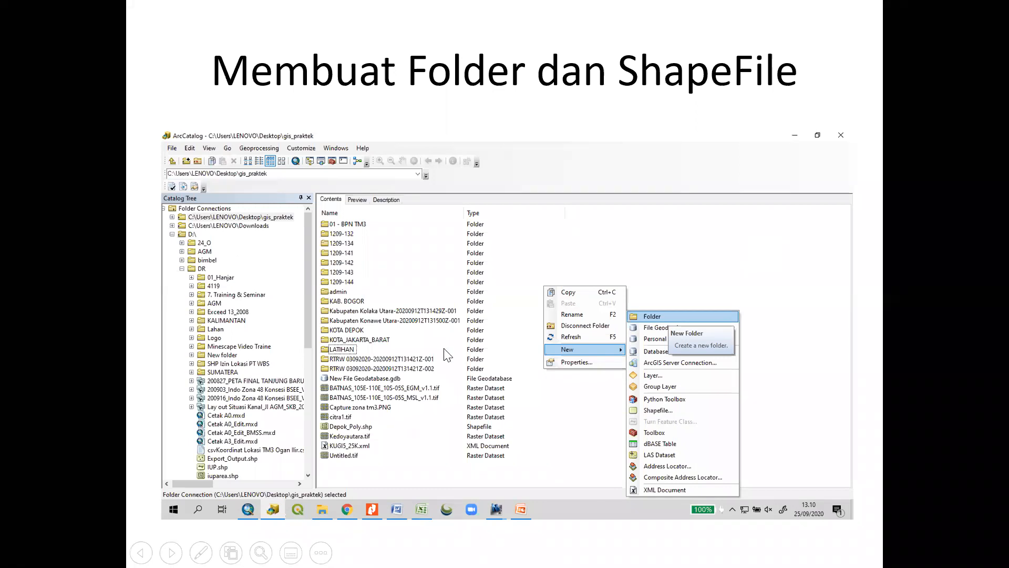
Leave the slide show, switch to ArcCatalog and list the contents of the 5_Digitasi dan editing folder
{"action": "left_click", "coordinate": [698, 434]}
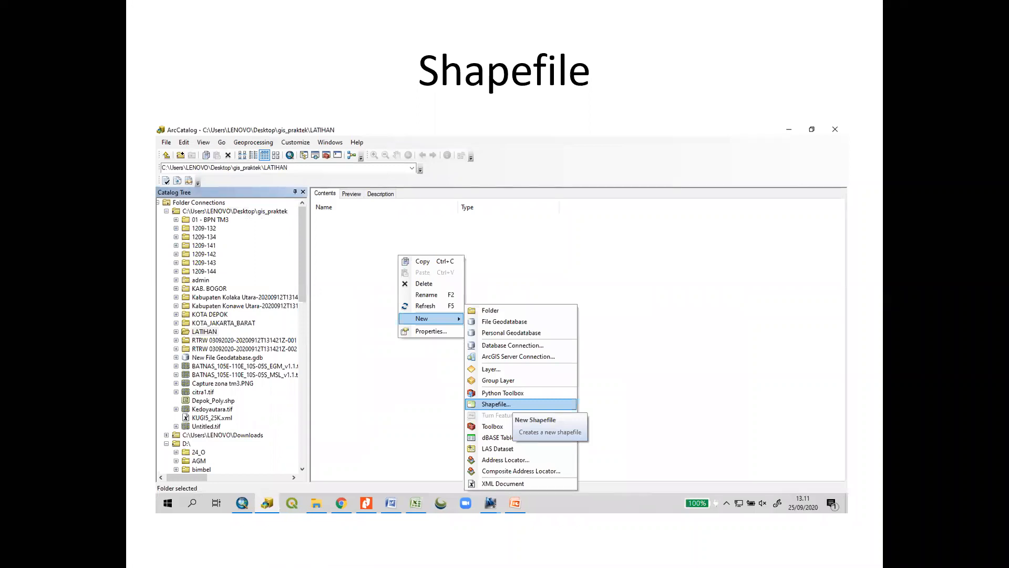
{"action": "key", "text": "Escape"}
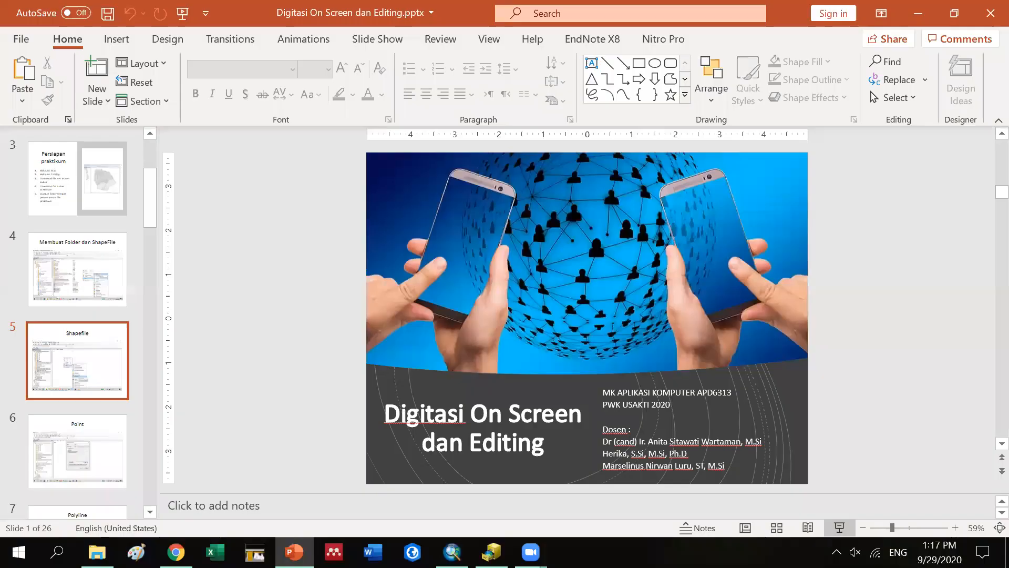
{"action": "key", "text": "alt+Tab"}
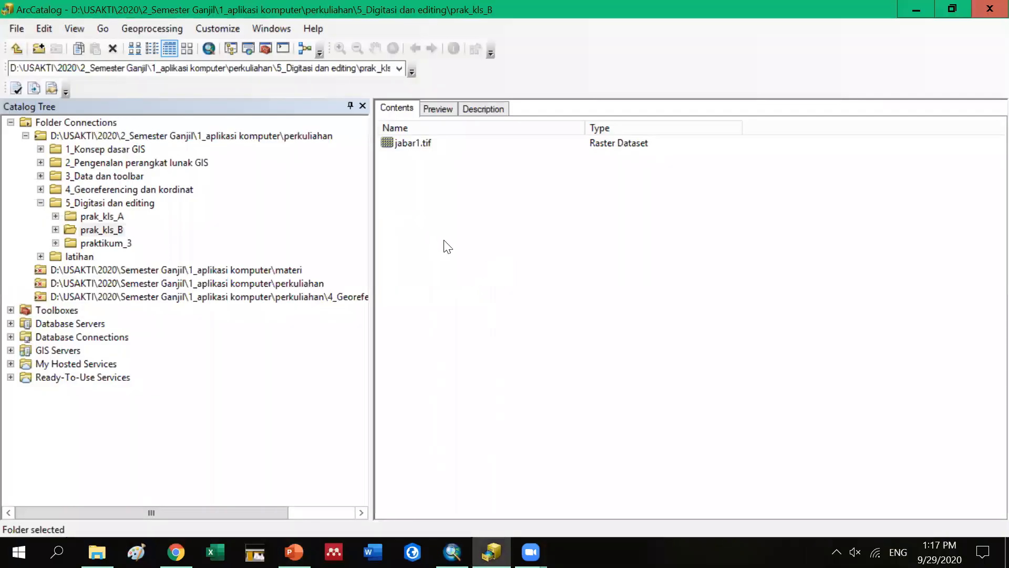
{"action": "left_click", "coordinate": [104, 203]}
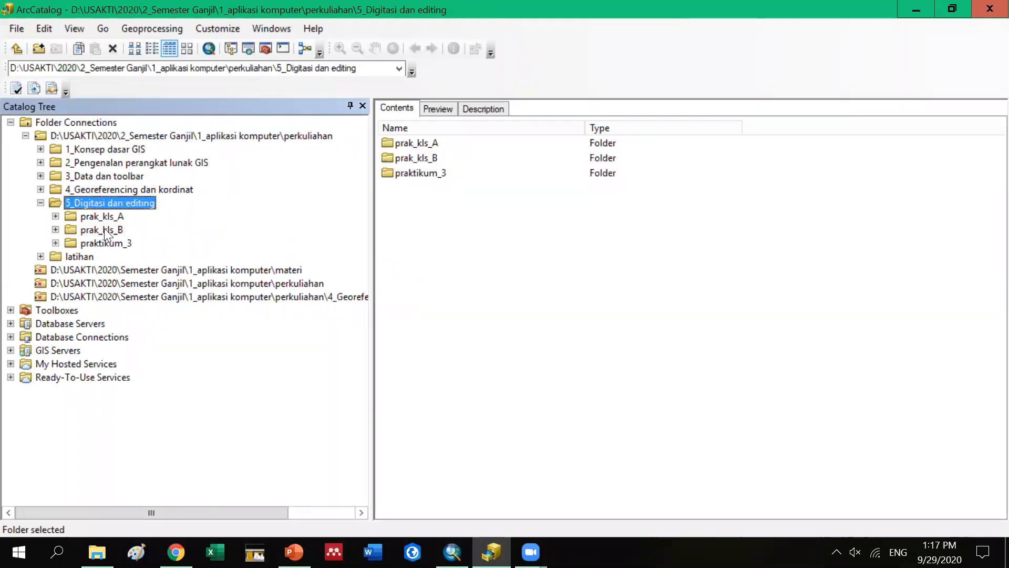
{"action": "left_click", "coordinate": [408, 158]}
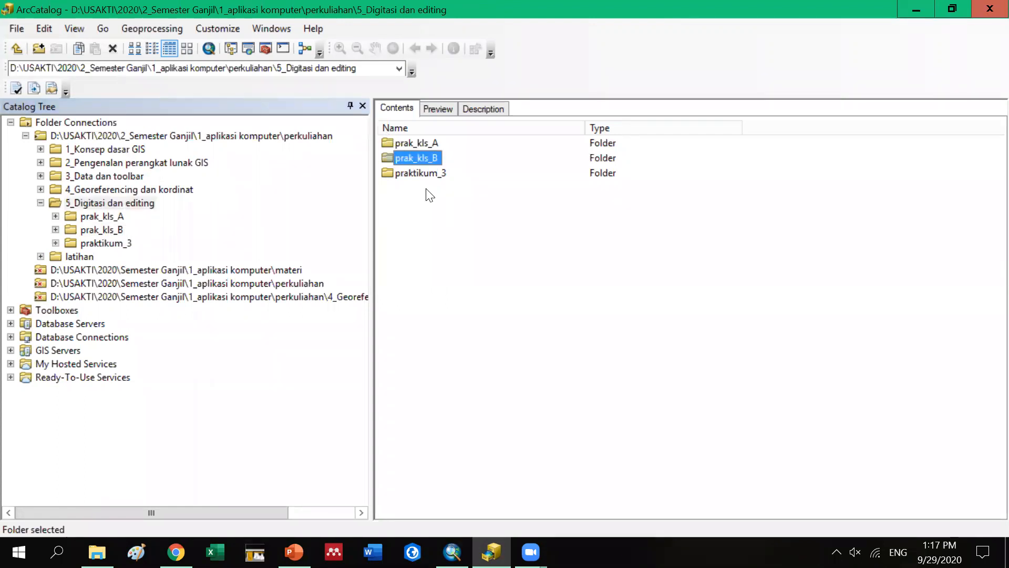
{"action": "double_click", "coordinate": [425, 157]}
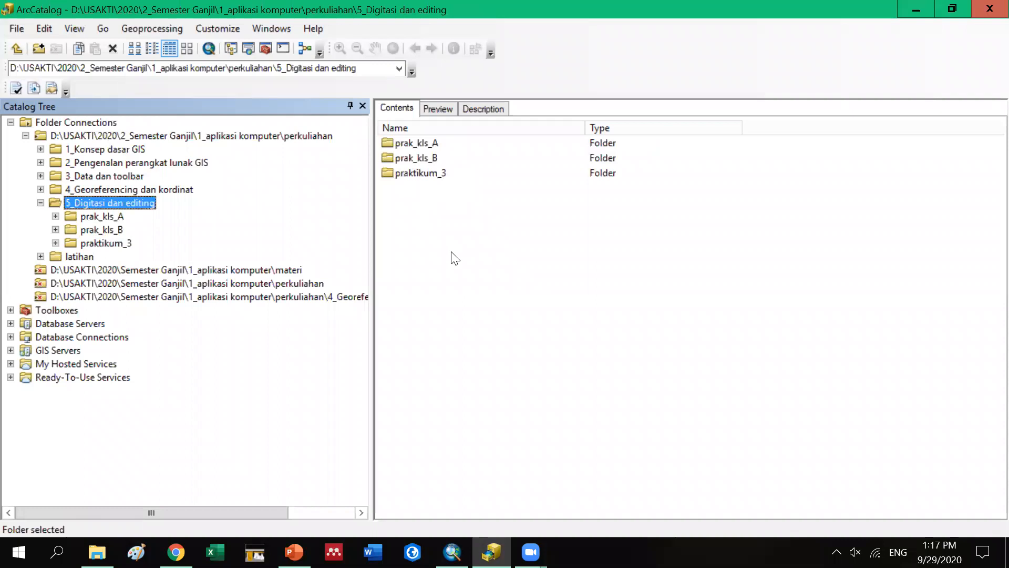
Create a new folder named prak_klsB inside the 5_Digitasi dan editing folder
{"action": "right_click", "coordinate": [452, 253]}
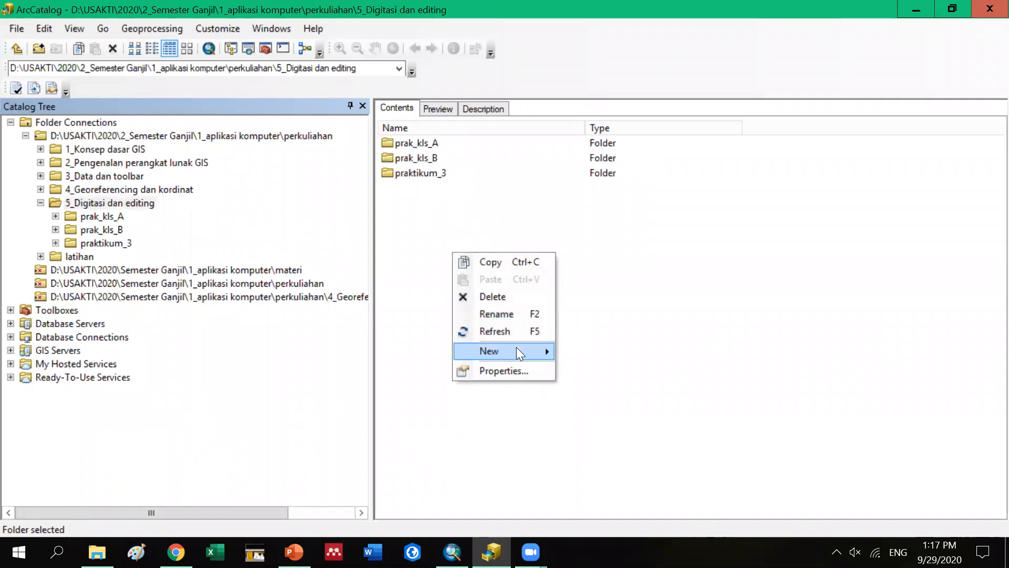
{"action": "mouse_move", "coordinate": [523, 348]}
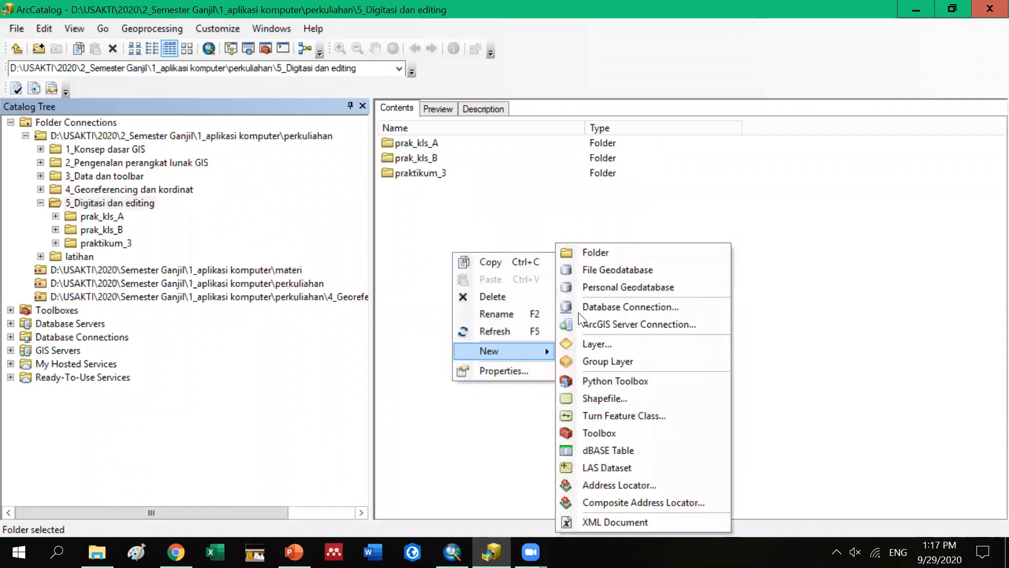
{"action": "left_click", "coordinate": [599, 253]}
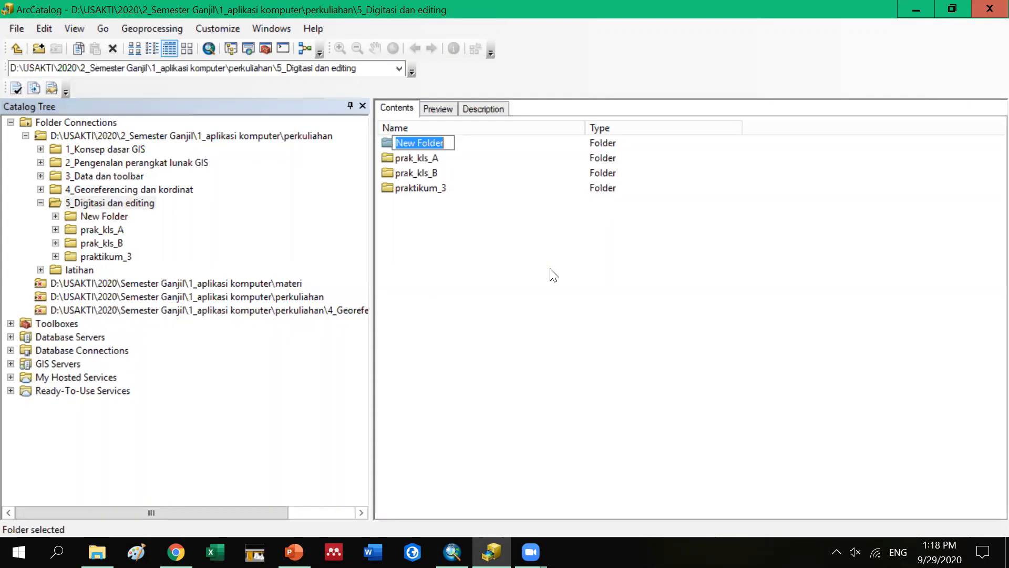
{"action": "type", "text": "prak"}
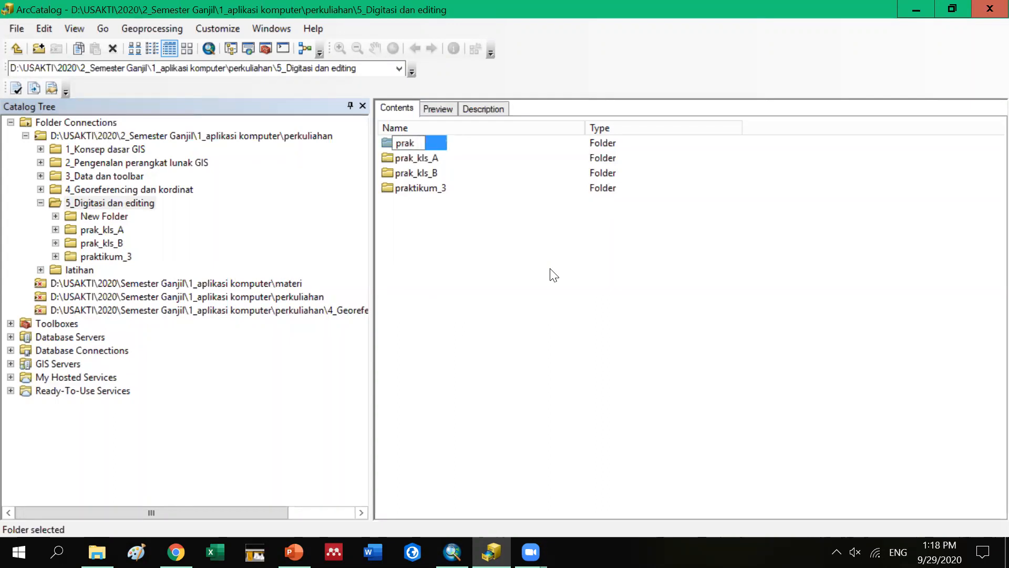
{"action": "type", "text": "_kls_B"}
{"action": "key", "text": "Left"}
{"action": "key", "text": "BackSpace"}
{"action": "key", "text": "Return"}
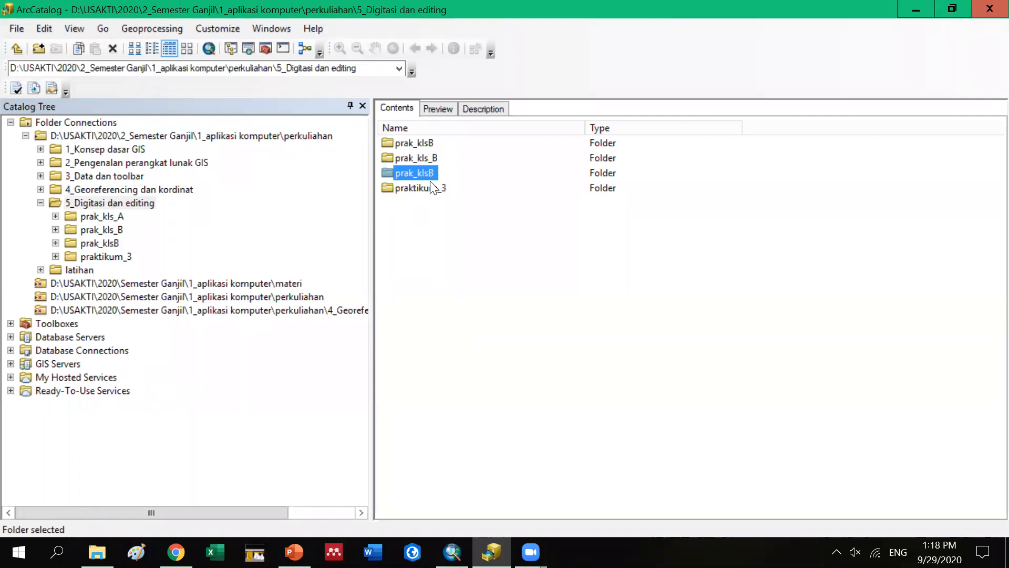
Refresh the contents listing of the 5_Digitasi dan editing folder
{"action": "right_click", "coordinate": [420, 232]}
{"action": "left_click", "coordinate": [454, 311]}
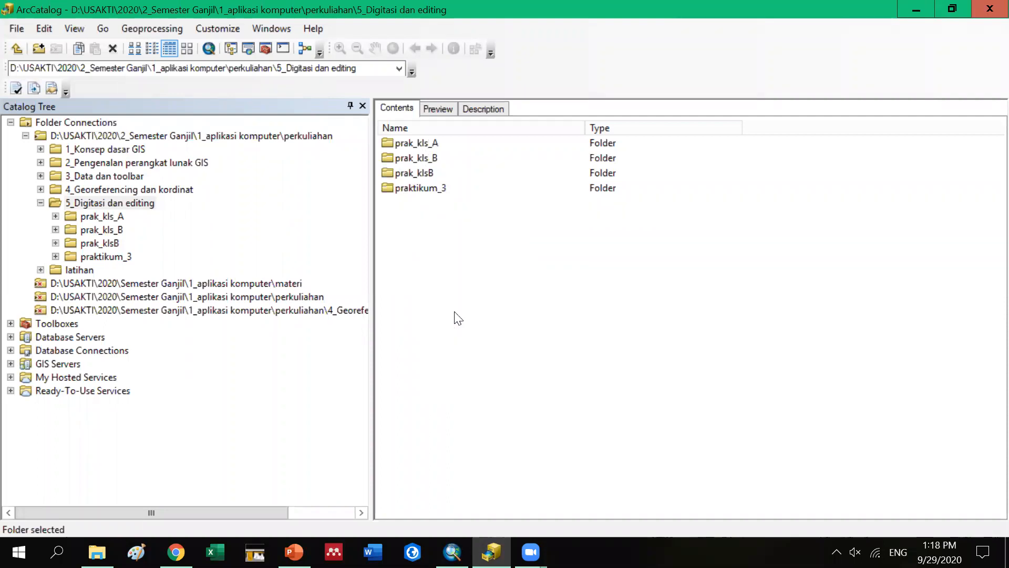
{"action": "right_click", "coordinate": [439, 269]}
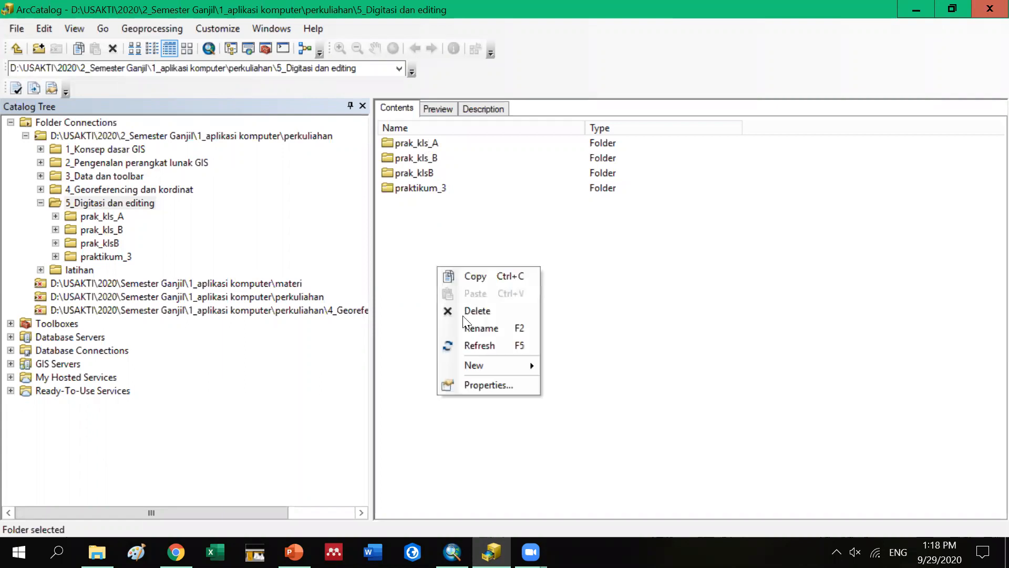
{"action": "left_click", "coordinate": [477, 346]}
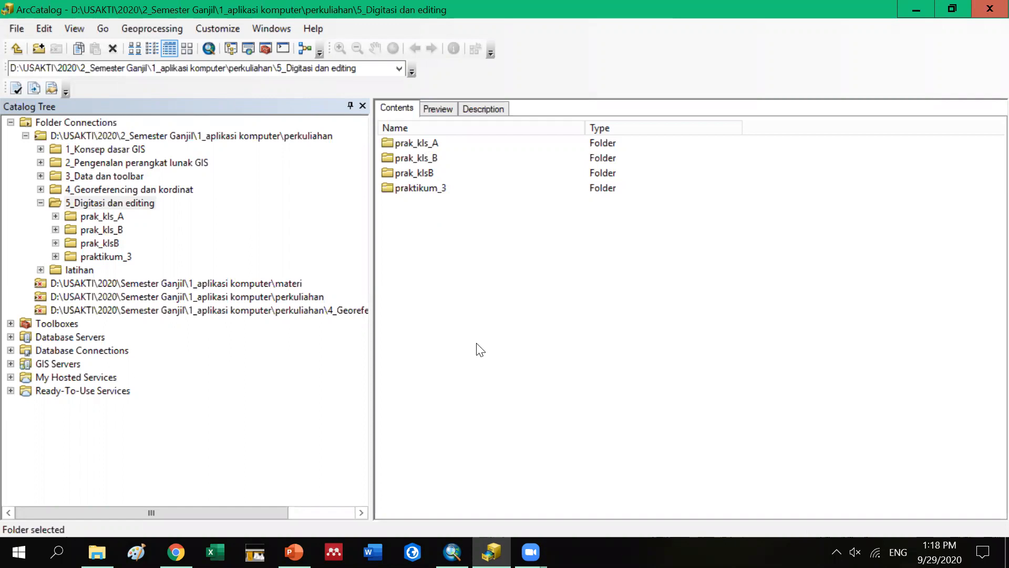
Examine the contents of the prak_kls_B folder in ArcCatalog and in File Explorer, and return to ArcCatalog
{"action": "double_click", "coordinate": [431, 159]}
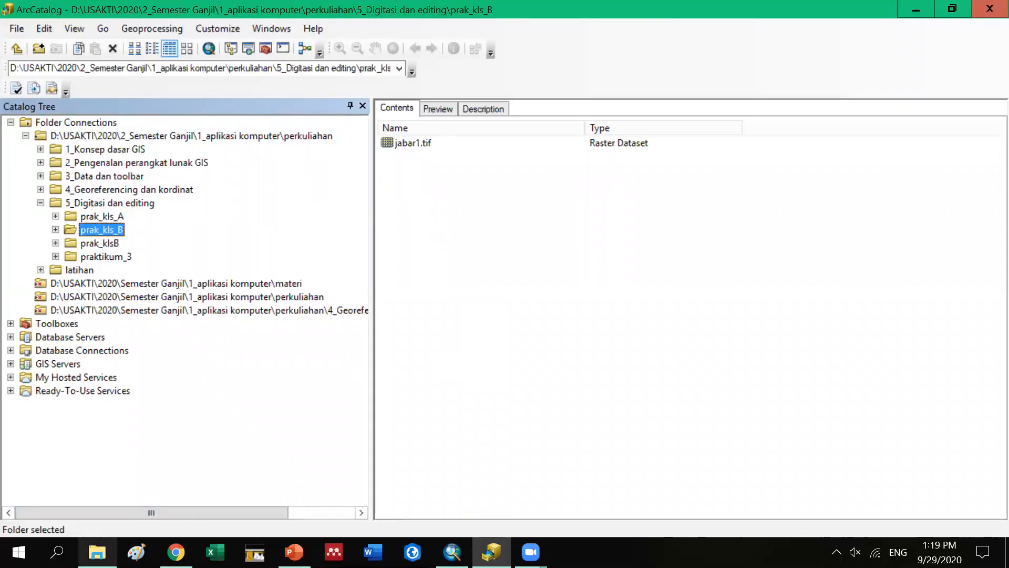
{"action": "mouse_move", "coordinate": [97, 552]}
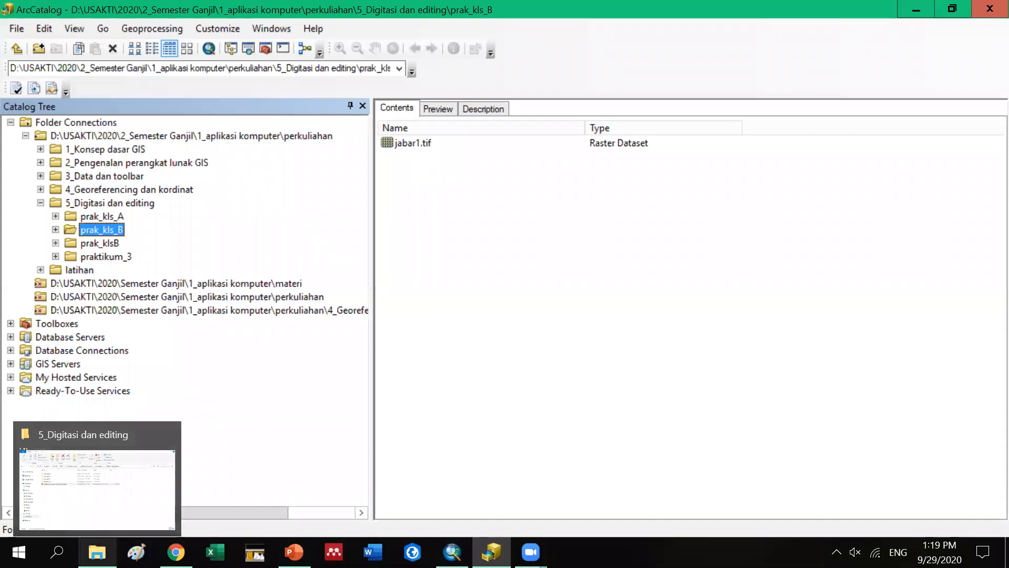
{"action": "left_click", "coordinate": [113, 513]}
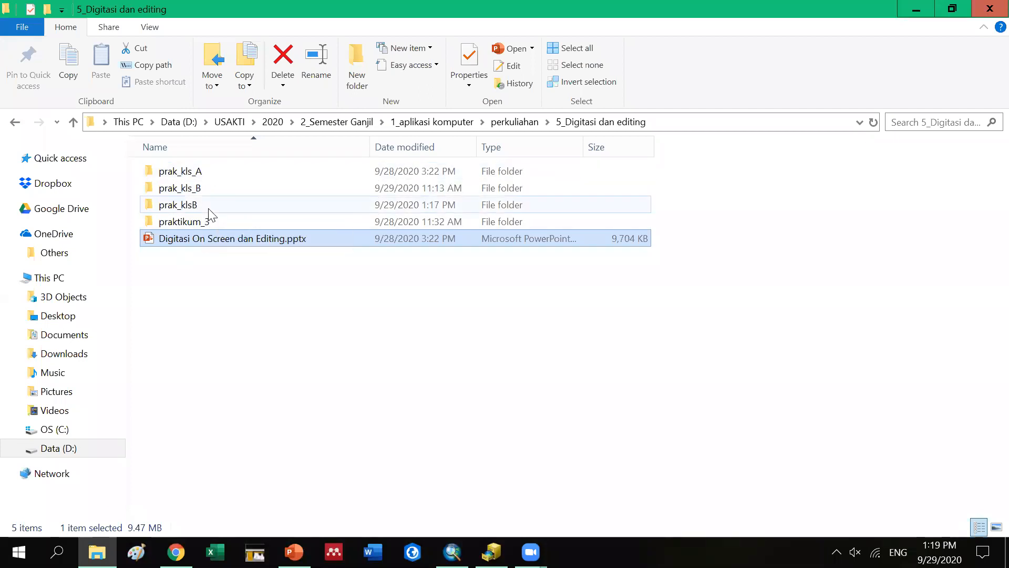
{"action": "double_click", "coordinate": [212, 190]}
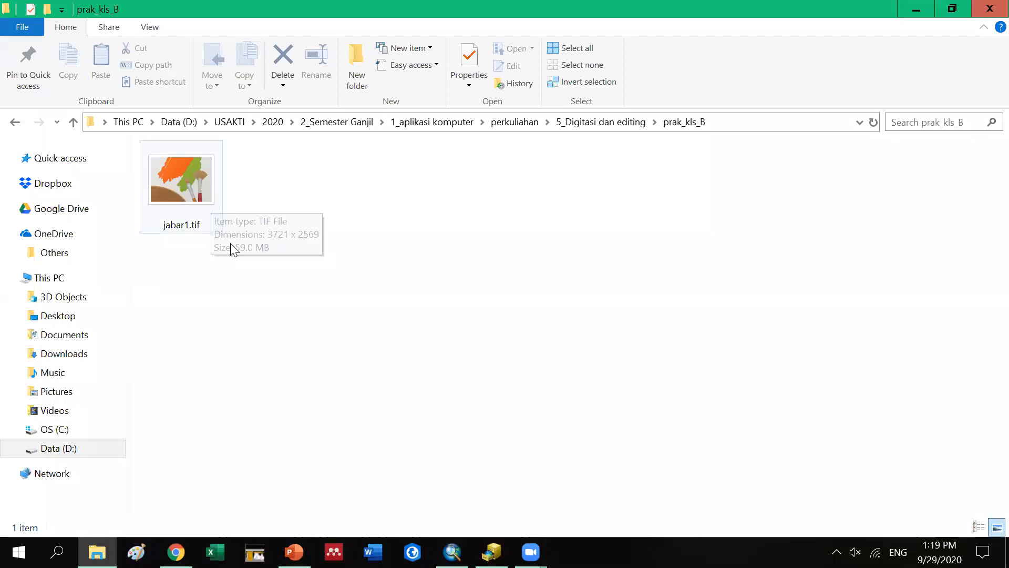
{"action": "left_click", "coordinate": [202, 194]}
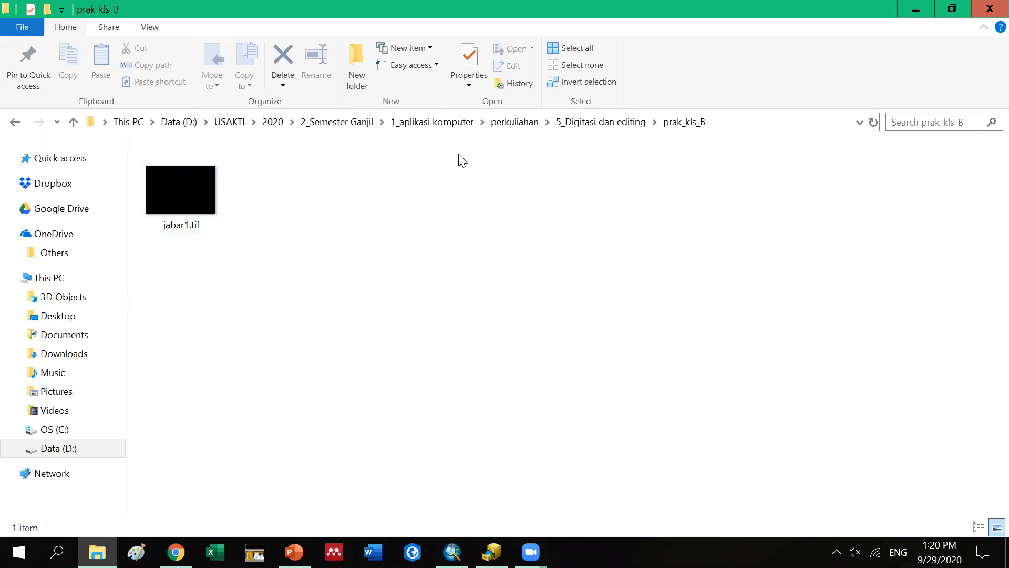
{"action": "key", "text": "alt+Tab"}
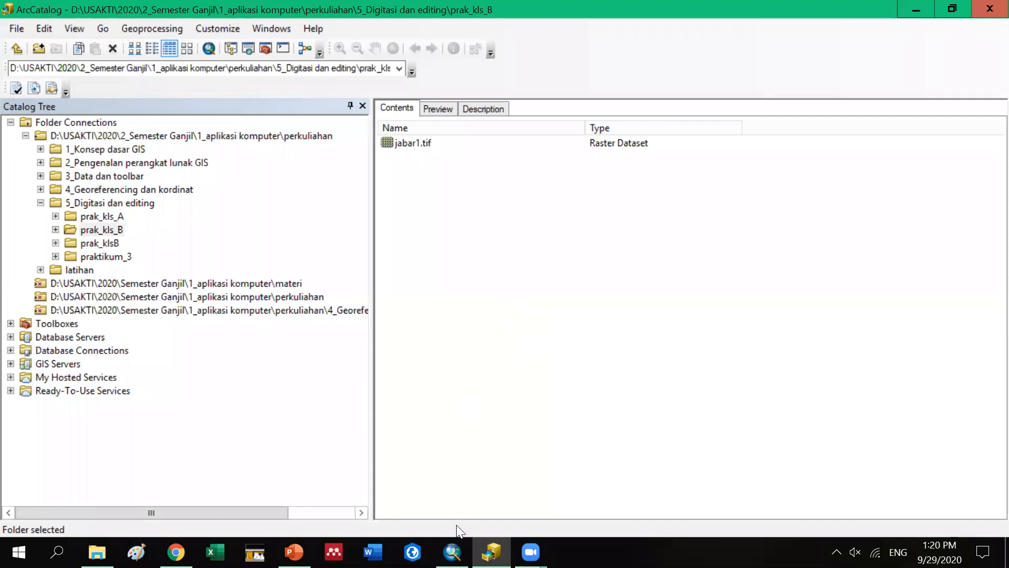
Switch to ArcMap and start adding data to the map, browsing to Folder Connections
{"action": "left_click", "coordinate": [452, 552]}
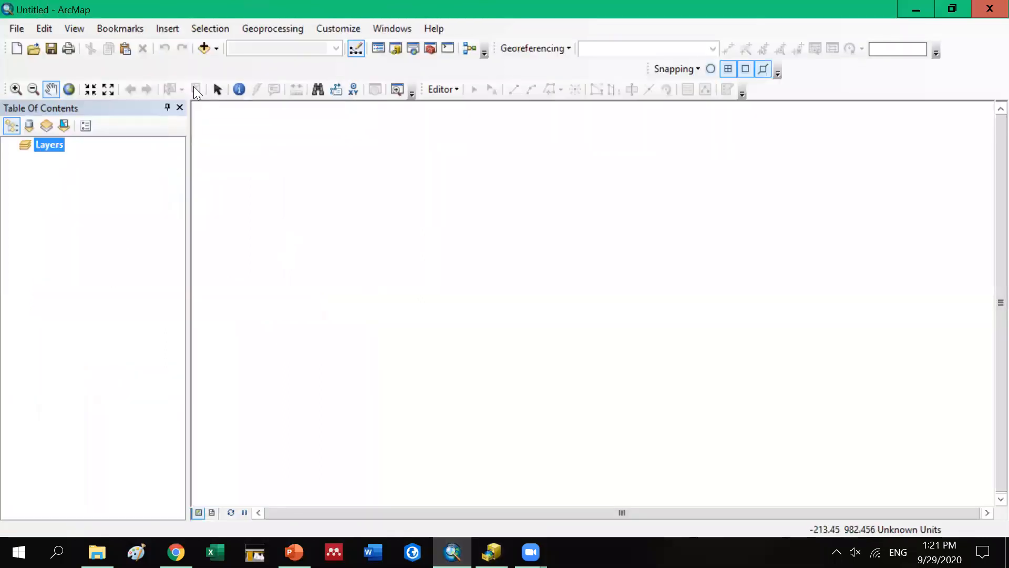
{"action": "left_click", "coordinate": [216, 49]}
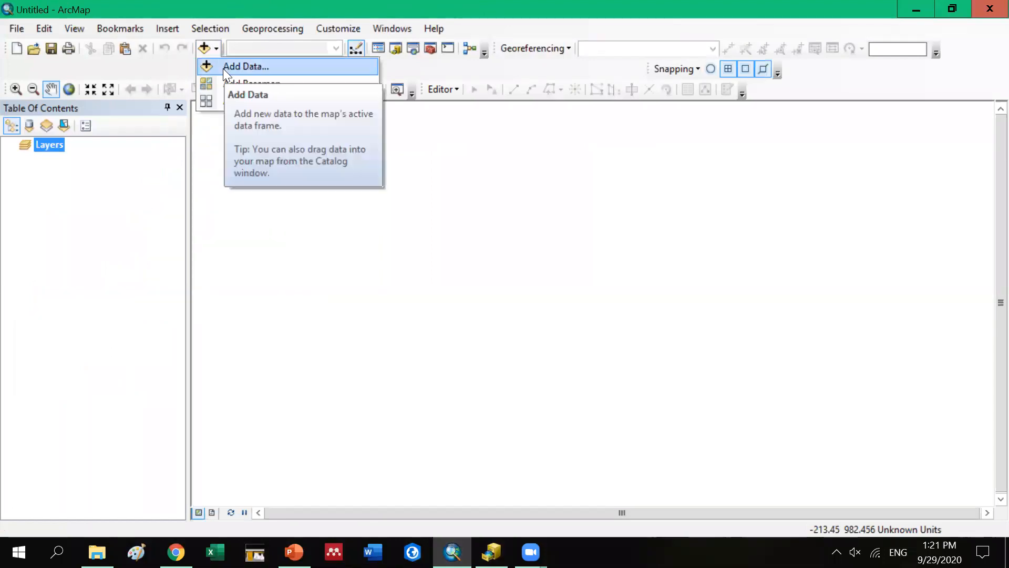
{"action": "left_click", "coordinate": [223, 67]}
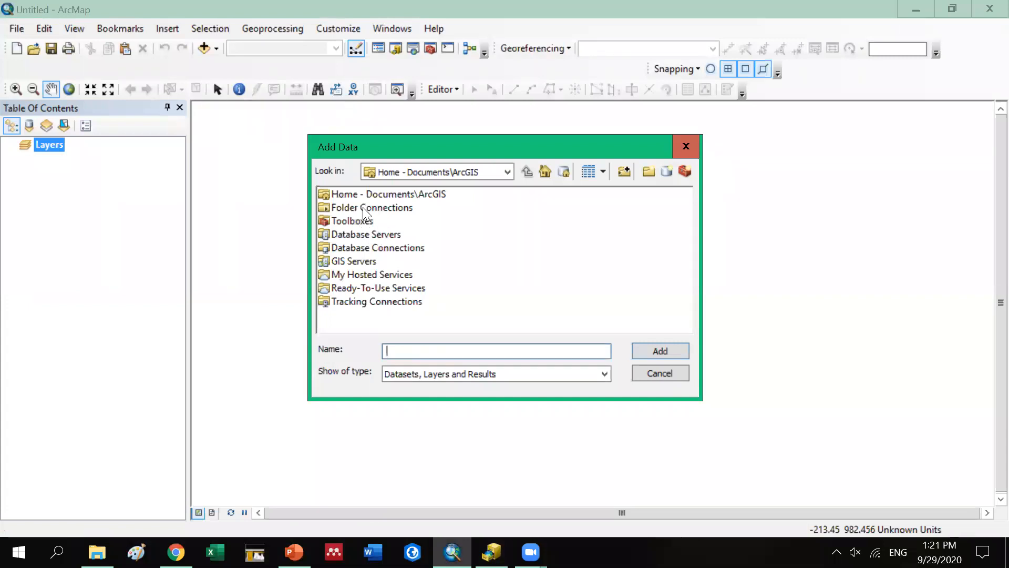
{"action": "left_click", "coordinate": [337, 207]}
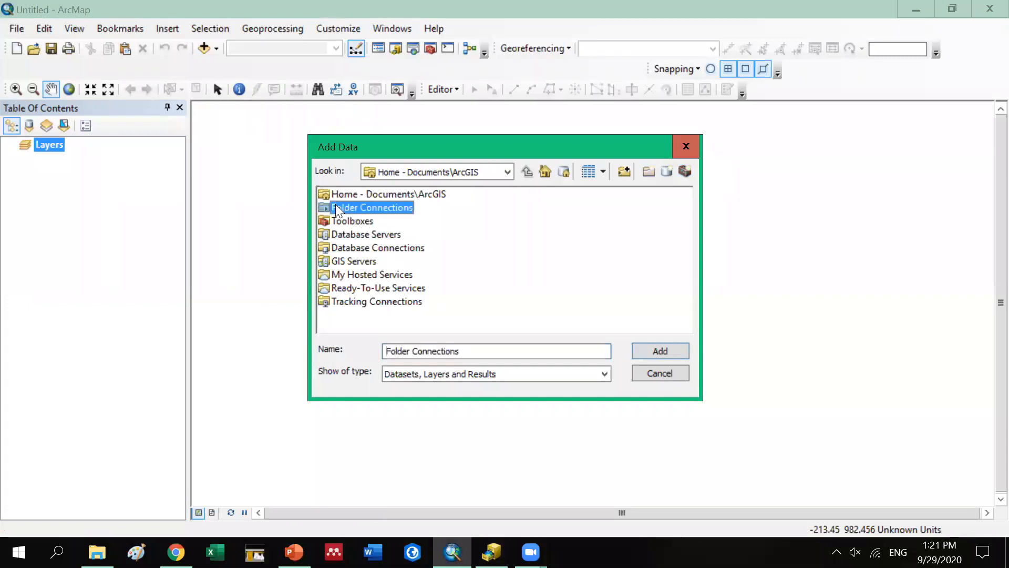
{"action": "double_click", "coordinate": [335, 207]}
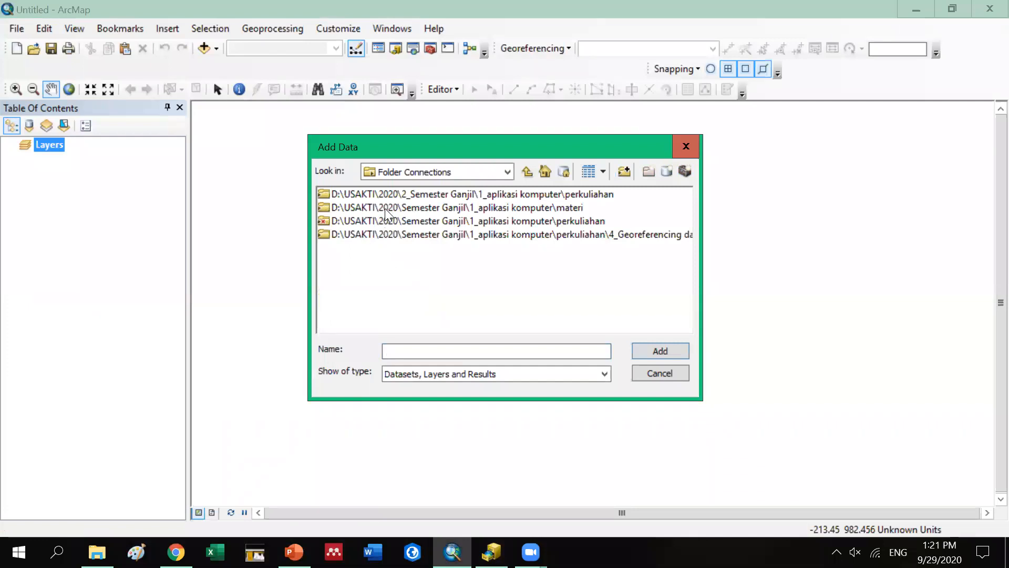
{"action": "left_click", "coordinate": [414, 195]}
{"action": "left_click", "coordinate": [623, 174]}
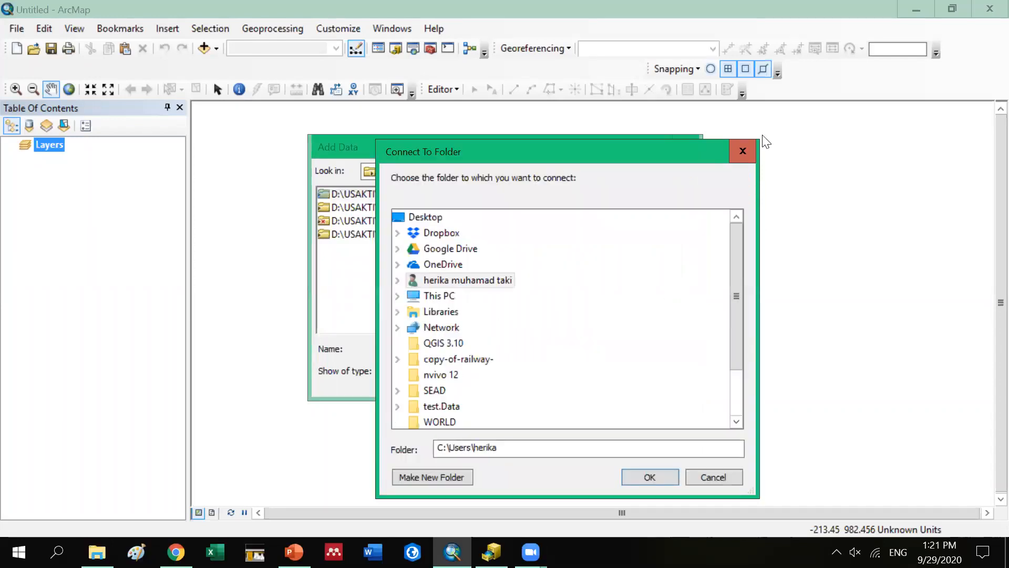
{"action": "key", "text": "Escape"}
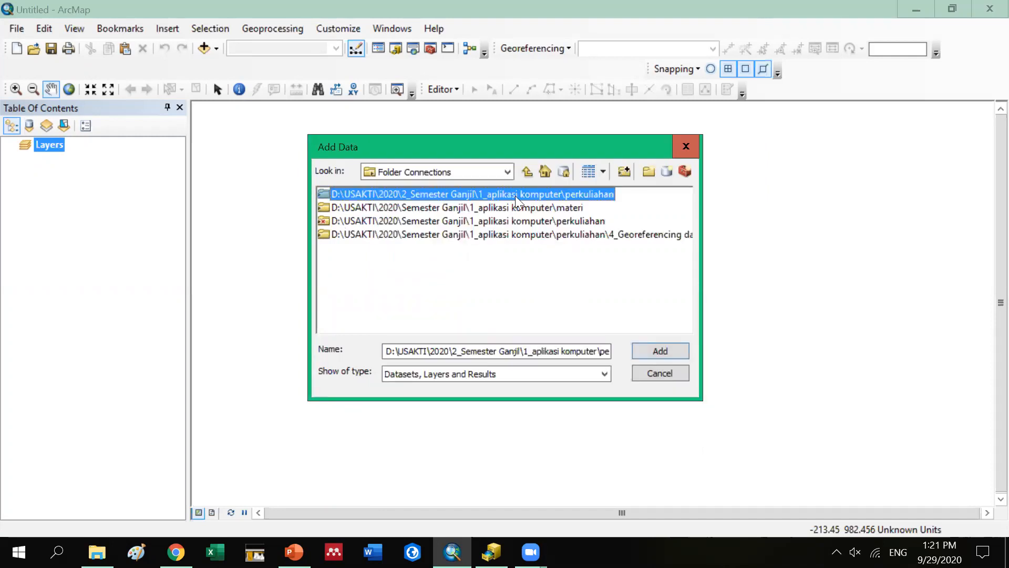
{"action": "left_click", "coordinate": [355, 238]}
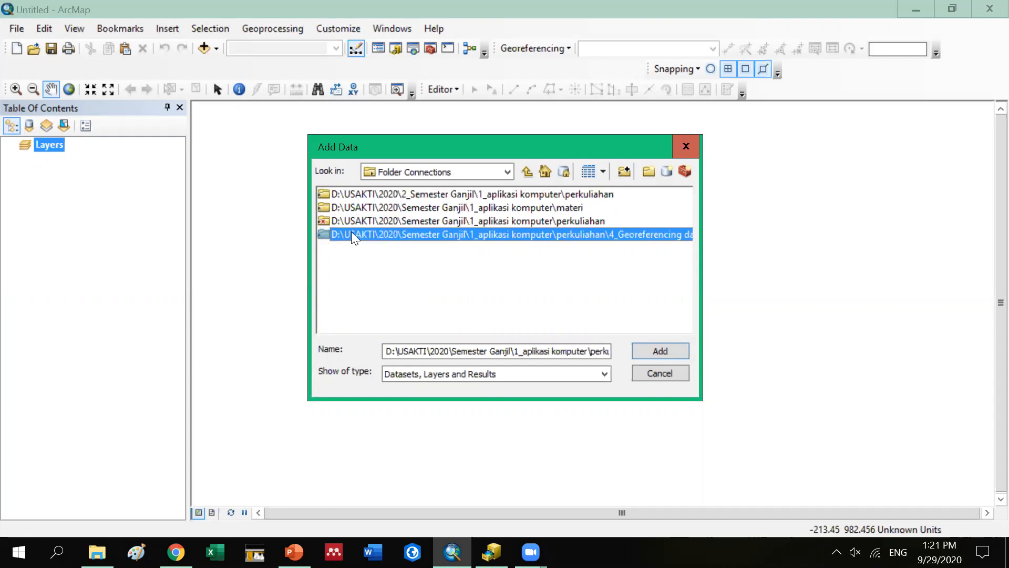
{"action": "double_click", "coordinate": [472, 206]}
{"action": "left_click", "coordinate": [526, 175]}
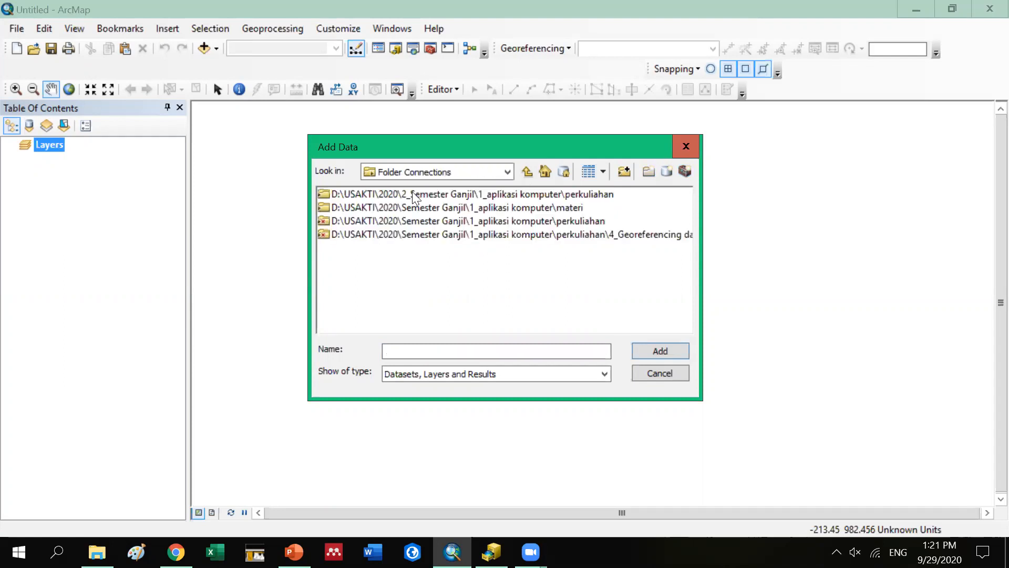
{"action": "left_click", "coordinate": [512, 200]}
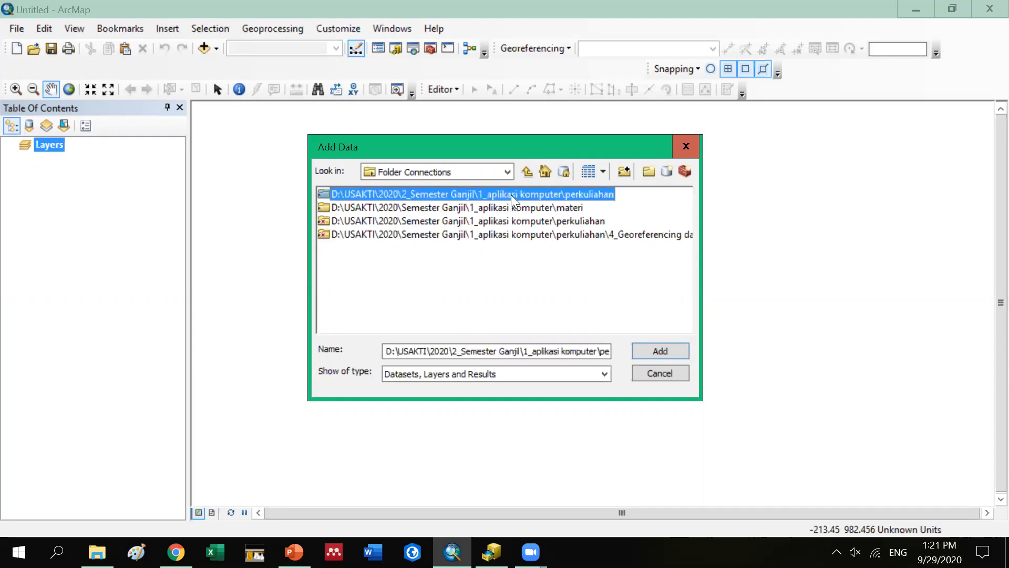
{"action": "key", "text": "Return"}
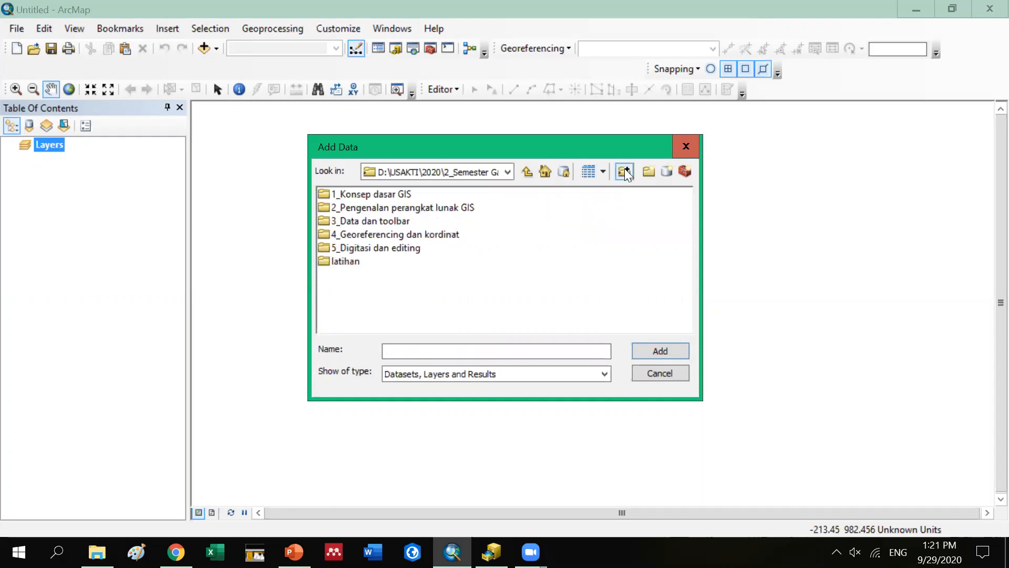
{"action": "left_click", "coordinate": [528, 169]}
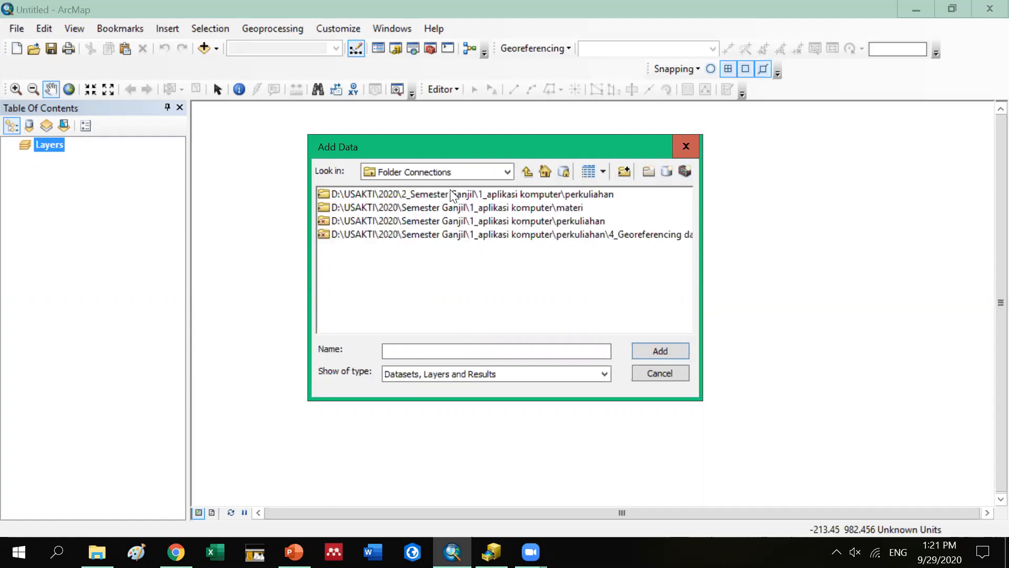
{"action": "left_click", "coordinate": [451, 195]}
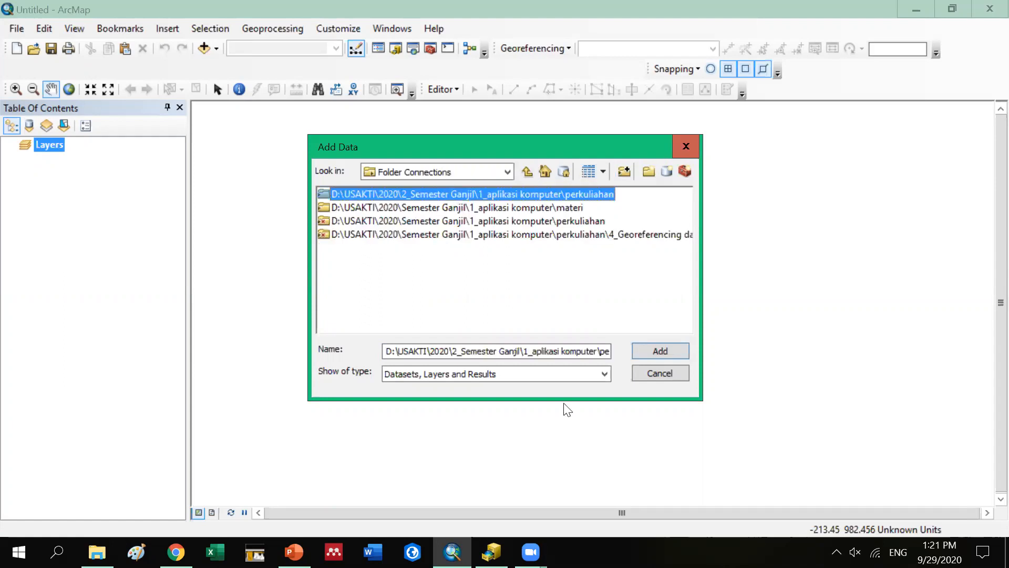
{"action": "left_click", "coordinate": [626, 174]}
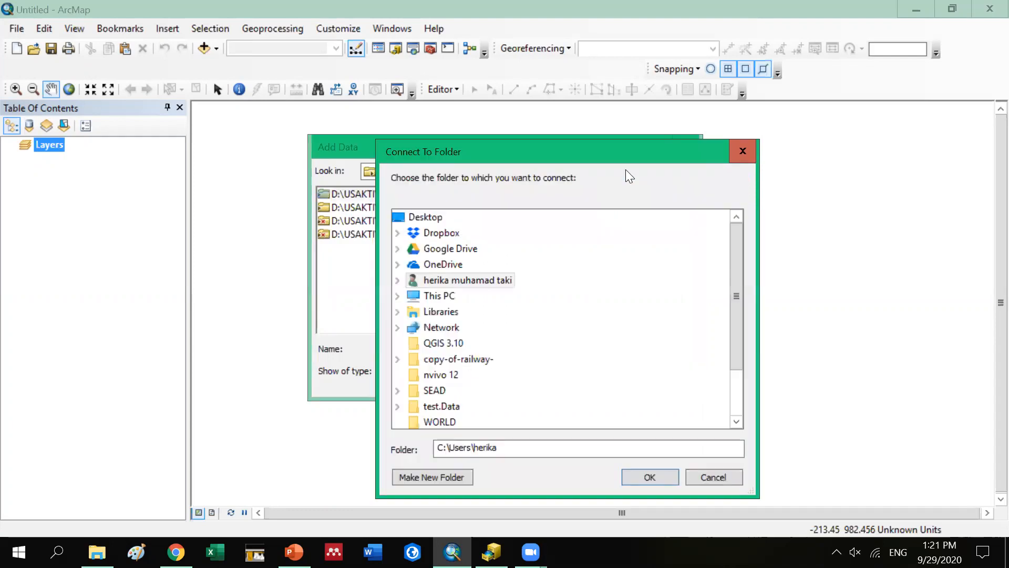
{"action": "left_click", "coordinate": [734, 151]}
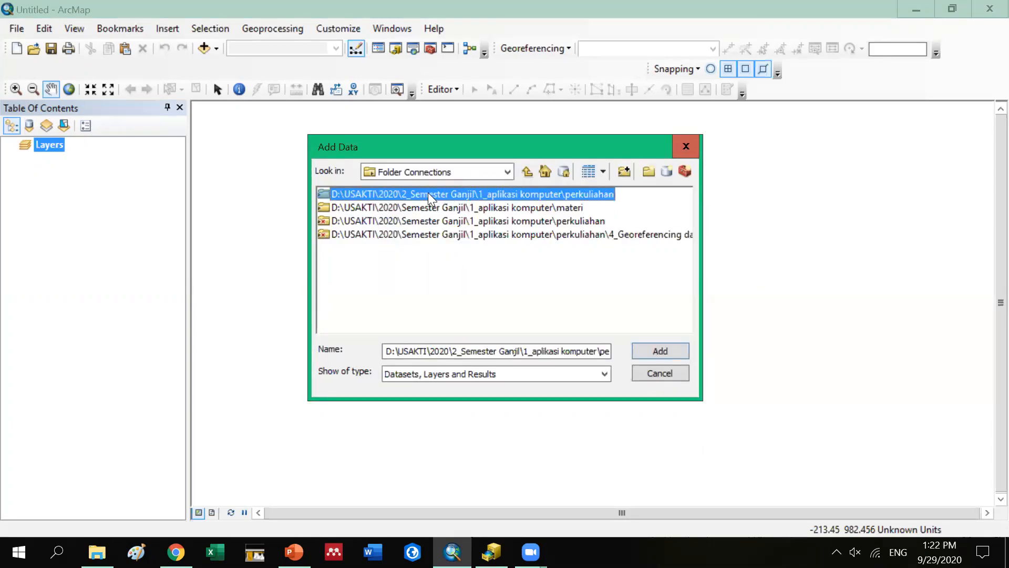
Add the jabar1.tif raster from the prak_kls_B folder inside 5_Digitasi dan editing to the map and build its pyramids
{"action": "double_click", "coordinate": [428, 192]}
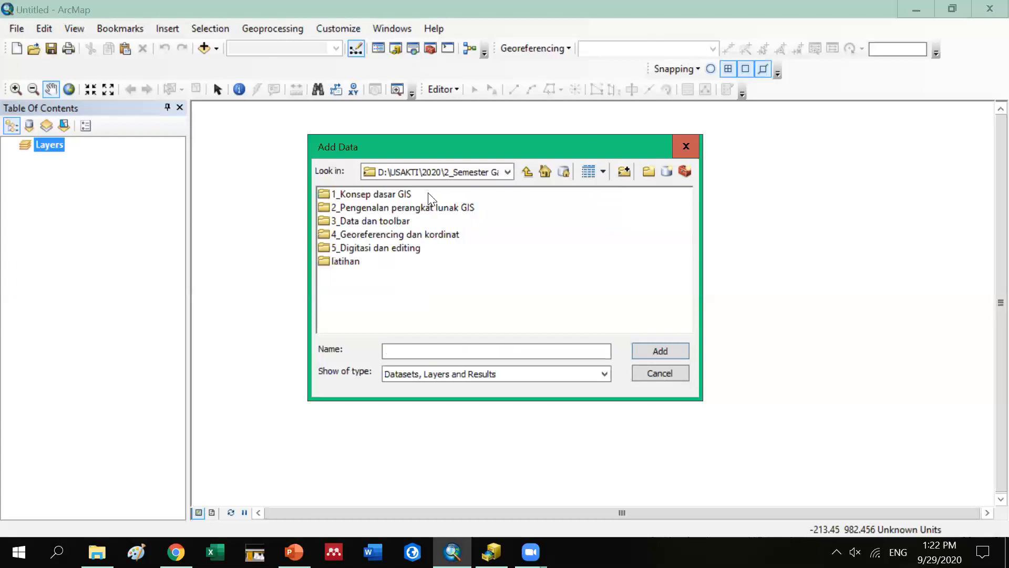
{"action": "double_click", "coordinate": [400, 253]}
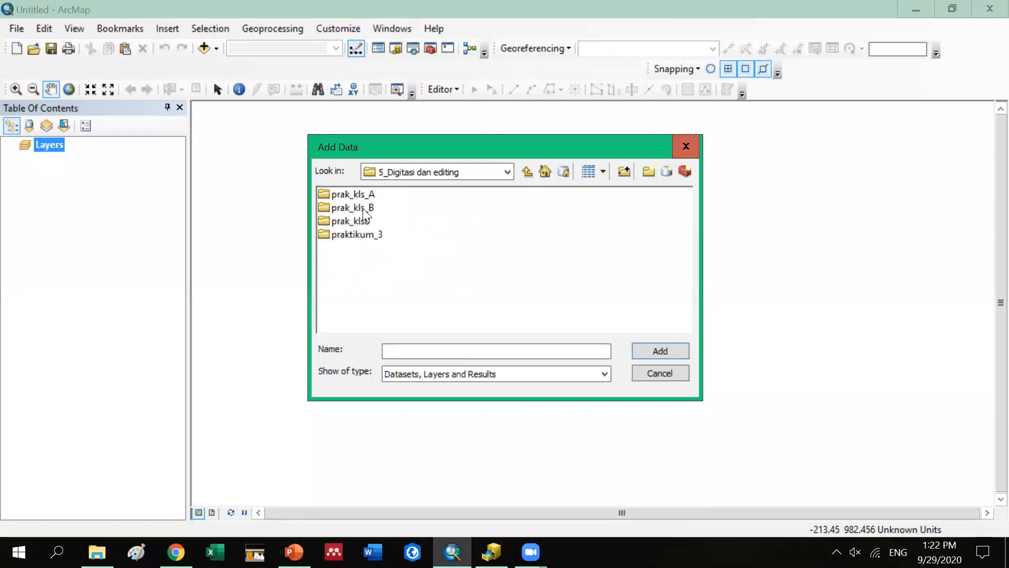
{"action": "left_click", "coordinate": [363, 210]}
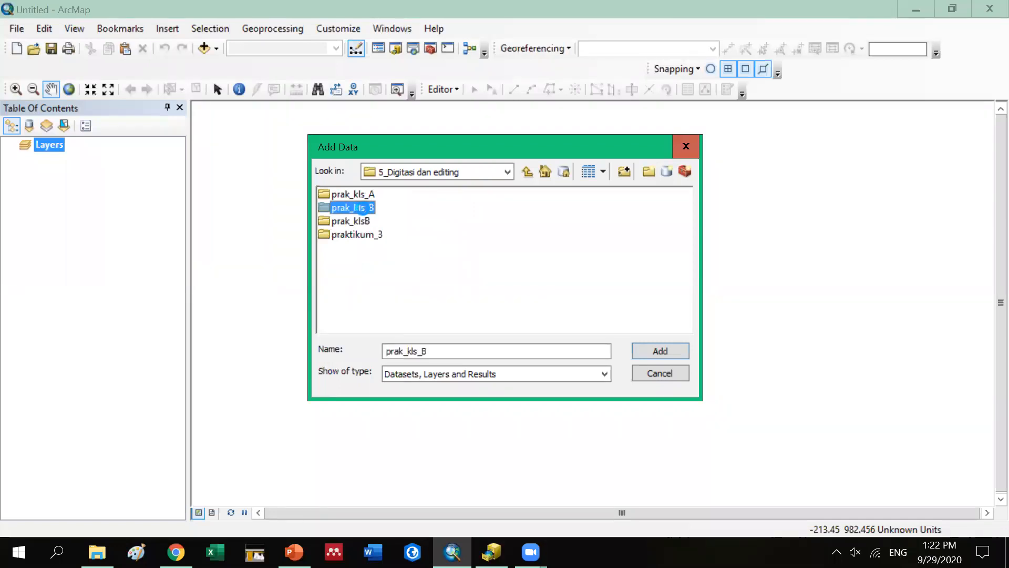
{"action": "double_click", "coordinate": [363, 210]}
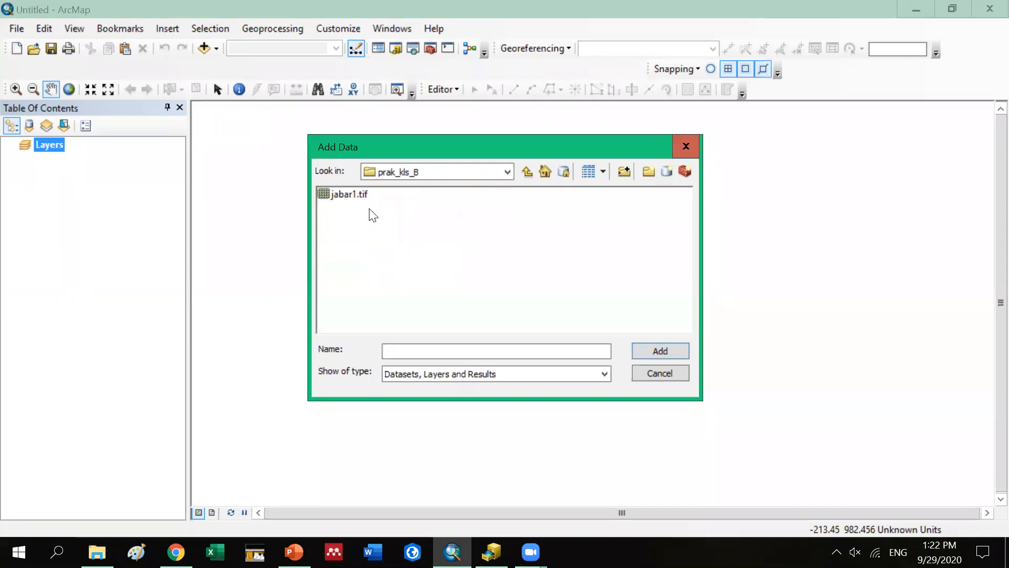
{"action": "left_click", "coordinate": [364, 196]}
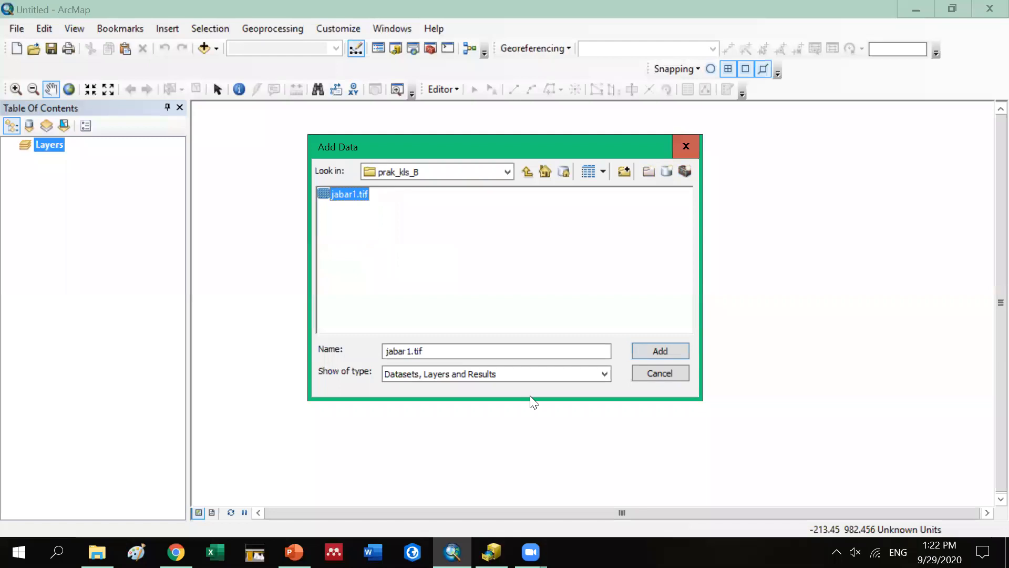
{"action": "left_click", "coordinate": [647, 352]}
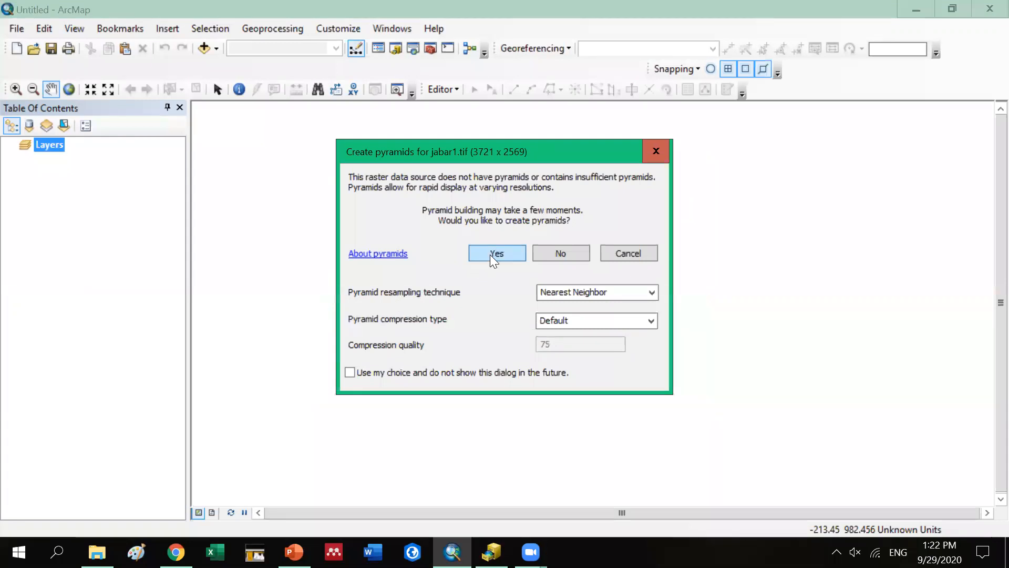
{"action": "left_click", "coordinate": [490, 254]}
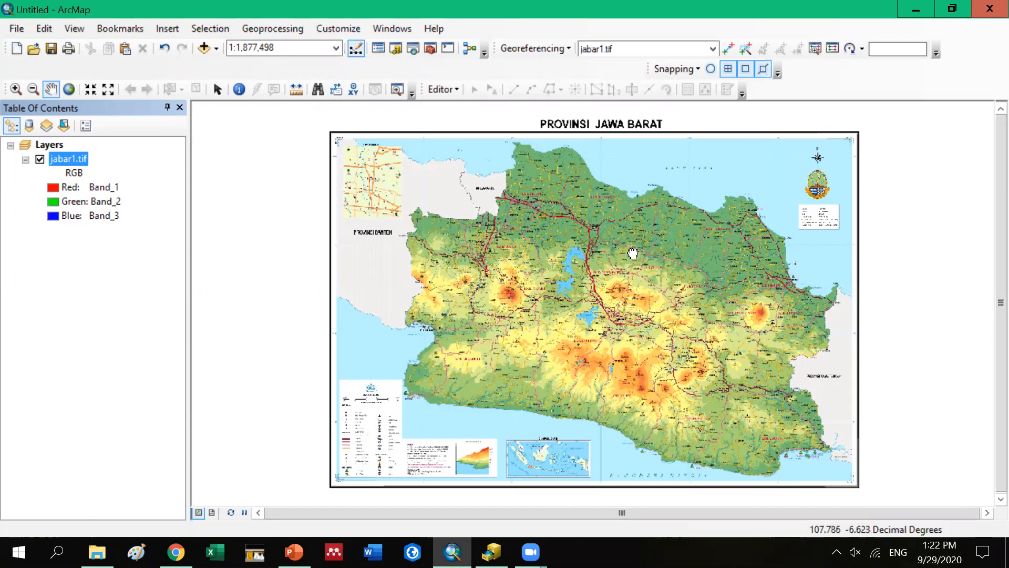
Pan and zoom away from the jabar1.tif map image and return to its full extent with Zoom To Layer
{"action": "left_click_drag", "start_coordinate": [844, 245], "coordinate": [593, 242]}
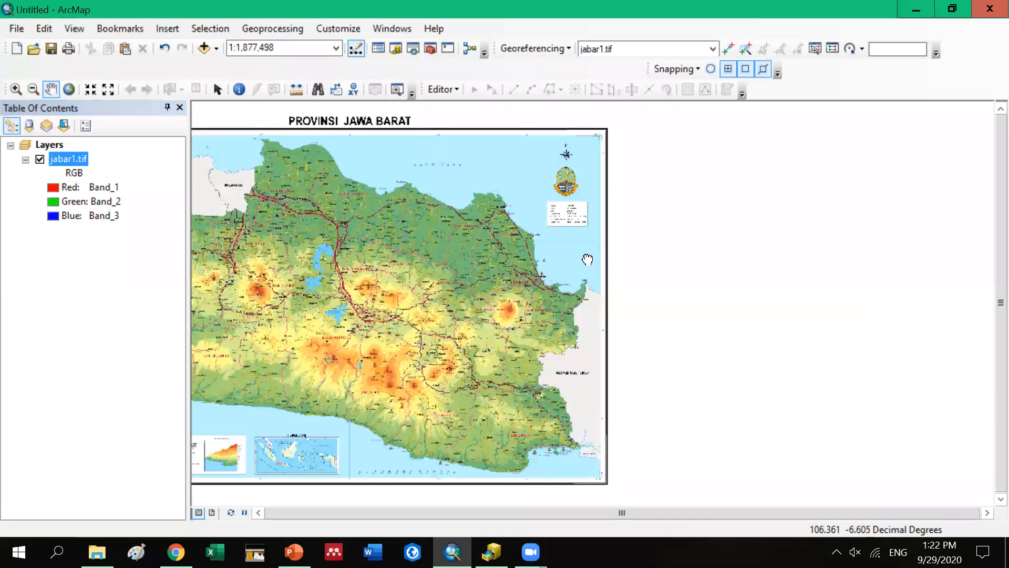
{"action": "left_click_drag", "start_coordinate": [401, 262], "coordinate": [588, 261]}
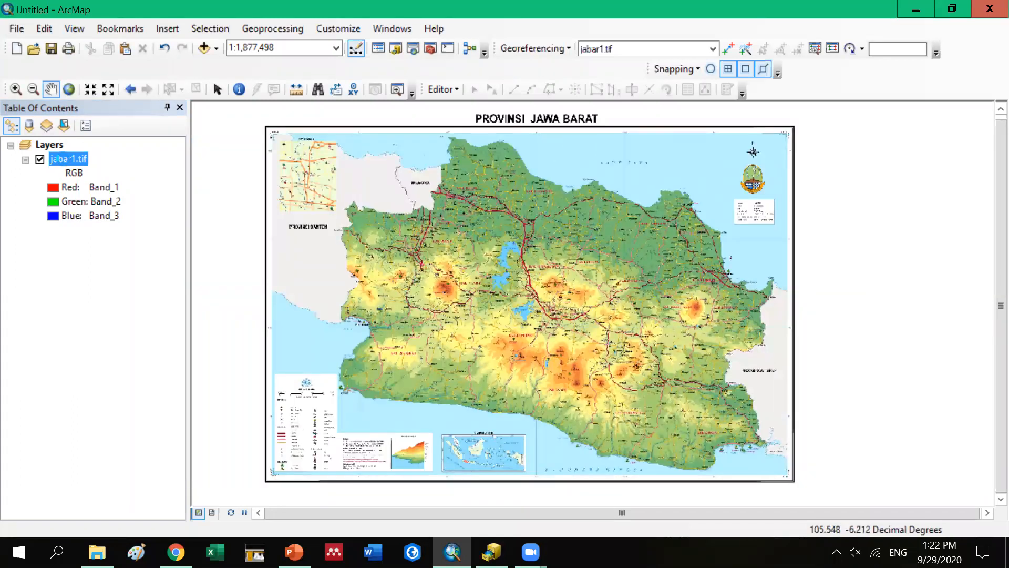
{"action": "right_click", "coordinate": [66, 157]}
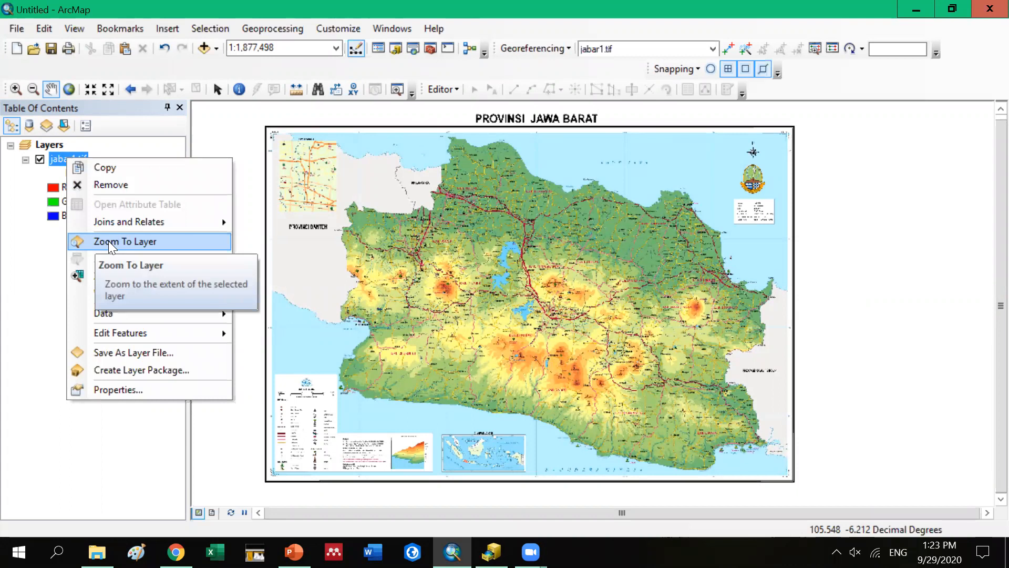
{"action": "left_click_drag", "start_coordinate": [928, 290], "coordinate": [612, 279]}
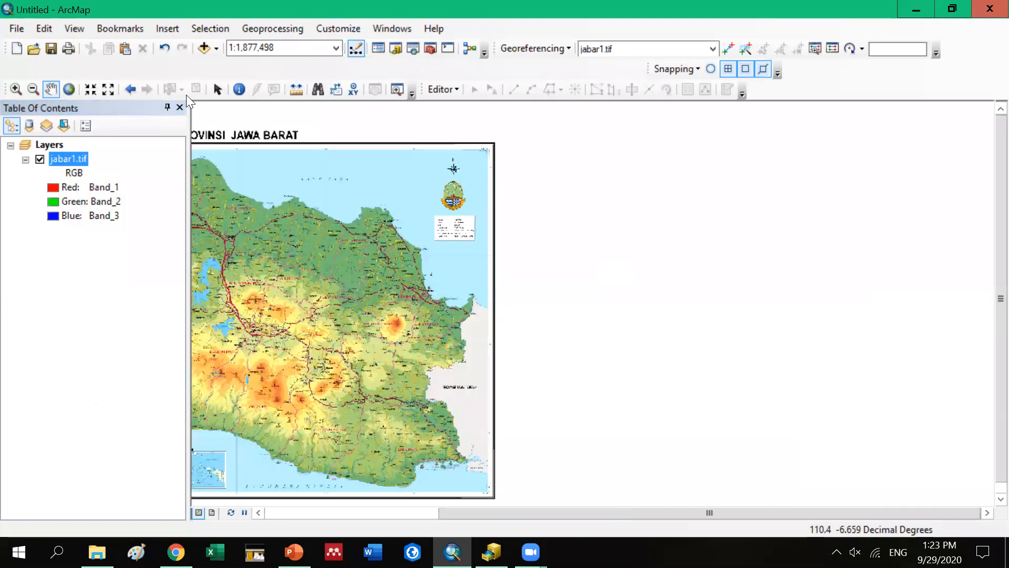
{"action": "scroll", "coordinate": [613, 280], "scroll_direction": "down", "scroll_amount": 1}
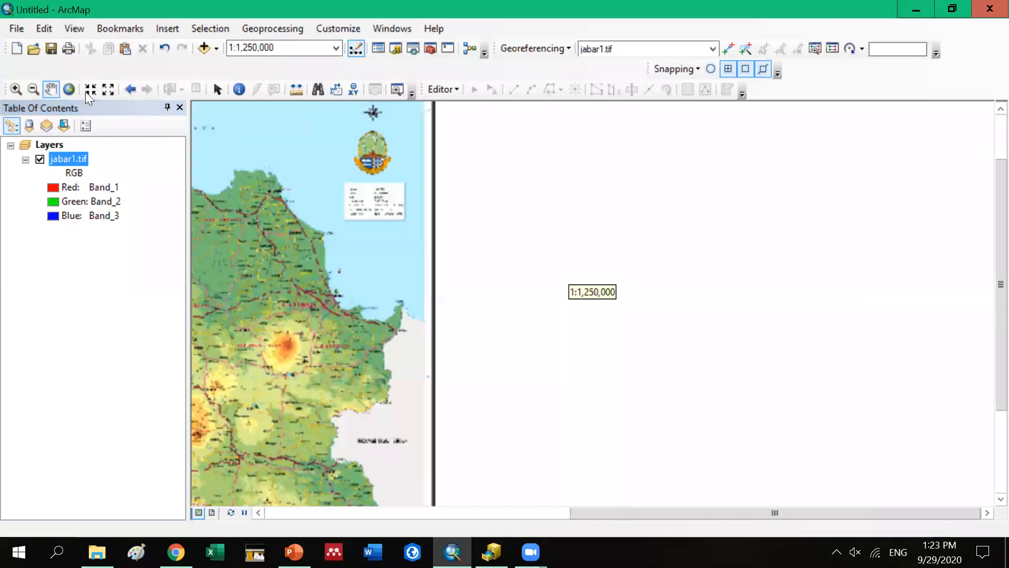
{"action": "left_click", "coordinate": [87, 95]}
{"action": "left_click", "coordinate": [87, 94]}
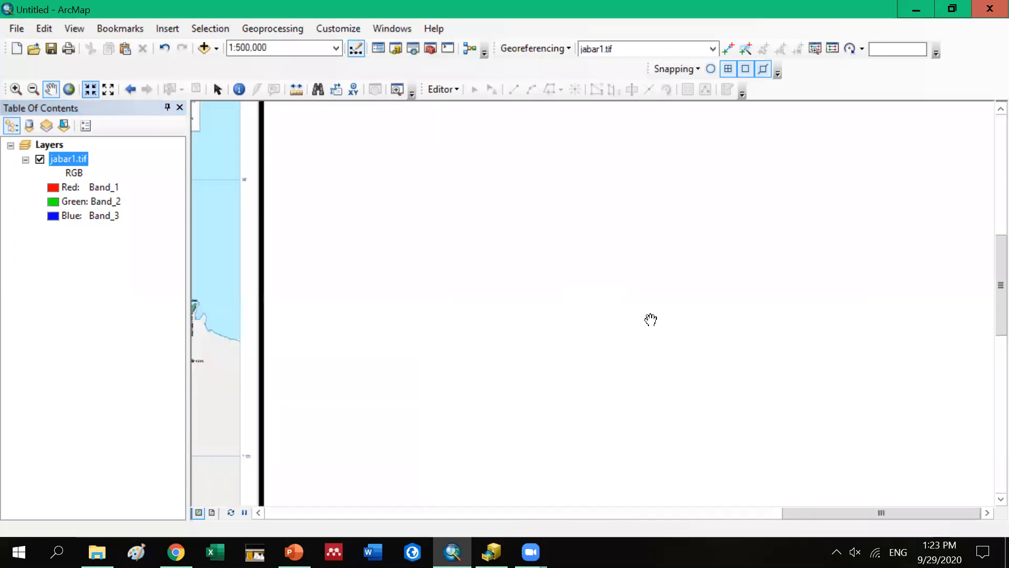
{"action": "scroll", "coordinate": [623, 307], "scroll_direction": "down", "scroll_amount": 3}
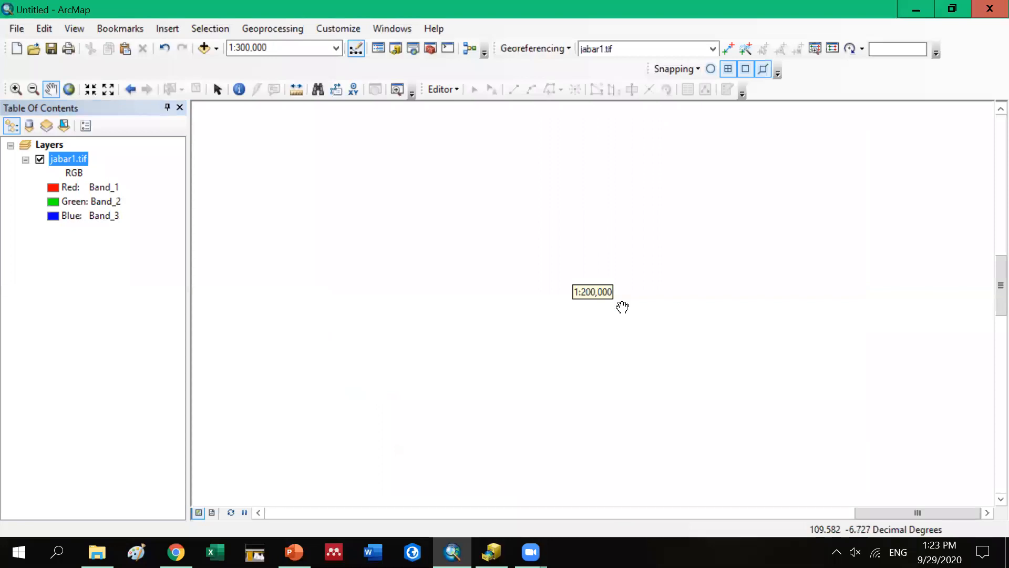
{"action": "scroll", "coordinate": [623, 307], "scroll_direction": "down", "scroll_amount": 2}
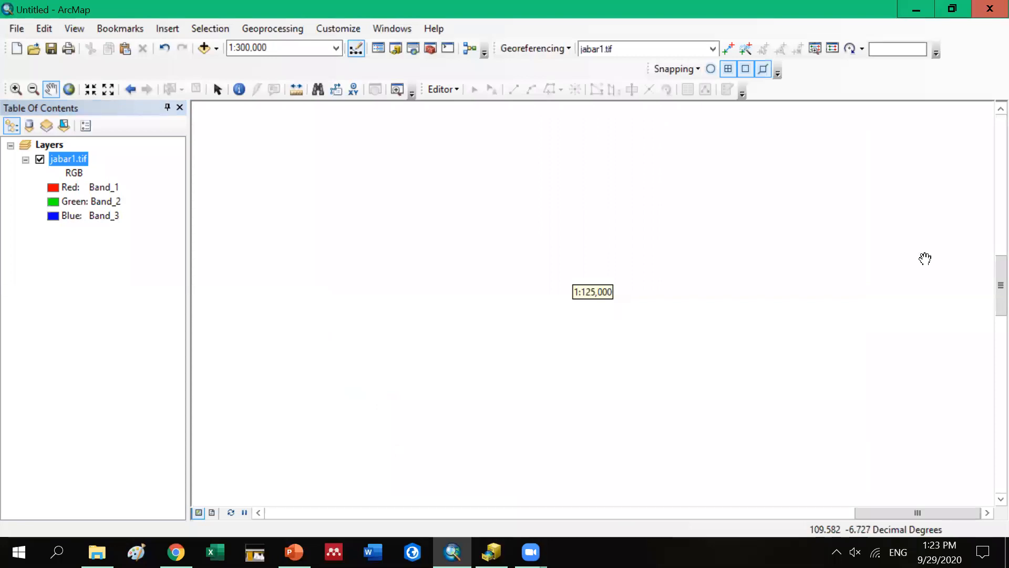
{"action": "scroll", "coordinate": [926, 259], "scroll_direction": "down", "scroll_amount": 2}
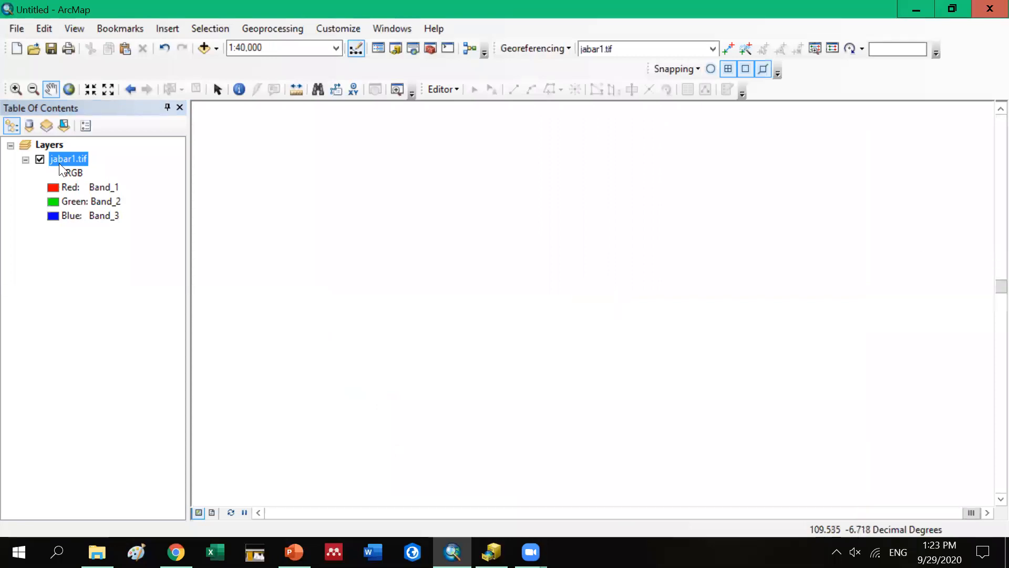
{"action": "right_click", "coordinate": [63, 157]}
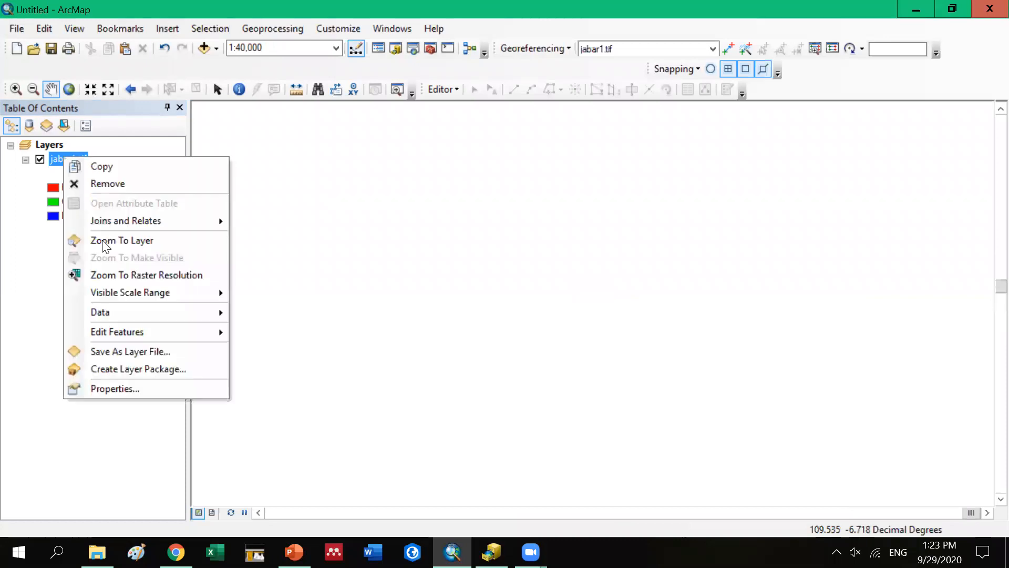
{"action": "left_click", "coordinate": [104, 242]}
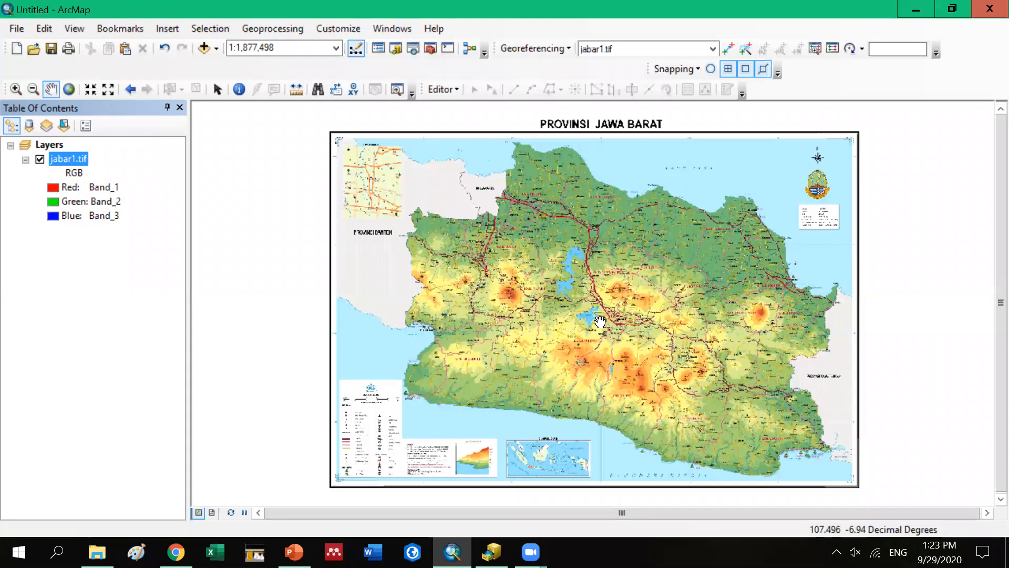
Examine the roads and towns around Cimahi on the jabar1.tif raster at scales up to about 1:62,500
{"action": "scroll", "coordinate": [601, 321], "scroll_direction": "down", "scroll_amount": 2}
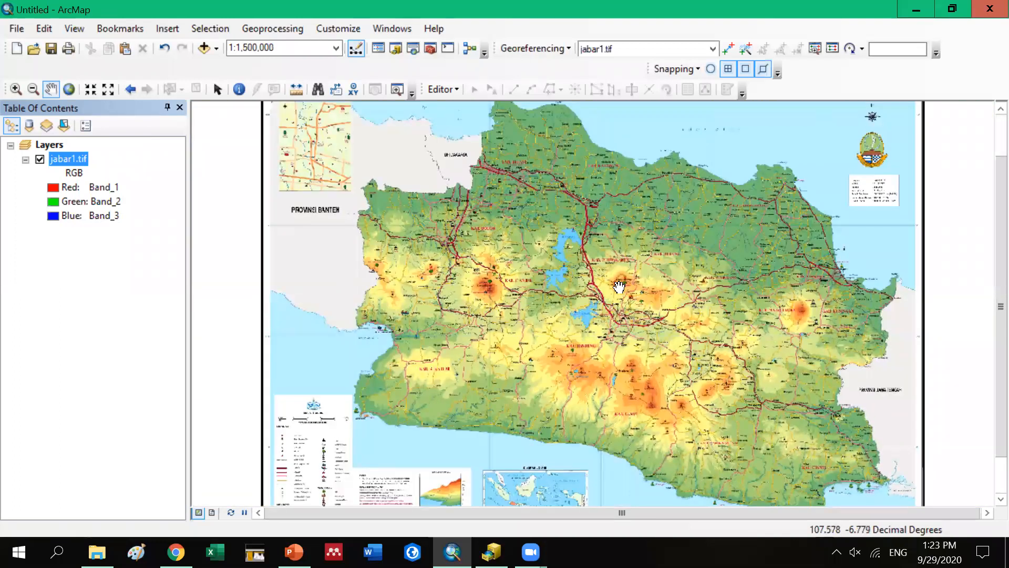
{"action": "scroll", "coordinate": [619, 287], "scroll_direction": "down", "scroll_amount": 1}
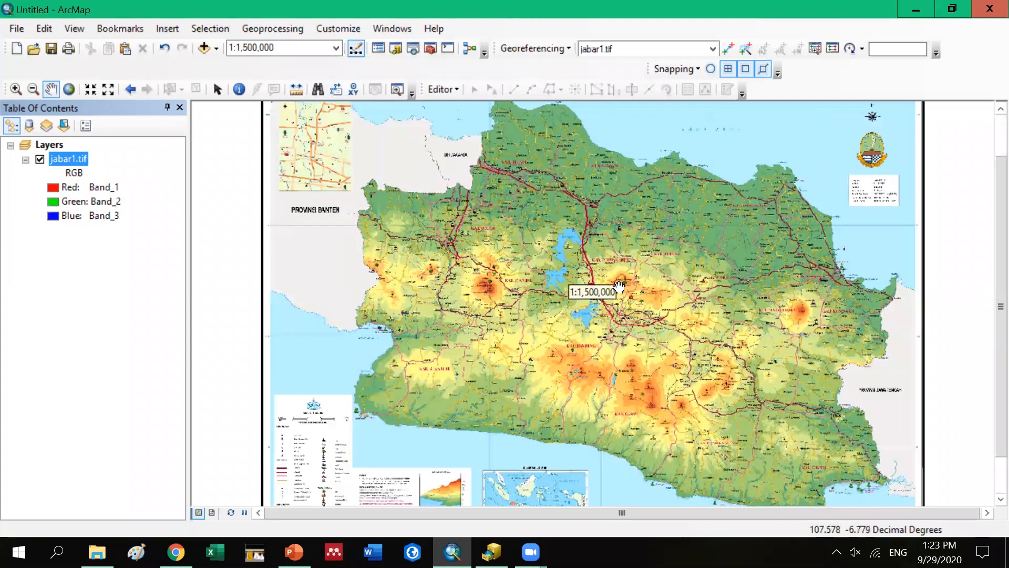
{"action": "scroll", "coordinate": [619, 287], "scroll_direction": "up", "scroll_amount": 3}
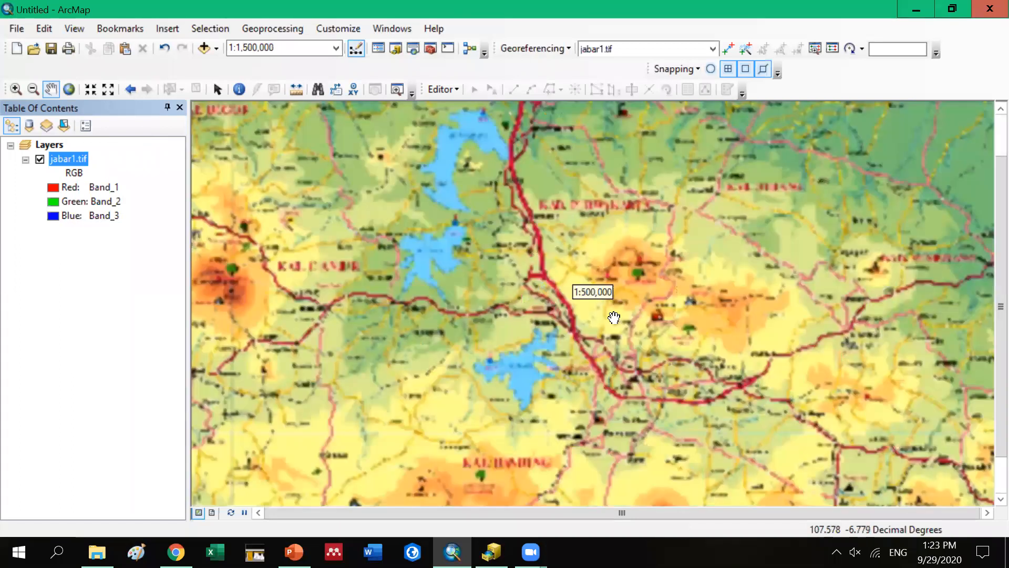
{"action": "scroll", "coordinate": [675, 305], "scroll_direction": "up", "scroll_amount": 2}
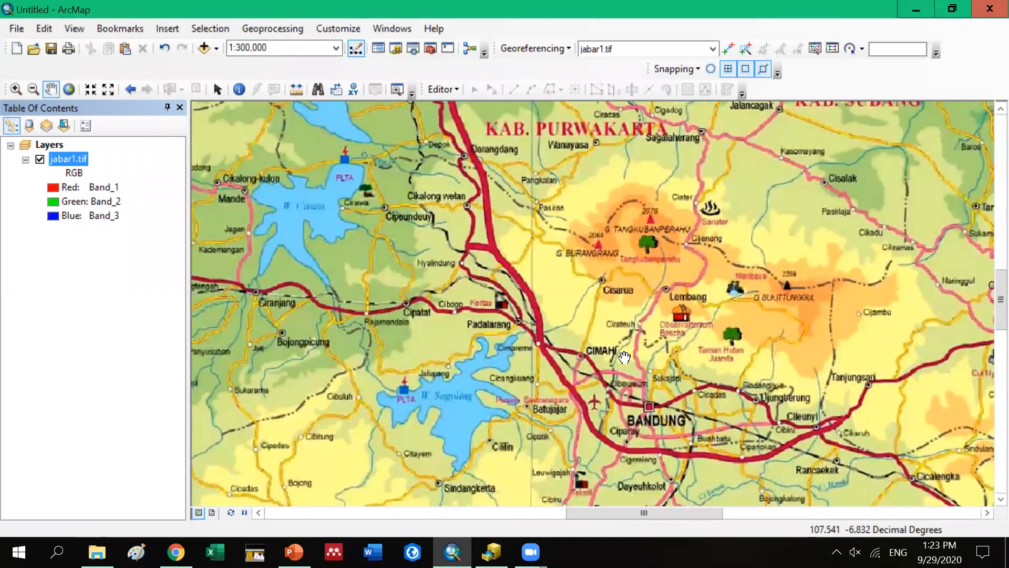
{"action": "scroll", "coordinate": [602, 343], "scroll_direction": "up", "scroll_amount": 1}
{"action": "scroll", "coordinate": [533, 361], "scroll_direction": "up", "scroll_amount": 1}
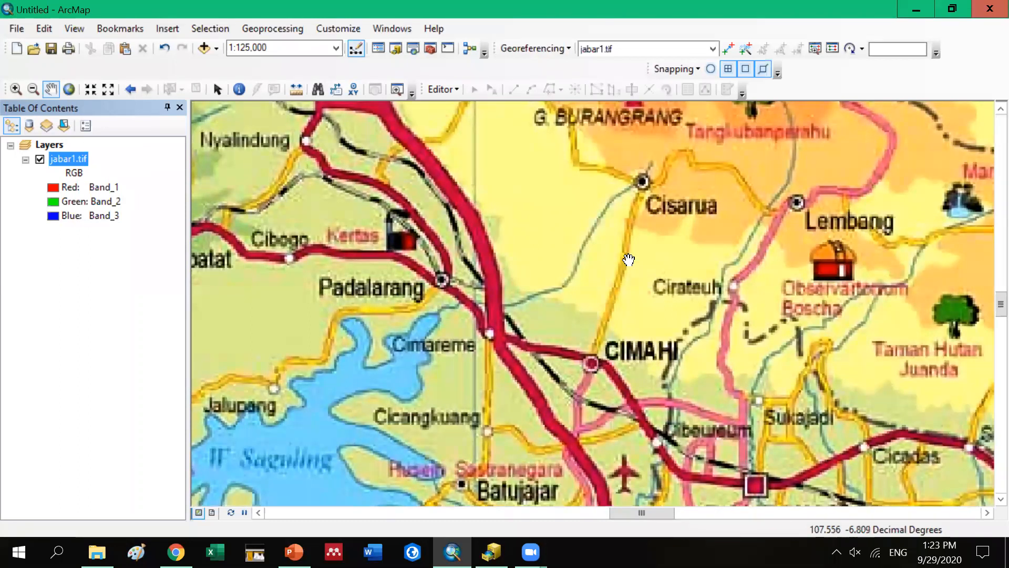
{"action": "scroll", "coordinate": [621, 296], "scroll_direction": "down", "scroll_amount": 1}
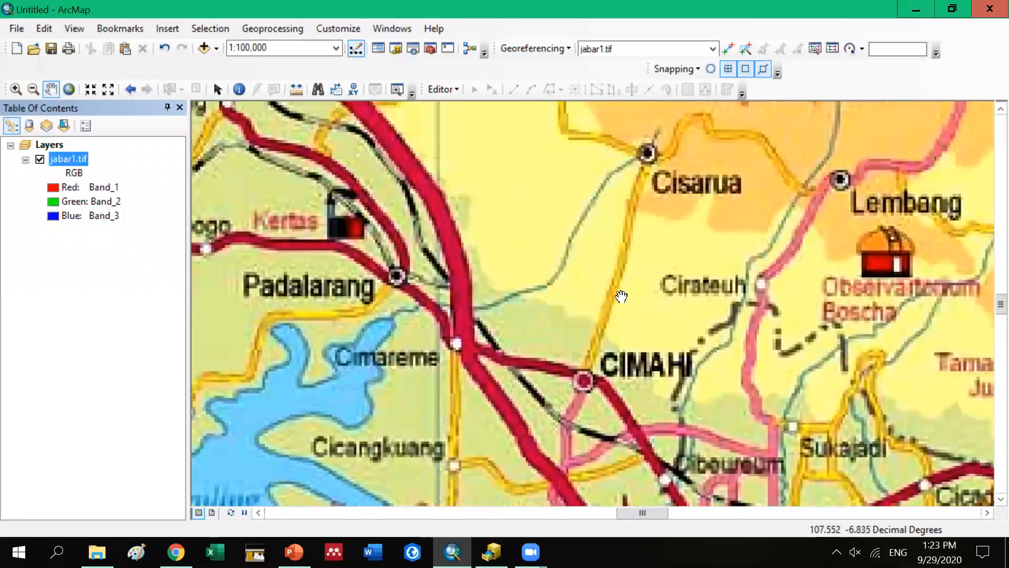
{"action": "scroll", "coordinate": [621, 296], "scroll_direction": "down", "scroll_amount": 2}
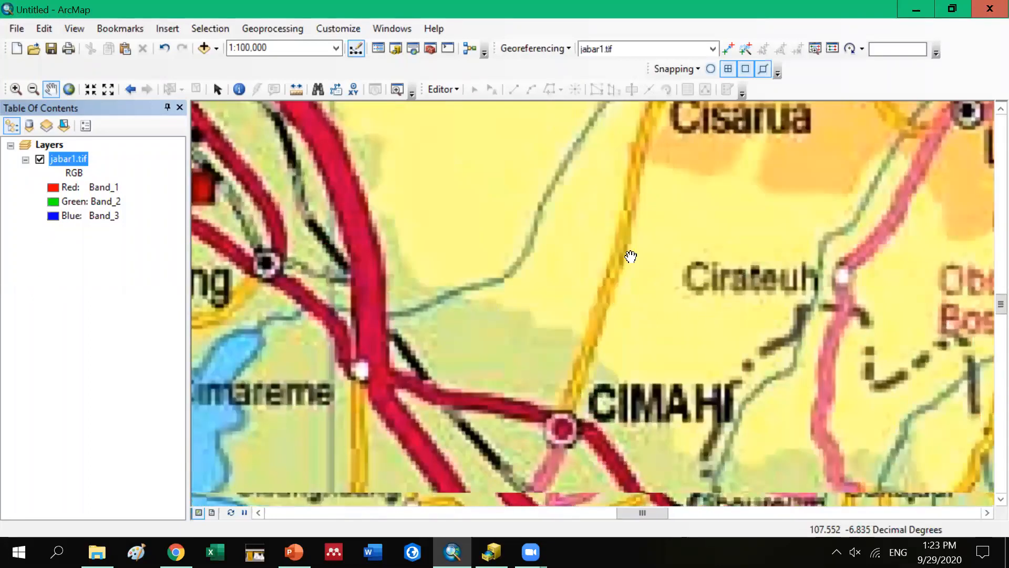
{"action": "scroll", "coordinate": [631, 256], "scroll_direction": "down", "scroll_amount": 1}
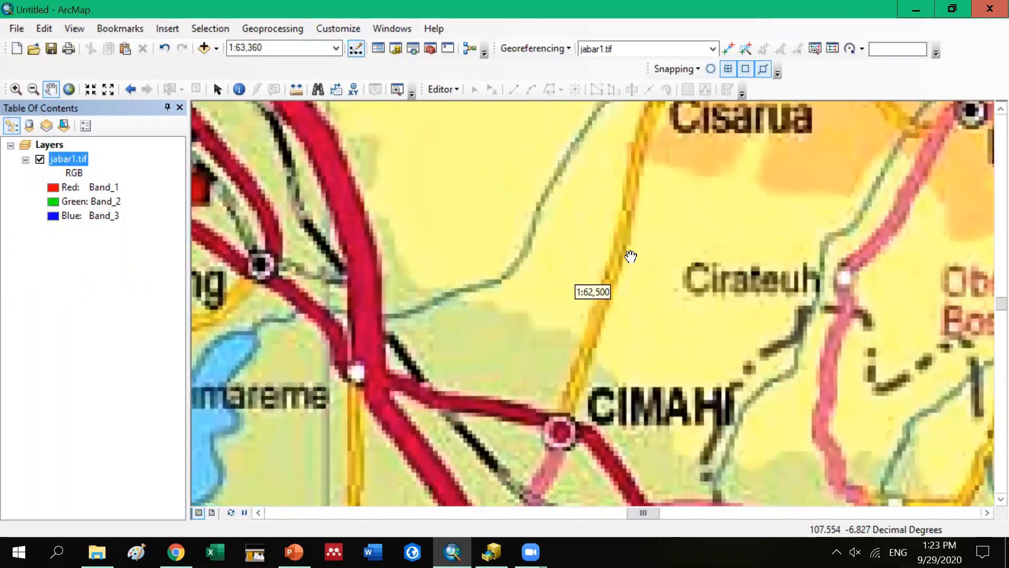
{"action": "scroll", "coordinate": [631, 257], "scroll_direction": "down", "scroll_amount": 1}
Examine the road classes, boundaries and point symbols in the LEGENDA block of the jabar1.tif map at scales up to 1:125,000
{"action": "scroll", "coordinate": [660, 355], "scroll_direction": "up", "scroll_amount": 5}
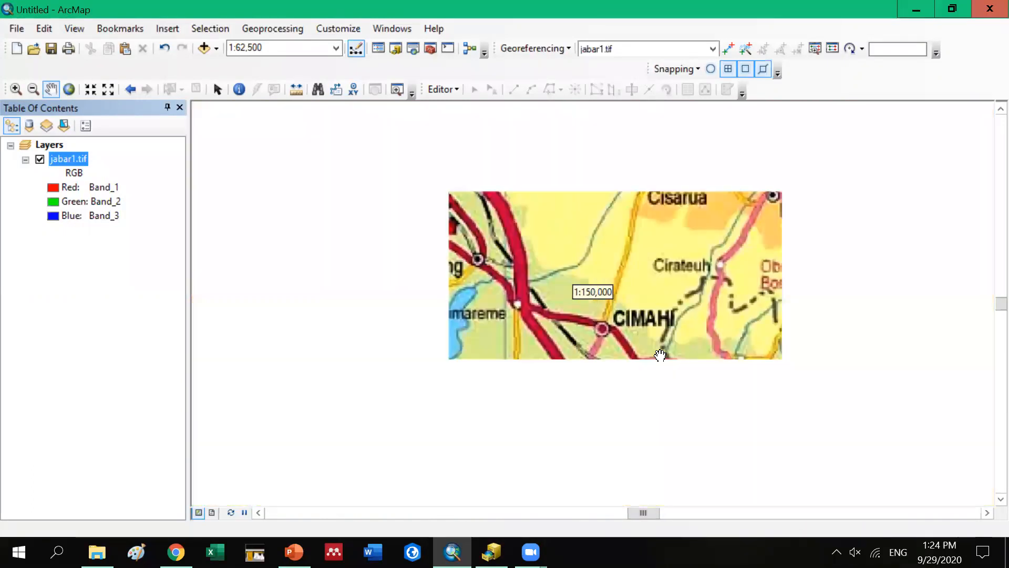
{"action": "scroll", "coordinate": [660, 355], "scroll_direction": "up", "scroll_amount": 6}
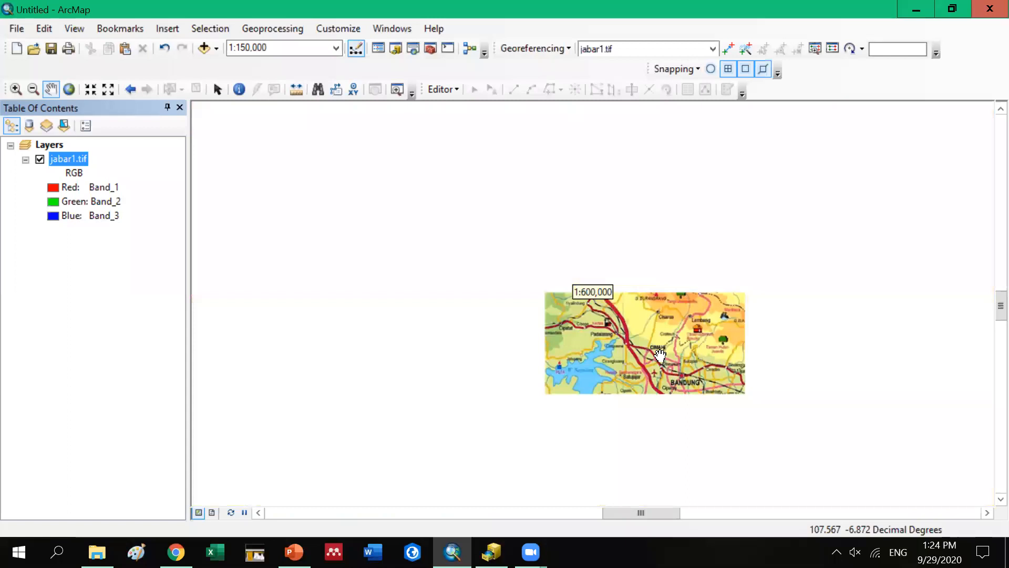
{"action": "scroll", "coordinate": [644, 324], "scroll_direction": "down", "scroll_amount": 1}
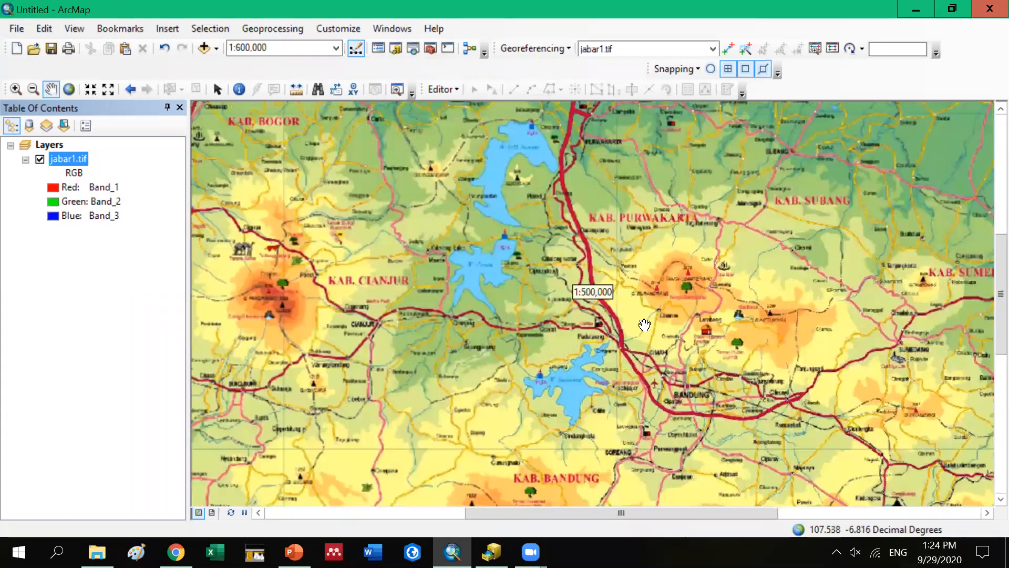
{"action": "scroll", "coordinate": [644, 325], "scroll_direction": "up", "scroll_amount": 2}
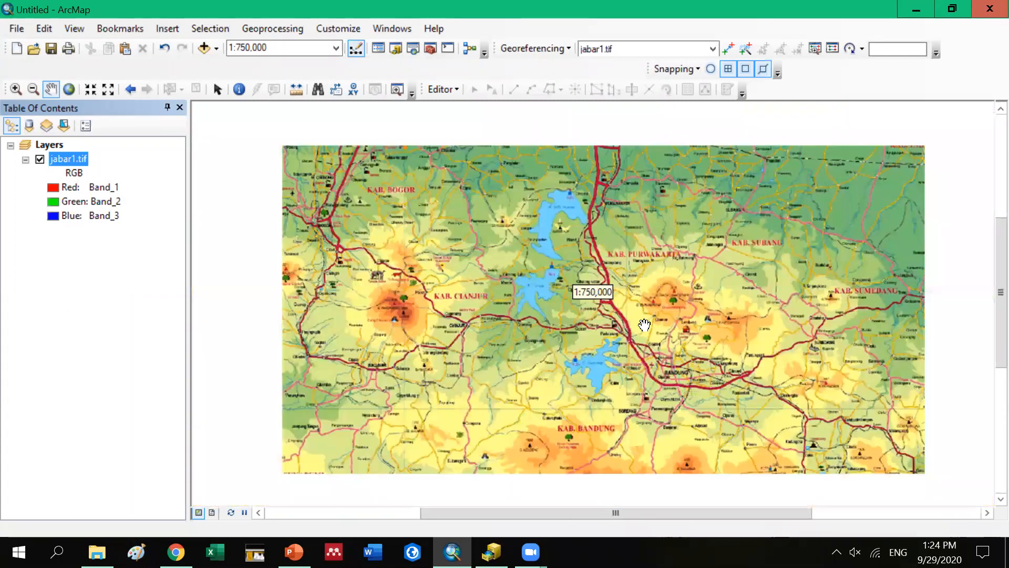
{"action": "scroll", "coordinate": [645, 324], "scroll_direction": "up", "scroll_amount": 1}
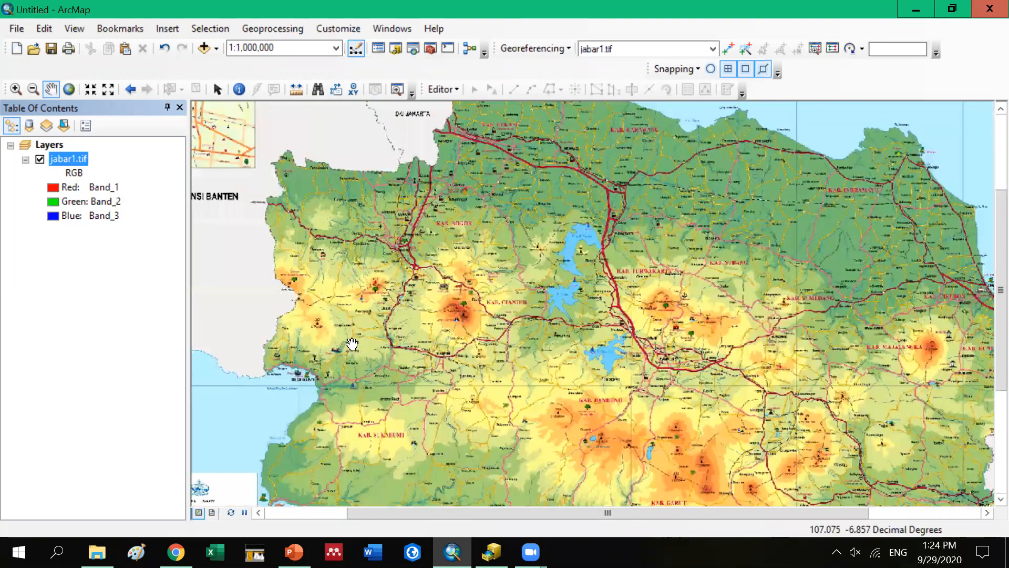
{"action": "scroll", "coordinate": [662, 358], "scroll_direction": "up", "scroll_amount": 1}
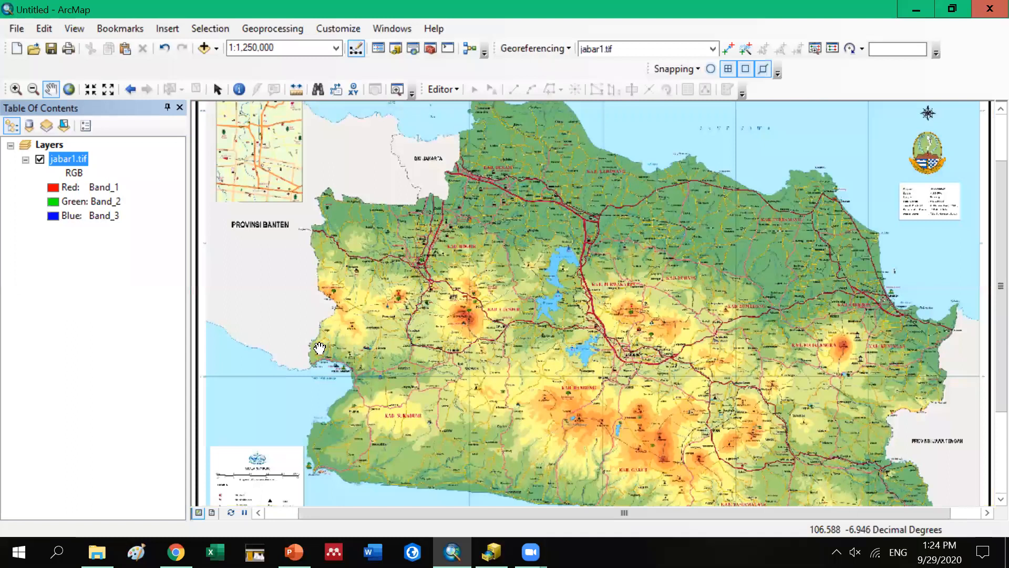
{"action": "left_click_drag", "start_coordinate": [323, 502], "coordinate": [376, 368]}
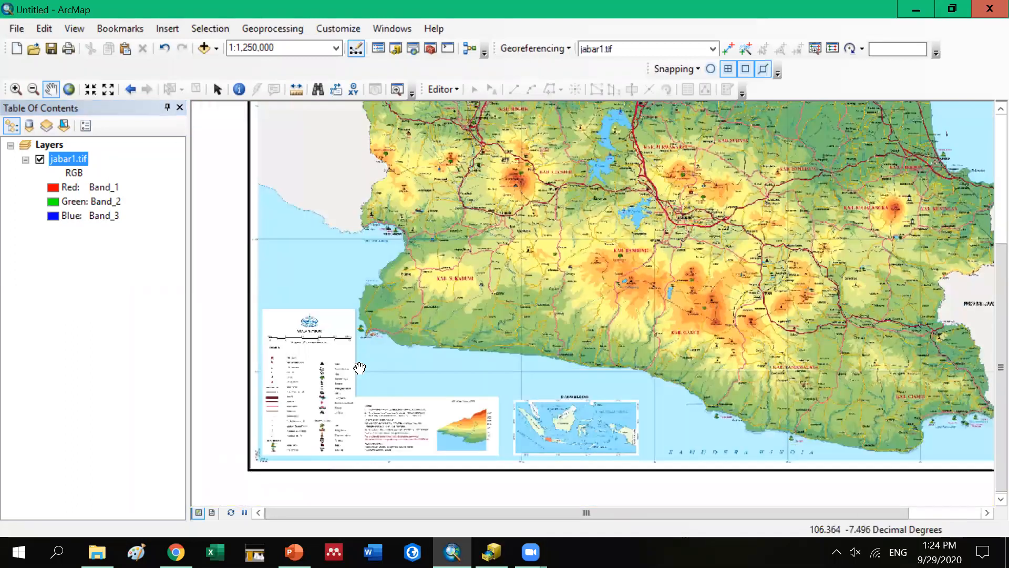
{"action": "scroll", "coordinate": [483, 345], "scroll_direction": "up", "scroll_amount": 1}
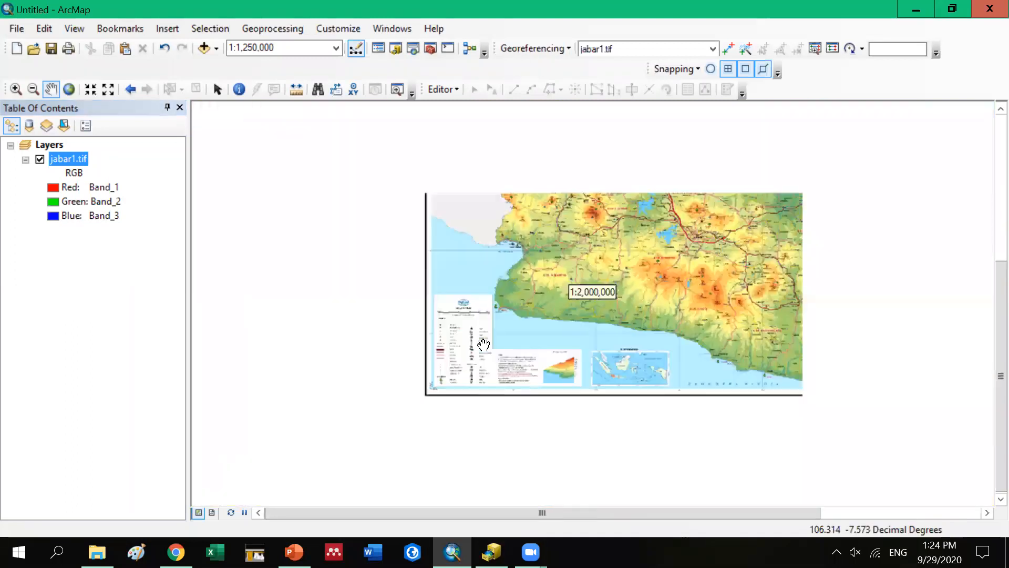
{"action": "scroll", "coordinate": [417, 351], "scroll_direction": "down", "scroll_amount": 2}
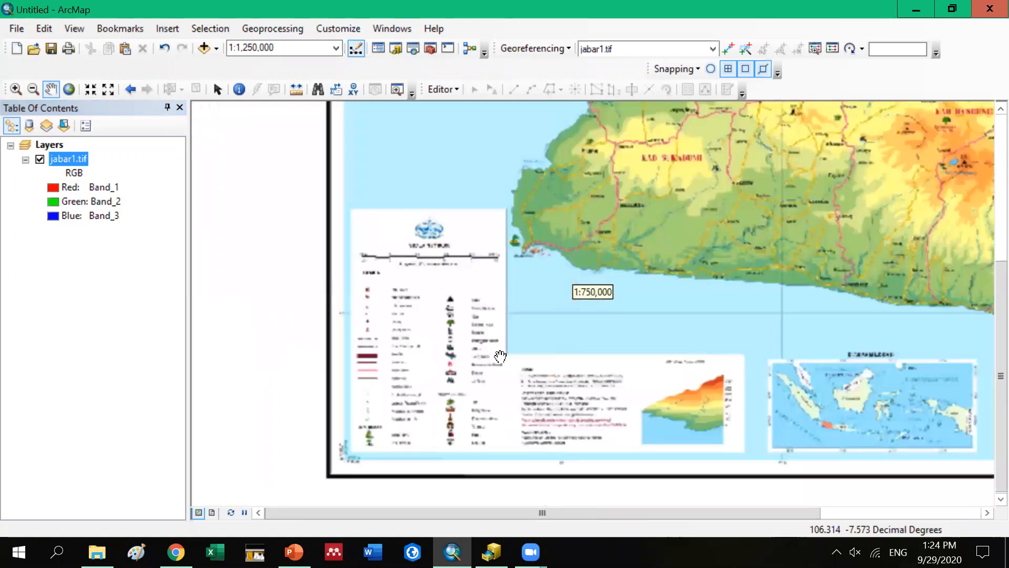
{"action": "scroll", "coordinate": [500, 356], "scroll_direction": "down", "scroll_amount": 2}
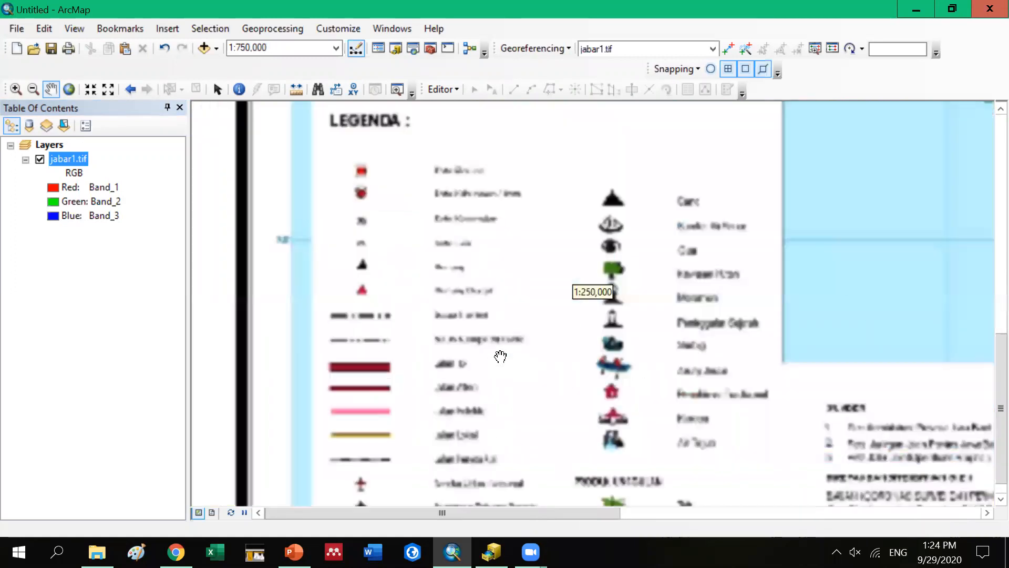
{"action": "scroll", "coordinate": [431, 374], "scroll_direction": "down", "scroll_amount": 1}
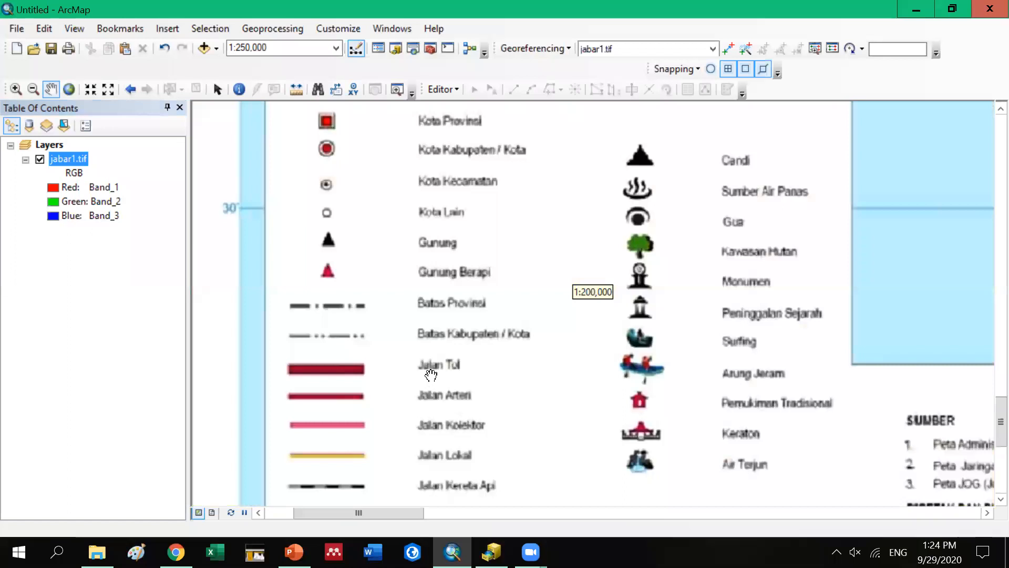
{"action": "left_click_drag", "start_coordinate": [385, 375], "coordinate": [417, 229]}
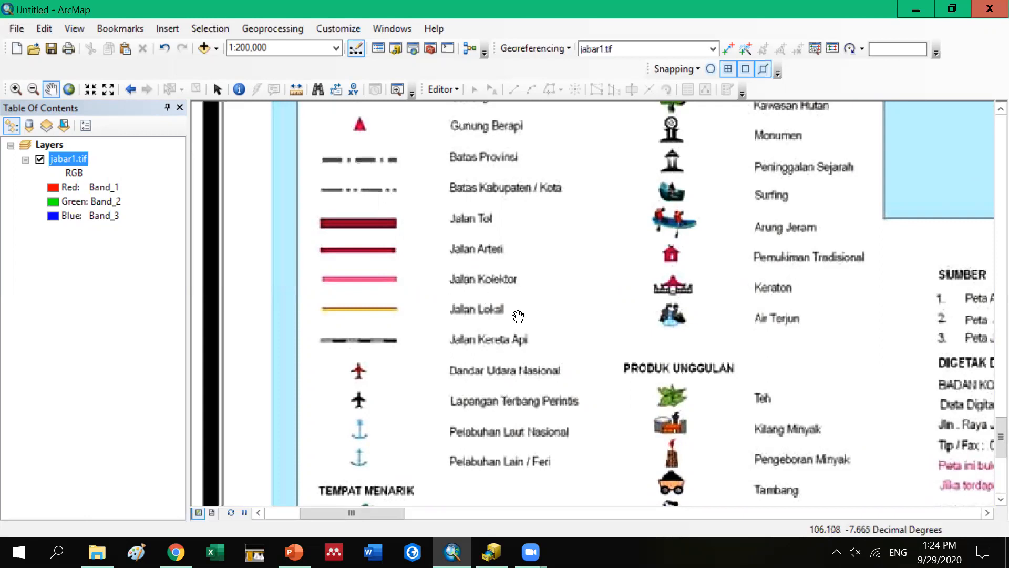
{"action": "scroll", "coordinate": [603, 321], "scroll_direction": "down", "scroll_amount": 1}
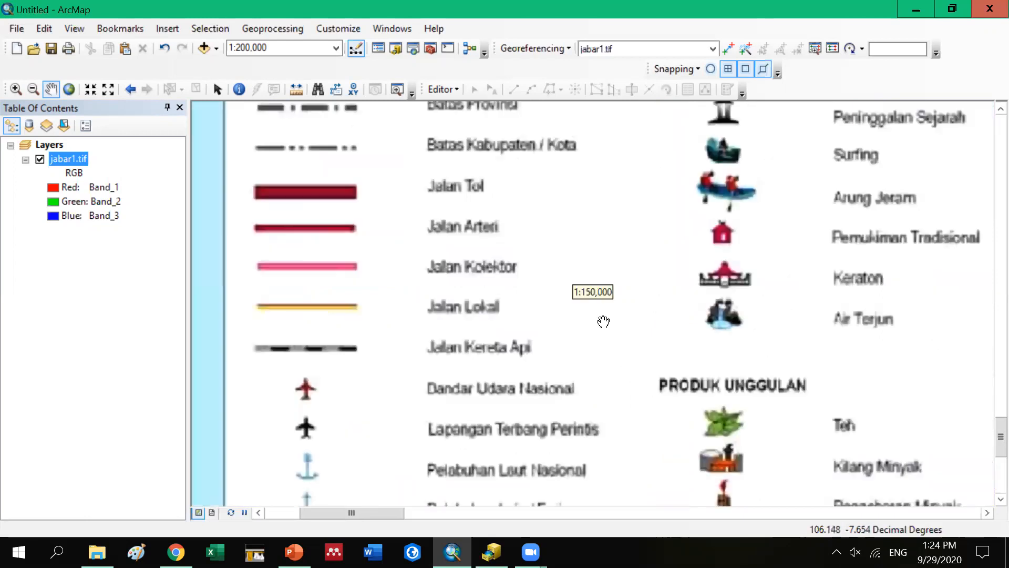
{"action": "scroll", "coordinate": [625, 270], "scroll_direction": "down", "scroll_amount": 1}
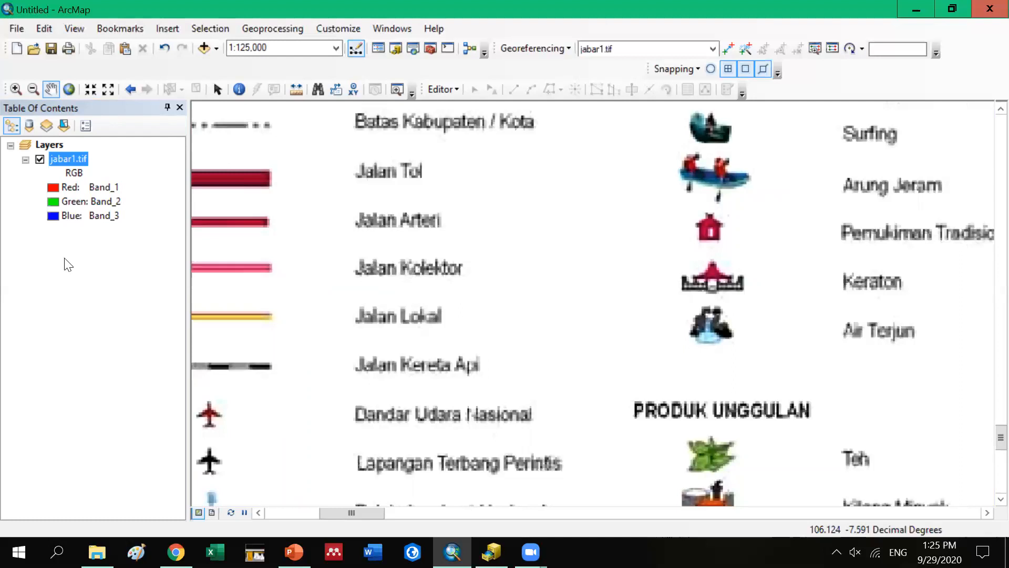
Add the 1209-142.jpg raster from the 4_Georeferencing dan kordinat folder to the map
{"action": "left_click", "coordinate": [219, 51]}
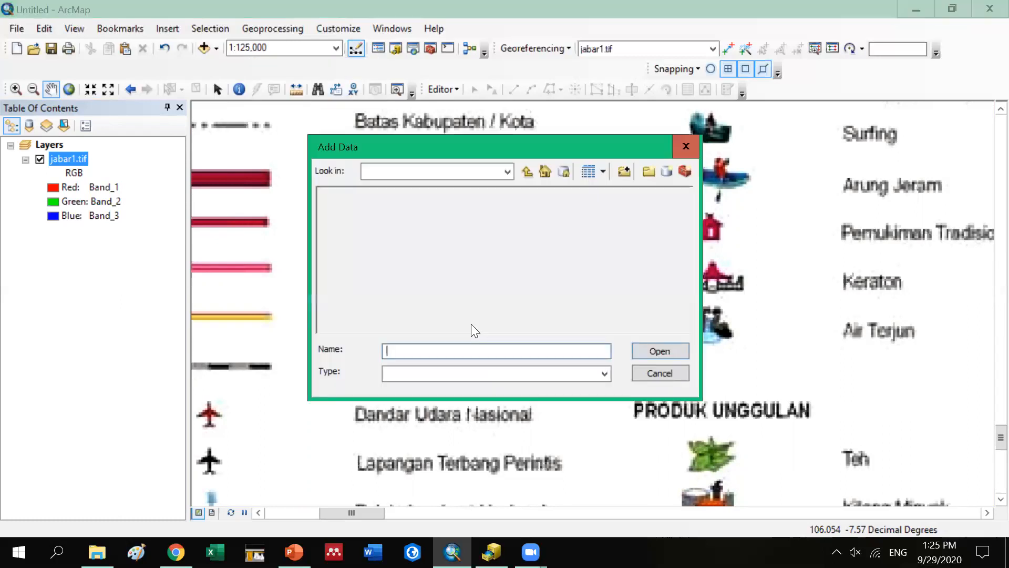
{"action": "left_click", "coordinate": [527, 172]}
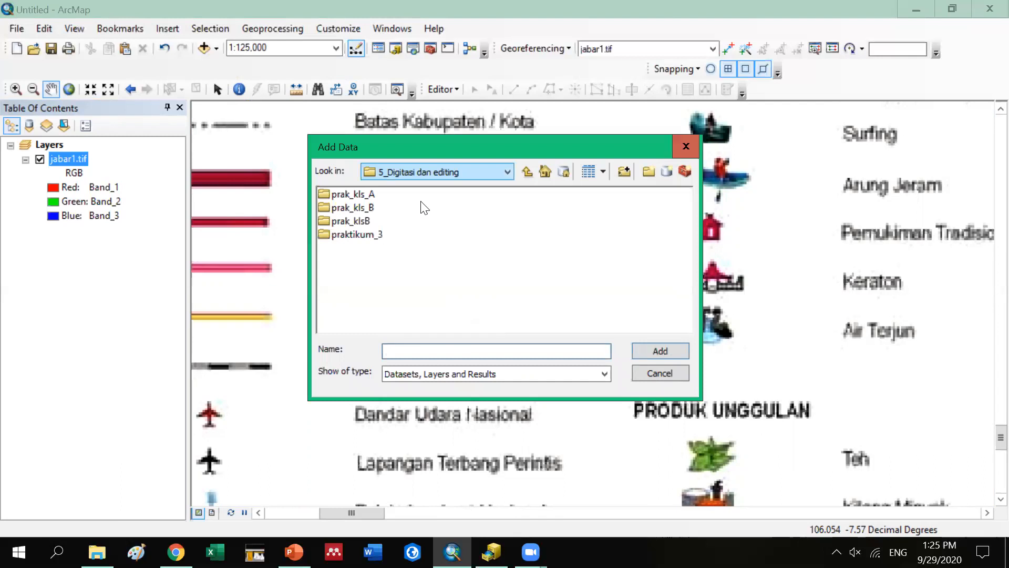
{"action": "left_click", "coordinate": [526, 172]}
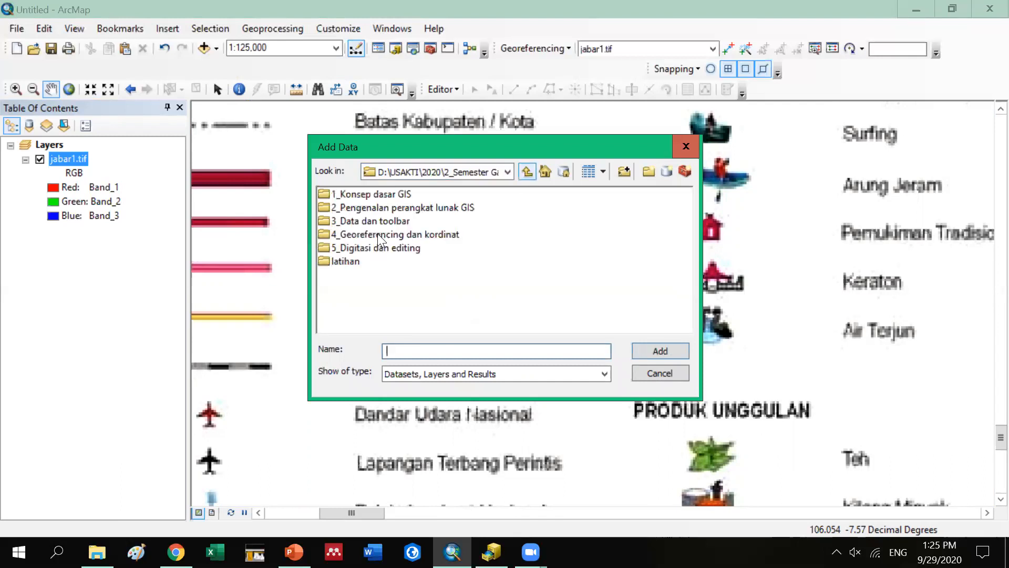
{"action": "double_click", "coordinate": [380, 235]}
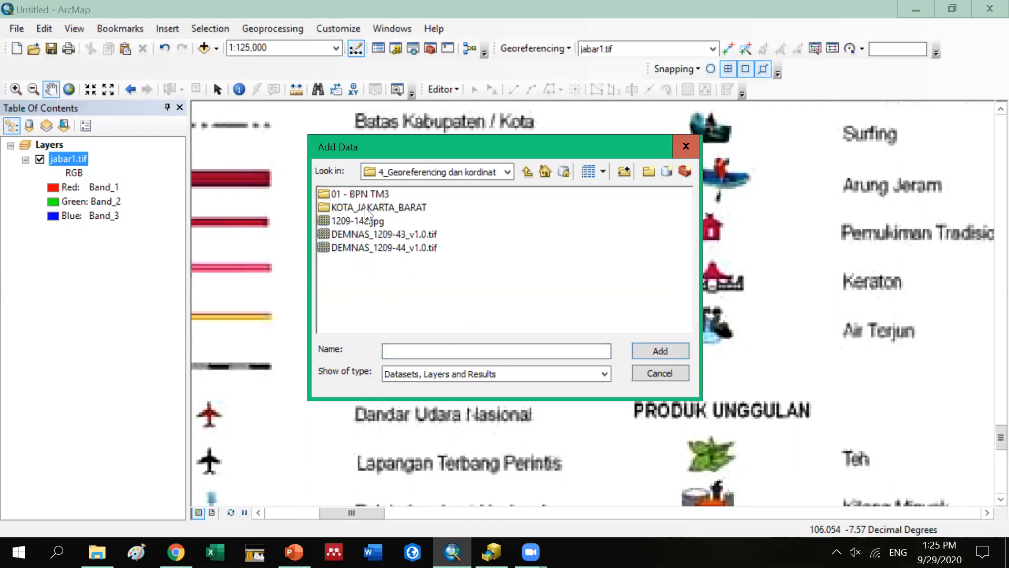
{"action": "left_click", "coordinate": [362, 223]}
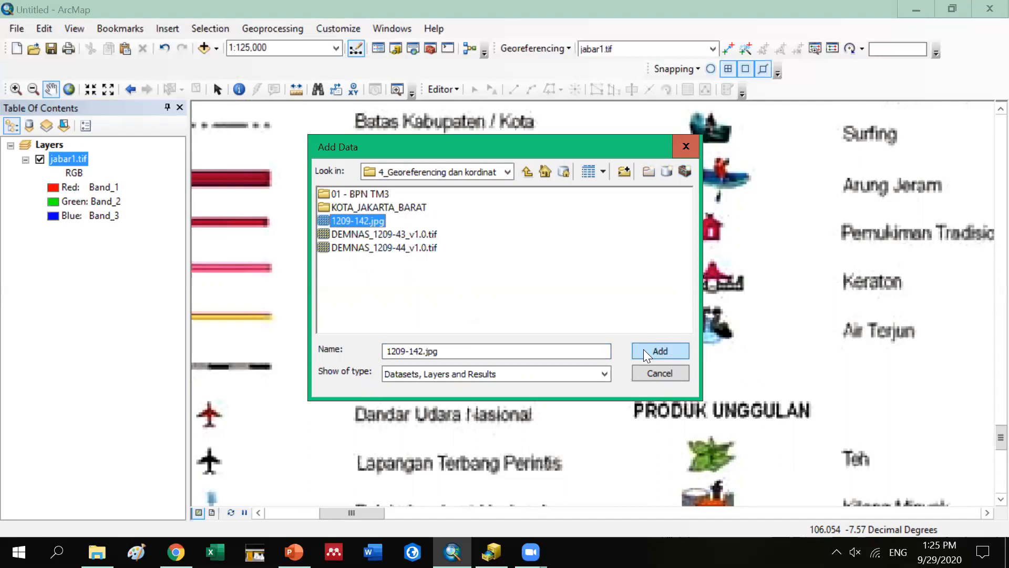
{"action": "left_click", "coordinate": [645, 351]}
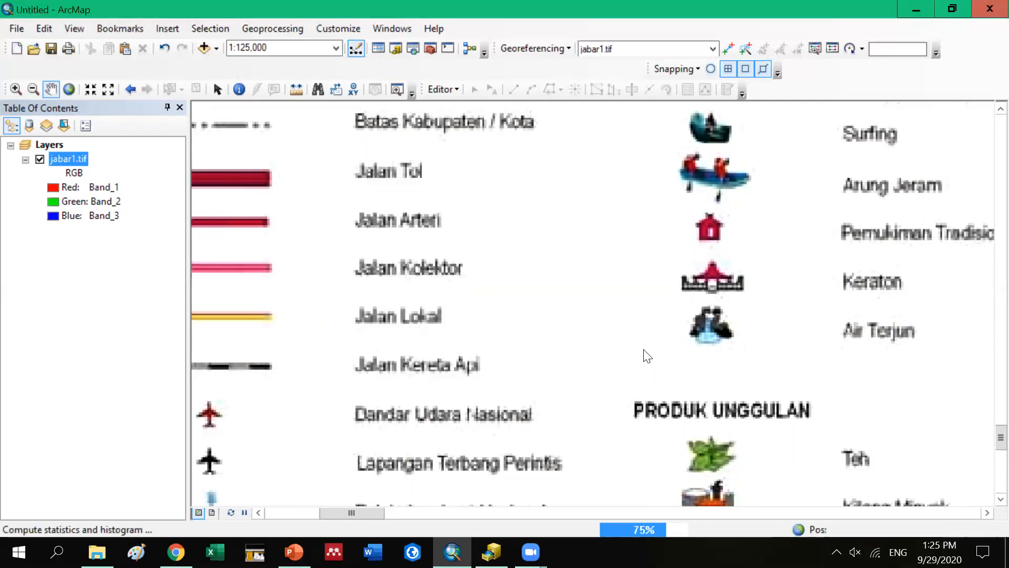
{"action": "left_click", "coordinate": [636, 357]}
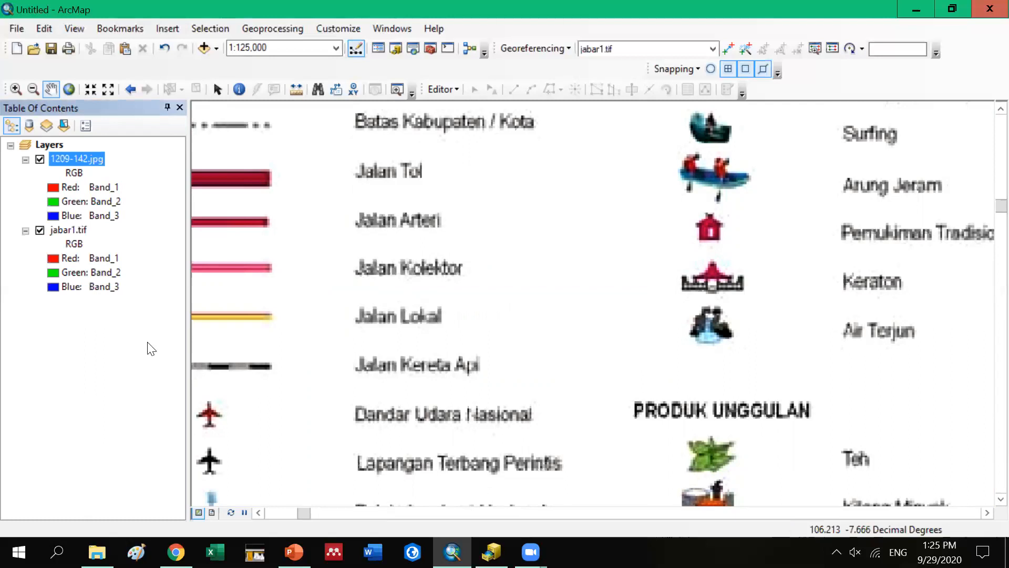
Hide the jabar1.tif layer and zoom to the full extent of the 1209-142.jpg layer
{"action": "right_click", "coordinate": [59, 157]}
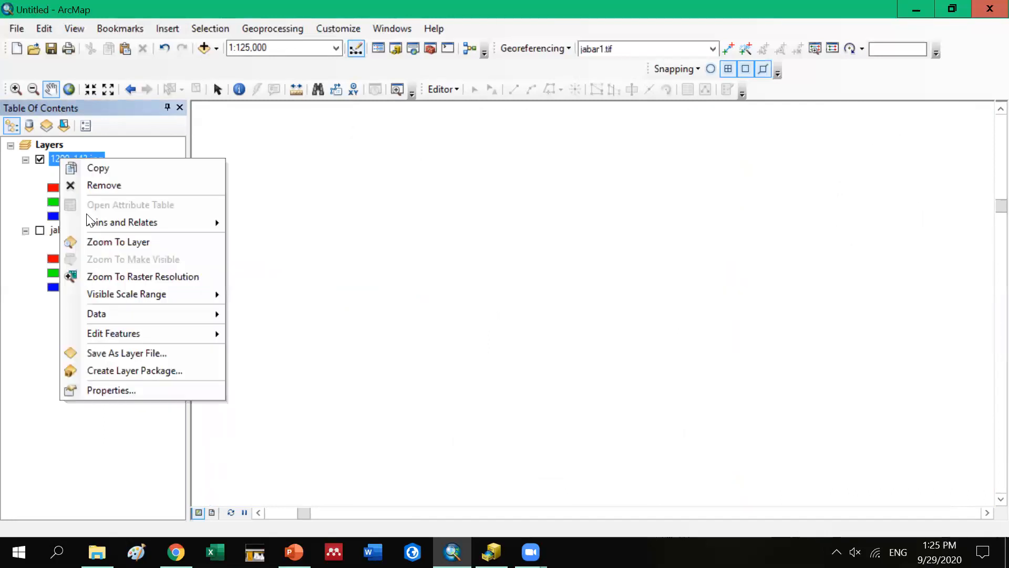
{"action": "left_click", "coordinate": [101, 240]}
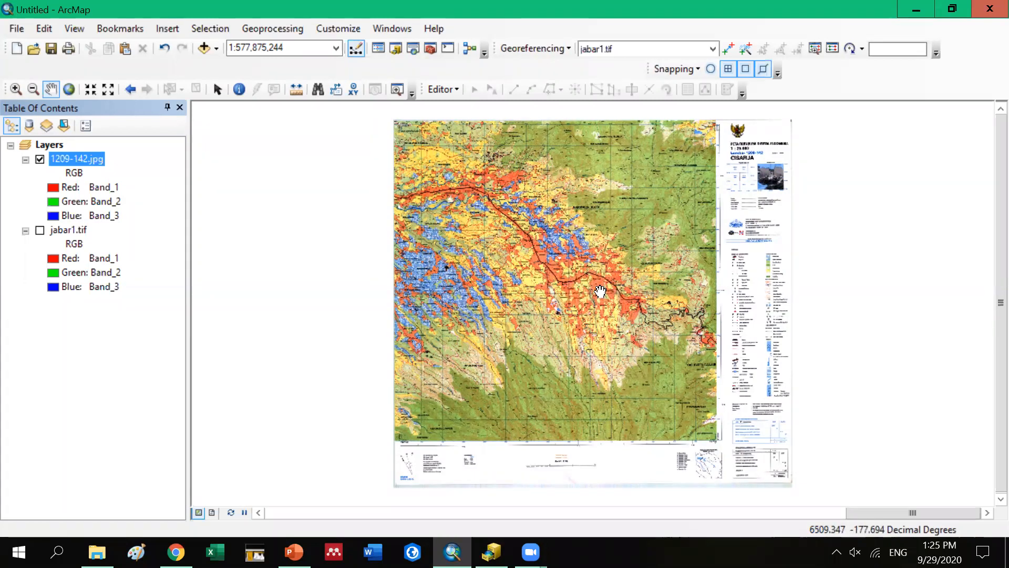
Examine the roads, rivers and settlement areas around Sampay Tiga and Tugu Dua on the 1209-142.jpg topographic map at scales up to 1:30,000,000
{"action": "scroll", "coordinate": [600, 291], "scroll_direction": "down", "scroll_amount": 2}
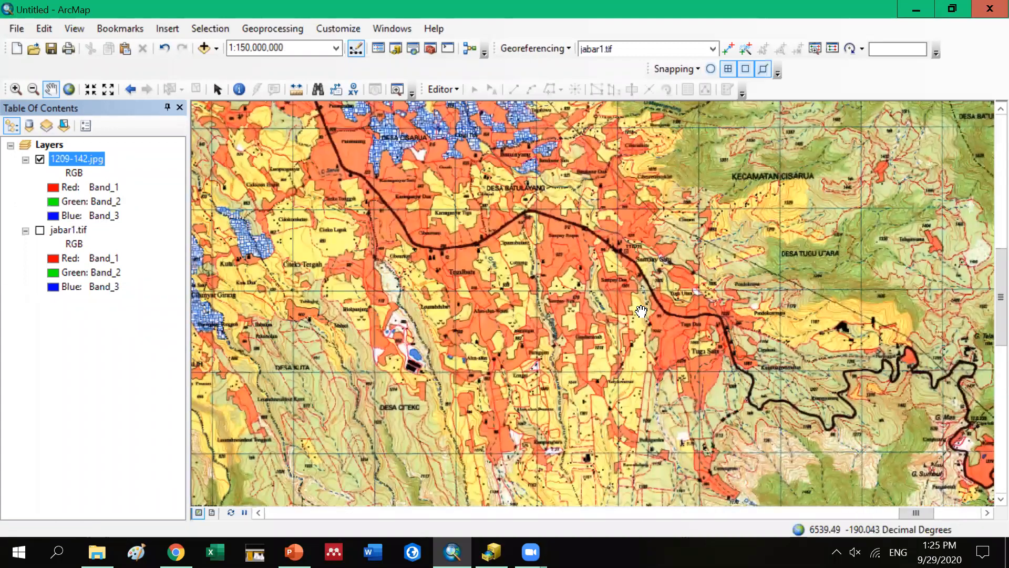
{"action": "scroll", "coordinate": [642, 311], "scroll_direction": "up", "scroll_amount": 3}
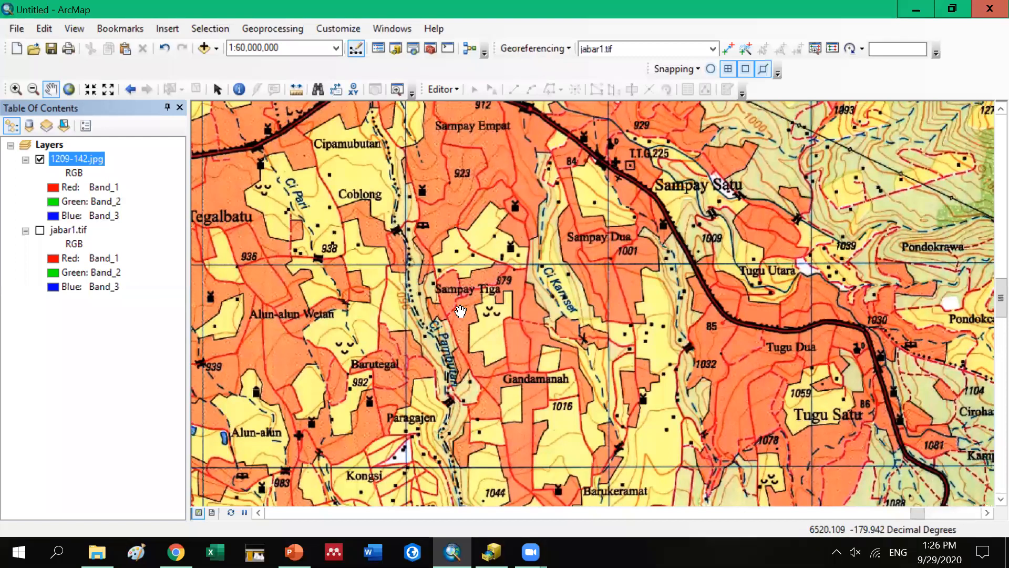
{"action": "scroll", "coordinate": [461, 312], "scroll_direction": "up", "scroll_amount": 1}
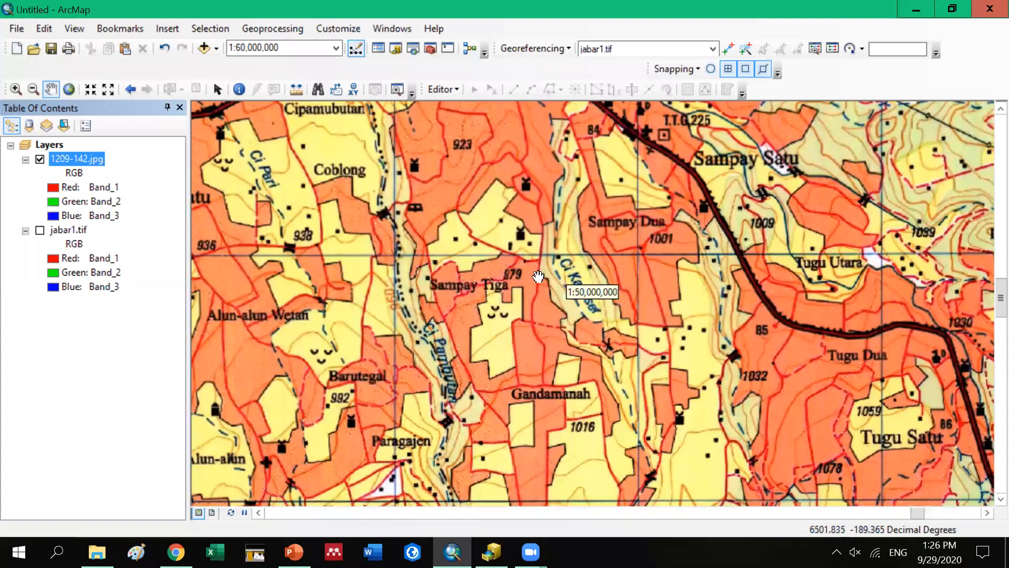
{"action": "scroll", "coordinate": [654, 335], "scroll_direction": "down", "scroll_amount": 1}
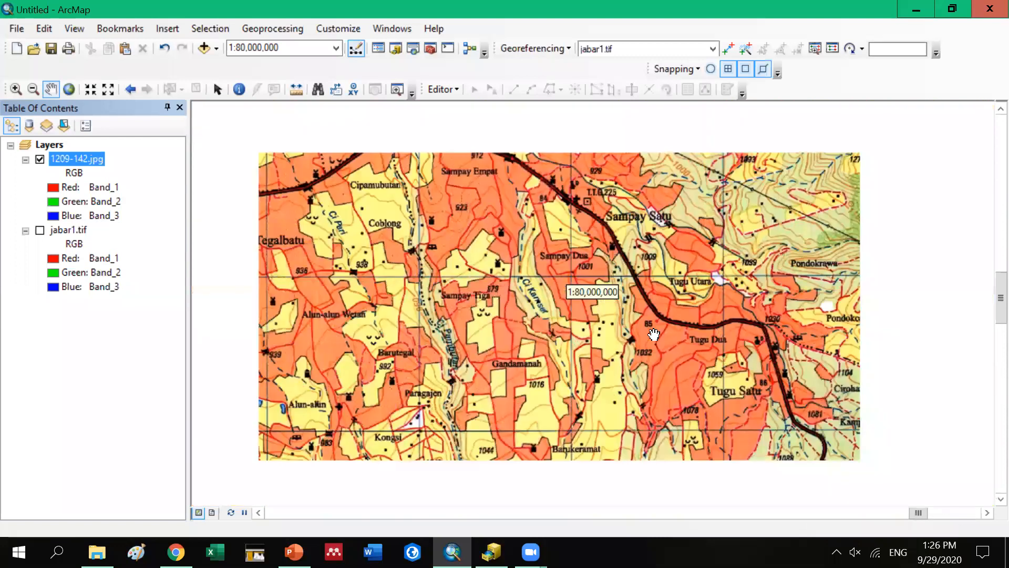
{"action": "scroll", "coordinate": [671, 306], "scroll_direction": "up", "scroll_amount": 1}
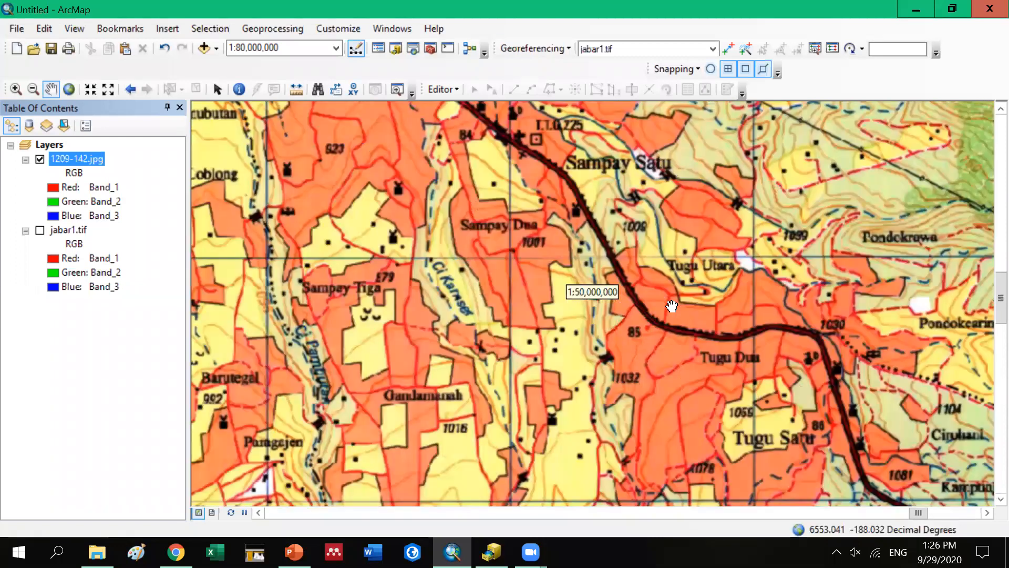
{"action": "scroll", "coordinate": [672, 306], "scroll_direction": "up", "scroll_amount": 1}
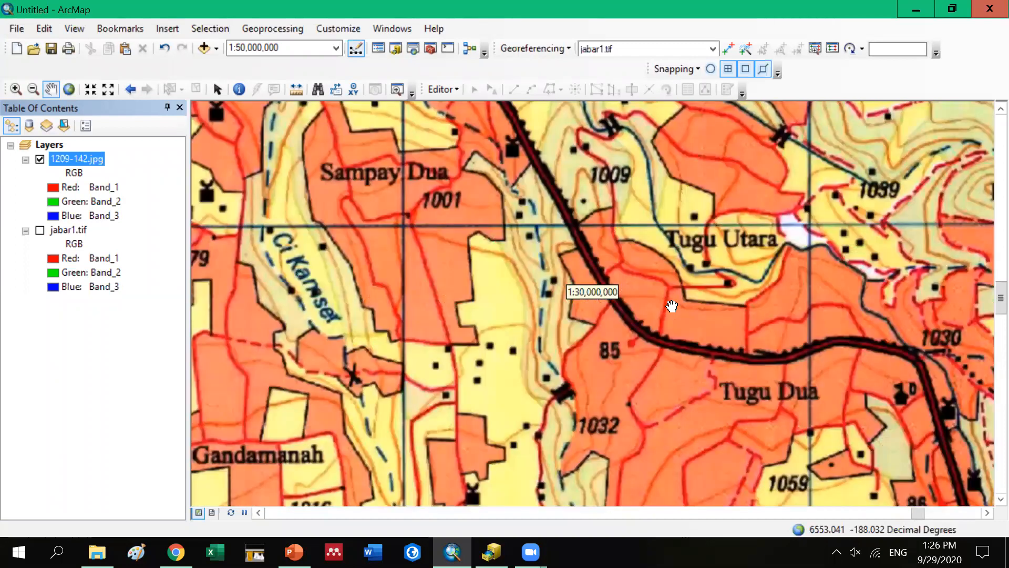
{"action": "scroll", "coordinate": [672, 306], "scroll_direction": "down", "scroll_amount": 2}
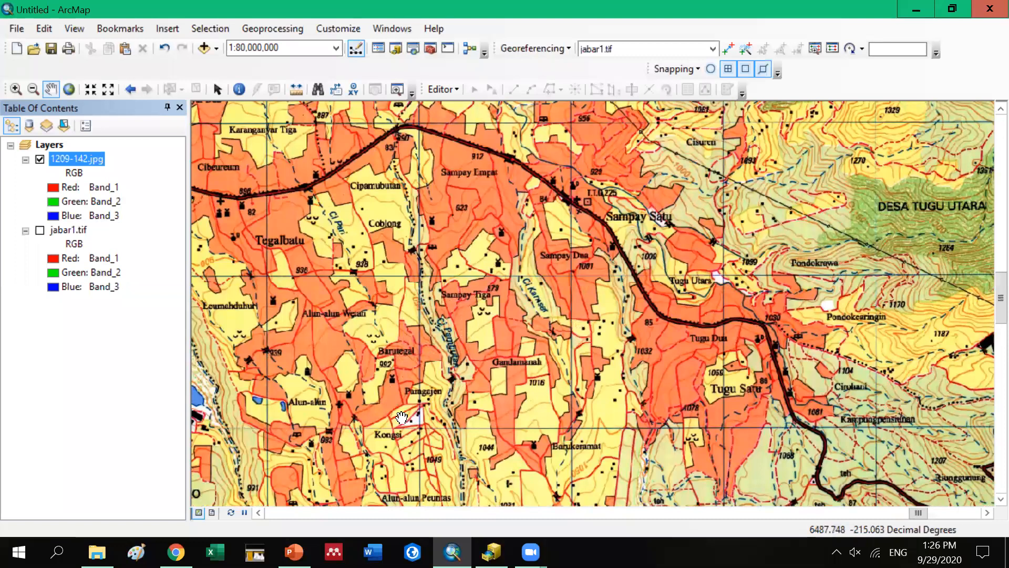
{"action": "scroll", "coordinate": [402, 418], "scroll_direction": "down", "scroll_amount": 1}
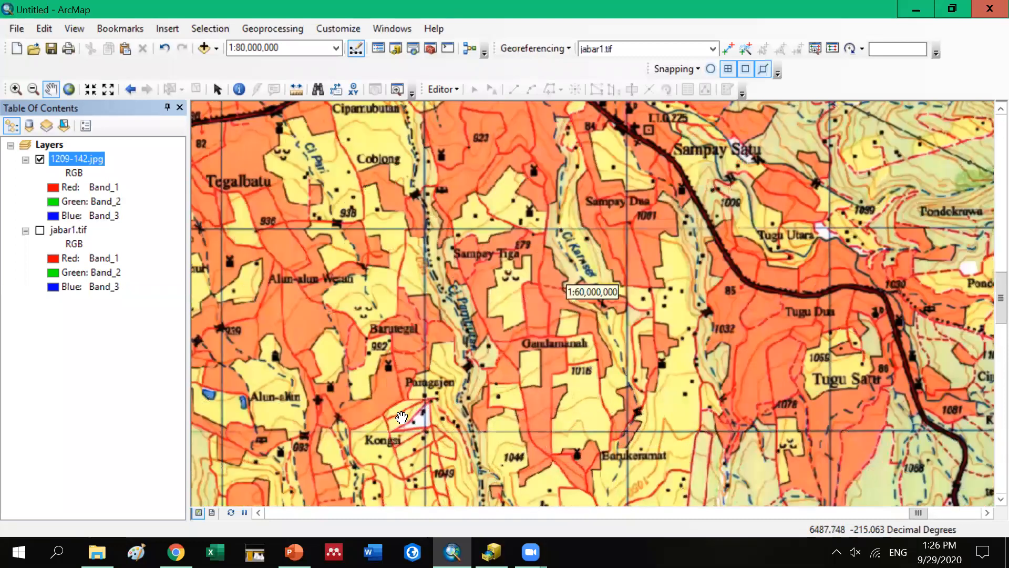
Examine the KETERANGAN legend, publisher block and projection notes in the margin of the 1209-142.jpg map at scales up to 1:100,000,000
{"action": "scroll", "coordinate": [402, 418], "scroll_direction": "up", "scroll_amount": 4}
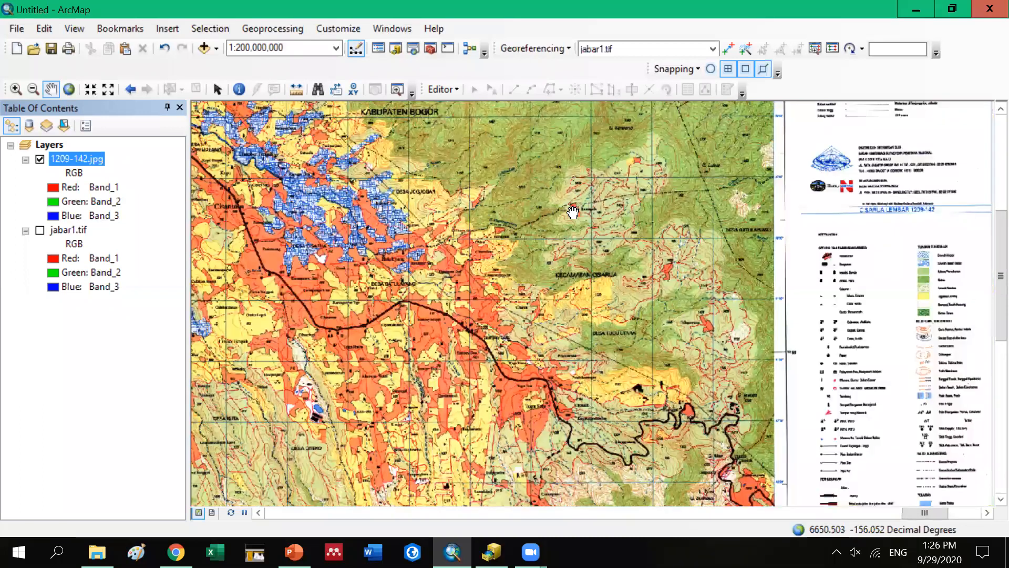
{"action": "left_click_drag", "start_coordinate": [873, 426], "coordinate": [599, 278]}
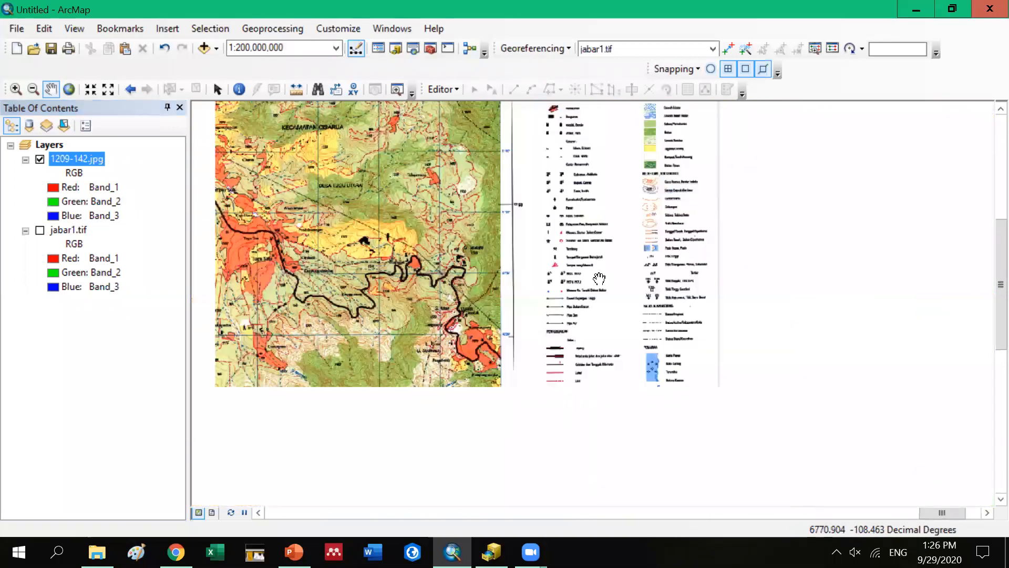
{"action": "scroll", "coordinate": [602, 254], "scroll_direction": "down", "scroll_amount": 3}
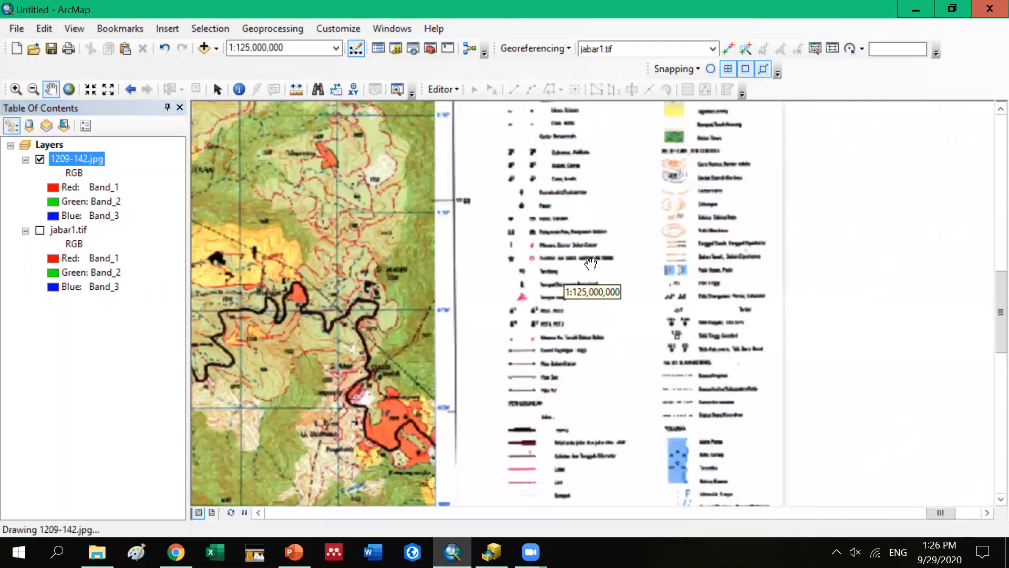
{"action": "left_click", "coordinate": [591, 264]}
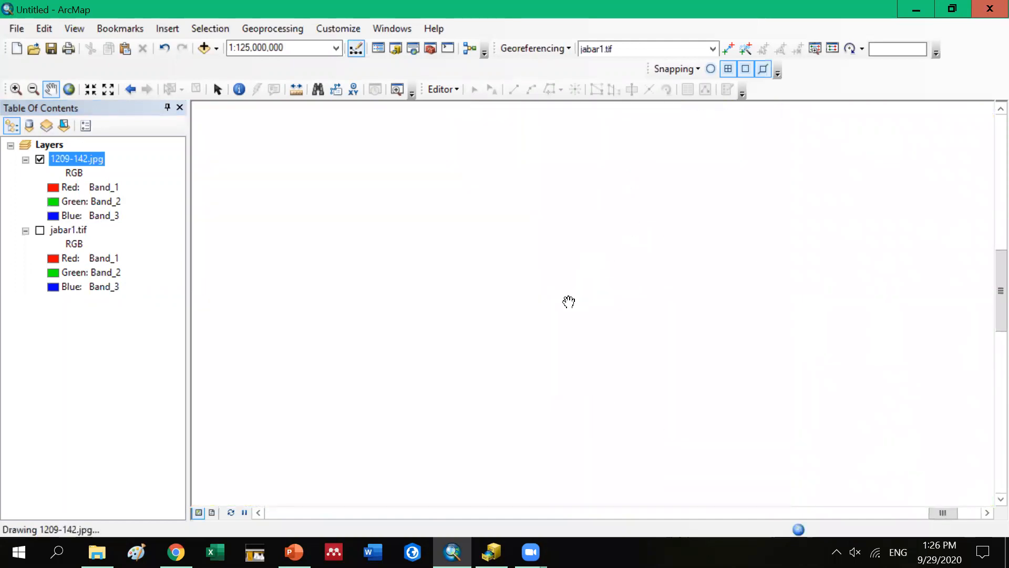
{"action": "scroll", "coordinate": [671, 246], "scroll_direction": "down", "scroll_amount": 1}
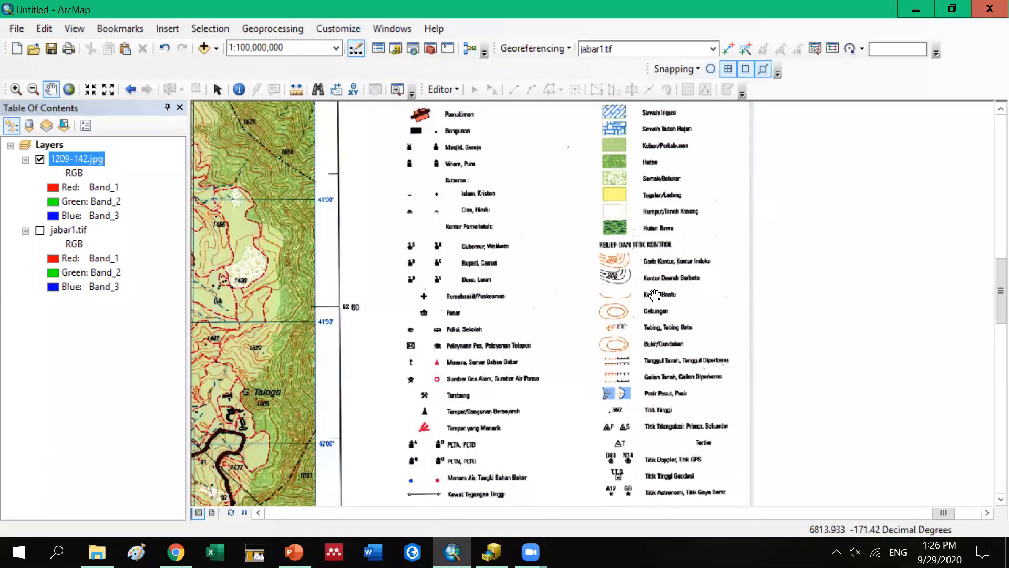
{"action": "mouse_move", "coordinate": [661, 220]}
{"action": "left_mouse_down"}
{"action": "mouse_move", "coordinate": [668, 341]}
{"action": "mouse_move", "coordinate": [689, 381]}
{"action": "mouse_move", "coordinate": [677, 312]}
{"action": "left_mouse_up"}
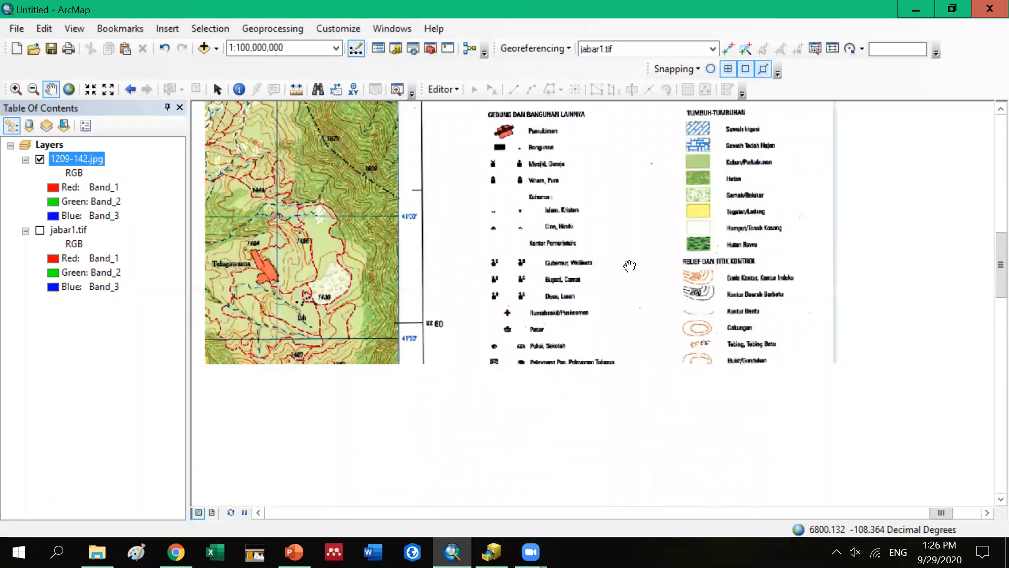
{"action": "left_click_drag", "start_coordinate": [630, 266], "coordinate": [660, 364]}
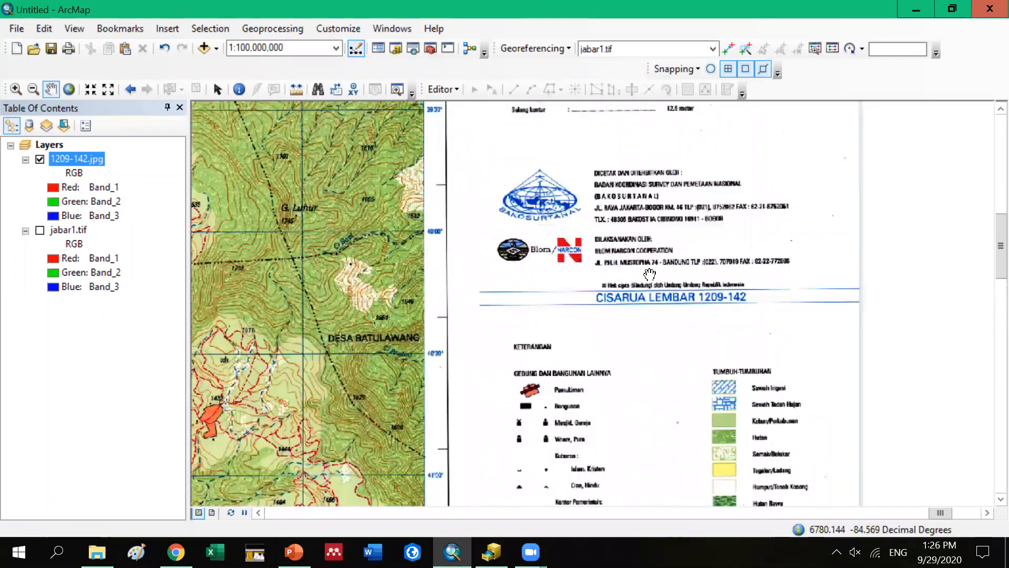
{"action": "left_click_drag", "start_coordinate": [550, 332], "coordinate": [554, 451]}
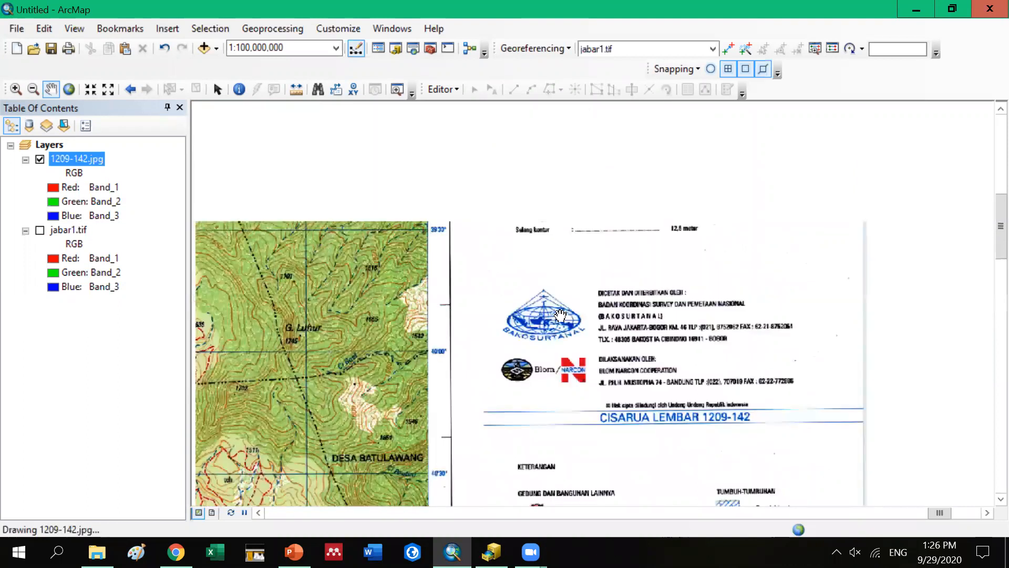
{"action": "left_click_drag", "start_coordinate": [545, 103], "coordinate": [566, 141]}
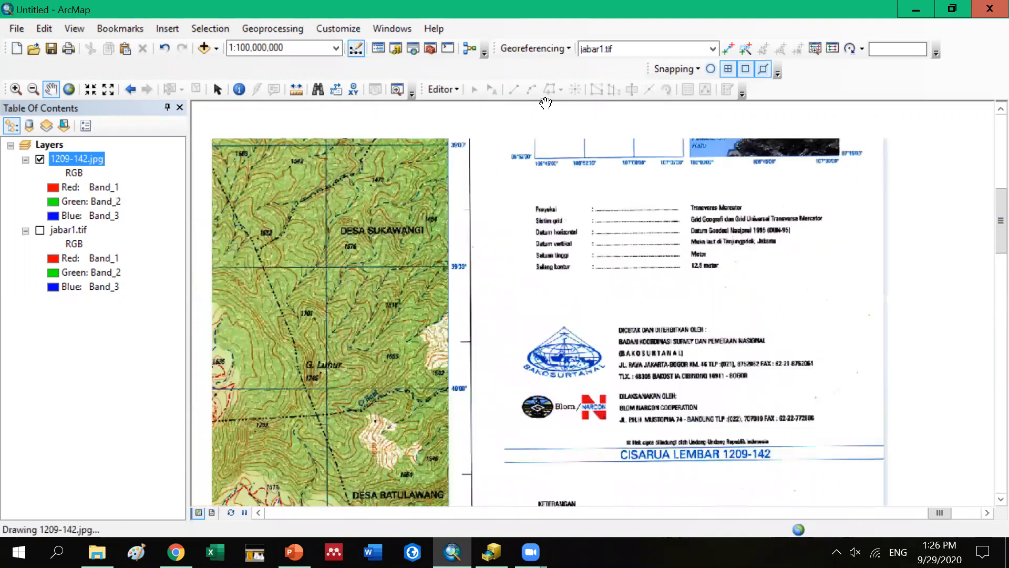
Hide the 1209-142.jpg layer, show the jabar1.tif layer and zoom to its full extent
{"action": "left_click", "coordinate": [40, 160]}
{"action": "left_click", "coordinate": [40, 230]}
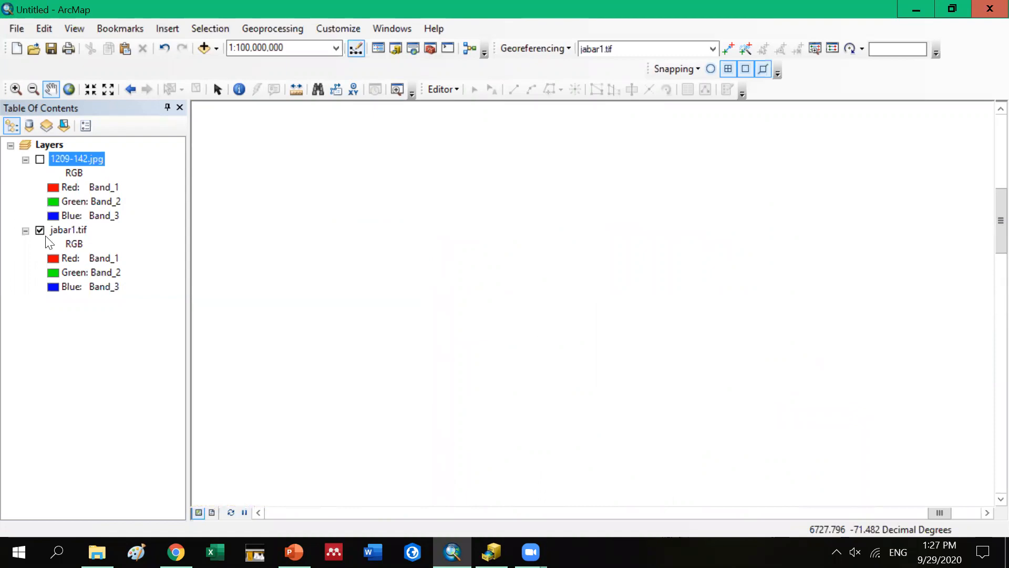
{"action": "right_click", "coordinate": [58, 232]}
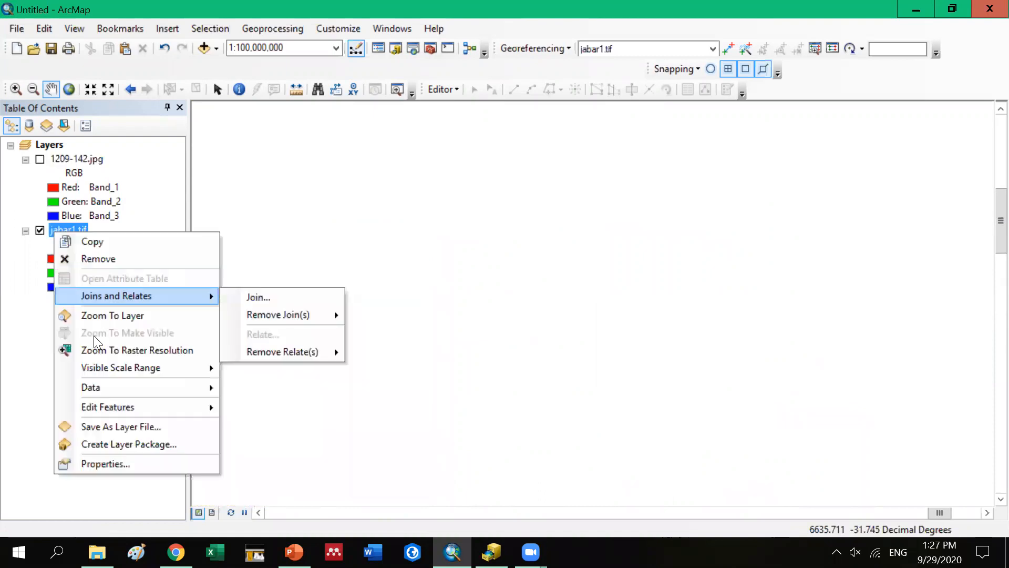
{"action": "left_click", "coordinate": [113, 315]}
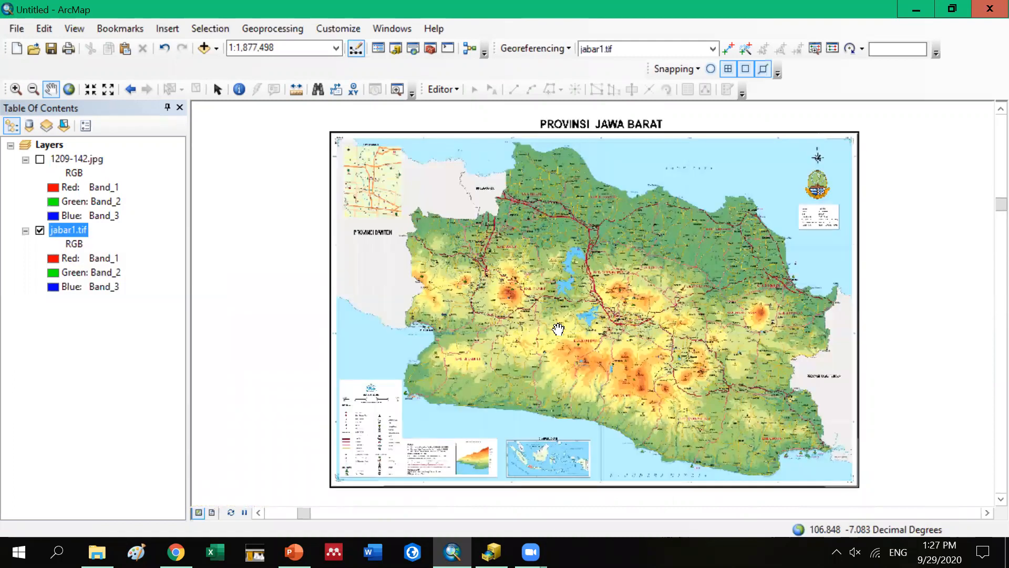
Examine the towns, roads, rivers and boundaries around Sukabumi, Cibadak and Cianjur on the jabar1.tif map at scales up to 1:150,000
{"action": "scroll", "coordinate": [558, 329], "scroll_direction": "up", "scroll_amount": 1}
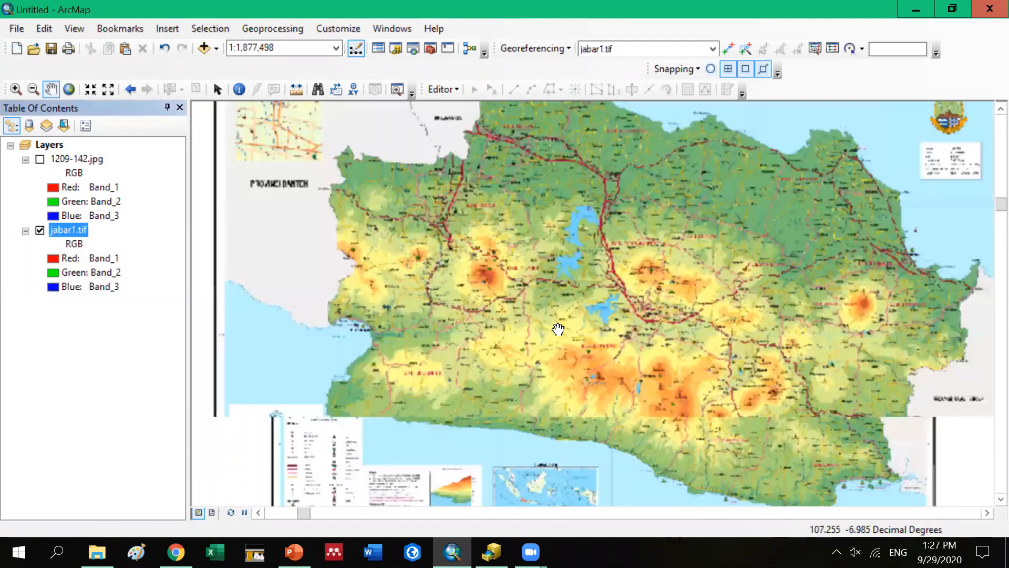
{"action": "scroll", "coordinate": [469, 318], "scroll_direction": "up", "scroll_amount": 3}
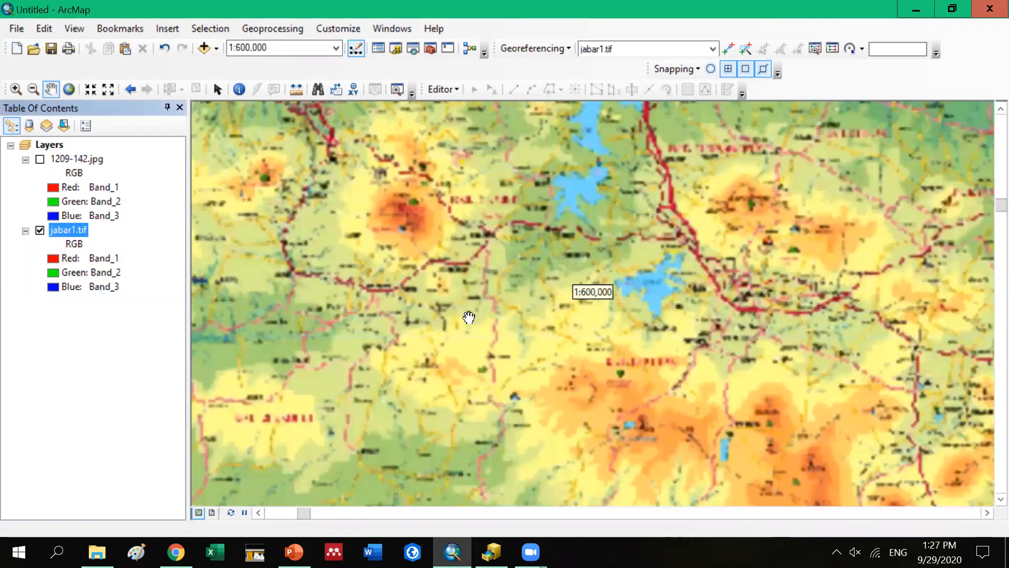
{"action": "scroll", "coordinate": [498, 352], "scroll_direction": "up", "scroll_amount": 1}
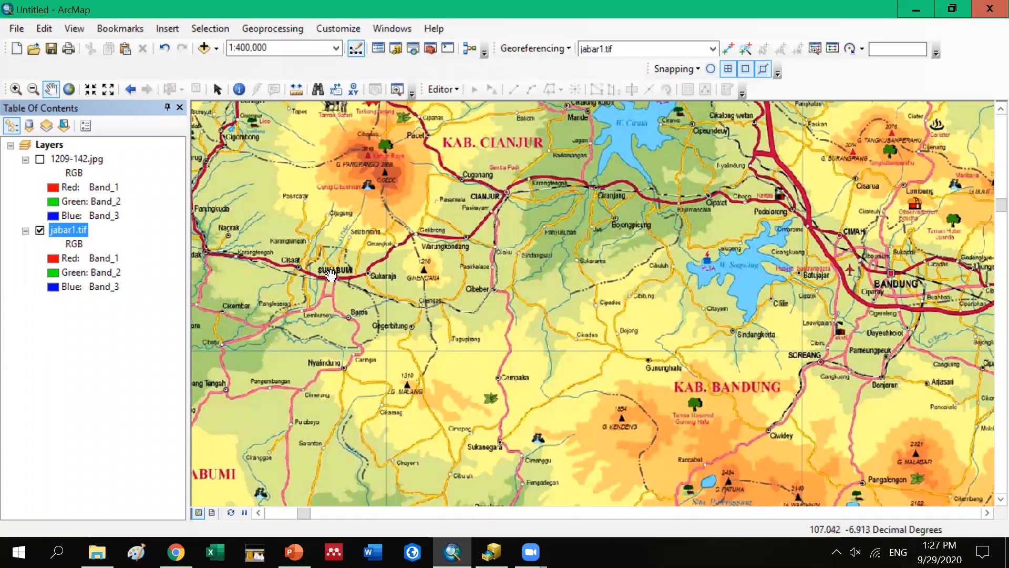
{"action": "left_click_drag", "start_coordinate": [301, 270], "coordinate": [523, 316]}
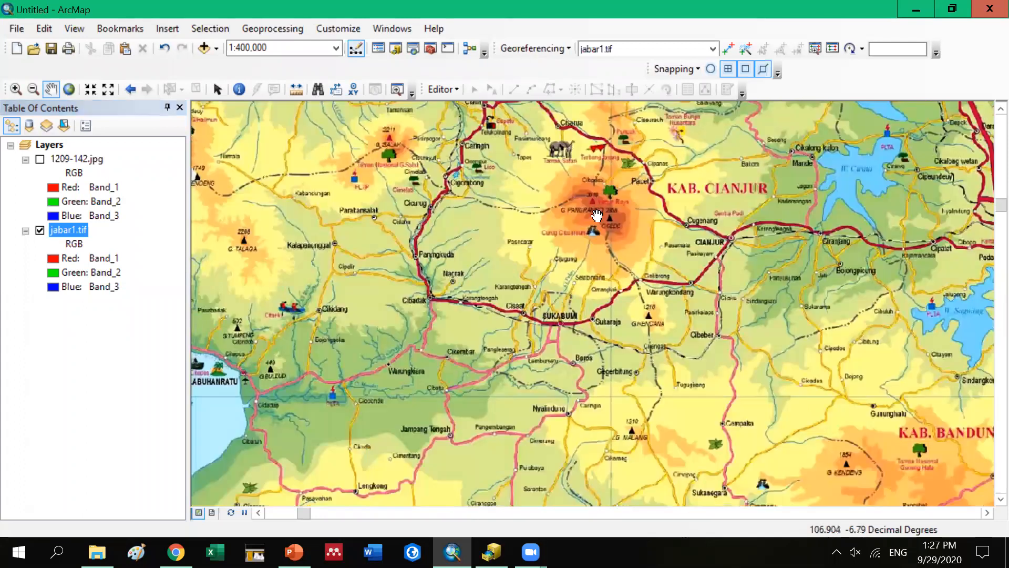
{"action": "left_click_drag", "start_coordinate": [563, 355], "coordinate": [587, 417]}
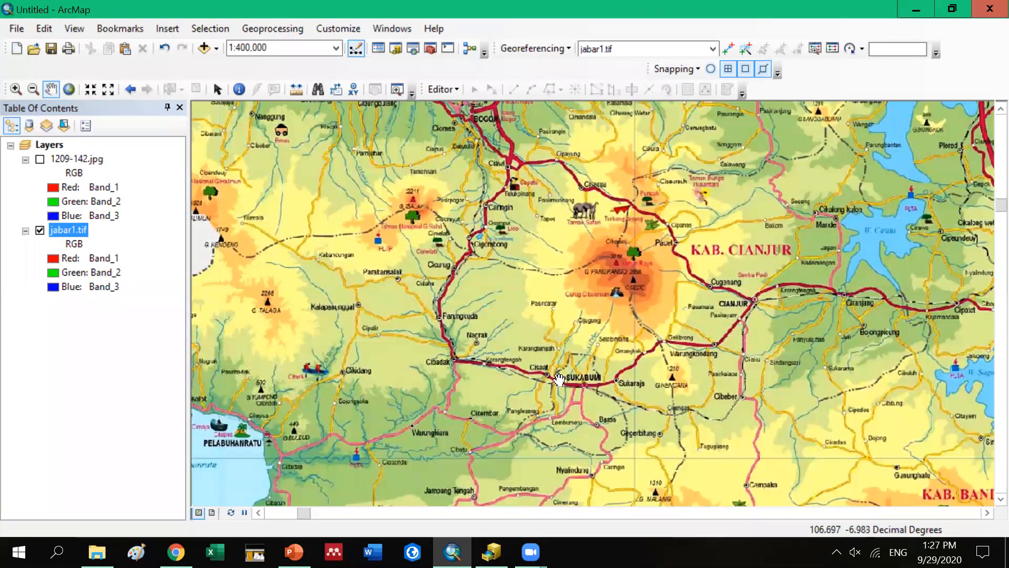
{"action": "scroll", "coordinate": [492, 387], "scroll_direction": "down", "scroll_amount": 1}
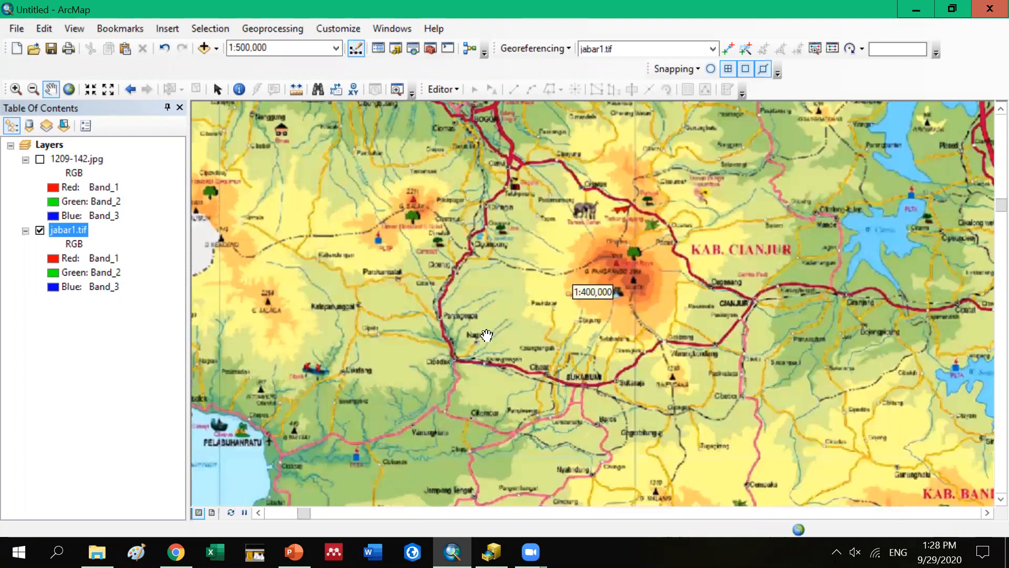
{"action": "scroll", "coordinate": [487, 335], "scroll_direction": "up", "scroll_amount": 5}
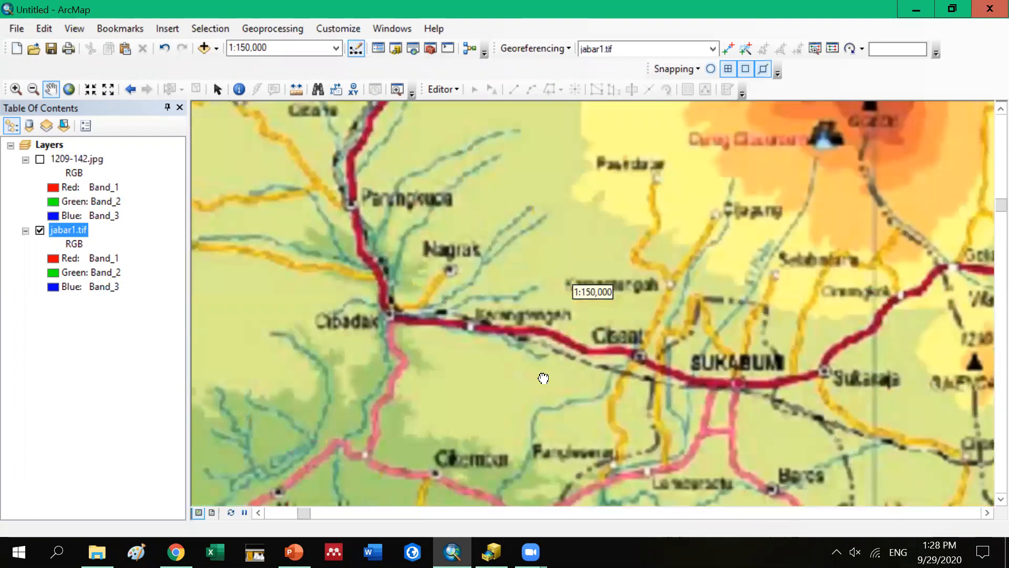
{"action": "left_click_drag", "start_coordinate": [565, 416], "coordinate": [607, 471]}
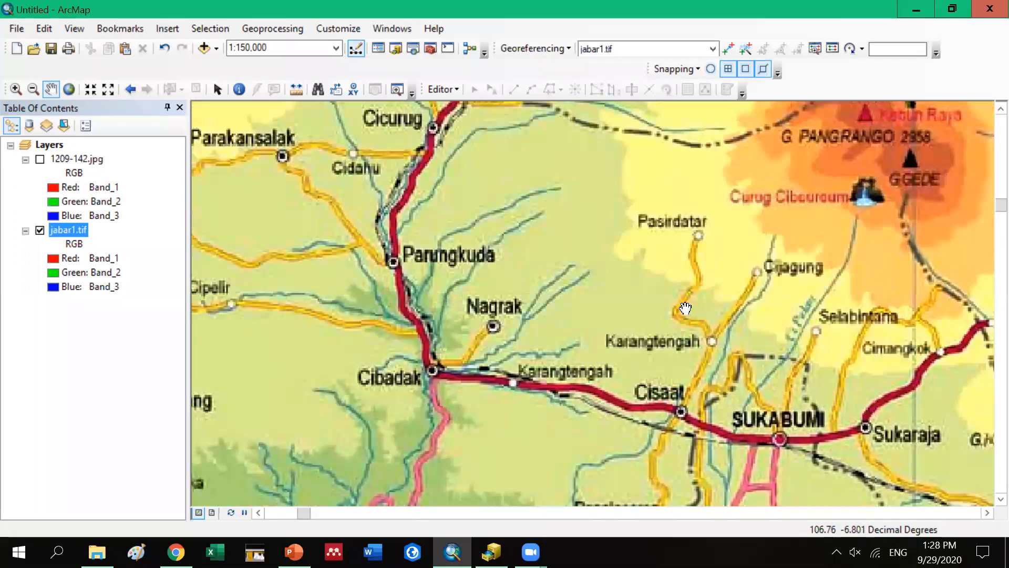
{"action": "left_click_drag", "start_coordinate": [629, 353], "coordinate": [470, 173]}
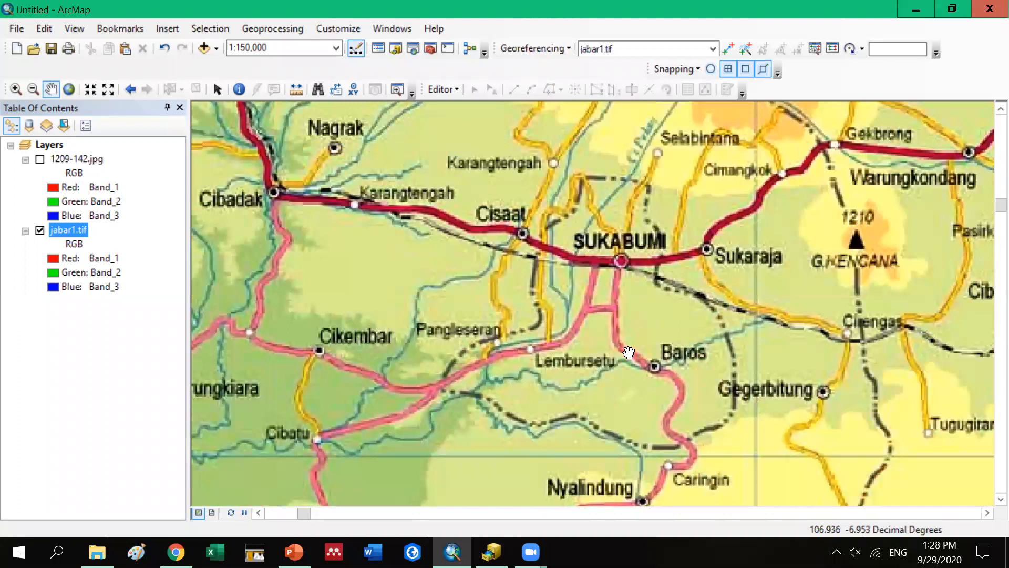
{"action": "left_click_drag", "start_coordinate": [620, 347], "coordinate": [592, 326]}
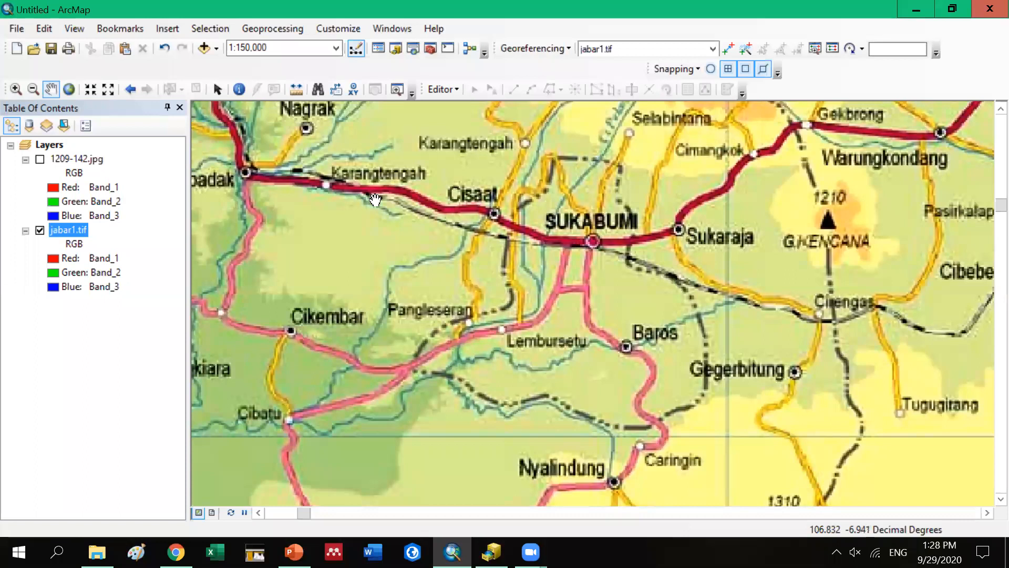
{"action": "left_click_drag", "start_coordinate": [318, 194], "coordinate": [474, 286]}
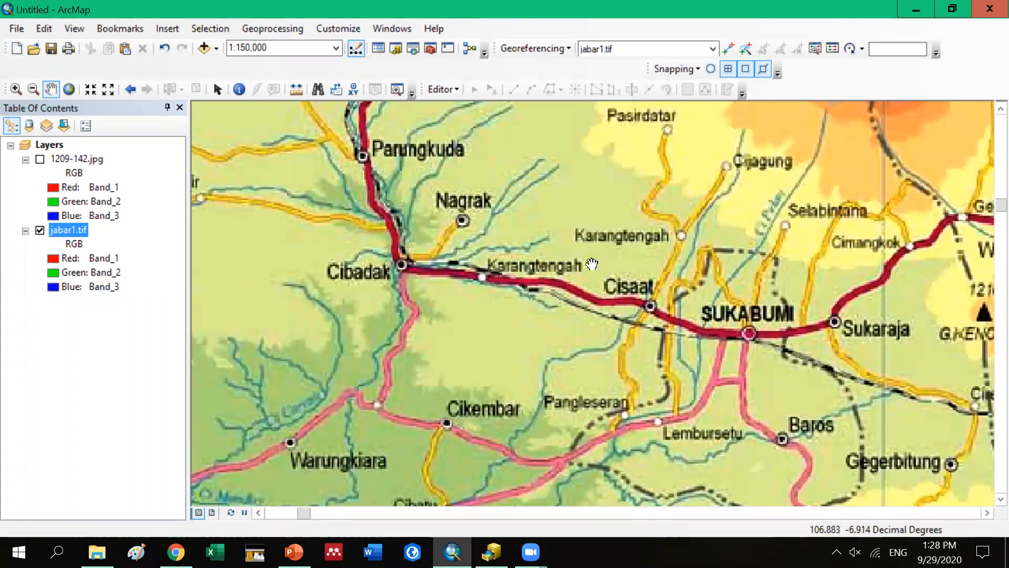
{"action": "left_click_drag", "start_coordinate": [608, 317], "coordinate": [505, 245]}
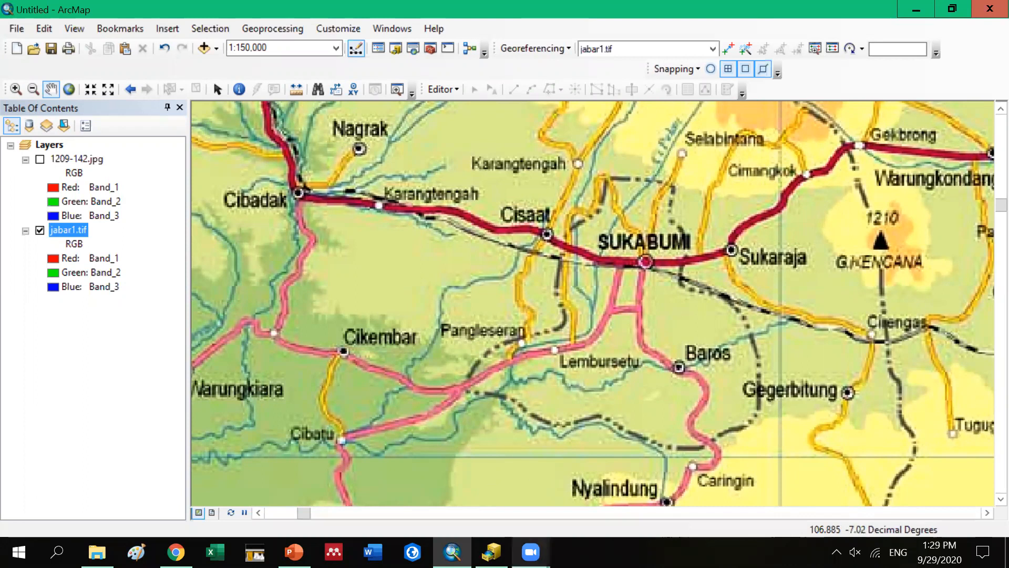
Switch to ArcCatalog and start creating a new shapefile in the prak_kls_B folder
{"action": "mouse_move", "coordinate": [491, 552]}
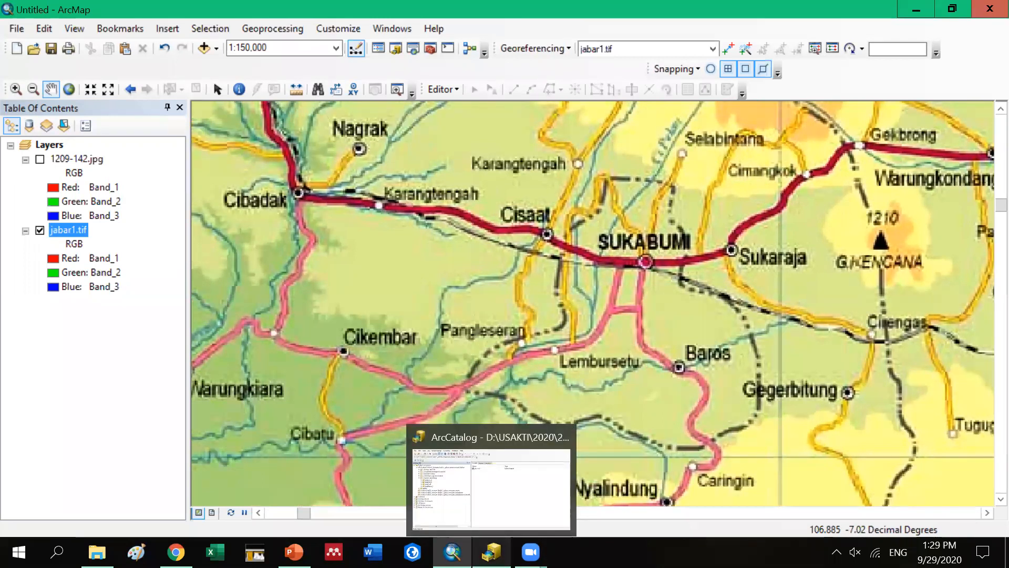
{"action": "left_click", "coordinate": [478, 434]}
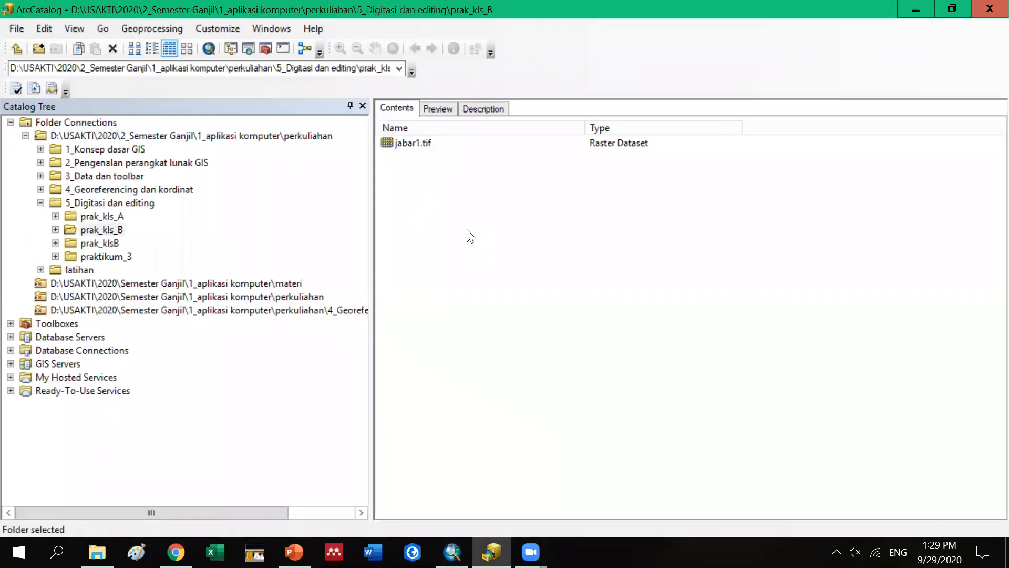
{"action": "right_click", "coordinate": [514, 236]}
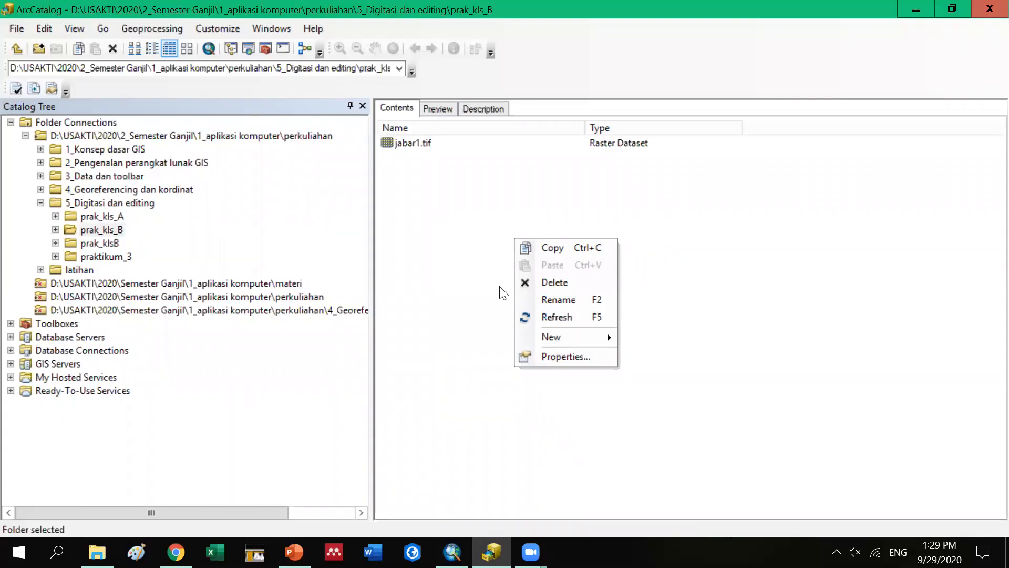
{"action": "mouse_move", "coordinate": [591, 341]}
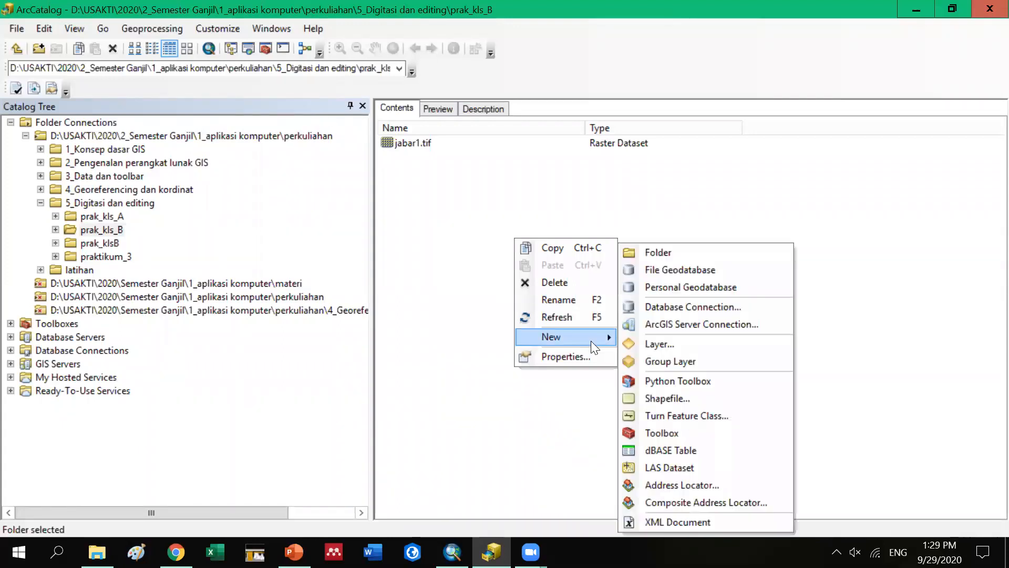
{"action": "left_click", "coordinate": [668, 400]}
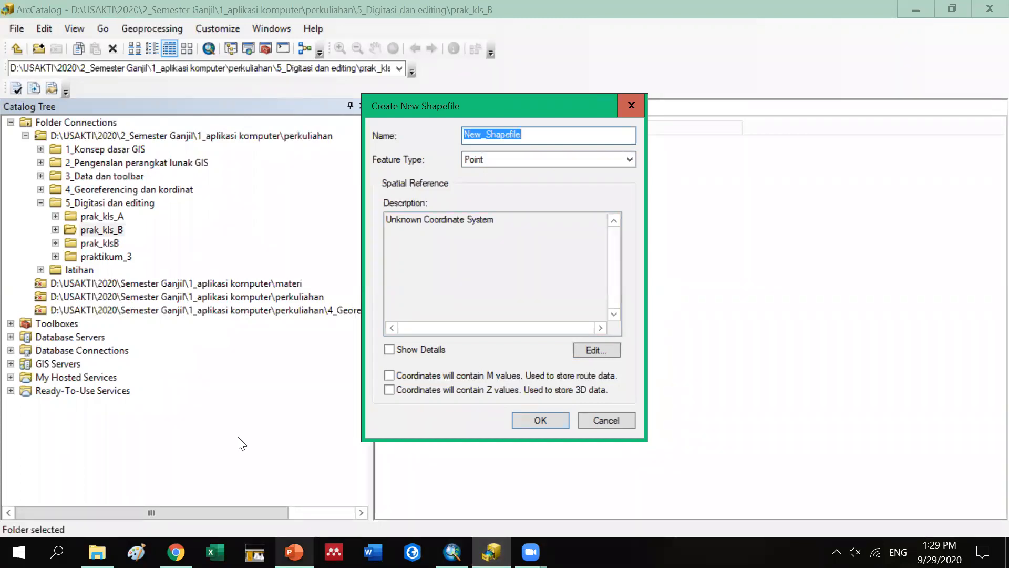
Consult the Point slide of Digitasi On Screen dan Editing.pptx in PowerPoint, then return to the new shapefile settings in ArcCatalog
{"action": "left_click", "coordinate": [294, 552]}
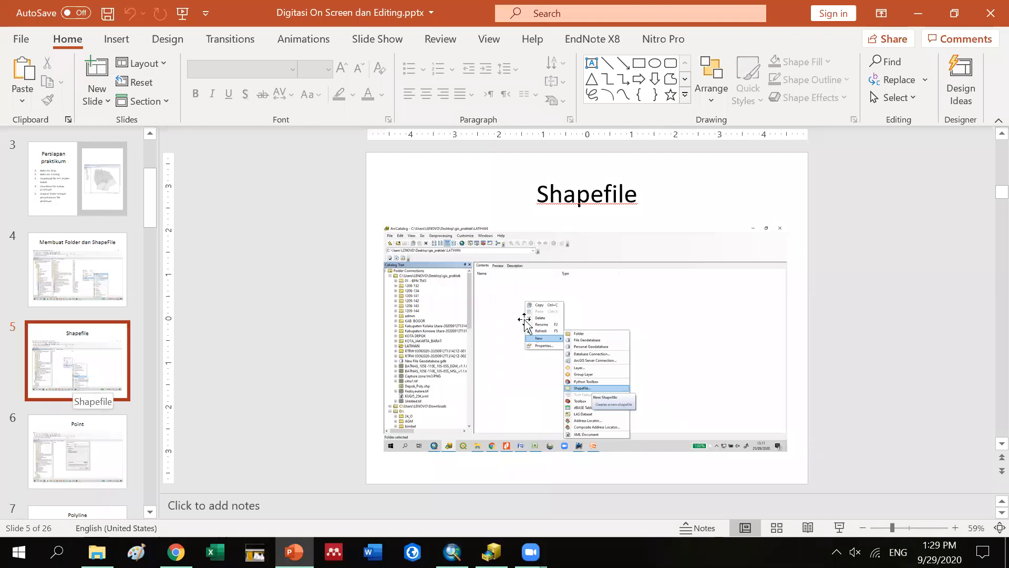
{"action": "scroll", "coordinate": [492, 349], "scroll_direction": "down", "scroll_amount": 1}
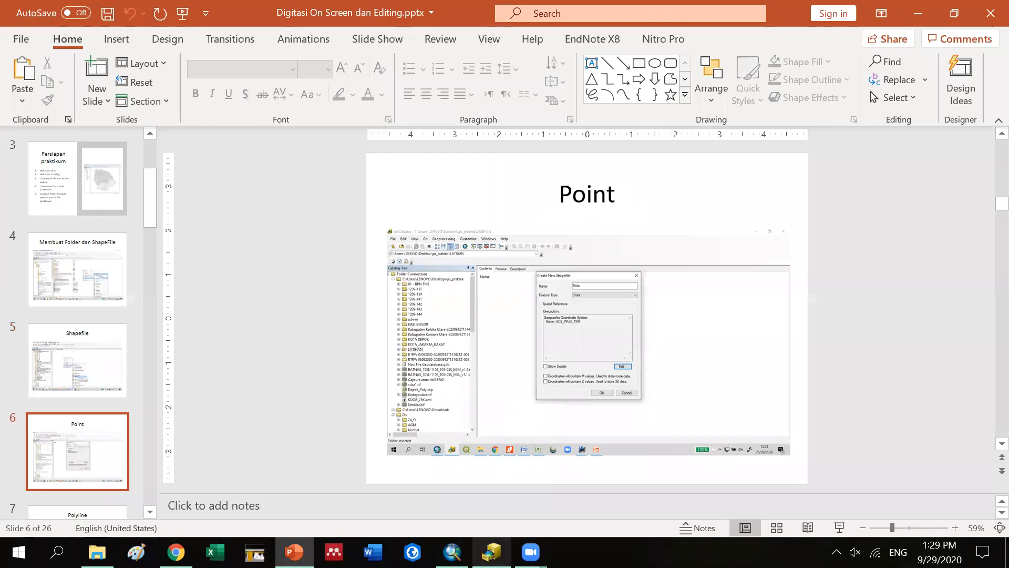
{"action": "left_click", "coordinate": [492, 552]}
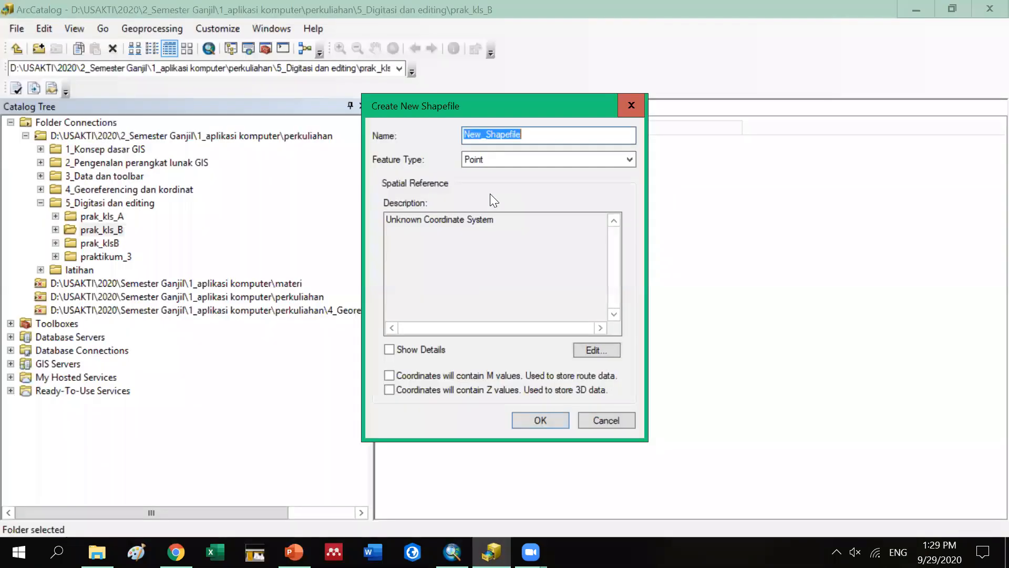
Name the new point shapefile Kota, assign it the WGS 1984 coordinate system and create it
{"action": "type", "text": "Kota"}
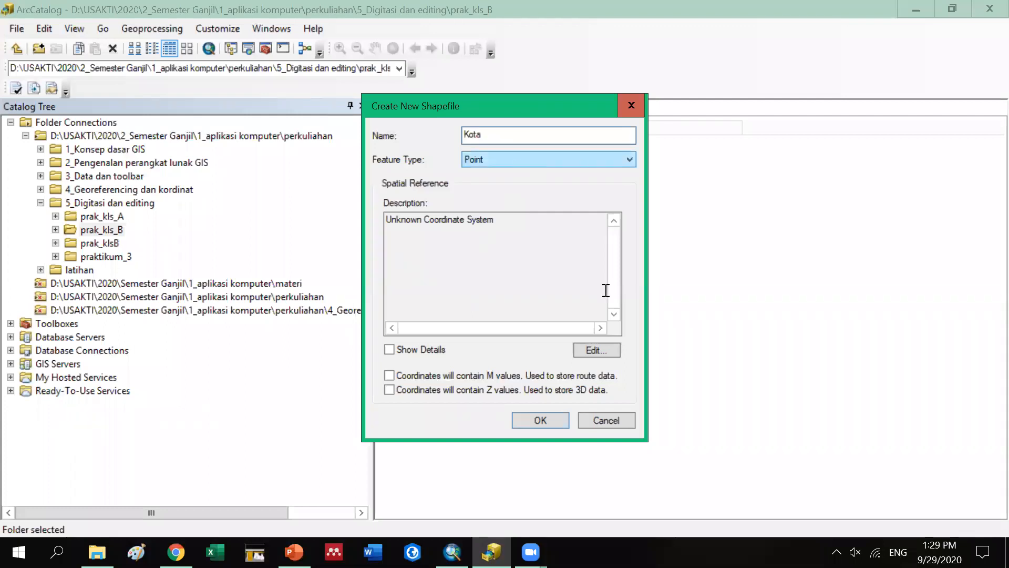
{"action": "left_click", "coordinate": [599, 350]}
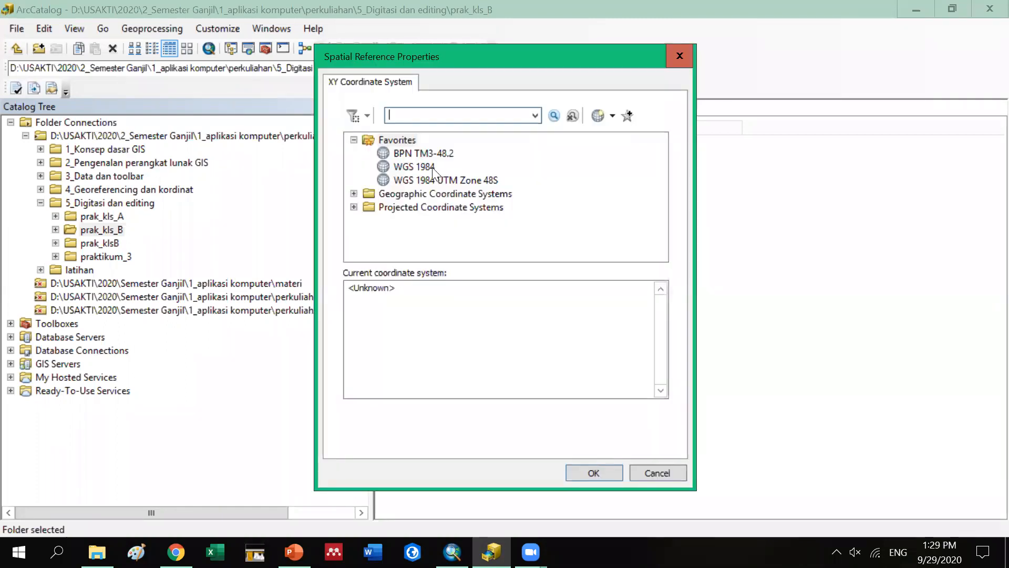
{"action": "left_click", "coordinate": [433, 167]}
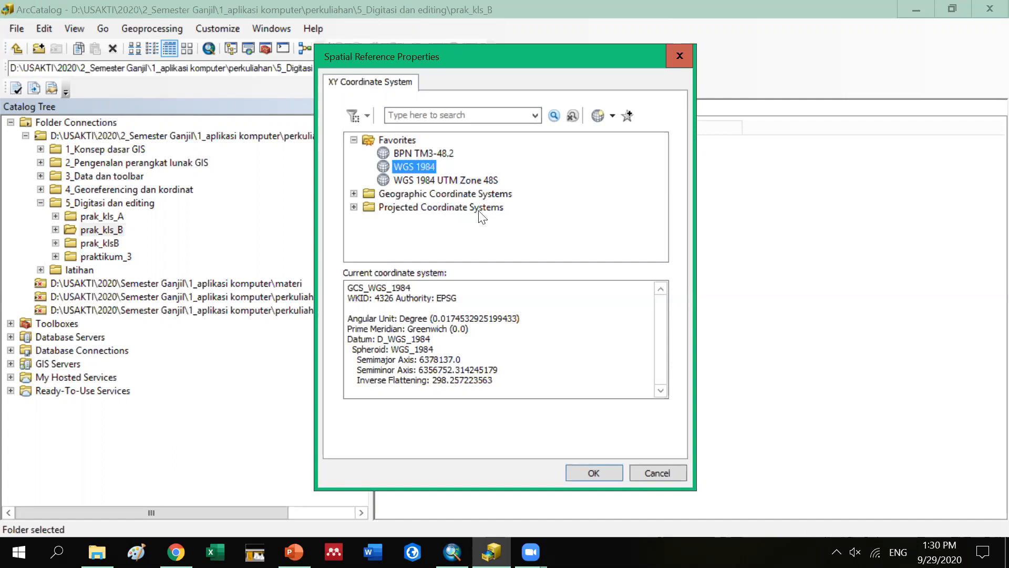
{"action": "left_click", "coordinate": [579, 468]}
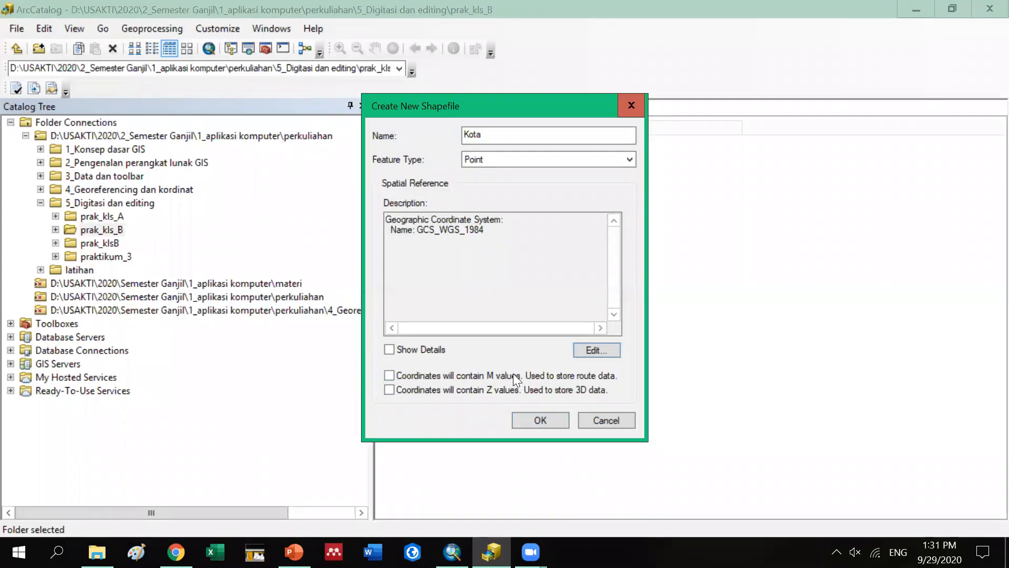
{"action": "left_click", "coordinate": [549, 423]}
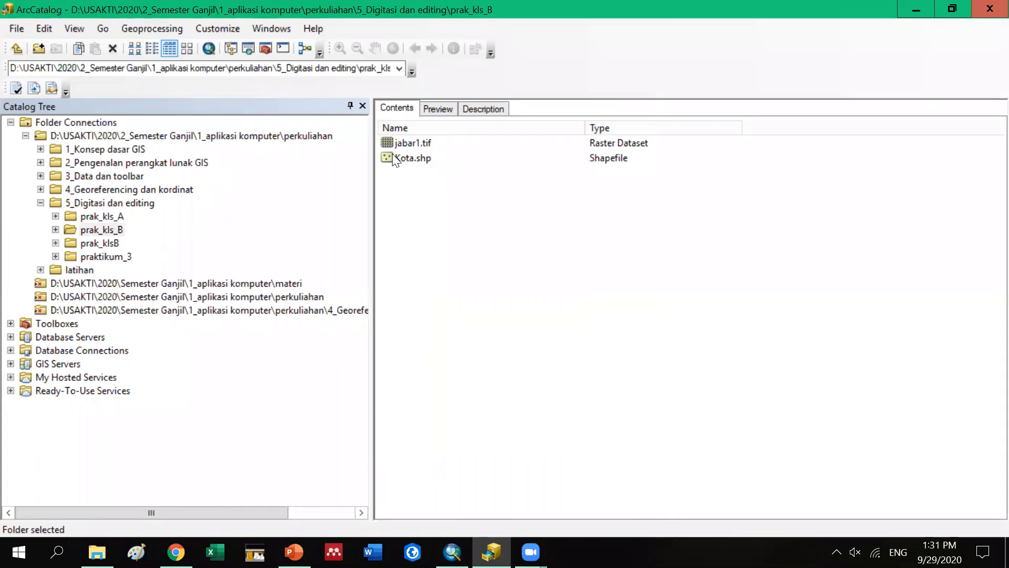
Start creating another new shapefile in the prak_kls_B folder
{"action": "right_click", "coordinate": [487, 320]}
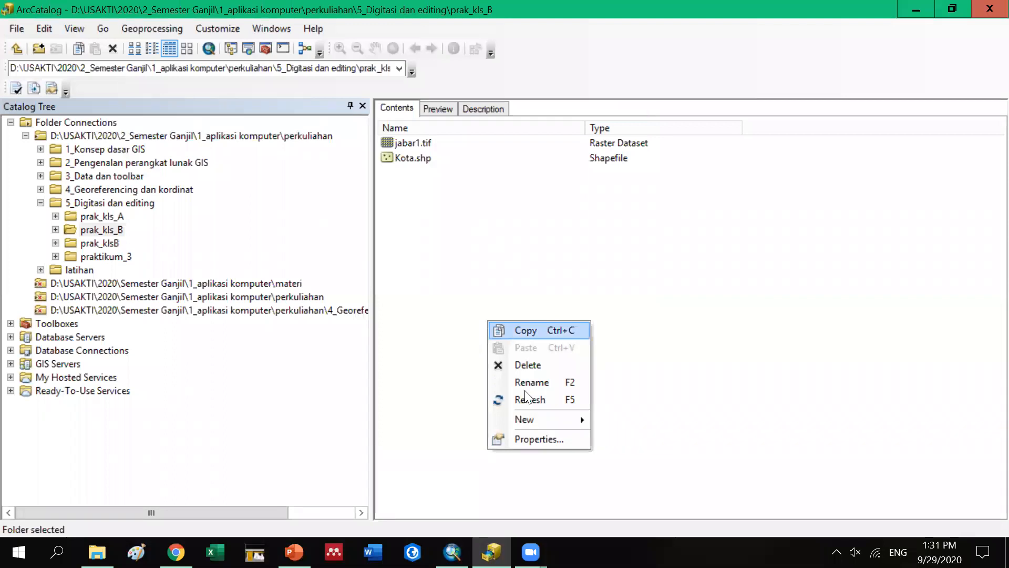
{"action": "mouse_move", "coordinate": [575, 417]}
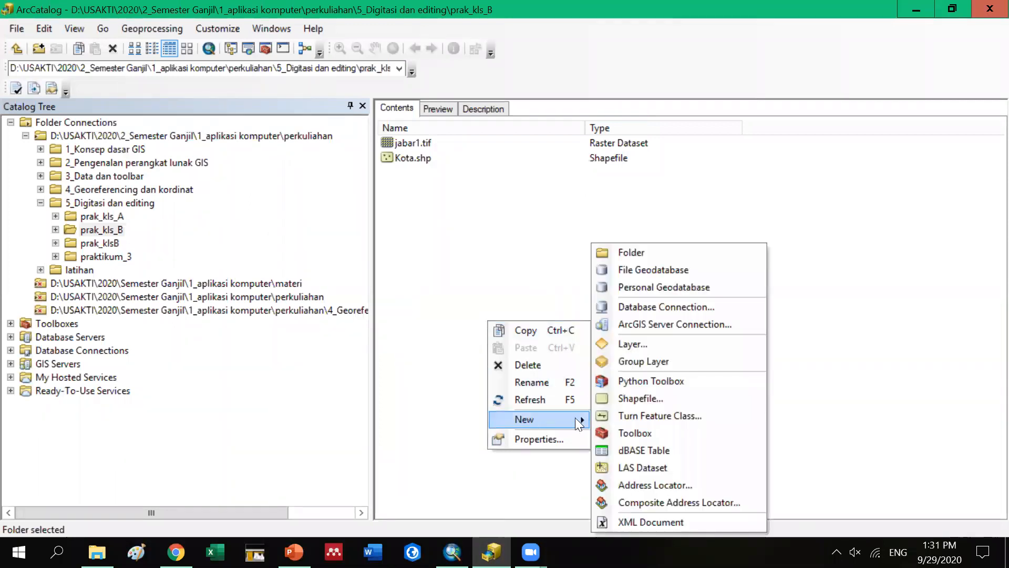
{"action": "left_click", "coordinate": [637, 398]}
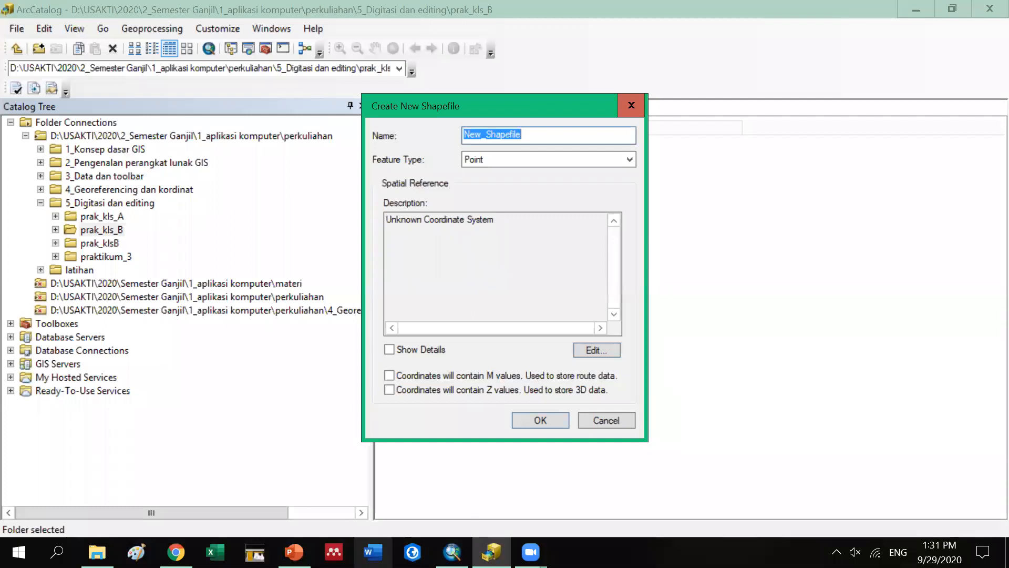
Consult the Polyline slide of Digitasi On Screen dan Editing.pptx in PowerPoint, and return to the new shapefile settings in ArcCatalog
{"action": "left_click", "coordinate": [294, 551]}
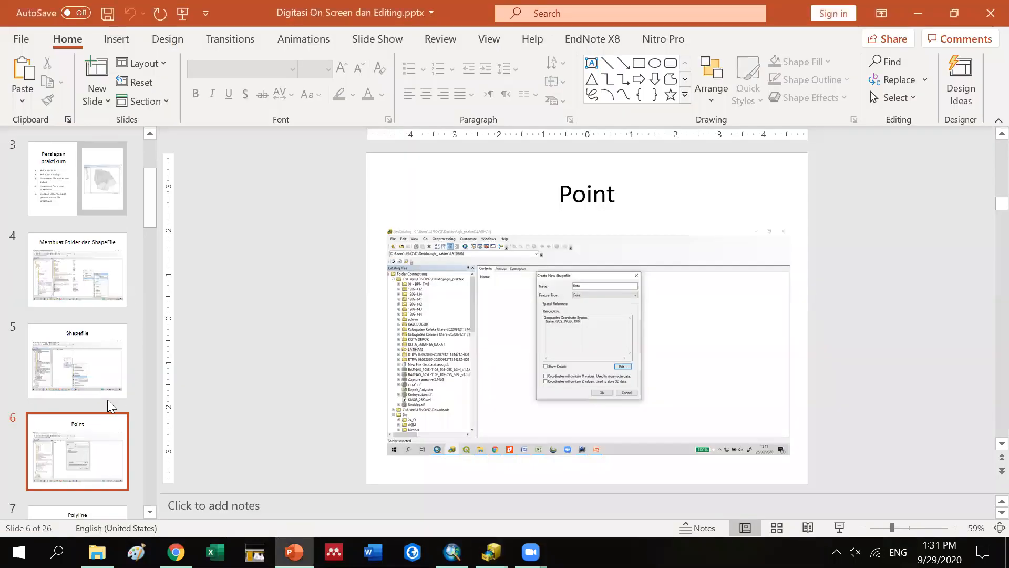
{"action": "scroll", "coordinate": [107, 399], "scroll_direction": "down", "scroll_amount": 1}
{"action": "scroll", "coordinate": [82, 294], "scroll_direction": "down", "scroll_amount": 5}
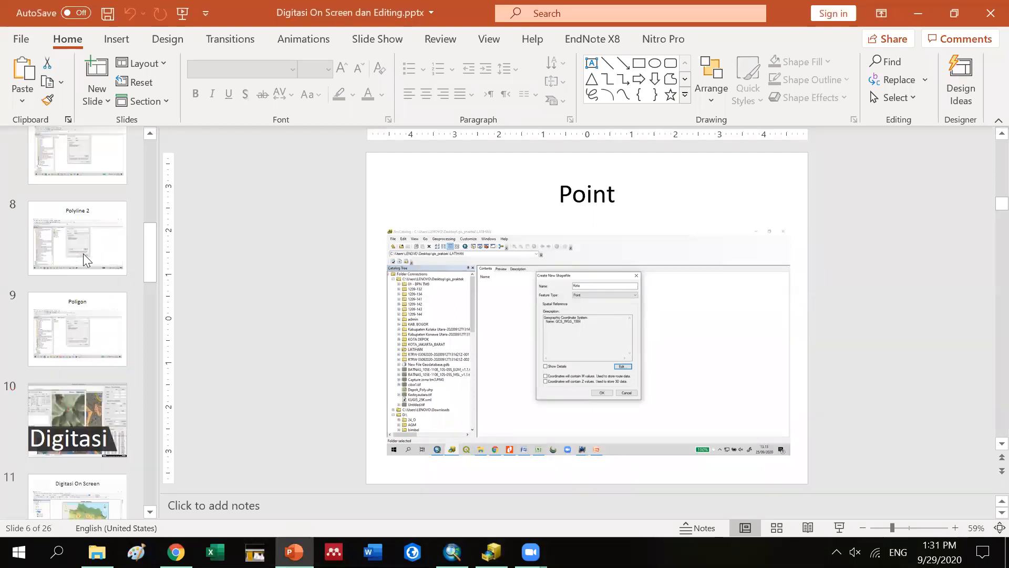
{"action": "scroll", "coordinate": [83, 250], "scroll_direction": "up", "scroll_amount": 1}
{"action": "left_click", "coordinate": [83, 249]}
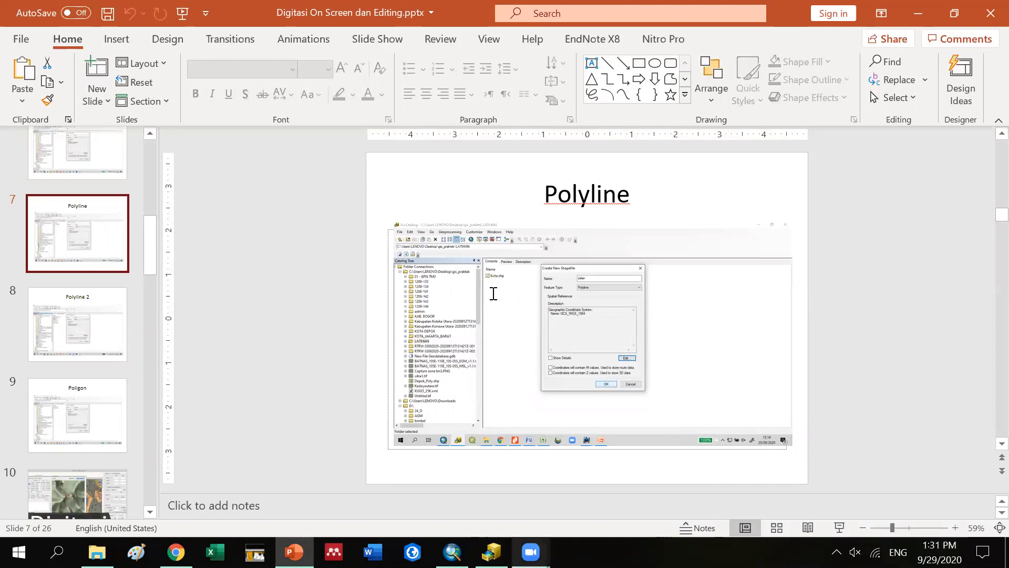
{"action": "key", "text": "alt+Tab"}
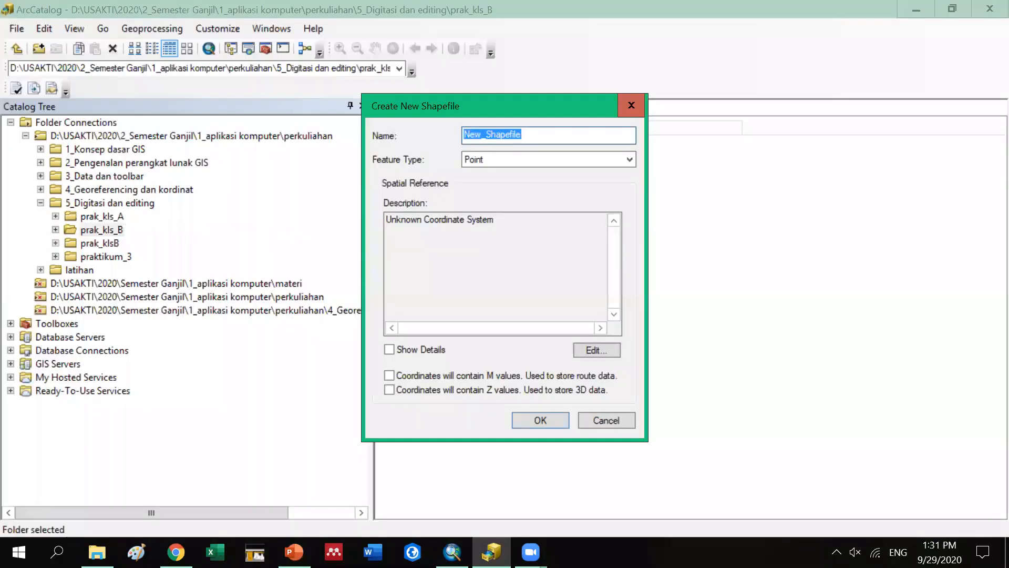
Name the new shapefile Jalan, set its feature type to Polyline and create it in the WGS 1984 coordinate system
{"action": "type", "text": "Jalan"}
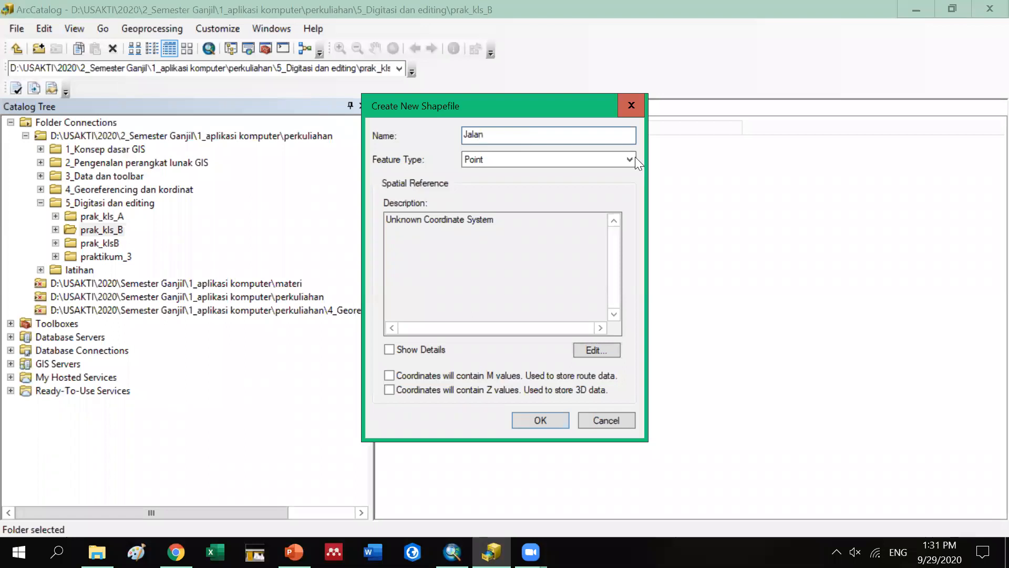
{"action": "key", "text": "Tab"}
{"action": "key", "text": "alt+Down"}
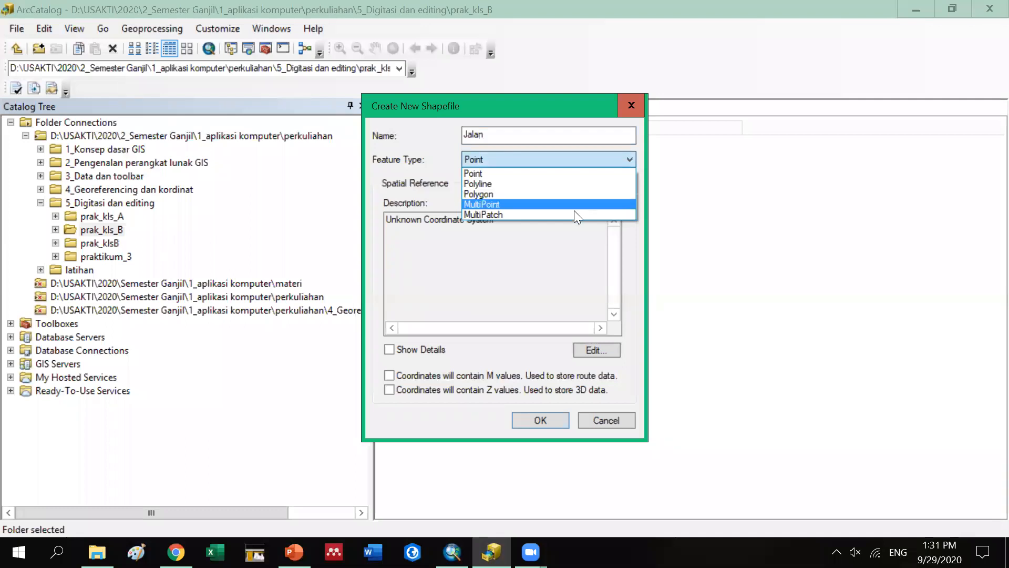
{"action": "left_click", "coordinate": [577, 184]}
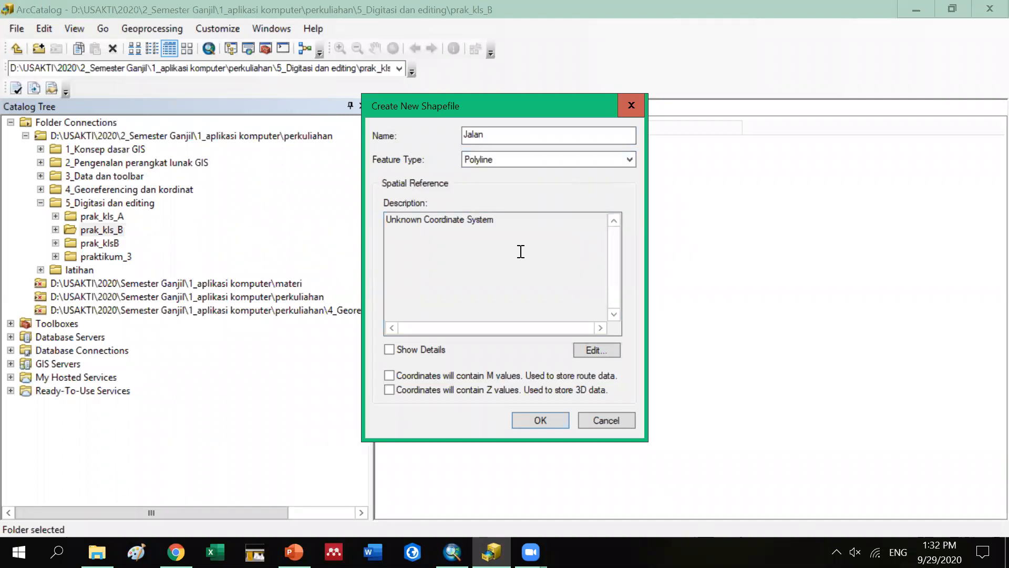
{"action": "left_click", "coordinate": [589, 350]}
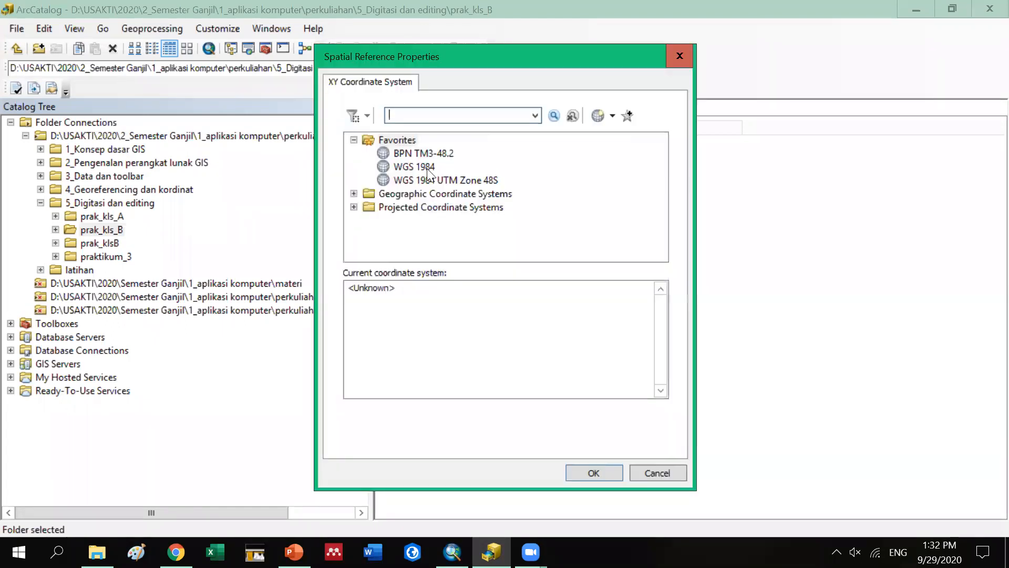
{"action": "left_click", "coordinate": [414, 166]}
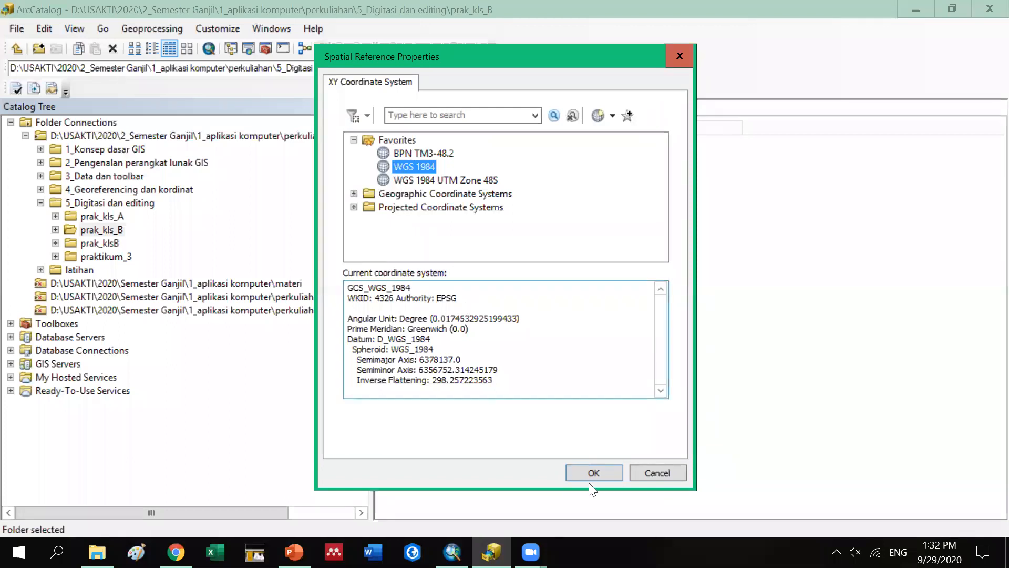
{"action": "left_click", "coordinate": [614, 473]}
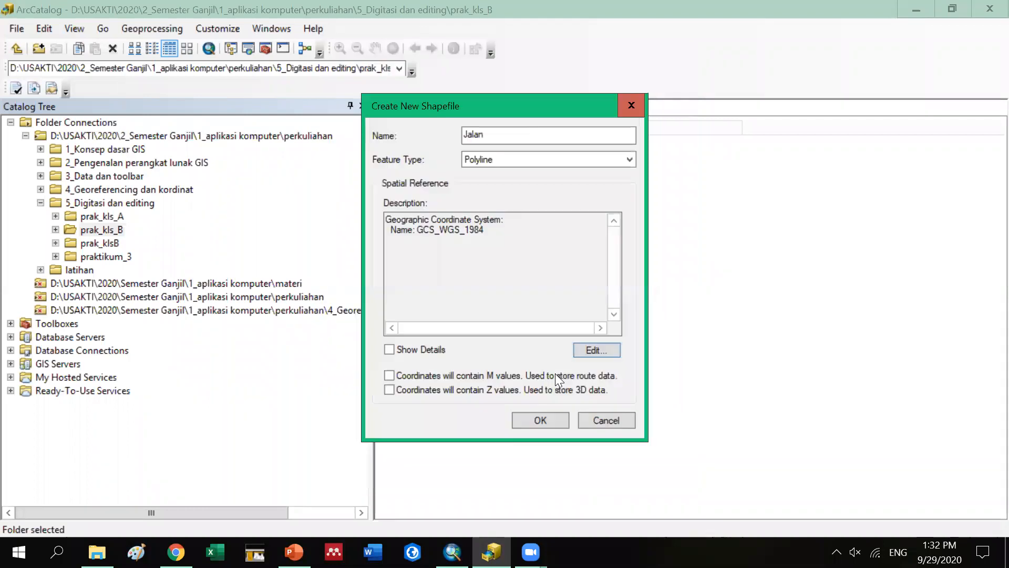
{"action": "left_click", "coordinate": [542, 419]}
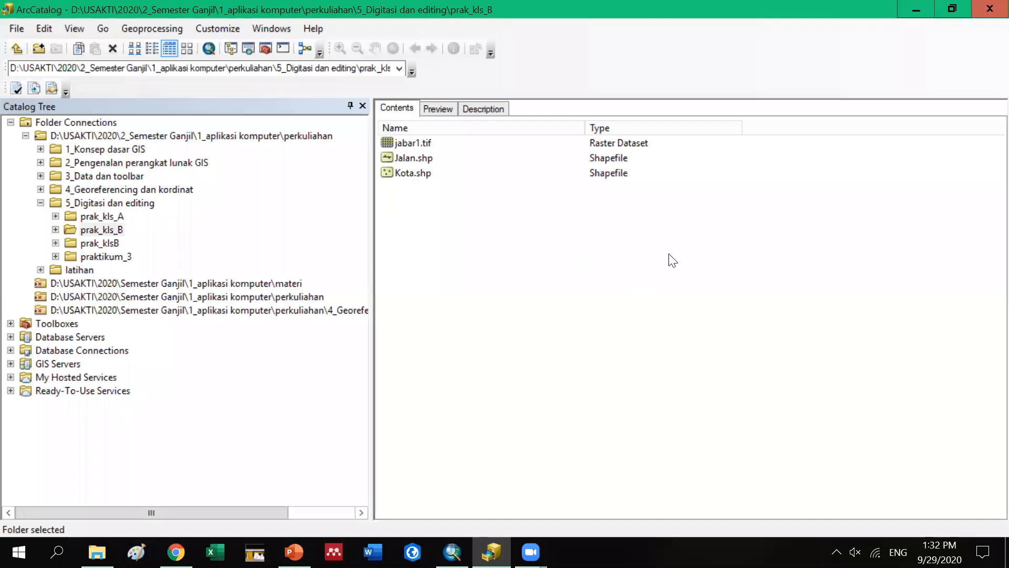
Create a Polyline shapefile named Sungai in the prak_kls_B folder with the WGS 1984 coordinate system
{"action": "right_click", "coordinate": [525, 304]}
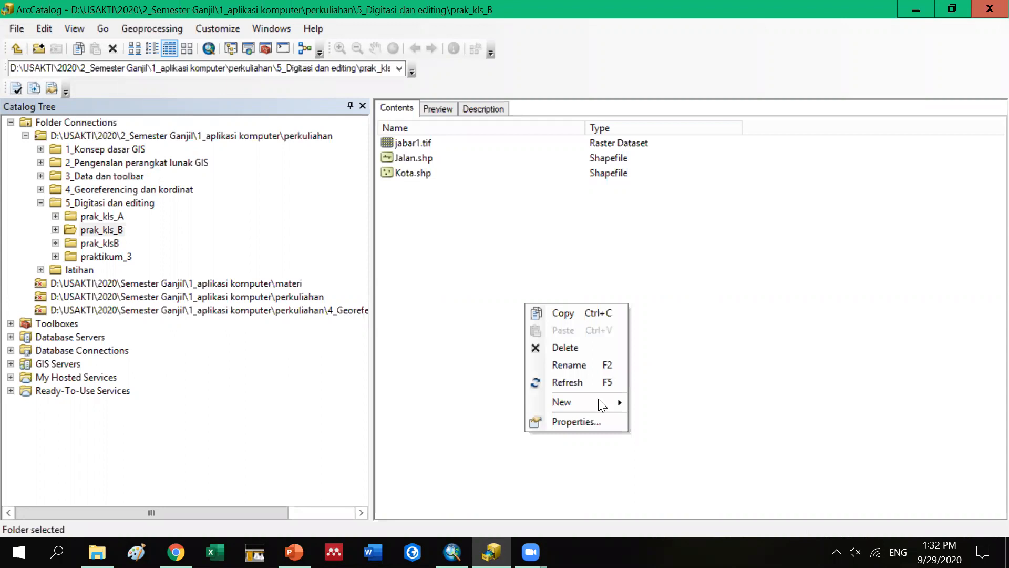
{"action": "mouse_move", "coordinate": [599, 402]}
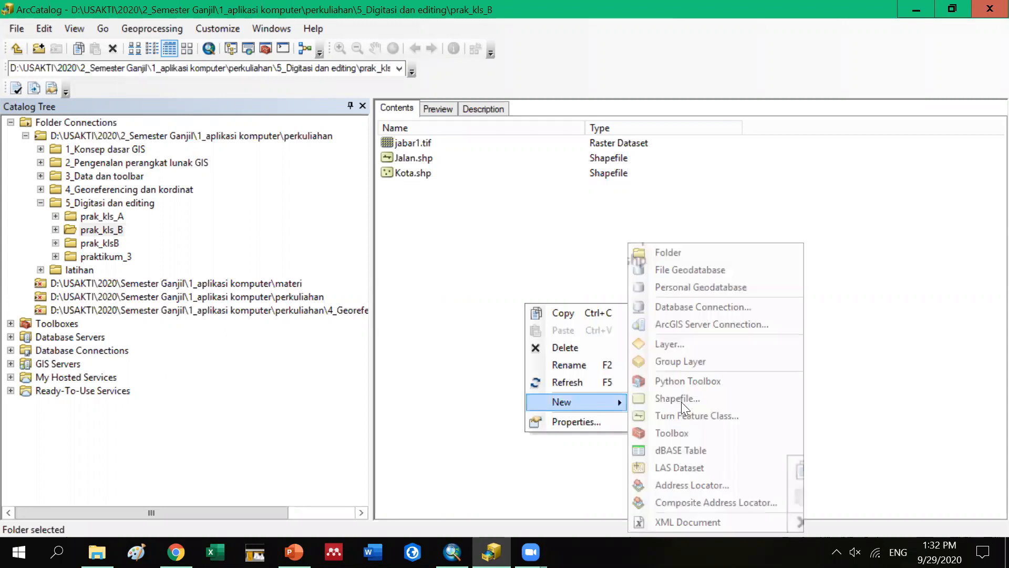
{"action": "left_click", "coordinate": [678, 398]}
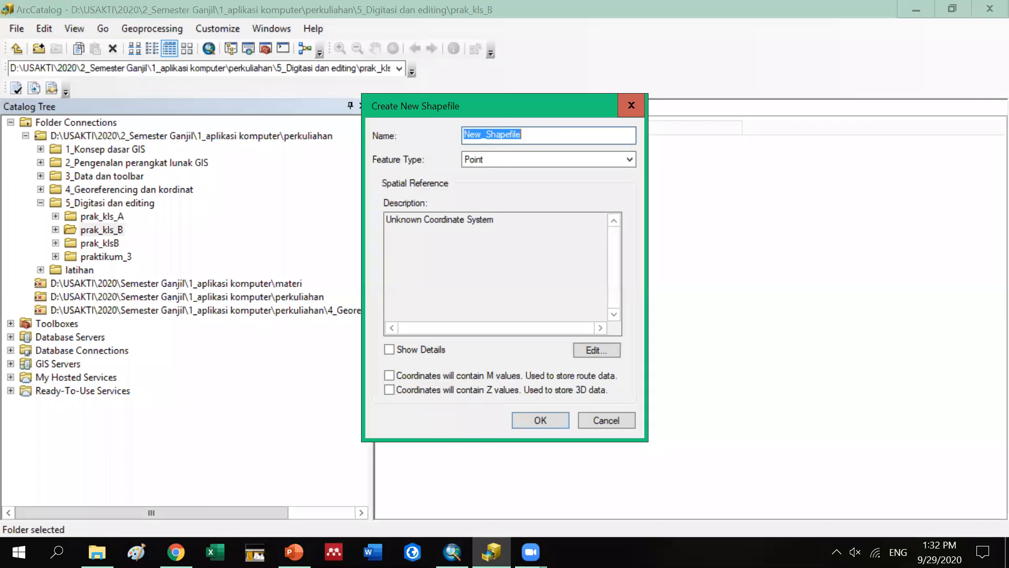
{"action": "type", "text": "Sungai"}
{"action": "left_click", "coordinate": [616, 160]}
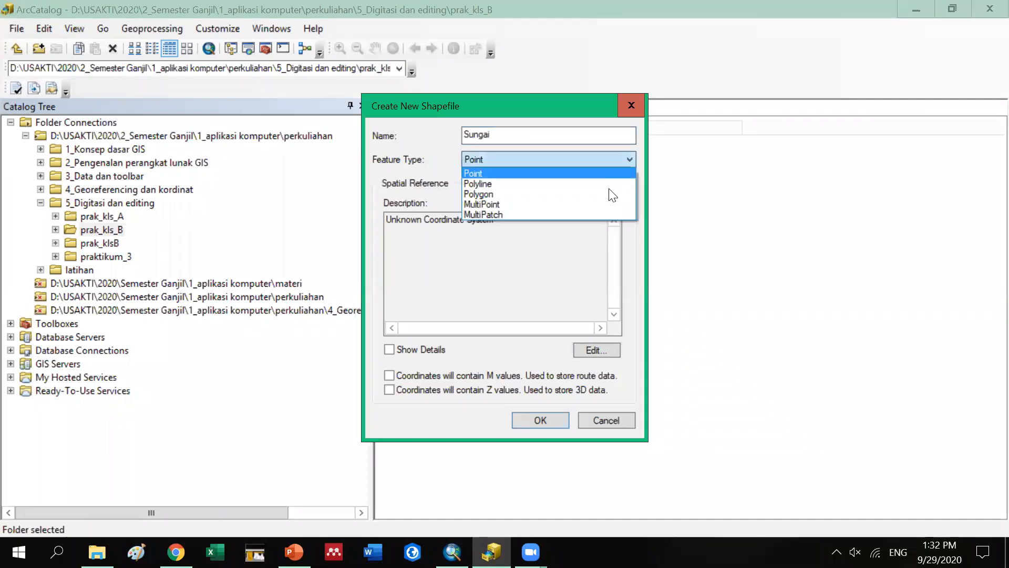
{"action": "left_click", "coordinate": [608, 184]}
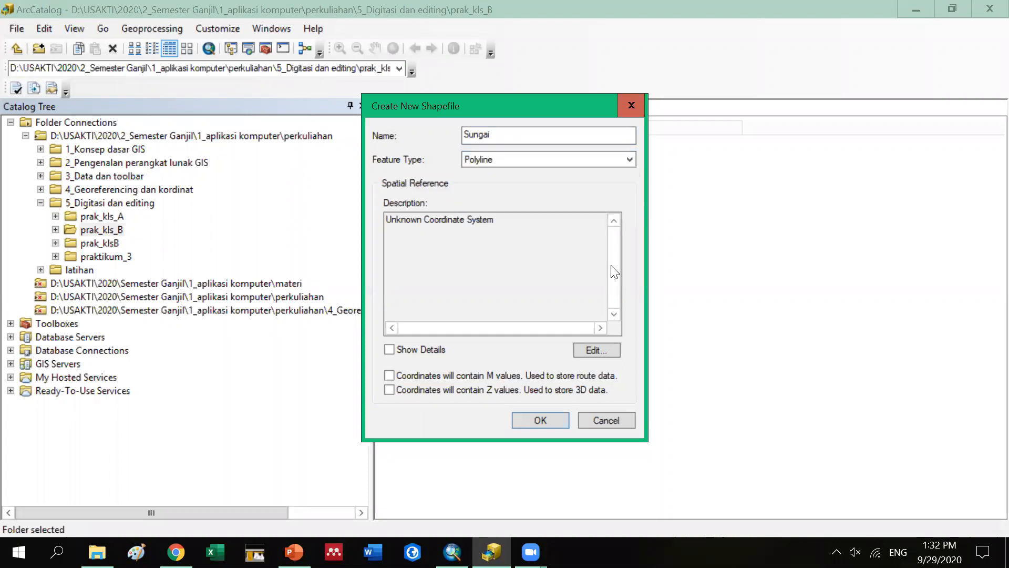
{"action": "left_click", "coordinate": [605, 350]}
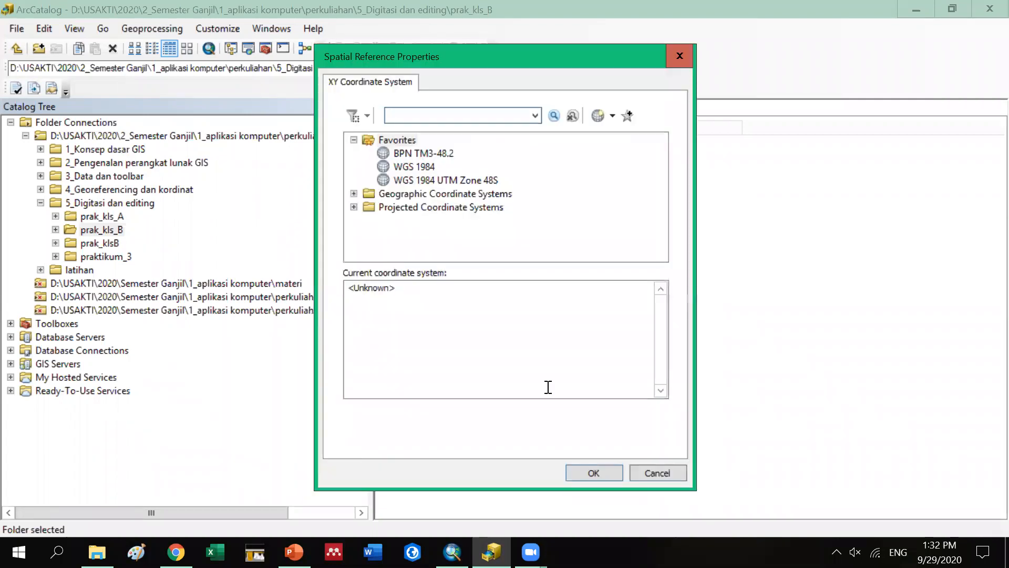
{"action": "left_click", "coordinate": [583, 472]}
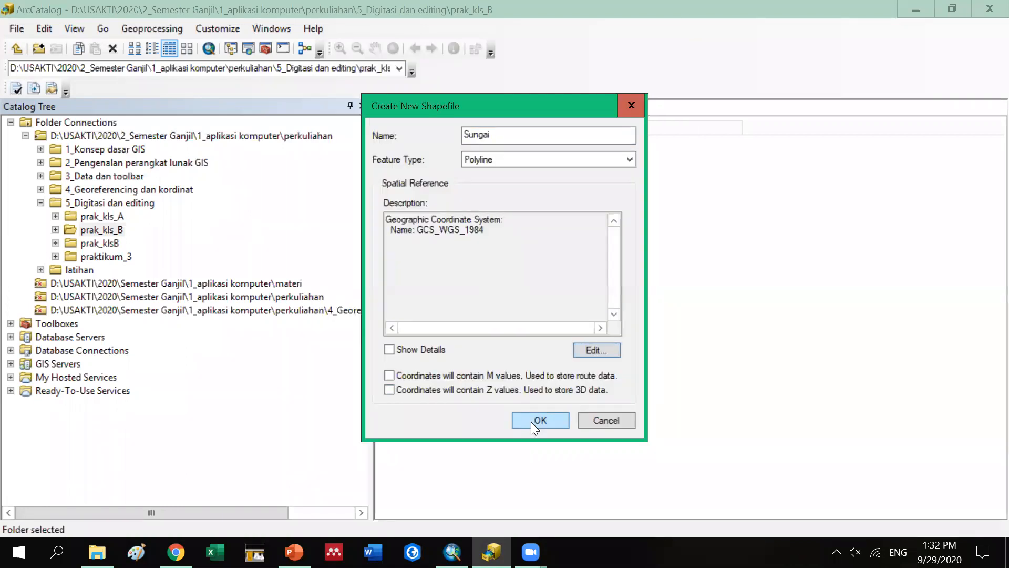
{"action": "left_click", "coordinate": [531, 422]}
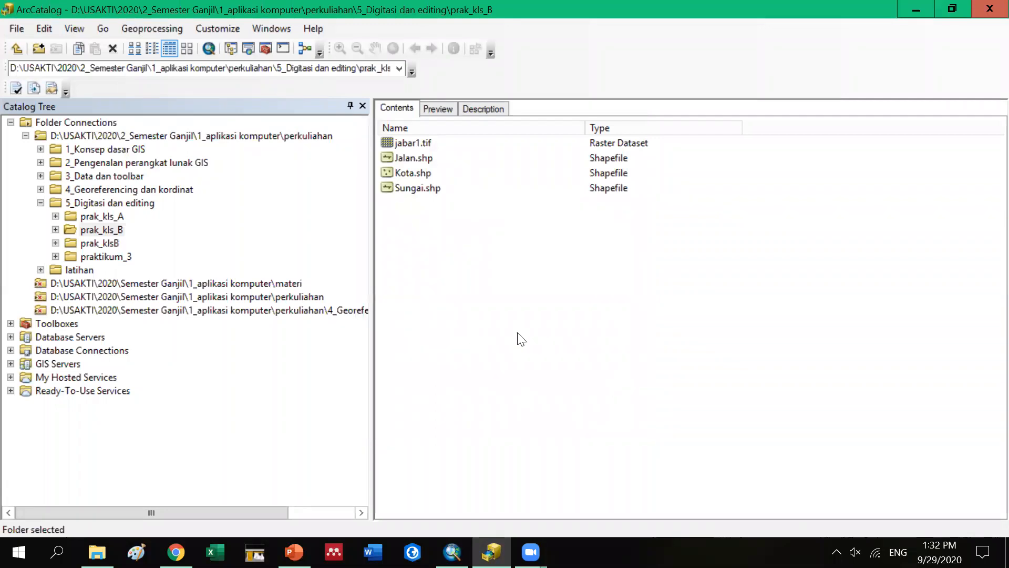
Create a Polygon shapefile named Administrasi in the prak_kls_B folder with the WGS 1984 coordinate system
{"action": "right_click", "coordinate": [451, 288]}
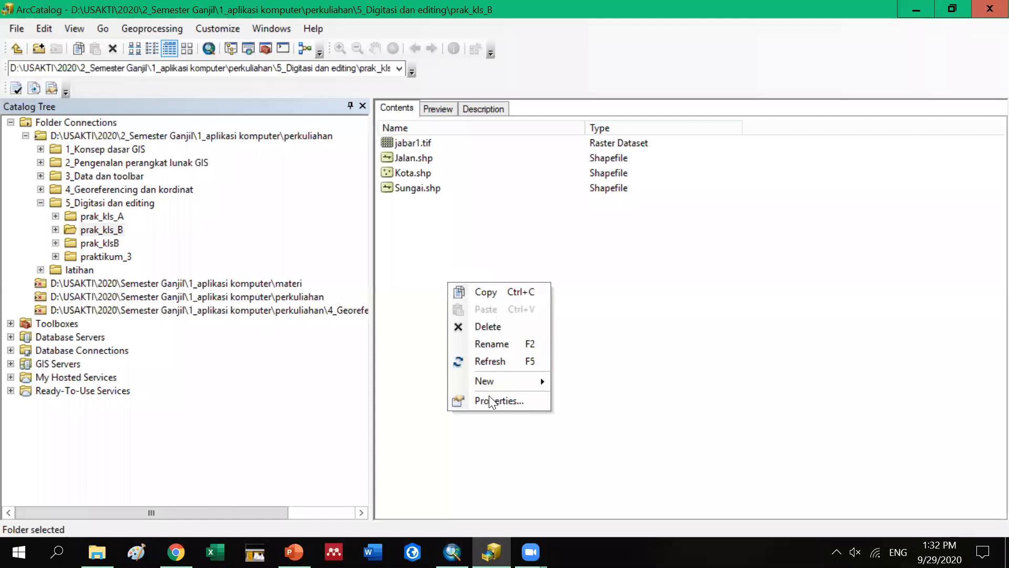
{"action": "mouse_move", "coordinate": [539, 385]}
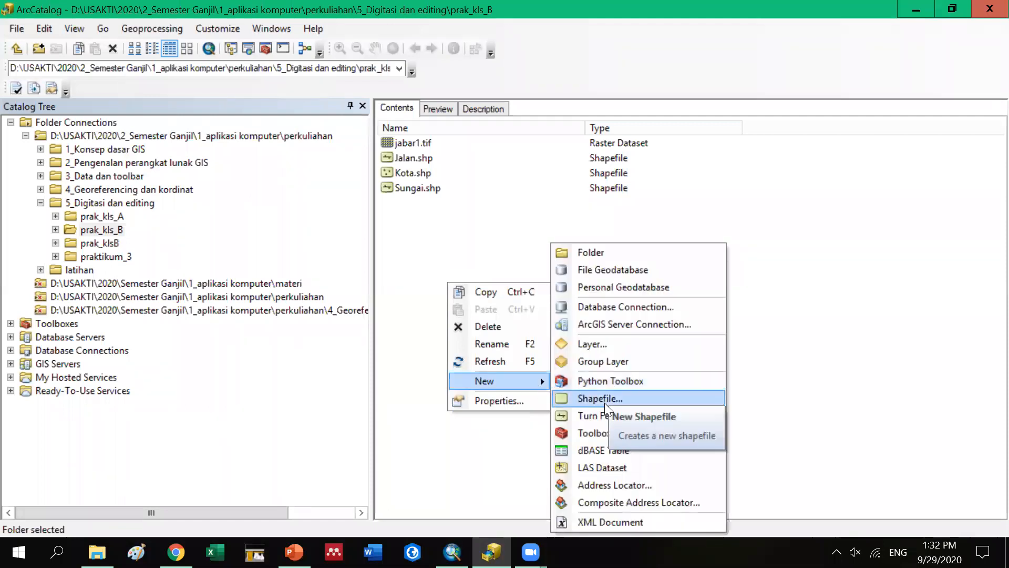
{"action": "left_click", "coordinate": [602, 398]}
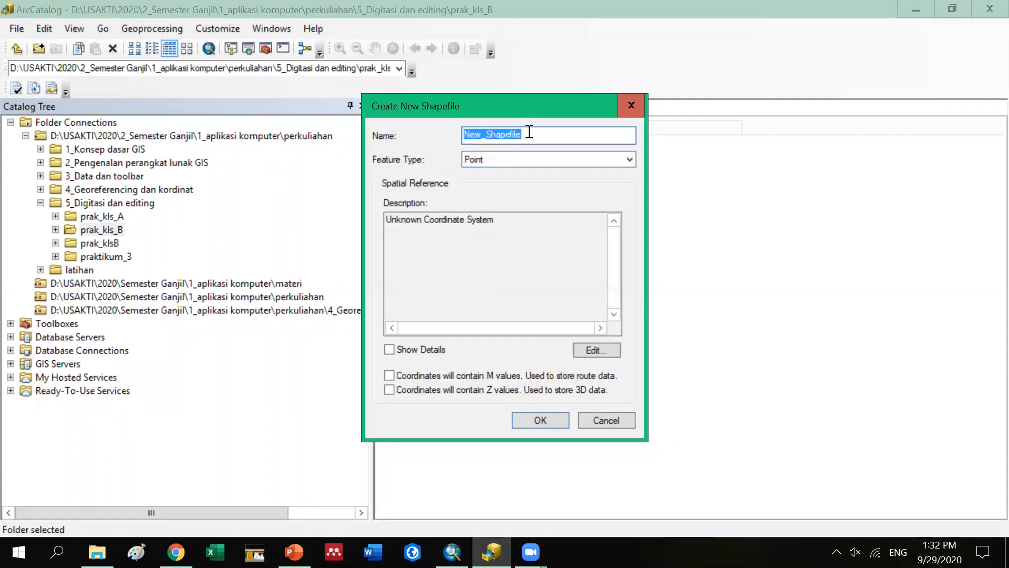
{"action": "type", "text": "Admini"}
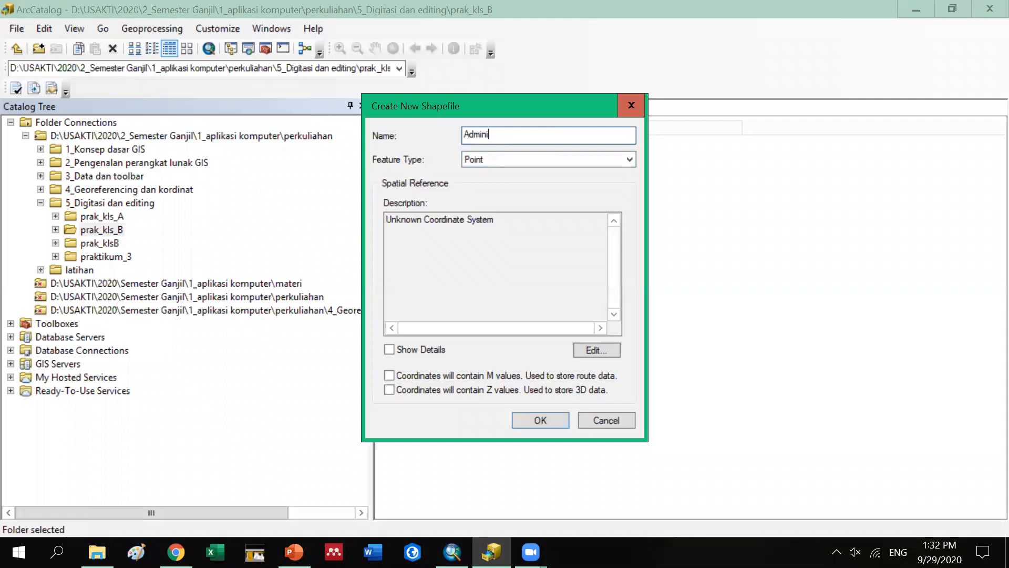
{"action": "type", "text": "strasi"}
{"action": "left_click", "coordinate": [618, 158]}
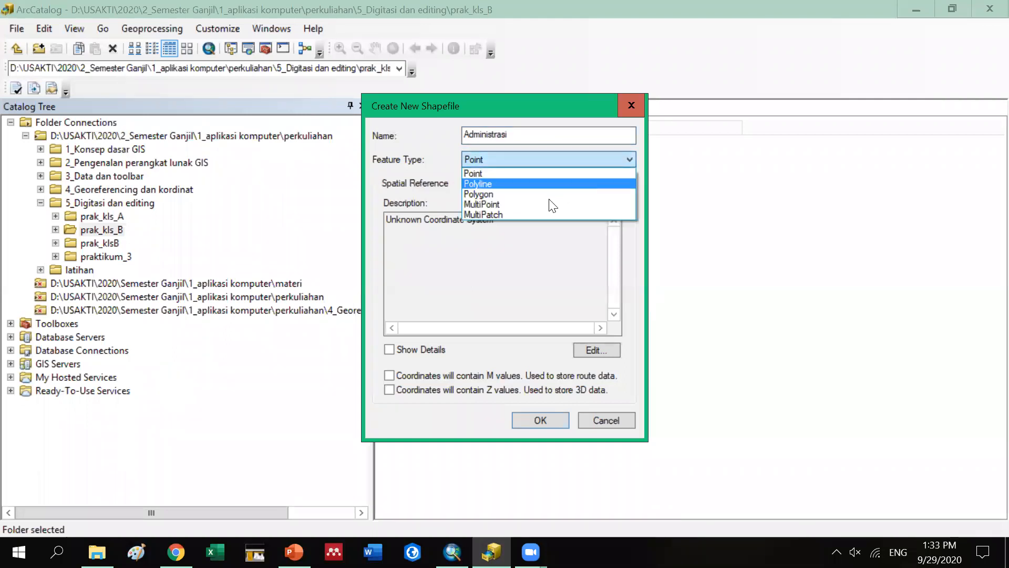
{"action": "left_click", "coordinate": [549, 194]}
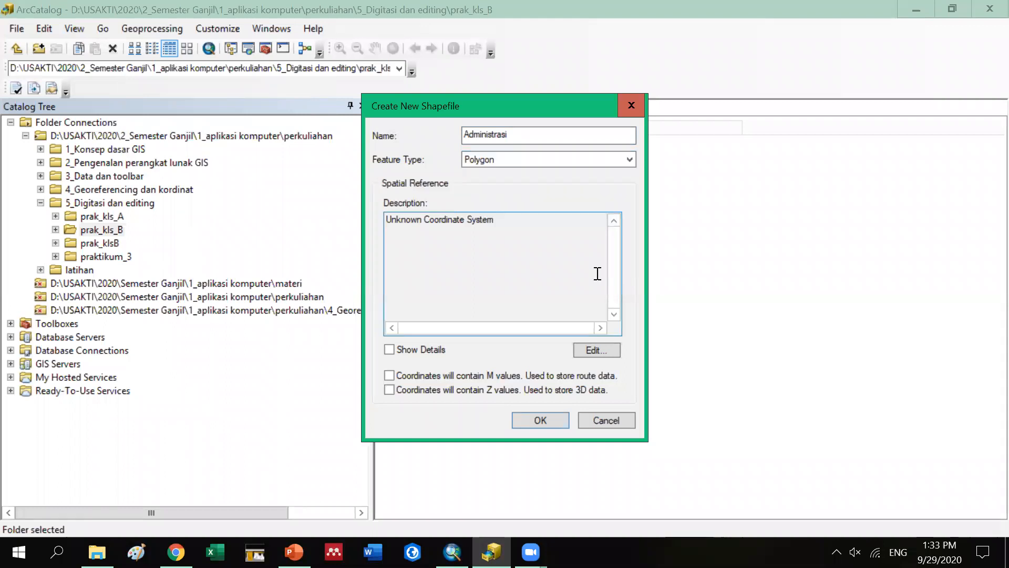
{"action": "left_click", "coordinate": [604, 349]}
{"action": "left_click", "coordinate": [427, 166]}
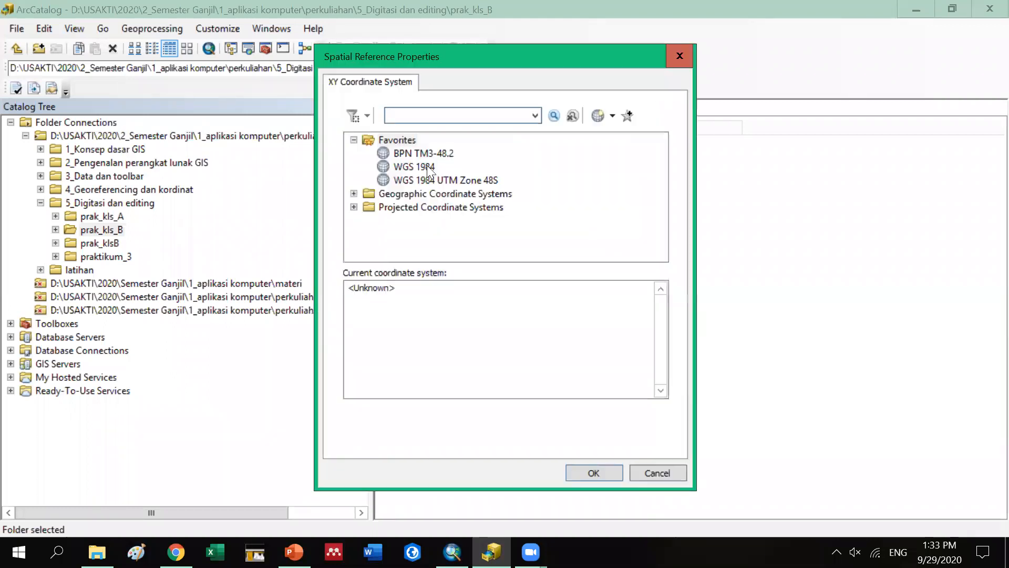
{"action": "left_click", "coordinate": [592, 472]}
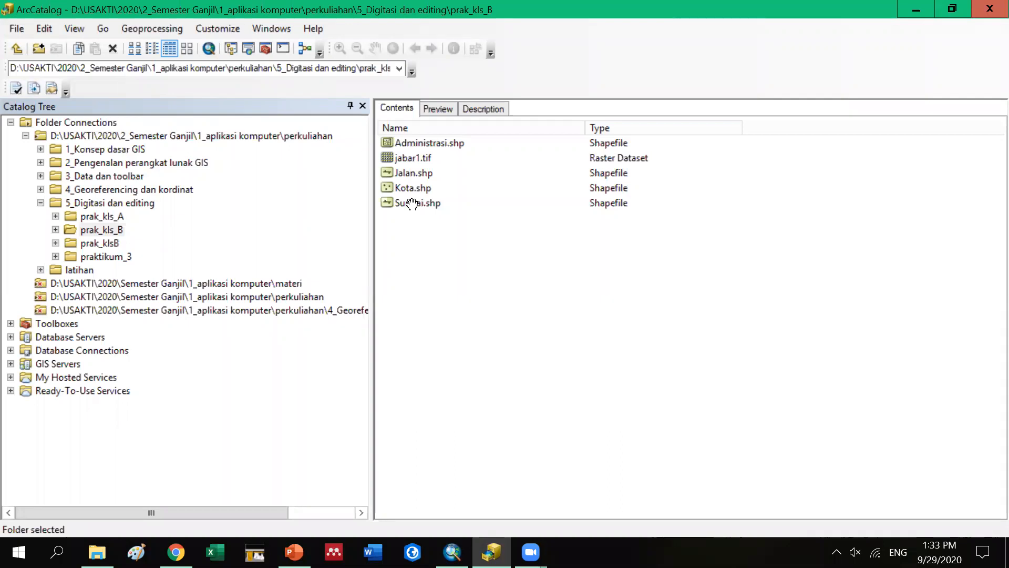
Consult the slides from Polyline 2 to Digitasi in Digitasi On Screen dan Editing.pptx in PowerPoint, and switch to ArcMap
{"action": "key", "text": "alt+Tab"}
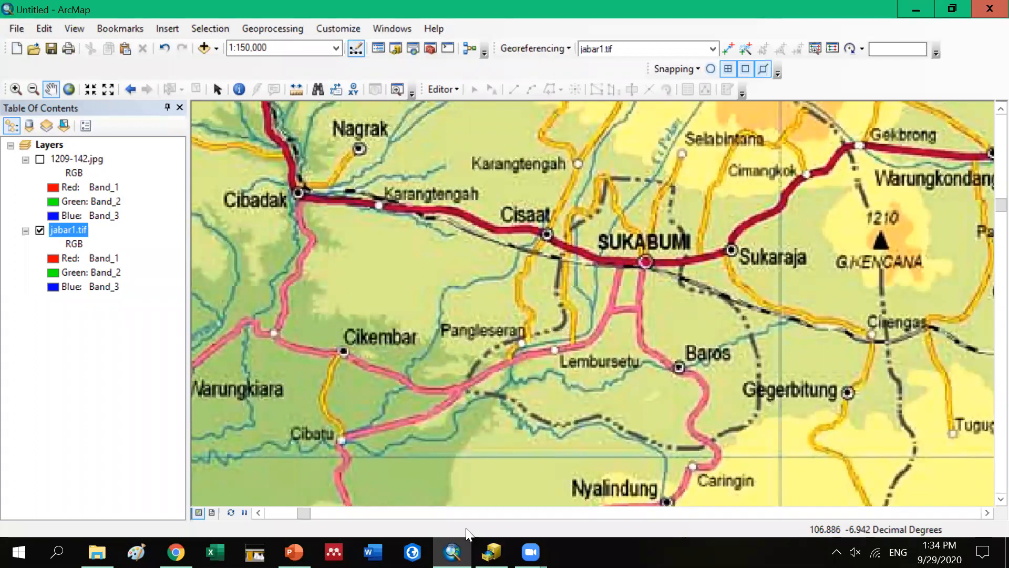
{"action": "key", "text": "alt+Tab"}
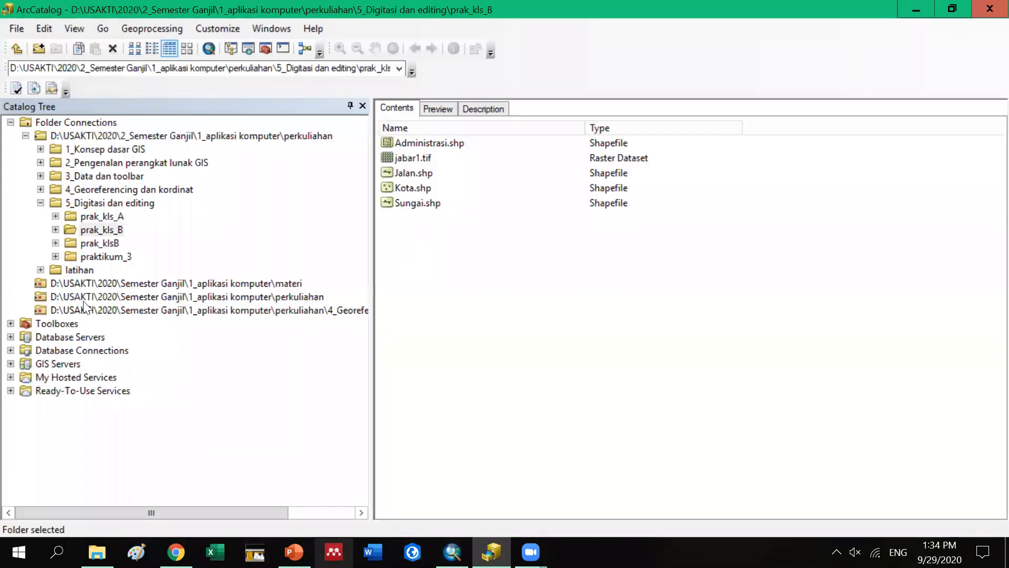
{"action": "key", "text": "alt+Tab"}
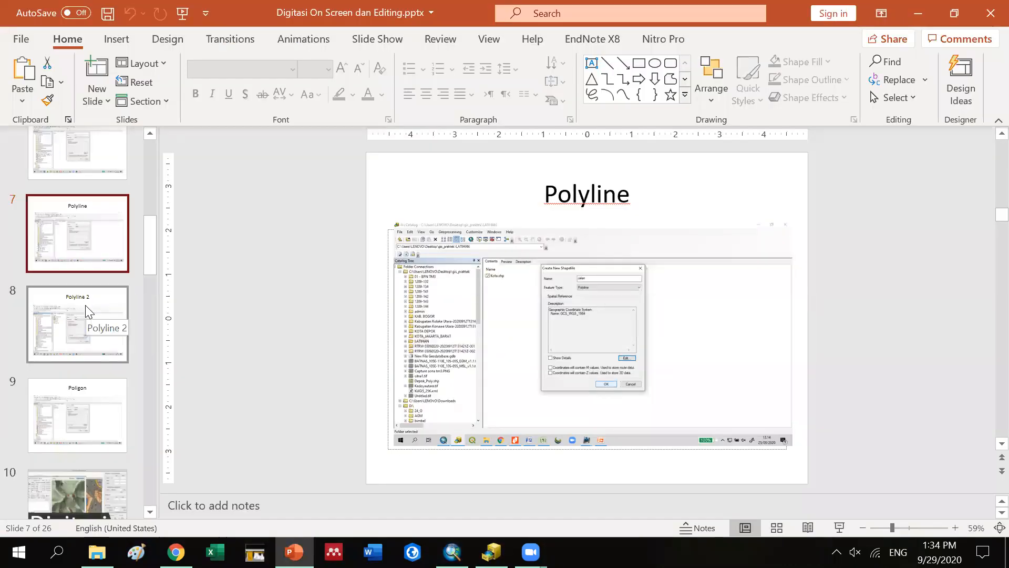
{"action": "left_click", "coordinate": [85, 305]}
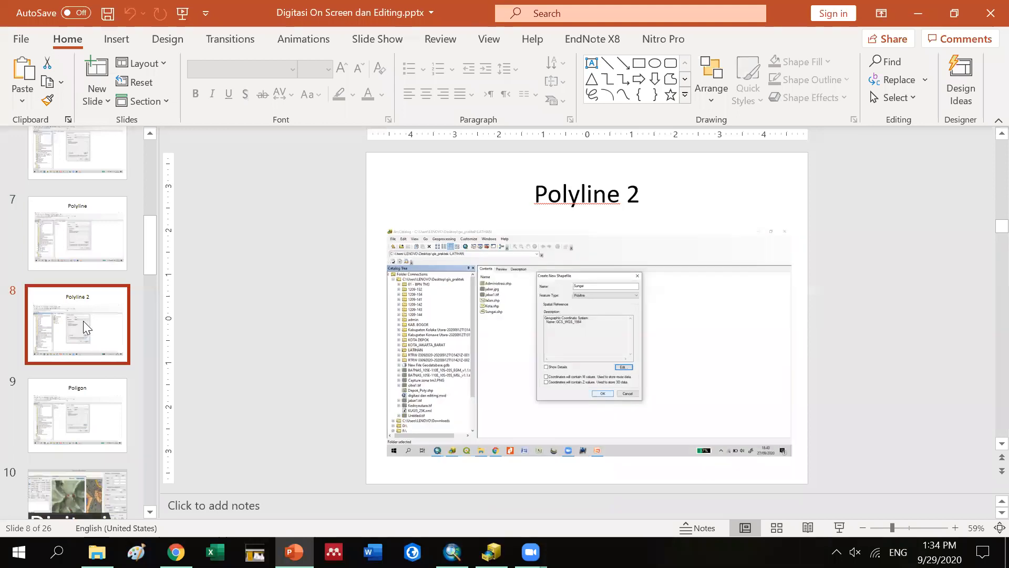
{"action": "scroll", "coordinate": [83, 320], "scroll_direction": "down", "scroll_amount": 1}
{"action": "left_click", "coordinate": [83, 320]}
{"action": "scroll", "coordinate": [82, 255], "scroll_direction": "down", "scroll_amount": 2}
{"action": "left_click", "coordinate": [82, 255]}
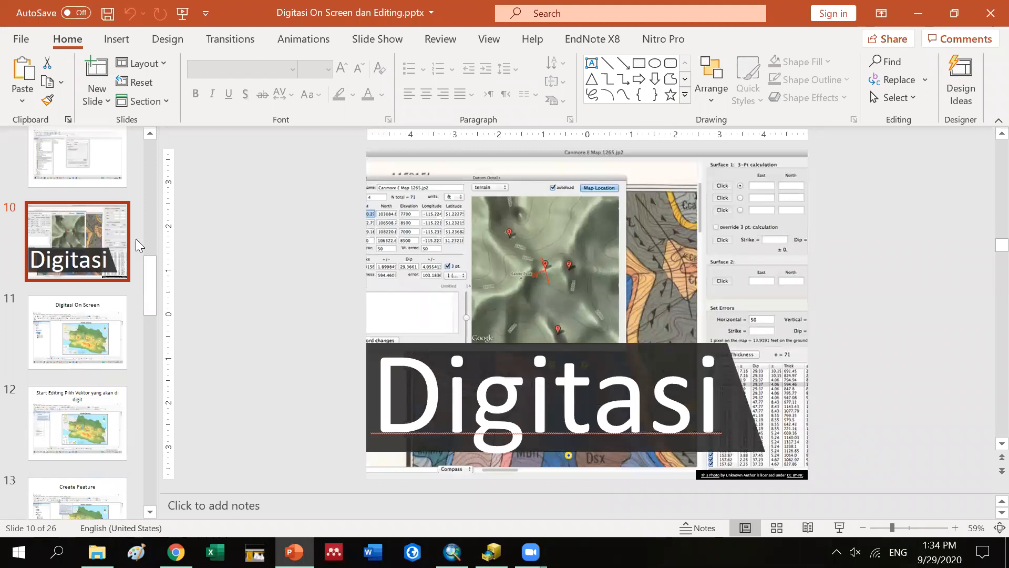
{"action": "left_click", "coordinate": [840, 528]}
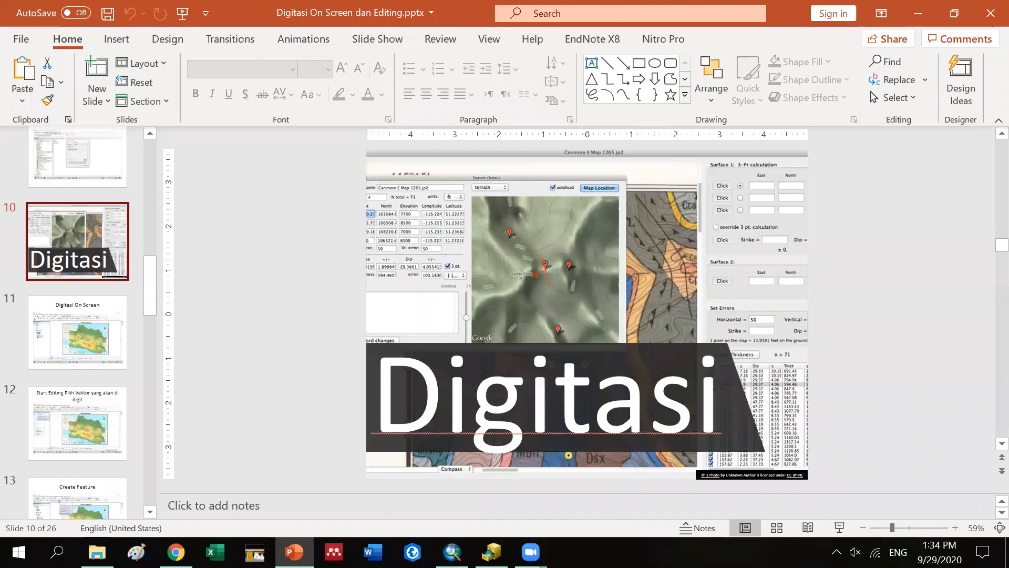
{"action": "left_click", "coordinate": [477, 458]}
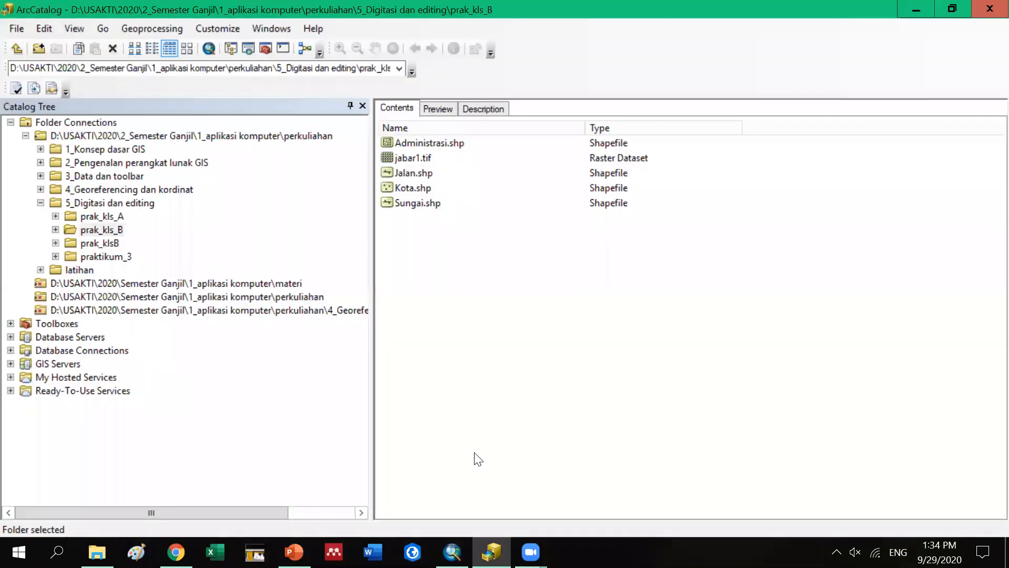
{"action": "key", "text": "alt+Tab"}
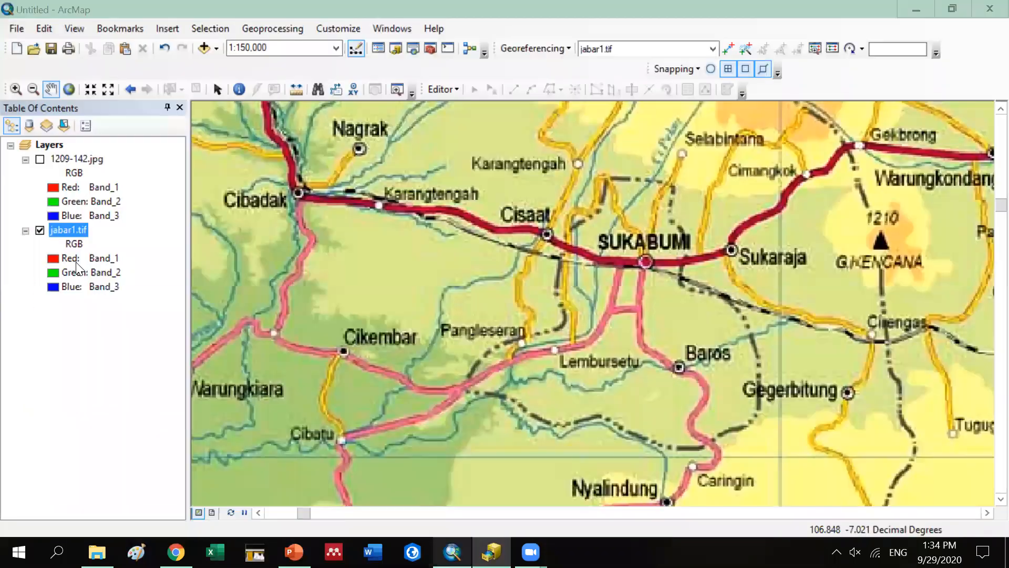
Try to start an edit session in ArcMap with only the 1209-142.jpg and jabar1.tif layers loaded
{"action": "left_click", "coordinate": [95, 245]}
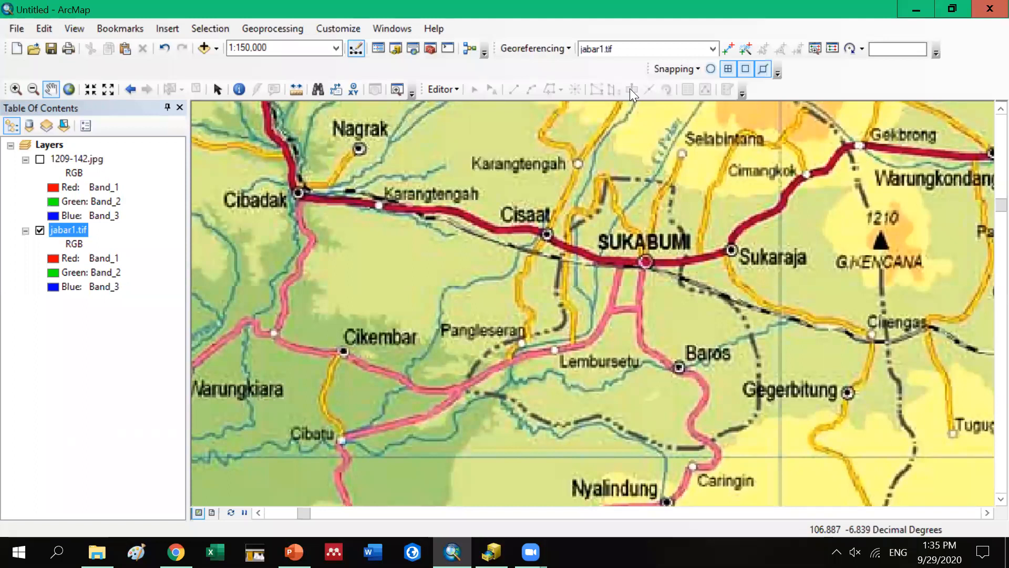
{"action": "left_click", "coordinate": [457, 87]}
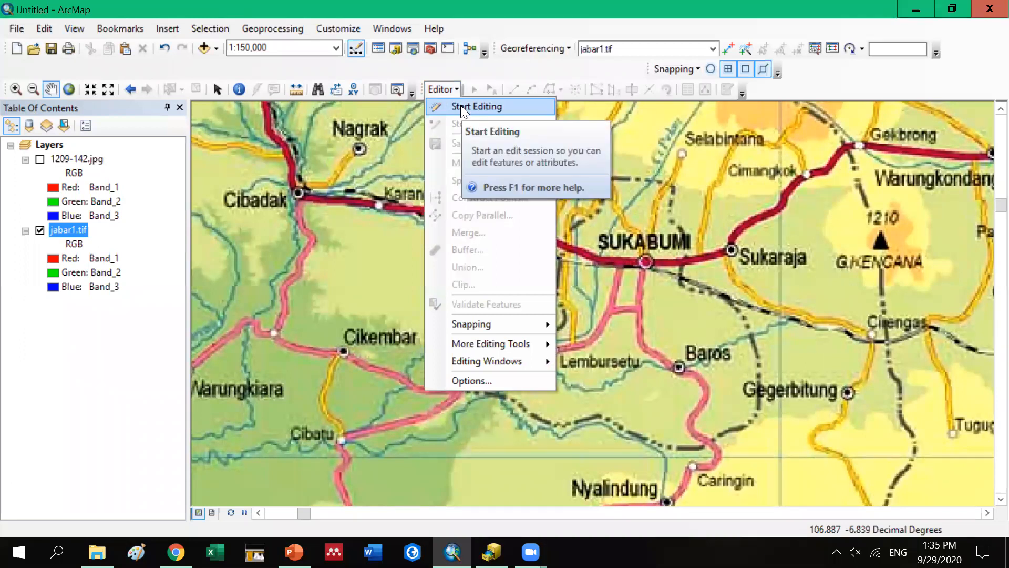
{"action": "left_click", "coordinate": [461, 106]}
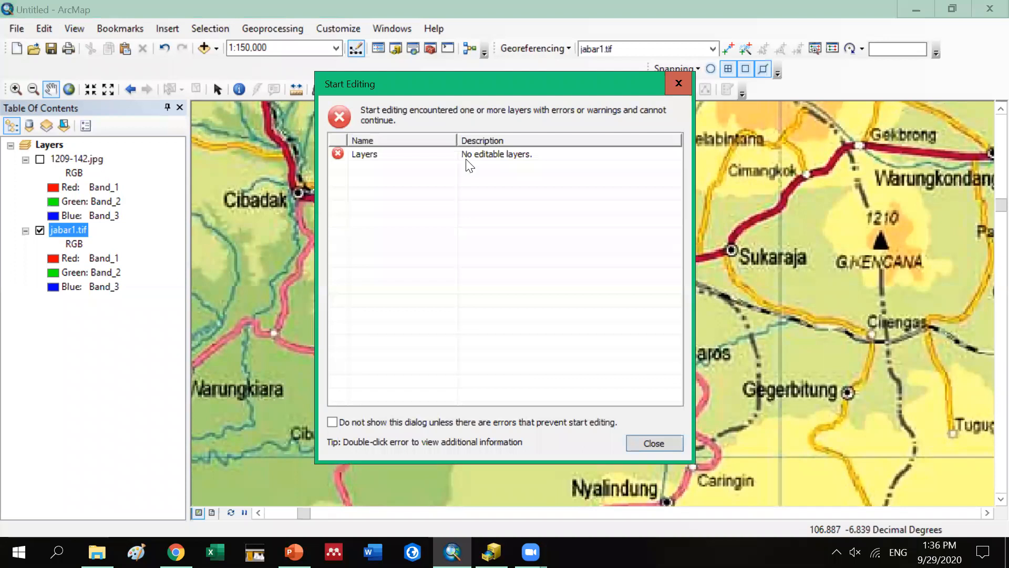
{"action": "left_click", "coordinate": [677, 83]}
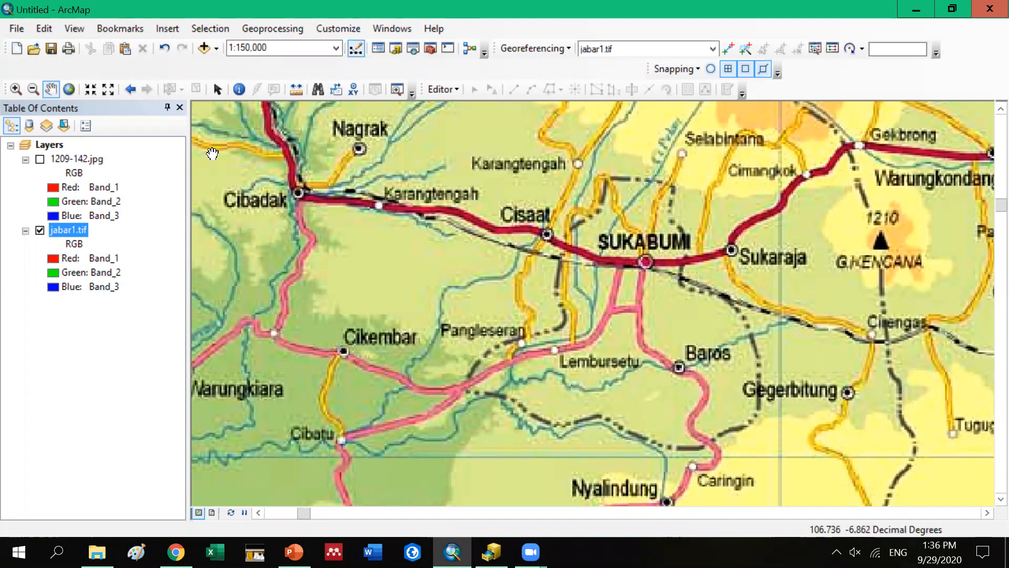
{"action": "left_click", "coordinate": [216, 50]}
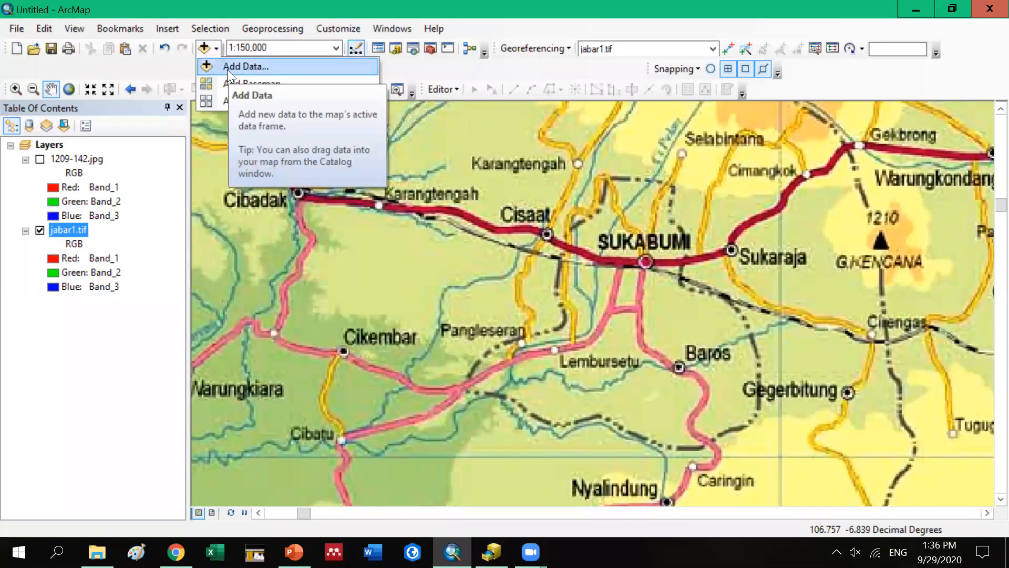
{"action": "left_click", "coordinate": [455, 88]}
{"action": "left_click", "coordinate": [464, 109]}
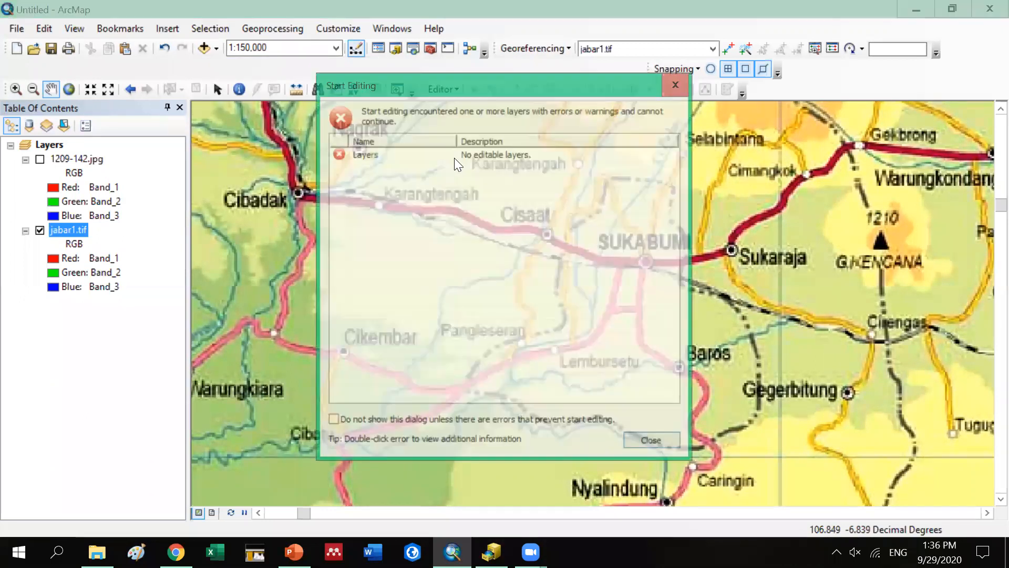
{"action": "key", "text": "Escape"}
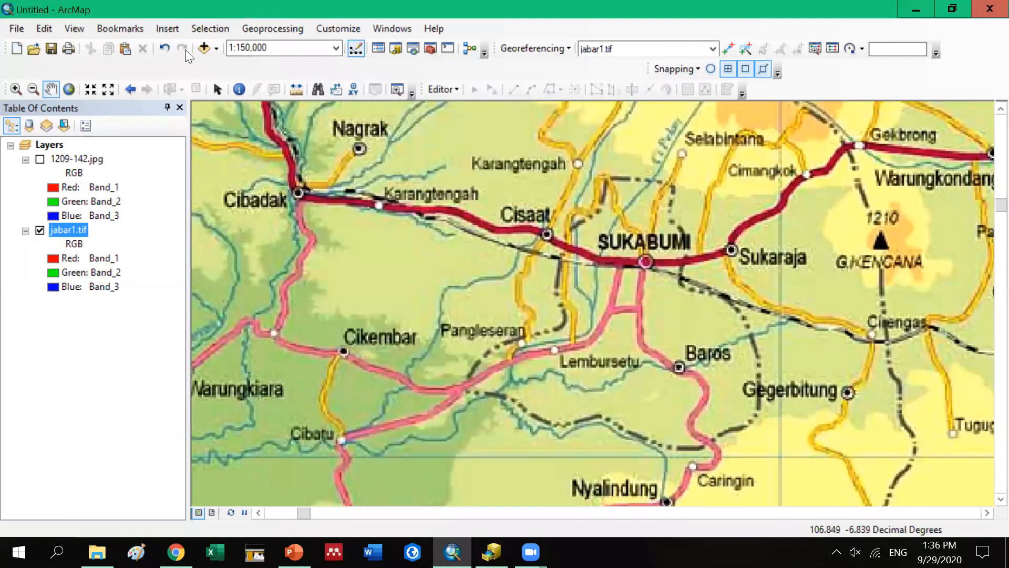
Add Administrasi.shp from the prak_kls_B folder in 5_Digitasi dan editing to the map
{"action": "left_click", "coordinate": [218, 48]}
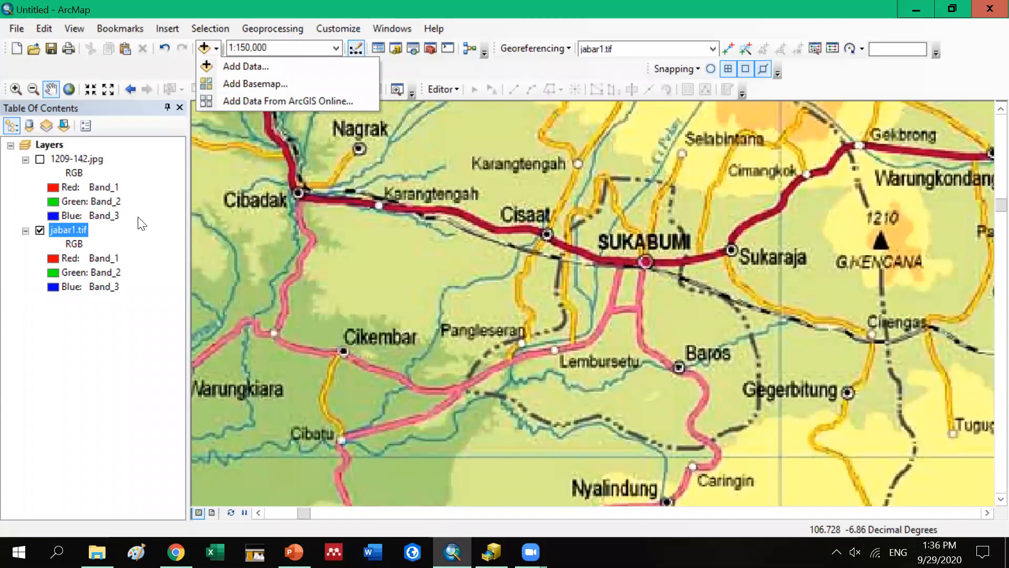
{"action": "left_click", "coordinate": [261, 66]}
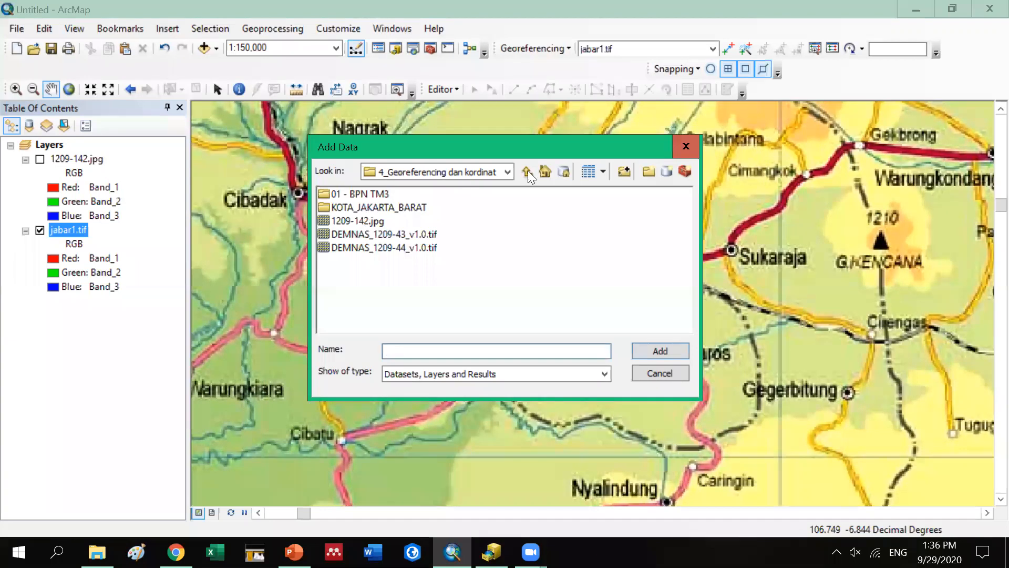
{"action": "left_click", "coordinate": [385, 242]}
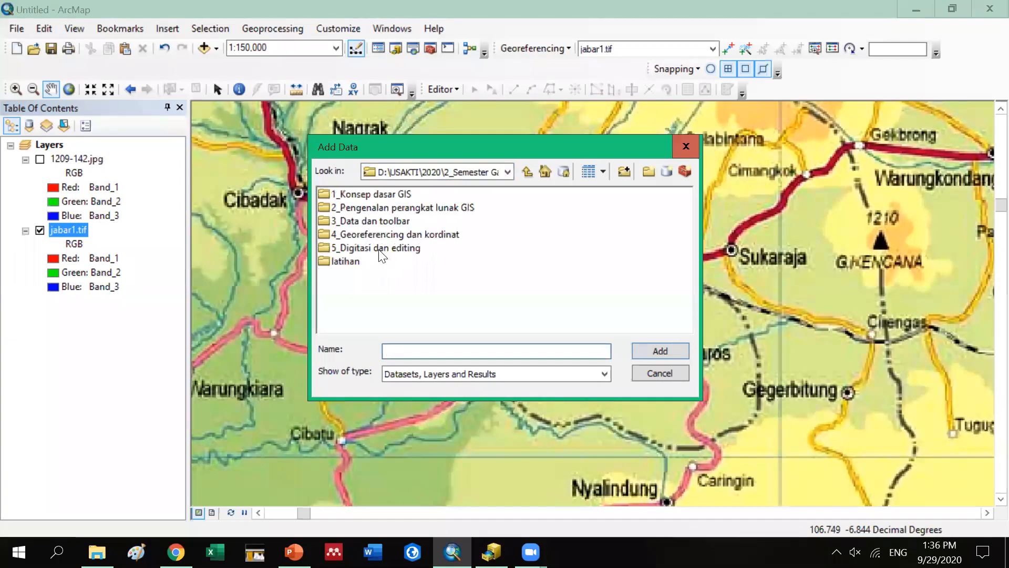
{"action": "double_click", "coordinate": [361, 247]}
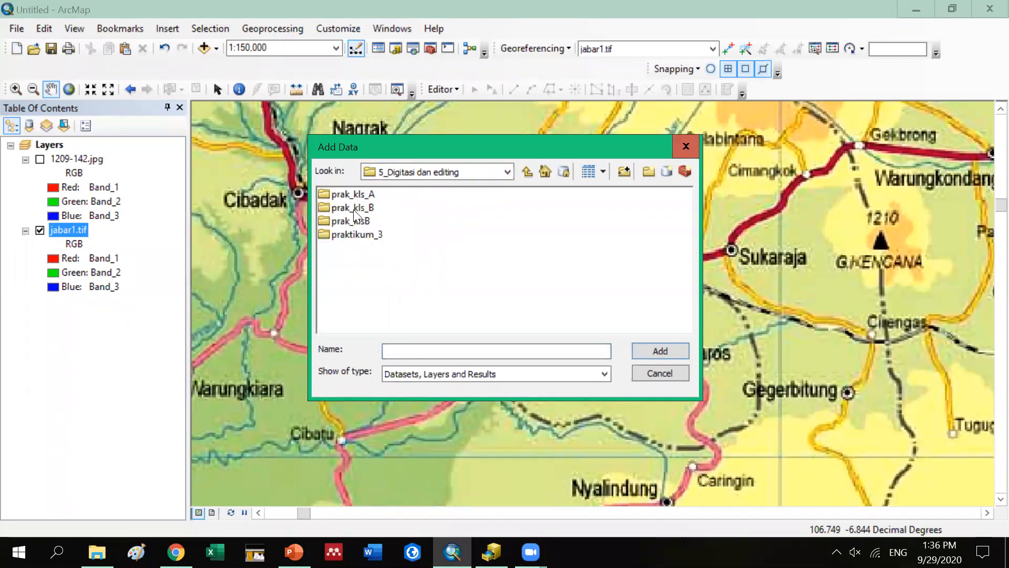
{"action": "double_click", "coordinate": [354, 209]}
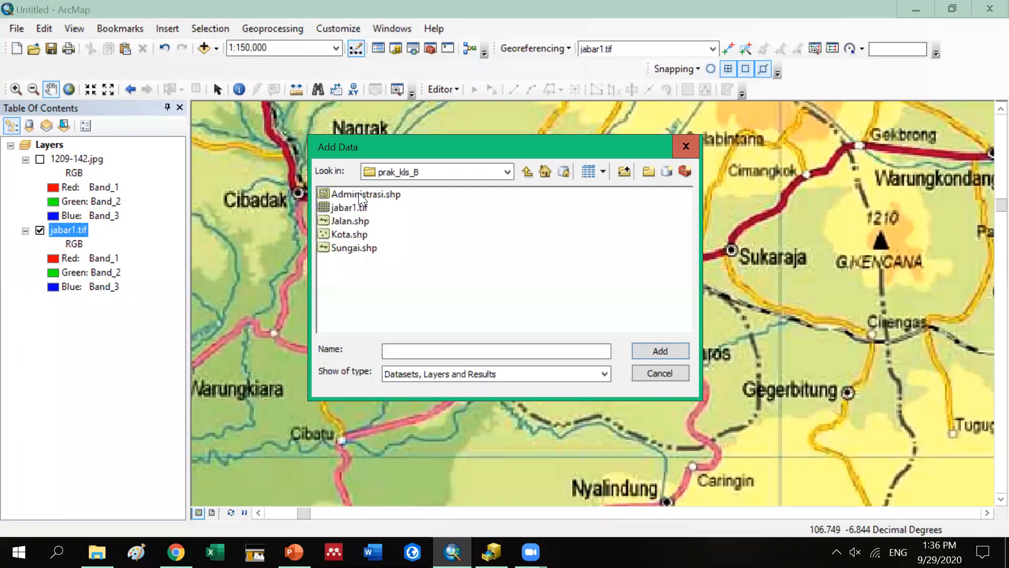
{"action": "left_click", "coordinate": [358, 194]}
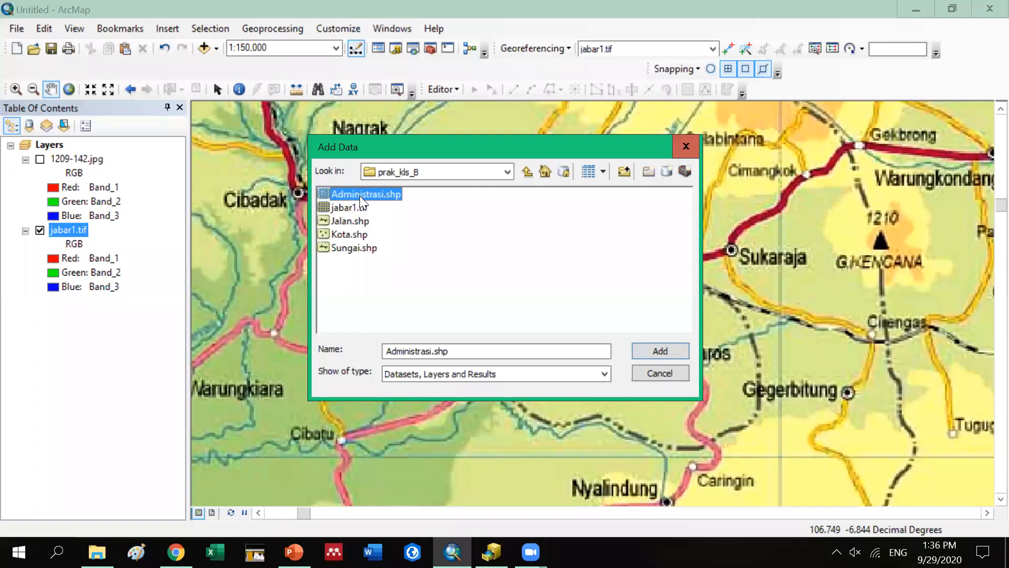
{"action": "left_click", "coordinate": [360, 223]}
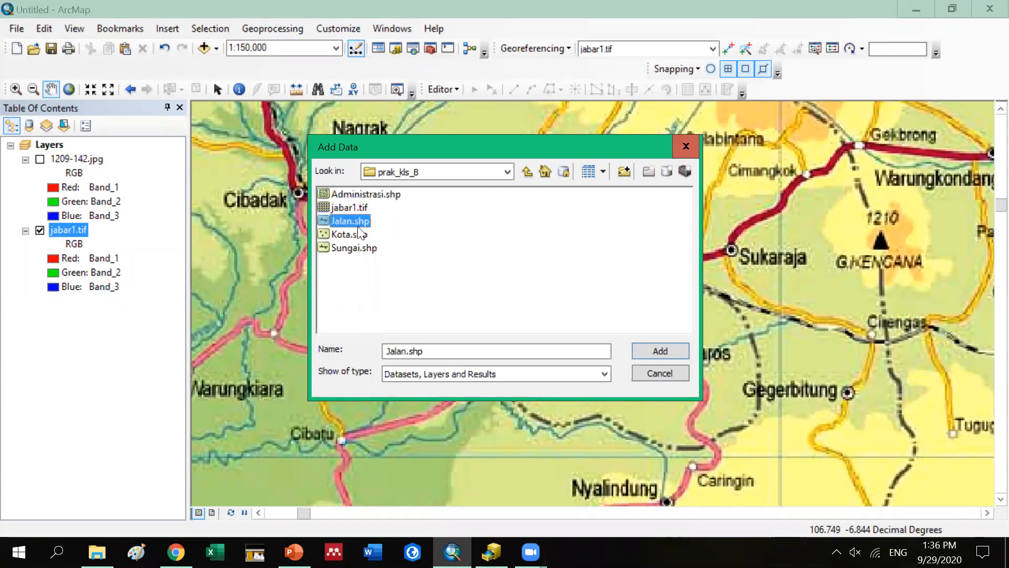
{"action": "left_click", "coordinate": [360, 234]}
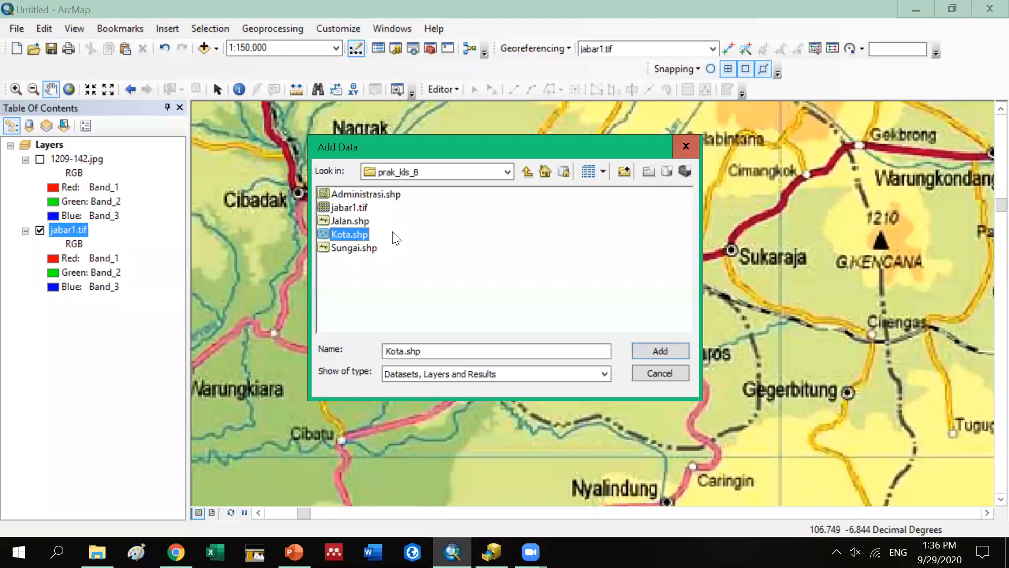
{"action": "key", "text": "Home"}
{"action": "left_click", "coordinate": [641, 352]}
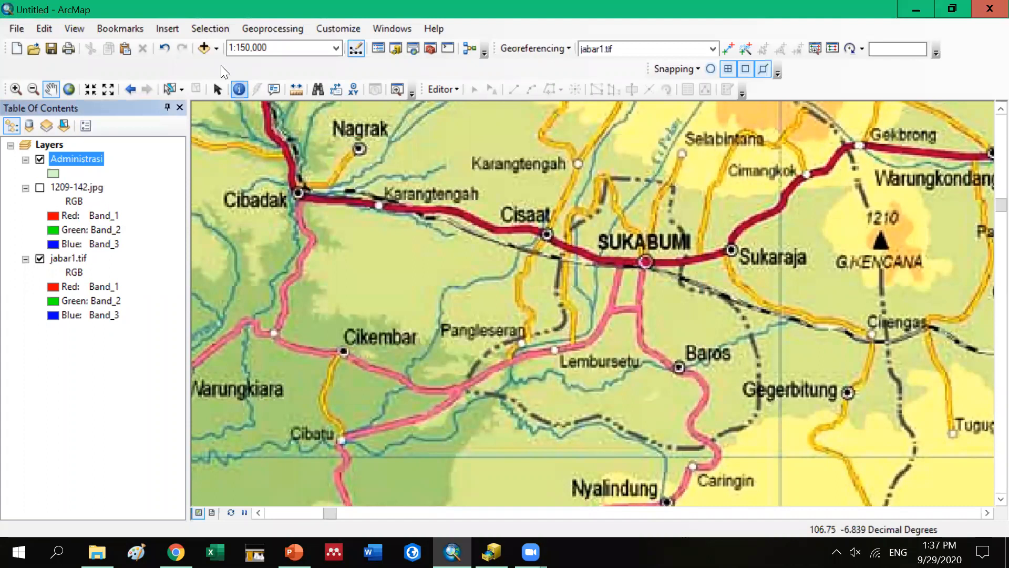
Add Jalan.shp, Kota.shp and Sungai.shp from the prak_kls_B folder to the map together
{"action": "left_click", "coordinate": [216, 49]}
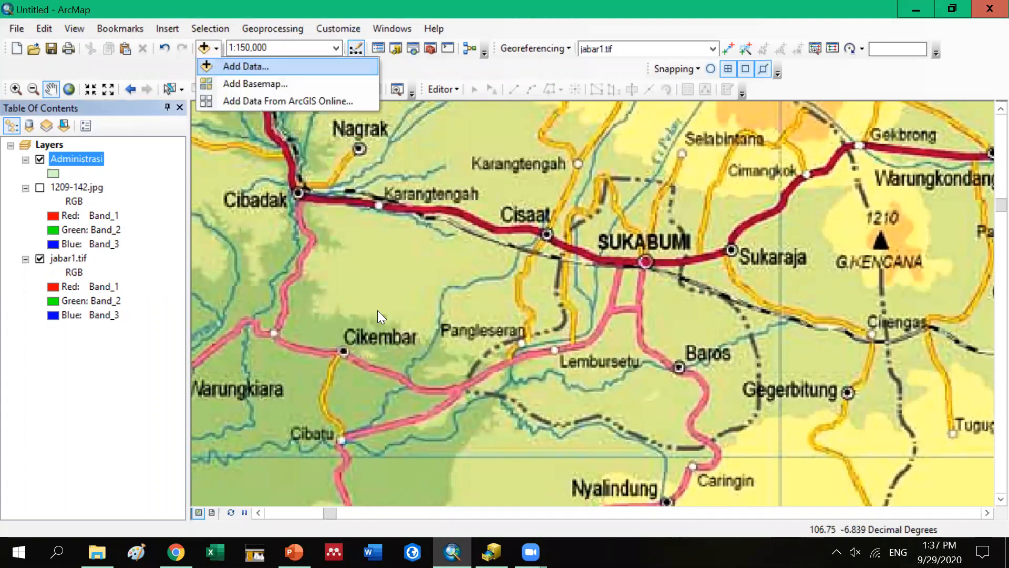
{"action": "left_click", "coordinate": [241, 65]}
{"action": "left_click", "coordinate": [351, 221]}
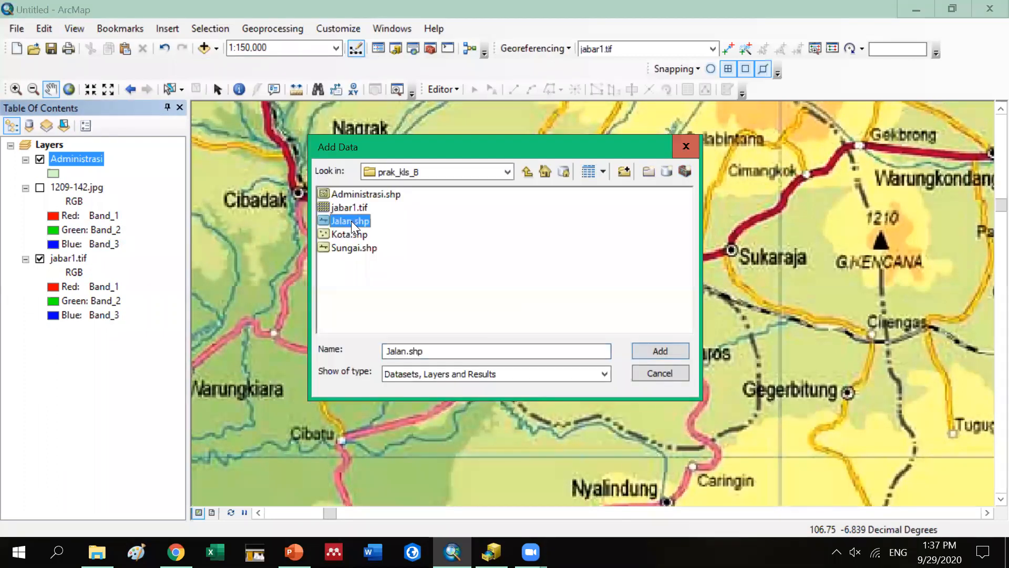
{"action": "left_click", "coordinate": [351, 254], "text": "shift"}
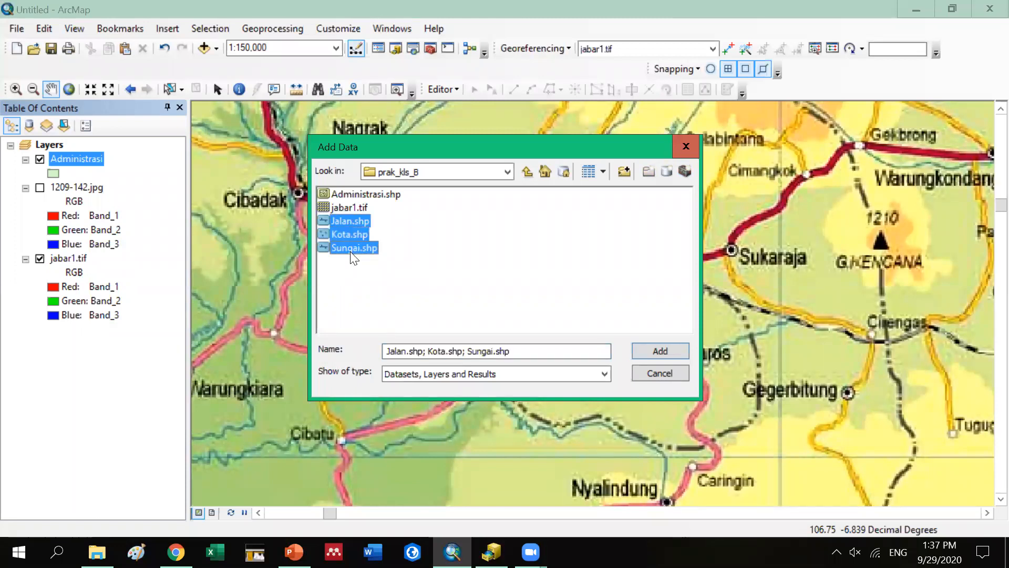
{"action": "left_click", "coordinate": [357, 222]}
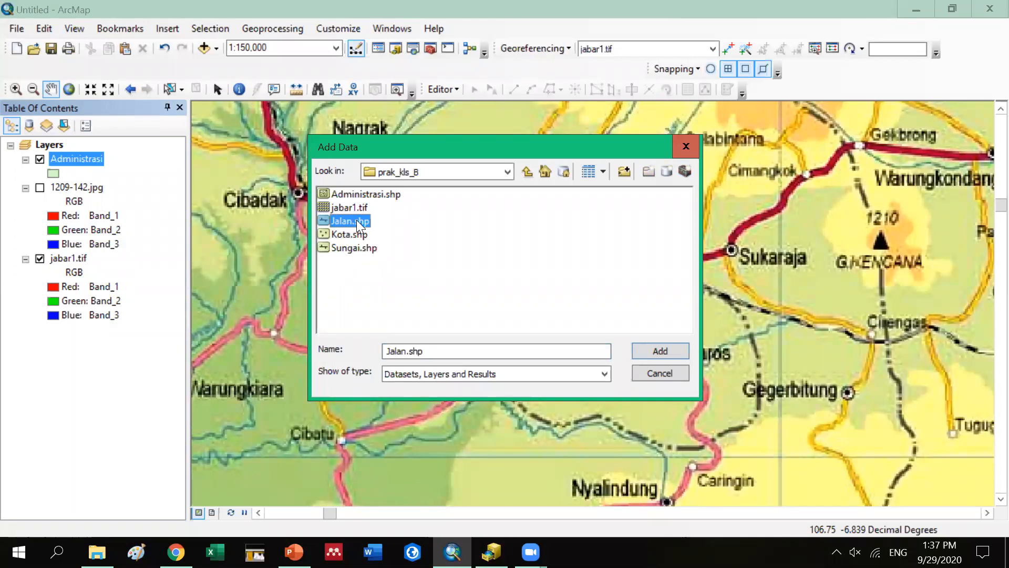
{"action": "left_click", "coordinate": [362, 248], "text": "shift"}
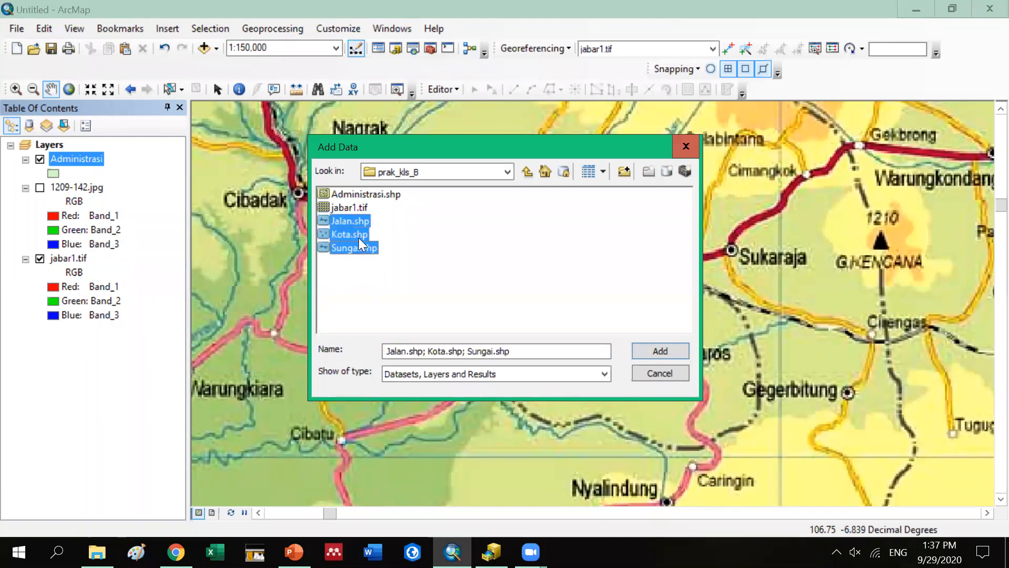
{"action": "left_click", "coordinate": [659, 354]}
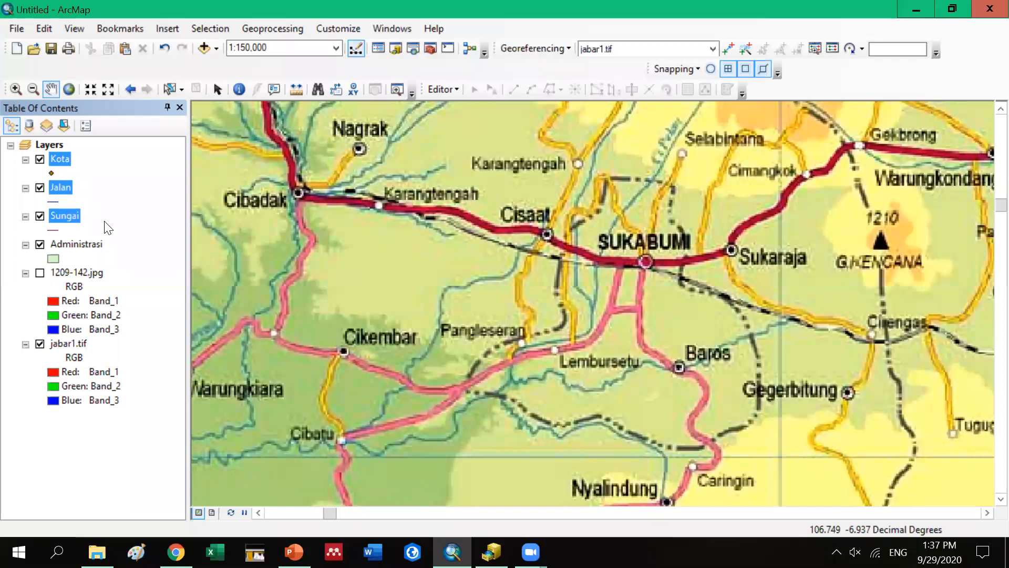
Start an edit session on the added shapefile layers and open the Create Features window with their templates
{"action": "left_click", "coordinate": [140, 167]}
{"action": "left_click", "coordinate": [457, 88]}
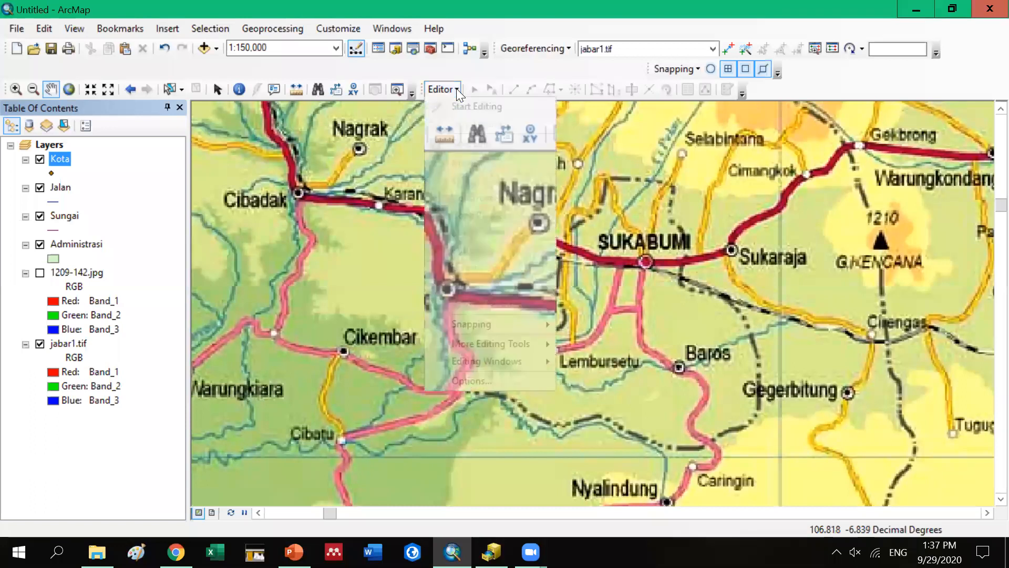
{"action": "left_click", "coordinate": [459, 106]}
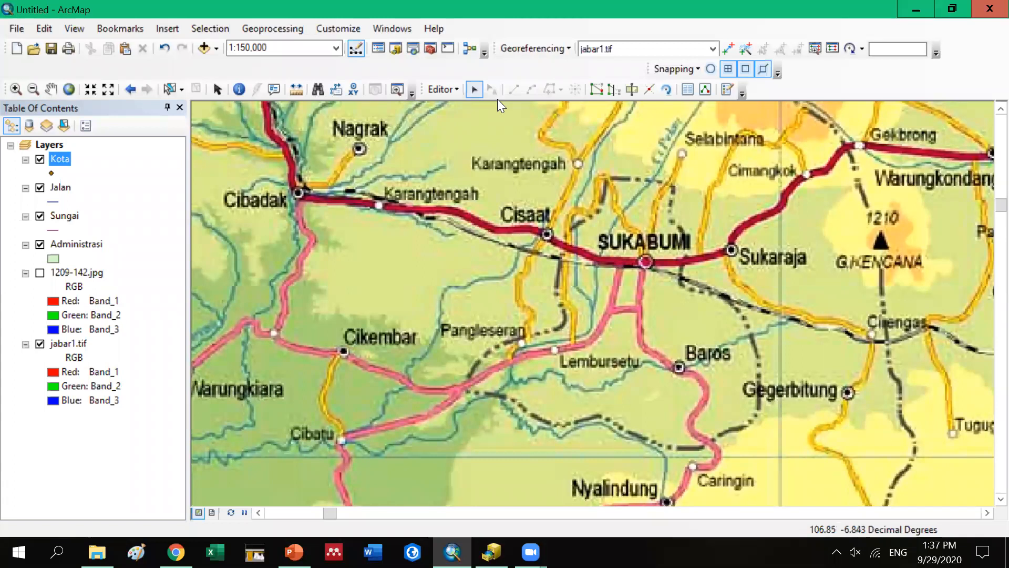
{"action": "left_click", "coordinate": [728, 91]}
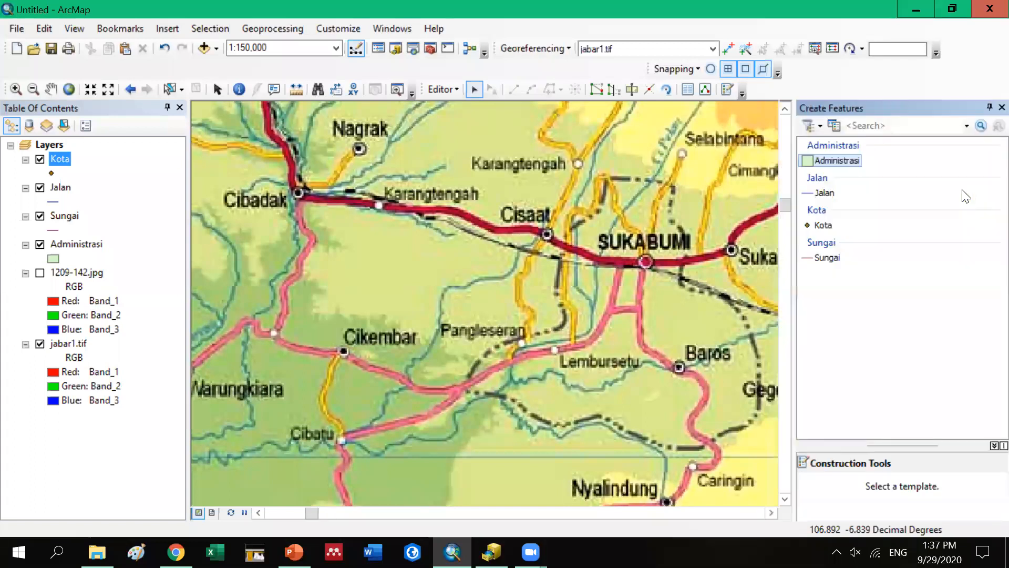
{"action": "left_click", "coordinate": [847, 215]}
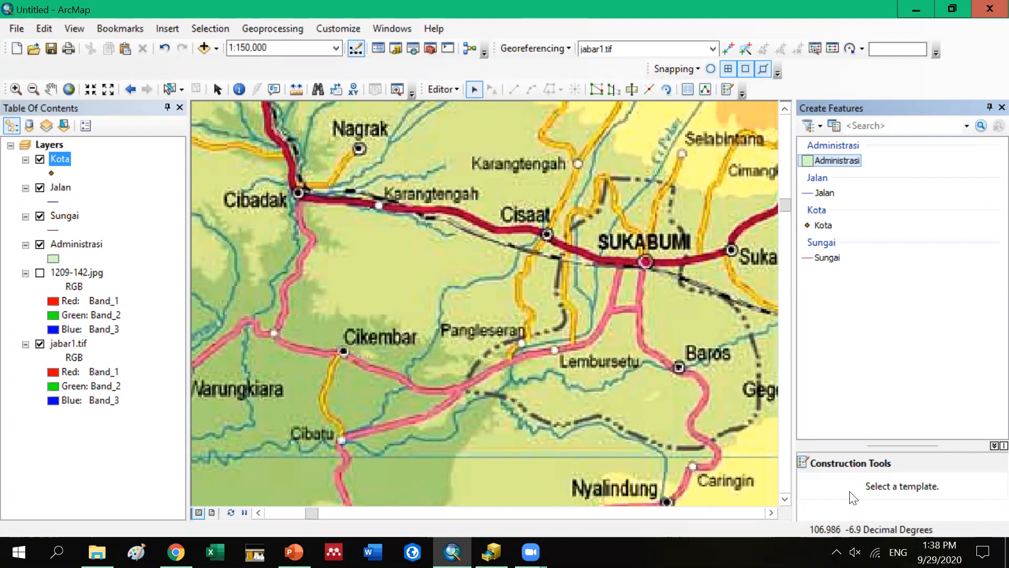
{"action": "left_click", "coordinate": [838, 161]}
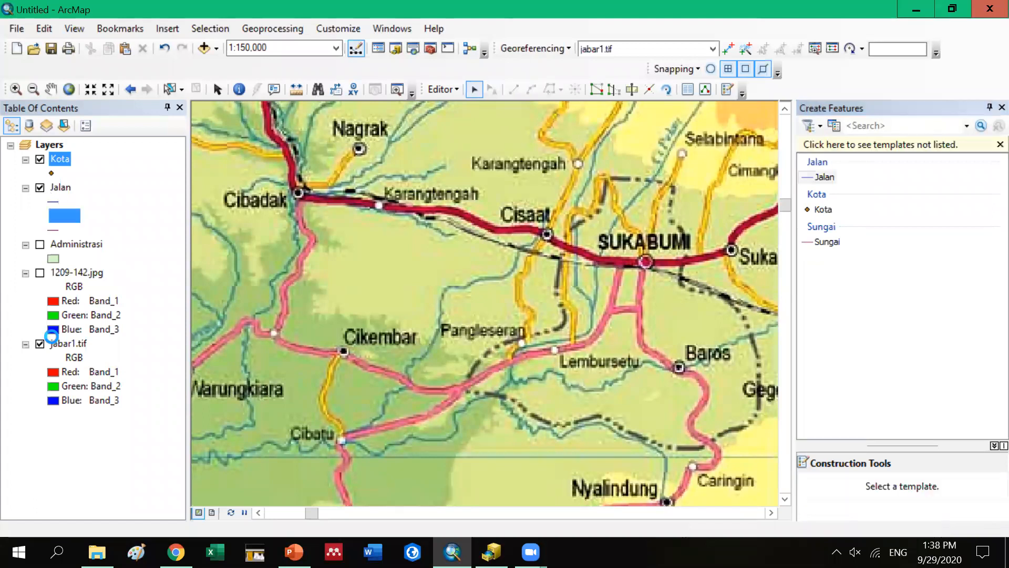
Hide the jabar1.tif raster and switch on the Jalan, Sungai and Administrasi layers beside Kota to list all four editing templates
{"action": "left_click", "coordinate": [40, 345]}
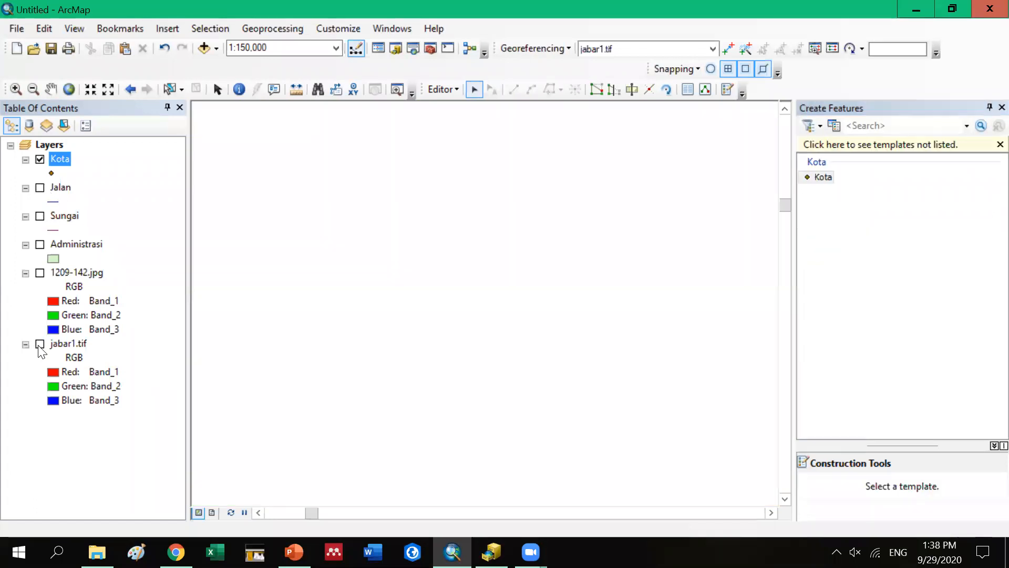
{"action": "left_click", "coordinate": [40, 188]}
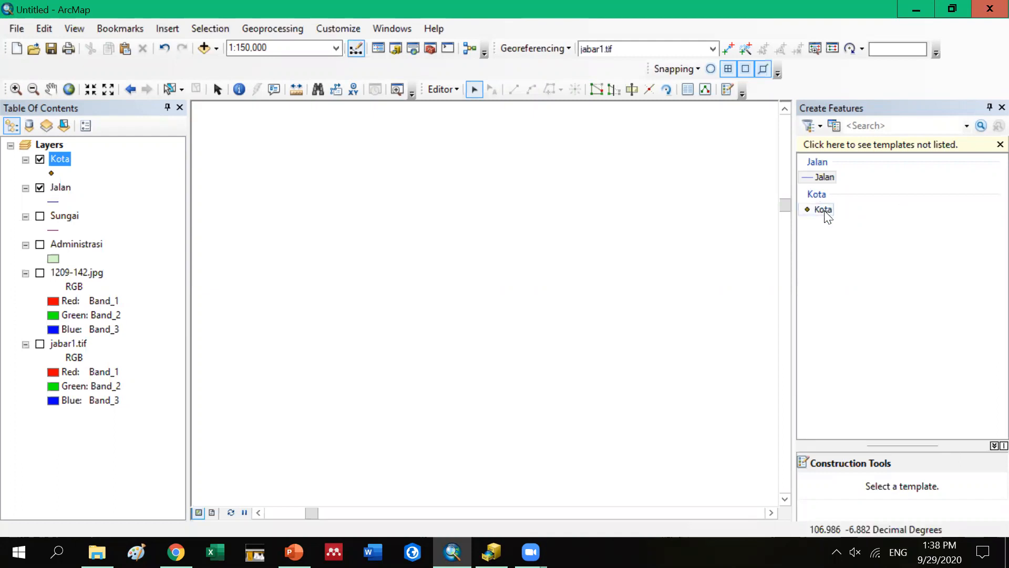
{"action": "left_click", "coordinate": [41, 216]}
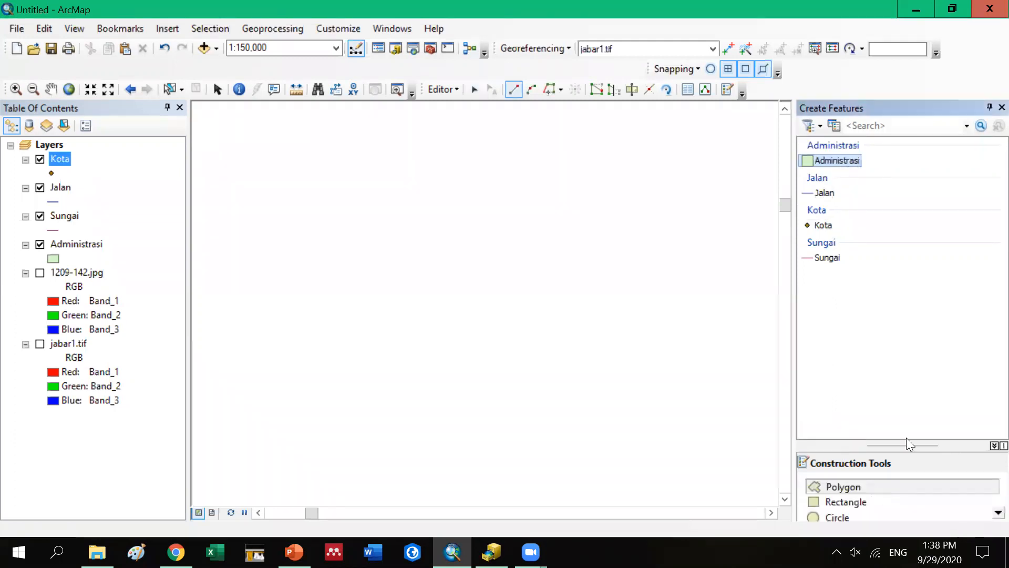
Enlarge the Construction Tools list and review the Administrasi template's tools, trying Rectangle and returning to Polygon
{"action": "left_click_drag", "start_coordinate": [901, 330], "coordinate": [895, 288]}
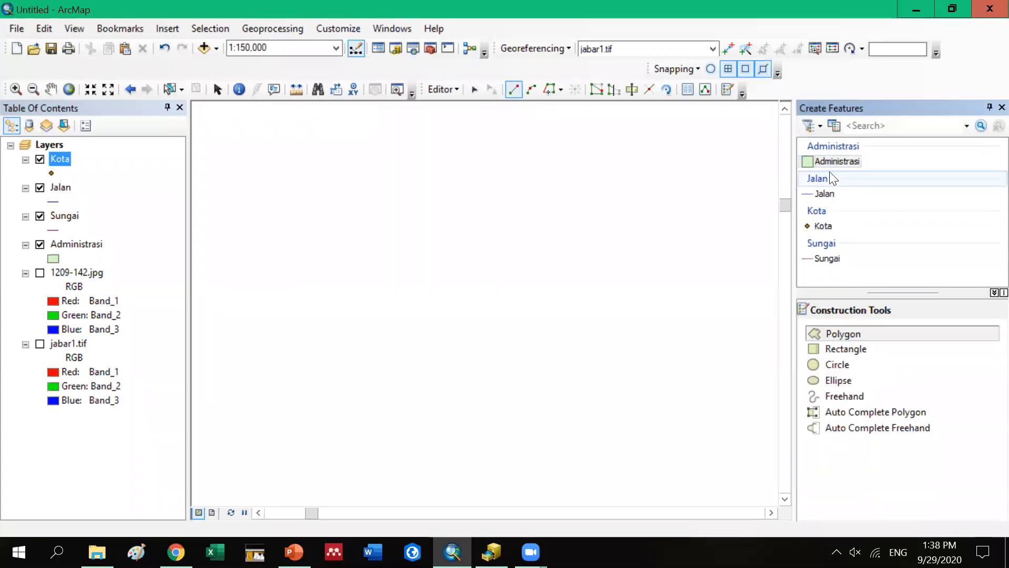
{"action": "left_click", "coordinate": [860, 338]}
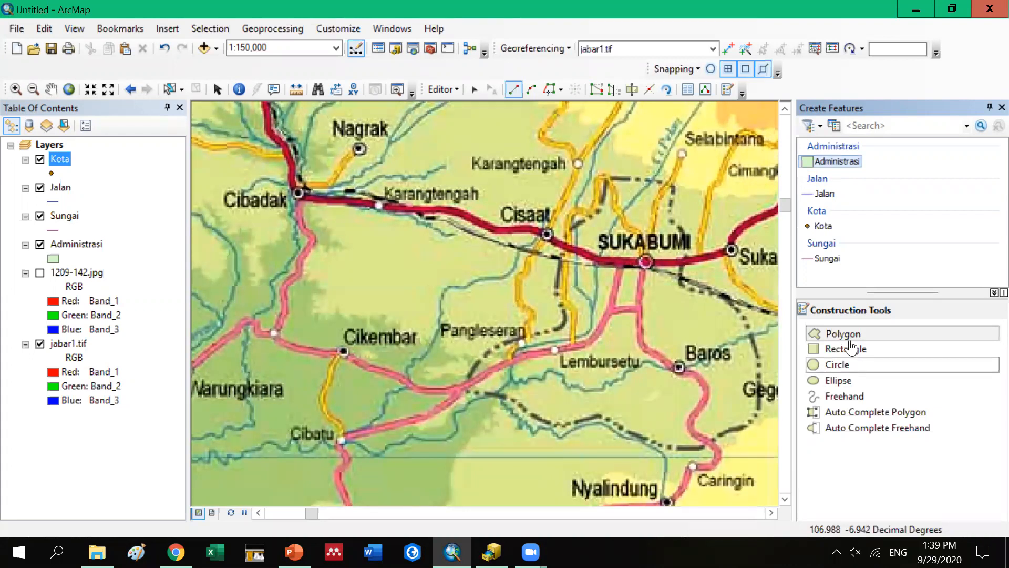
{"action": "left_click", "coordinate": [847, 348]}
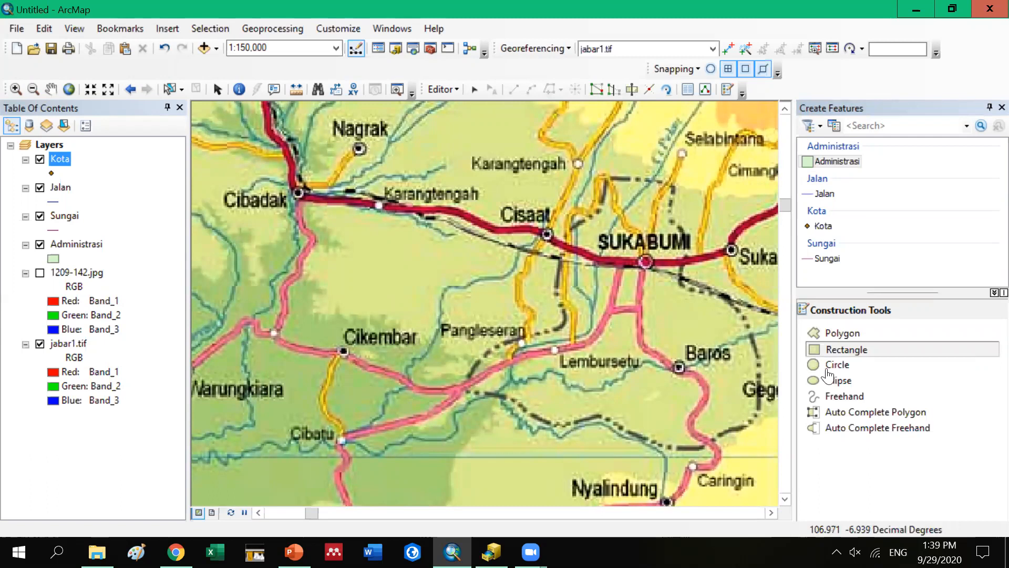
{"action": "left_click", "coordinate": [840, 334]}
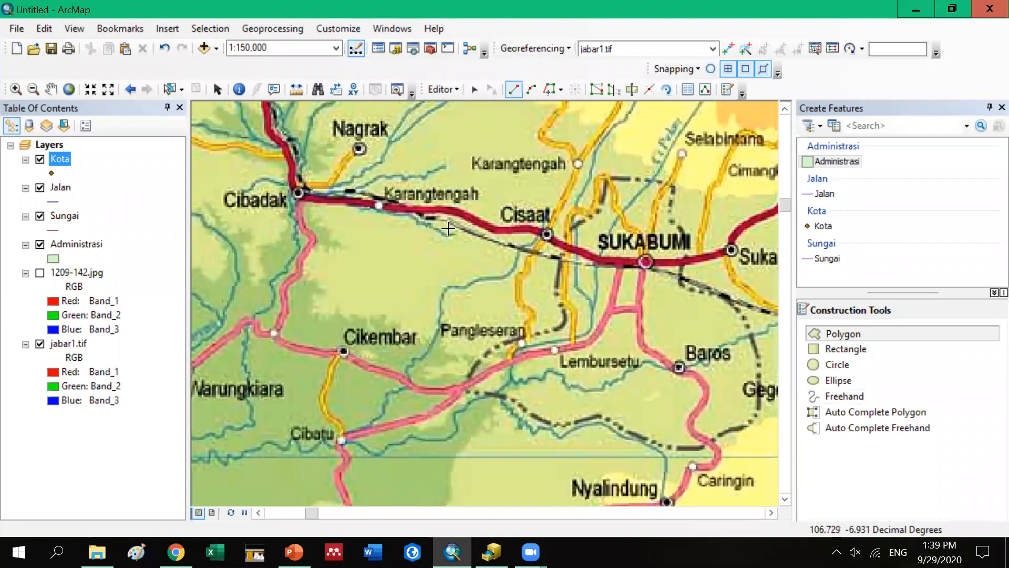
Remove the 1209-142.jpg layer from the map
{"action": "left_click", "coordinate": [39, 274]}
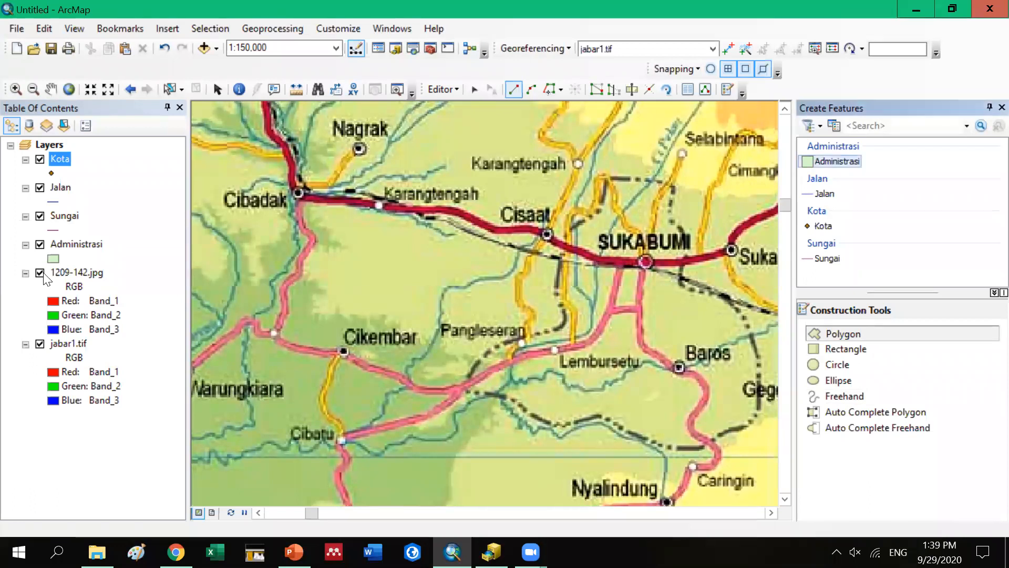
{"action": "right_click", "coordinate": [74, 301]}
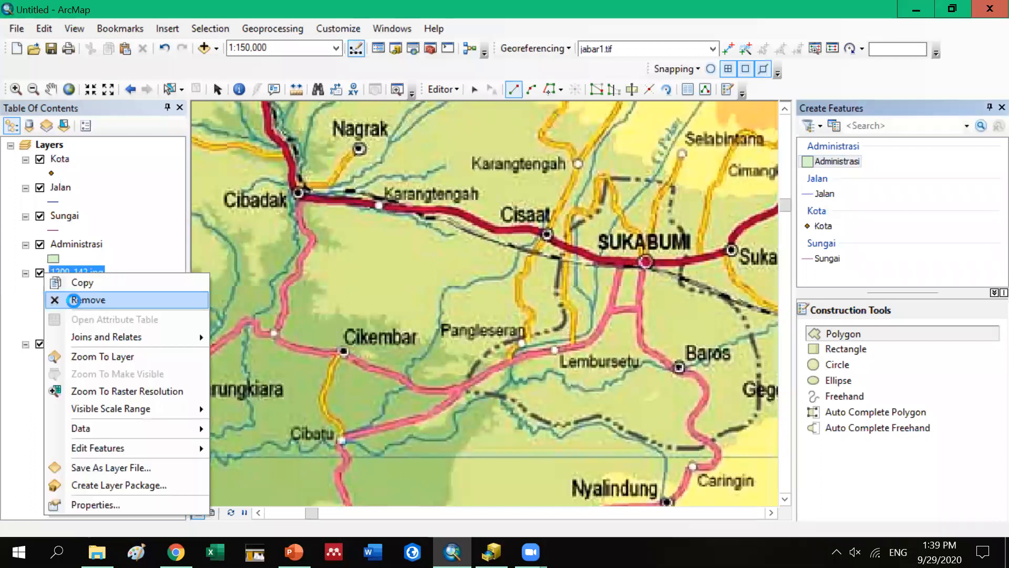
{"action": "left_click", "coordinate": [82, 356]}
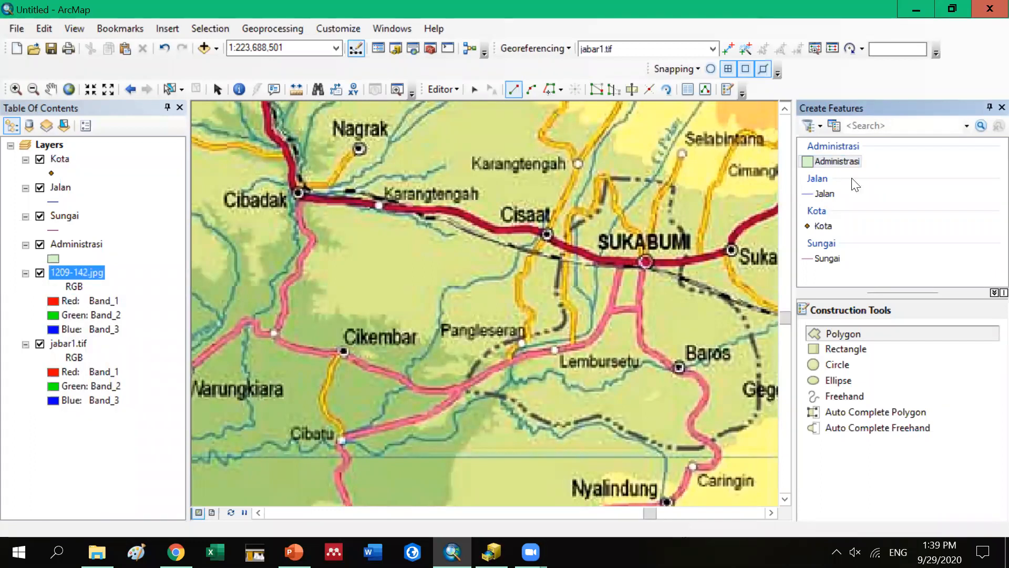
{"action": "key", "text": "Delete"}
Review the construction tools available for the Jalan, Kota and Sungai templates in turn
{"action": "left_click", "coordinate": [824, 193]}
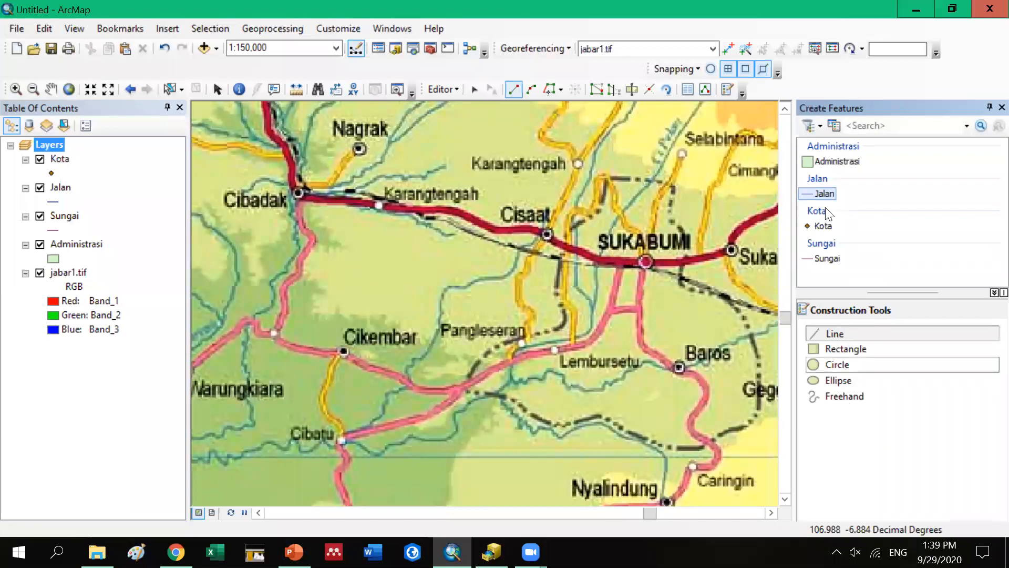
{"action": "left_click", "coordinate": [824, 230]}
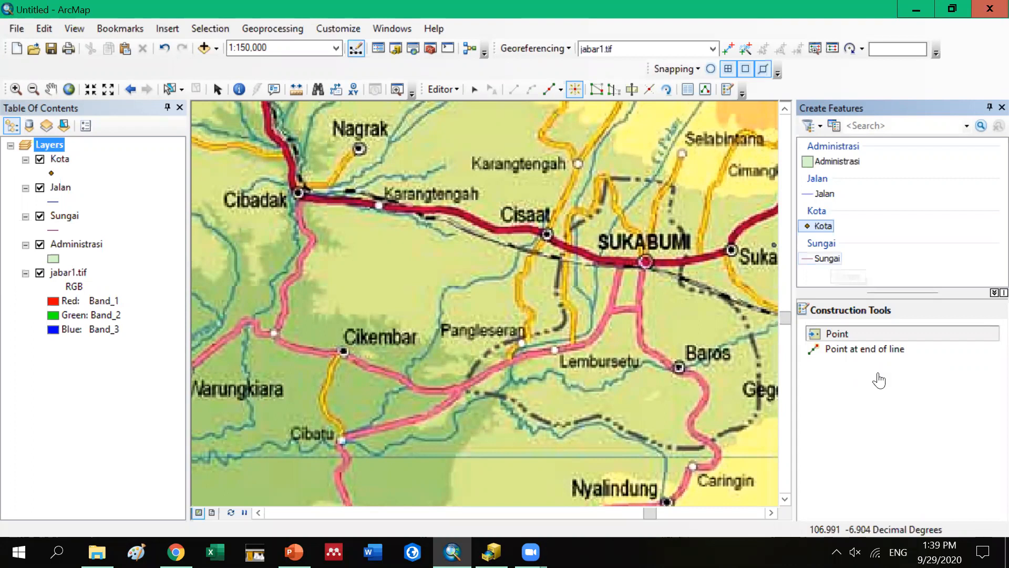
{"action": "left_click", "coordinate": [828, 258]}
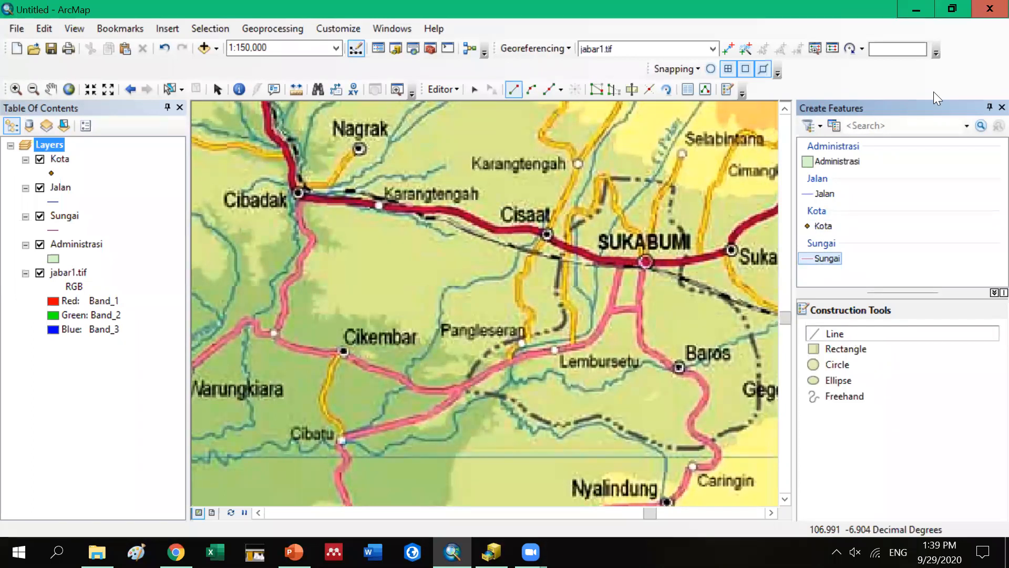
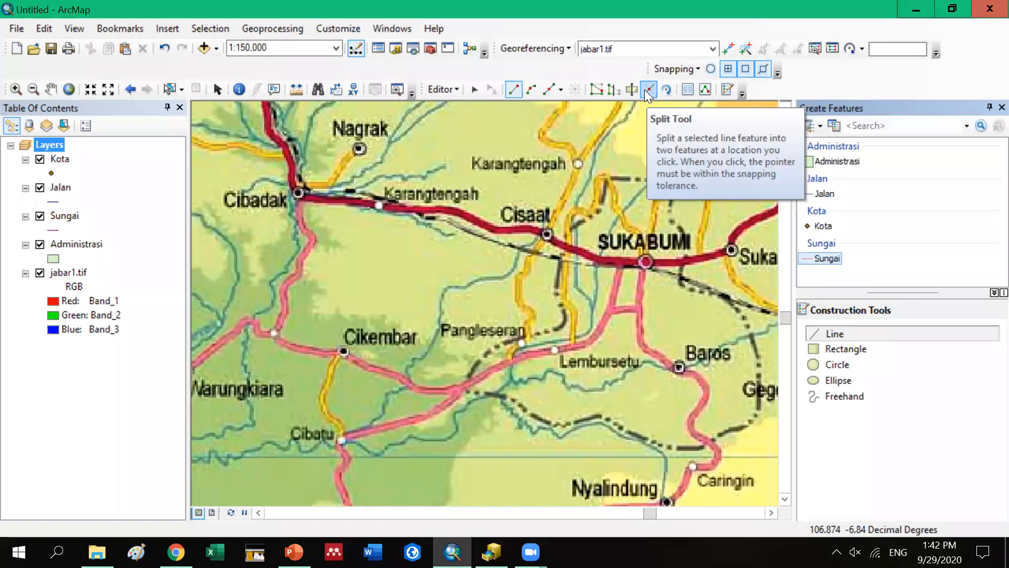
Examine the Split, Rotate and Straight Segment editing tools and the Undo command
{"action": "left_click", "coordinate": [682, 96]}
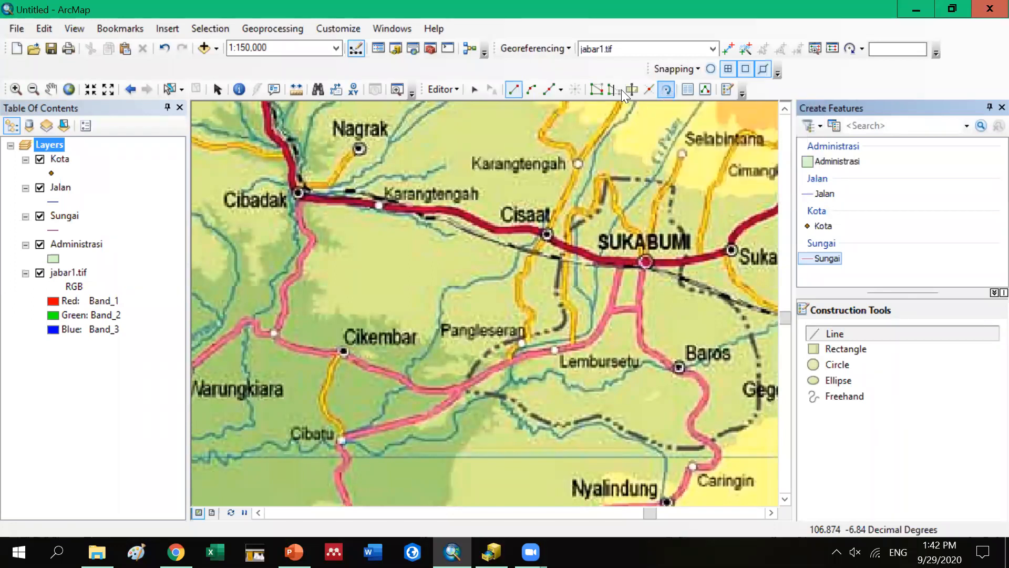
{"action": "left_click", "coordinate": [513, 94]}
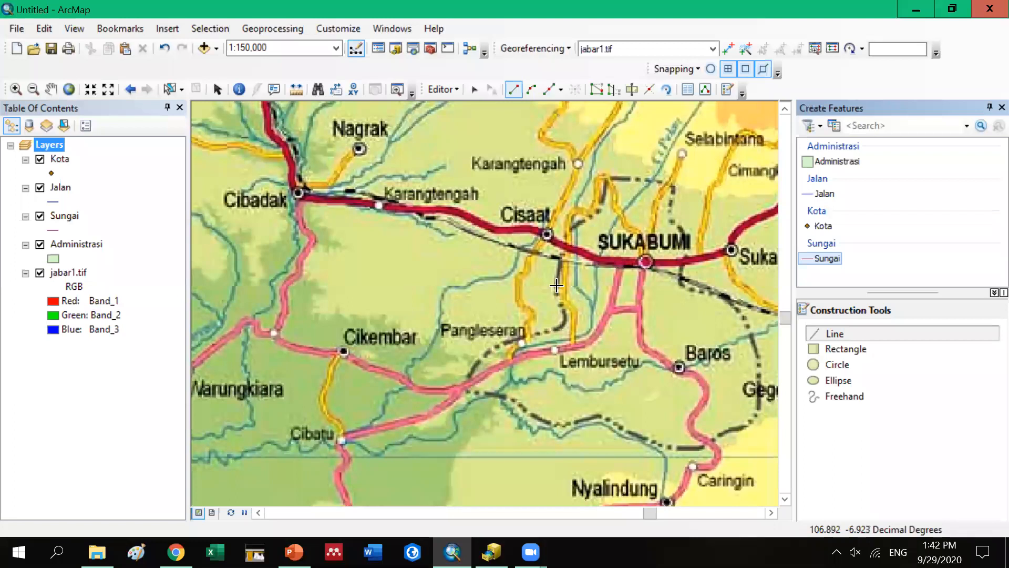
{"action": "left_click", "coordinate": [650, 90]}
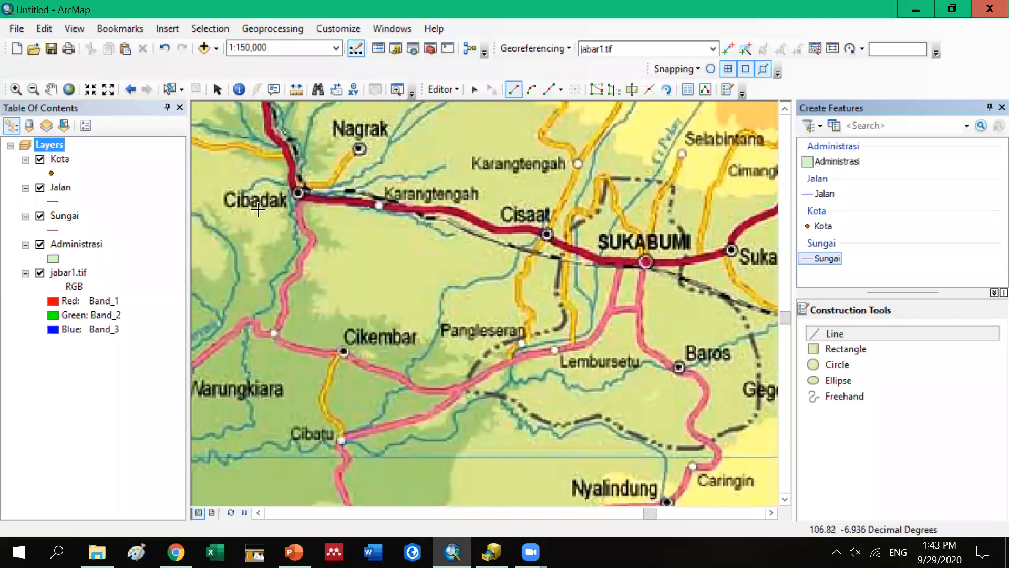
{"action": "left_click", "coordinate": [165, 47]}
Examine the jabar1.tif map around Sukabumi, Cibadak and Parungkuda at scales between 1:125,000 and 1:250,000
{"action": "left_click", "coordinate": [49, 86]}
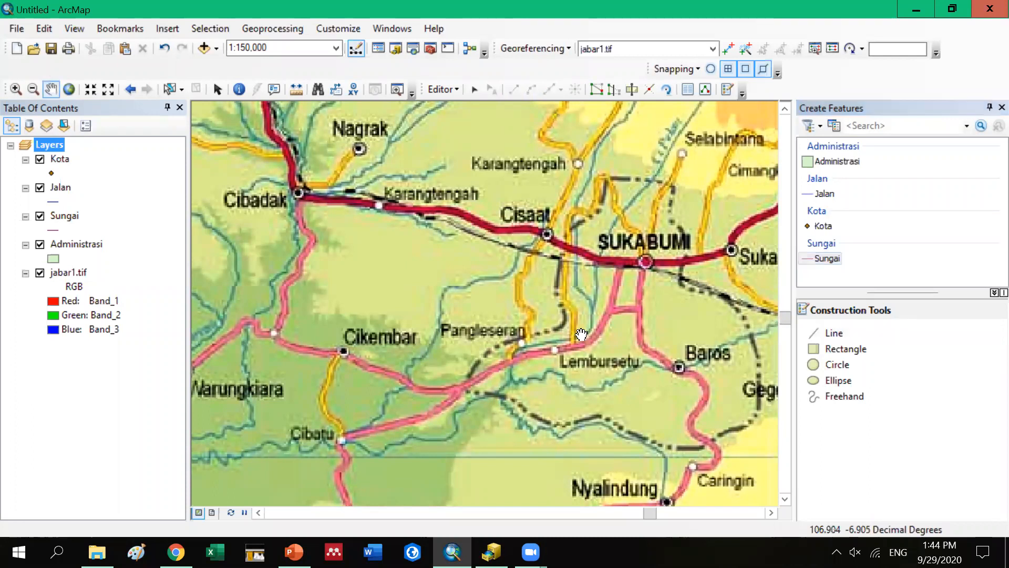
{"action": "key", "text": "Up"}
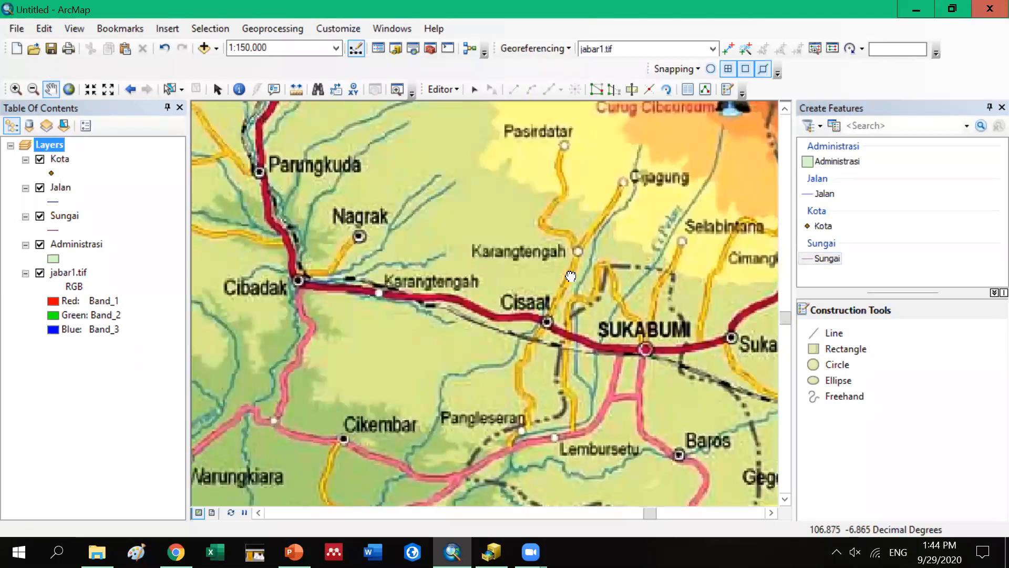
{"action": "left_click_drag", "start_coordinate": [601, 293], "coordinate": [573, 229]}
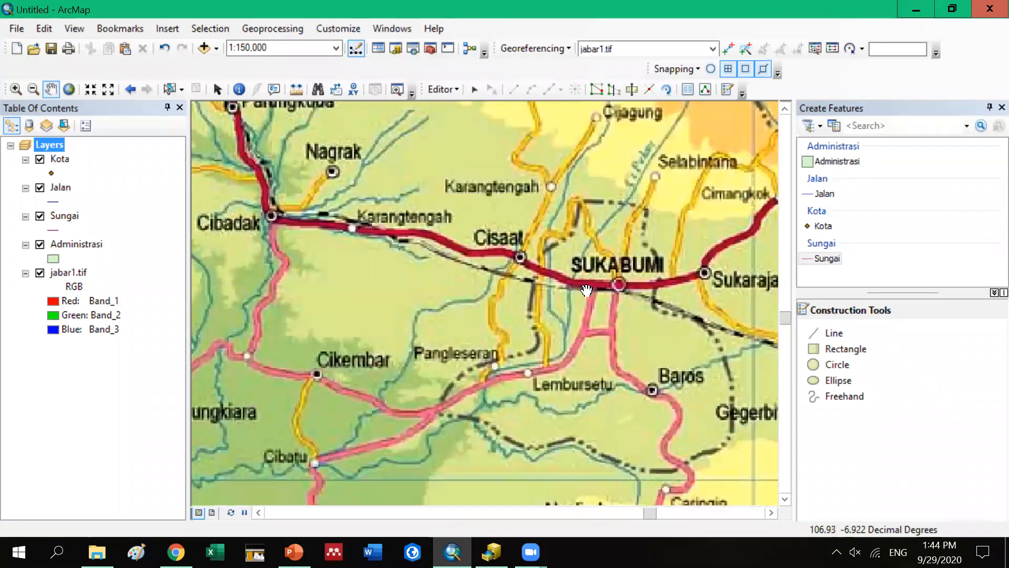
{"action": "scroll", "coordinate": [551, 288], "scroll_direction": "down", "scroll_amount": 1}
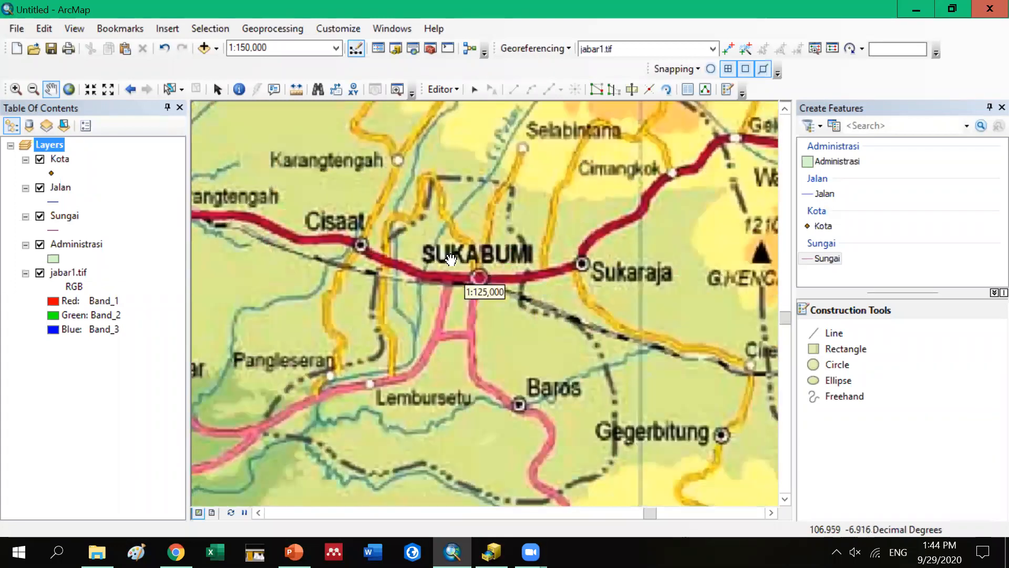
{"action": "scroll", "coordinate": [536, 284], "scroll_direction": "up", "scroll_amount": 2}
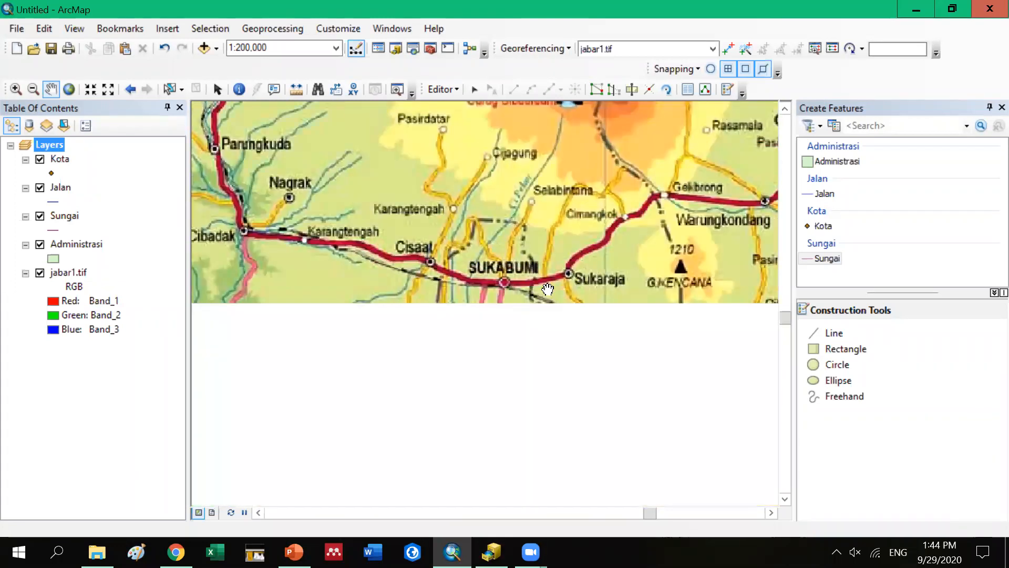
{"action": "scroll", "coordinate": [495, 270], "scroll_direction": "up", "scroll_amount": 1}
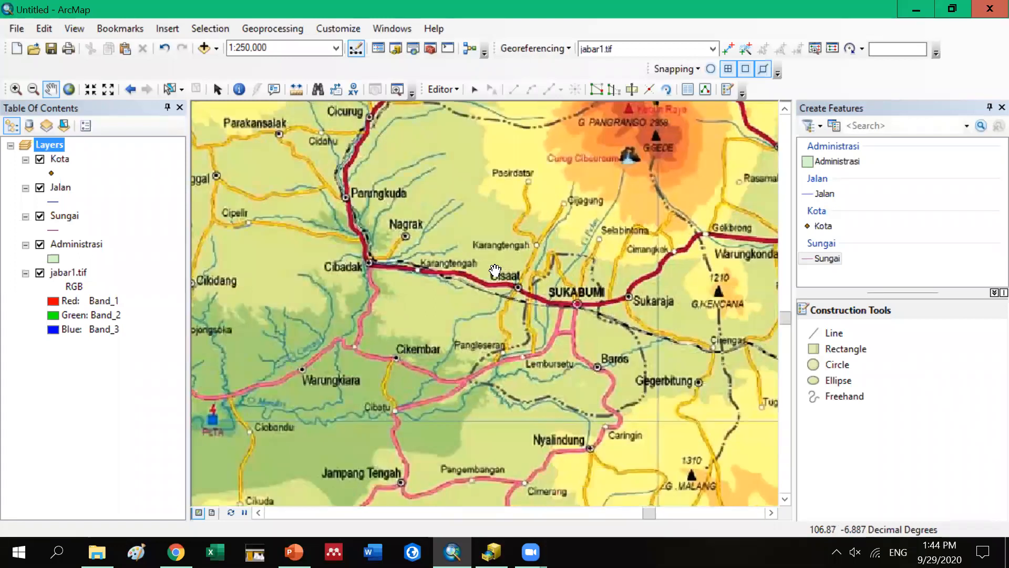
{"action": "scroll", "coordinate": [495, 270], "scroll_direction": "down", "scroll_amount": 1}
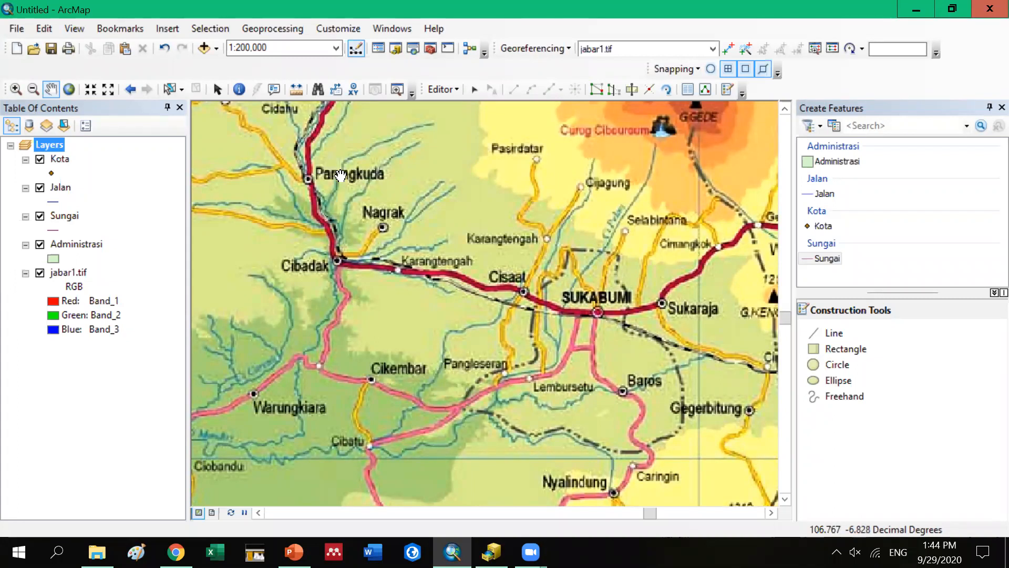
{"action": "left_click_drag", "start_coordinate": [379, 223], "coordinate": [393, 262]}
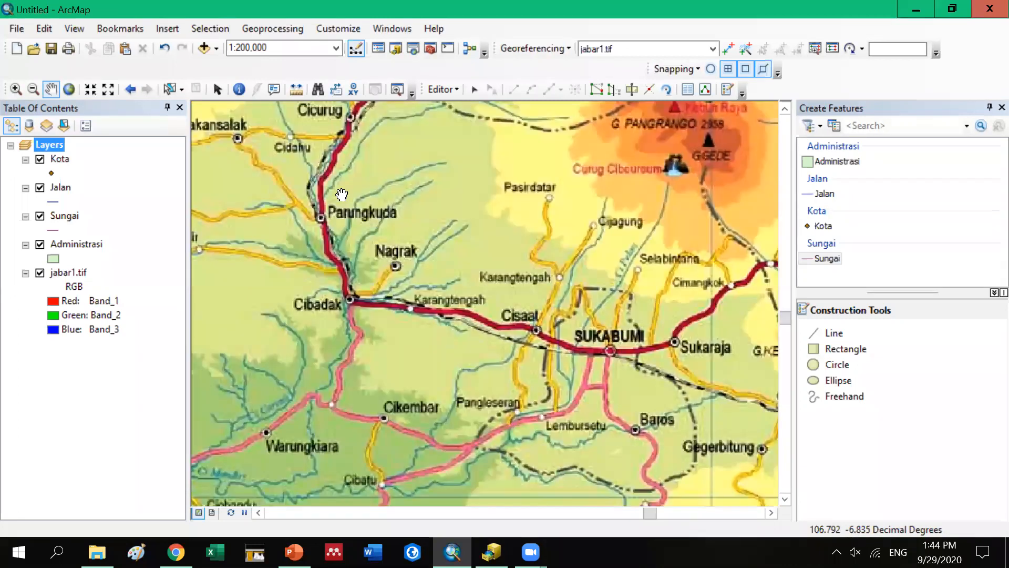
{"action": "scroll", "coordinate": [389, 188], "scroll_direction": "up", "scroll_amount": 2}
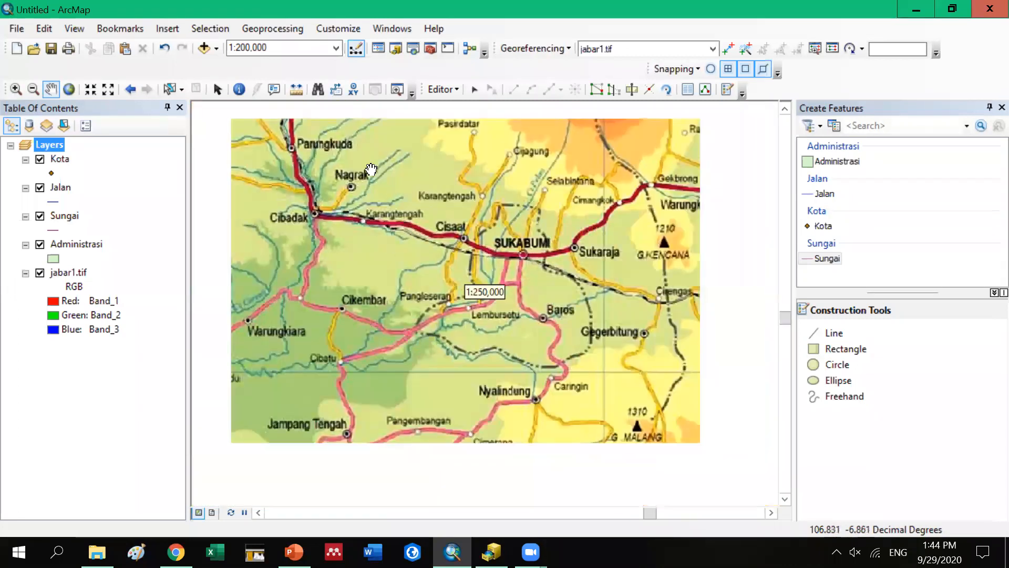
{"action": "scroll", "coordinate": [403, 237], "scroll_direction": "down", "scroll_amount": 1}
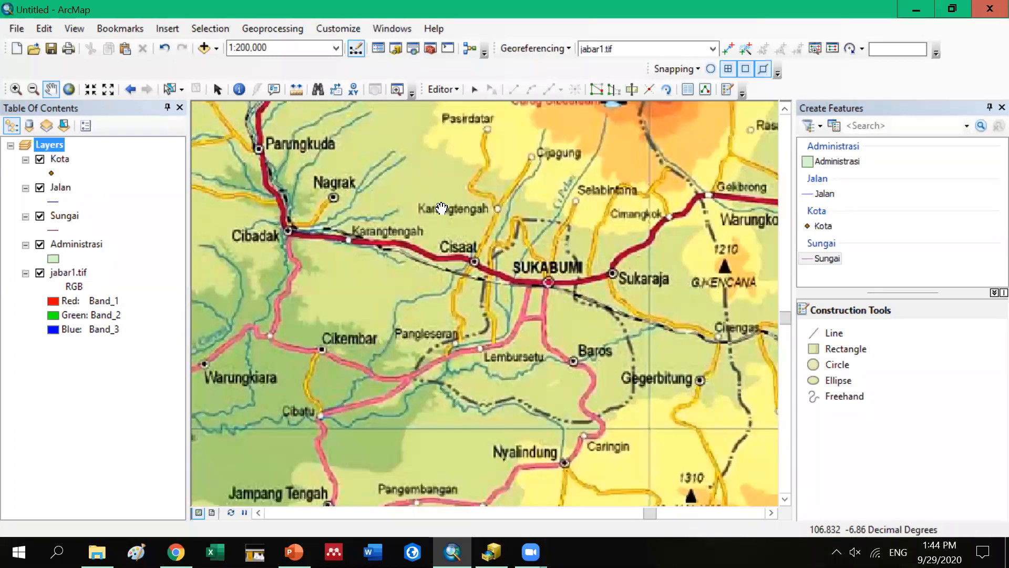
{"action": "left_click_drag", "start_coordinate": [413, 187], "coordinate": [423, 194]}
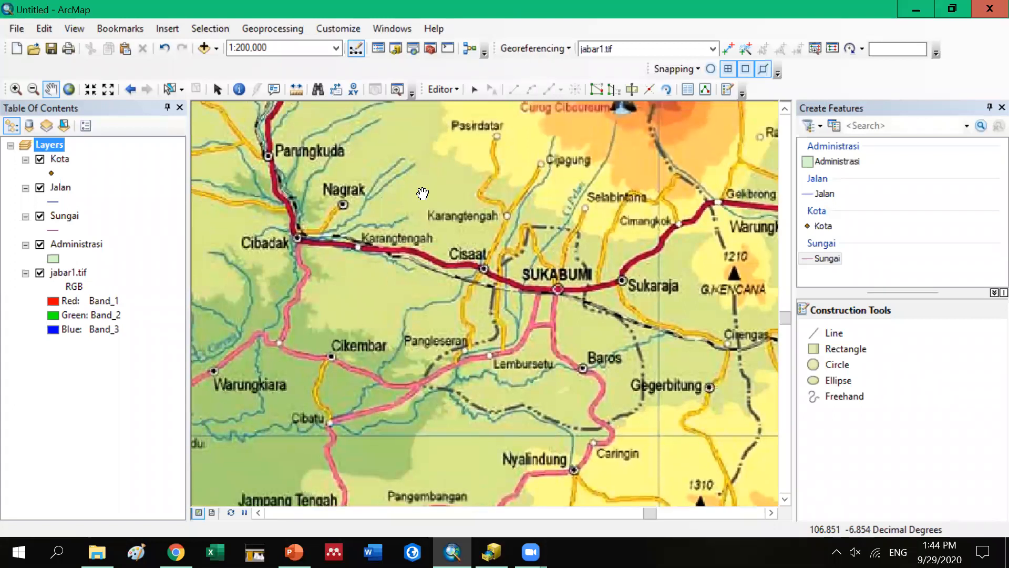
{"action": "scroll", "coordinate": [422, 194], "scroll_direction": "up", "scroll_amount": 1}
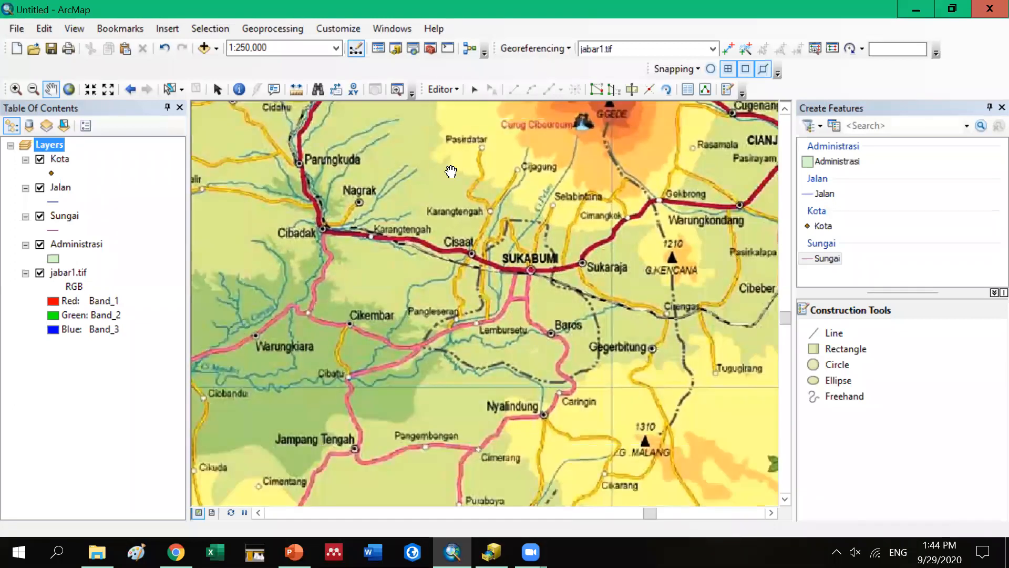
{"action": "scroll", "coordinate": [451, 171], "scroll_direction": "down", "scroll_amount": 1}
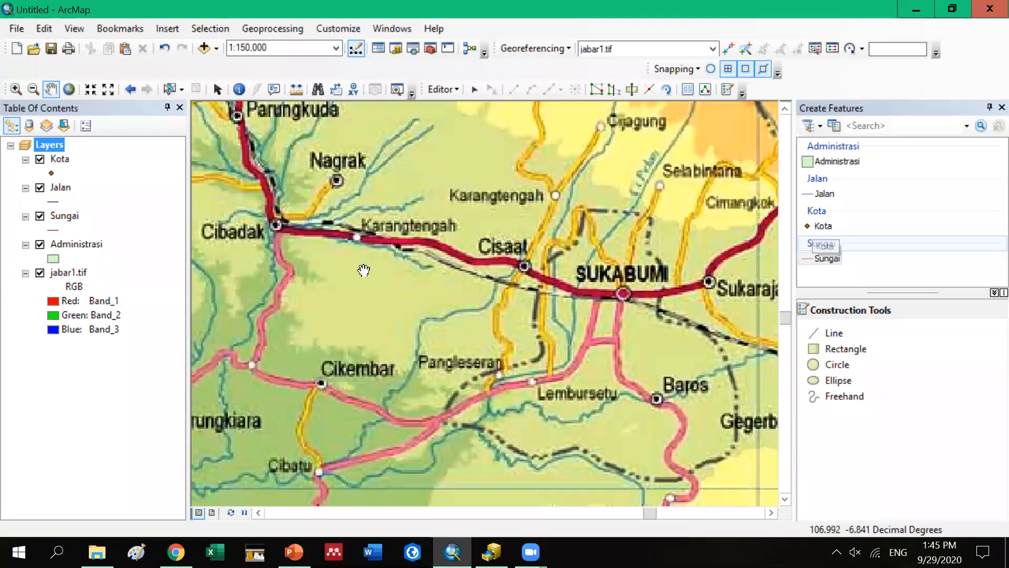
Activate the Kota template with the Point construction tool over the map area from Cicurug to Sukabumi at 1:150,000
{"action": "left_click", "coordinate": [821, 226]}
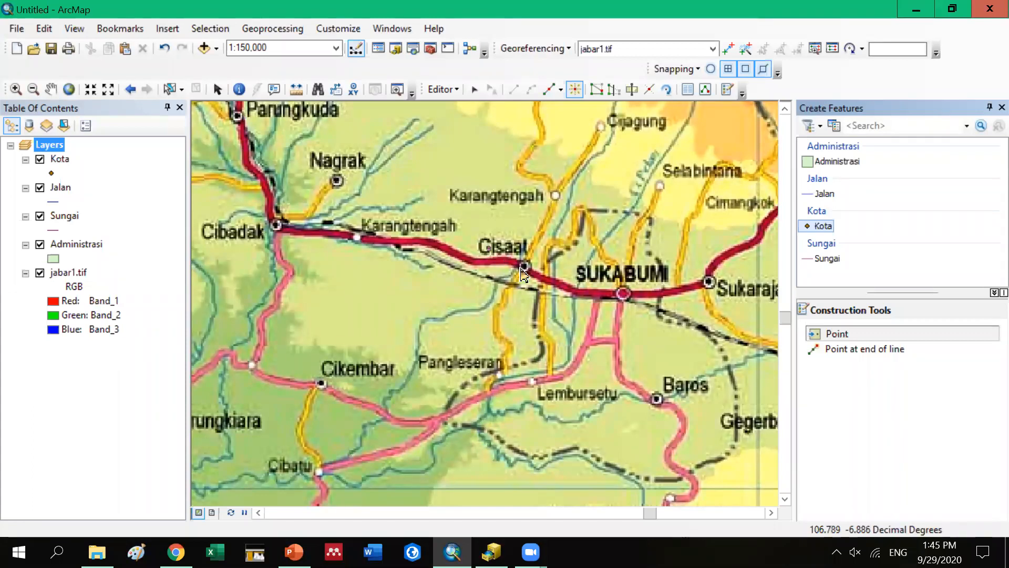
{"action": "left_click", "coordinate": [637, 293]}
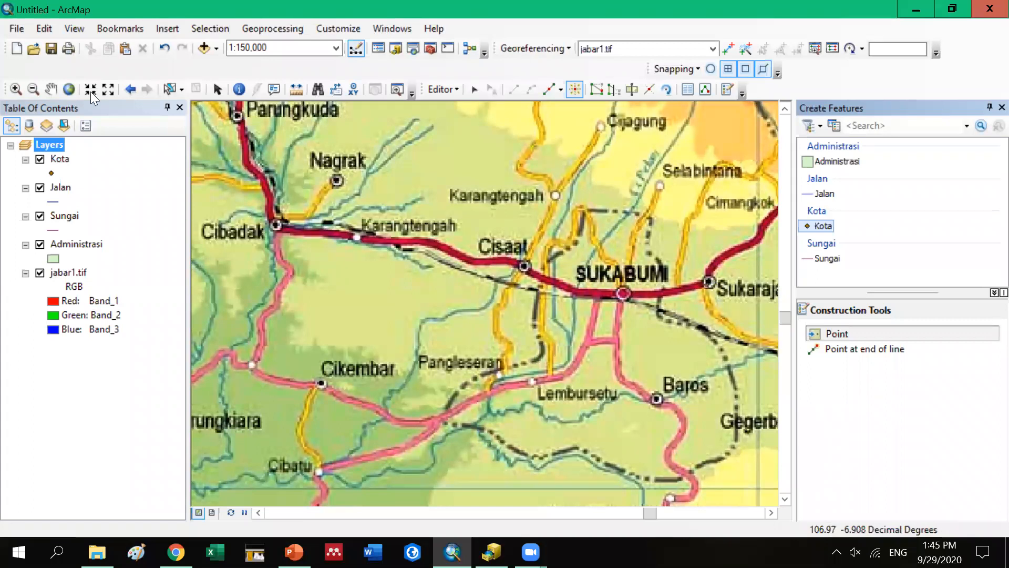
{"action": "left_click", "coordinate": [51, 89]}
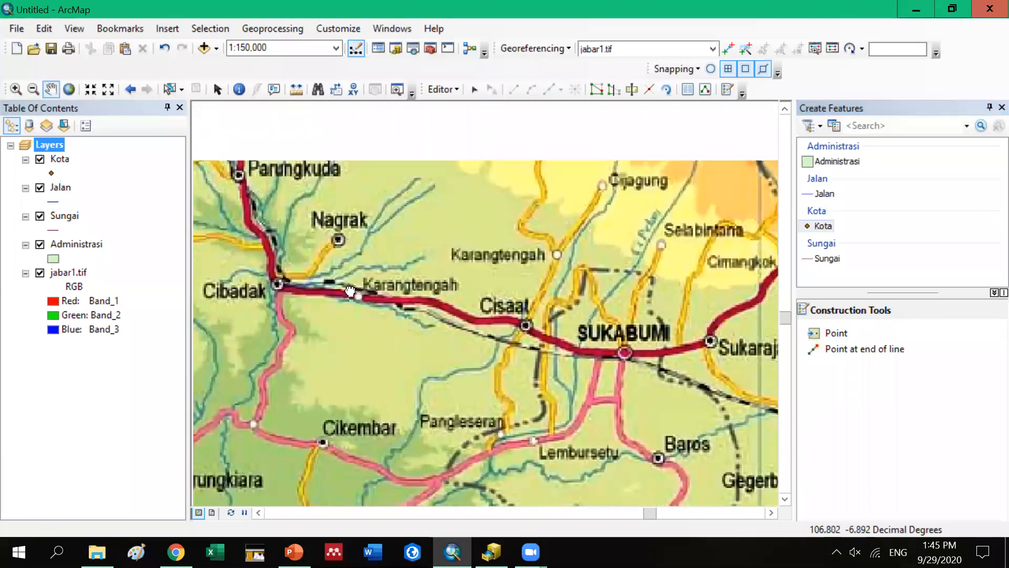
{"action": "left_click_drag", "start_coordinate": [347, 146], "coordinate": [350, 291]}
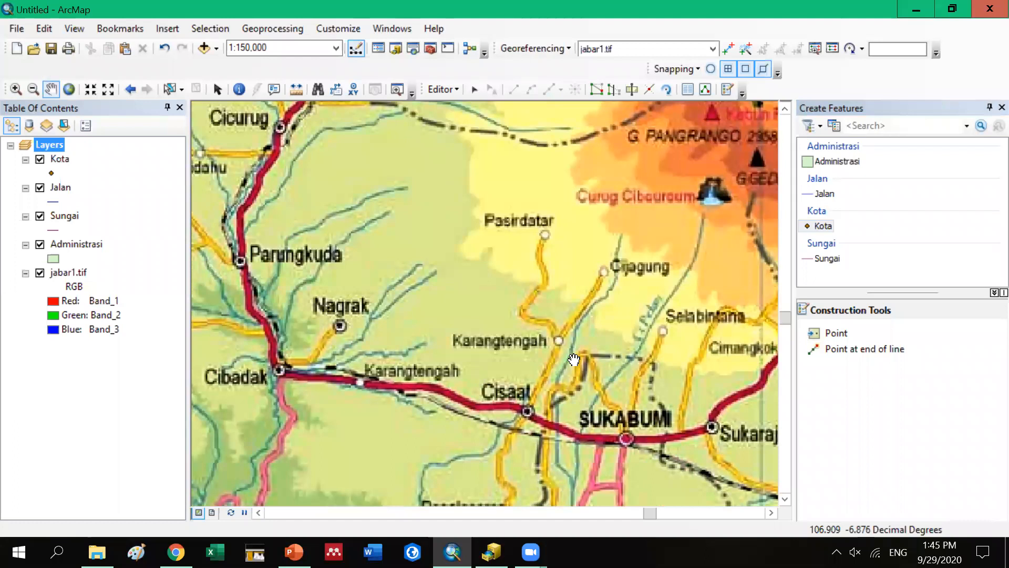
{"action": "scroll", "coordinate": [527, 316], "scroll_direction": "down", "scroll_amount": 2}
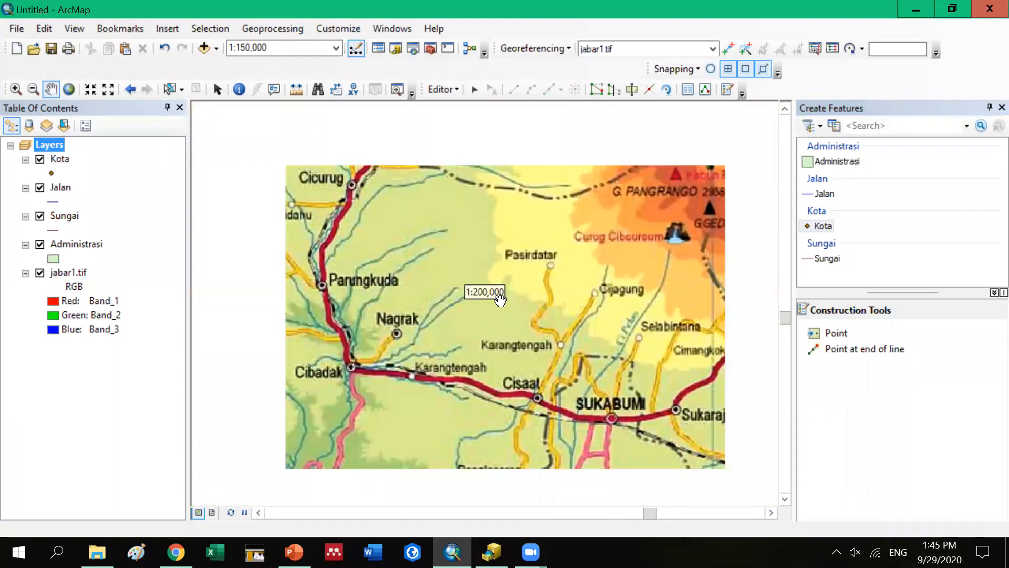
{"action": "scroll", "coordinate": [559, 284], "scroll_direction": "up", "scroll_amount": 1}
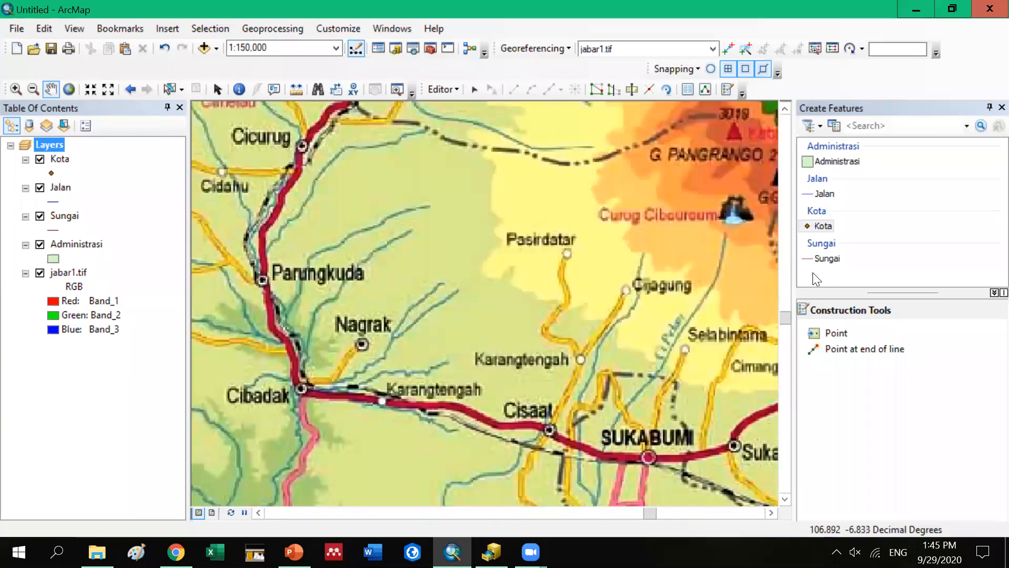
{"action": "left_click", "coordinate": [825, 225]}
{"action": "left_click", "coordinate": [843, 333]}
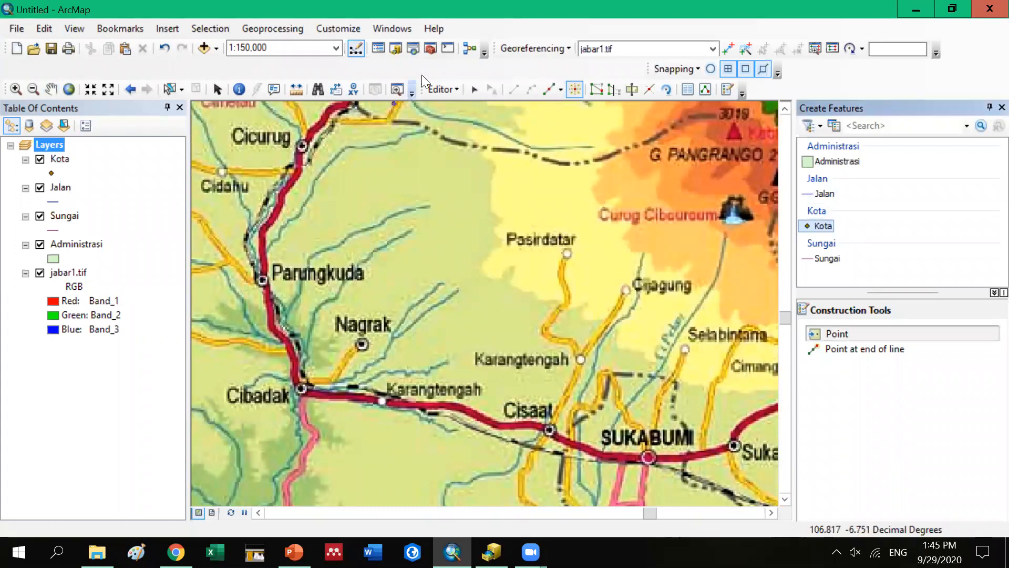
Place a trial Kota point on the Cicurug town symbol and undo it
{"action": "left_click", "coordinate": [444, 89]}
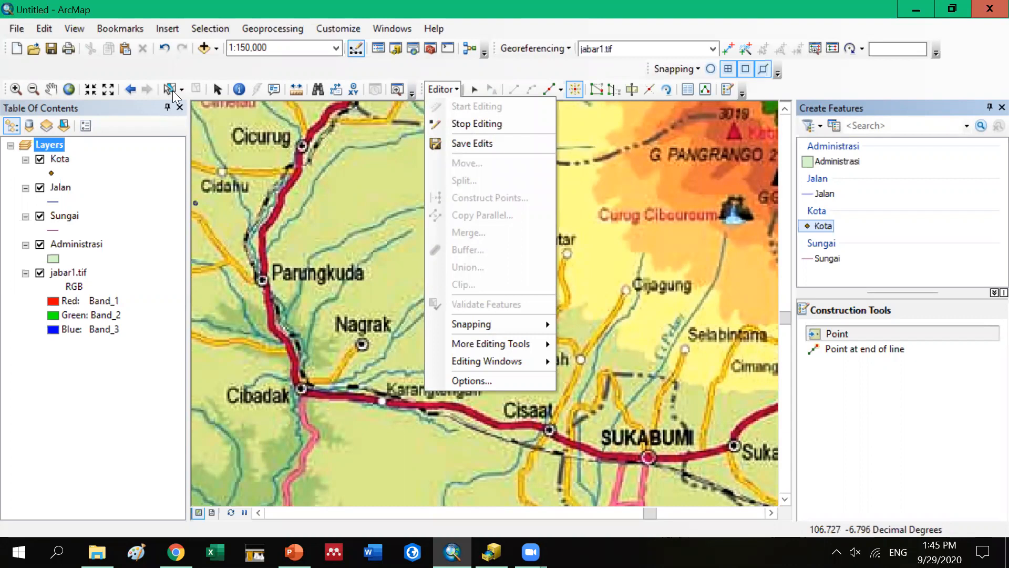
{"action": "left_click", "coordinate": [303, 152]}
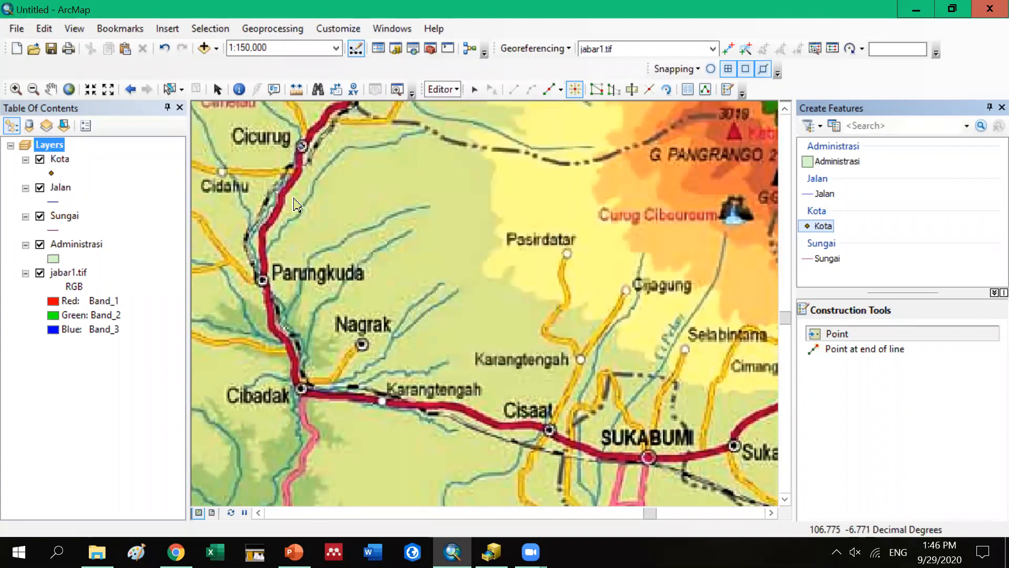
{"action": "left_click", "coordinate": [302, 147]}
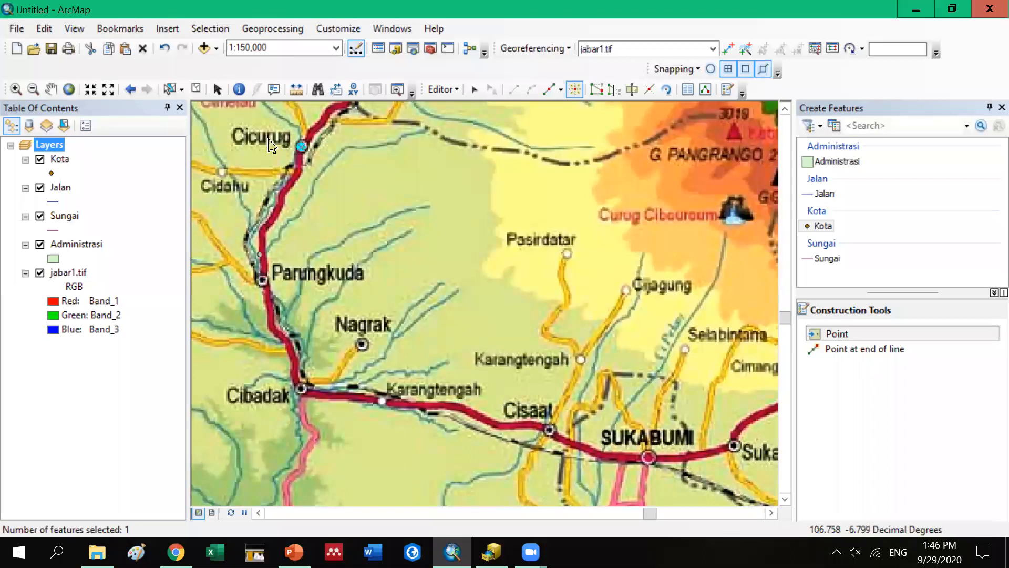
{"action": "left_click", "coordinate": [288, 280]}
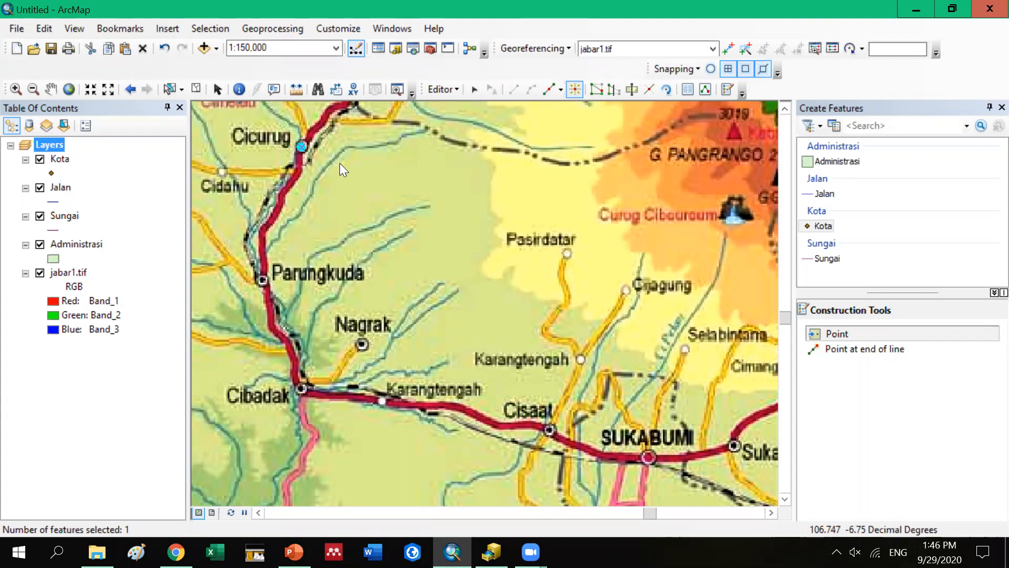
{"action": "key", "text": "ctrl+z"}
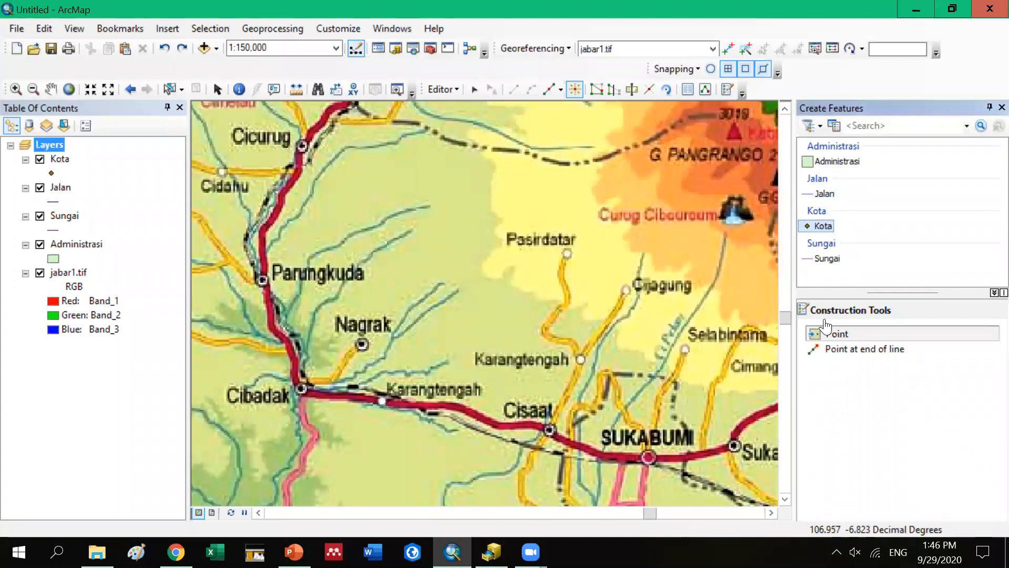
Place Kota points on Cicurug, Parungkuda, Cibadak, Nagrak, Cisaat, Sukabumi and Sukaraja, and hide the jabar1.tif layer
{"action": "left_click", "coordinate": [455, 89]}
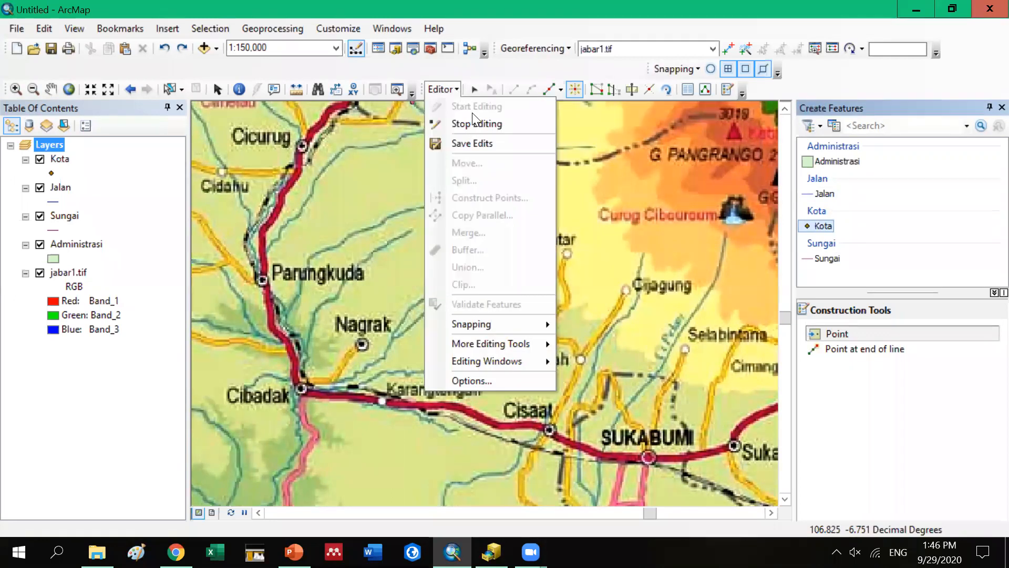
{"action": "left_click", "coordinate": [619, 94]}
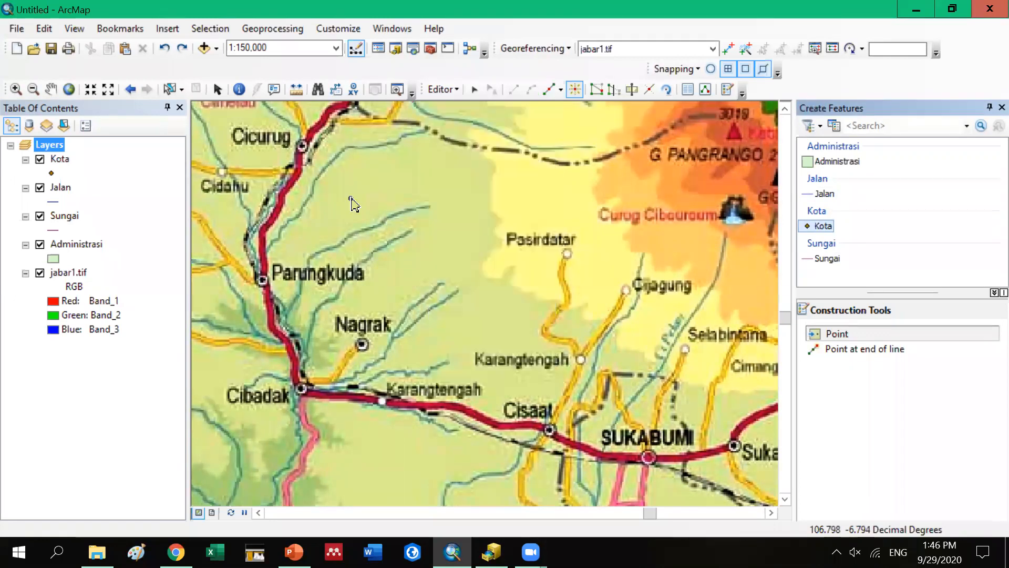
{"action": "left_click", "coordinate": [301, 151]}
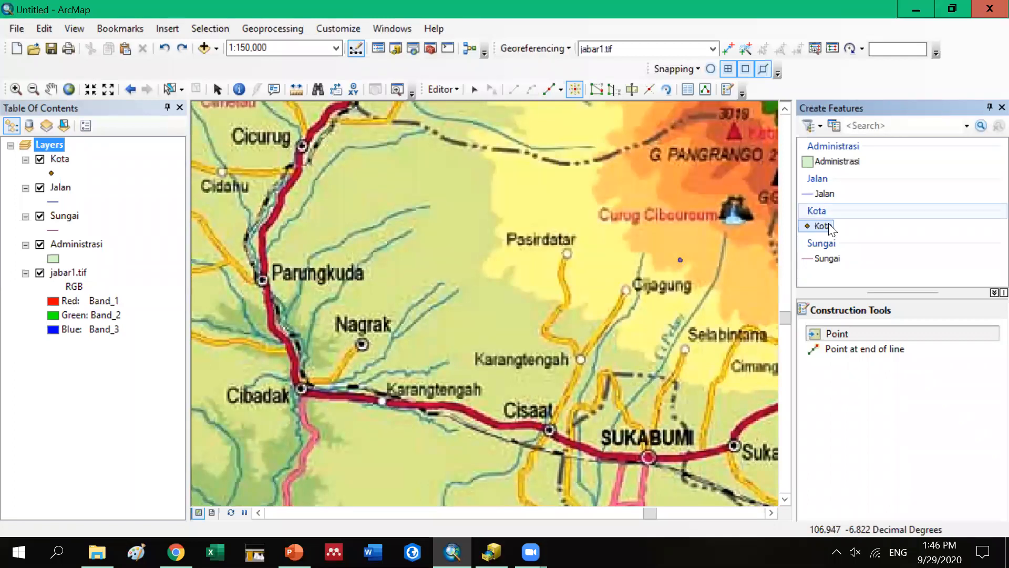
{"action": "left_click", "coordinate": [513, 228]}
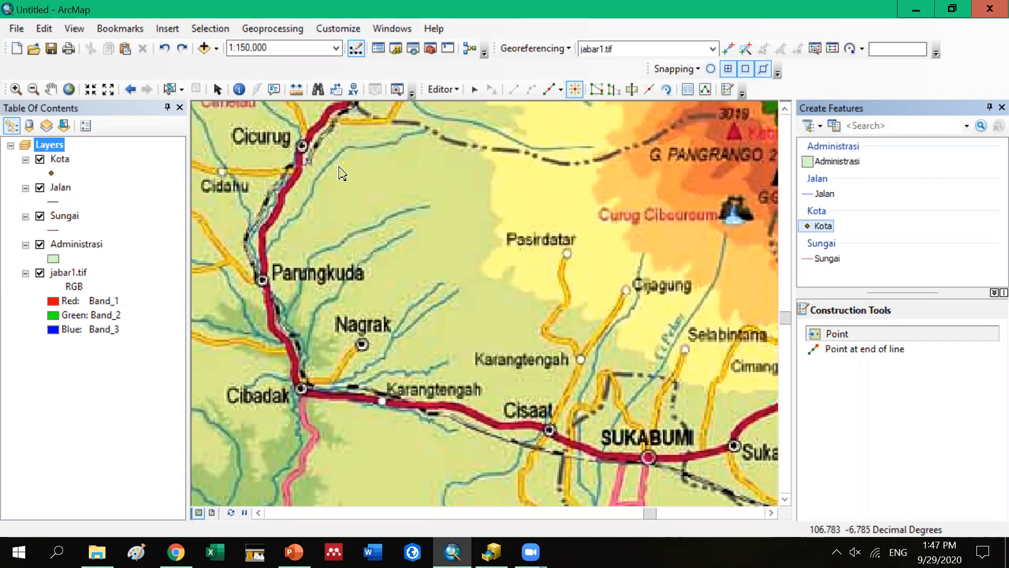
{"action": "left_click", "coordinate": [315, 236]}
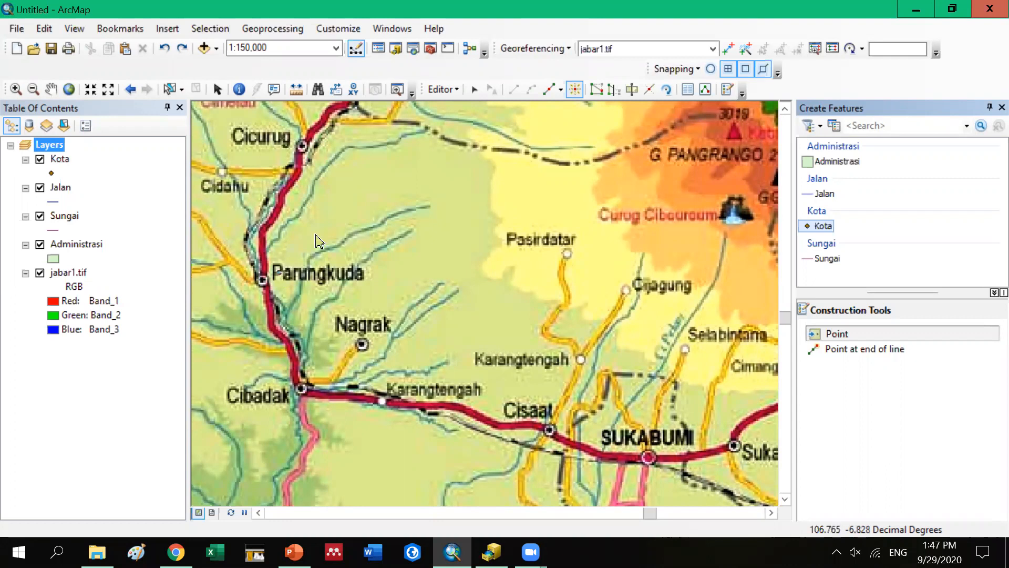
{"action": "left_click", "coordinate": [304, 146]}
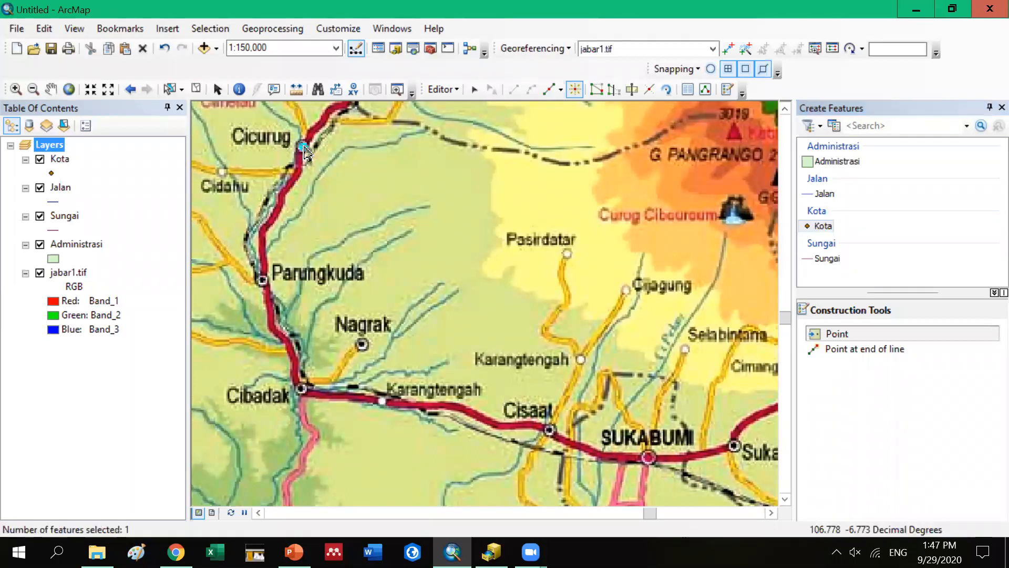
{"action": "left_click", "coordinate": [263, 281]}
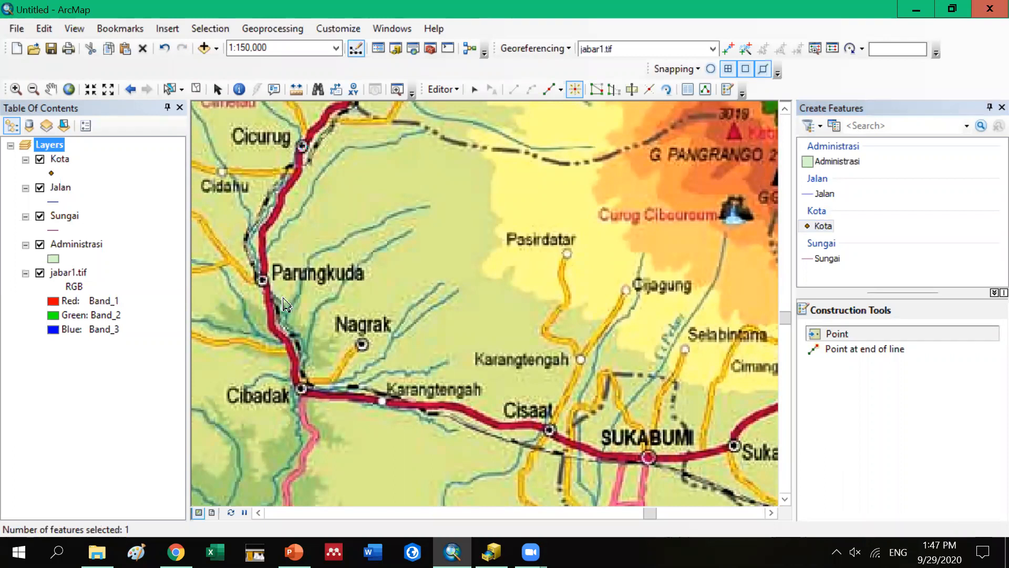
{"action": "left_click", "coordinate": [302, 390]}
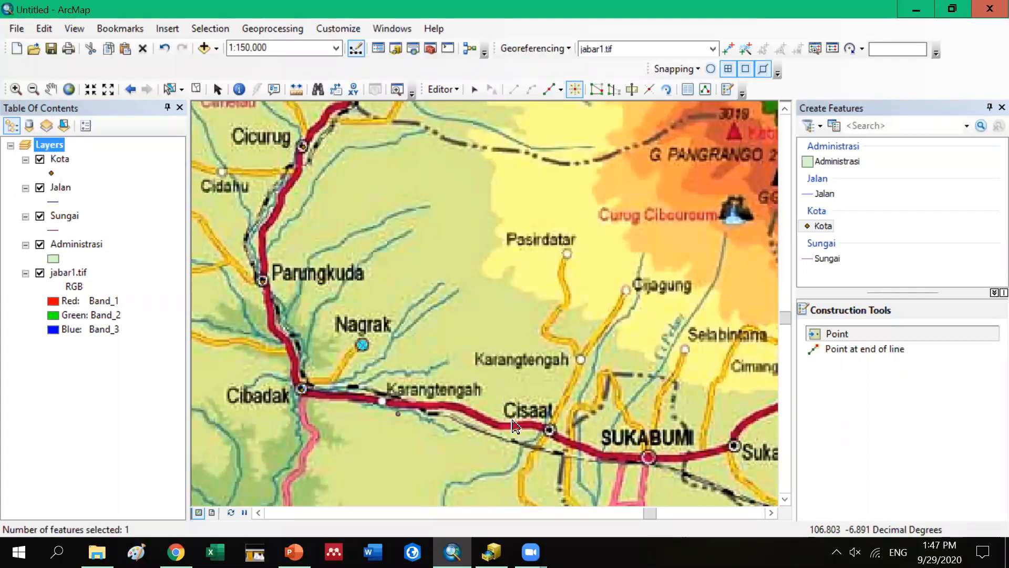
{"action": "left_click", "coordinate": [550, 434]}
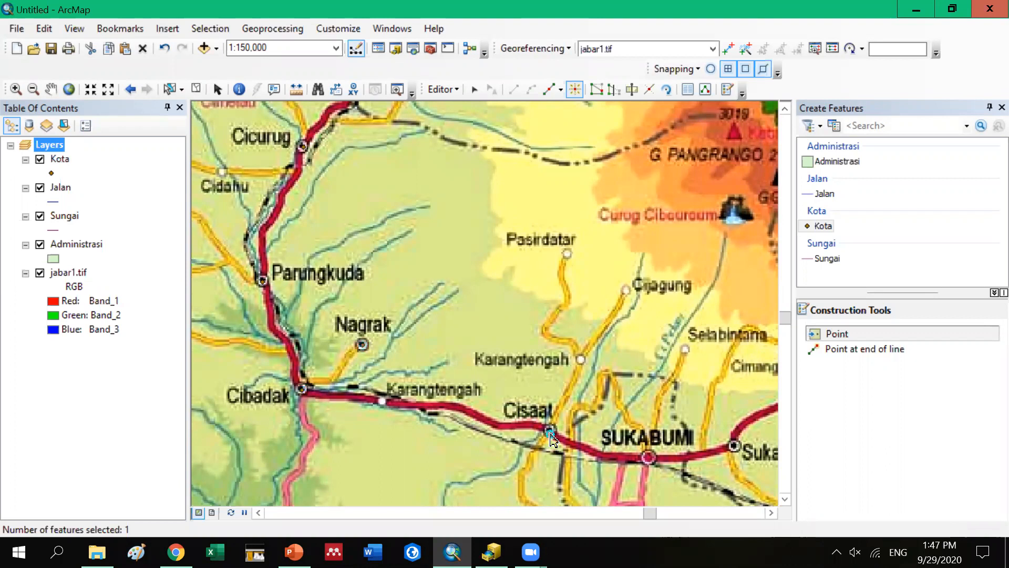
{"action": "left_click", "coordinate": [648, 458]}
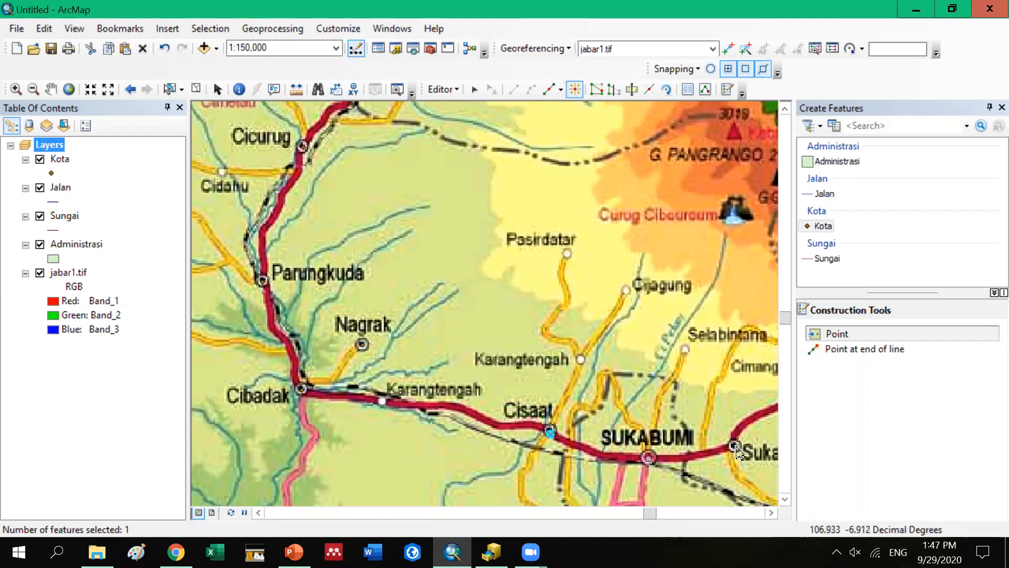
{"action": "left_click", "coordinate": [736, 446]}
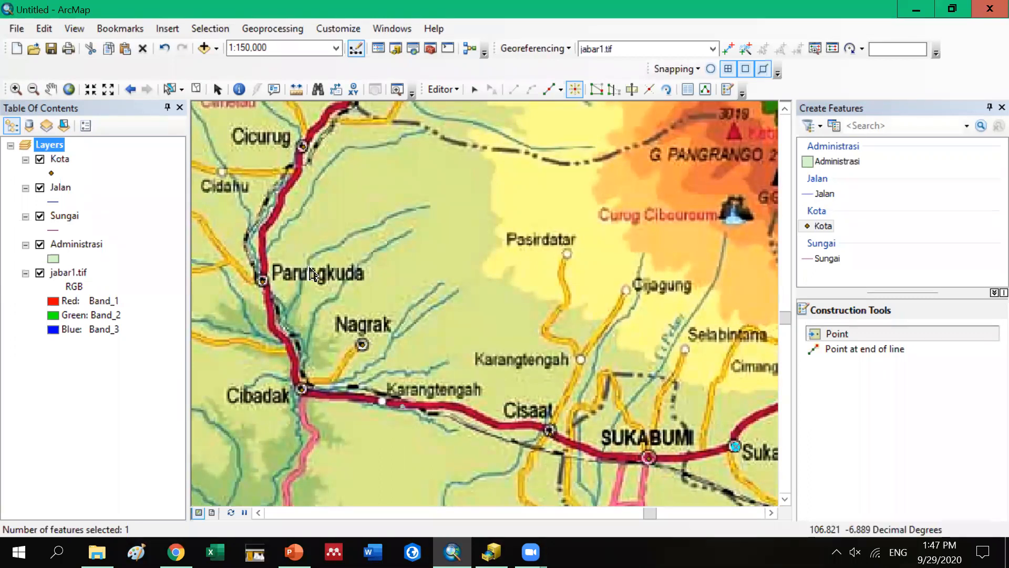
{"action": "left_click", "coordinate": [737, 403]}
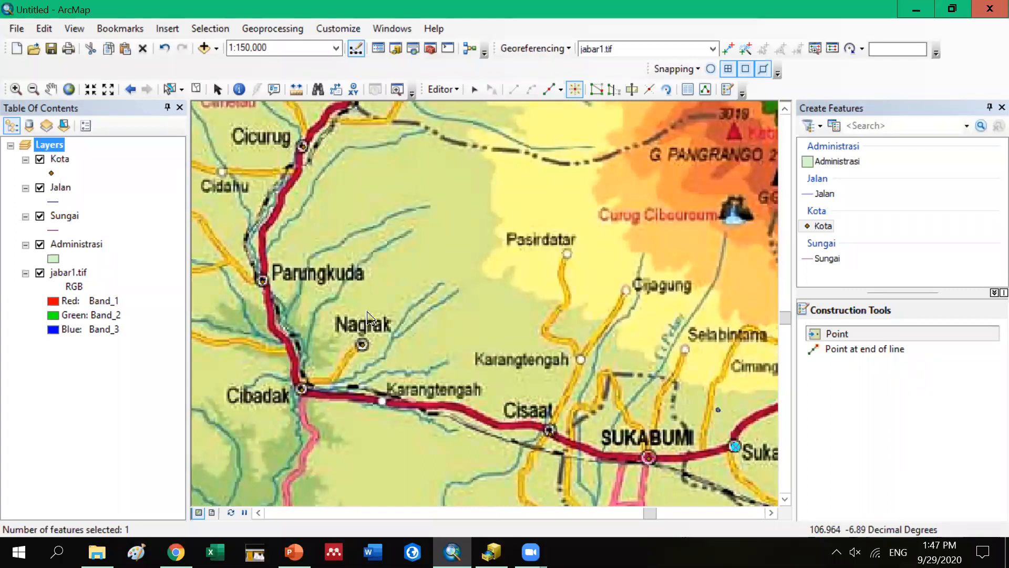
{"action": "left_click", "coordinate": [39, 272]}
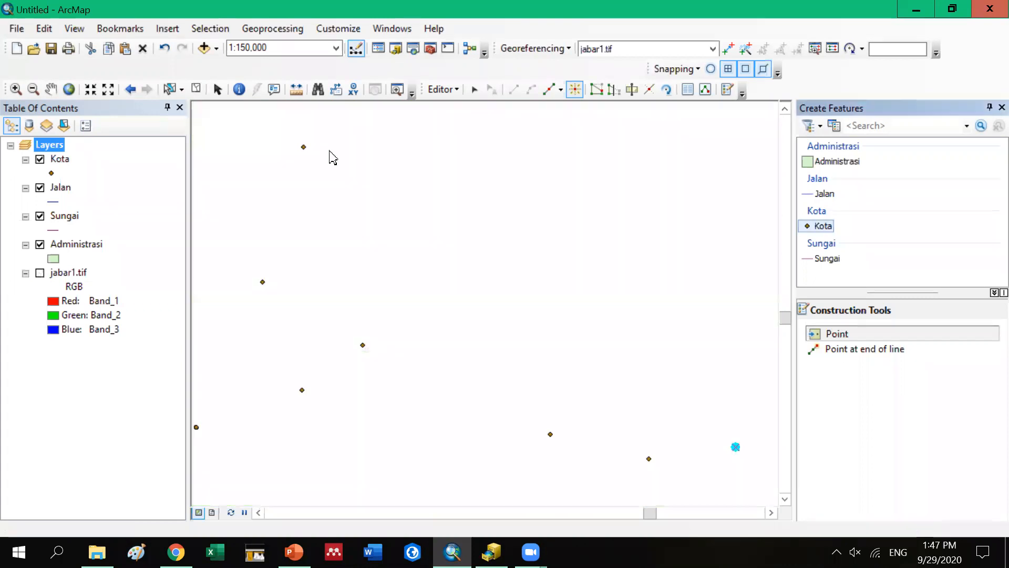
{"action": "left_click", "coordinate": [310, 154]}
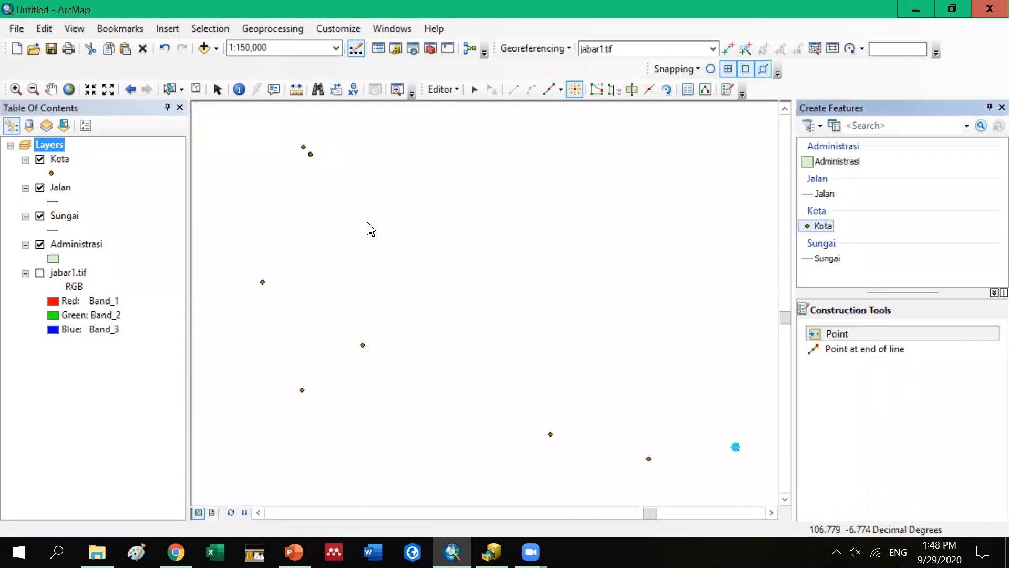
{"action": "key", "text": "ctrl+z"}
{"action": "left_click", "coordinate": [299, 365]}
{"action": "key", "text": "ctrl+z"}
{"action": "left_click", "coordinate": [474, 422]}
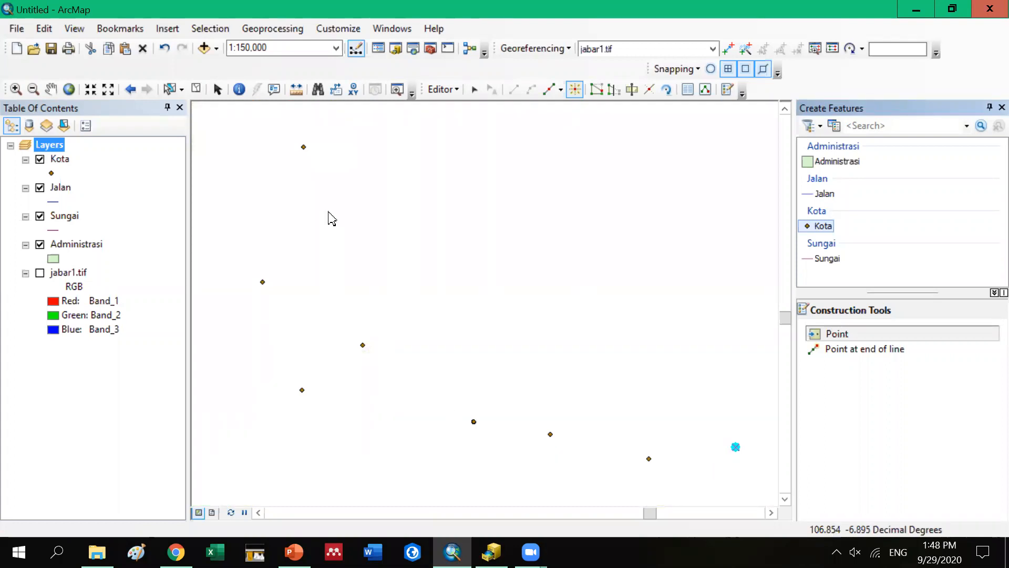
{"action": "key", "text": "ctrl+z"}
{"action": "left_click", "coordinate": [319, 157]}
{"action": "key", "text": "ctrl+z"}
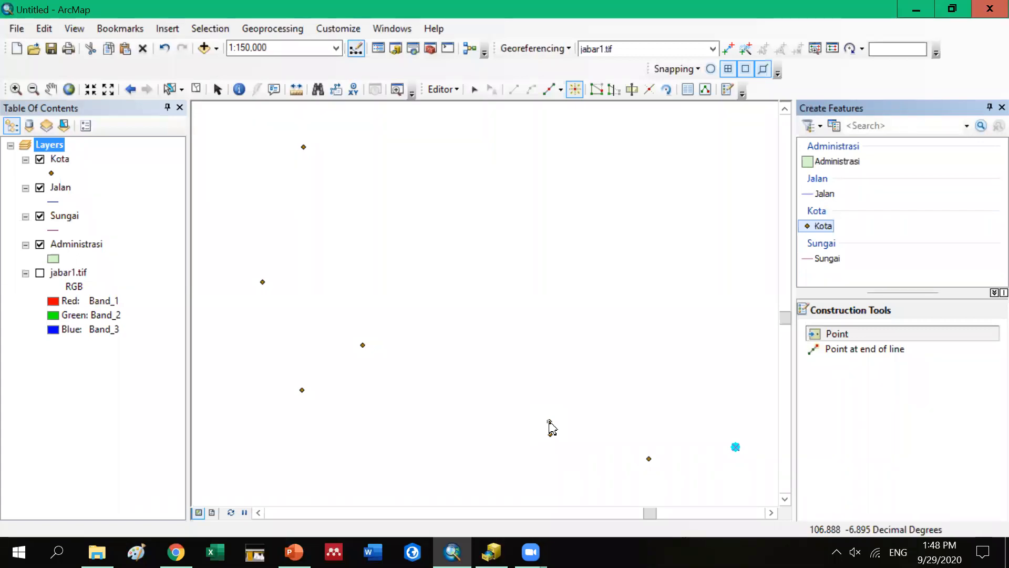
{"action": "key", "text": "ctrl+z"}
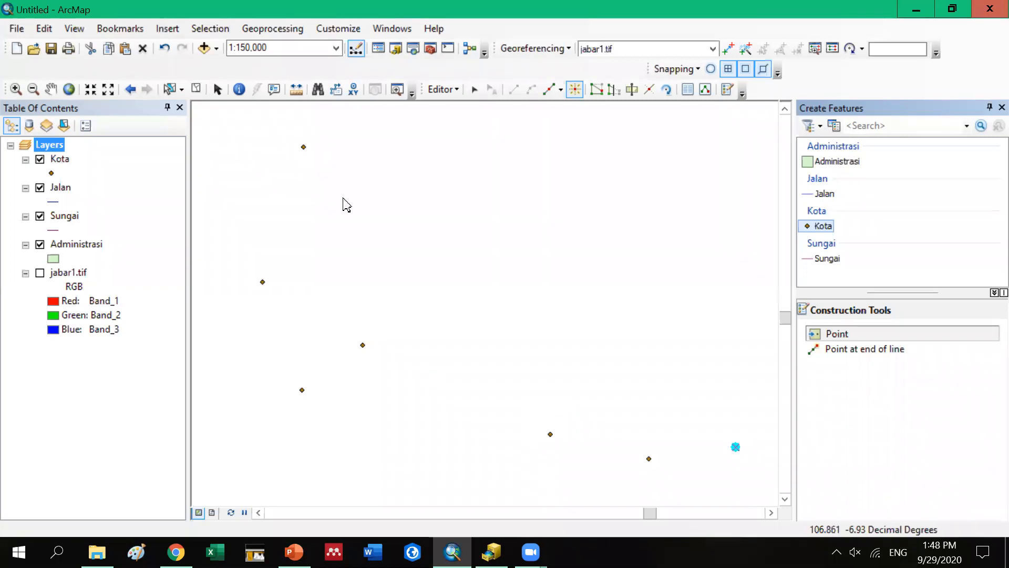
{"action": "left_click", "coordinate": [343, 199]}
{"action": "key", "text": "ctrl+z"}
{"action": "left_click", "coordinate": [245, 248]}
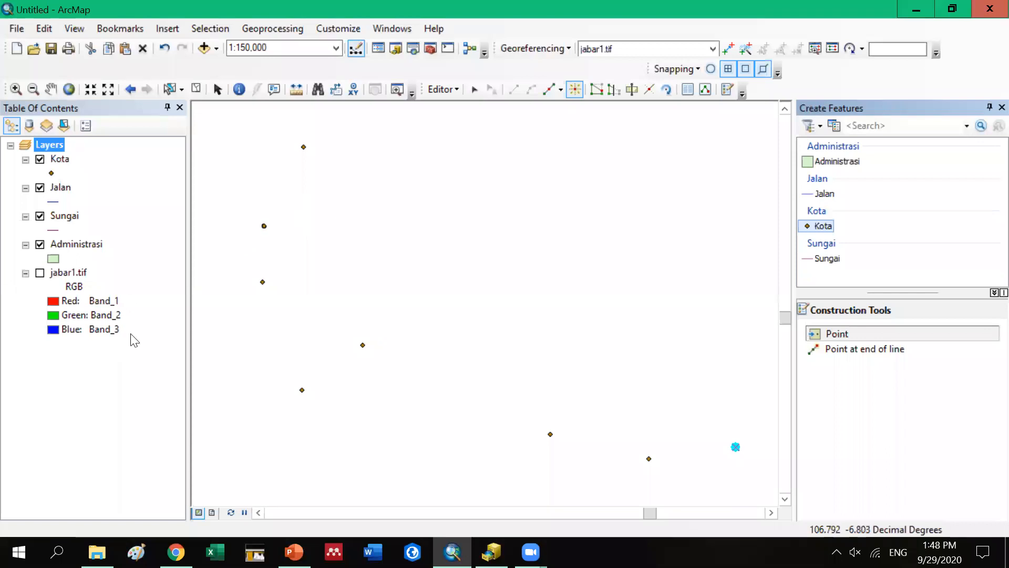
{"action": "left_click_drag", "start_coordinate": [264, 226], "coordinate": [336, 274]}
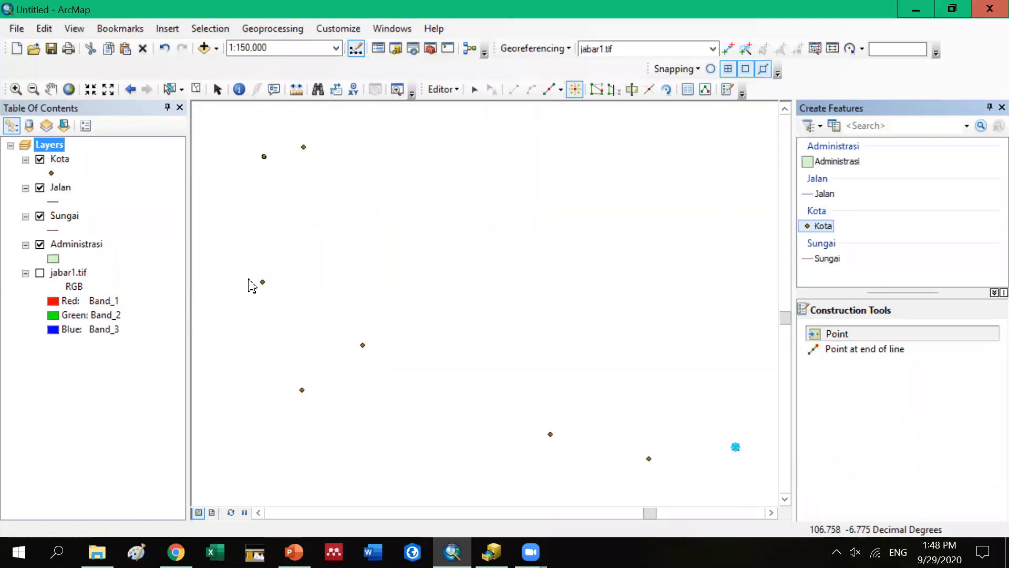
{"action": "left_click", "coordinate": [246, 222]}
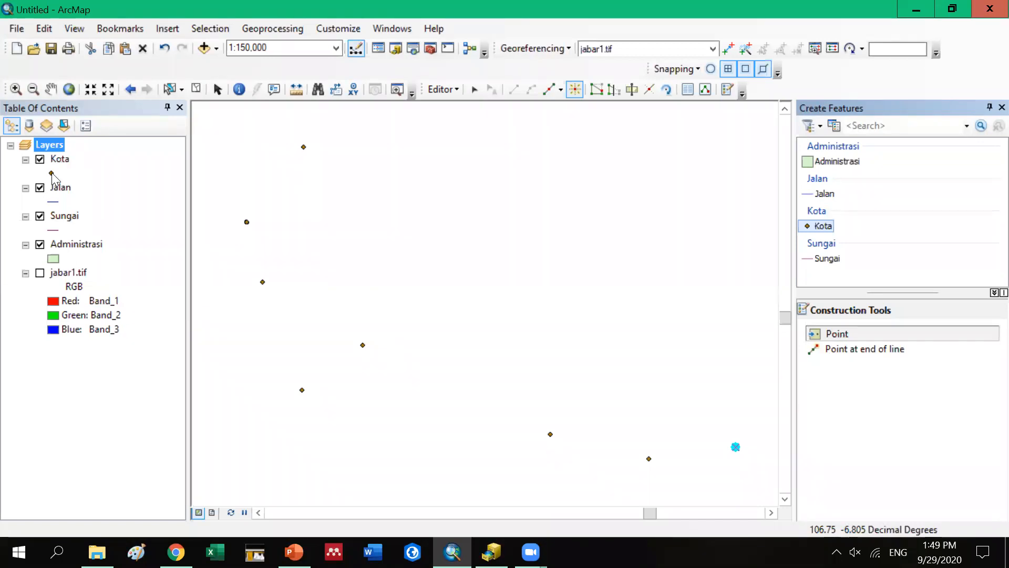
{"action": "key", "text": "ctrl+z"}
{"action": "left_click", "coordinate": [193, 259]}
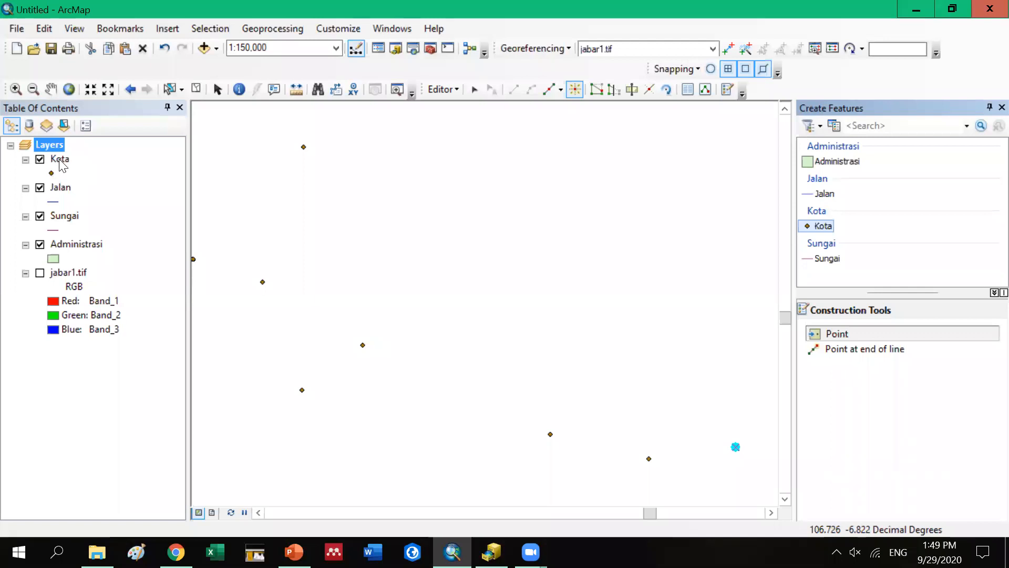
Open the Kota layer's symbology settings and move the properties dialog aside to uncover the map points
{"action": "left_click", "coordinate": [60, 160]}
{"action": "left_click", "coordinate": [60, 161]}
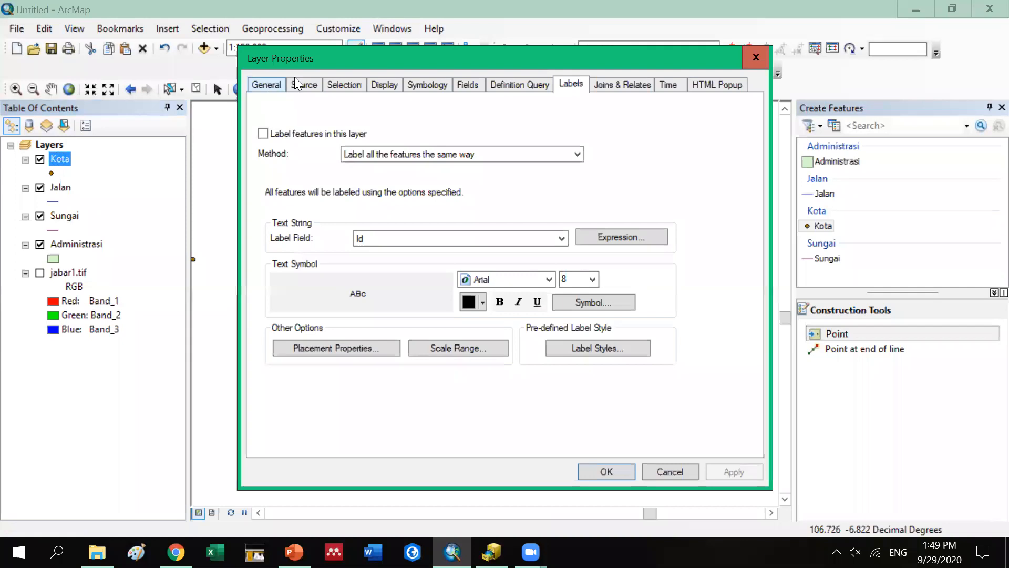
{"action": "left_click", "coordinate": [306, 86]}
{"action": "left_click", "coordinate": [344, 85]}
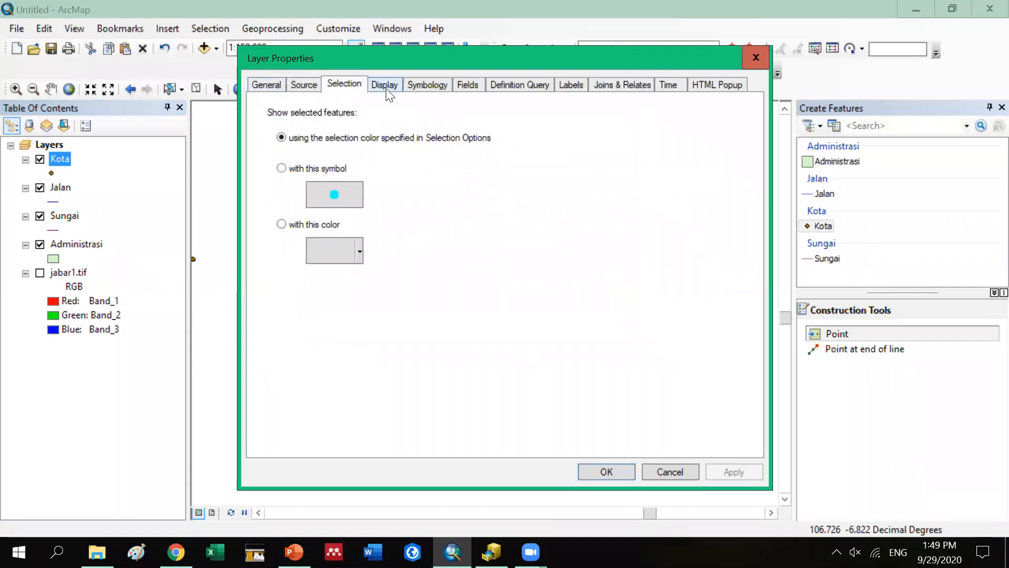
{"action": "left_click", "coordinate": [423, 85]}
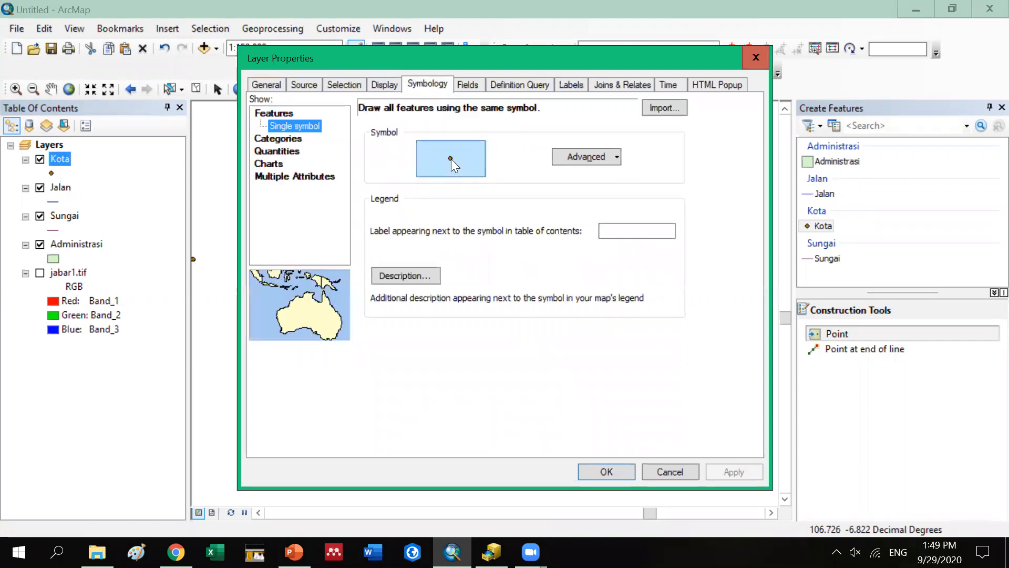
{"action": "left_click_drag", "start_coordinate": [710, 57], "coordinate": [868, 55]}
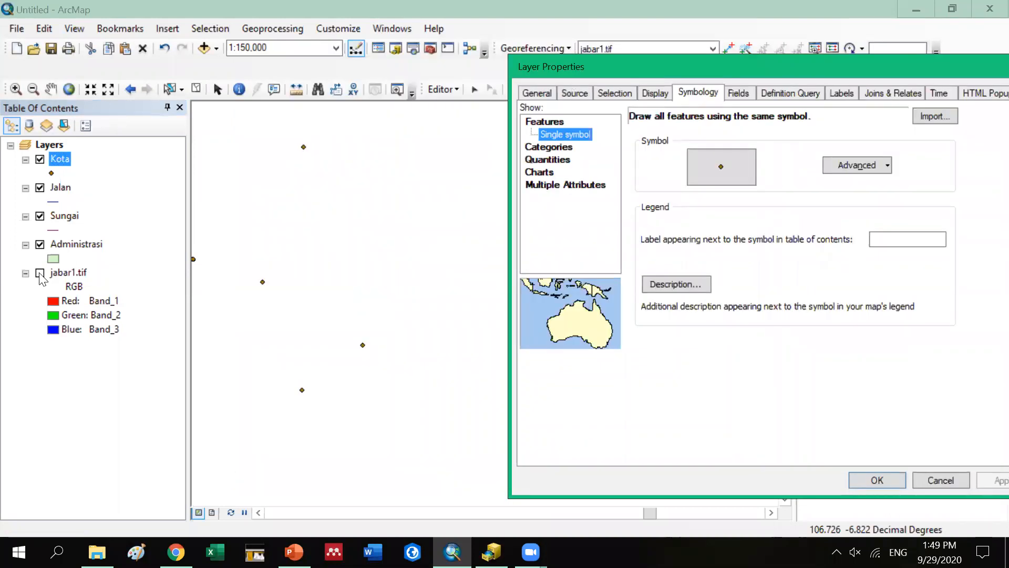
Choose the Octagon 3 marker as the single symbol for the Kota points
{"action": "left_click", "coordinate": [723, 176]}
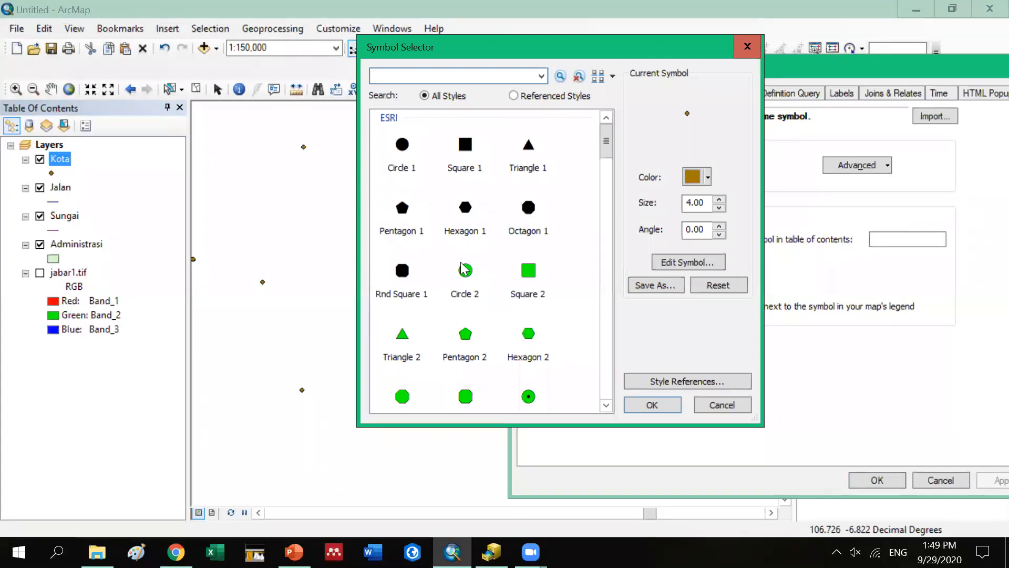
{"action": "scroll", "coordinate": [466, 270], "scroll_direction": "down", "scroll_amount": 3}
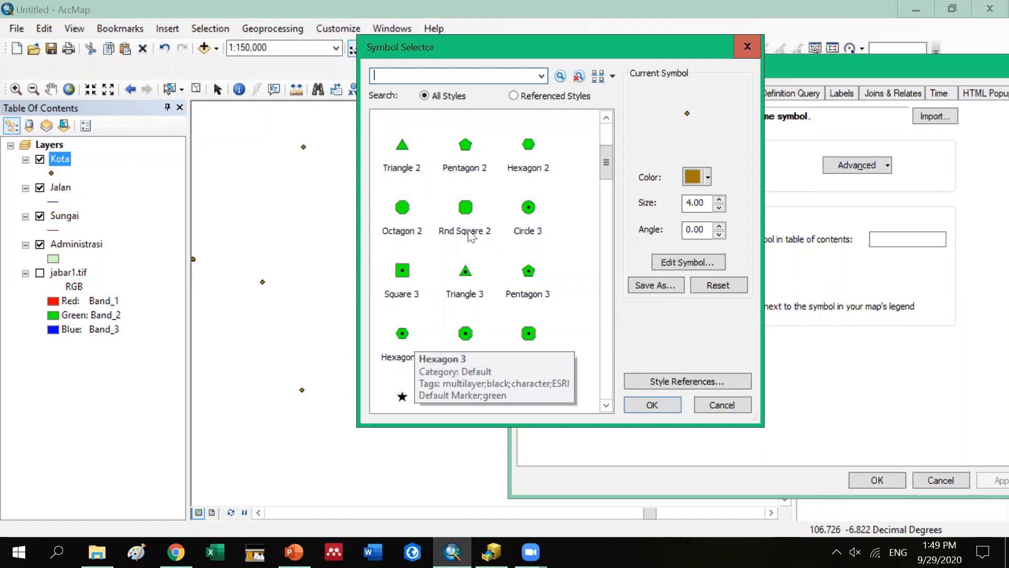
{"action": "scroll", "coordinate": [469, 235], "scroll_direction": "down", "scroll_amount": 2}
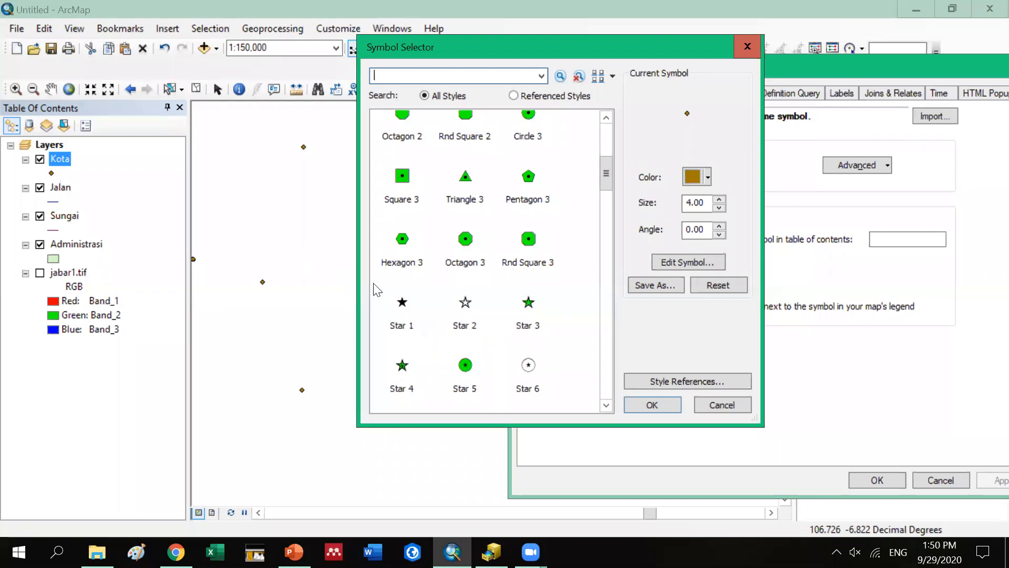
{"action": "left_click", "coordinate": [465, 242]}
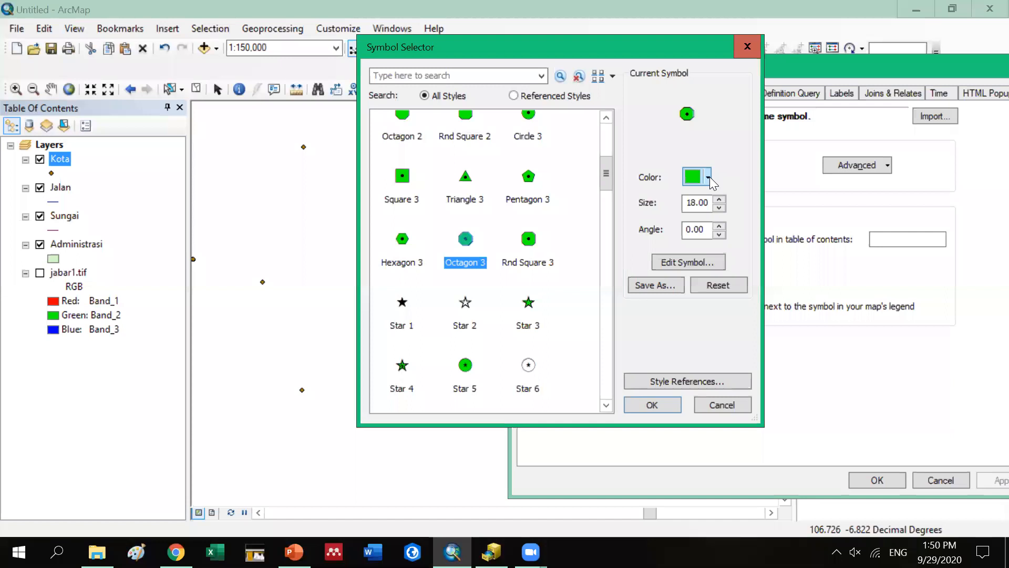
Colour the Octagon 3 marker white and apply the symbol to the Kota layer
{"action": "left_click", "coordinate": [708, 179]}
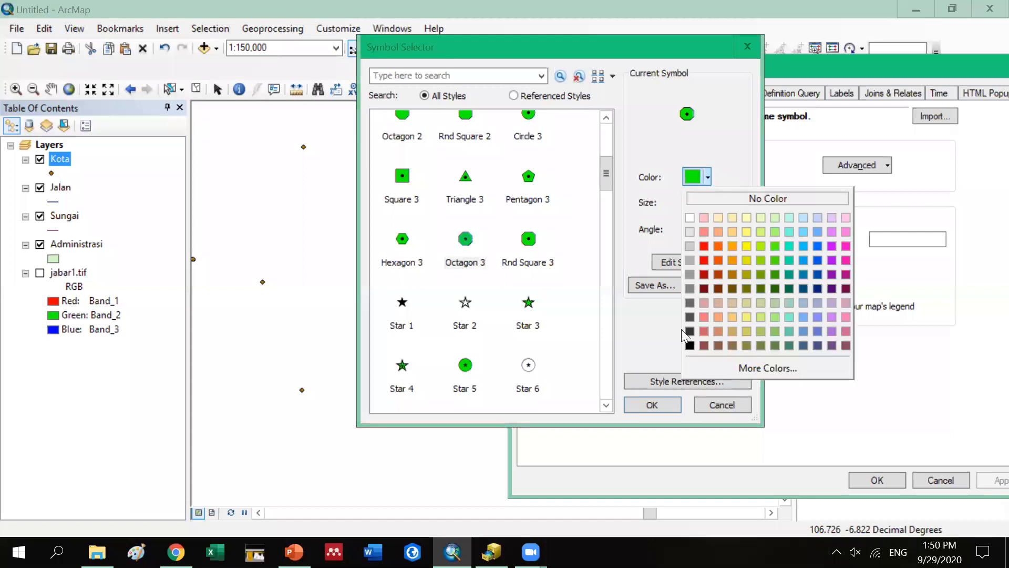
{"action": "left_click", "coordinate": [690, 345]}
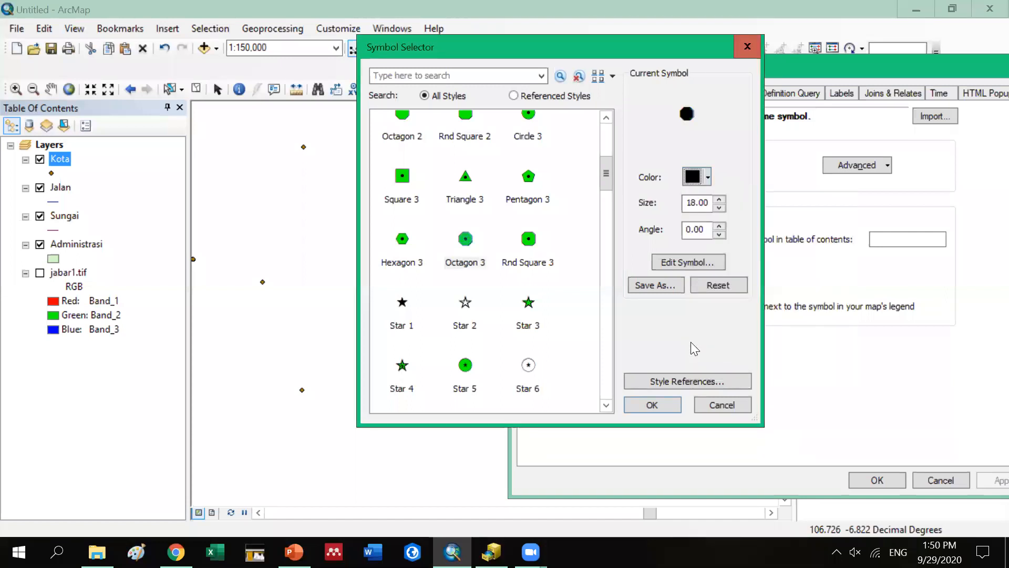
{"action": "left_click", "coordinate": [707, 177]}
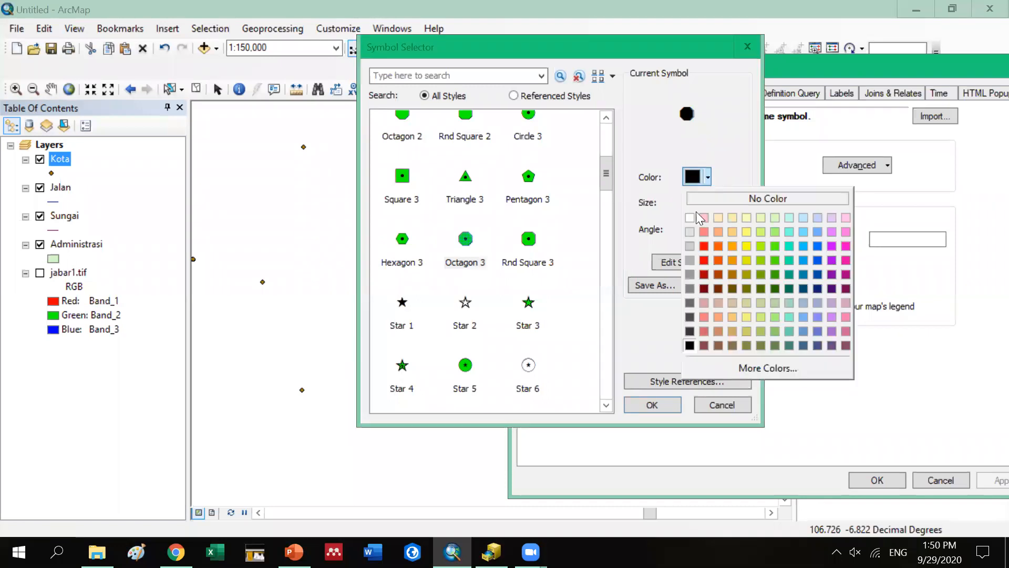
{"action": "left_click", "coordinate": [693, 216]}
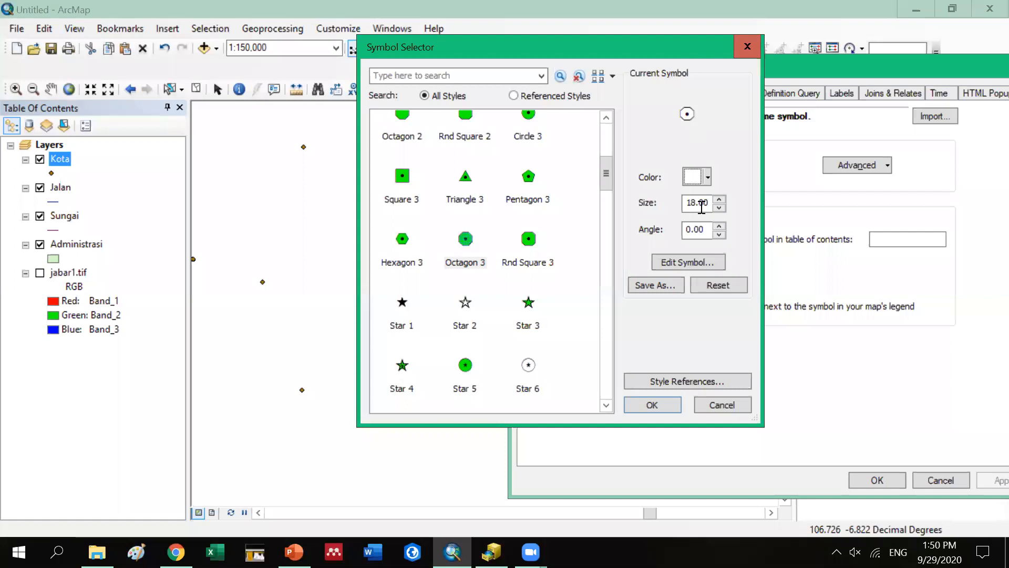
{"action": "left_click", "coordinate": [656, 405]}
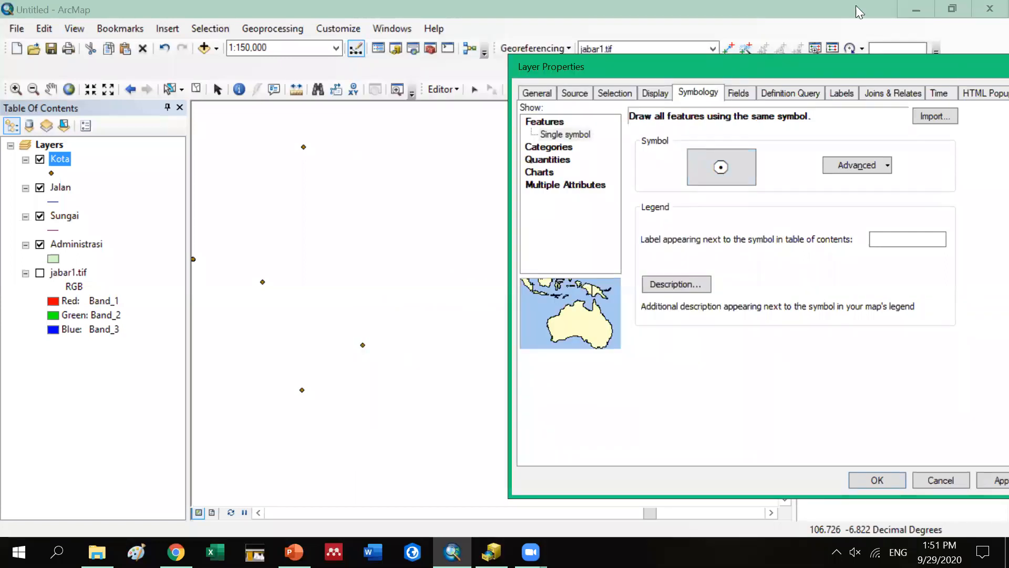
{"action": "left_click_drag", "start_coordinate": [856, 5], "coordinate": [781, 12]}
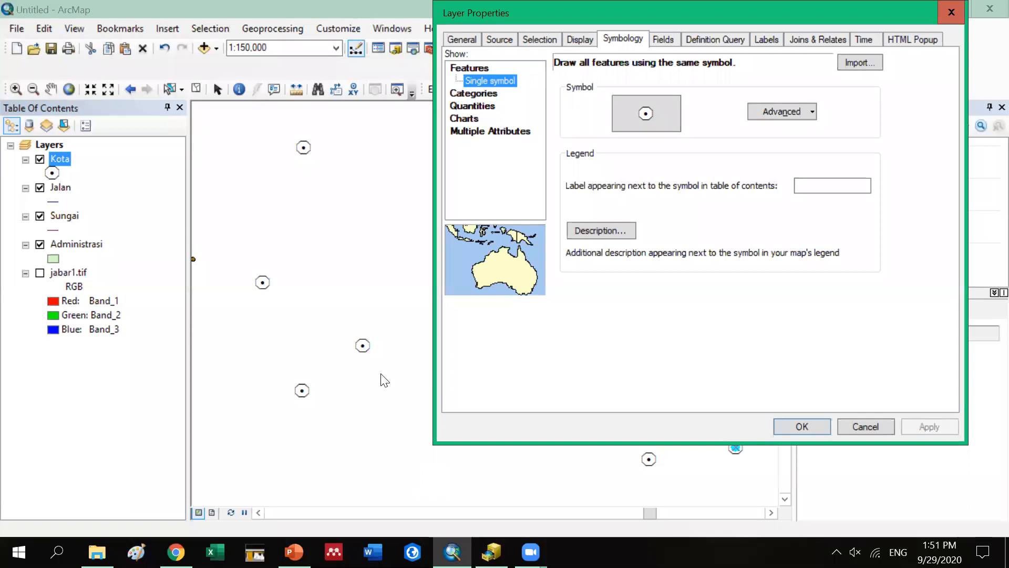
Reduce the Kota marker symbol's size to 16
{"action": "left_click", "coordinate": [648, 115]}
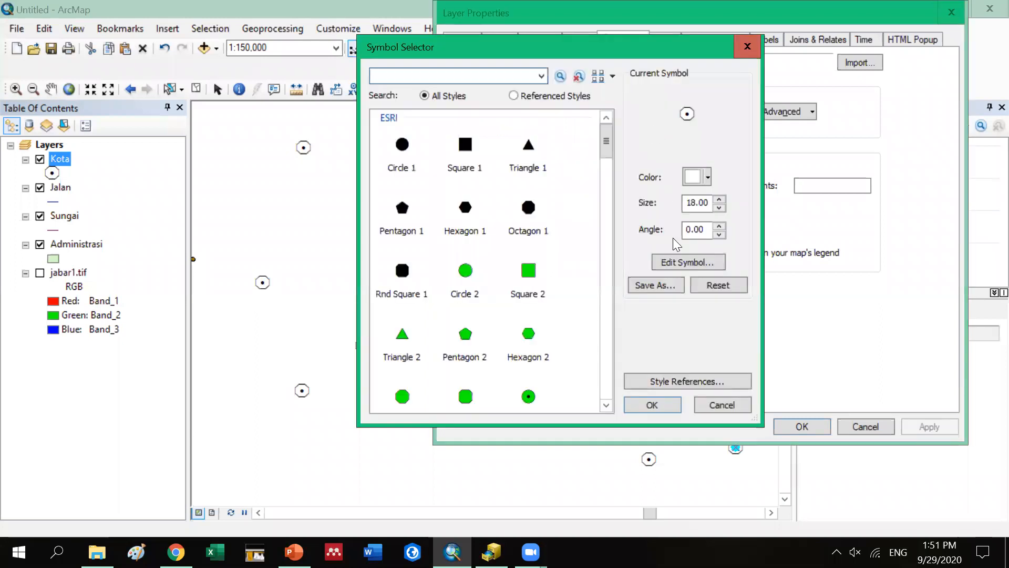
{"action": "double_click", "coordinate": [718, 208]}
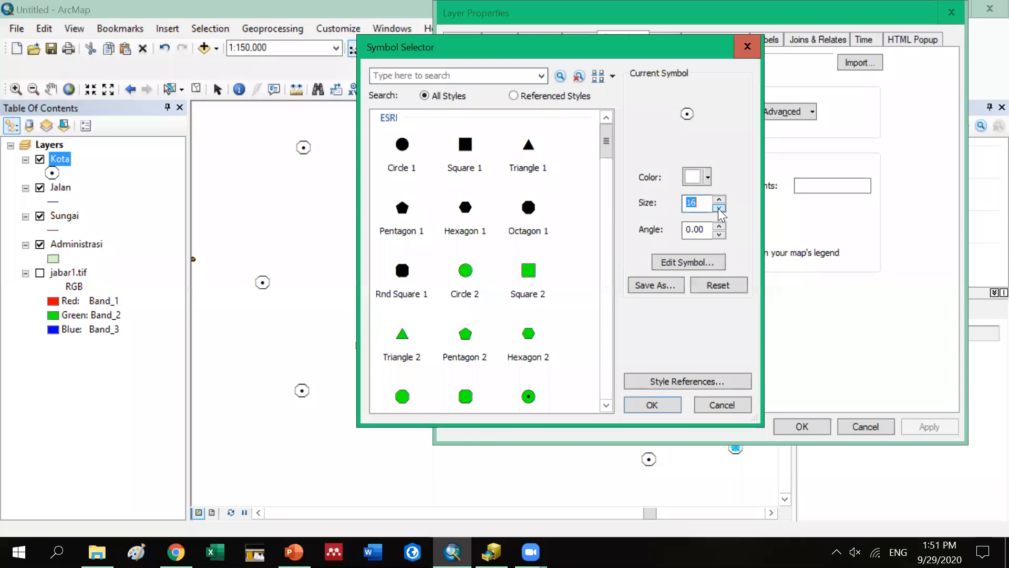
Set the Kota layer's point symbol size to 15 and apply the change to the layer
{"action": "left_click", "coordinate": [718, 208]}
{"action": "left_click", "coordinate": [672, 406]}
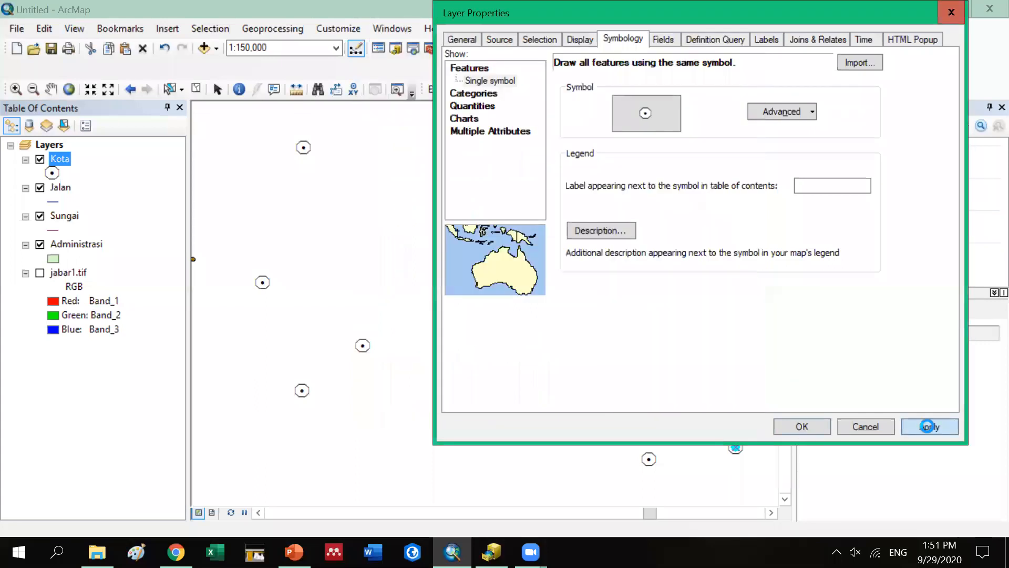
{"action": "left_click", "coordinate": [927, 426]}
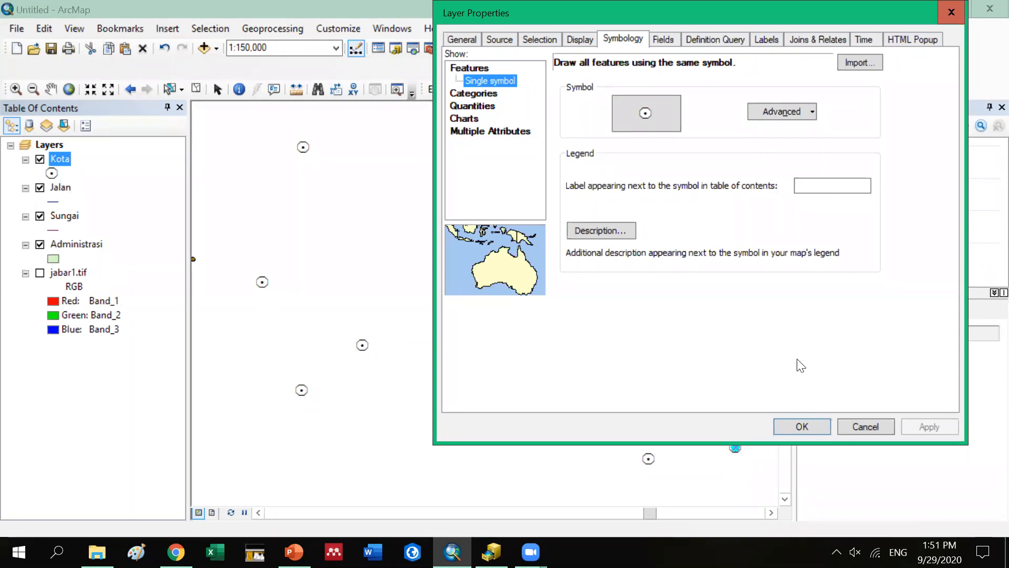
{"action": "left_click", "coordinate": [802, 427]}
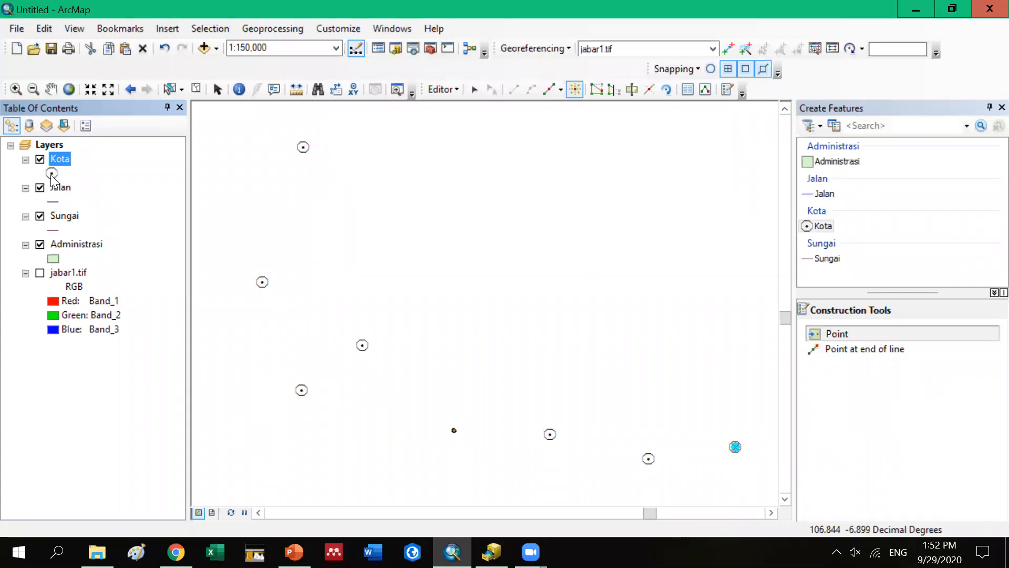
Browse the marker symbols available for the Kota layer and leave its current symbol in place
{"action": "left_click", "coordinate": [59, 161]}
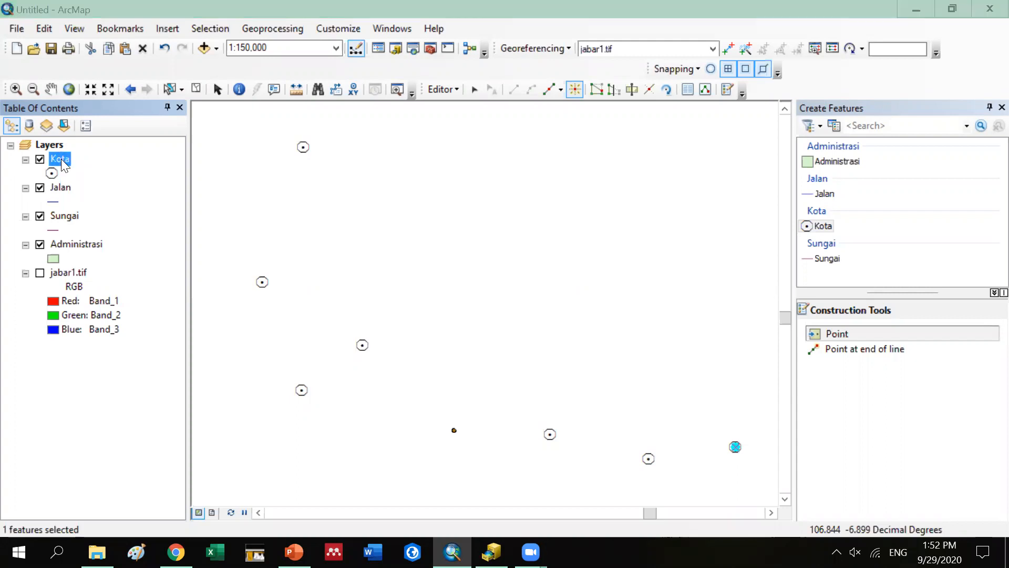
{"action": "double_click", "coordinate": [61, 160]}
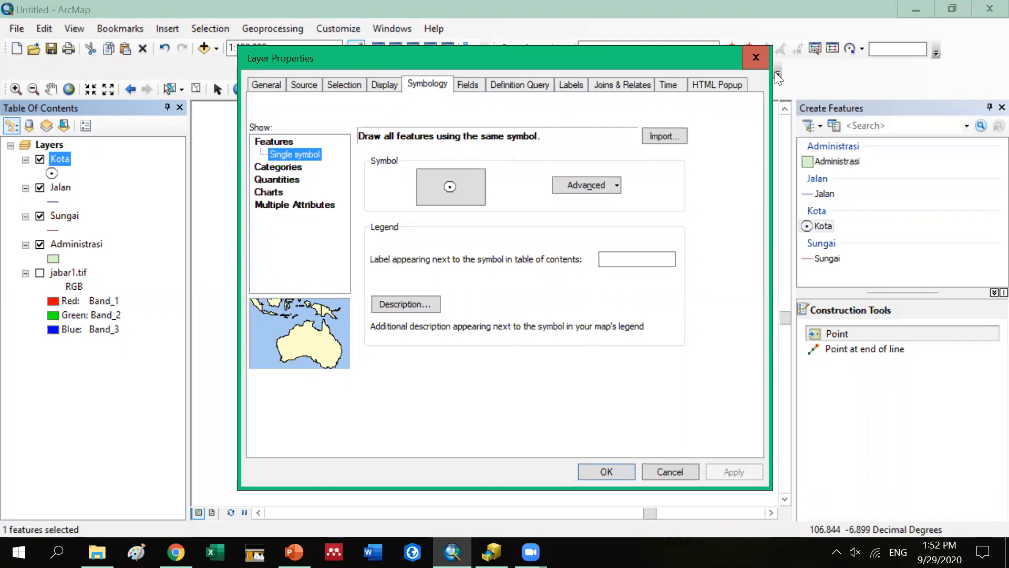
{"action": "left_click", "coordinate": [51, 173]}
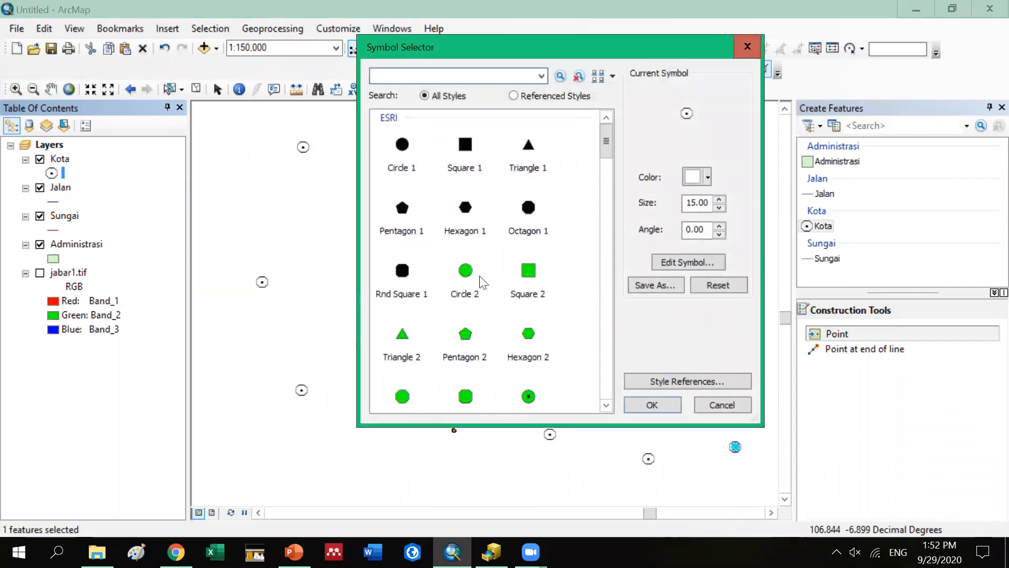
{"action": "scroll", "coordinate": [547, 355], "scroll_direction": "down", "scroll_amount": 2}
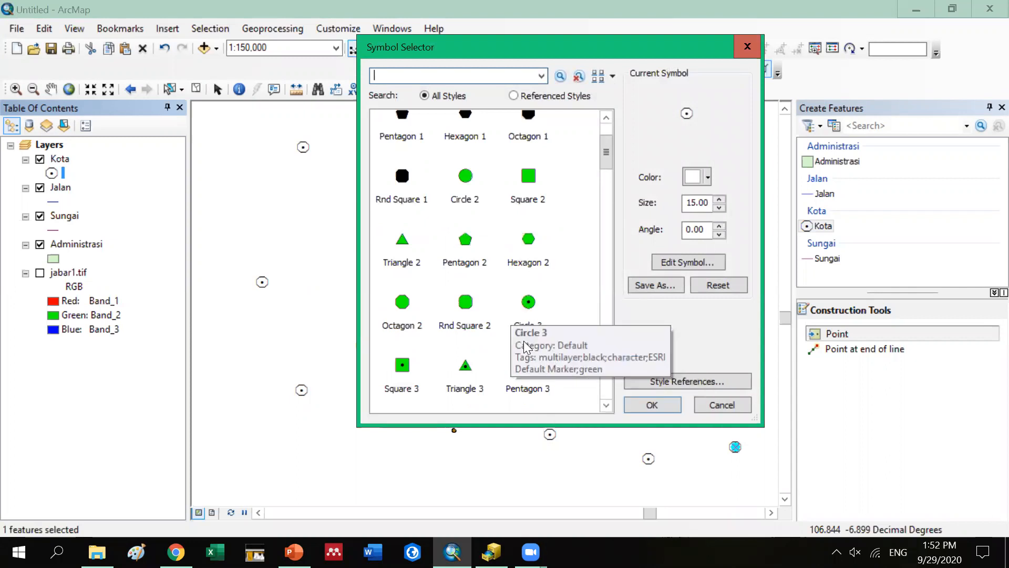
{"action": "scroll", "coordinate": [523, 340], "scroll_direction": "down", "scroll_amount": 2}
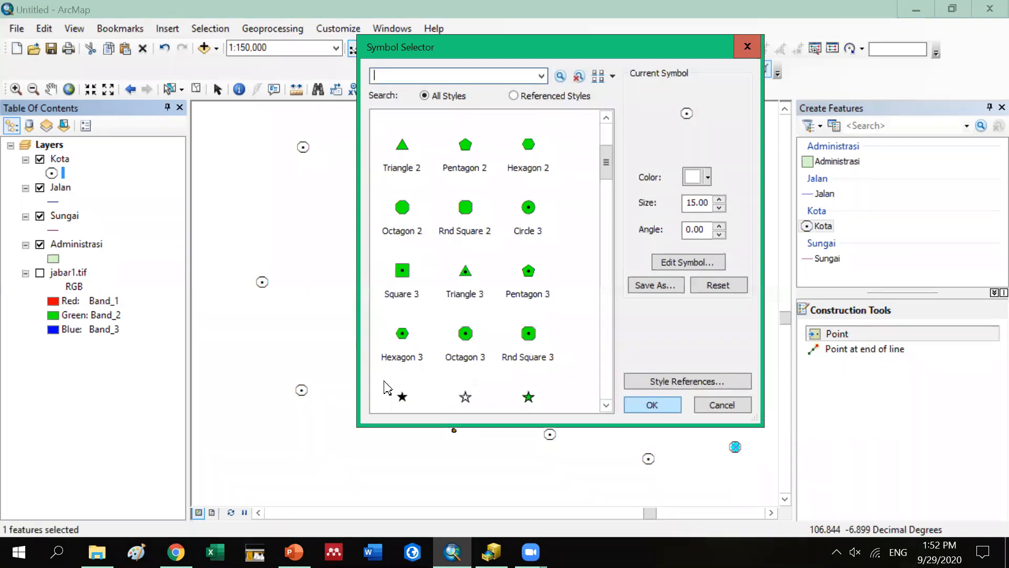
{"action": "key", "text": "Escape"}
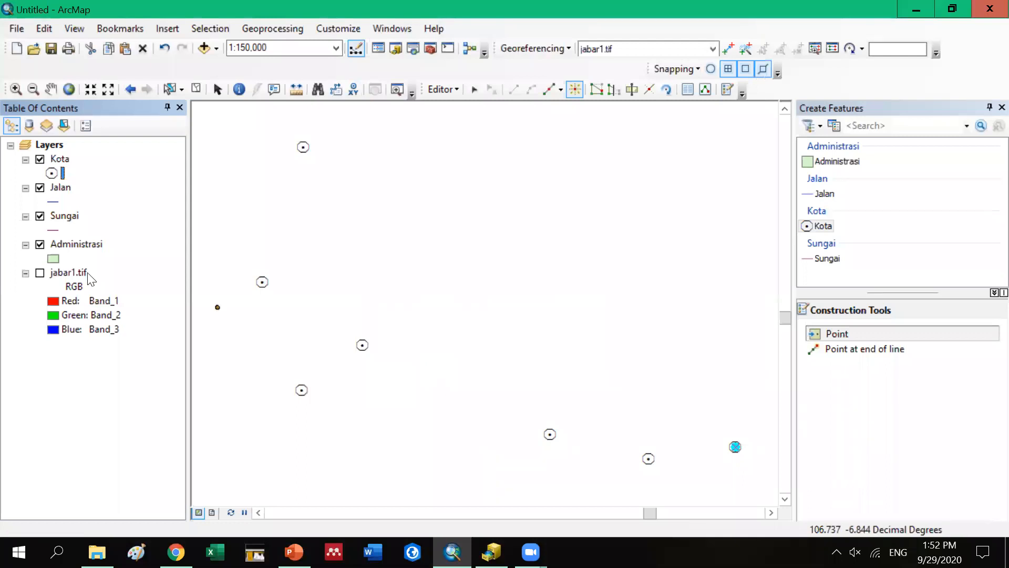
Compare the Kota points with the jabar1.tif base map by toggling Kota's visibility over it, and hide the base map again
{"action": "left_click", "coordinate": [40, 273]}
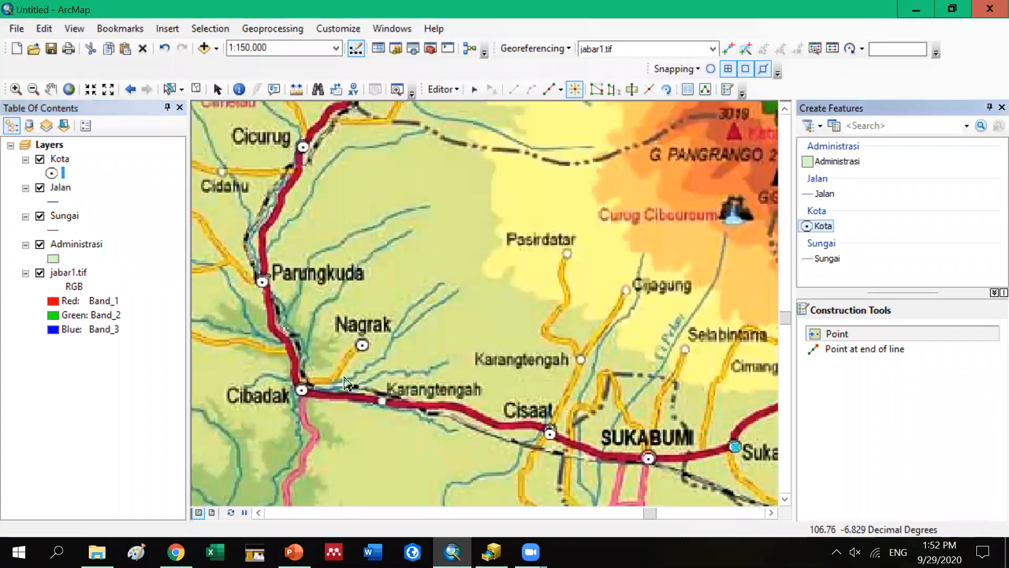
{"action": "left_click", "coordinate": [40, 158]}
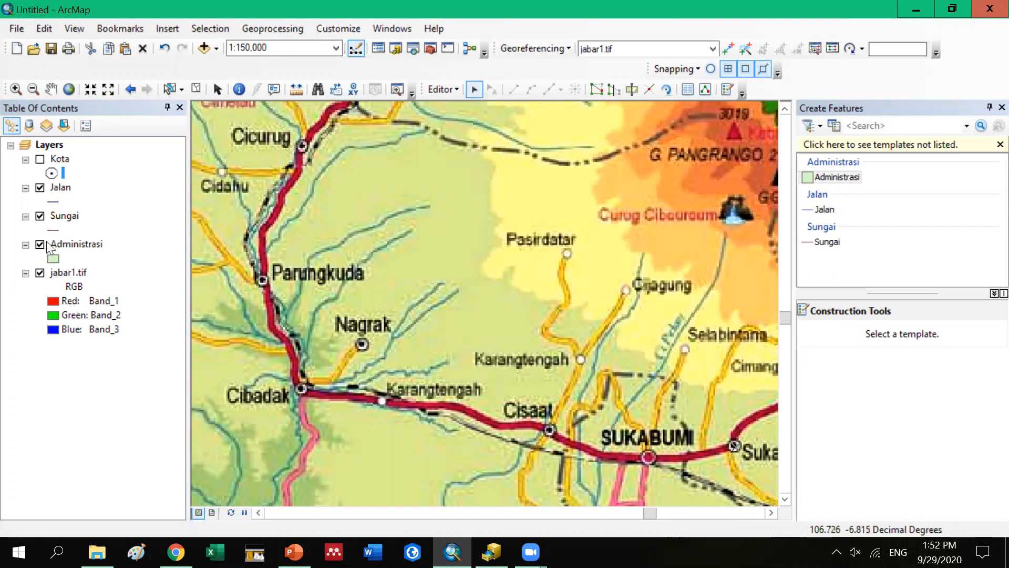
{"action": "left_click", "coordinate": [39, 158]}
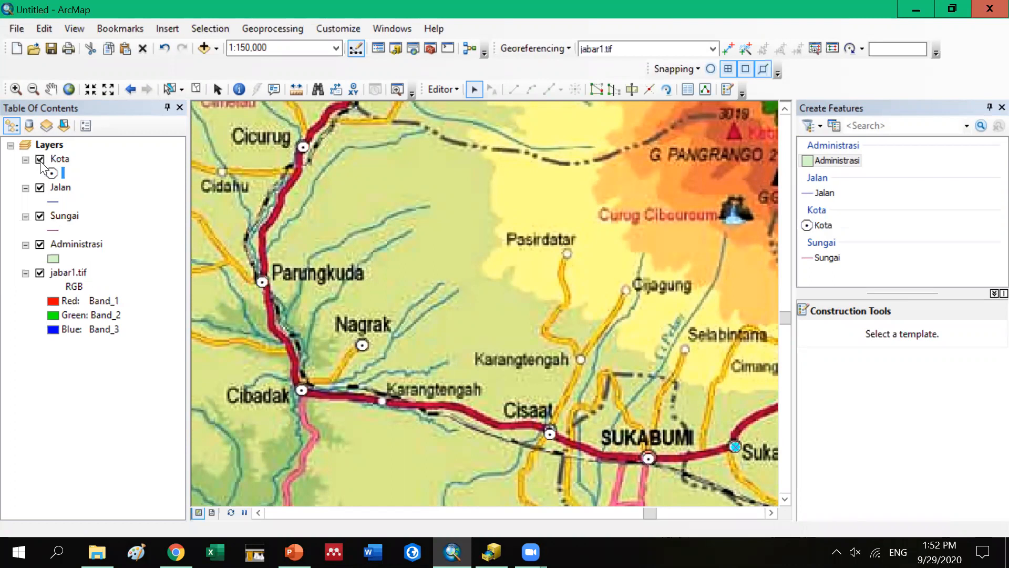
{"action": "left_click", "coordinate": [38, 160]}
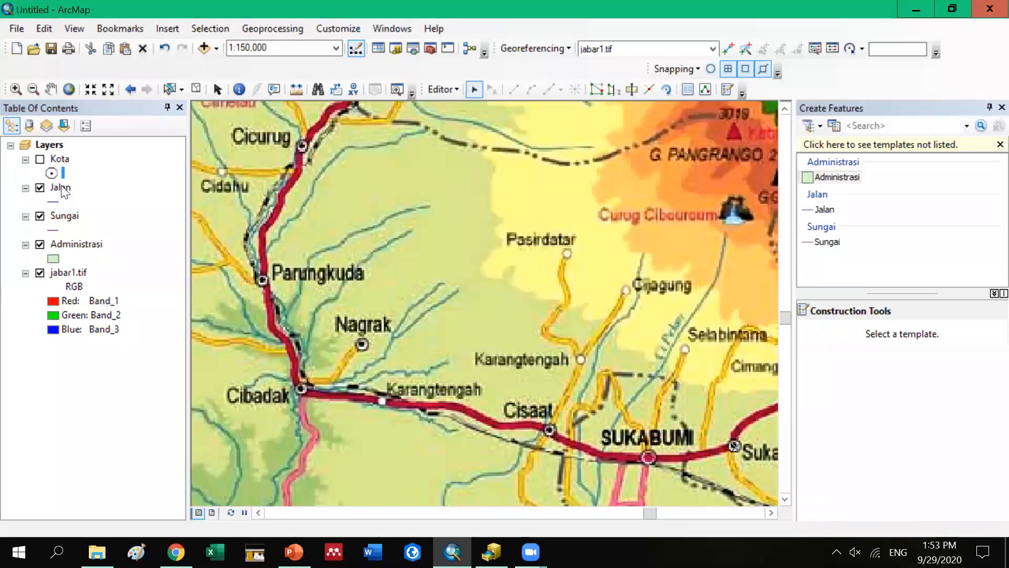
{"action": "left_click", "coordinate": [39, 159]}
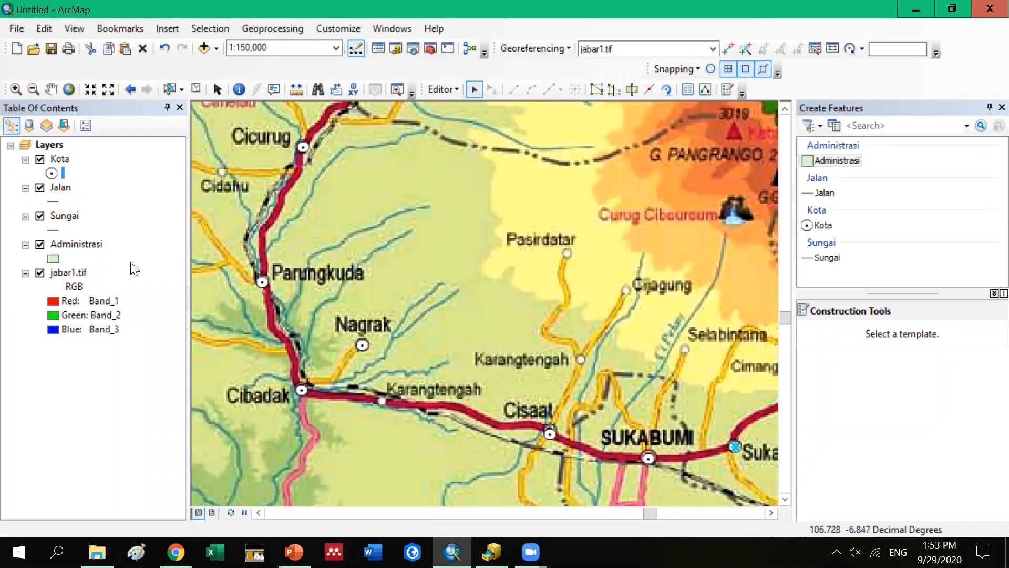
{"action": "left_click", "coordinate": [39, 274]}
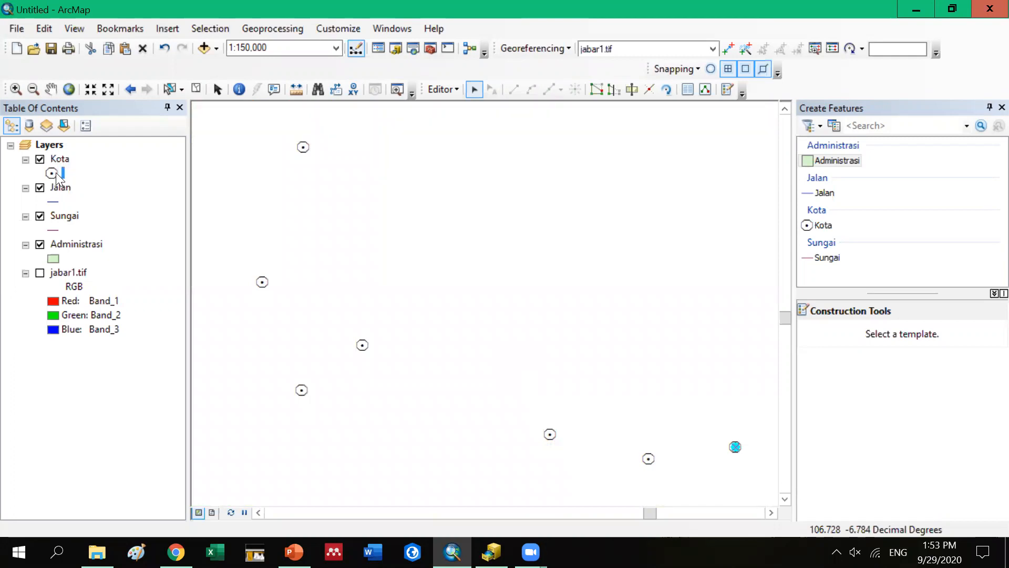
Check which fields are available for labelling the Kota layer and close its properties without changes
{"action": "left_click", "coordinate": [54, 174]}
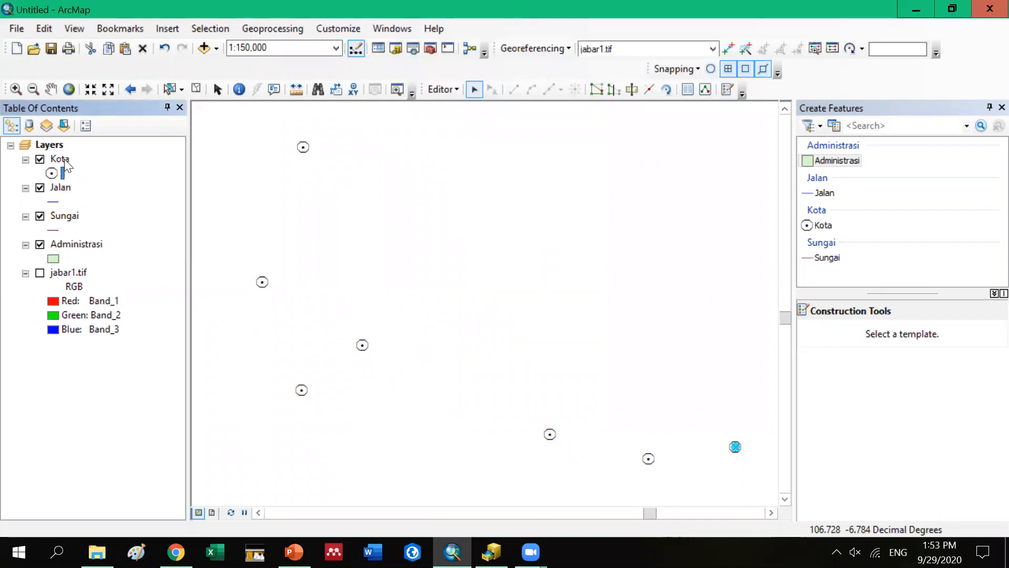
{"action": "left_click", "coordinate": [63, 158]}
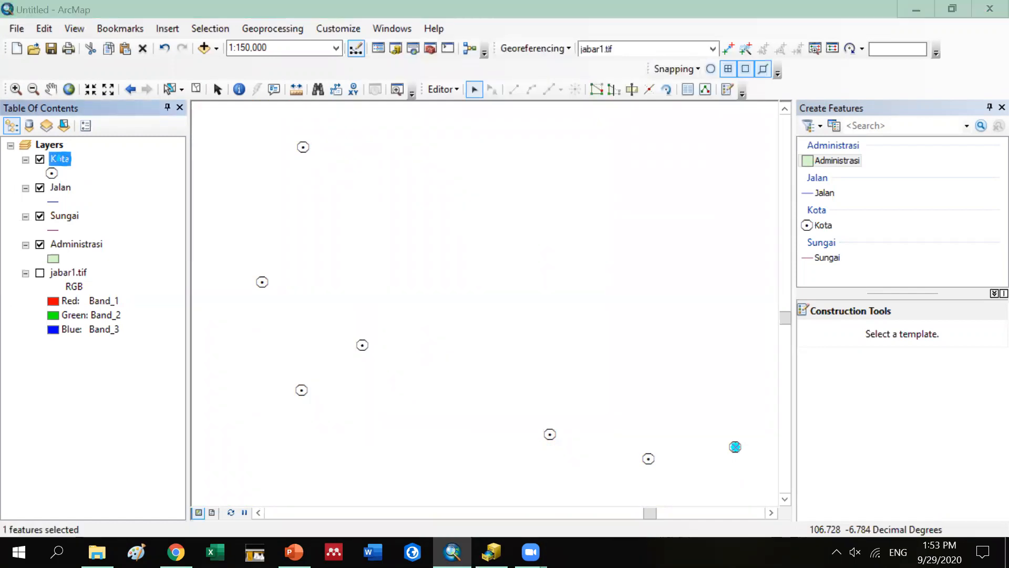
{"action": "double_click", "coordinate": [64, 159]}
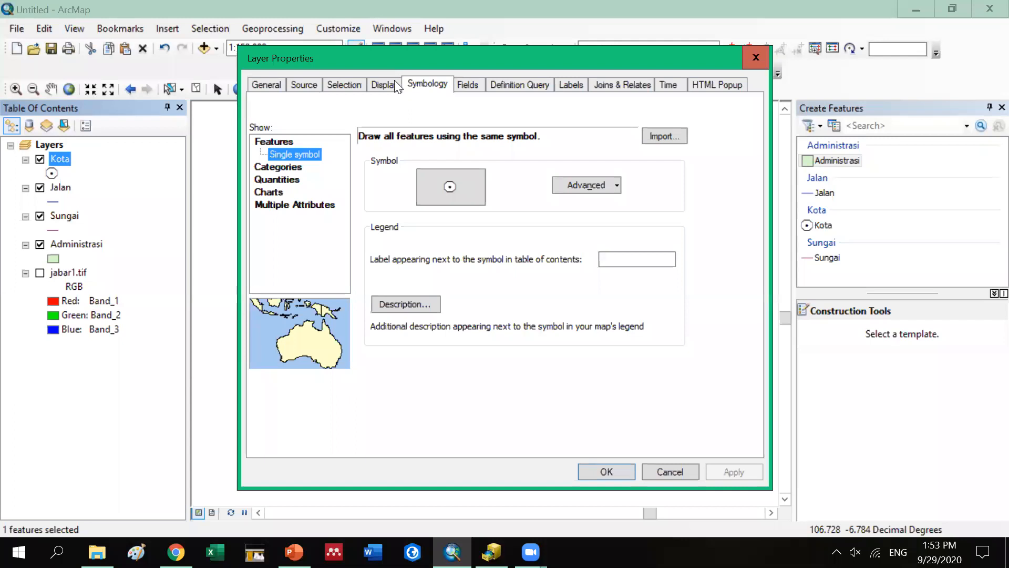
{"action": "left_click", "coordinate": [568, 83]}
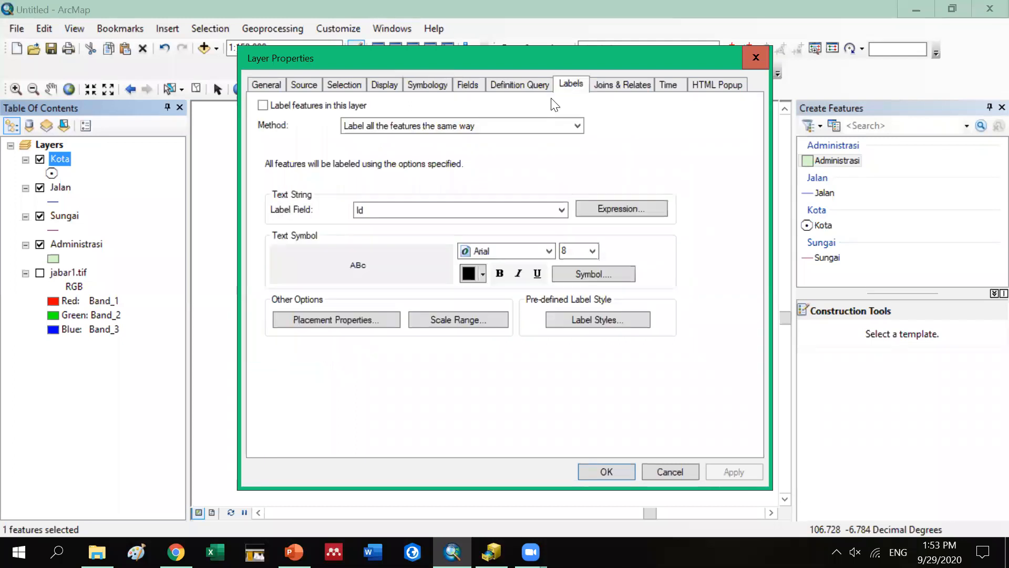
{"action": "left_click", "coordinate": [579, 123]}
{"action": "left_click", "coordinate": [383, 223]}
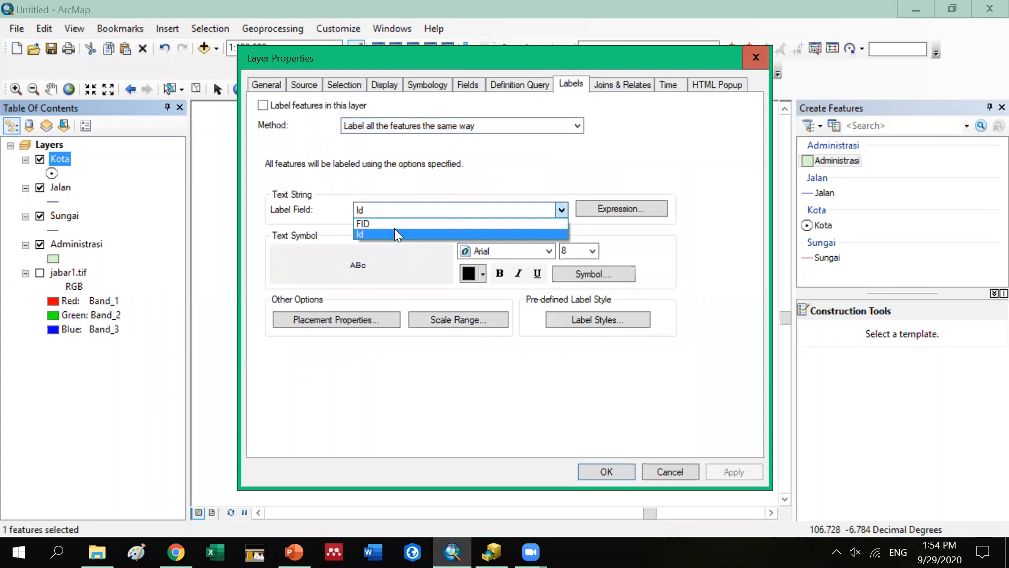
{"action": "key", "text": "Up"}
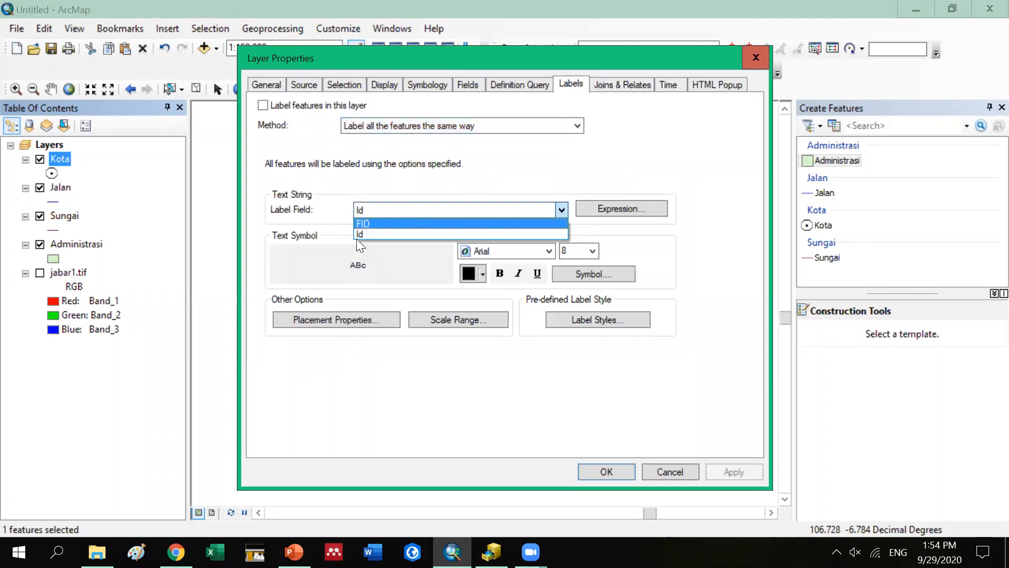
{"action": "key", "text": "Down"}
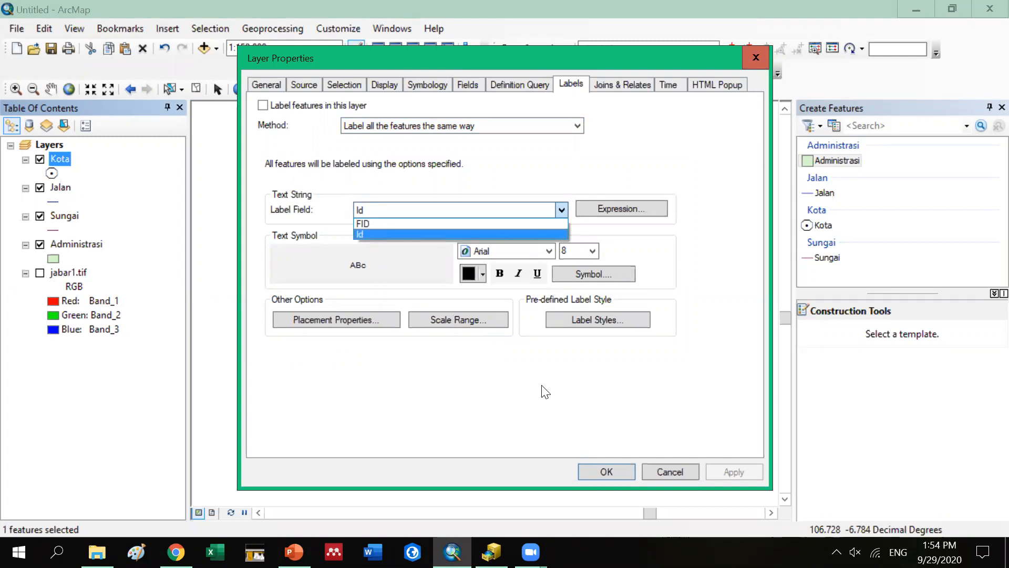
{"action": "left_click", "coordinate": [758, 62]}
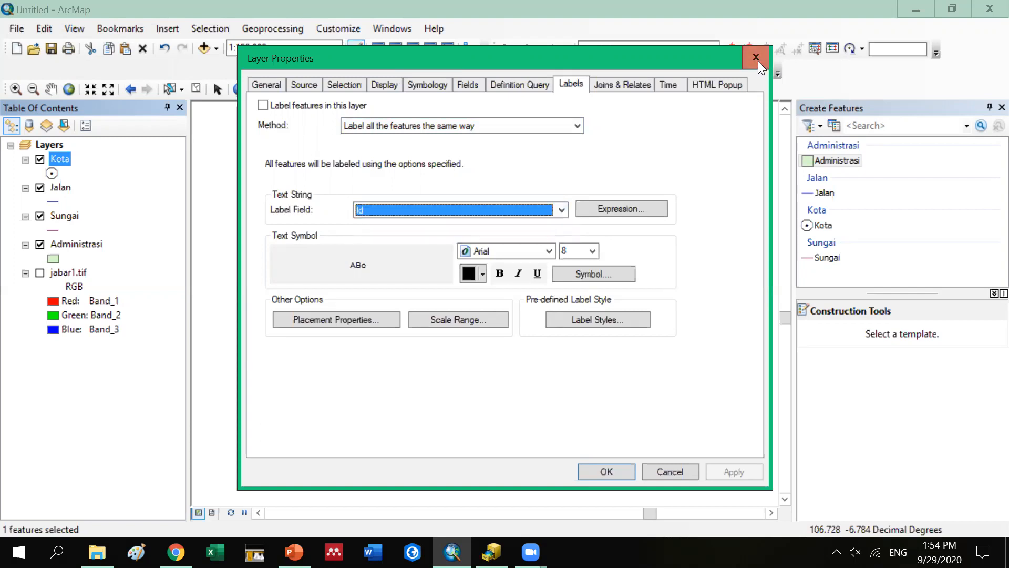
{"action": "left_click", "coordinate": [759, 62]}
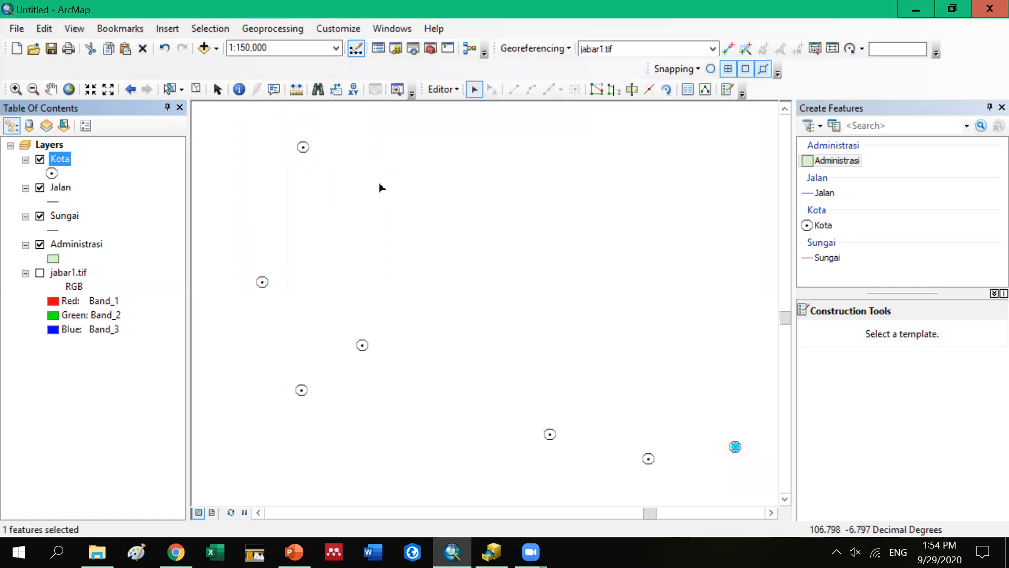
Open the Kota attribute table and select records FID 1, 2, 3 and again 1 to locate their points on the map
{"action": "right_click", "coordinate": [55, 157]}
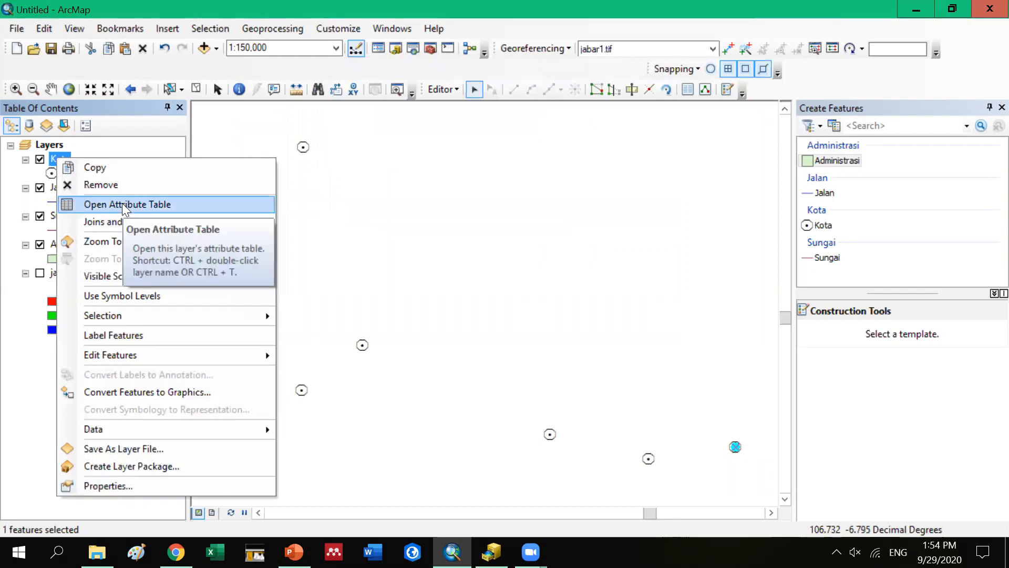
{"action": "left_click", "coordinate": [86, 204]}
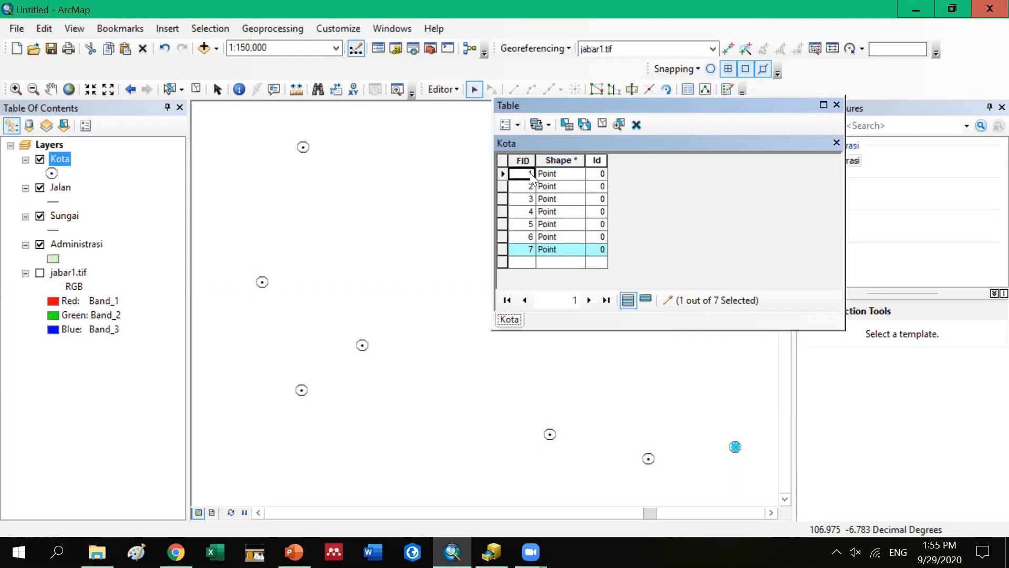
{"action": "left_click", "coordinate": [503, 174]}
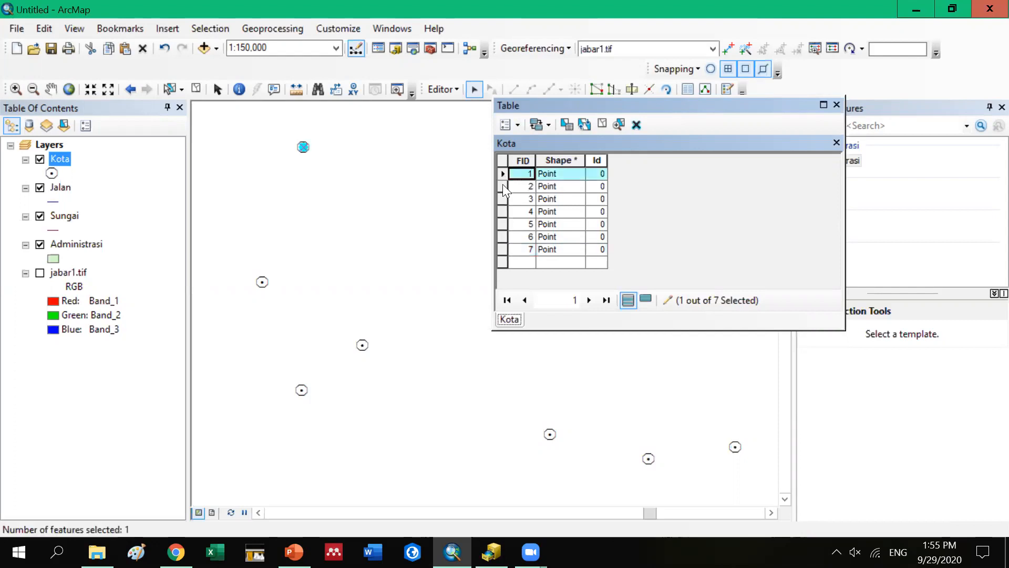
{"action": "left_click", "coordinate": [502, 185]}
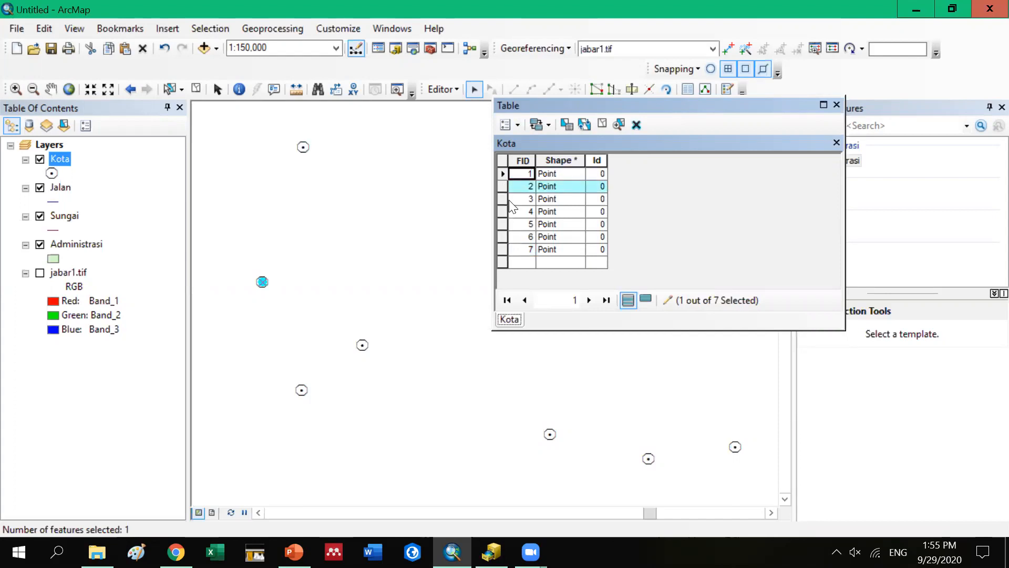
{"action": "left_click", "coordinate": [502, 200]}
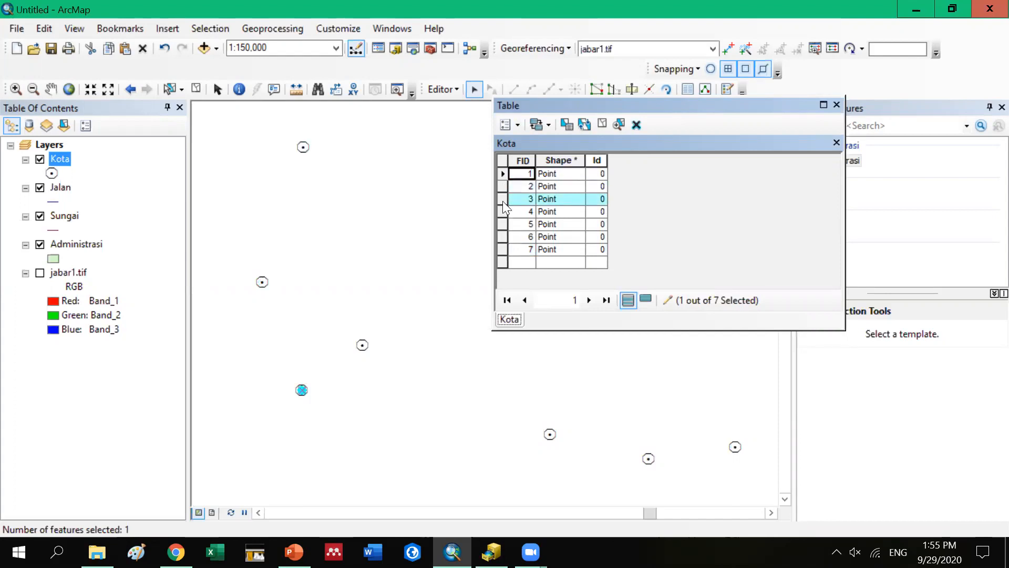
{"action": "left_click", "coordinate": [501, 174]}
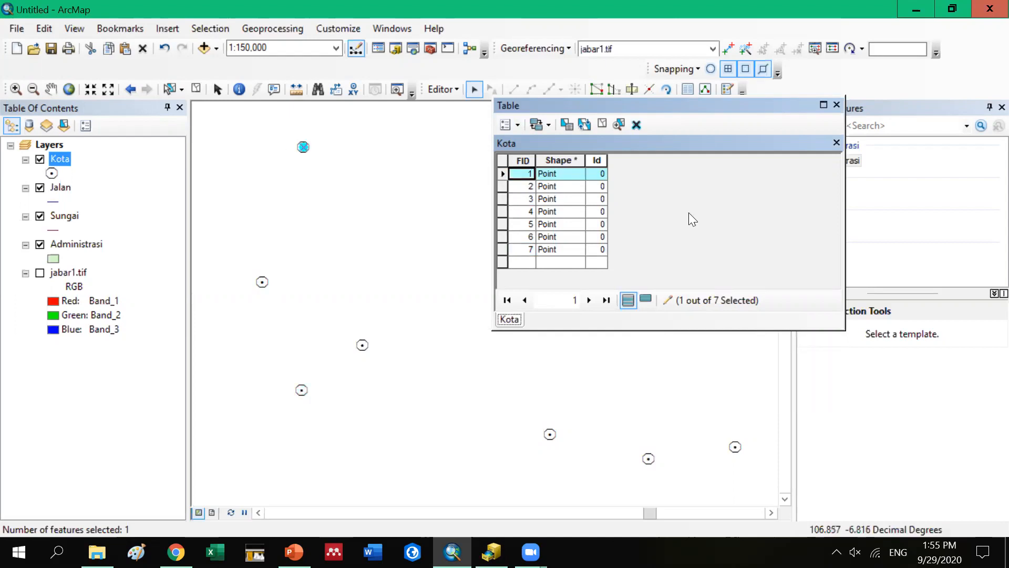
Try to add a new field to the Kota attribute table, and close the table
{"action": "left_click", "coordinate": [516, 127]}
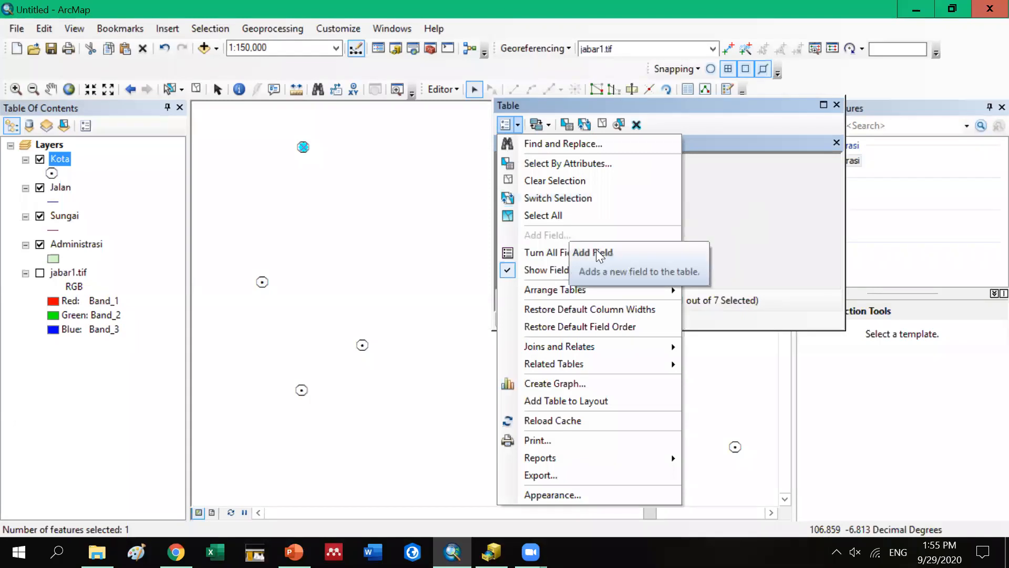
{"action": "left_click", "coordinate": [599, 239]}
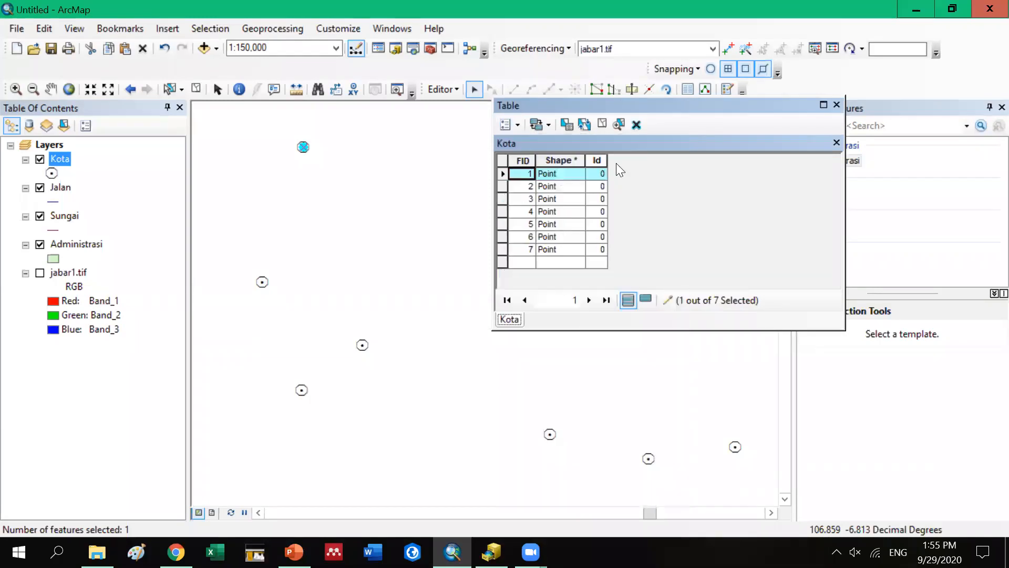
{"action": "left_click", "coordinate": [517, 124]}
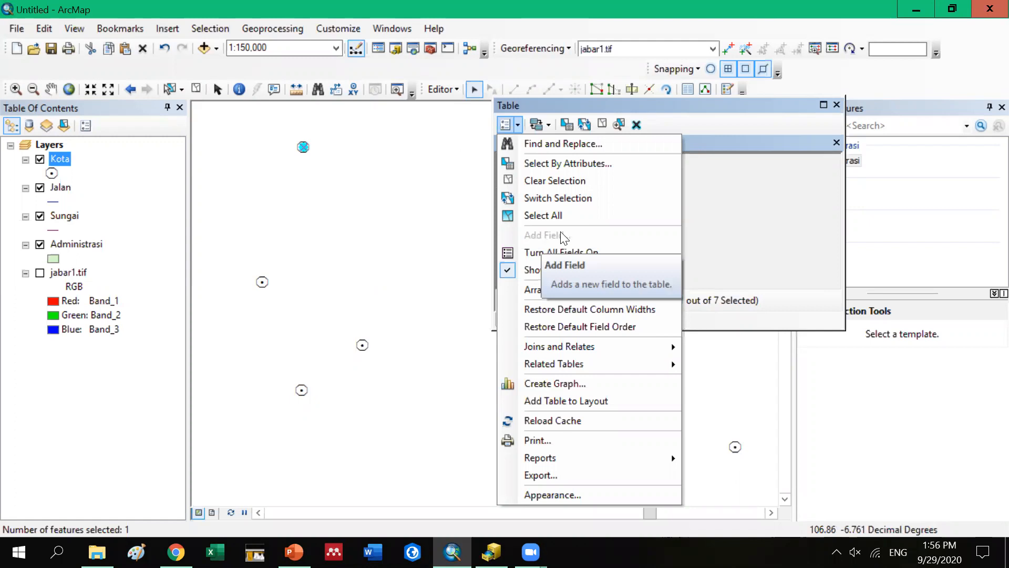
{"action": "key", "text": "Escape"}
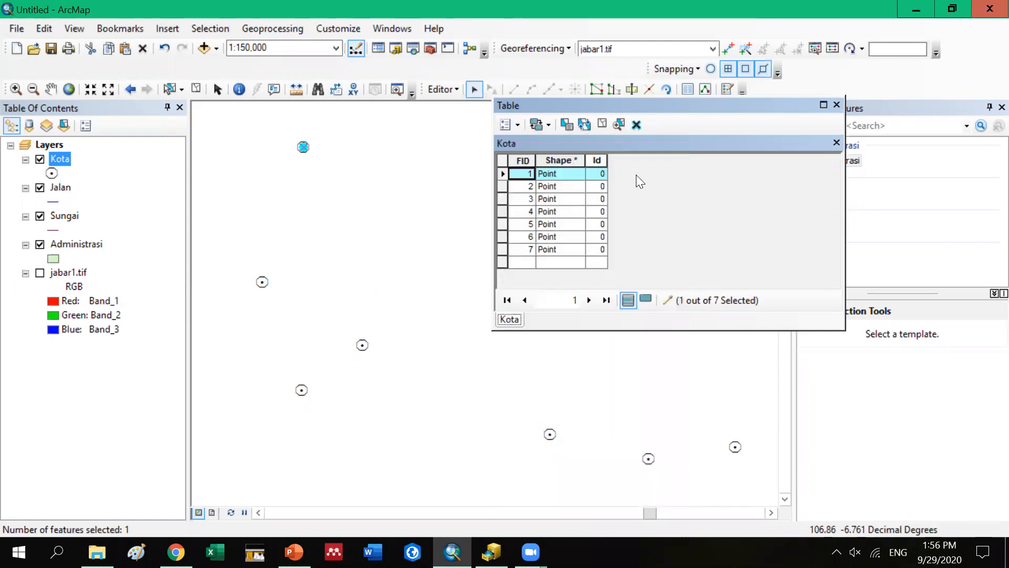
{"action": "left_click", "coordinate": [837, 105]}
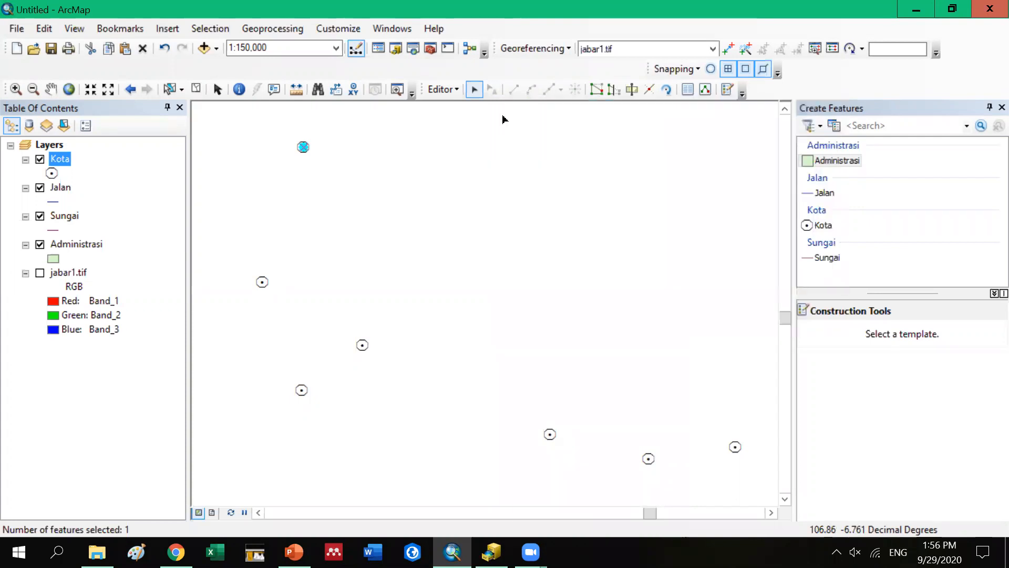
Save the edits made to the layers and stop the edit session
{"action": "left_click", "coordinate": [456, 88]}
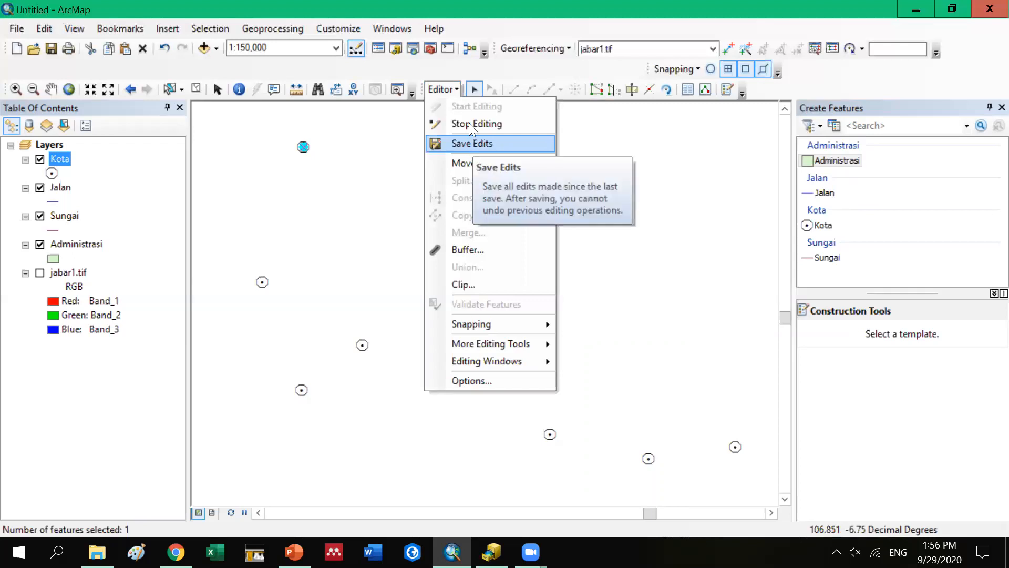
{"action": "left_click", "coordinate": [465, 143]}
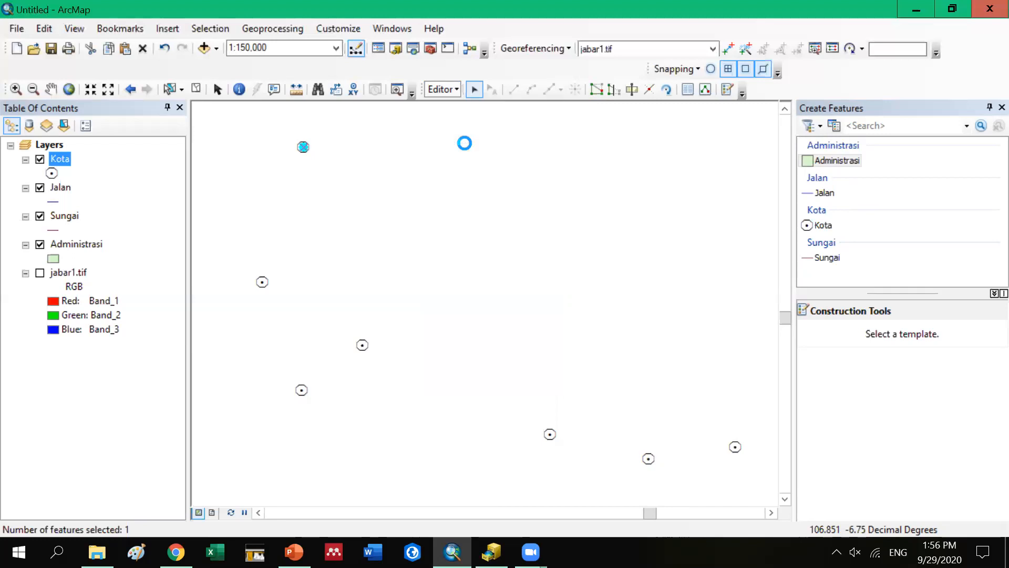
{"action": "left_click", "coordinate": [459, 93]}
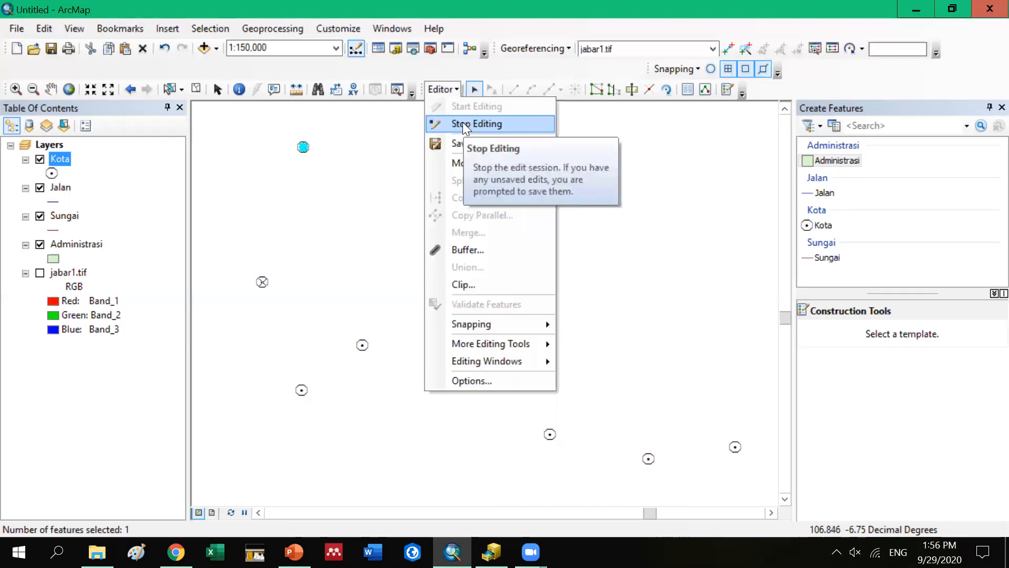
{"action": "left_click", "coordinate": [463, 124]}
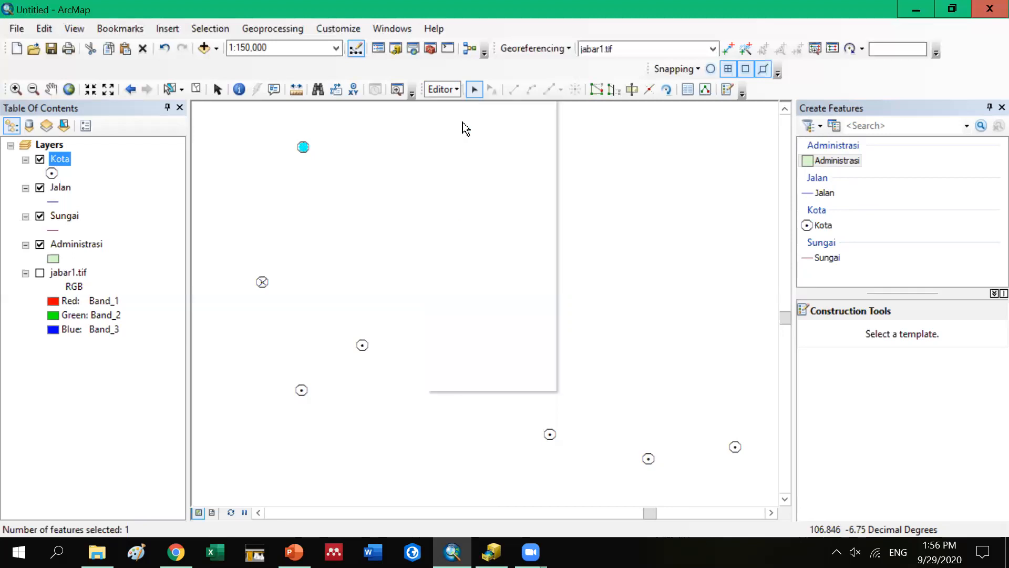
Open the Kota attribute table and start adding a new field named Keterangan
{"action": "right_click", "coordinate": [60, 157]}
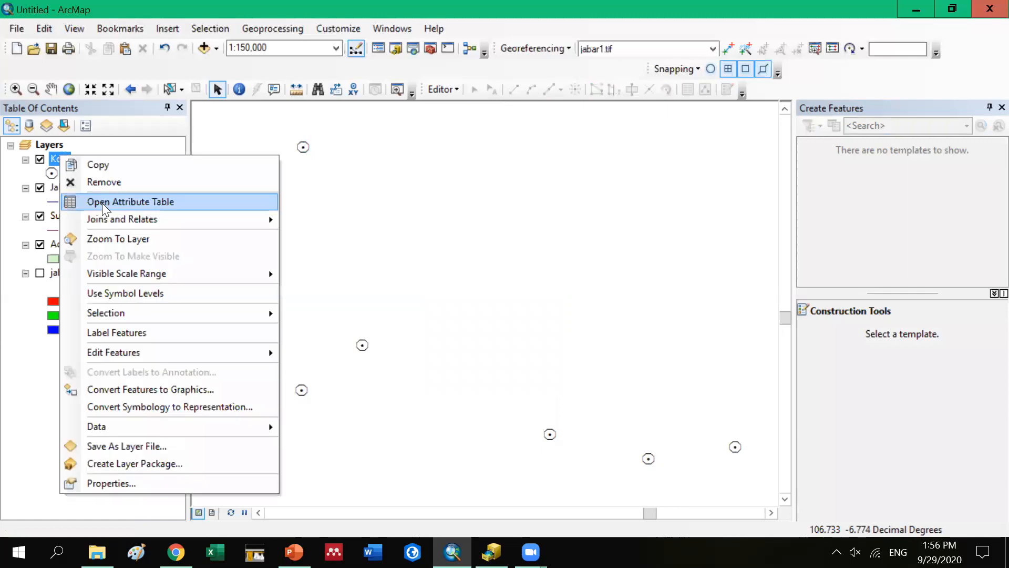
{"action": "key", "text": "Return"}
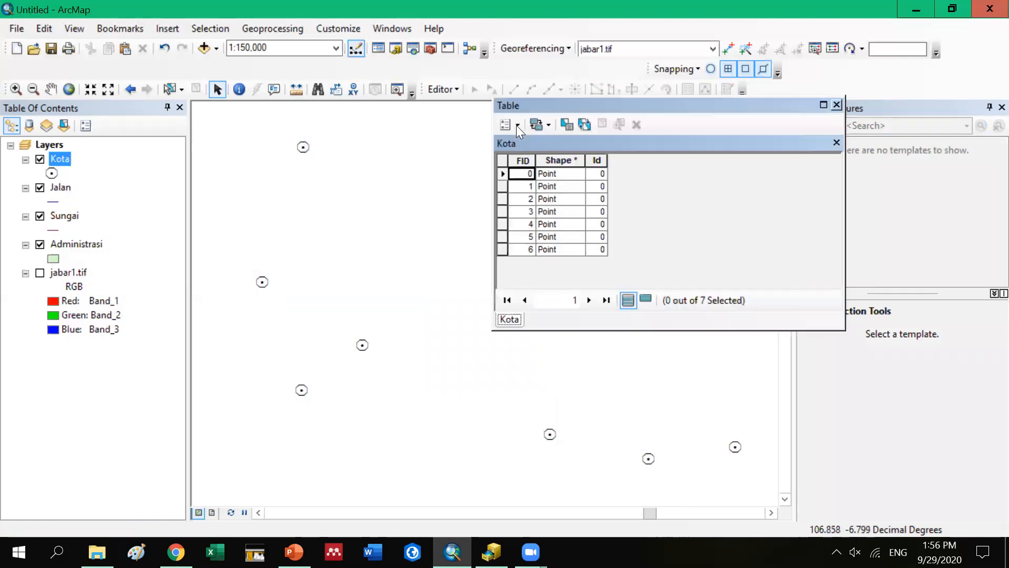
{"action": "left_click", "coordinate": [517, 124]}
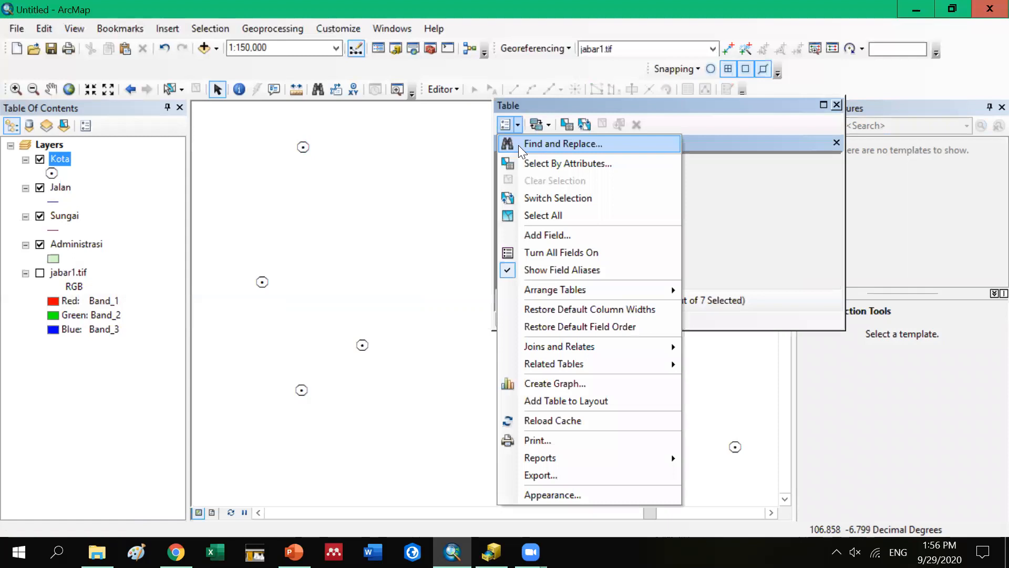
{"action": "left_click", "coordinate": [539, 238]}
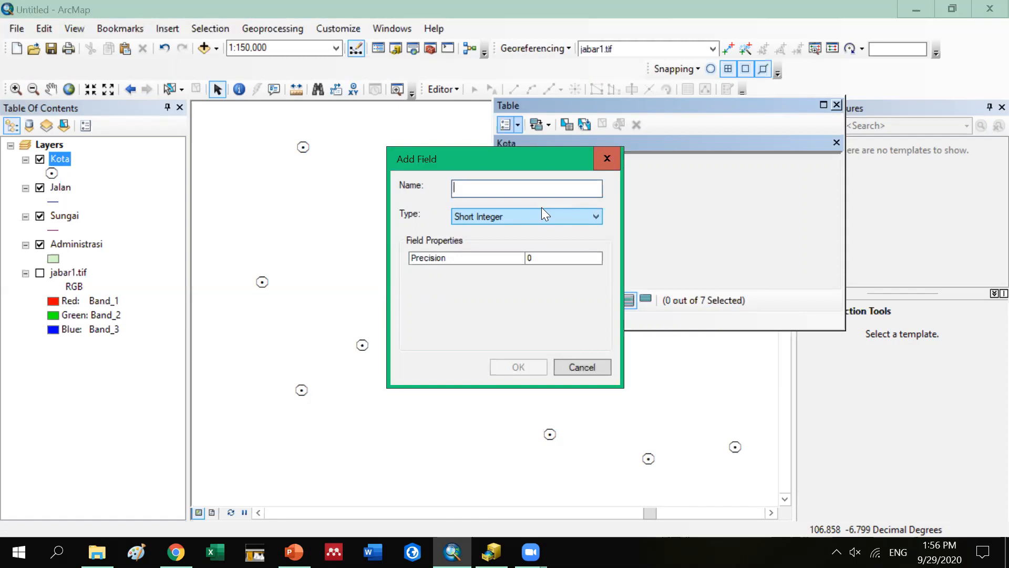
{"action": "type", "text": "K"}
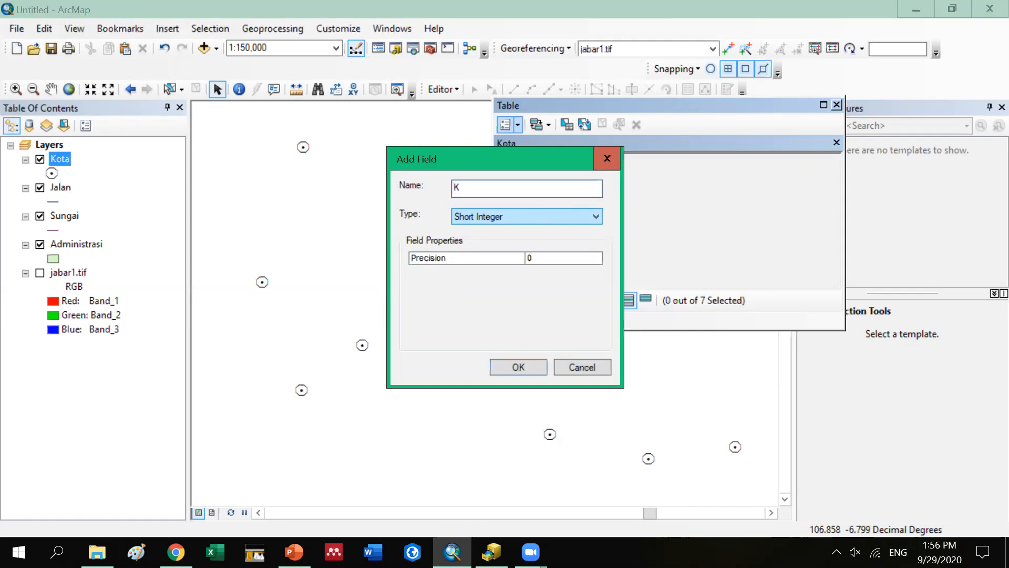
{"action": "type", "text": "eterangan"}
Review the available field types, keep Short Integer with a precision of 5, and create the Keterangan field
{"action": "left_click", "coordinate": [593, 216]}
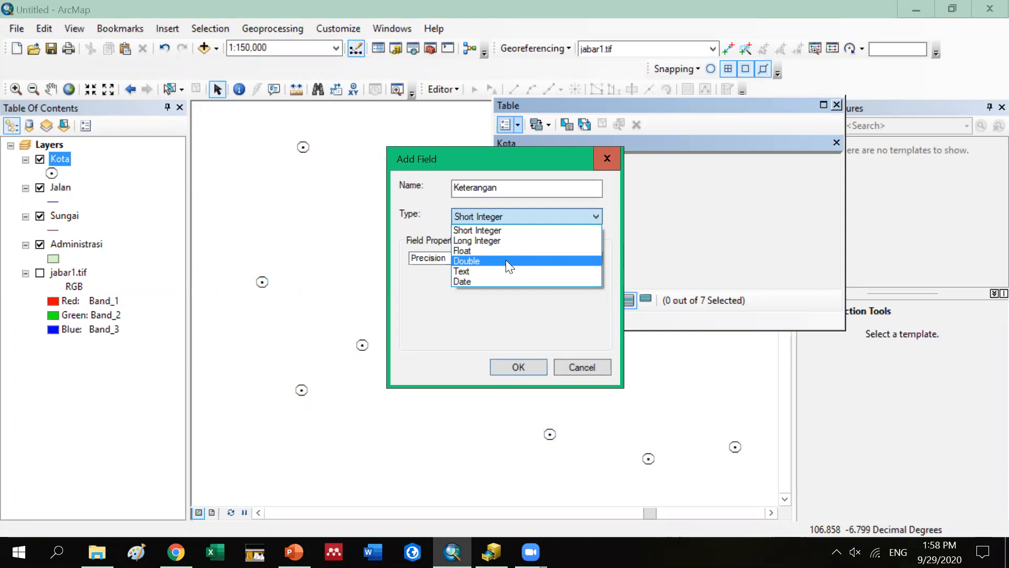
{"action": "key", "text": "Up"}
{"action": "key", "text": "Up"}
{"action": "key", "text": "Down"}
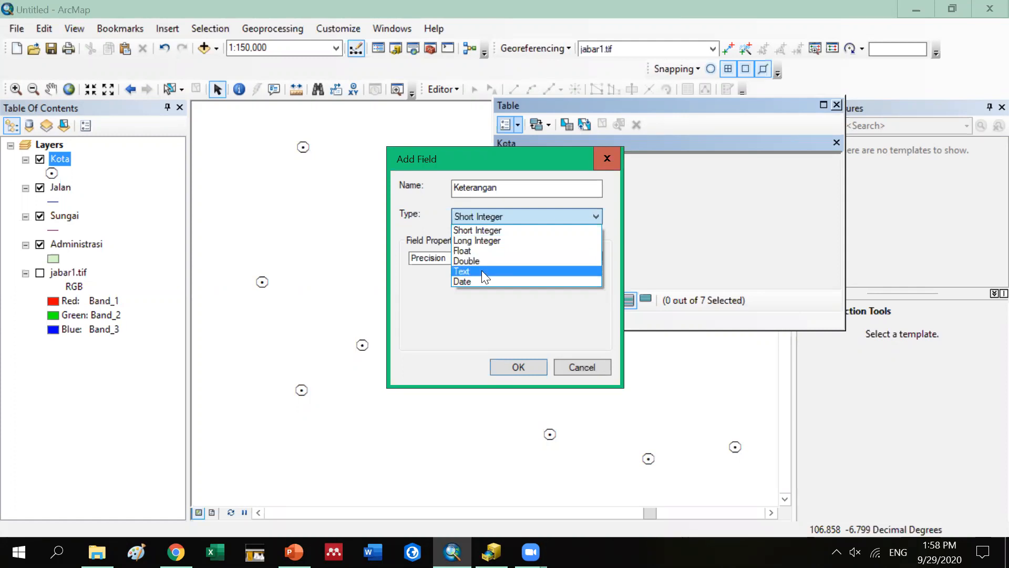
{"action": "key", "text": "Up"}
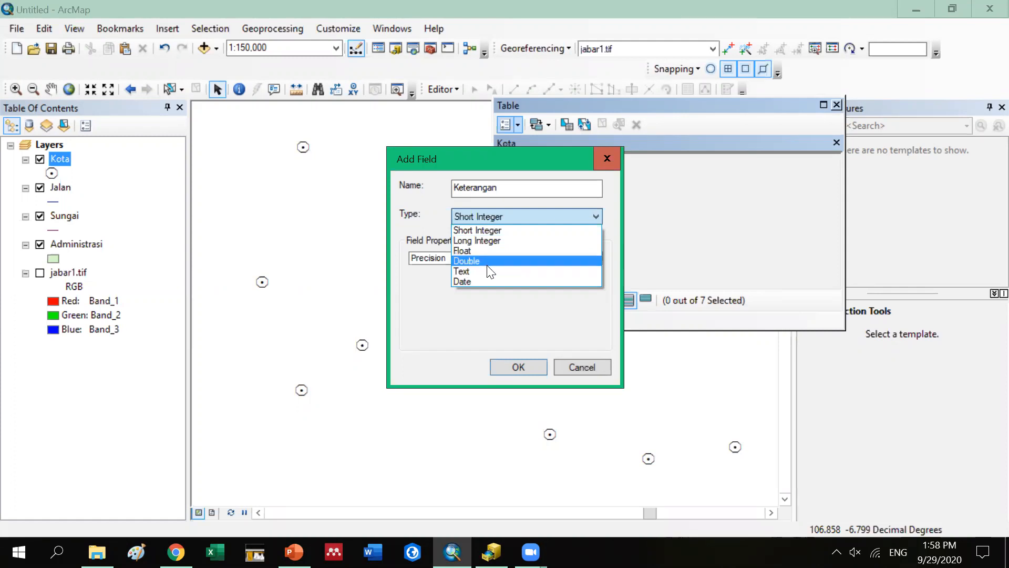
{"action": "key", "text": "Up"}
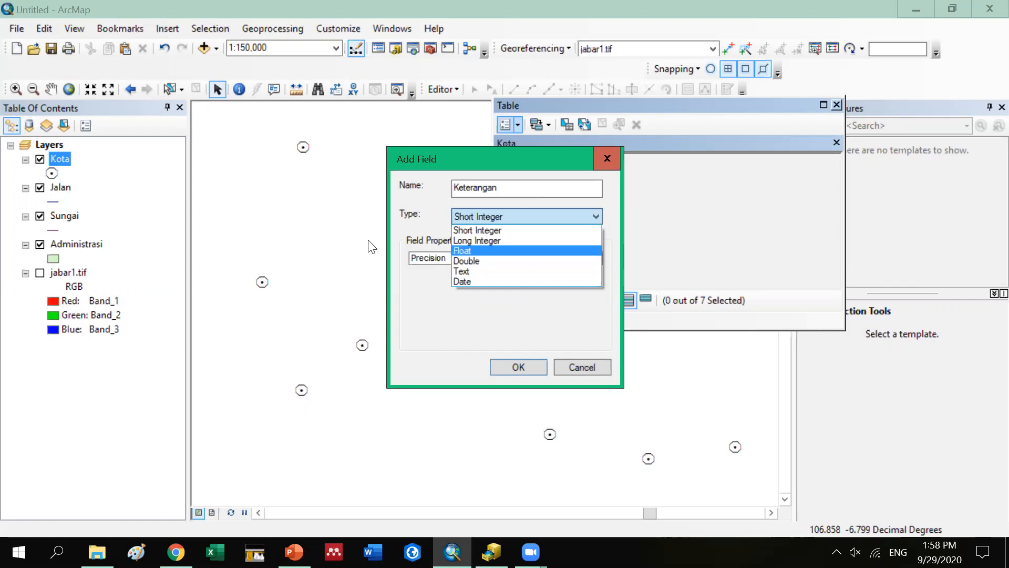
{"action": "key", "text": "Down"}
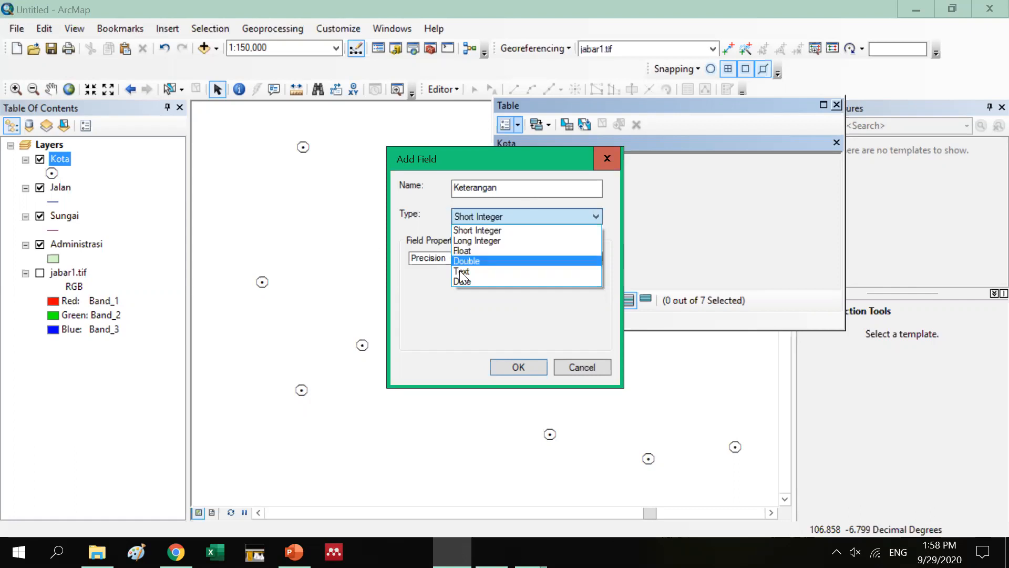
{"action": "key", "text": "Down"}
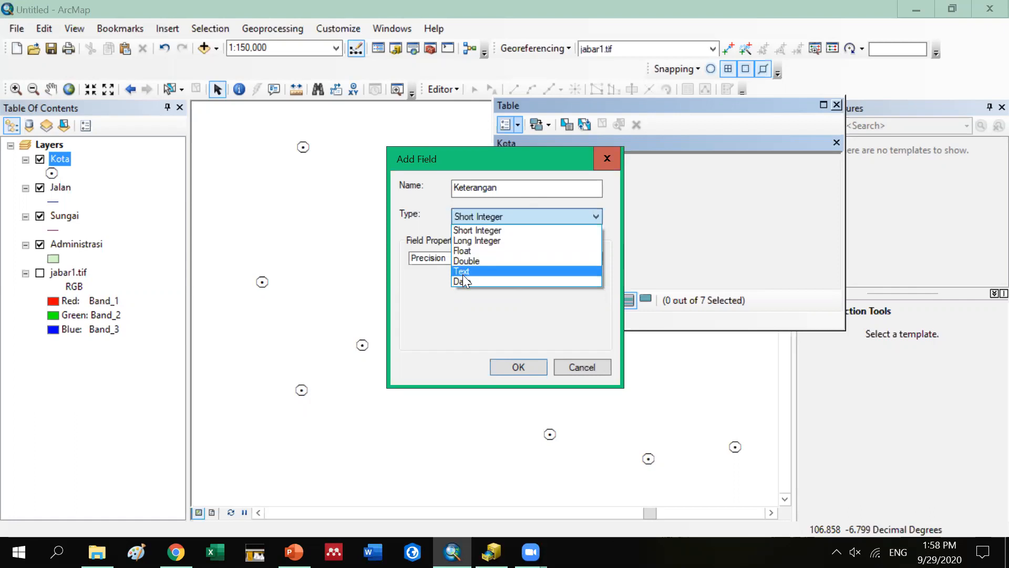
{"action": "left_click", "coordinate": [506, 220]}
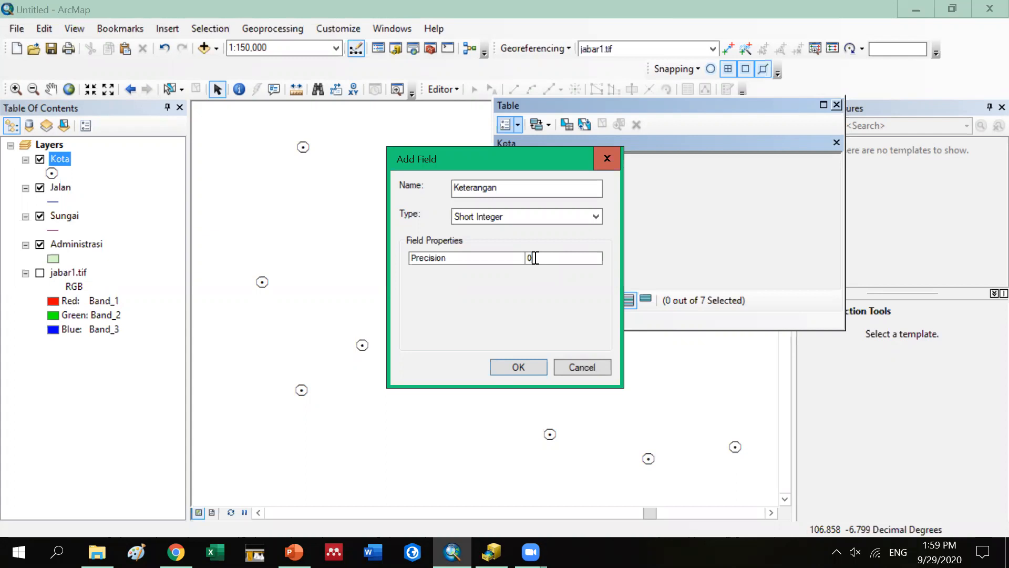
{"action": "type", "text": "5"}
{"action": "left_click", "coordinate": [505, 368]}
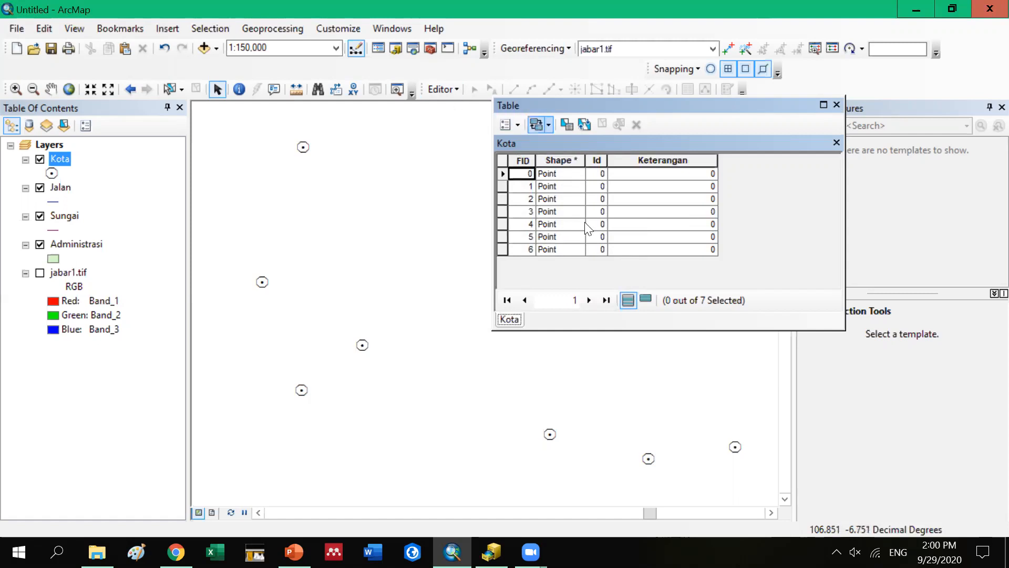
Start an edit session and reopen the Kota attribute table, moved further aside from the city points
{"action": "left_click", "coordinate": [518, 126]}
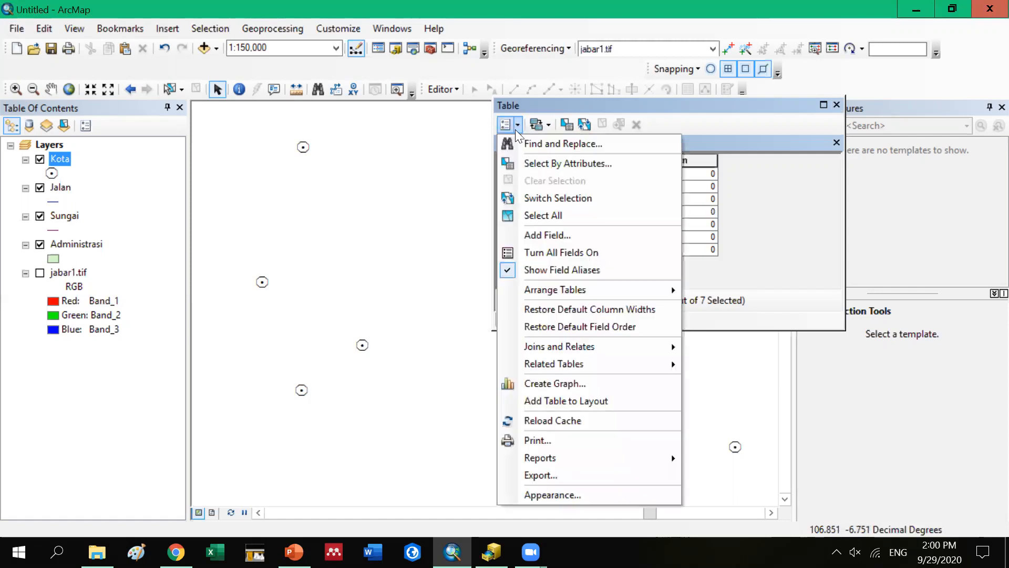
{"action": "left_click", "coordinate": [452, 190]}
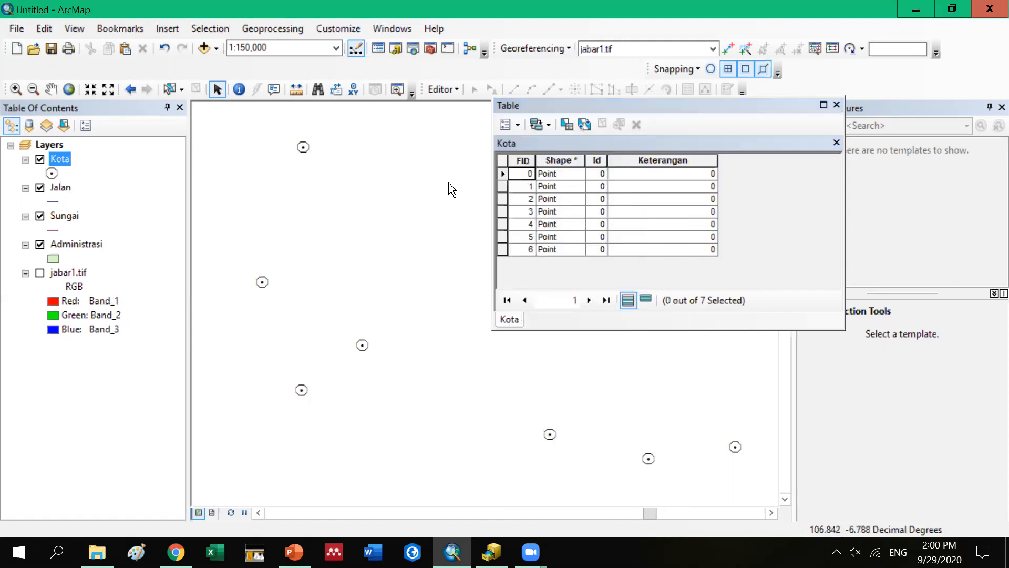
{"action": "left_click", "coordinate": [837, 104]}
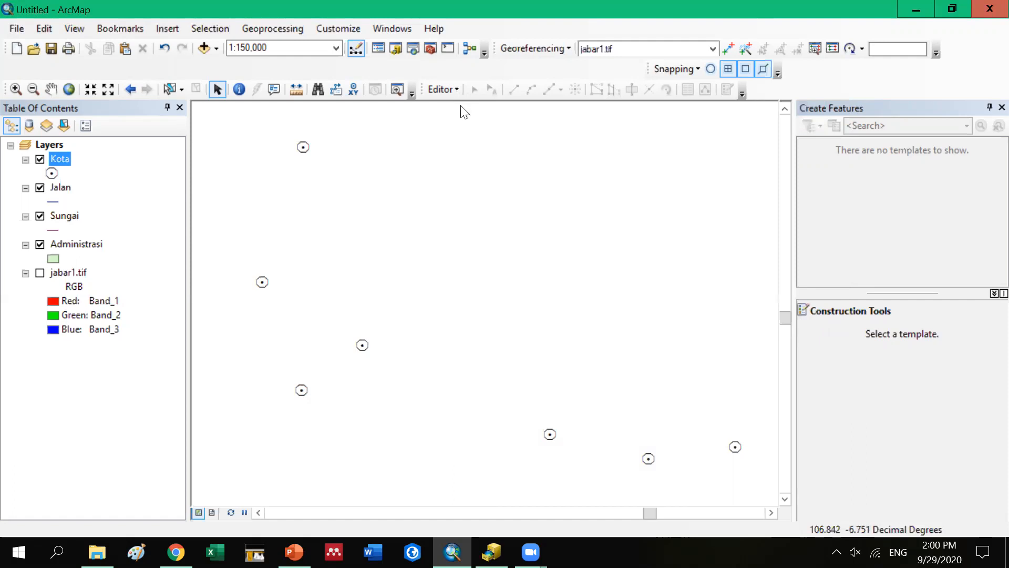
{"action": "left_click", "coordinate": [455, 90]}
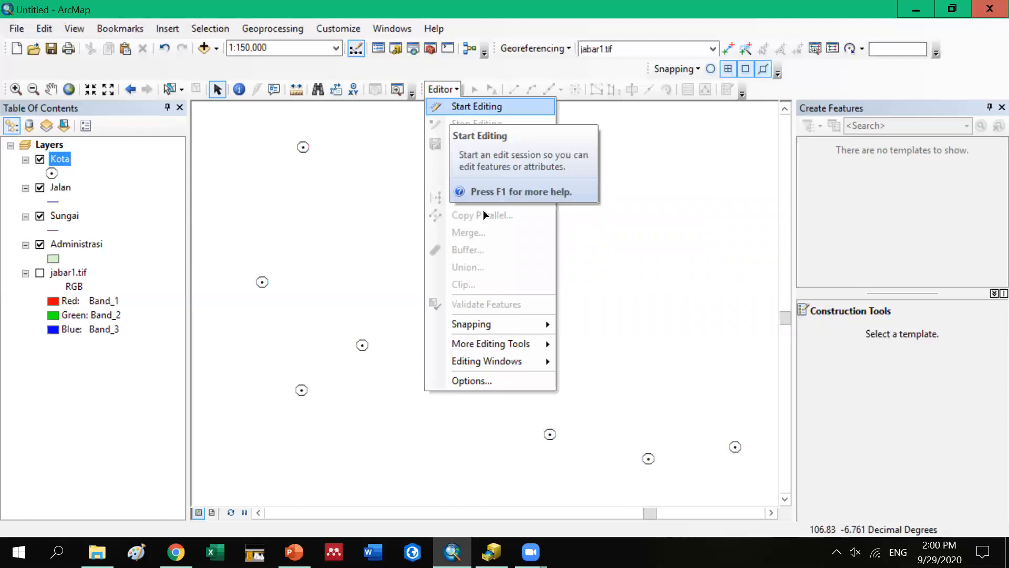
{"action": "right_click", "coordinate": [59, 163]}
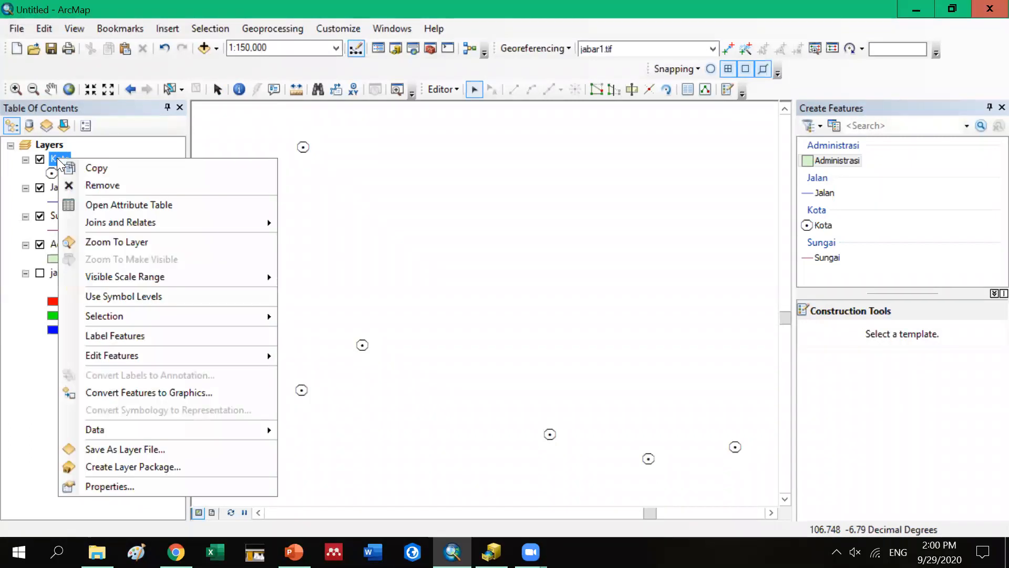
{"action": "left_click", "coordinate": [79, 205]}
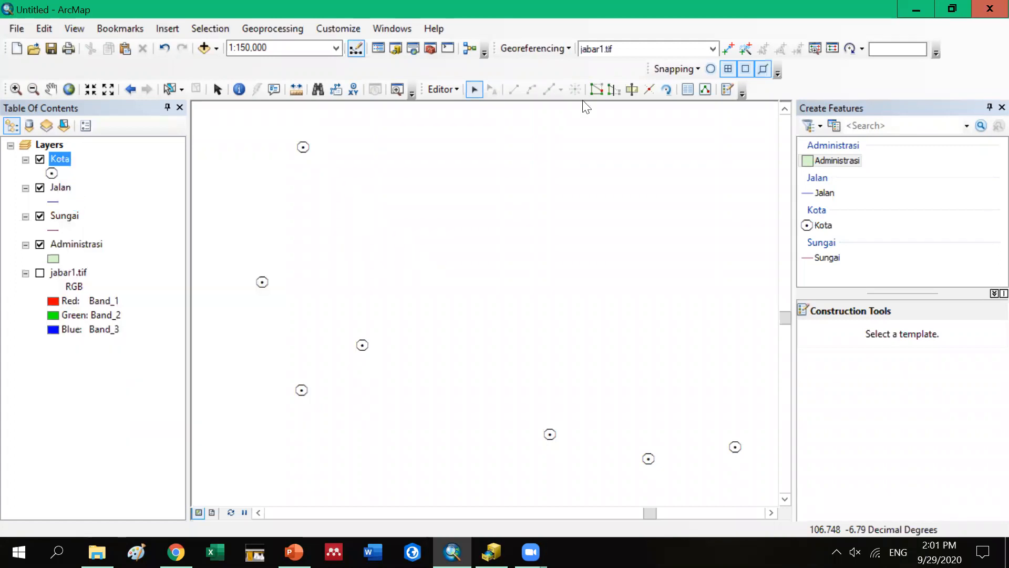
{"action": "left_click_drag", "start_coordinate": [694, 99], "coordinate": [750, 87]}
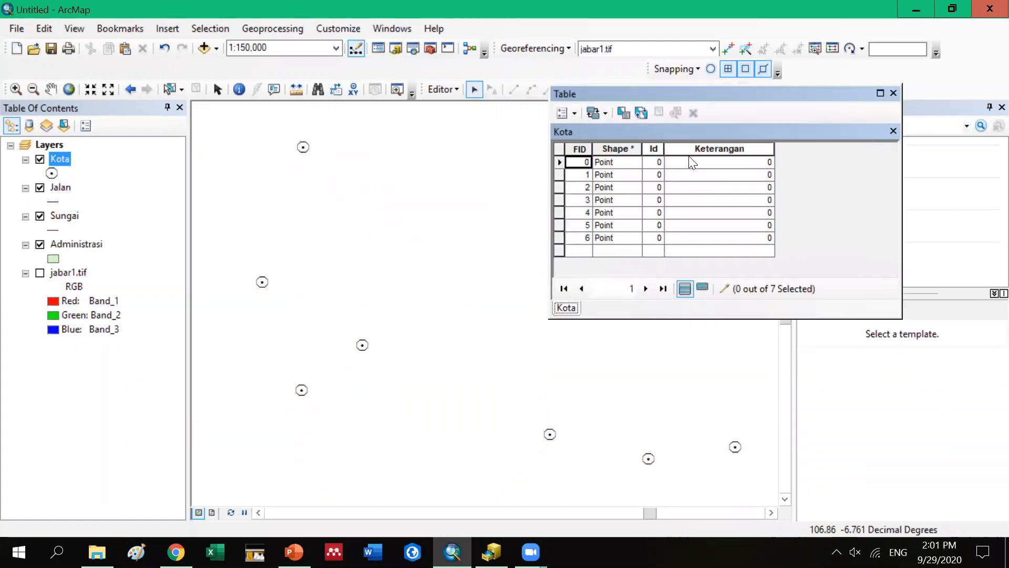
Select Kota record FID 0, show the jabar1.tif base map, and enter Cicurug in the record's Keterangan cell
{"action": "left_click", "coordinate": [558, 162]}
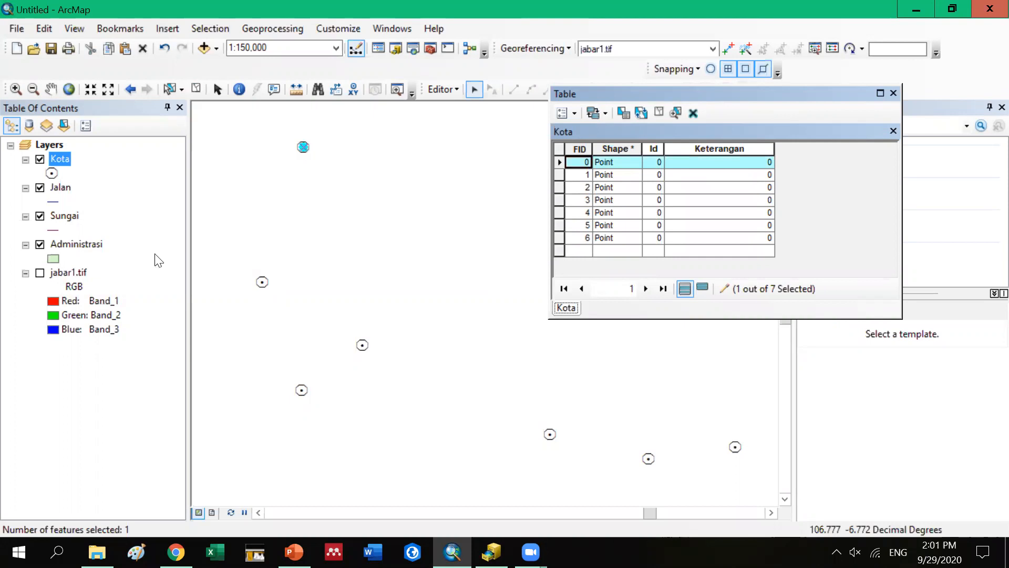
{"action": "left_click", "coordinate": [40, 274]}
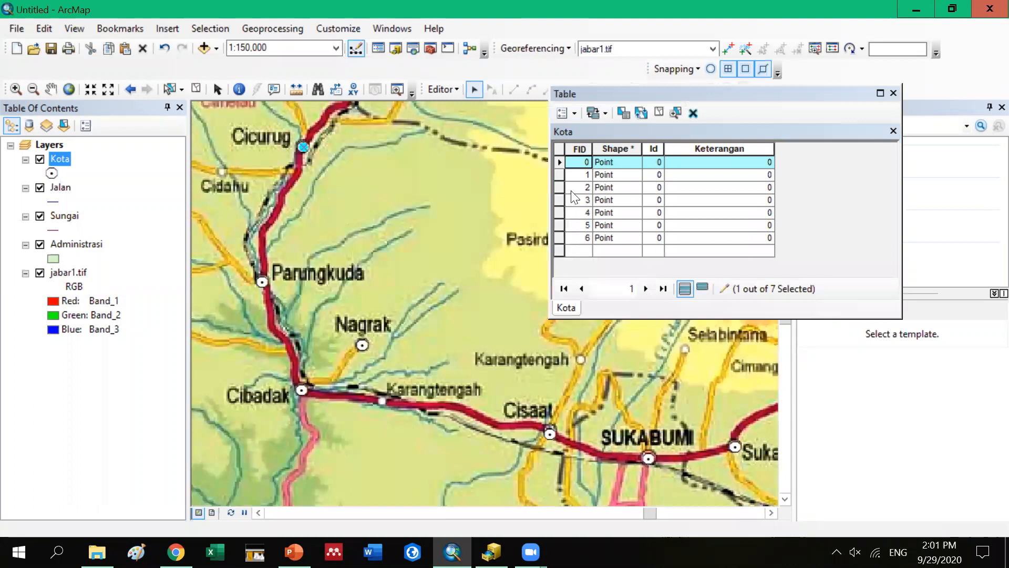
{"action": "left_click", "coordinate": [676, 162]}
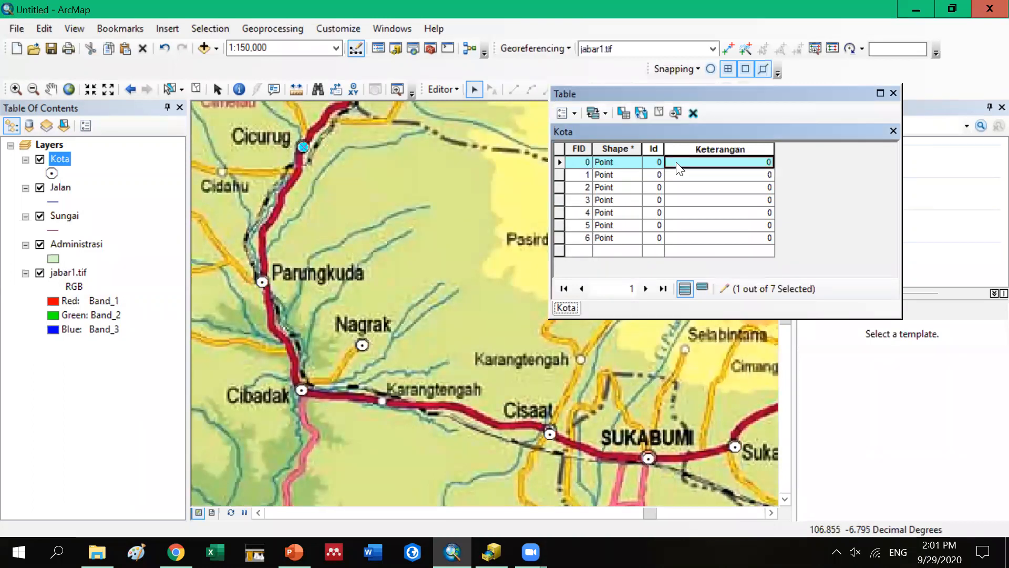
{"action": "type", "text": "Cicurug"}
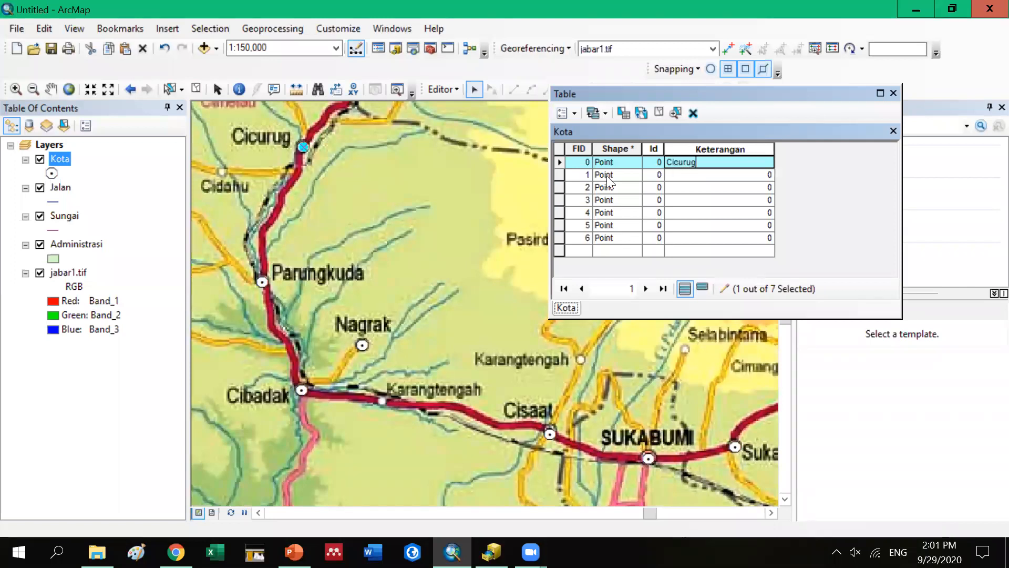
Try to commit Cicurug in the Keterangan cell of record FID 0 and move on to record FID 1
{"action": "left_click", "coordinate": [560, 176]}
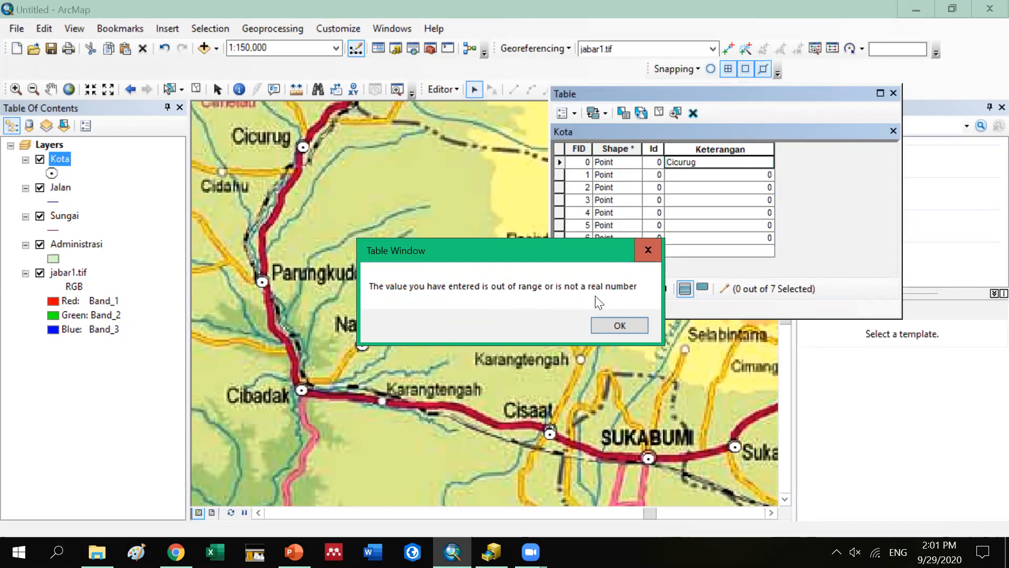
{"action": "left_click", "coordinate": [648, 251]}
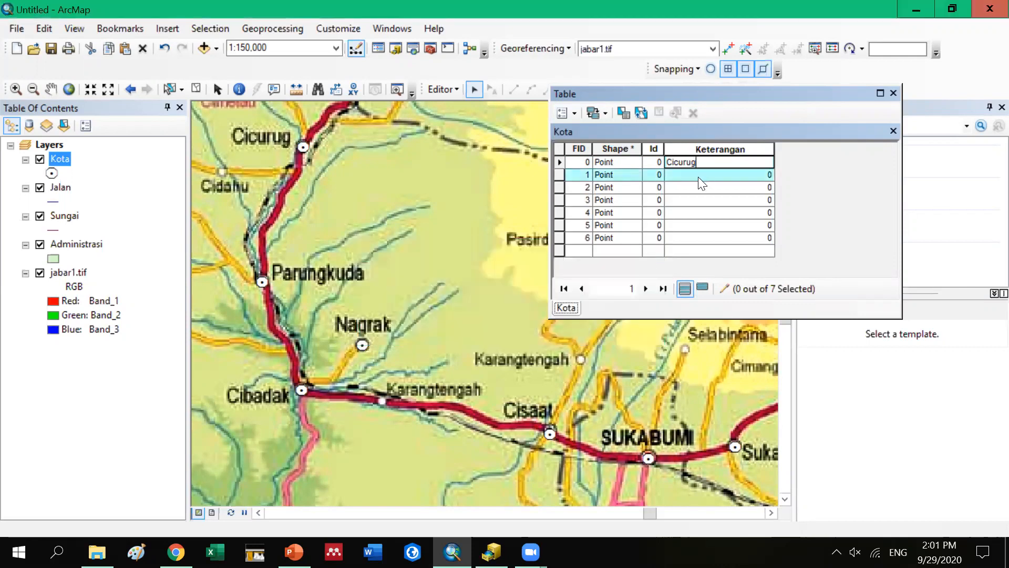
{"action": "left_click", "coordinate": [698, 177]}
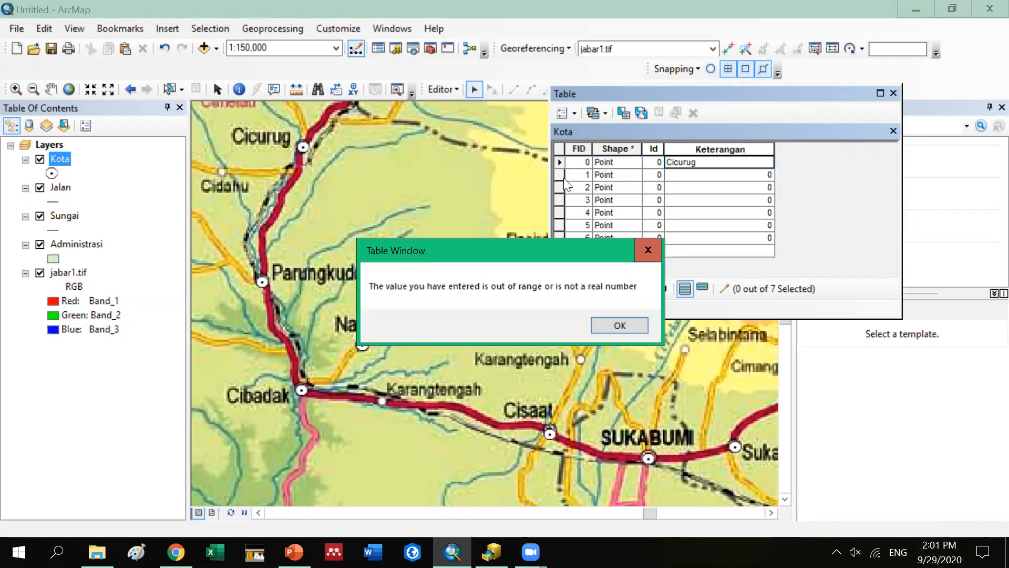
{"action": "key", "text": "Return"}
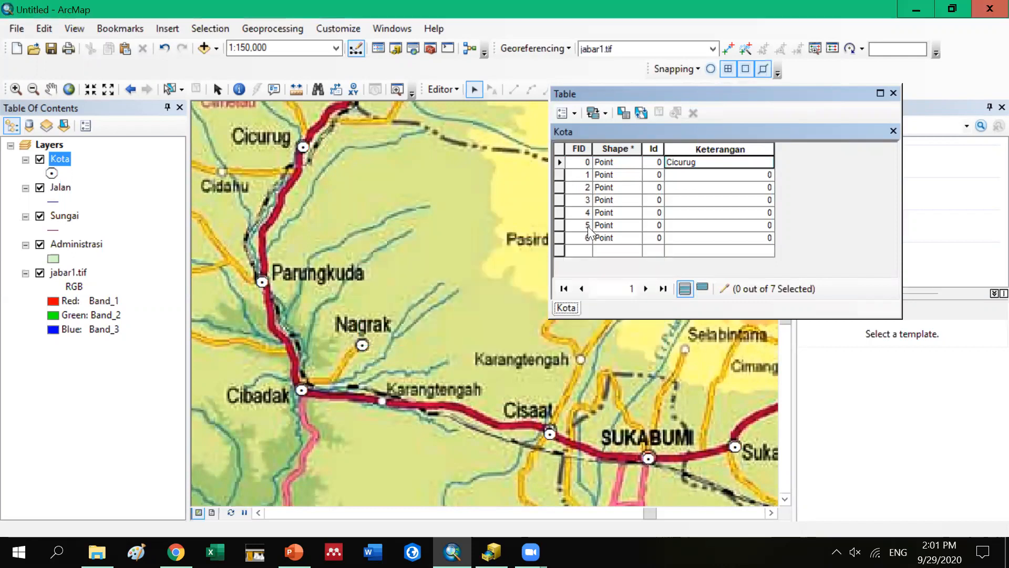
{"action": "left_click", "coordinate": [597, 284]}
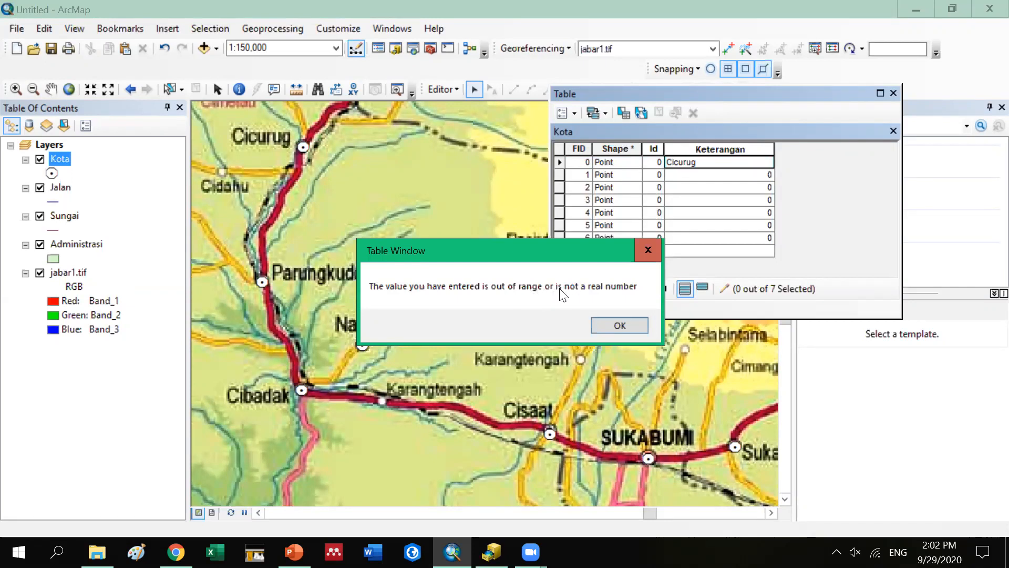
{"action": "left_click", "coordinate": [649, 249]}
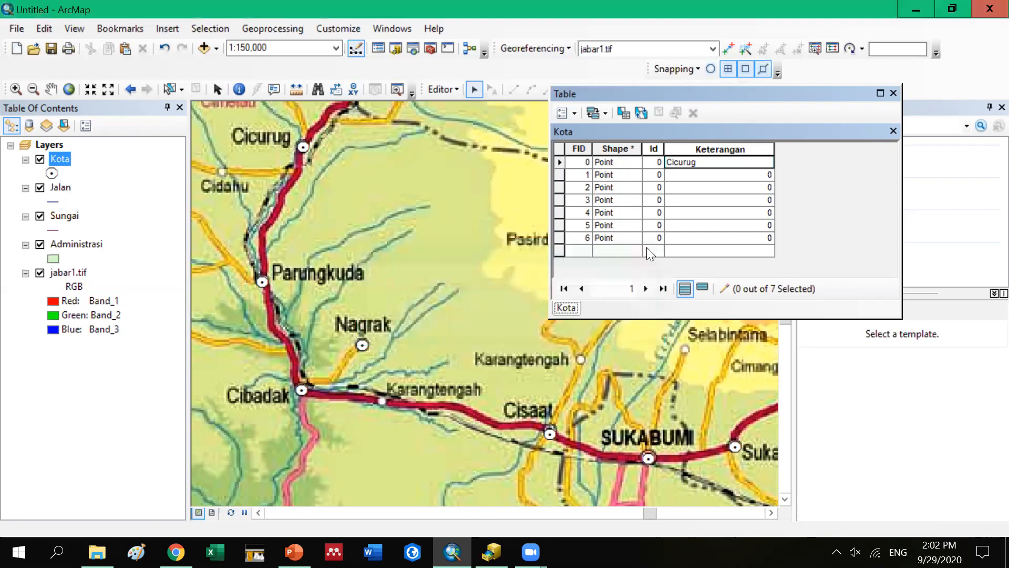
{"action": "left_click", "coordinate": [676, 182]}
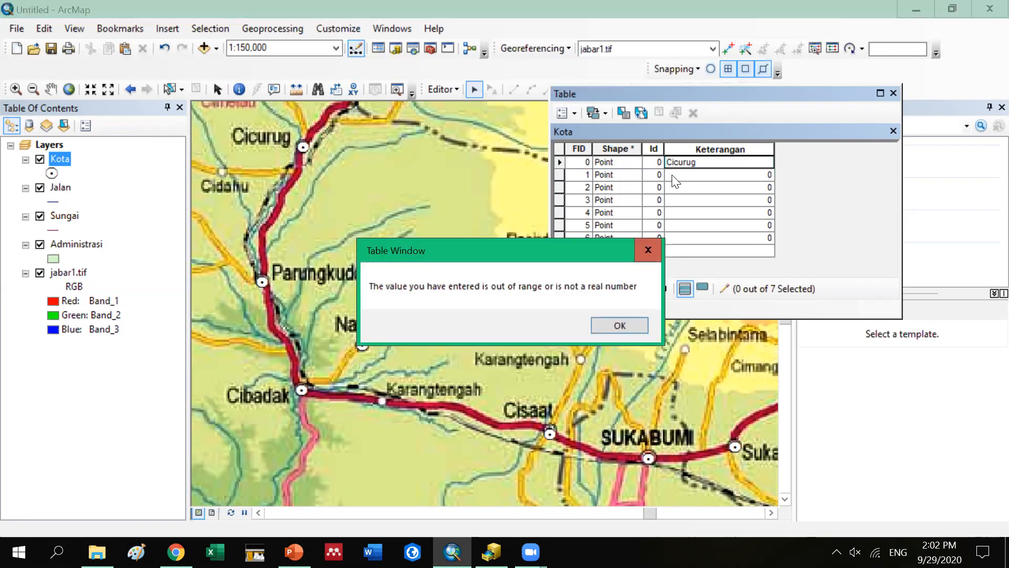
{"action": "left_click", "coordinate": [648, 251]}
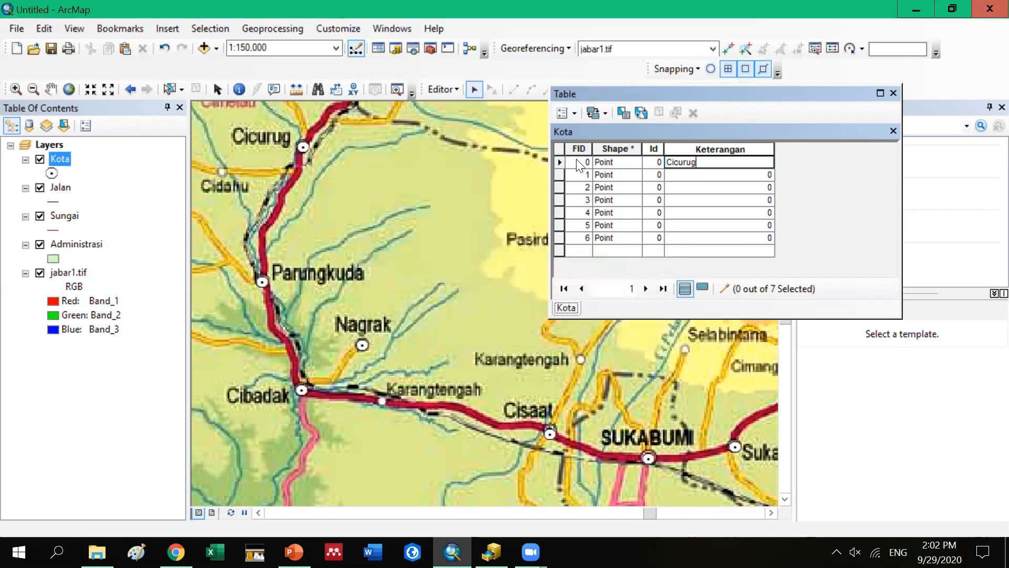
Try shortening the Keterangan entry of record FID 0 to Cicu and to C
{"action": "left_click", "coordinate": [574, 166]}
{"action": "left_click", "coordinate": [648, 250]}
{"action": "left_click", "coordinate": [699, 179]}
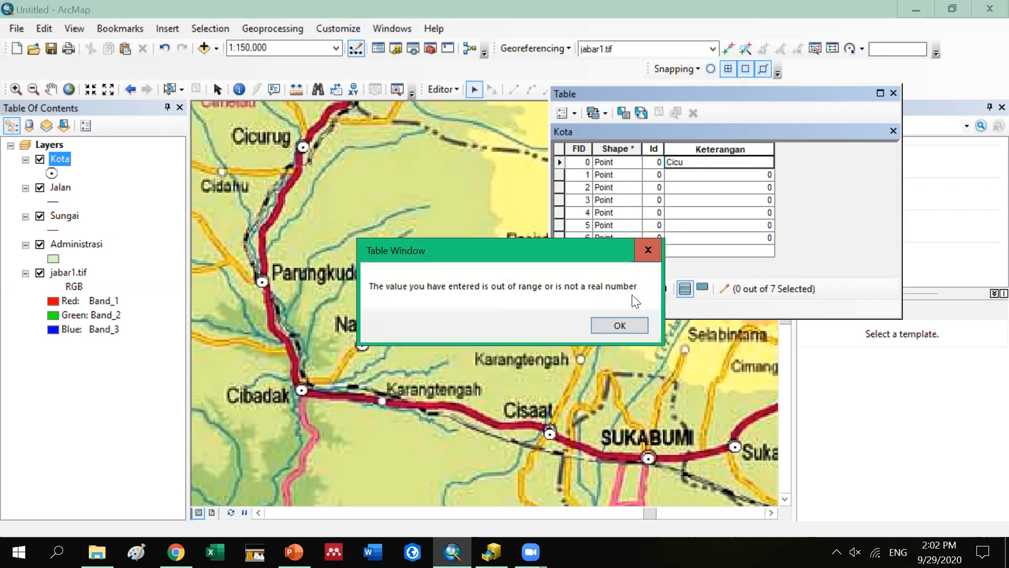
{"action": "key", "text": "Return"}
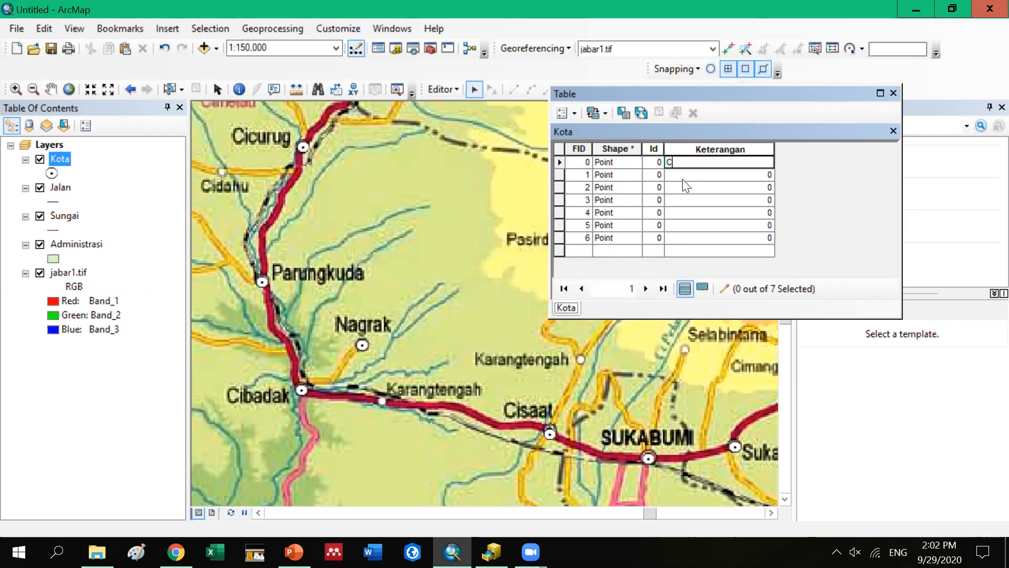
{"action": "left_click", "coordinate": [683, 179]}
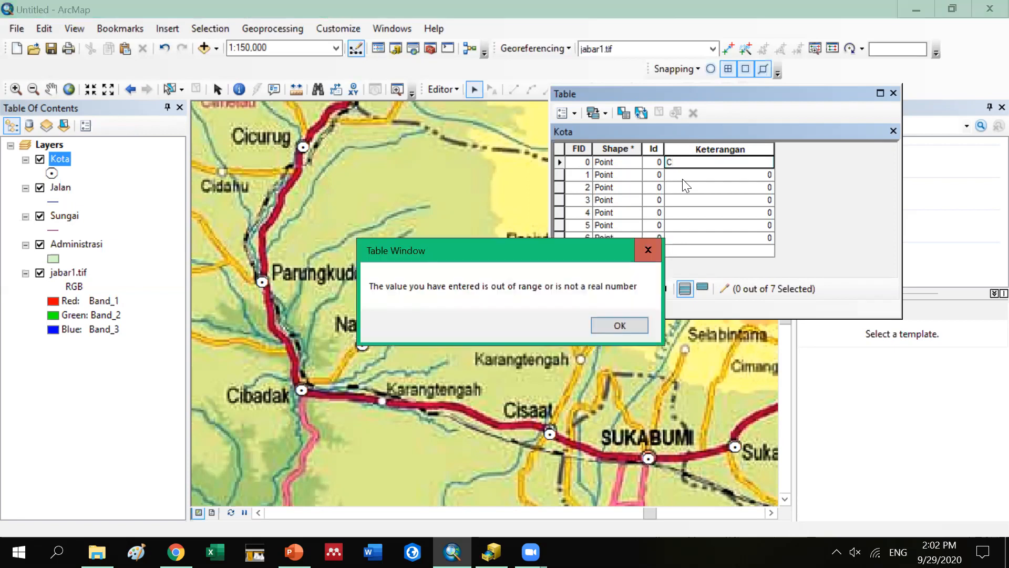
{"action": "left_click", "coordinate": [645, 252]}
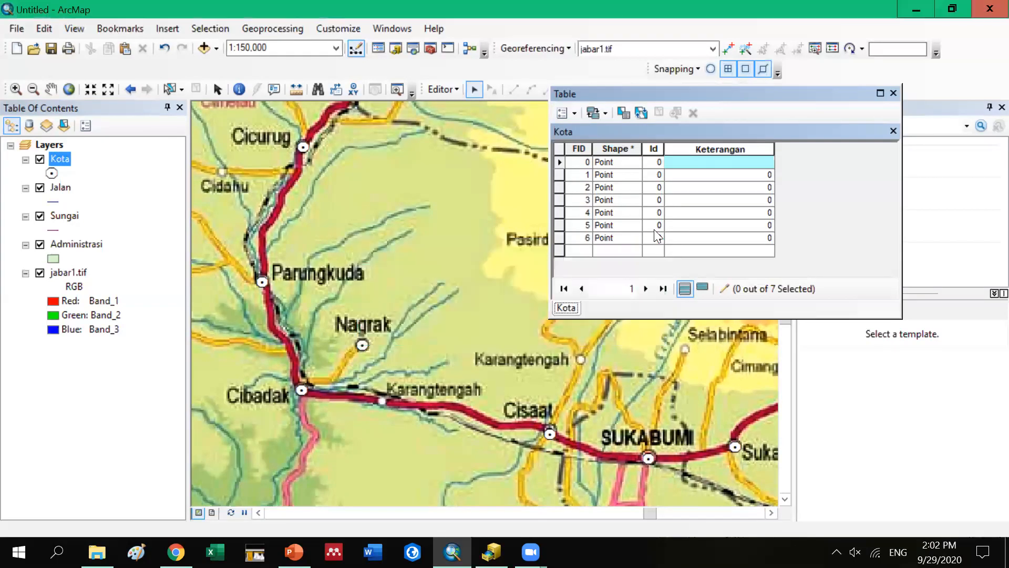
Clear the Keterangan cell of record FID 0 and enter the number 54
{"action": "key", "text": "BackSpace"}
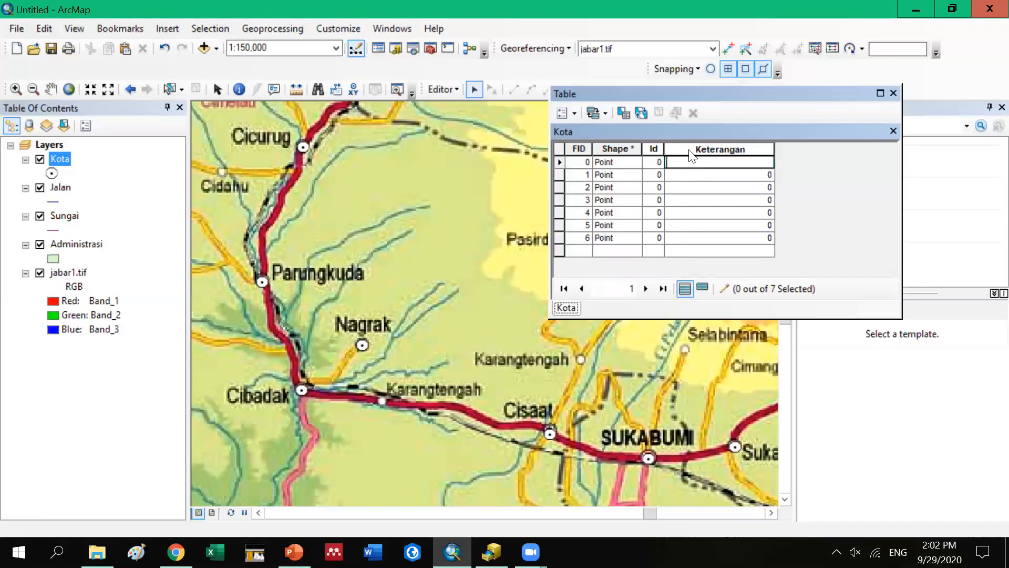
{"action": "left_click", "coordinate": [647, 251]}
{"action": "left_click", "coordinate": [647, 250]}
{"action": "type", "text": "54"}
{"action": "left_click", "coordinate": [693, 176]}
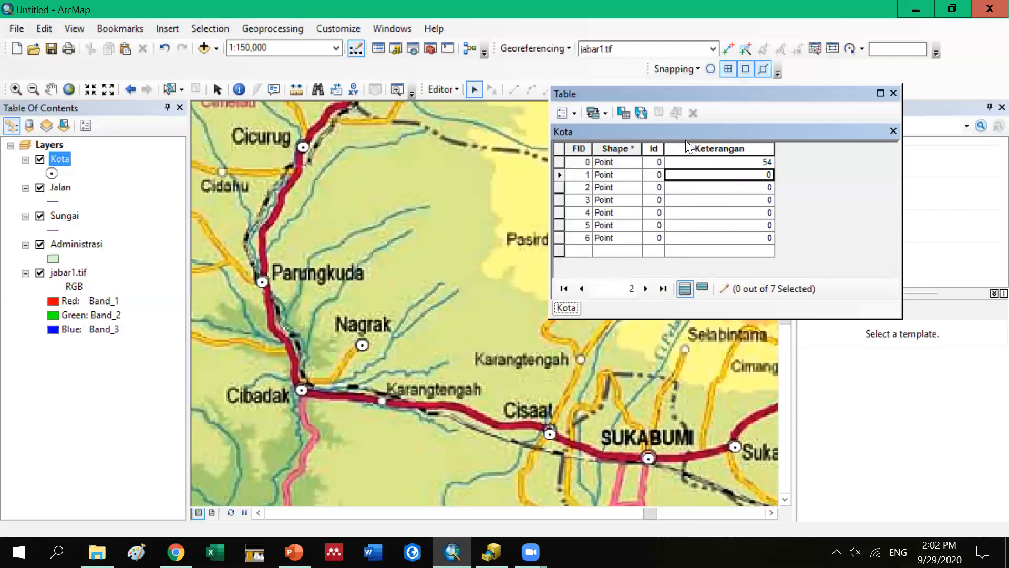
{"action": "left_click", "coordinate": [704, 164]}
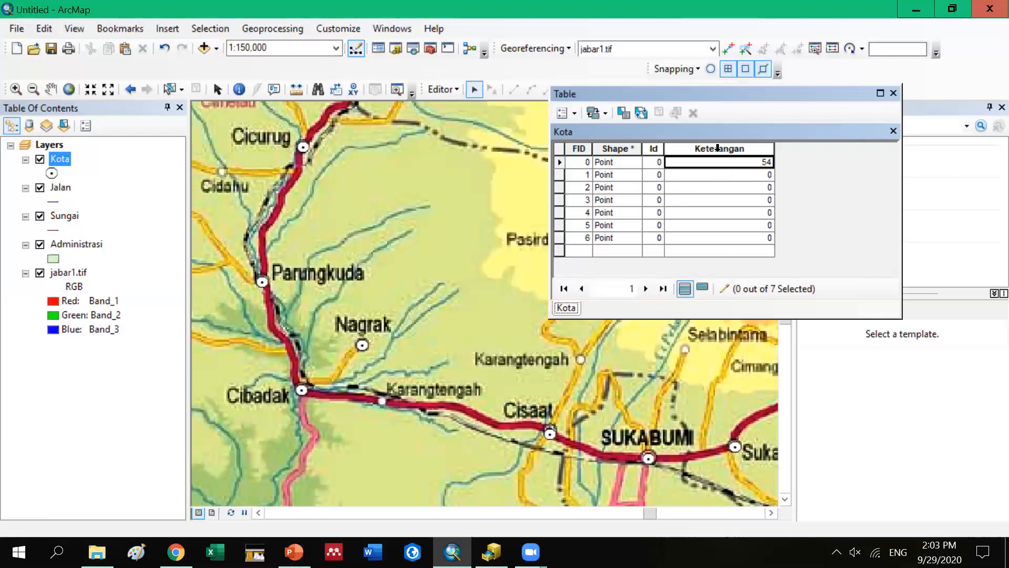
{"action": "left_click", "coordinate": [721, 146]}
{"action": "right_click", "coordinate": [722, 145]}
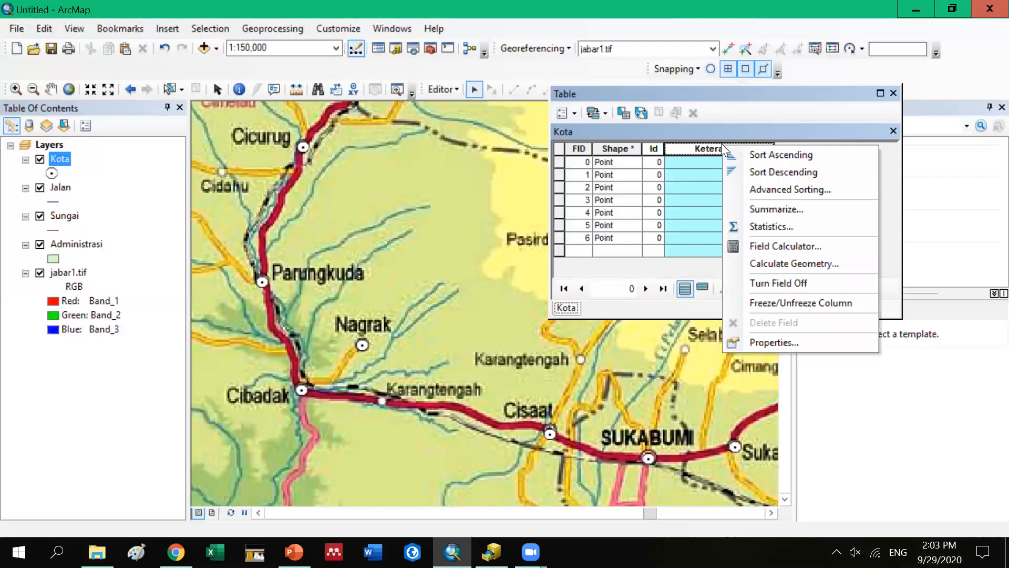
{"action": "left_click", "coordinate": [575, 114]}
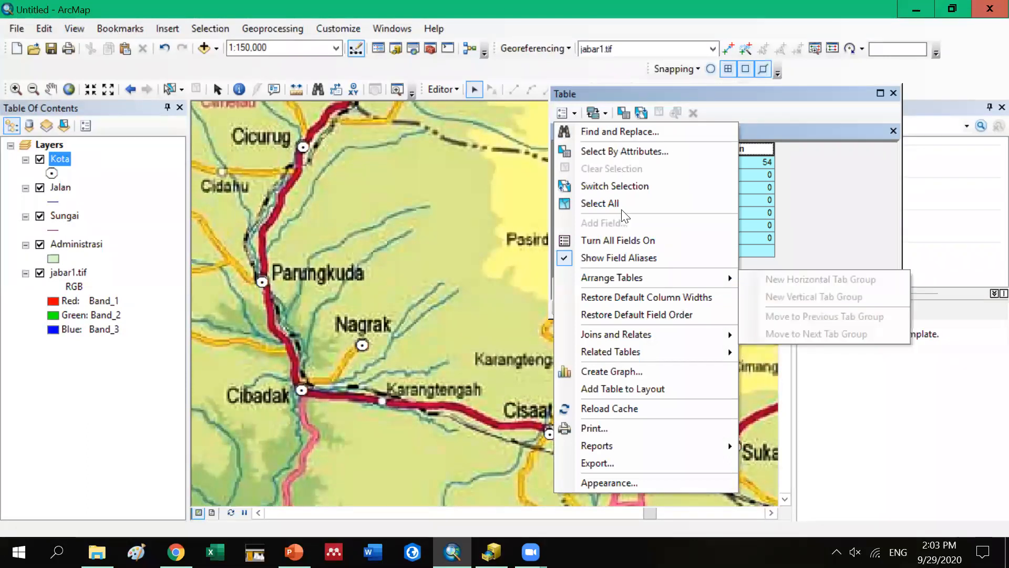
{"action": "left_click", "coordinate": [821, 171]}
Close the Kota attribute table and end the edit session, saving the edits
{"action": "left_click", "coordinate": [893, 94]}
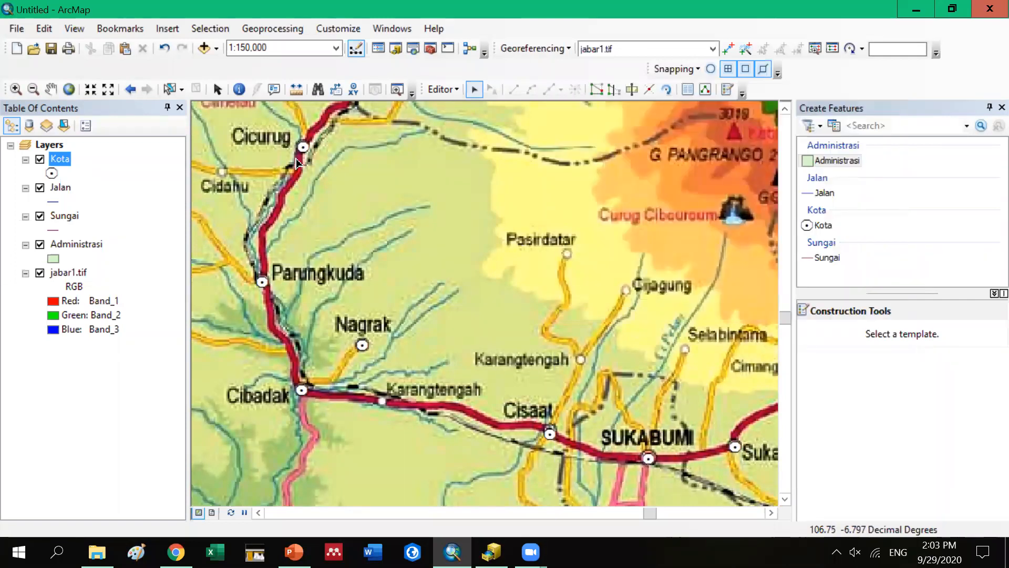
{"action": "left_click", "coordinate": [462, 125]}
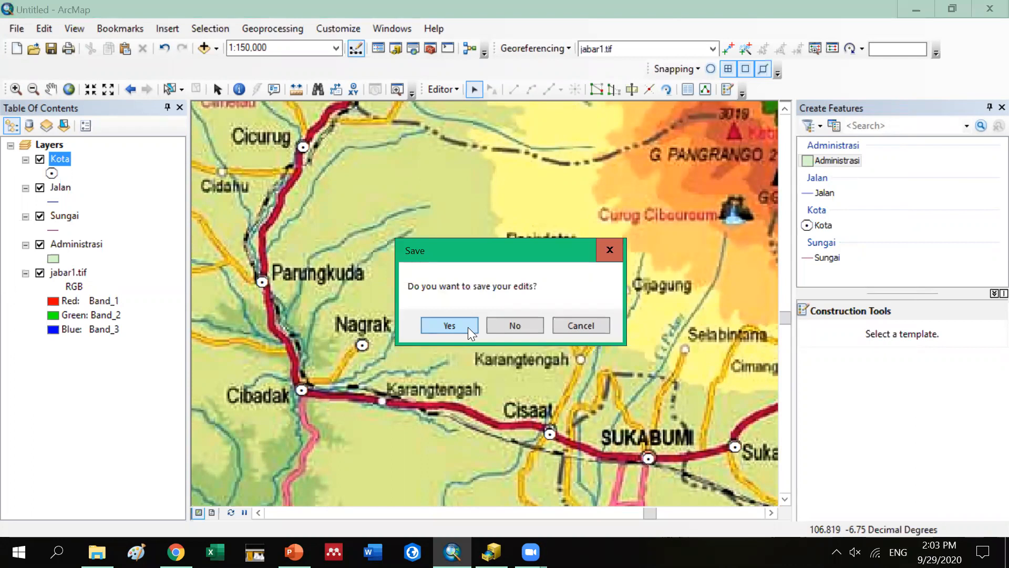
{"action": "key", "text": "Return"}
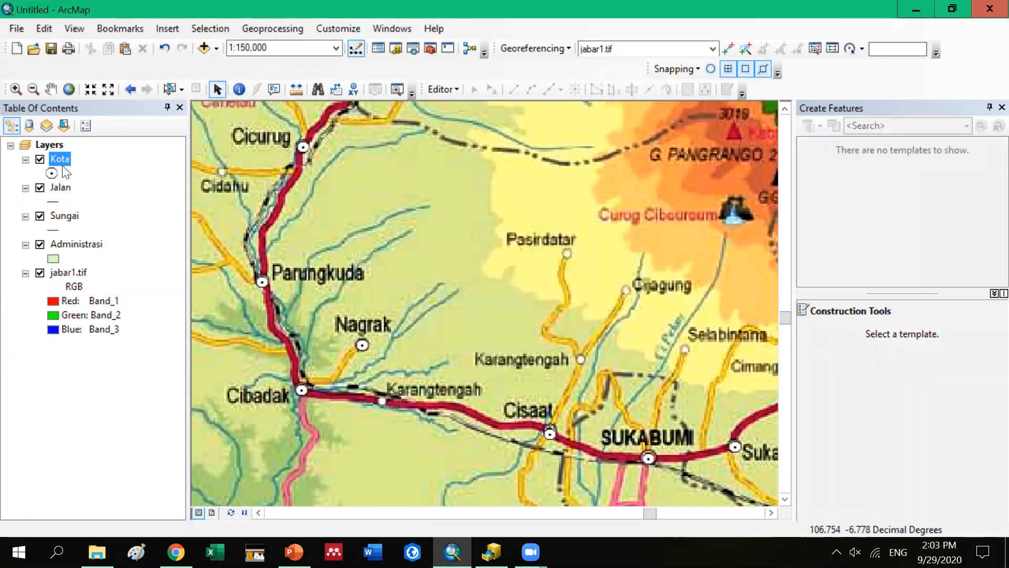
Reopen the Kota attribute table and delete the Keterangan field
{"action": "right_click", "coordinate": [62, 158]}
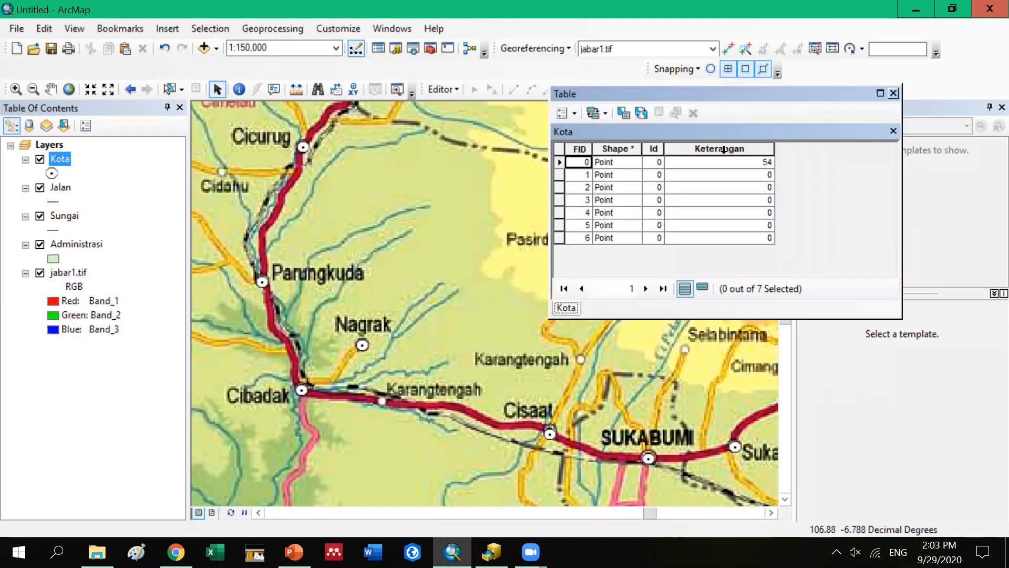
{"action": "right_click", "coordinate": [689, 151]}
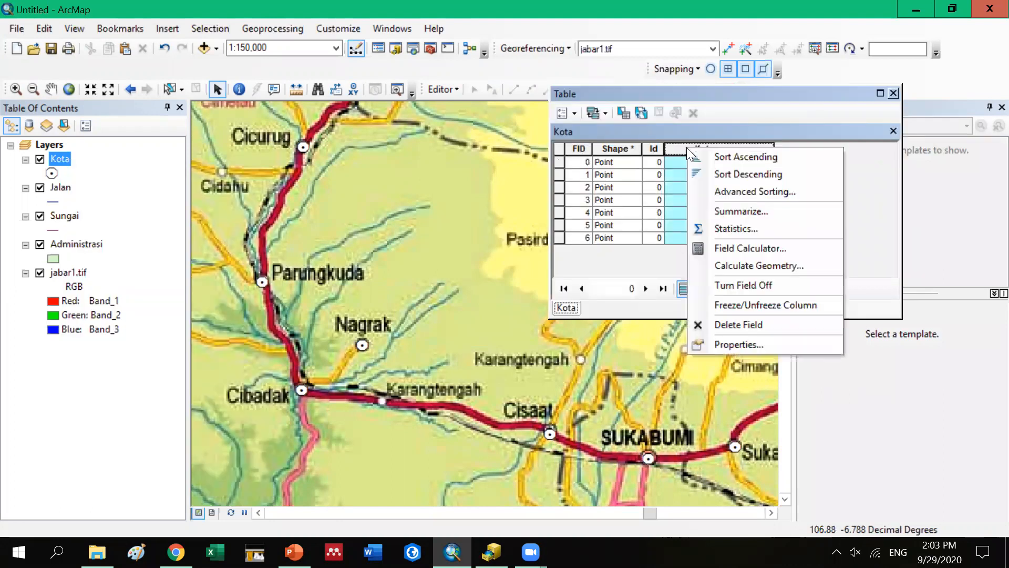
{"action": "left_click", "coordinate": [711, 325]}
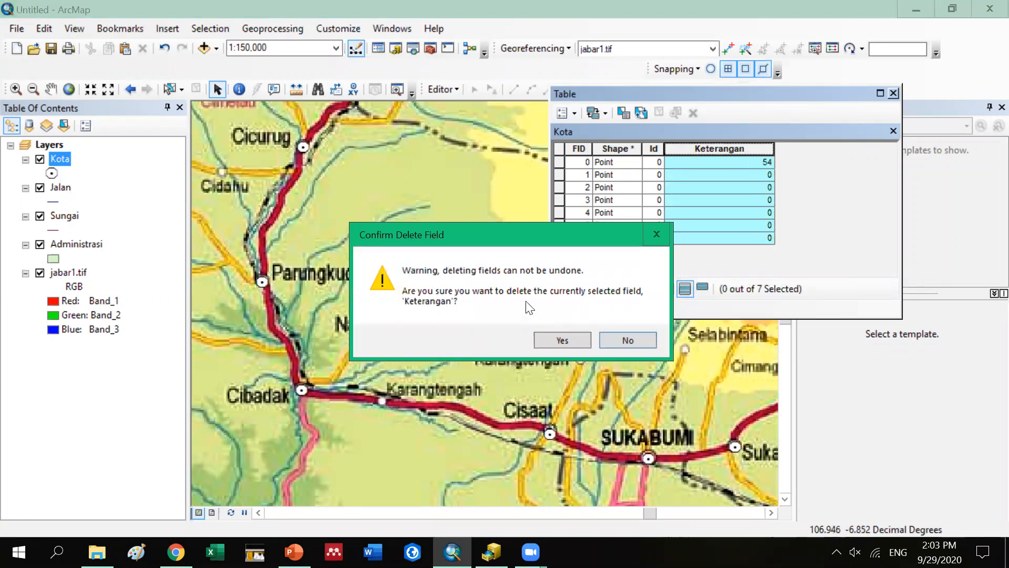
{"action": "left_click", "coordinate": [563, 341]}
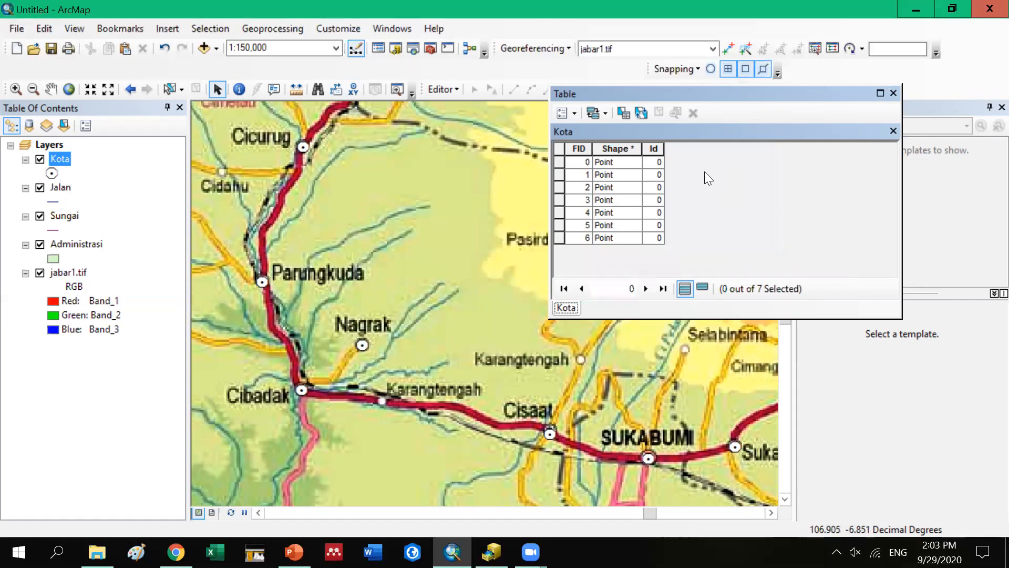
Add a new field named Keterangan to the Kota table with type Text and length 50
{"action": "left_click", "coordinate": [576, 113]}
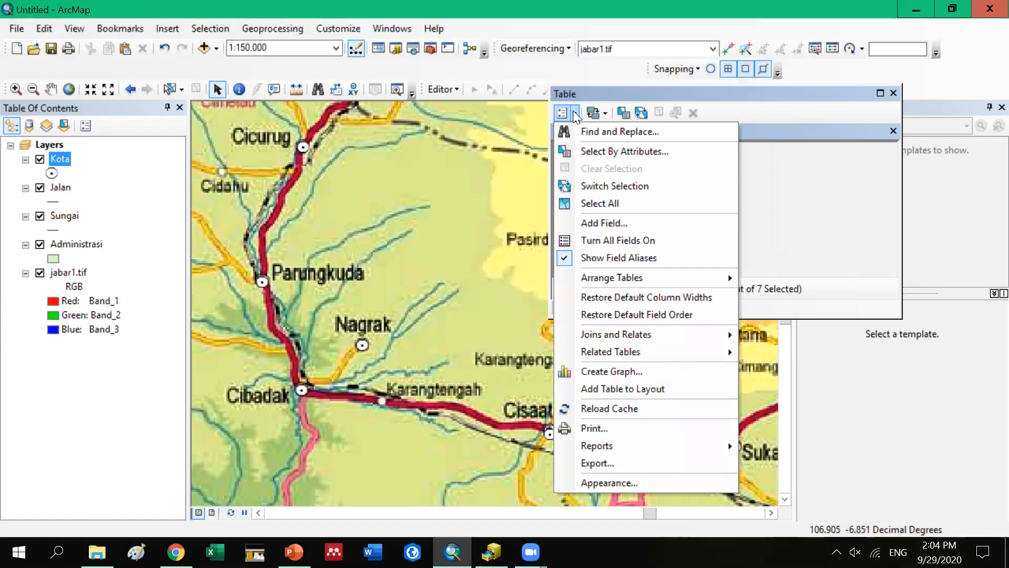
{"action": "left_click", "coordinate": [597, 222]}
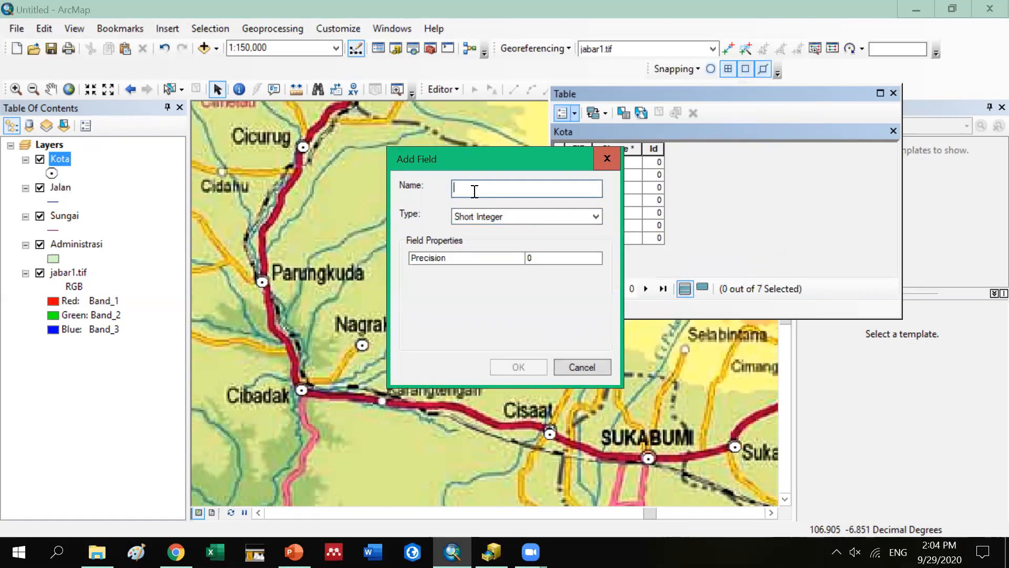
{"action": "type", "text": "Ket"}
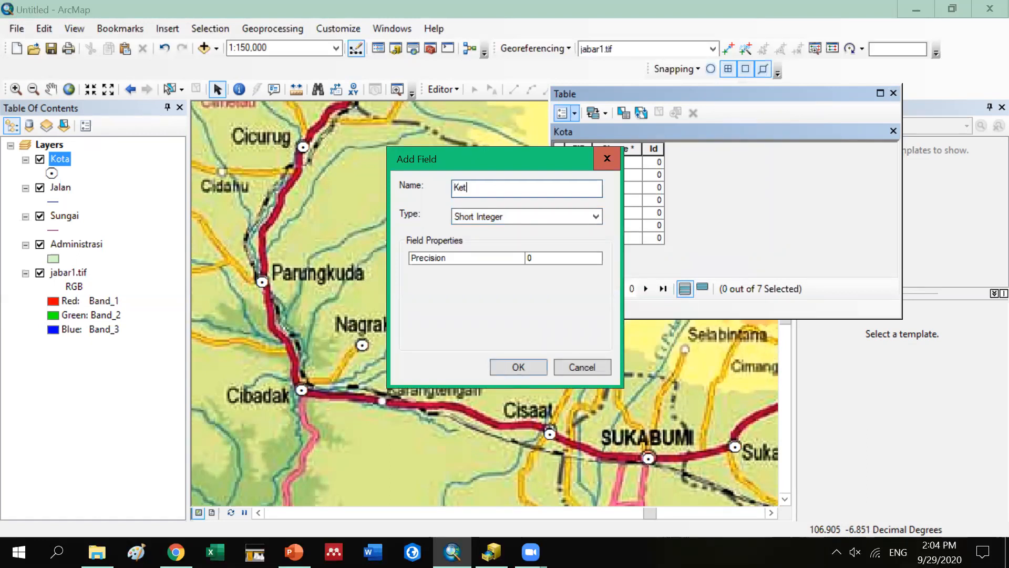
{"action": "type", "text": "erangan"}
{"action": "left_click", "coordinate": [598, 218]}
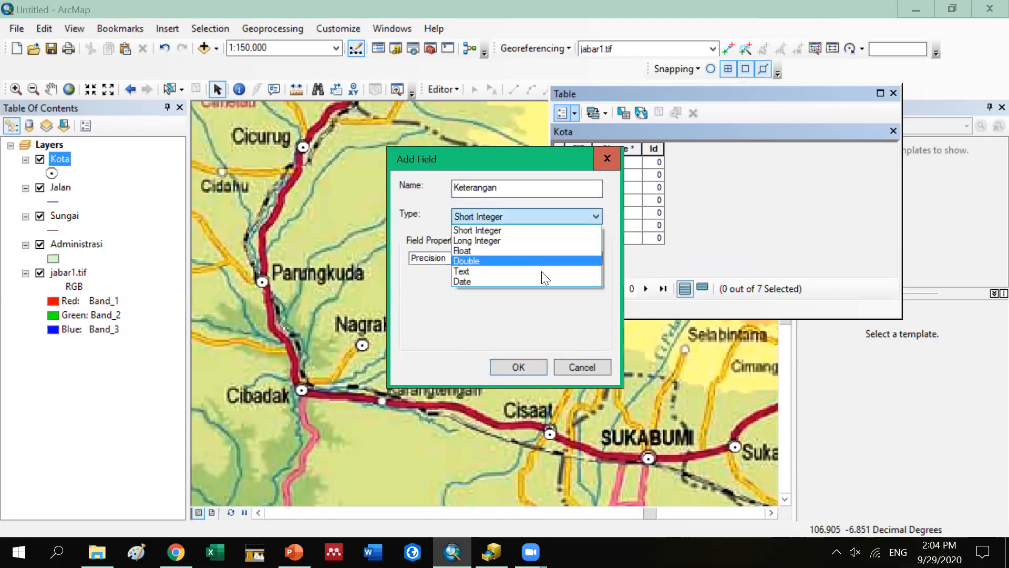
{"action": "left_click", "coordinate": [541, 271]}
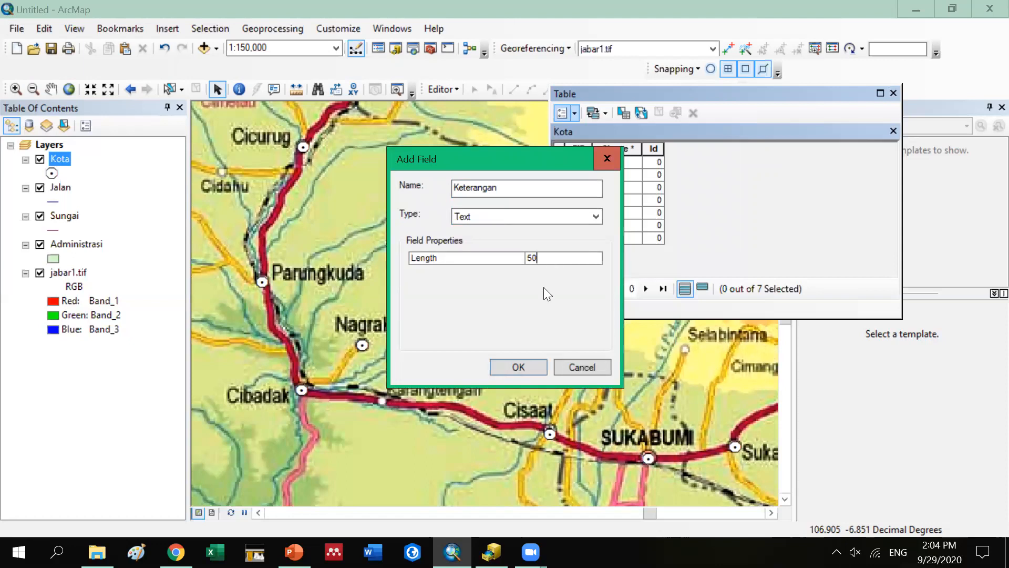
{"action": "left_click", "coordinate": [537, 370]}
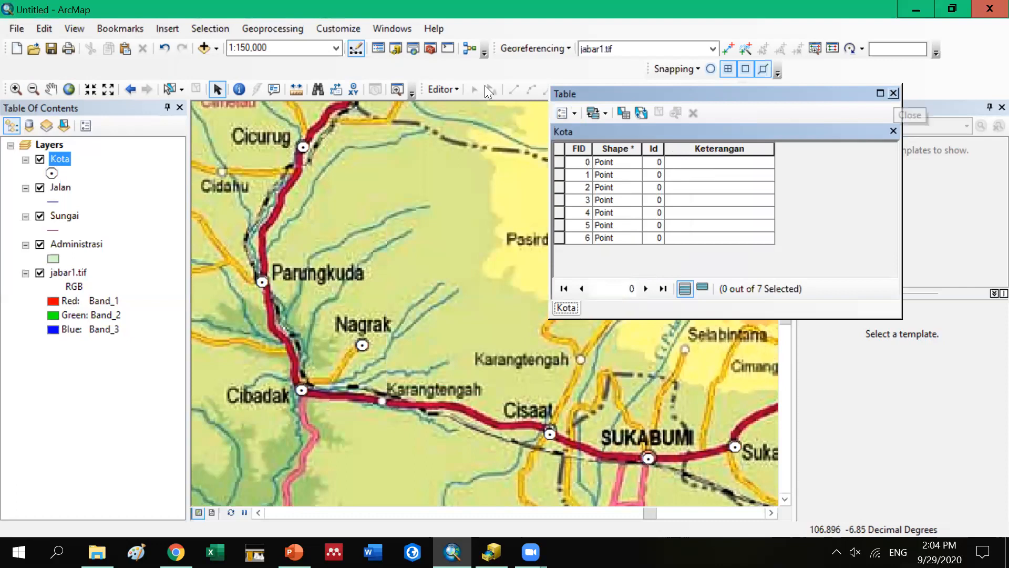
Start an edit session and reopen the Kota attribute table with record FID 0 selected, keeping the Cicurug point in view
{"action": "left_click", "coordinate": [441, 88]}
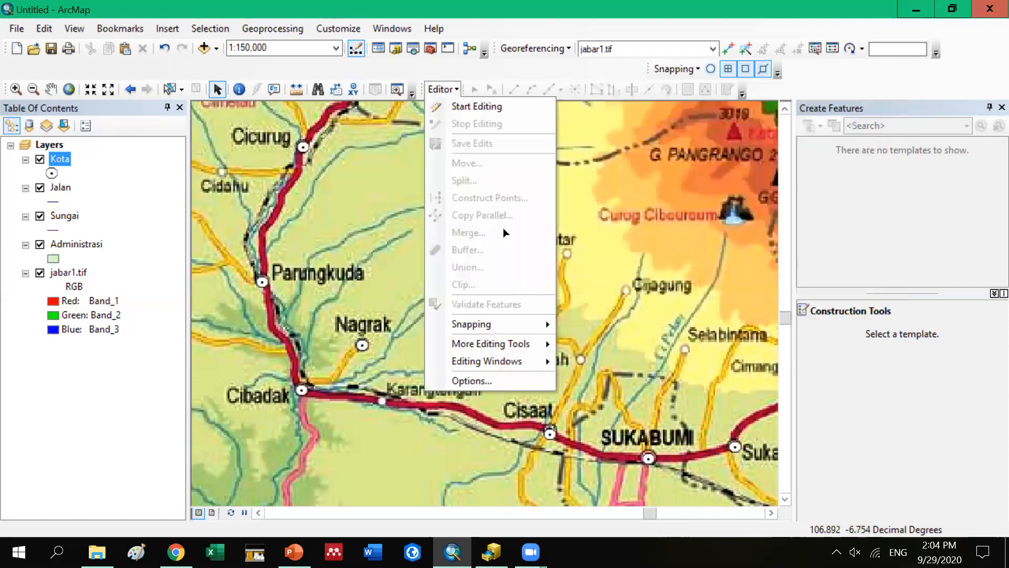
{"action": "left_click", "coordinate": [476, 107]}
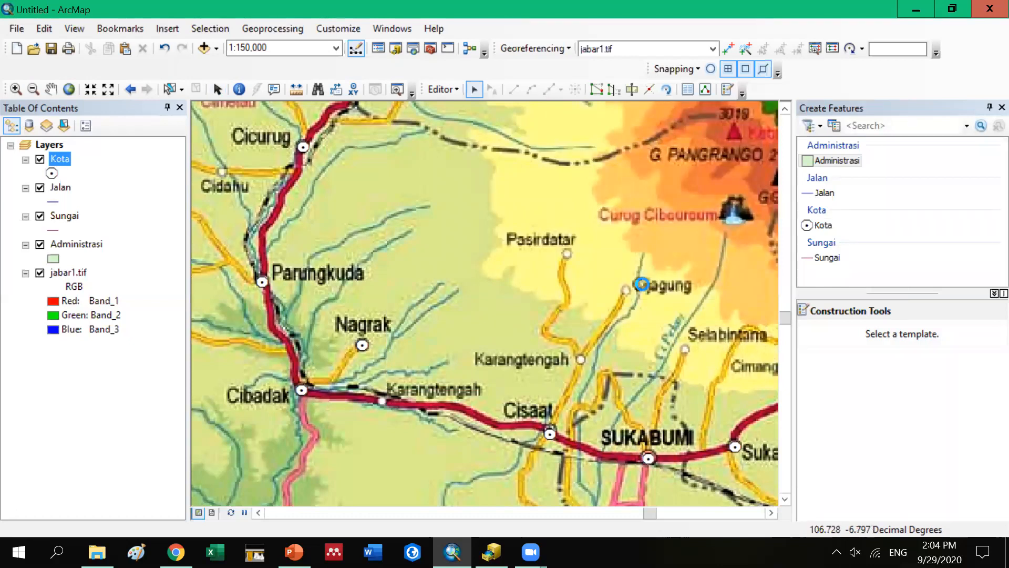
{"action": "key", "text": "ctrl+t"}
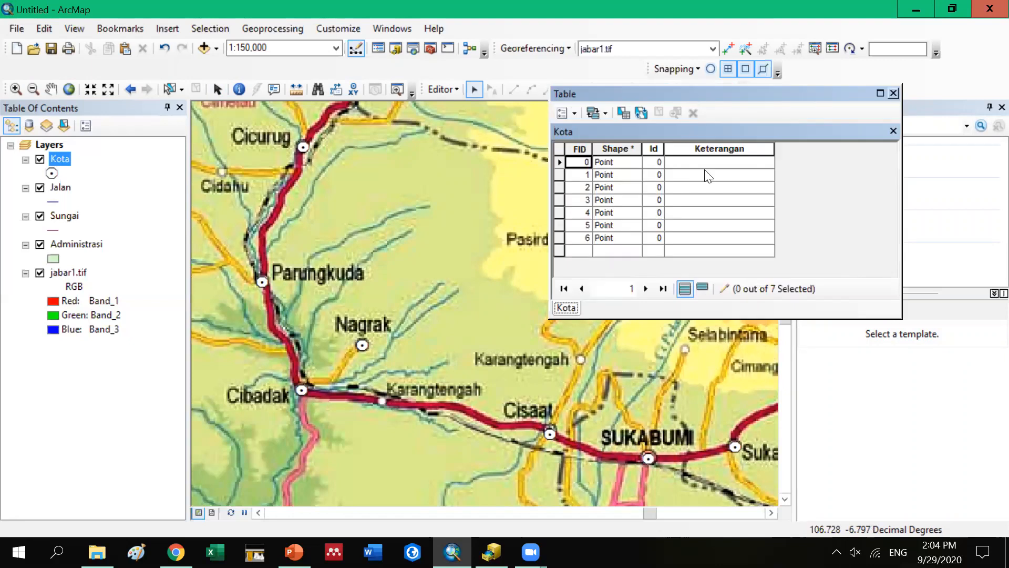
{"action": "left_click_drag", "start_coordinate": [604, 93], "coordinate": [615, 144]}
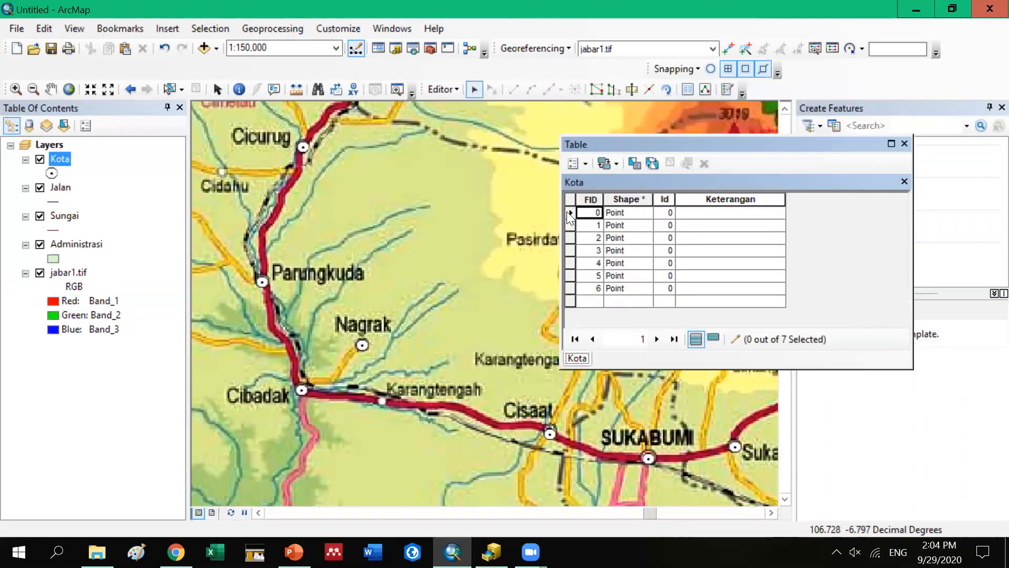
{"action": "left_click", "coordinate": [683, 213]}
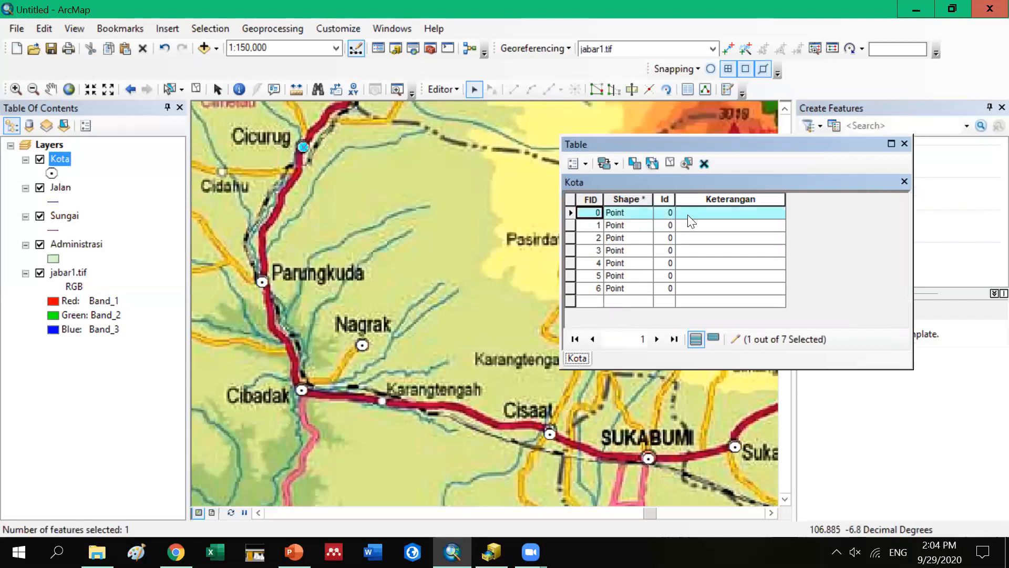
Enter Cicurug as the Keterangan value for record FID 0 and Parungkuda for record FID 1 in the Kota table
{"action": "left_click", "coordinate": [688, 214]}
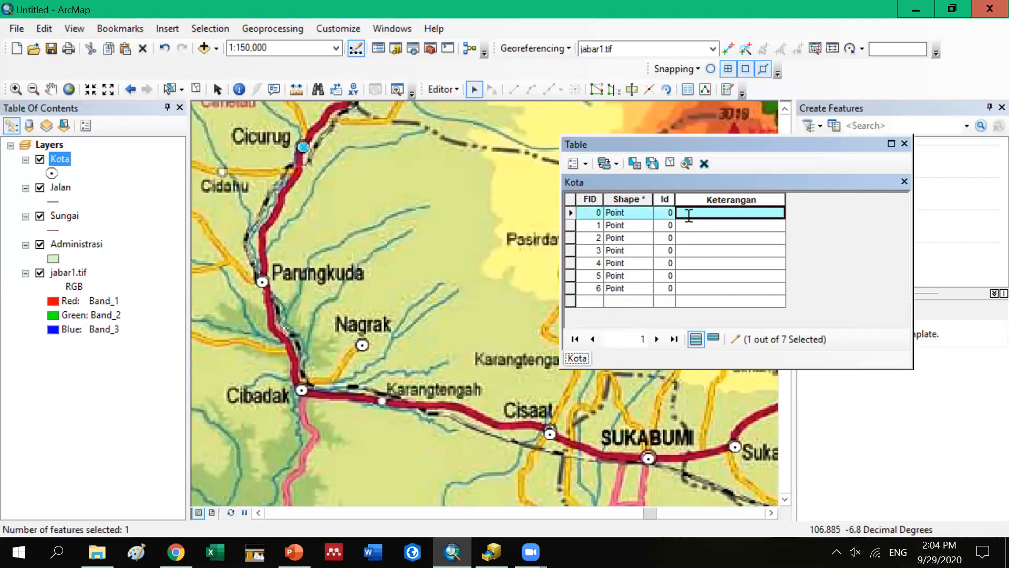
{"action": "type", "text": "Cicurug"}
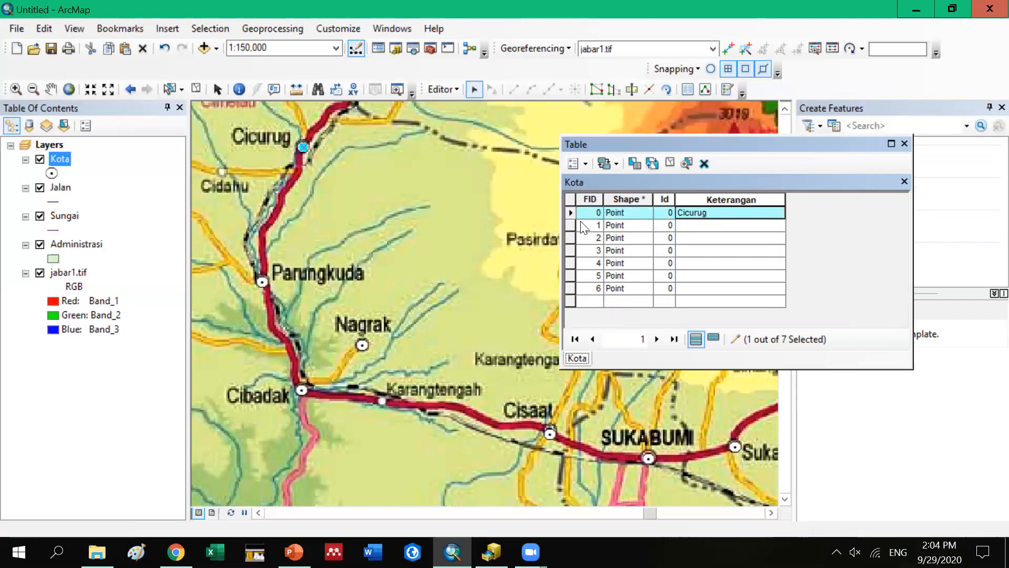
{"action": "left_click", "coordinate": [572, 225]}
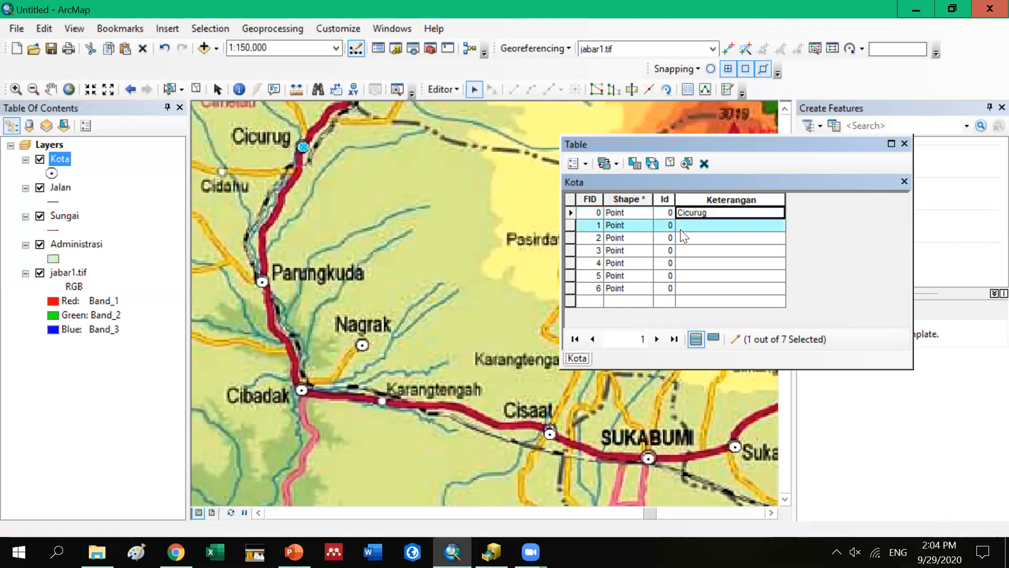
{"action": "left_click", "coordinate": [262, 283]}
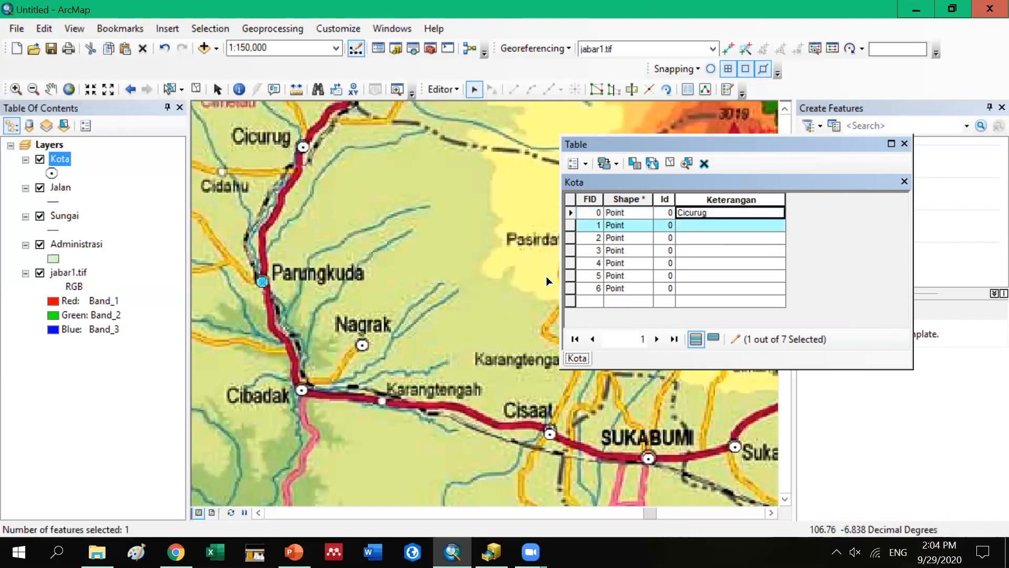
{"action": "left_click", "coordinate": [691, 225]}
{"action": "type", "text": "Parungku"}
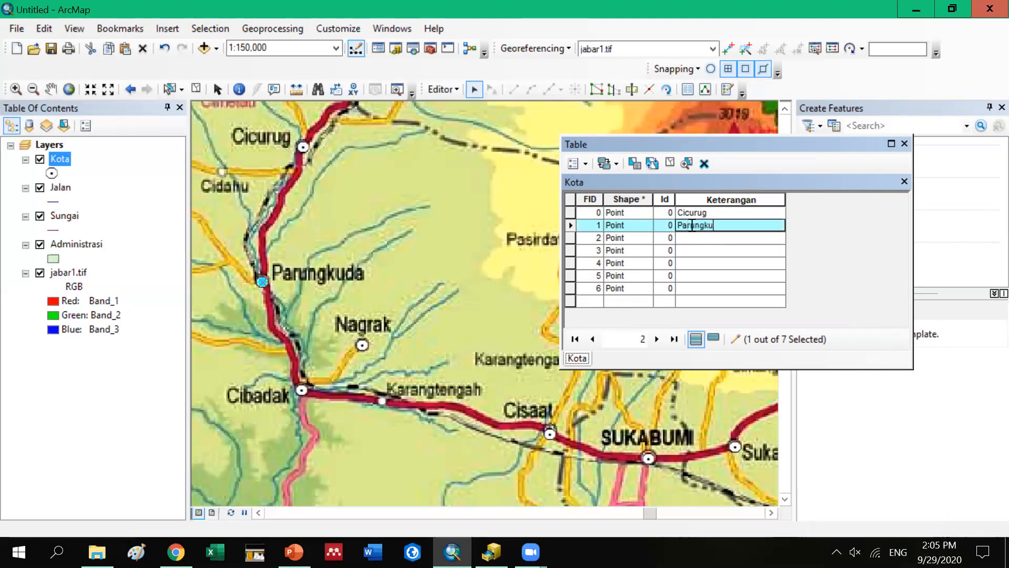
{"action": "type", "text": "da"}
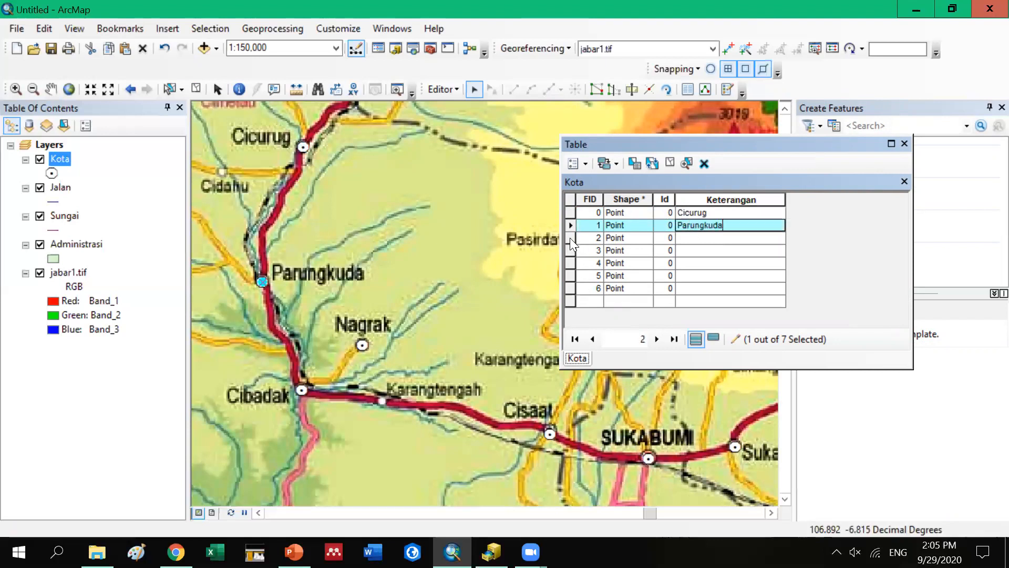
Select records FID 2 and FID 3 in turn and fill their Keterangan values with Cibadak and Nagrak
{"action": "left_click", "coordinate": [570, 237]}
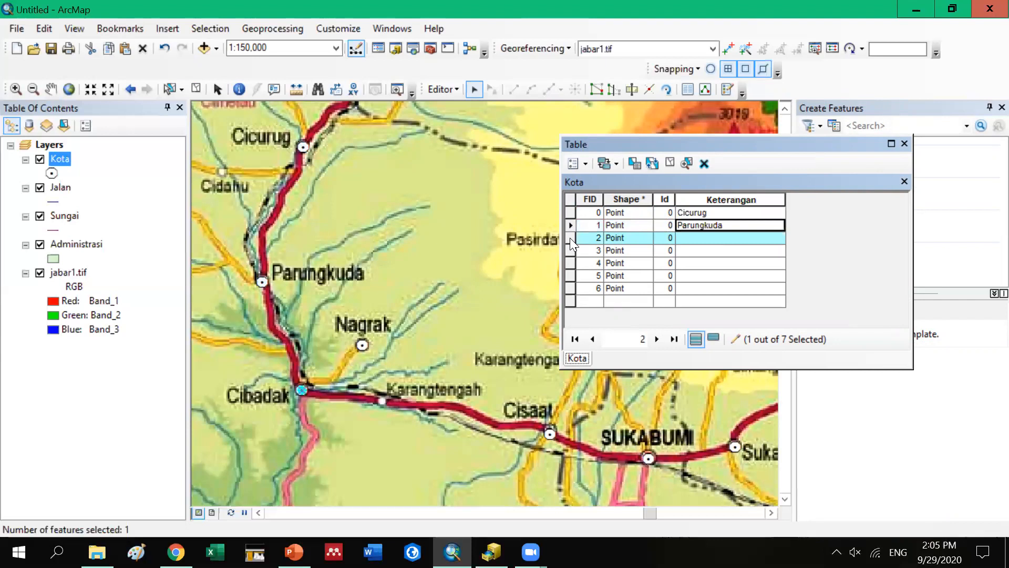
{"action": "left_click", "coordinate": [723, 238]}
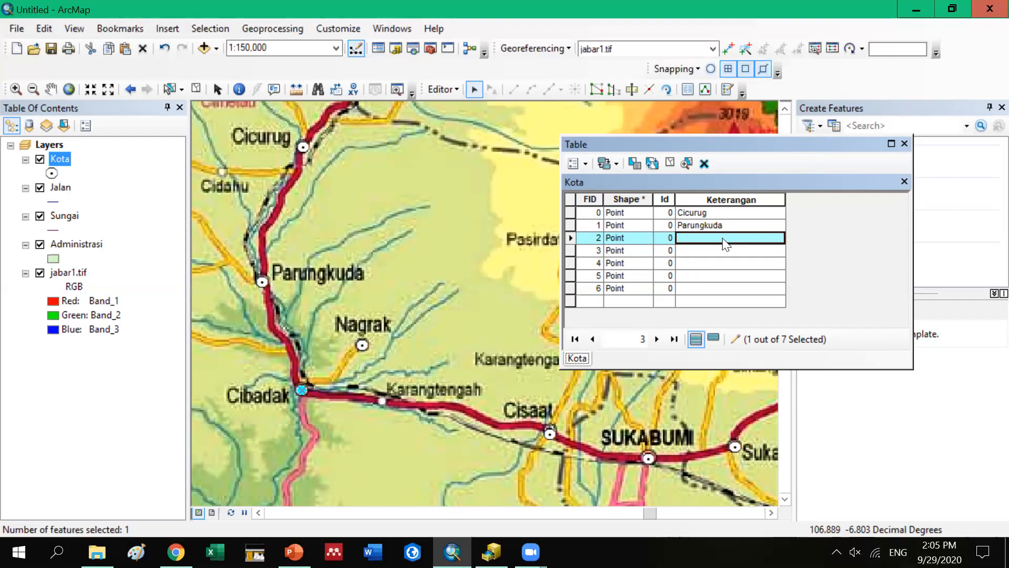
{"action": "type", "text": "Cibadak"}
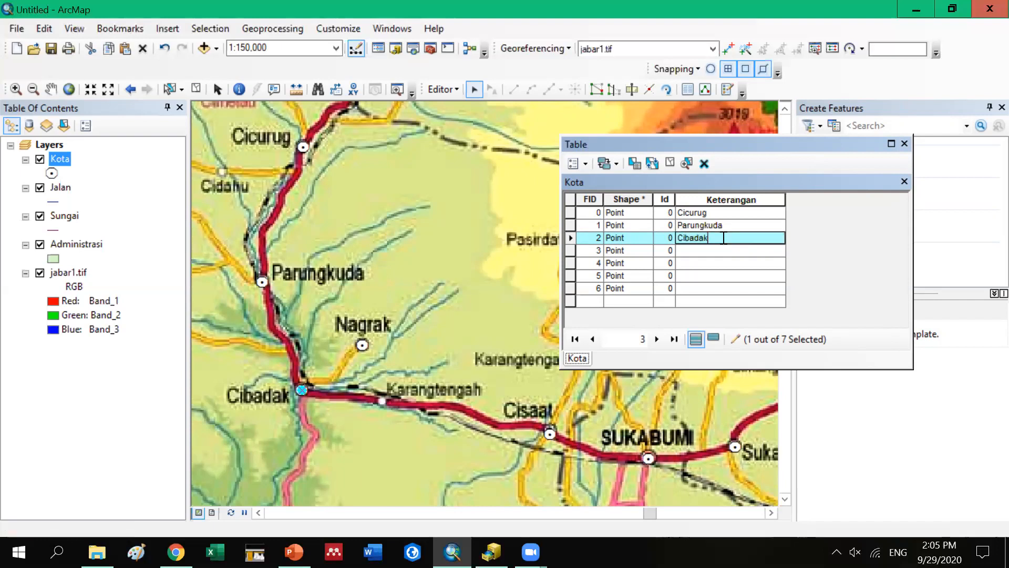
{"action": "left_click", "coordinate": [572, 251]}
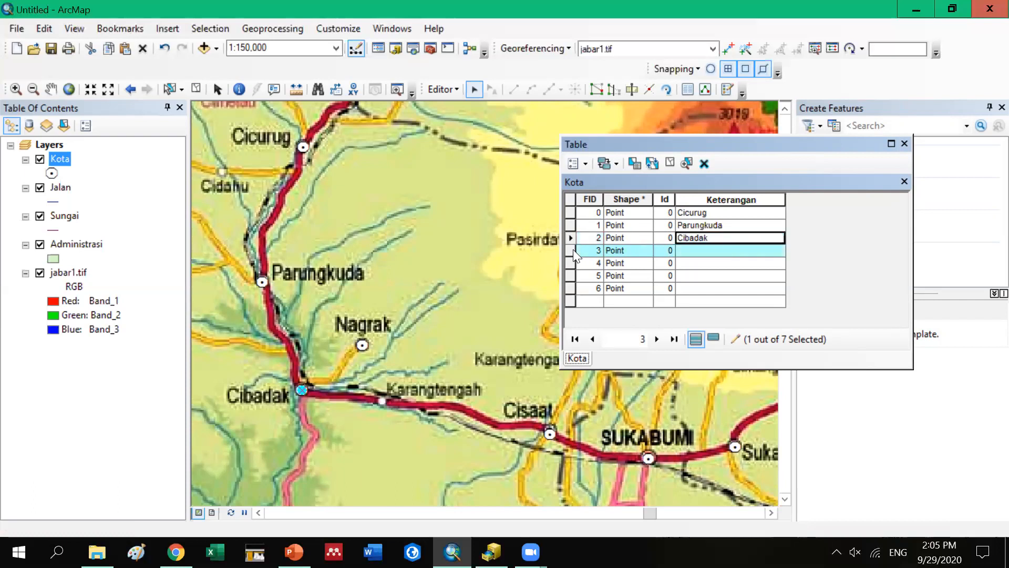
{"action": "left_click", "coordinate": [695, 251]}
{"action": "type", "text": "Nagrak"}
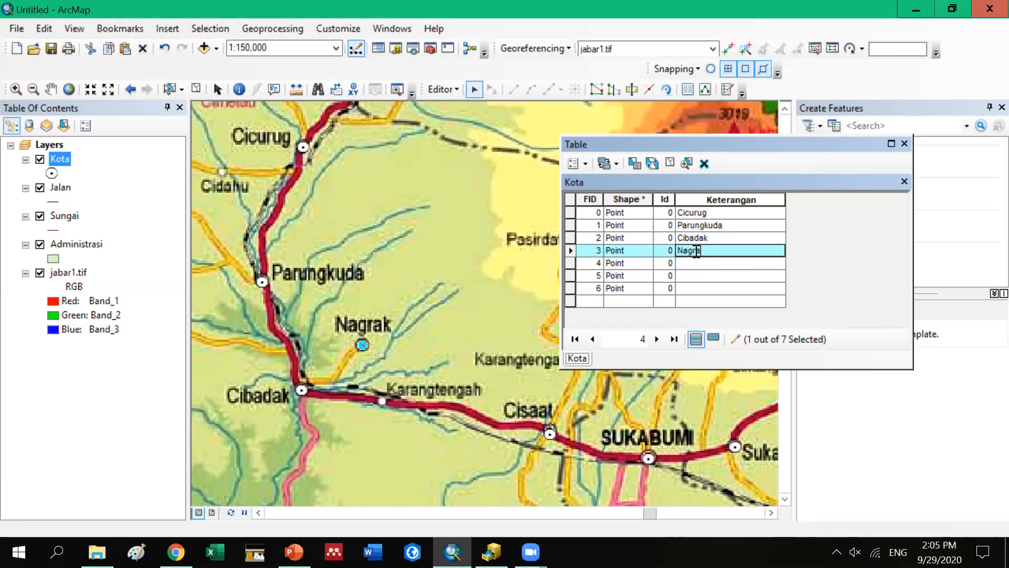
Select records FID 4 and FID 5 in turn and fill their Keterangan values with Cisaat and Sukabumi
{"action": "left_click", "coordinate": [570, 262]}
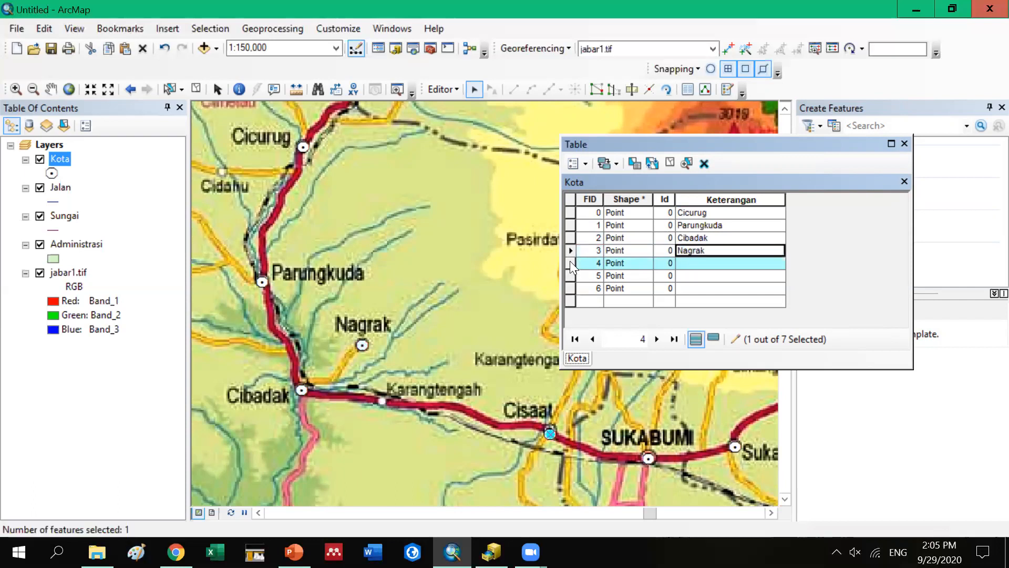
{"action": "left_click", "coordinate": [685, 264]}
{"action": "type", "text": "Cisaat"}
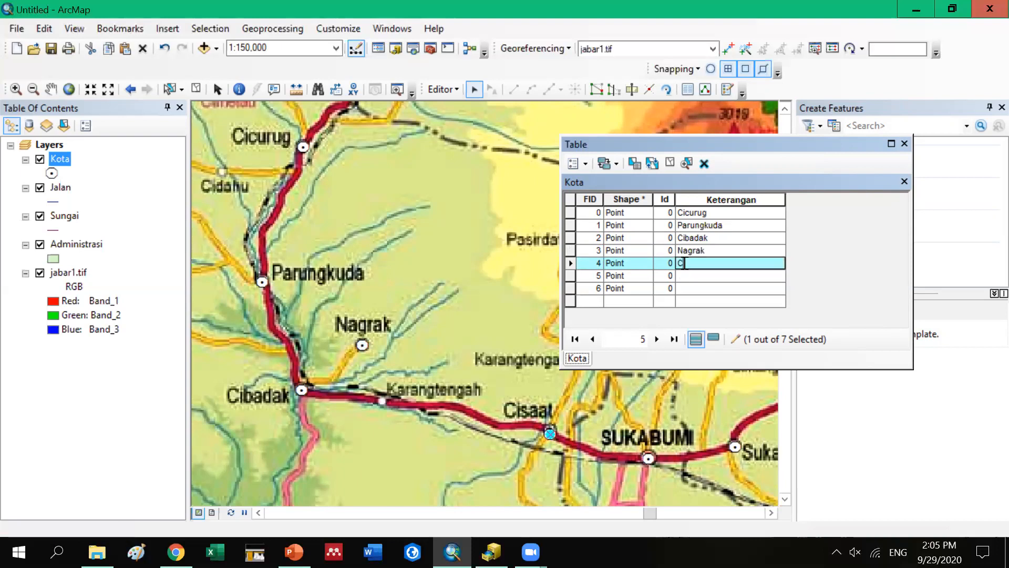
{"action": "left_click", "coordinate": [571, 275]}
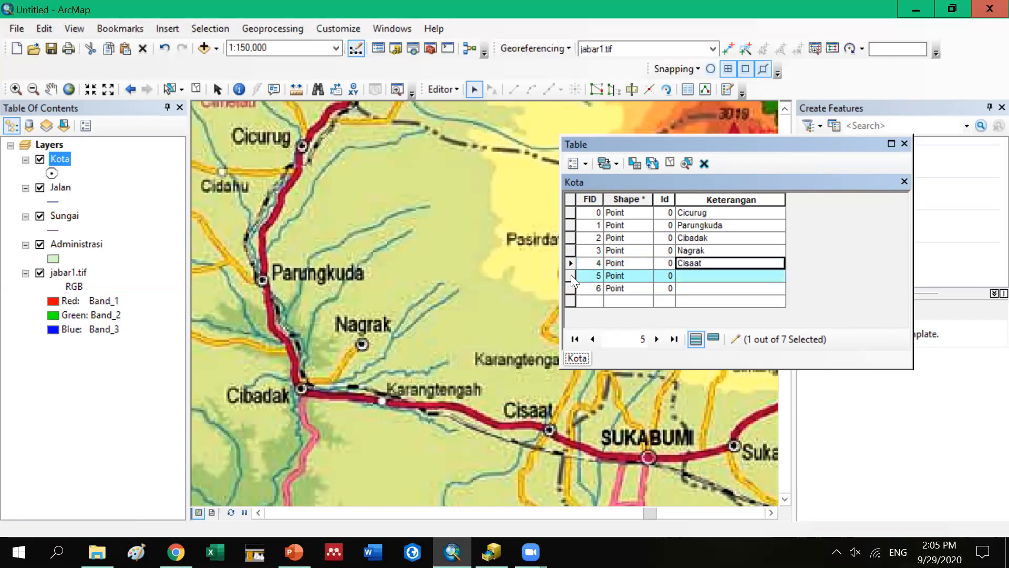
{"action": "left_click", "coordinate": [683, 273]}
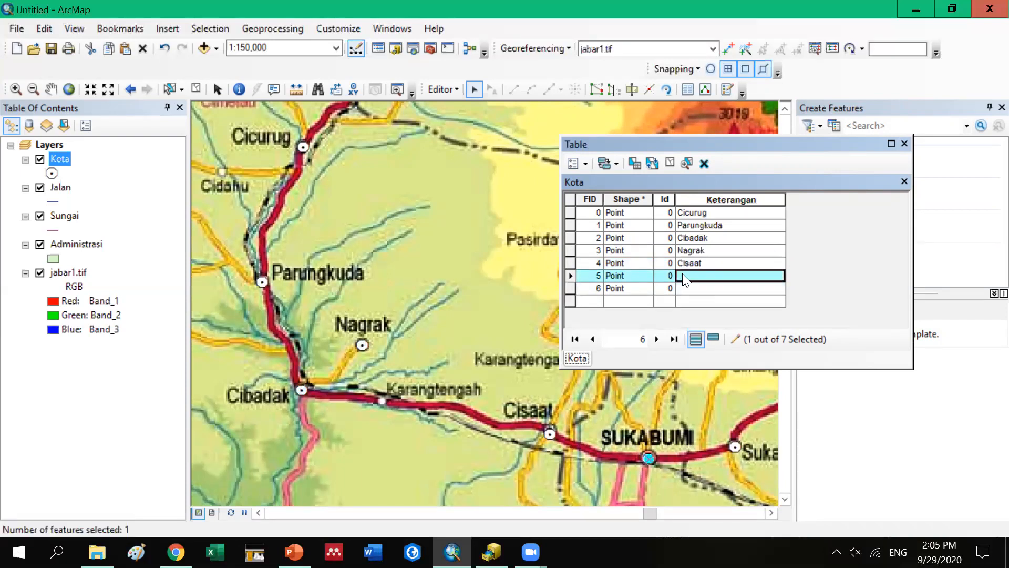
{"action": "type", "text": "Suka"}
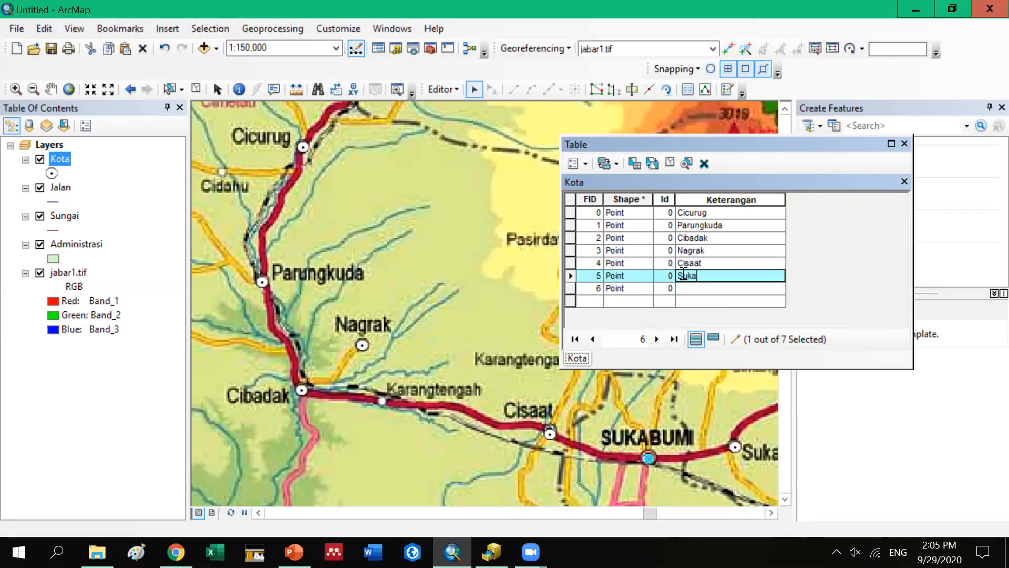
{"action": "type", "text": "bumi"}
Enter Sukaraja as the Keterangan value for record FID 6 and close the Kota attribute table
{"action": "left_click", "coordinate": [568, 288]}
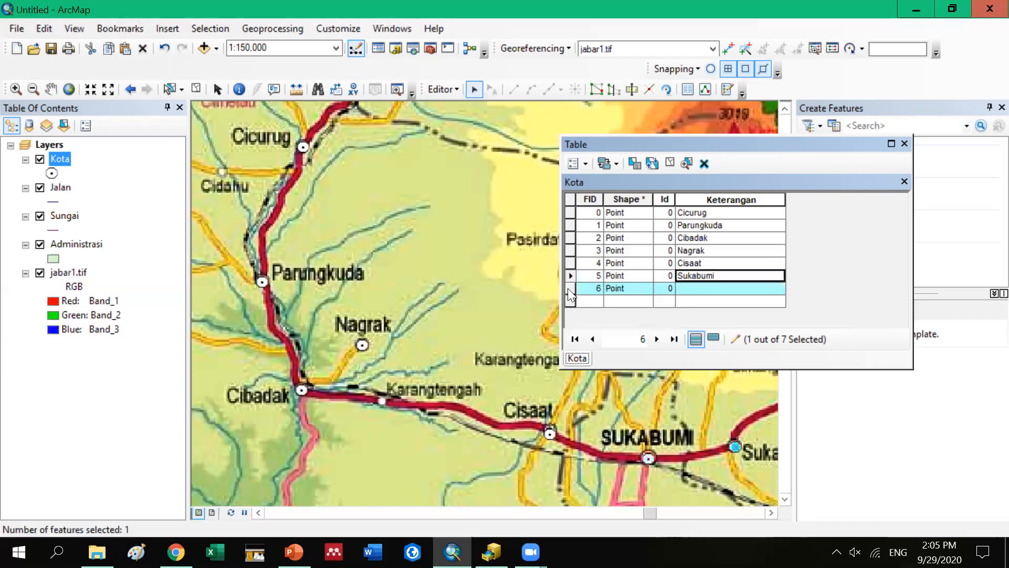
{"action": "left_click", "coordinate": [690, 288]}
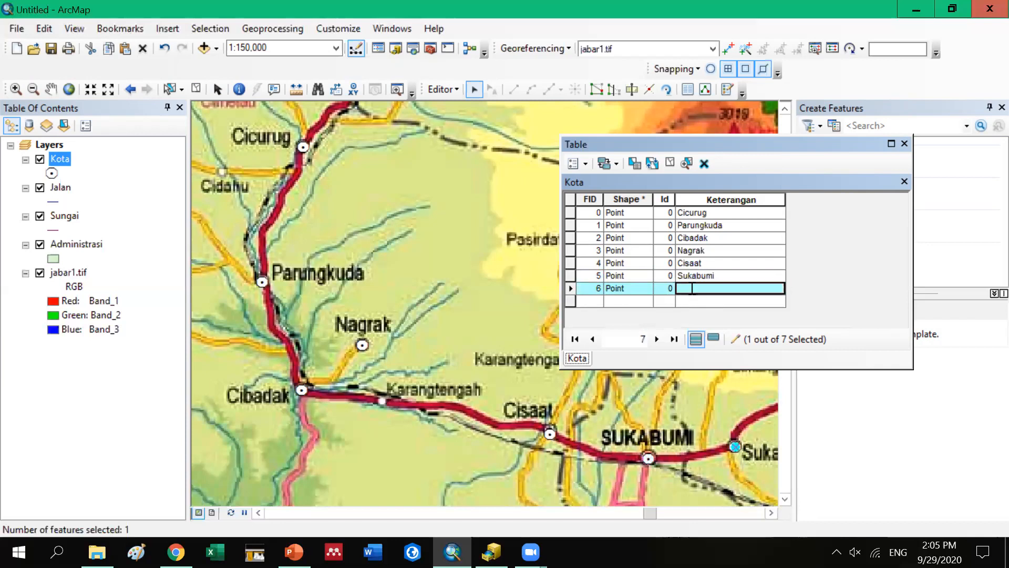
{"action": "type", "text": "Sukaraja"}
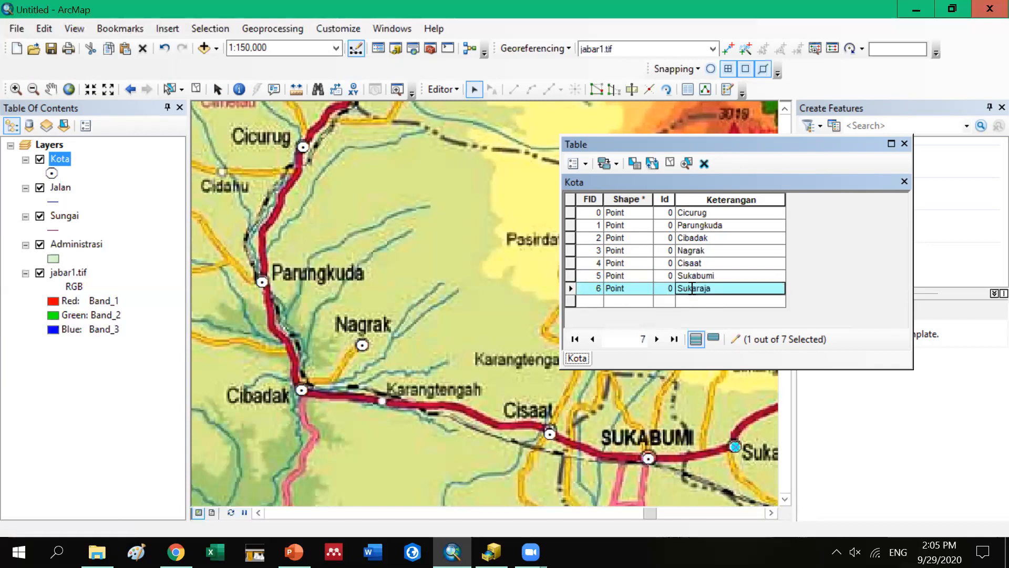
{"action": "left_click", "coordinate": [743, 277]}
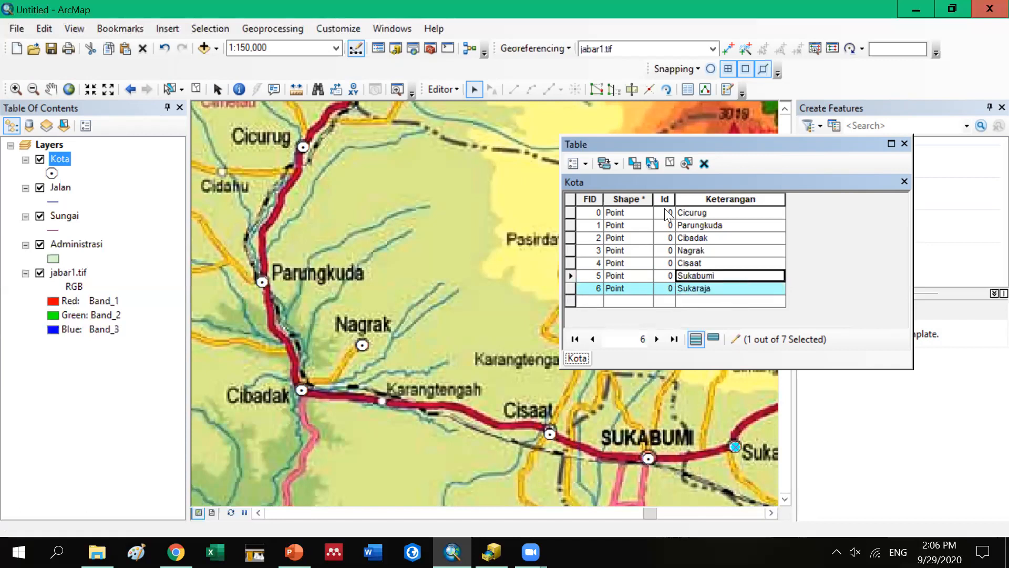
{"action": "left_click", "coordinate": [904, 143]}
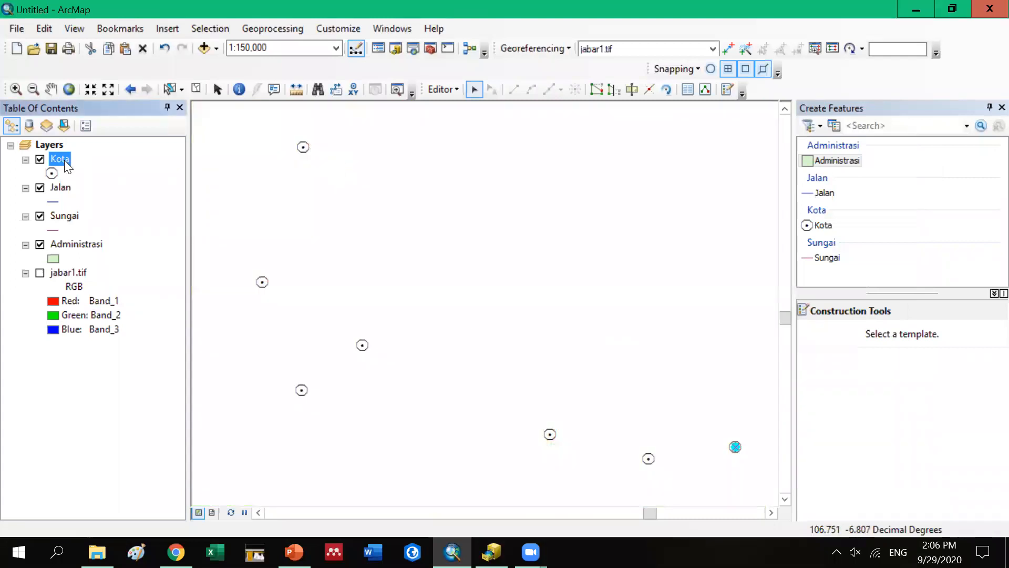
Open the label settings in the Kota layer's properties and set the label field to Keterangan
{"action": "right_click", "coordinate": [64, 160]}
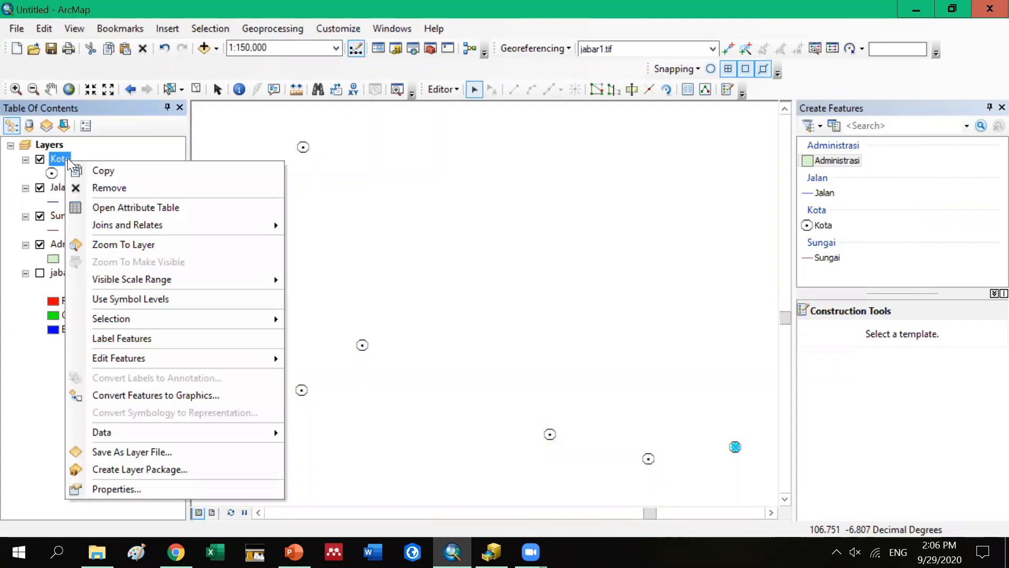
{"action": "right_click", "coordinate": [55, 159]}
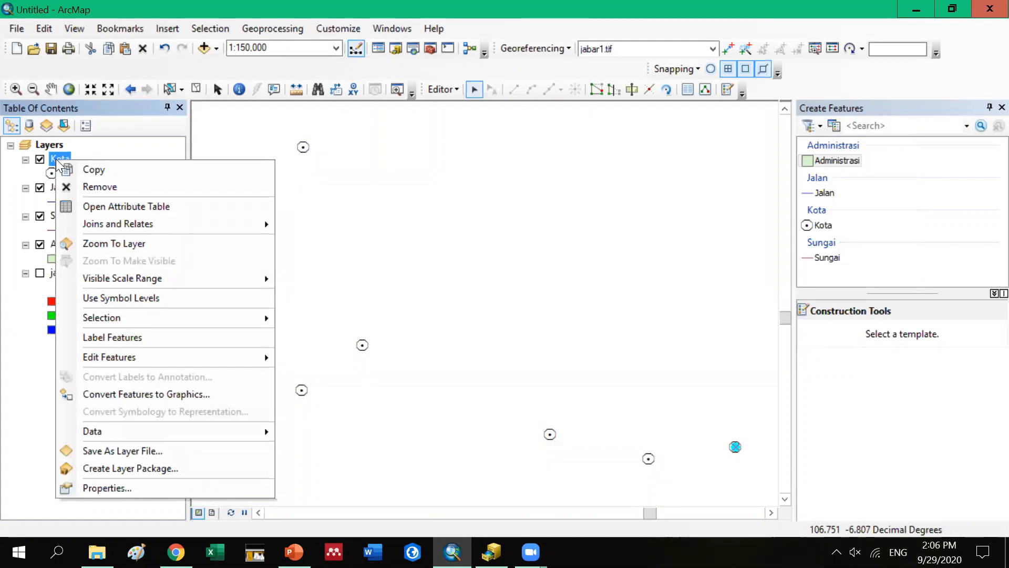
{"action": "left_click", "coordinate": [113, 489]}
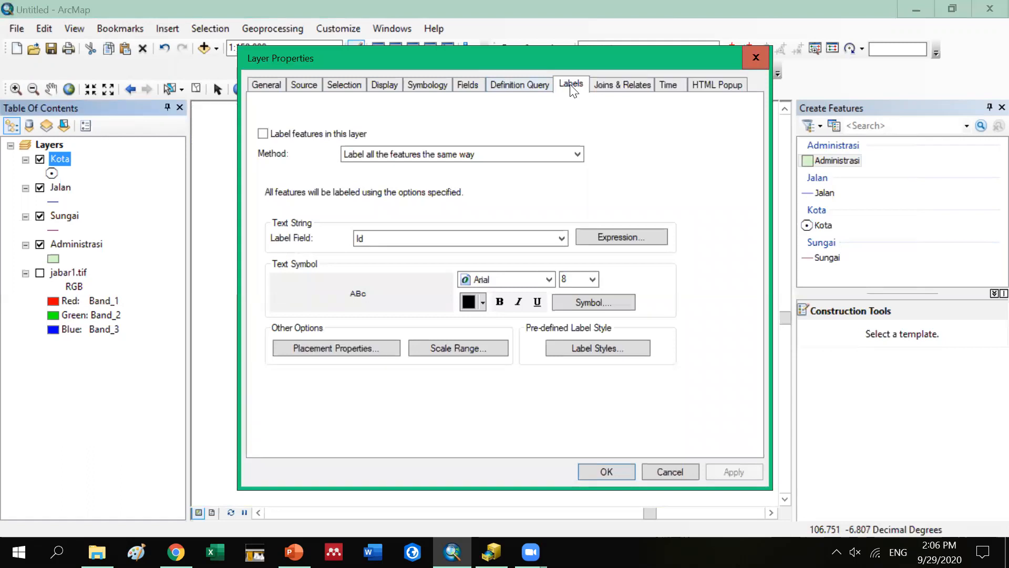
{"action": "left_click", "coordinate": [562, 240]}
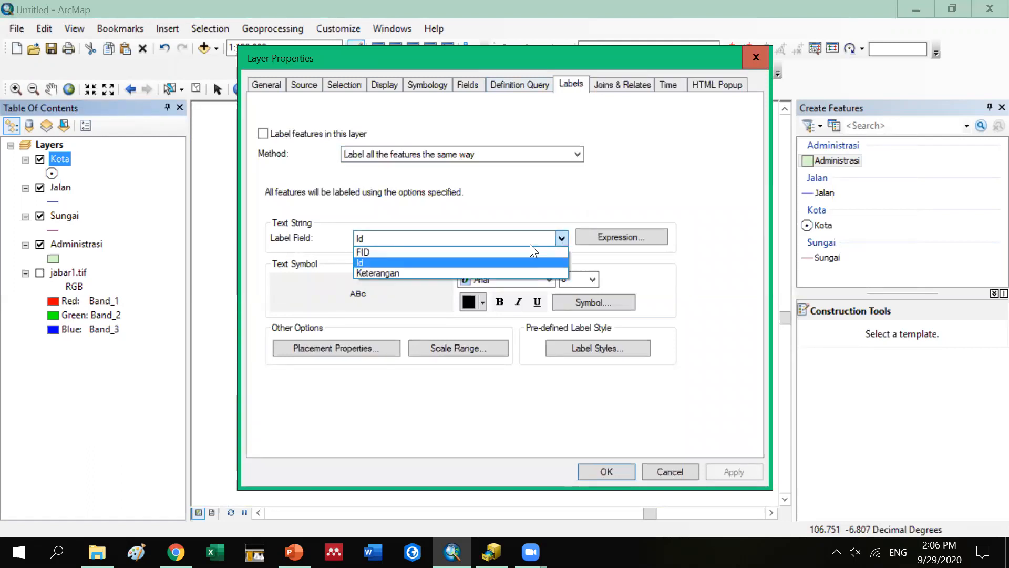
{"action": "left_click", "coordinate": [406, 273]}
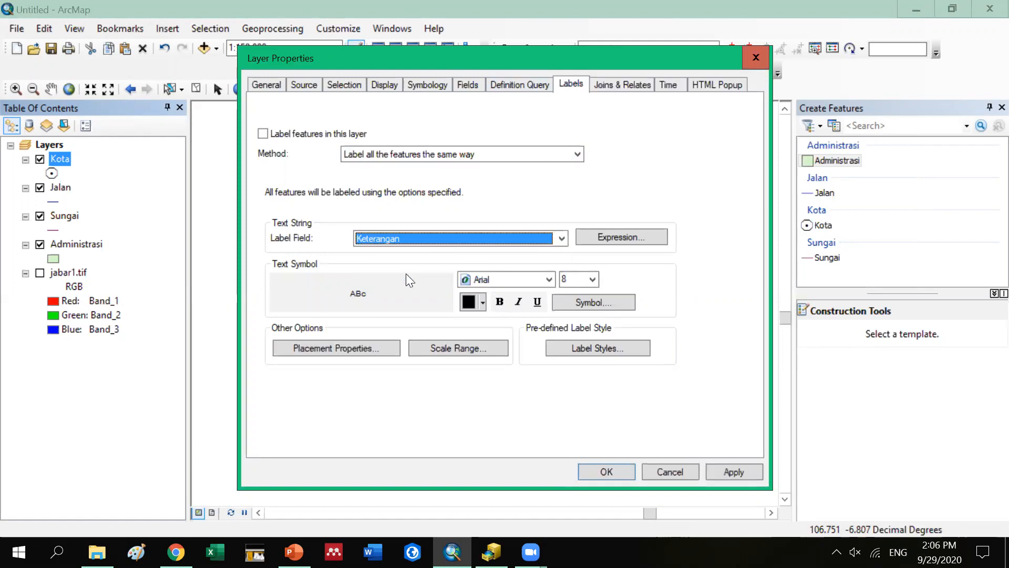
Format the Kota label text as Arial Narrow, size 9, in dark grey, and apply the settings
{"action": "left_click", "coordinate": [592, 280]}
{"action": "left_click", "coordinate": [571, 303]}
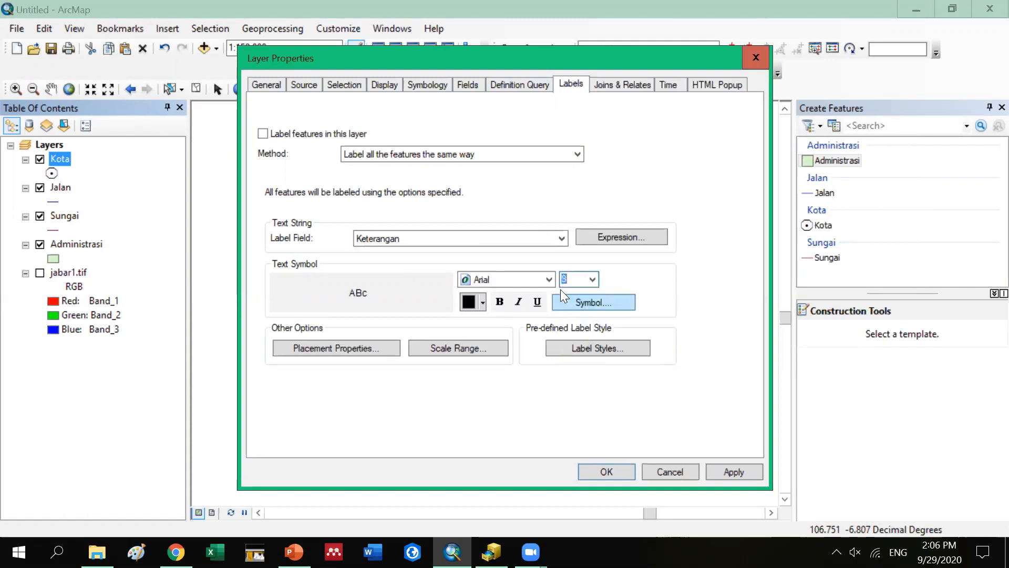
{"action": "left_click", "coordinate": [545, 280]}
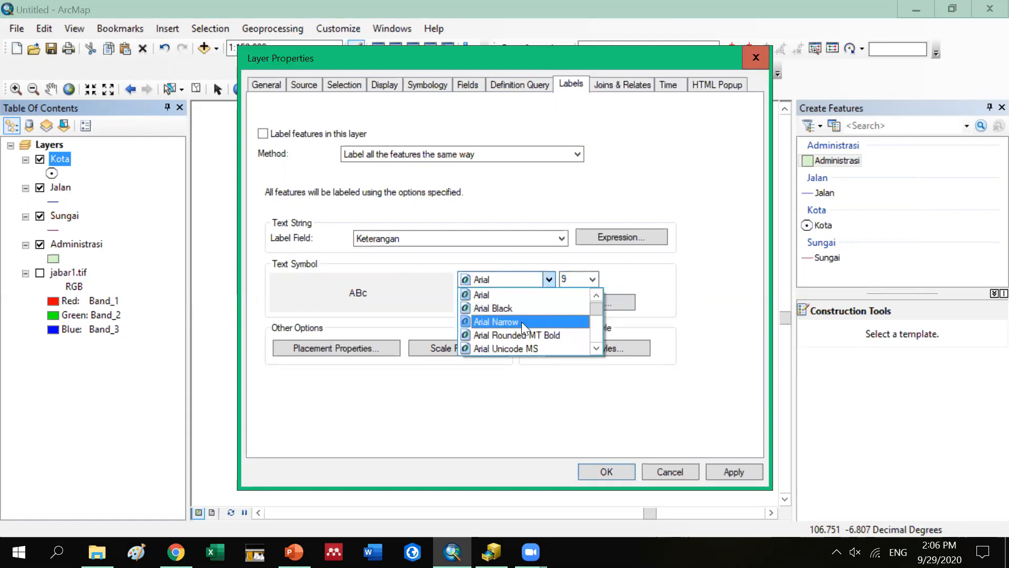
{"action": "left_click", "coordinate": [522, 321]}
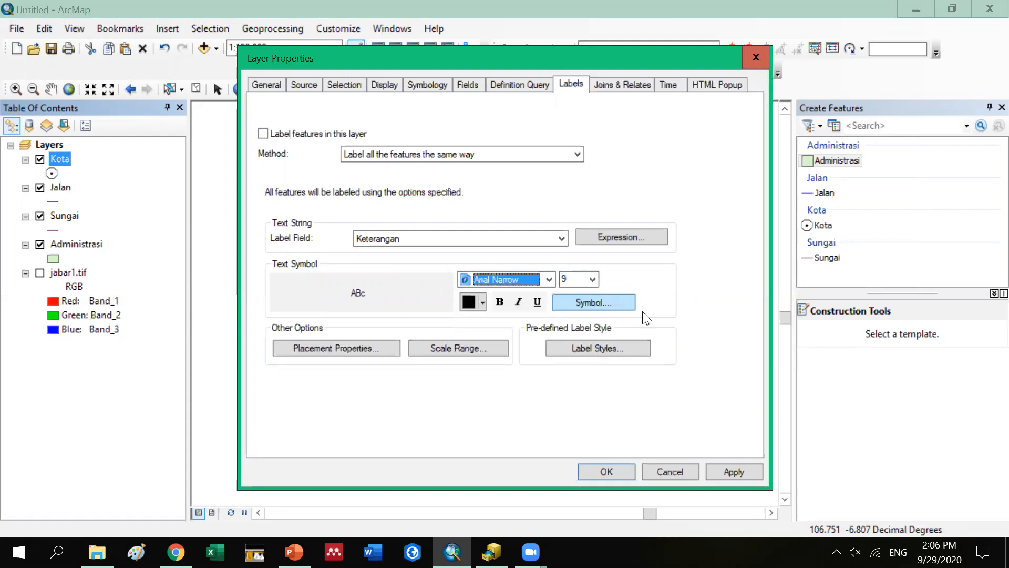
{"action": "left_click", "coordinate": [477, 303]}
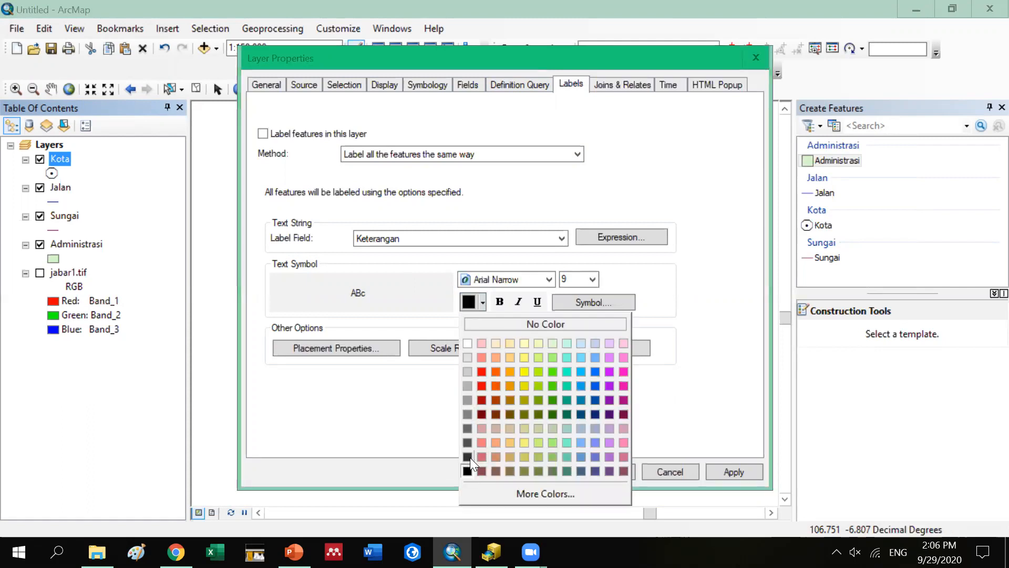
{"action": "left_click", "coordinate": [470, 457]}
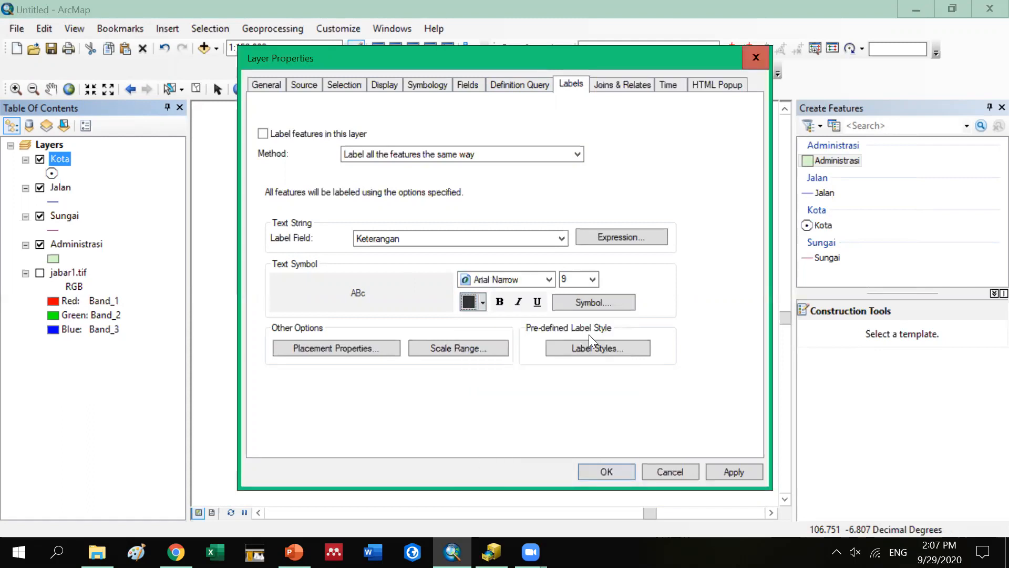
{"action": "left_click", "coordinate": [718, 470]}
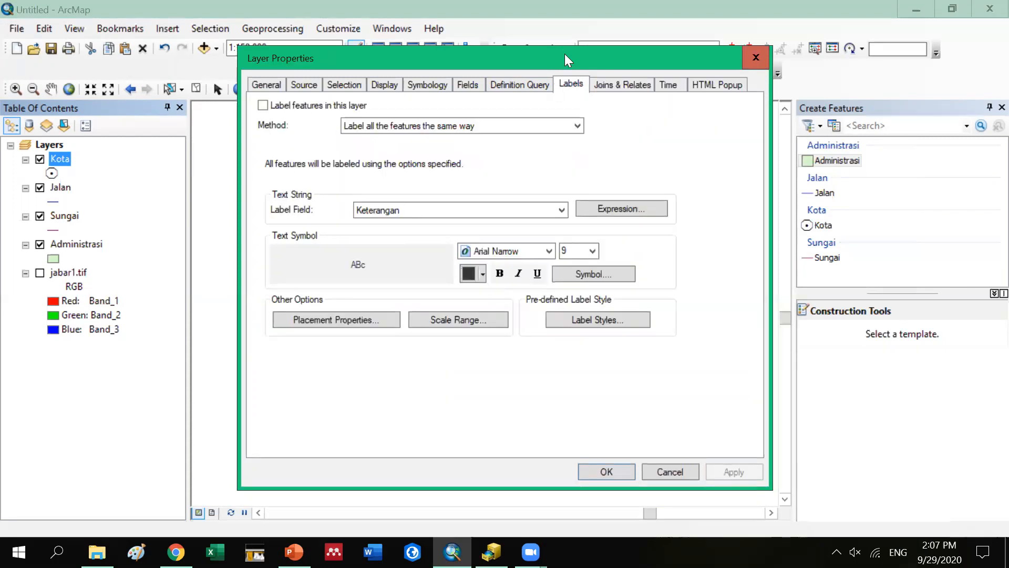
Move the Layer Properties dialog clear of the Kota points, then enable feature labelling for the layer and apply it
{"action": "left_click_drag", "start_coordinate": [564, 54], "coordinate": [843, 60]}
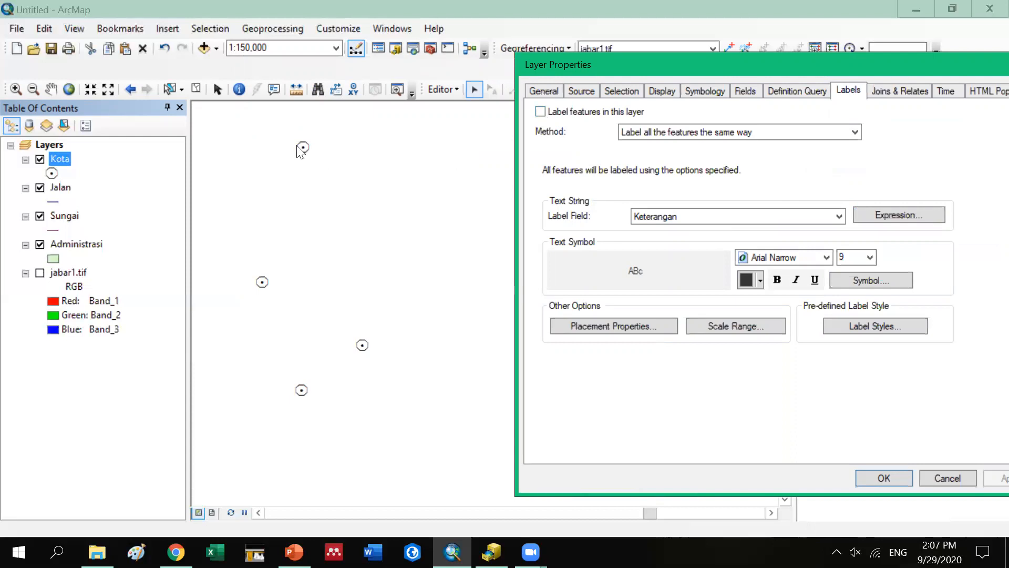
{"action": "left_click", "coordinate": [542, 113]}
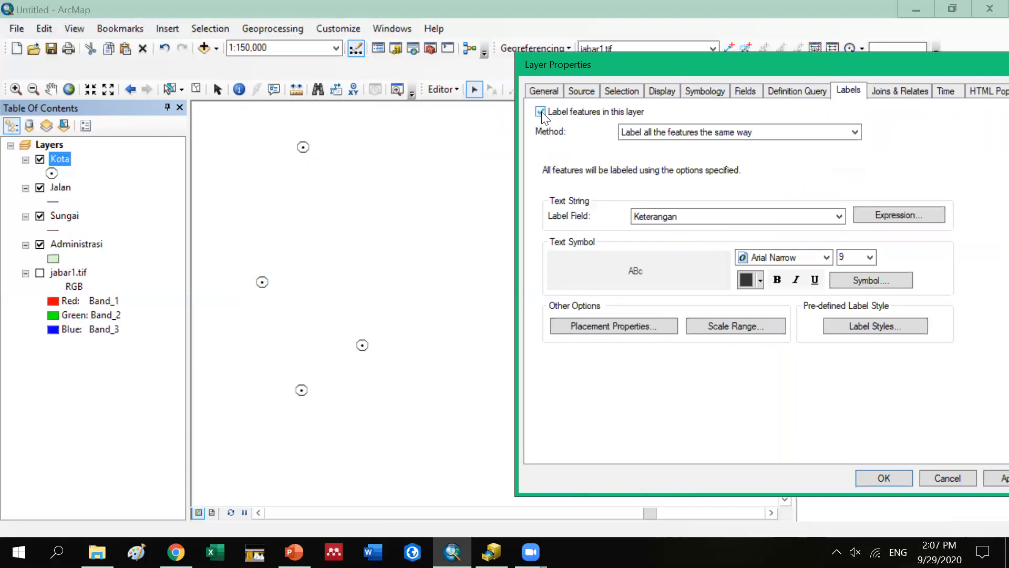
{"action": "left_click", "coordinate": [995, 478]}
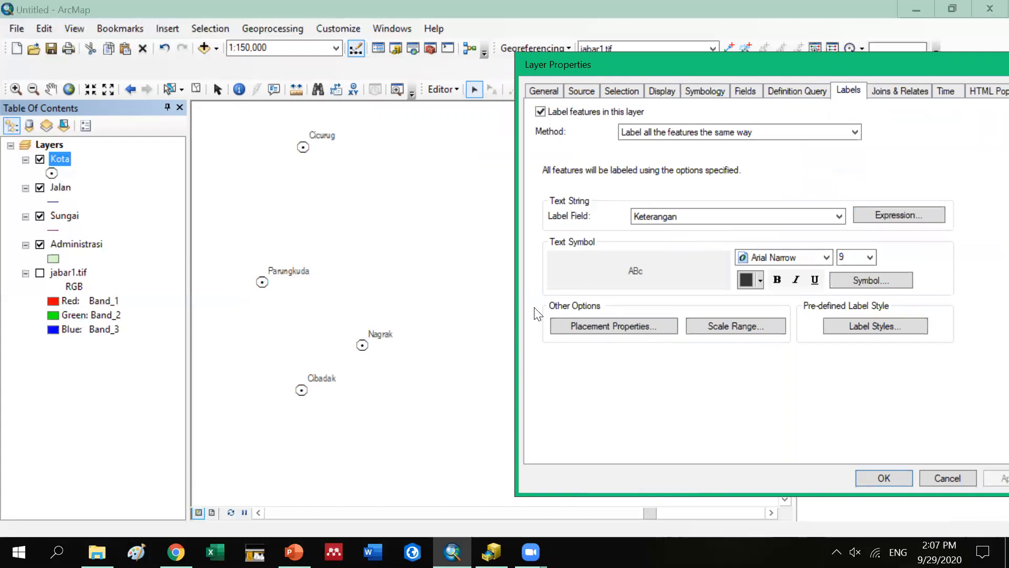
Set the Kota label text to size 12 in the Bahnschrift font and apply the change
{"action": "left_click", "coordinate": [869, 256]}
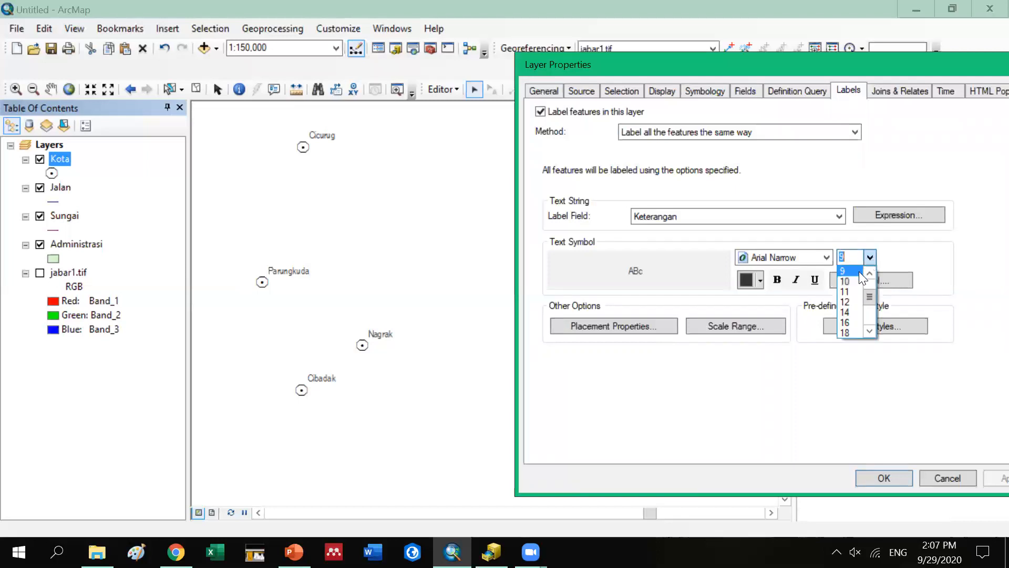
{"action": "left_click", "coordinate": [851, 301]}
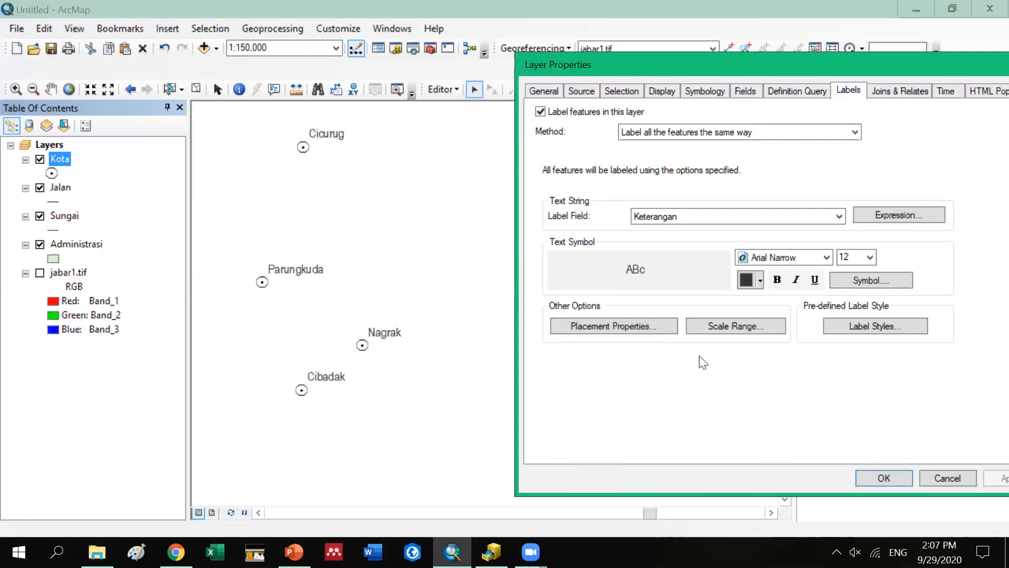
{"action": "left_click", "coordinate": [827, 258]}
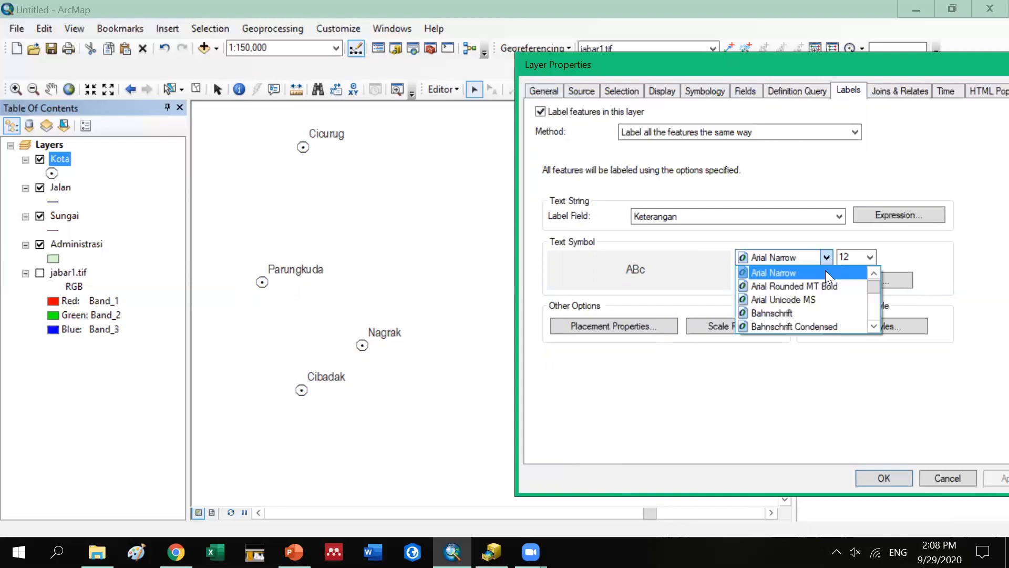
{"action": "left_click", "coordinate": [807, 313]}
{"action": "left_click", "coordinate": [985, 480]}
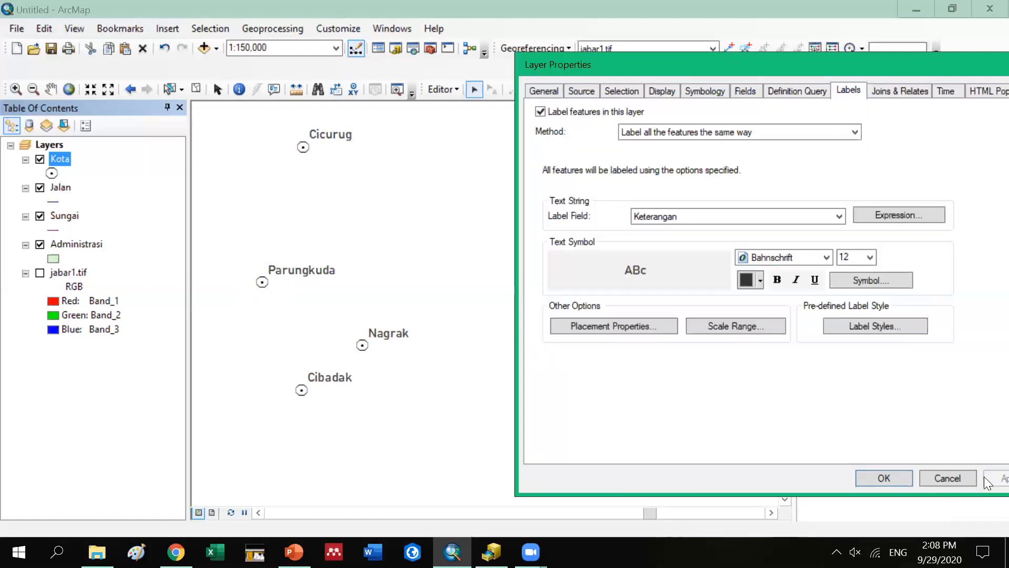
Change the Kota label colour to black, apply it, and close the layer's properties
{"action": "left_click", "coordinate": [761, 280]}
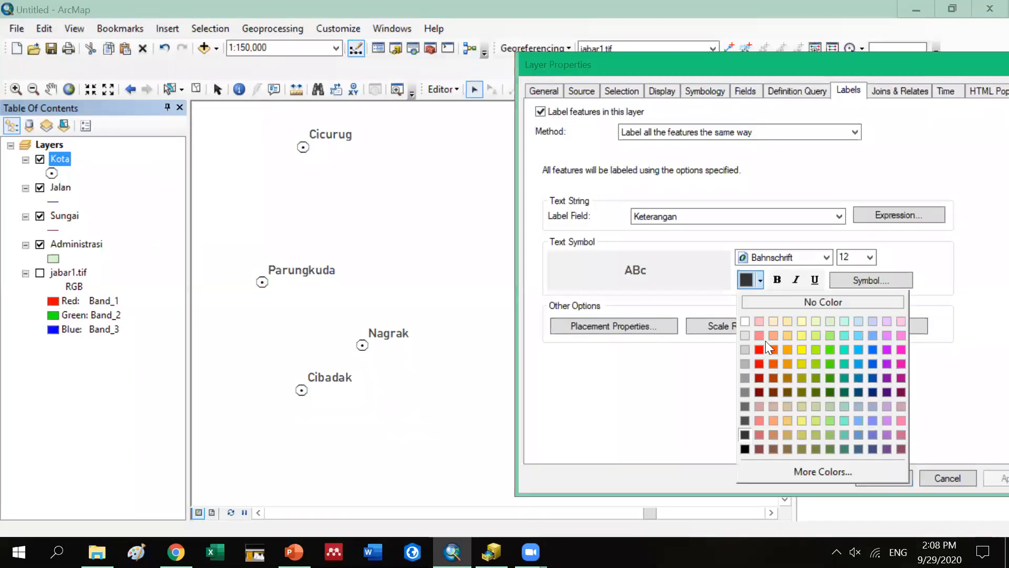
{"action": "left_click", "coordinate": [745, 448]}
{"action": "left_click", "coordinate": [994, 478]}
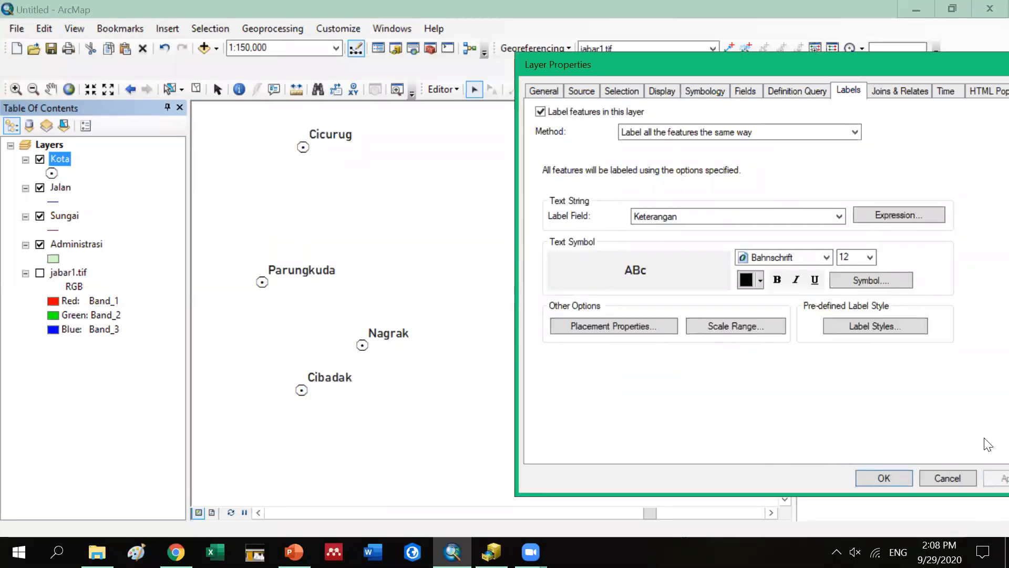
{"action": "left_click", "coordinate": [891, 478]}
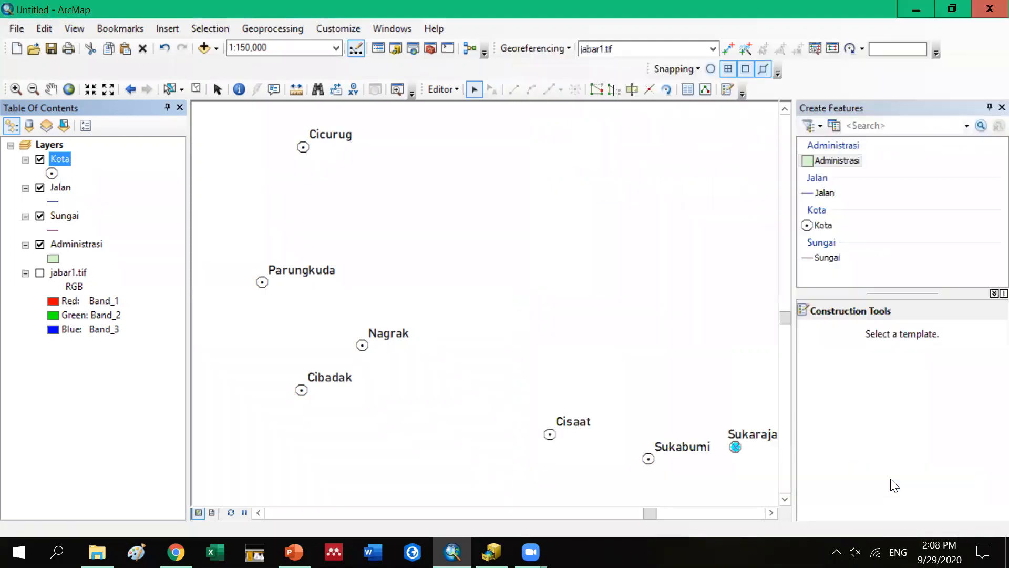
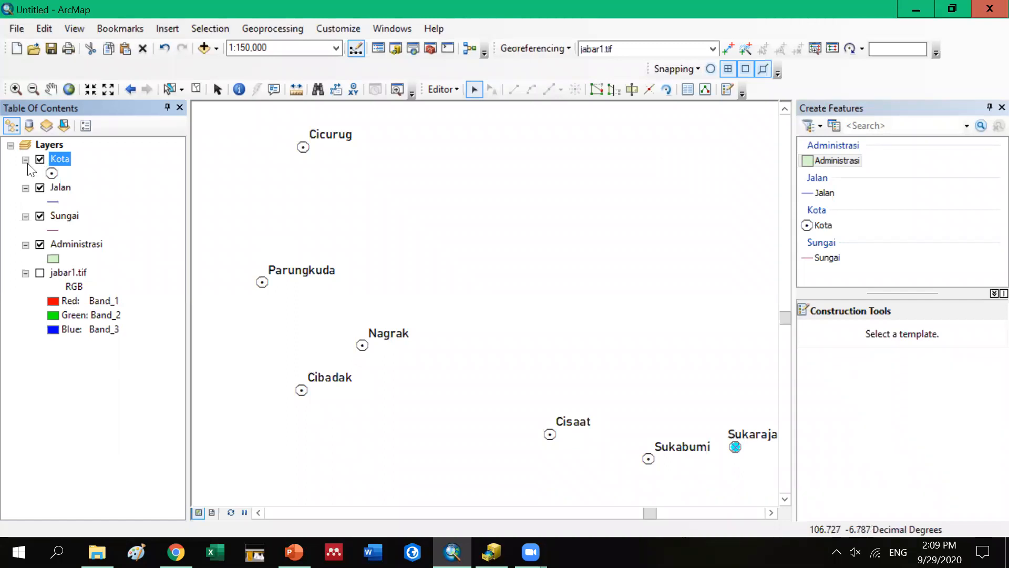
Hide the Kota and Administrasi layers, show the jabar1.tif base map, and choose the Jalan template for line drawing
{"action": "left_click", "coordinate": [40, 159]}
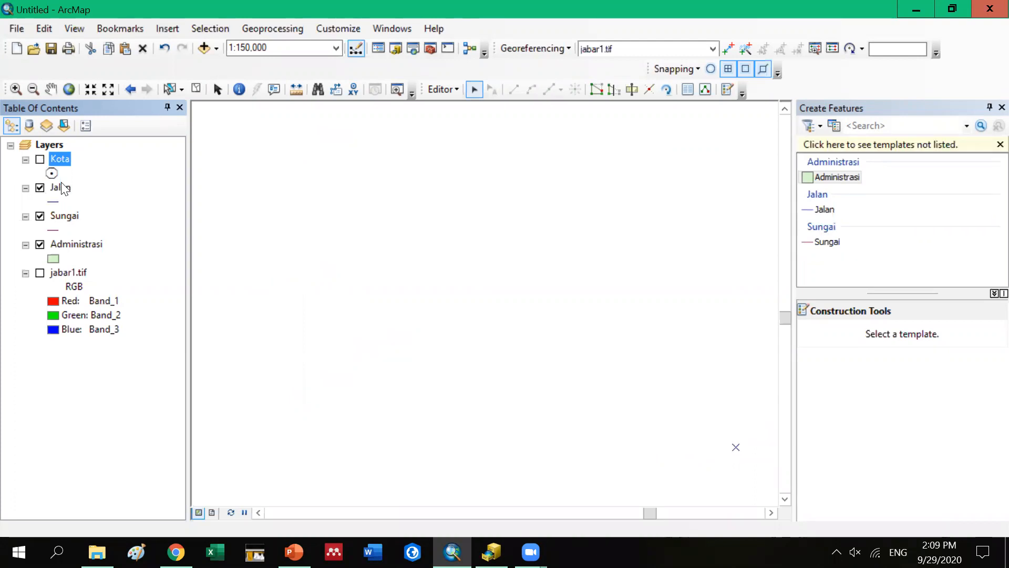
{"action": "left_click", "coordinate": [40, 244]}
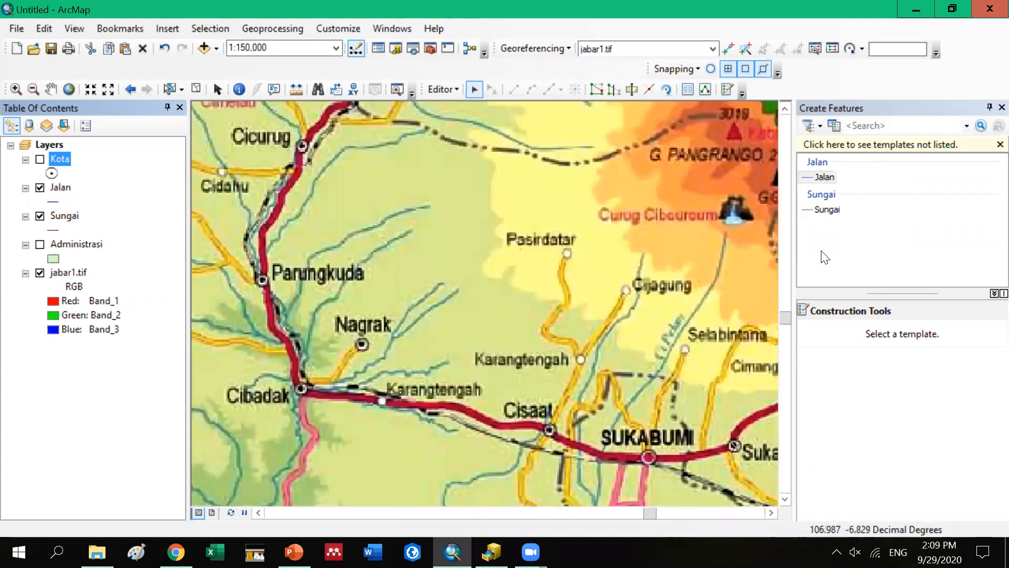
{"action": "left_click", "coordinate": [825, 178]}
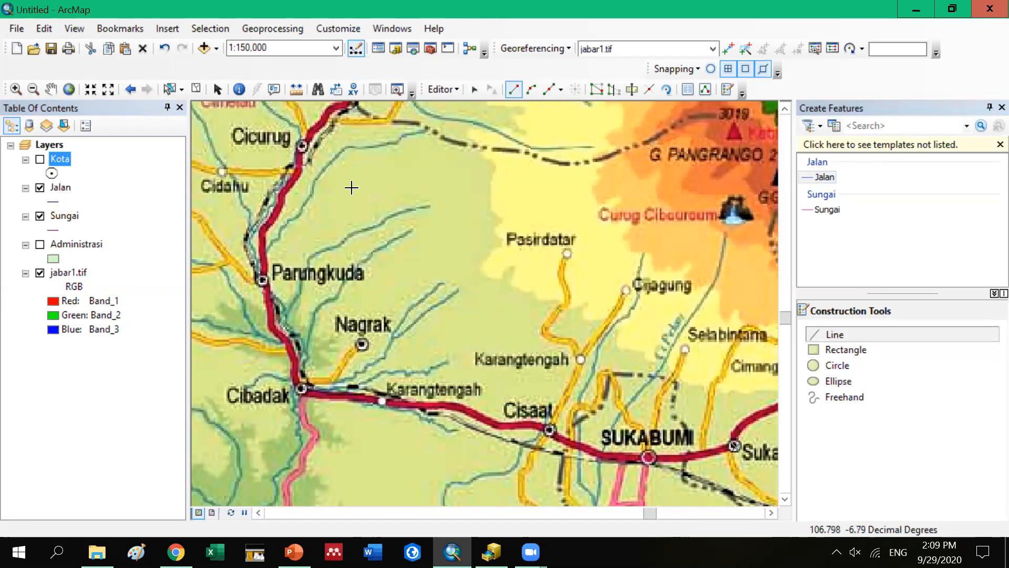
Trace a Jalan line along the thick red road from Cicurug down to Parungkuda
{"action": "left_click", "coordinate": [301, 146]}
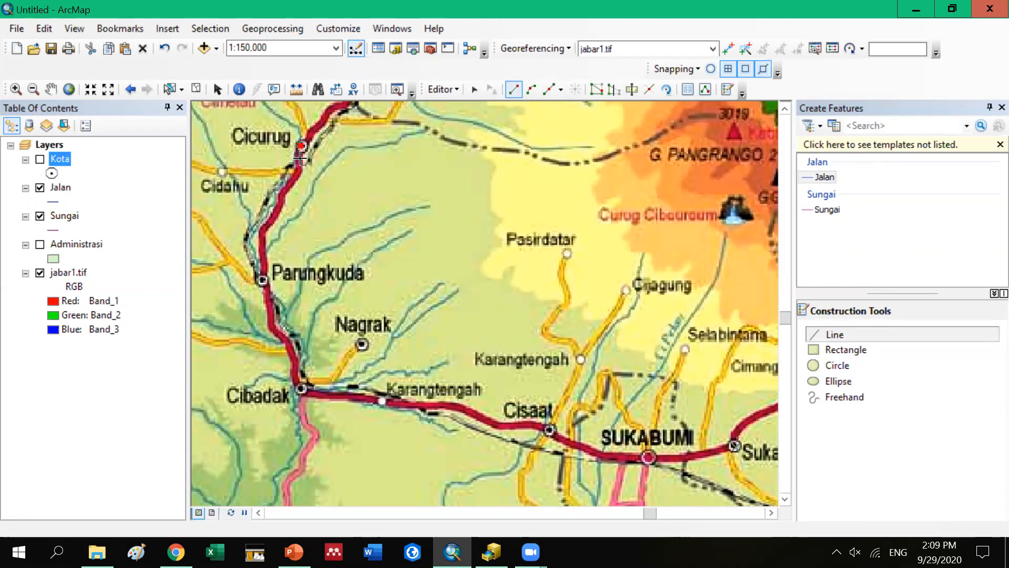
{"action": "left_click", "coordinate": [300, 166]}
{"action": "left_click", "coordinate": [297, 171]}
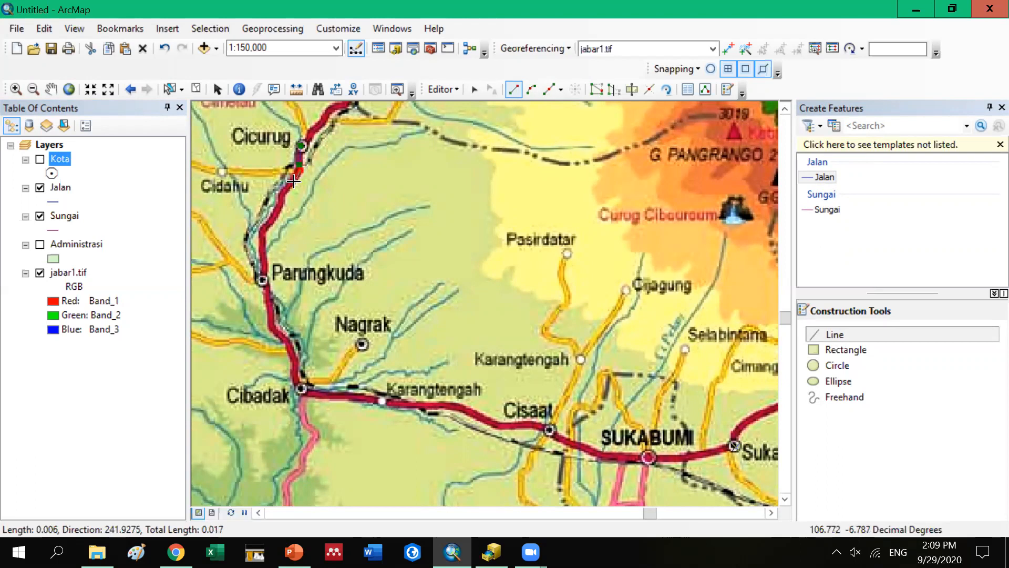
{"action": "left_click", "coordinate": [282, 207]}
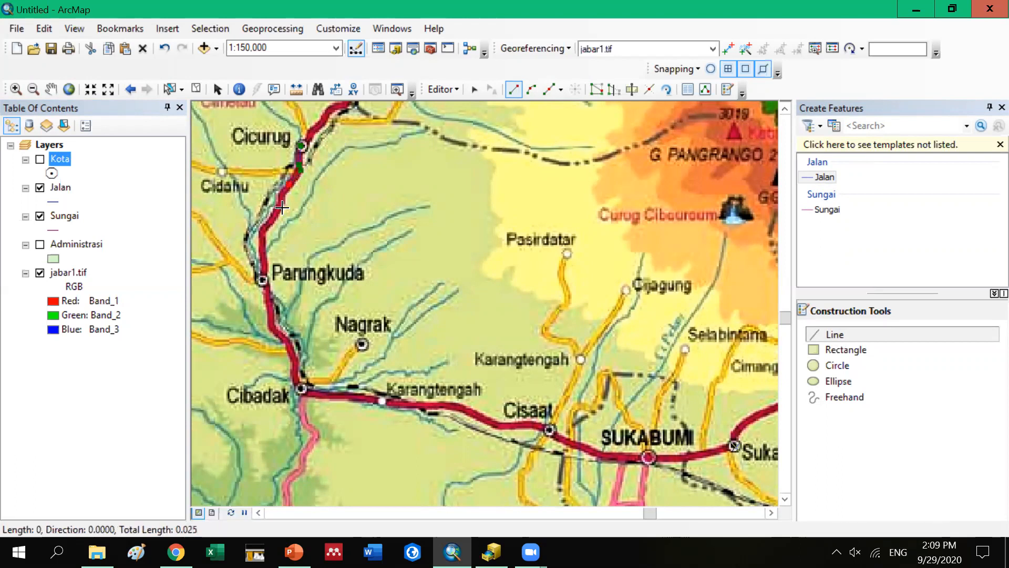
{"action": "left_click", "coordinate": [268, 224]}
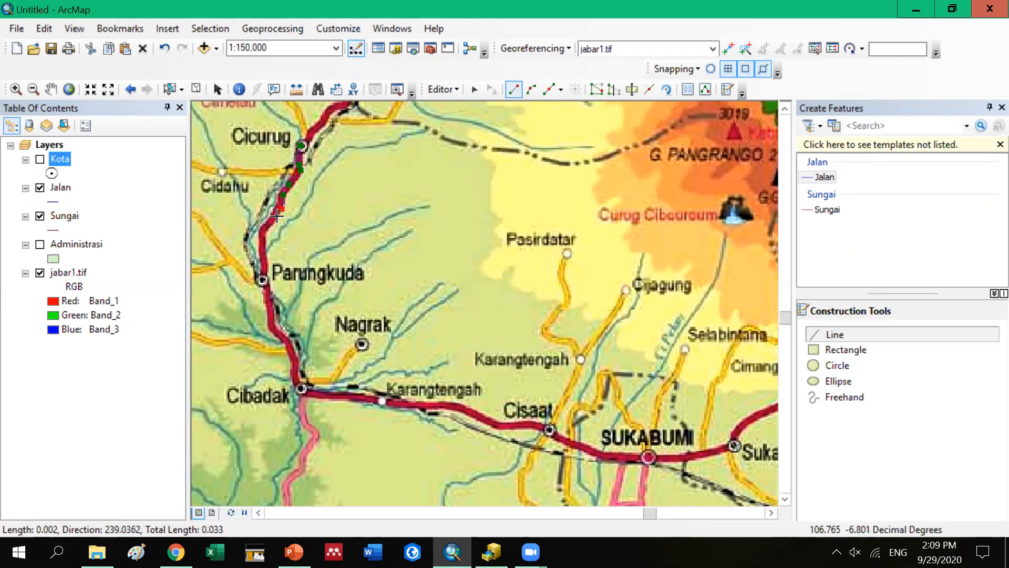
{"action": "left_click", "coordinate": [261, 239]}
{"action": "left_click", "coordinate": [262, 274]}
{"action": "left_click", "coordinate": [263, 283]}
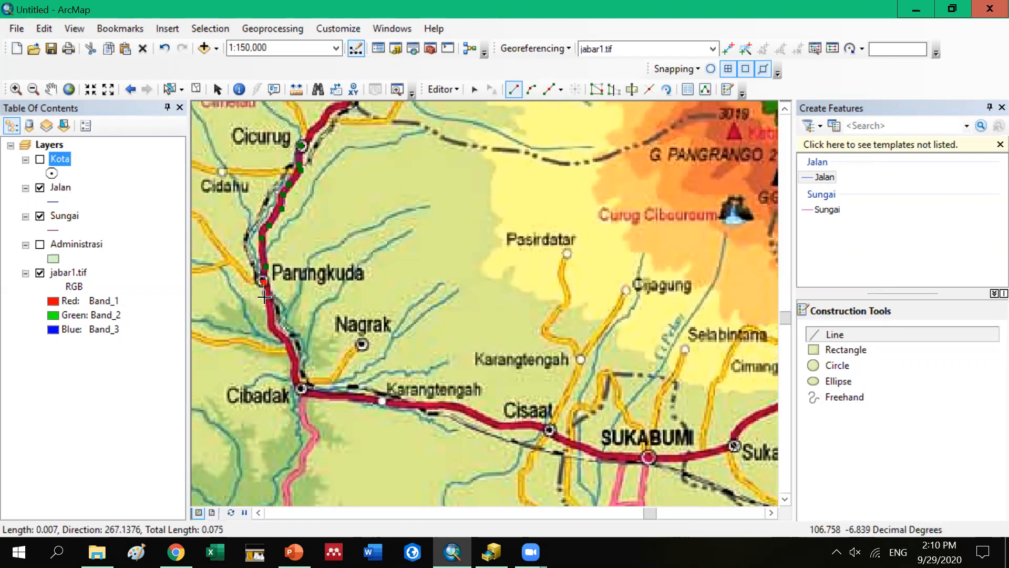
Continue the Jalan line along the red road's bends from Parungkuda to Cibadak
{"action": "left_click", "coordinate": [266, 304]}
{"action": "left_click", "coordinate": [270, 321]}
{"action": "left_click", "coordinate": [275, 330]}
{"action": "left_click", "coordinate": [290, 347]}
{"action": "left_click", "coordinate": [294, 364]}
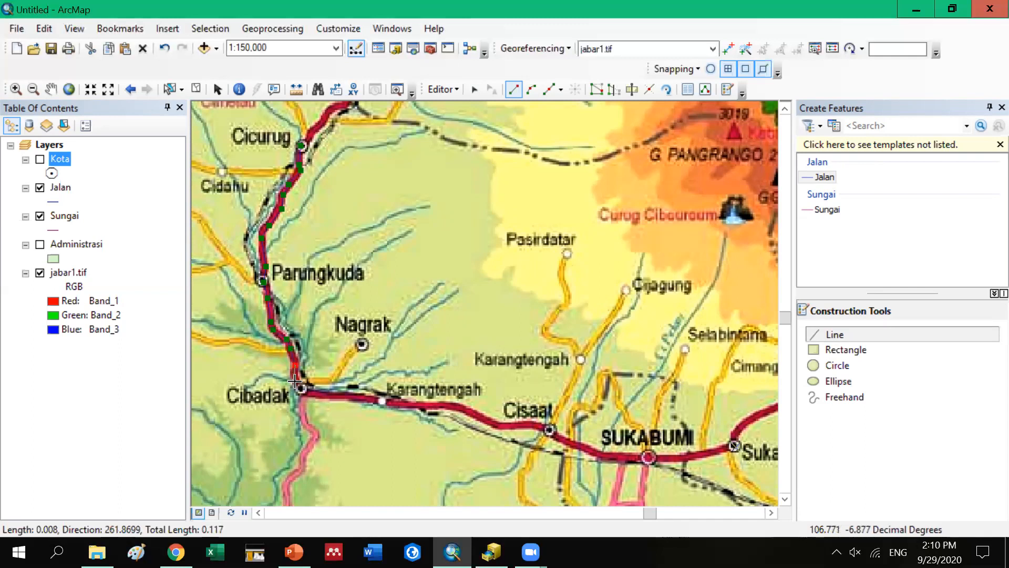
{"action": "left_click", "coordinate": [296, 382]}
{"action": "left_click", "coordinate": [302, 391]}
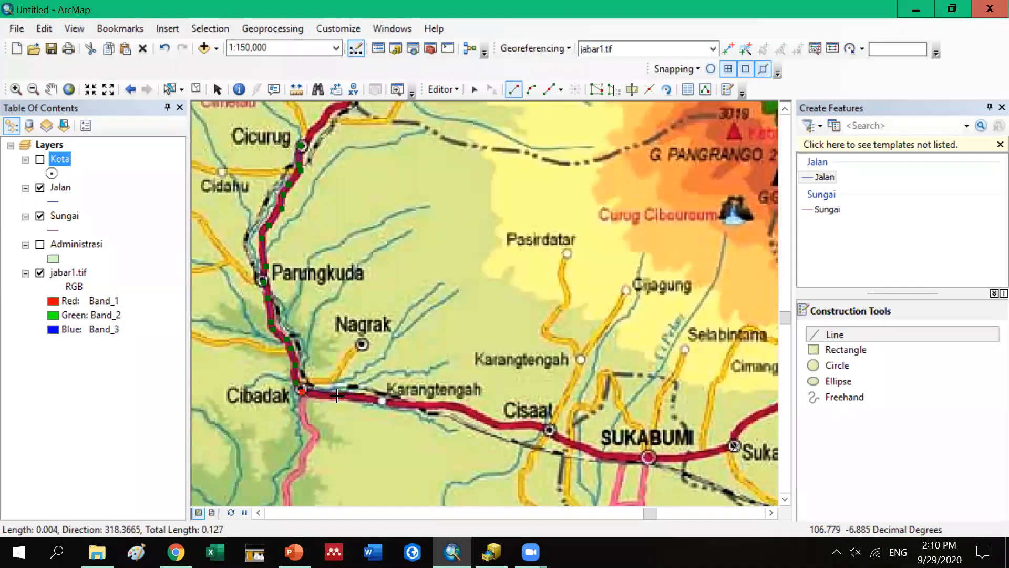
Extend the Jalan line along the red road from Cibadak to just past Karangtengah
{"action": "left_click", "coordinate": [321, 396]}
{"action": "left_click", "coordinate": [372, 398]}
{"action": "left_click", "coordinate": [382, 401]}
Add a vertex beyond Karangtengah and a stray one off the road, and undo both vertices
{"action": "left_click", "coordinate": [448, 408]}
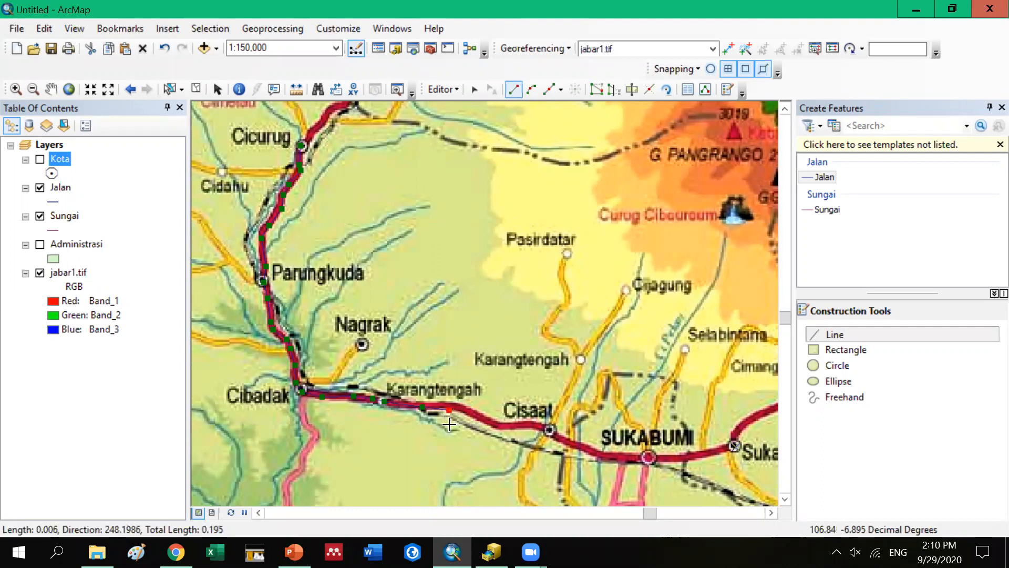
{"action": "left_click", "coordinate": [460, 445]}
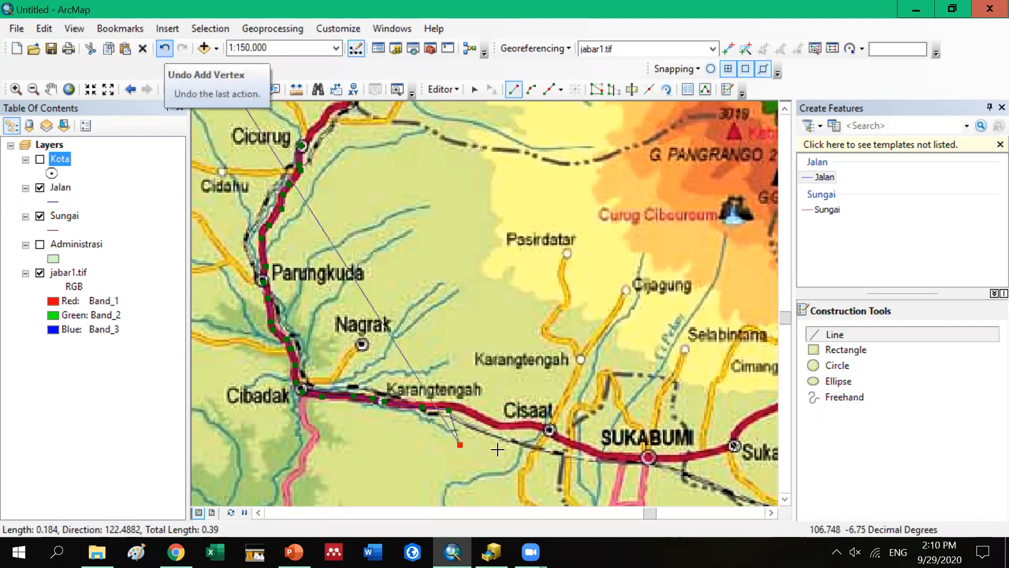
{"action": "key", "text": "ctrl+z"}
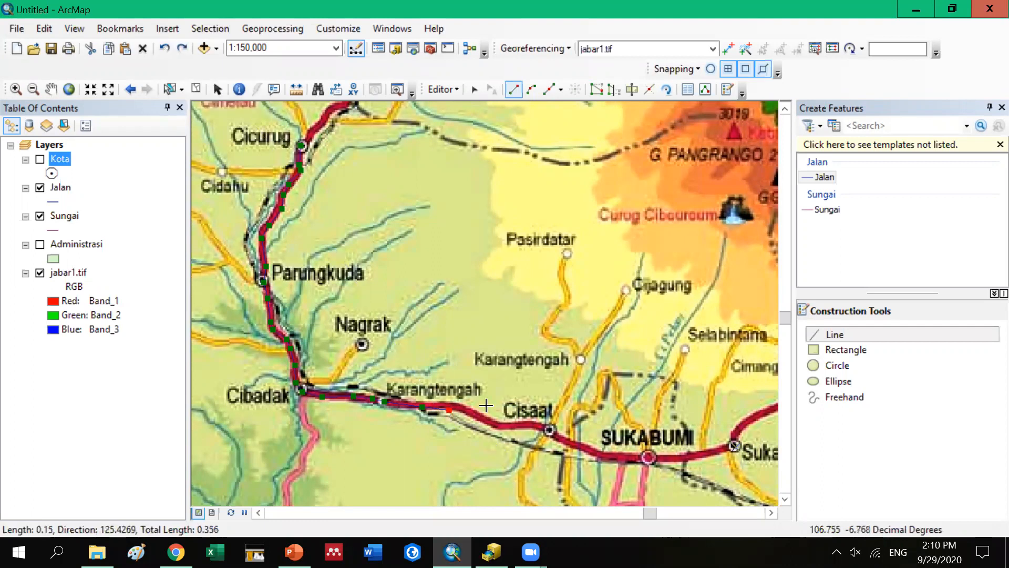
{"action": "key", "text": "ctrl+z"}
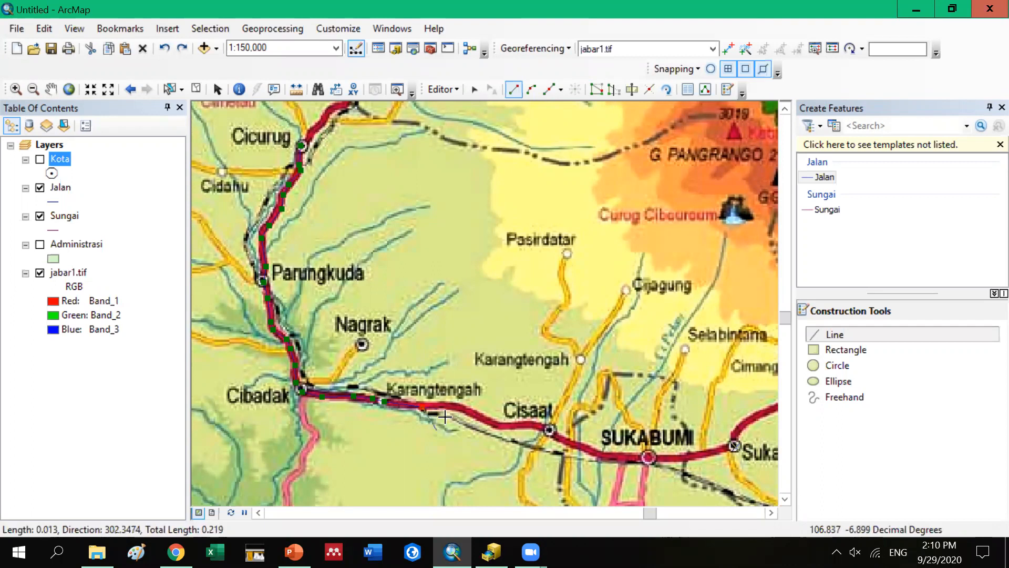
Carry the Jalan line on along the red road past Karangtengah through Cisaat to Sukabumi
{"action": "left_click", "coordinate": [444, 403]}
{"action": "left_click", "coordinate": [461, 406]}
{"action": "left_click", "coordinate": [478, 415]}
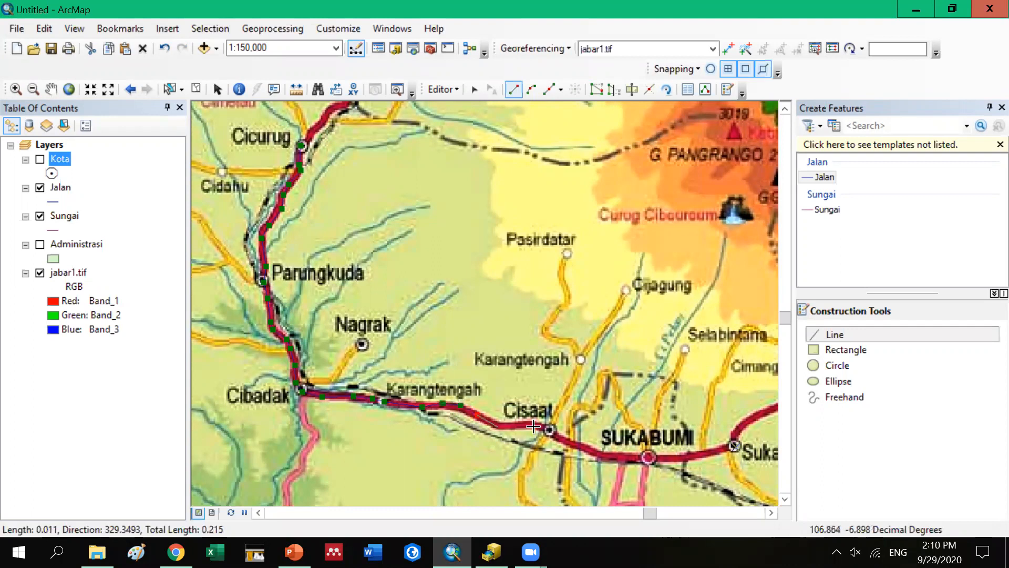
{"action": "left_click", "coordinate": [579, 446]}
{"action": "left_click", "coordinate": [599, 453]}
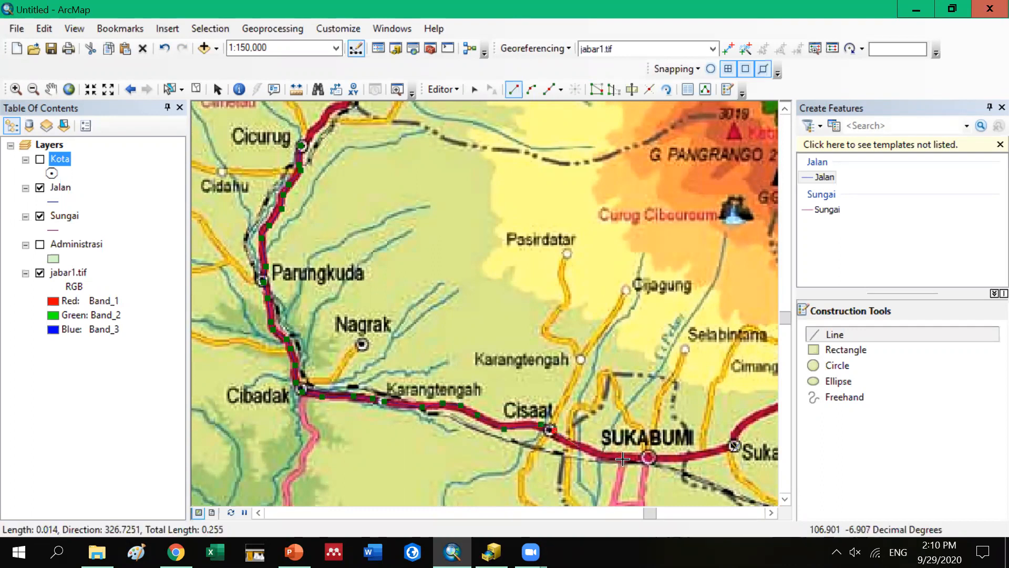
{"action": "left_click", "coordinate": [649, 459]}
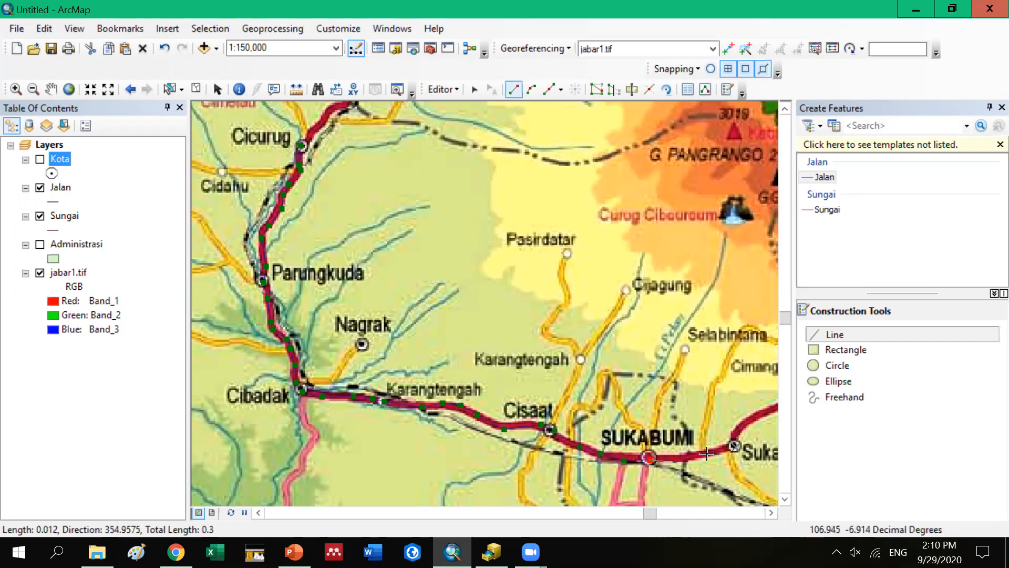
Extend the Jalan line from Sukabumi to Sukaraja and finish the sketch
{"action": "left_click", "coordinate": [734, 448]}
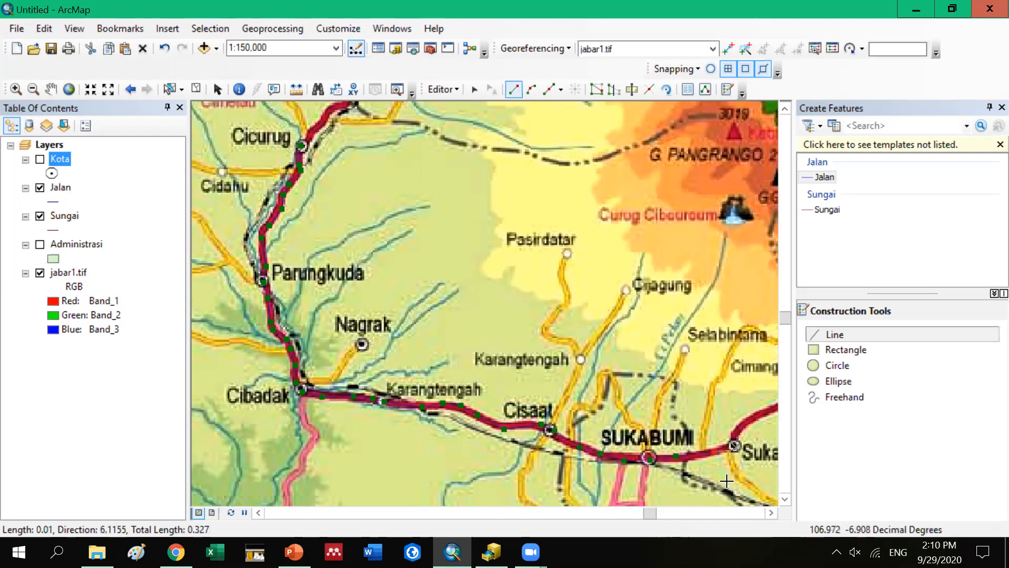
{"action": "left_click", "coordinate": [734, 456]}
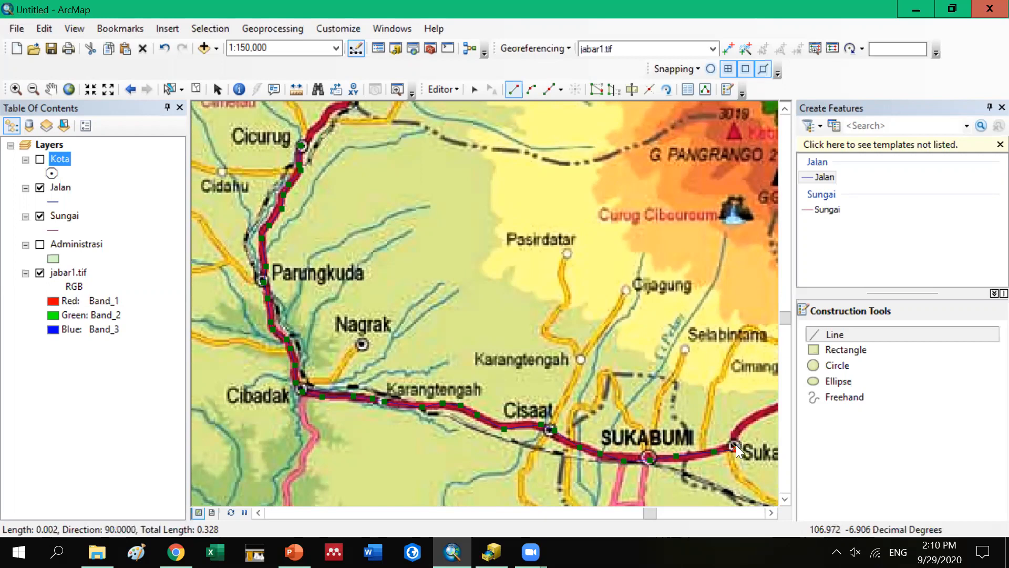
{"action": "right_click", "coordinate": [736, 445]}
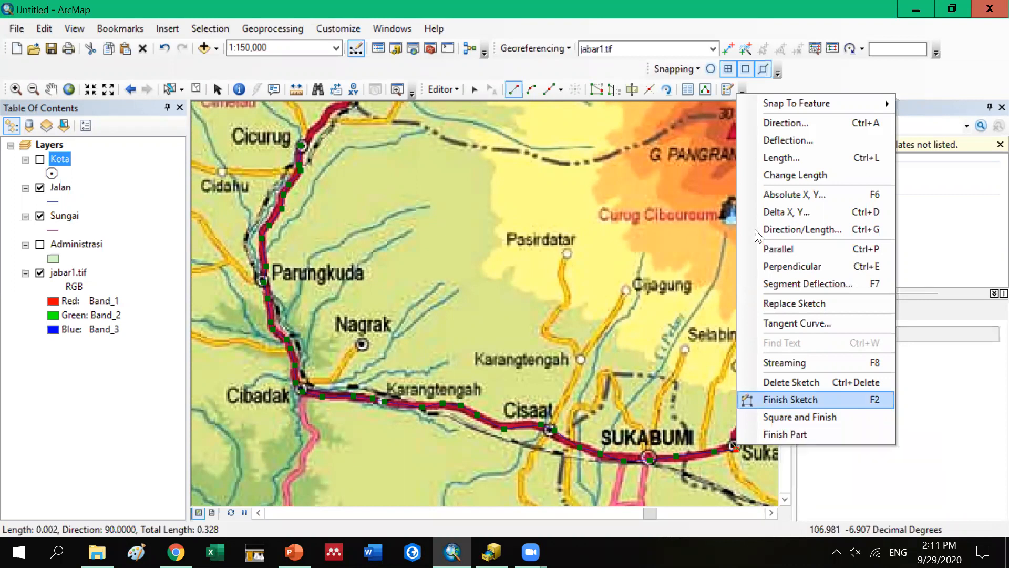
{"action": "mouse_move", "coordinate": [838, 103]}
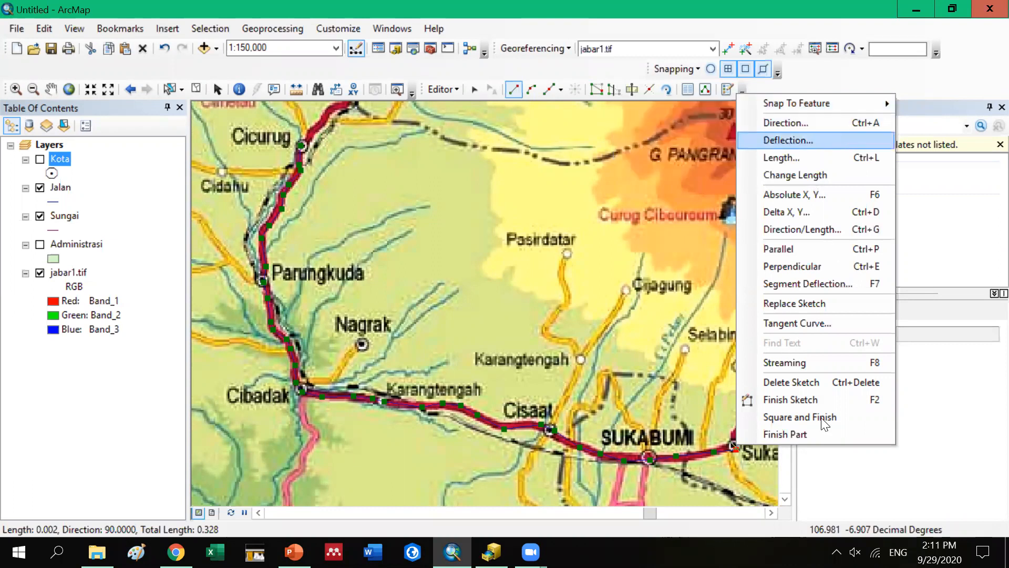
{"action": "left_click", "coordinate": [790, 400]}
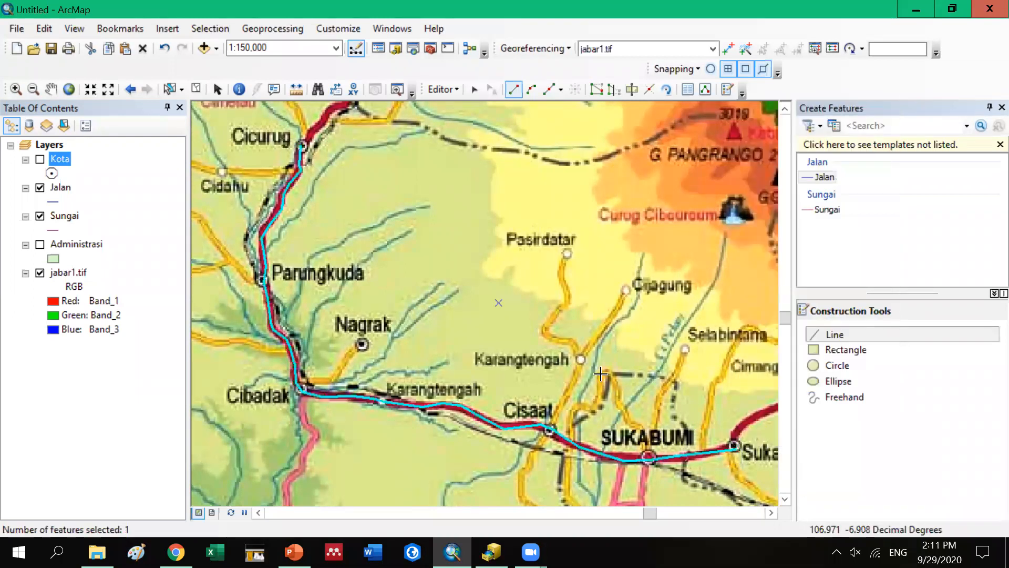
Turn the jabar1.tif base map off and back on to check the traced road, and hide the Sungai layer
{"action": "left_click", "coordinate": [39, 272]}
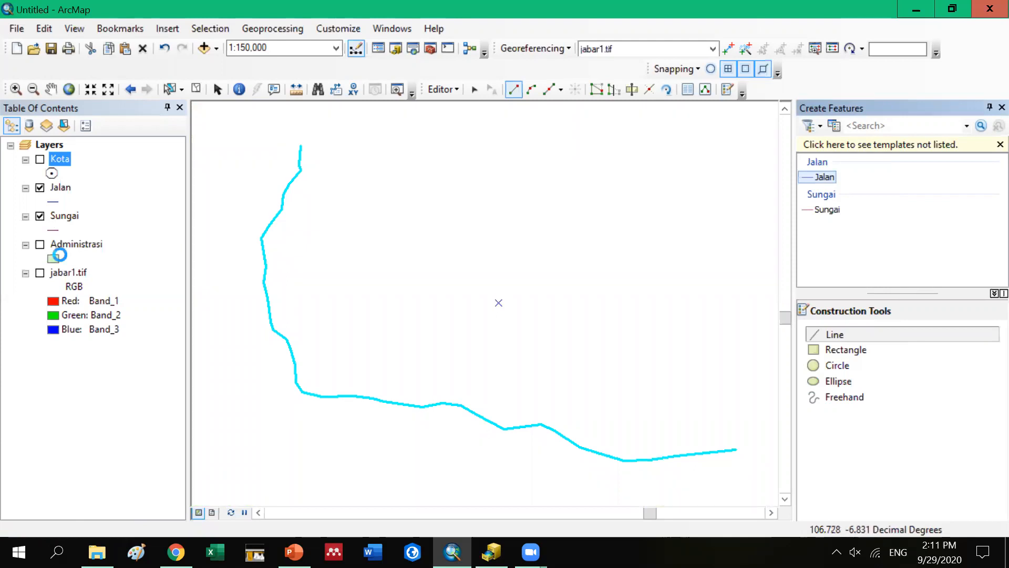
{"action": "left_click", "coordinate": [40, 216]}
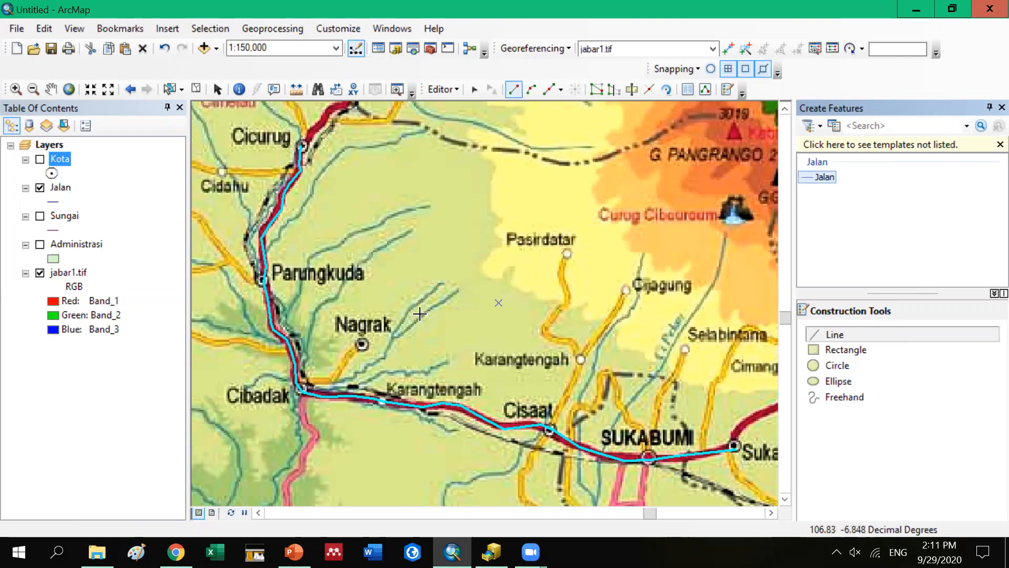
{"action": "scroll", "coordinate": [422, 312], "scroll_direction": "down", "scroll_amount": 1}
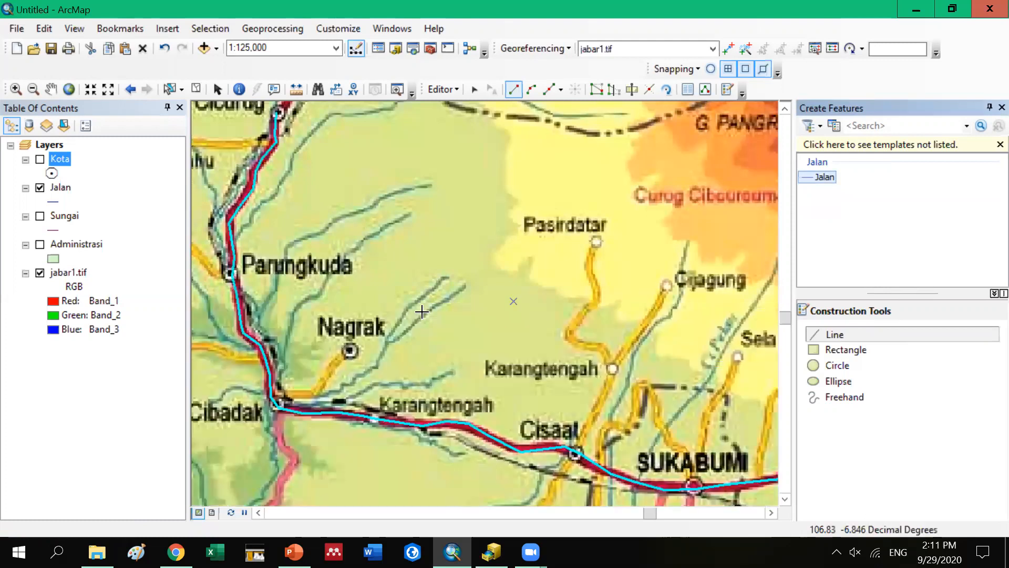
{"action": "scroll", "coordinate": [422, 311], "scroll_direction": "up", "scroll_amount": 1}
{"action": "scroll", "coordinate": [422, 311], "scroll_direction": "up", "scroll_amount": 4}
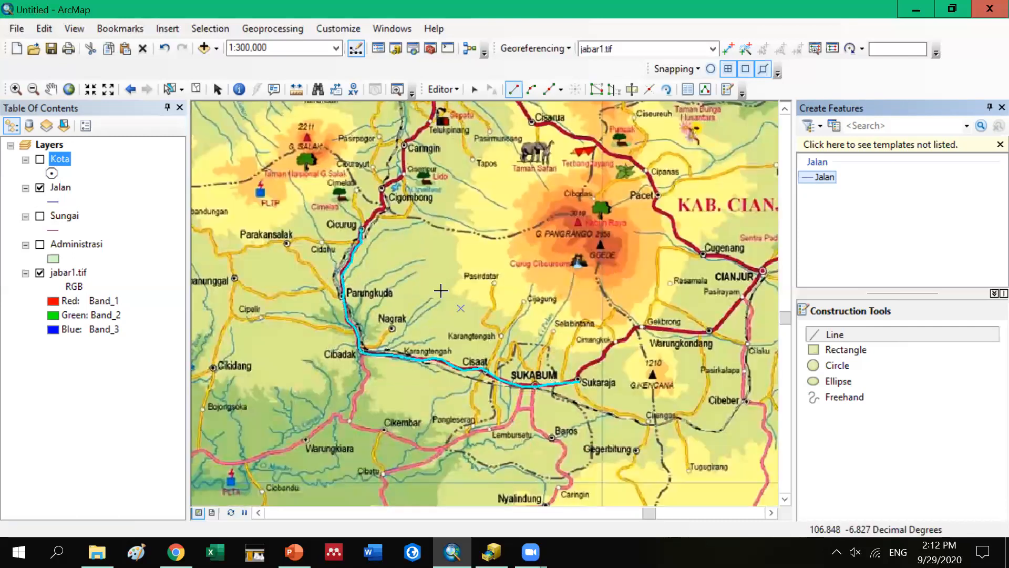
{"action": "scroll", "coordinate": [441, 291], "scroll_direction": "down", "scroll_amount": 2}
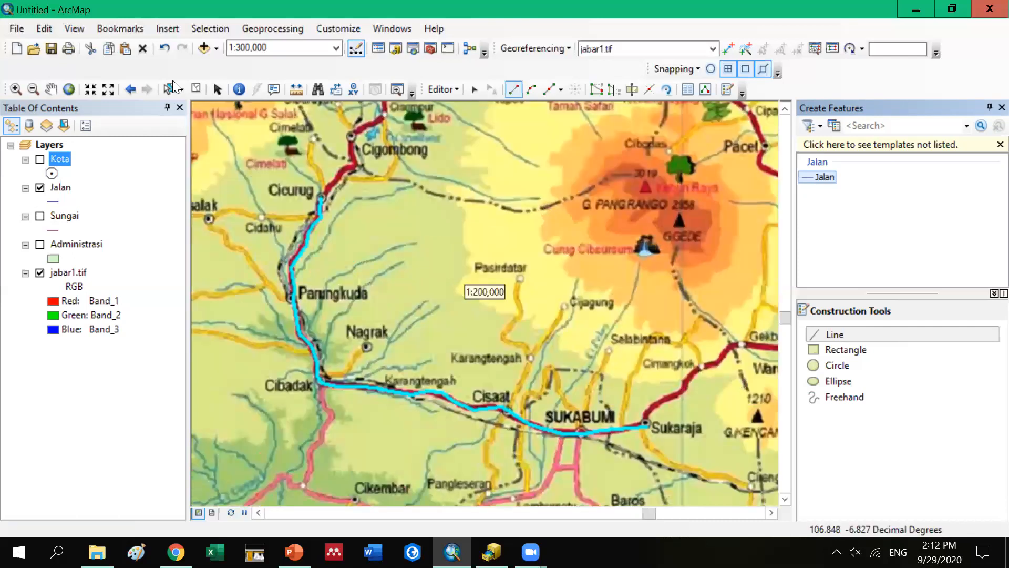
Trace a new Jalan line from Parakansalak along the yellow road southeast to just short of Parungkuda
{"action": "left_click", "coordinate": [52, 87]}
{"action": "left_click_drag", "start_coordinate": [561, 322], "coordinate": [508, 285]}
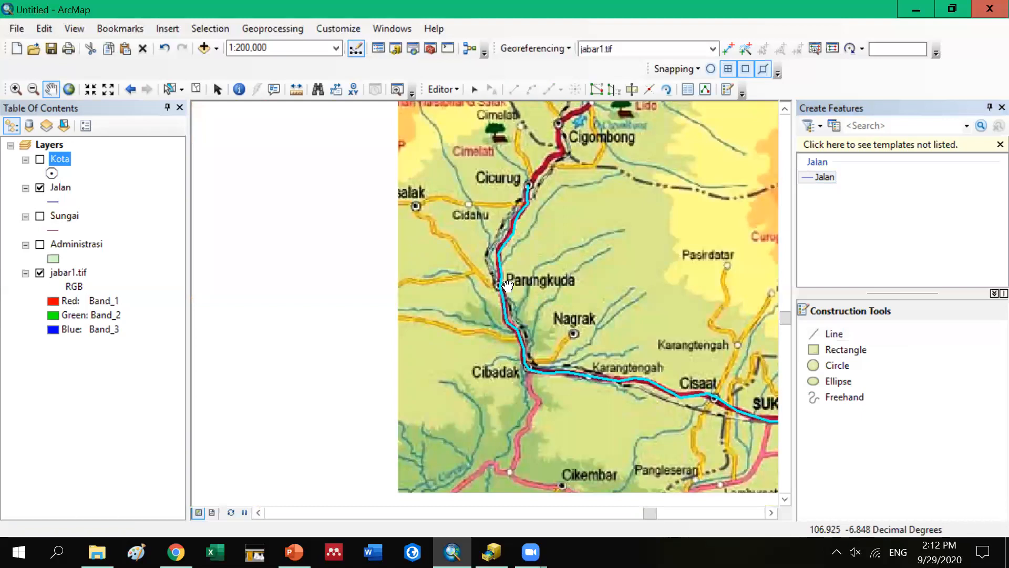
{"action": "scroll", "coordinate": [507, 286], "scroll_direction": "up", "scroll_amount": 1}
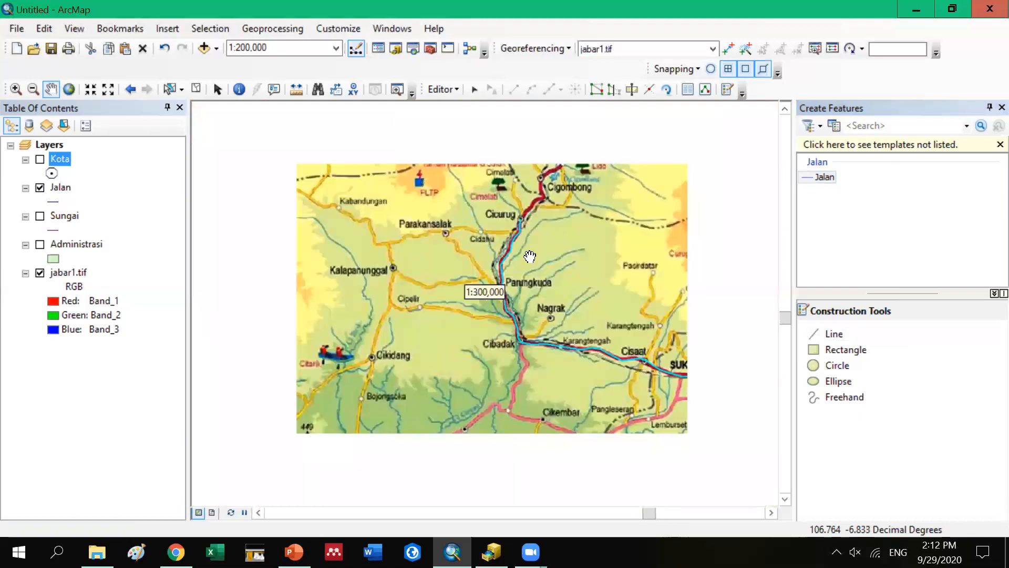
{"action": "scroll", "coordinate": [507, 288], "scroll_direction": "down", "scroll_amount": 2}
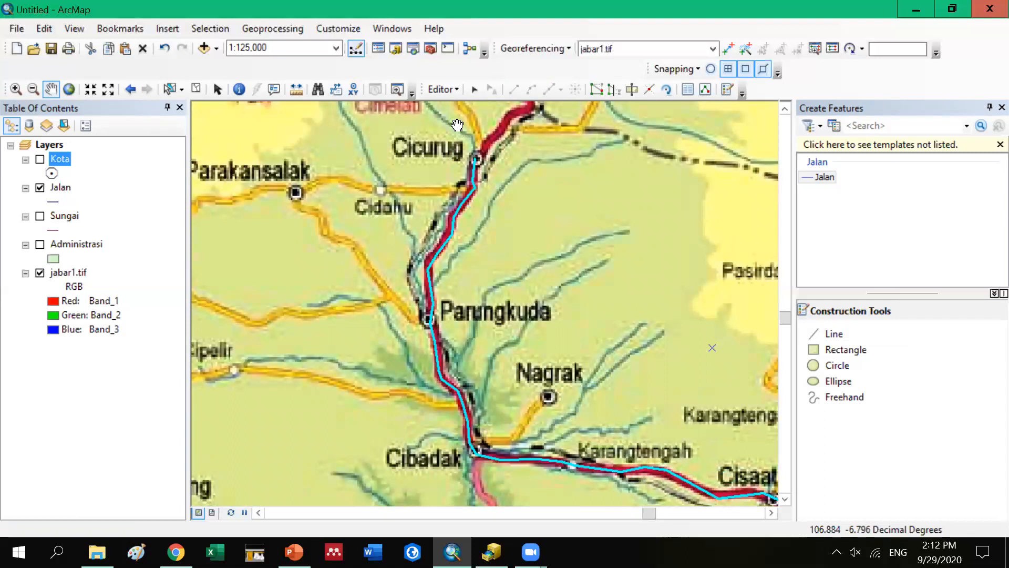
{"action": "left_click", "coordinate": [830, 339]}
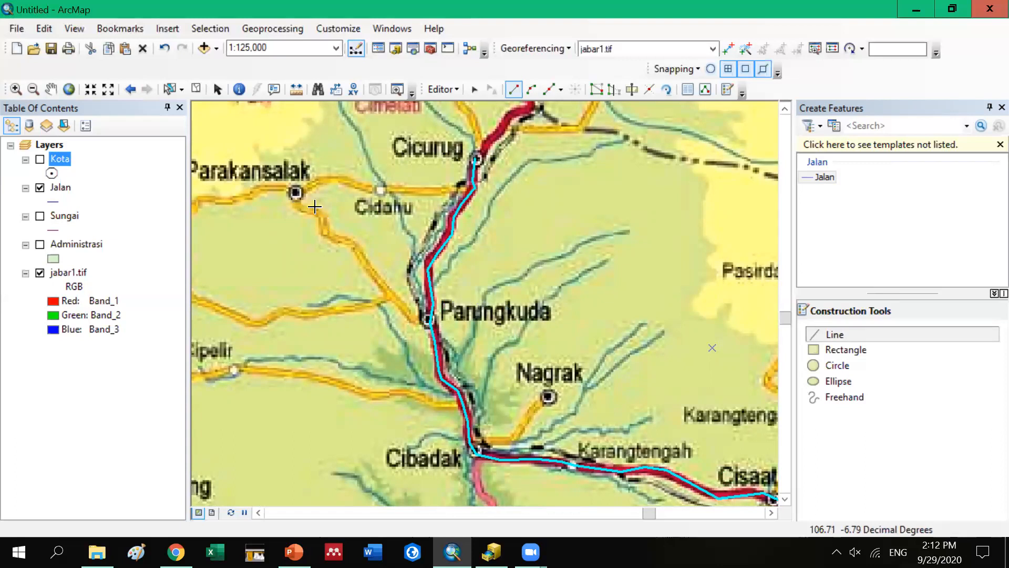
{"action": "left_click", "coordinate": [296, 193]}
{"action": "left_click", "coordinate": [305, 211]}
{"action": "left_click", "coordinate": [325, 215]}
{"action": "left_click", "coordinate": [327, 237]}
{"action": "left_click", "coordinate": [353, 243]}
{"action": "left_click", "coordinate": [374, 275]}
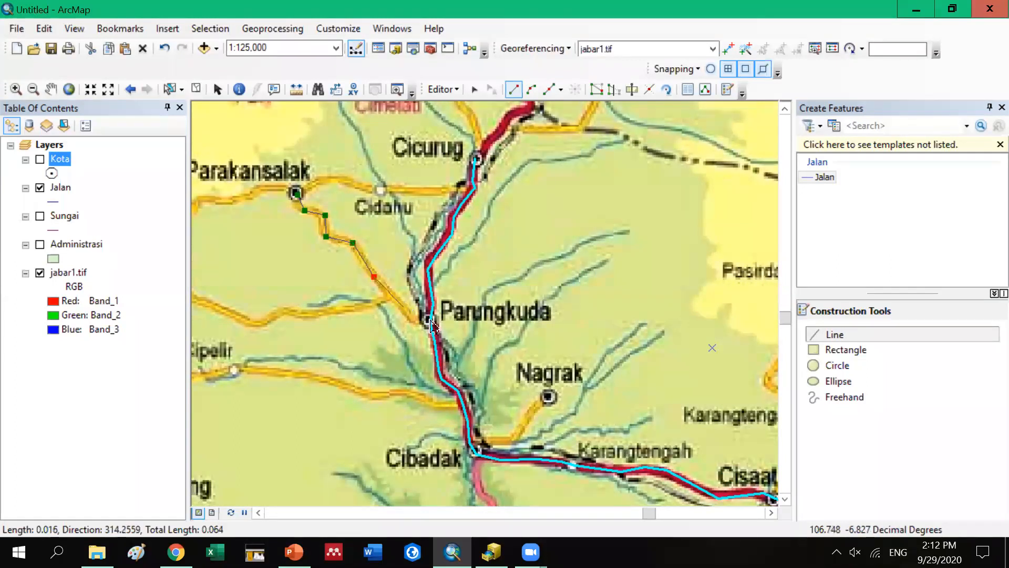
{"action": "left_click", "coordinate": [407, 312]}
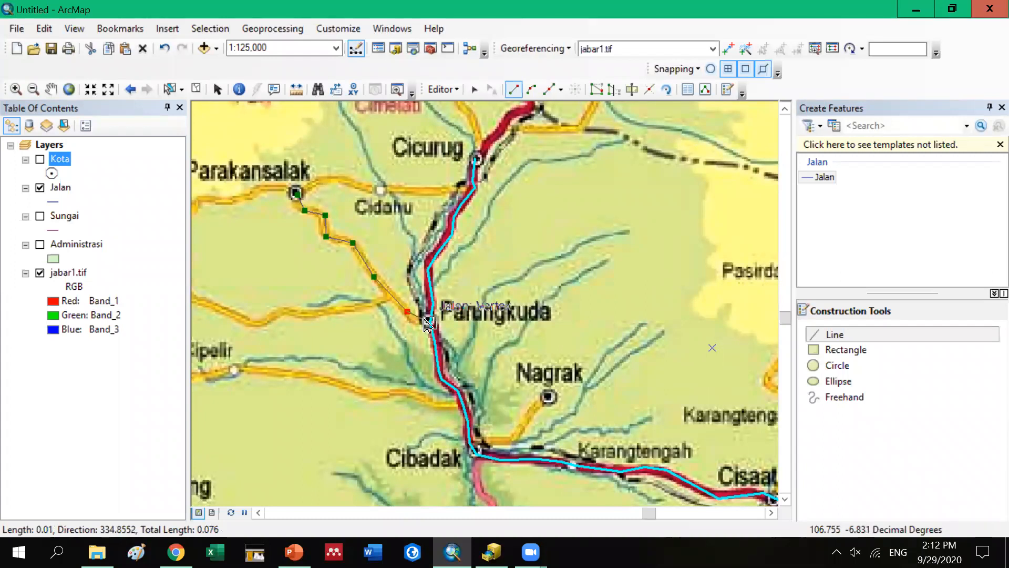
Try to join the Jalan line to the main road at Parungkuda with Snap To Feature Endpoint, and undo the vertex
{"action": "scroll", "coordinate": [428, 324], "scroll_direction": "down", "scroll_amount": 2}
{"action": "scroll", "coordinate": [428, 322], "scroll_direction": "down", "scroll_amount": 1}
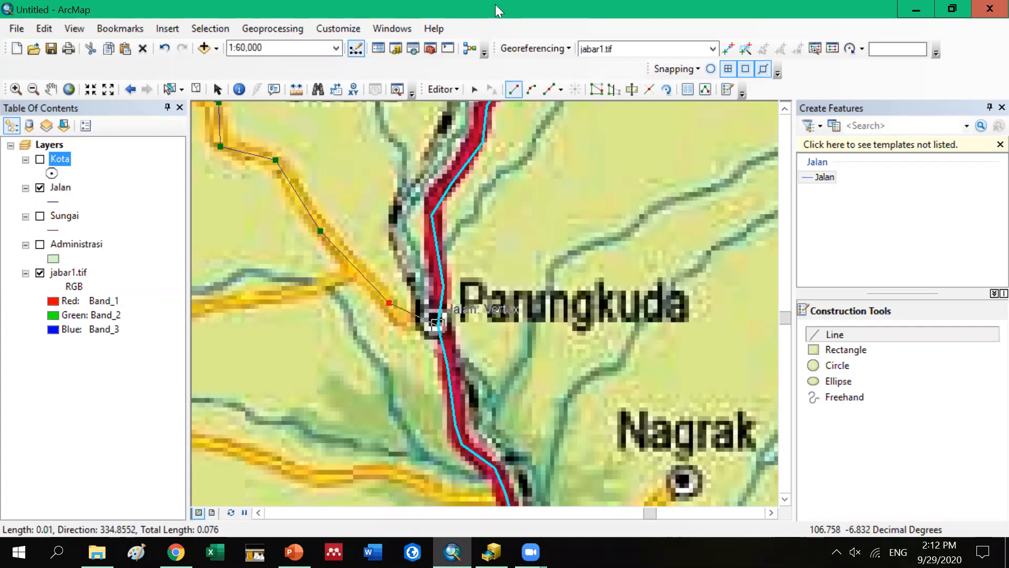
{"action": "right_click", "coordinate": [434, 322]}
{"action": "mouse_move", "coordinate": [500, 10]}
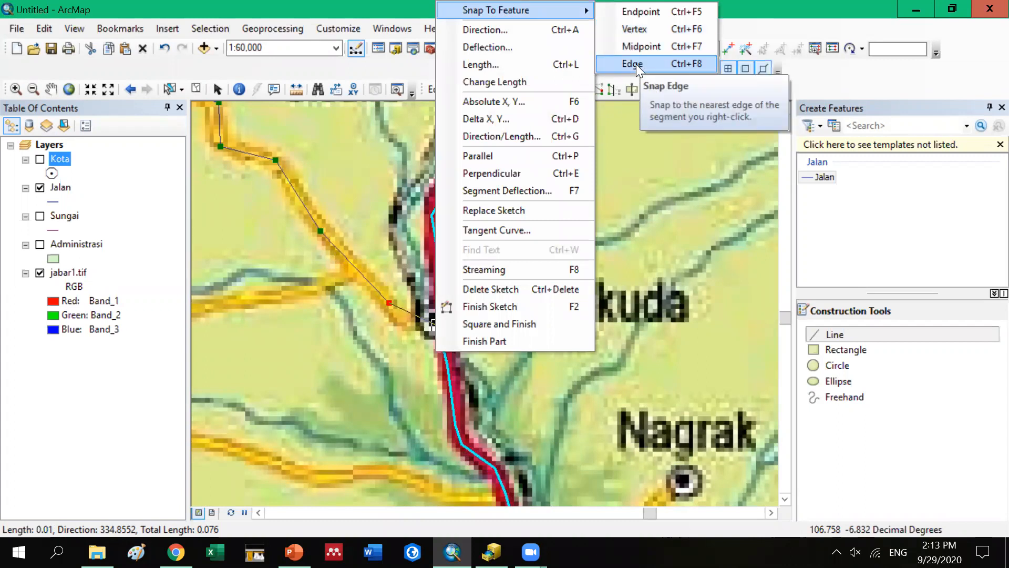
{"action": "left_click", "coordinate": [644, 11]}
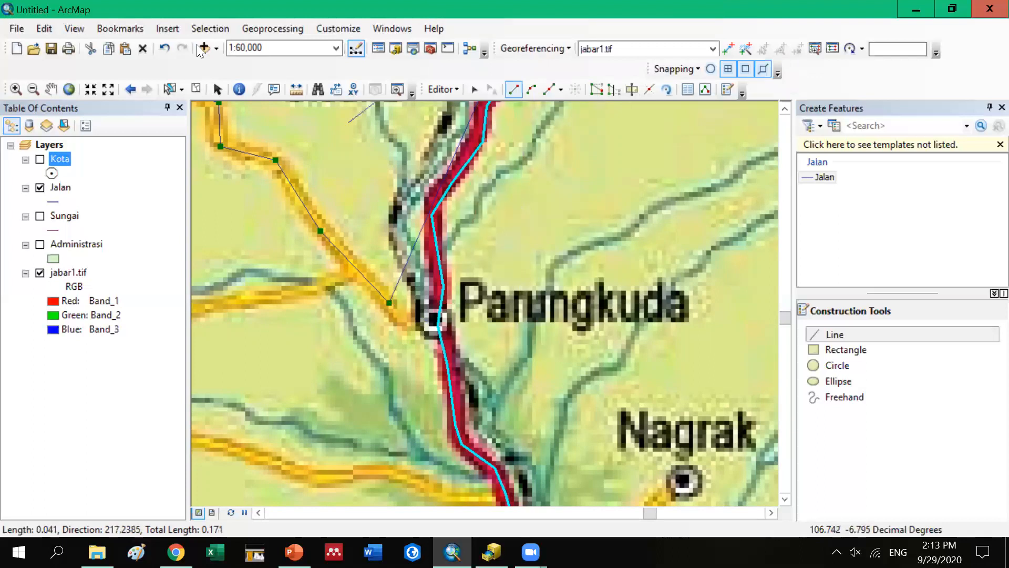
{"action": "left_click", "coordinate": [166, 49]}
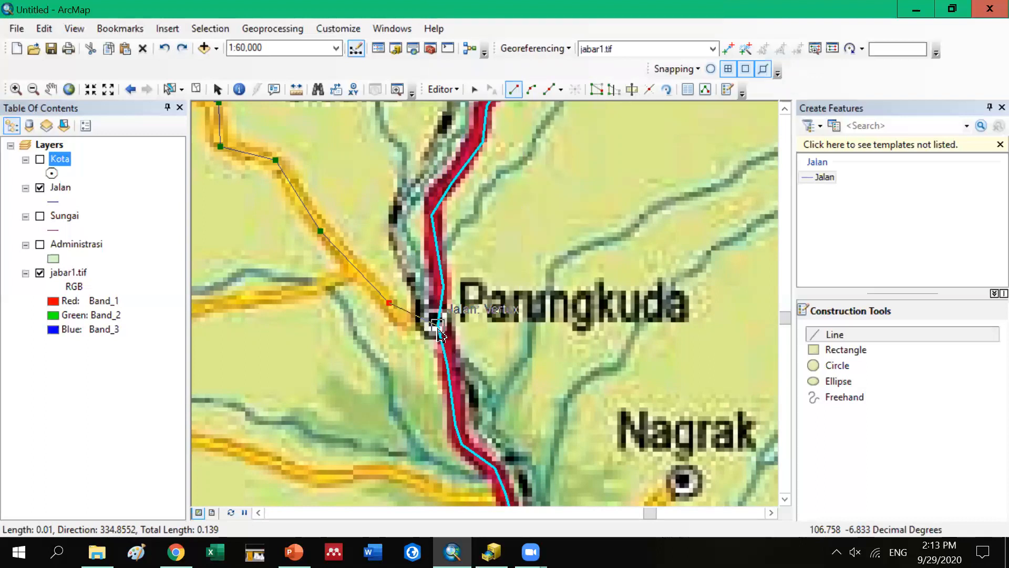
Hide the jabar1.tif base map, try Snap To Feature Vertex on the main road at Parungkuda, and undo the vertex
{"action": "left_click", "coordinate": [40, 272]}
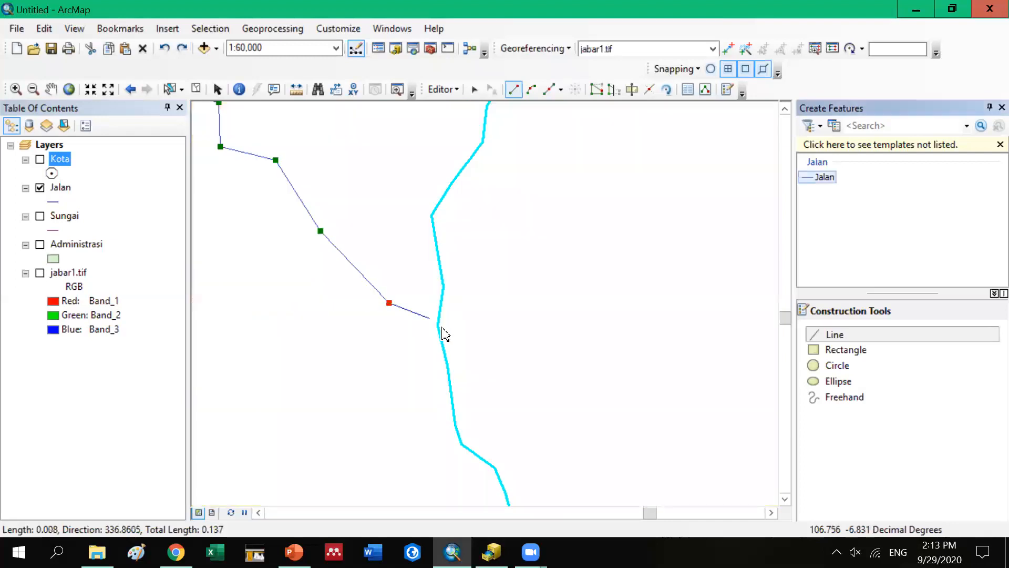
{"action": "scroll", "coordinate": [442, 328], "scroll_direction": "up", "scroll_amount": 1}
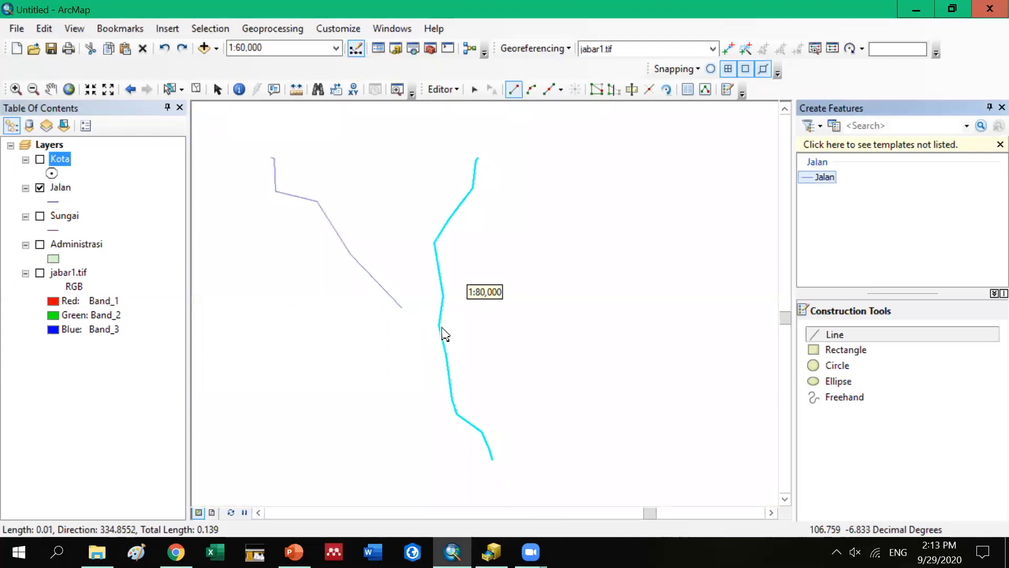
{"action": "scroll", "coordinate": [445, 334], "scroll_direction": "down", "scroll_amount": 4}
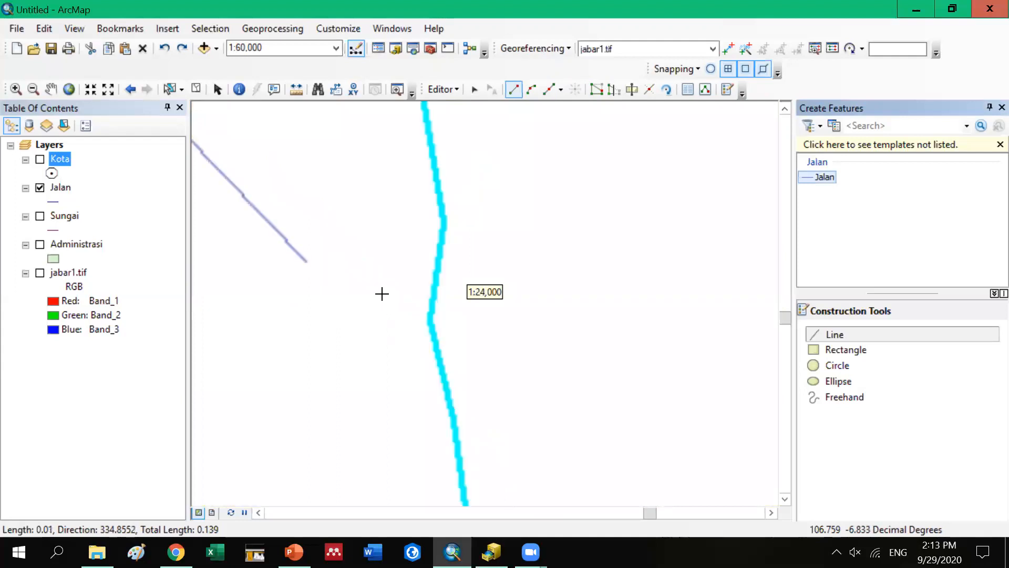
{"action": "scroll", "coordinate": [431, 325], "scroll_direction": "down", "scroll_amount": 1}
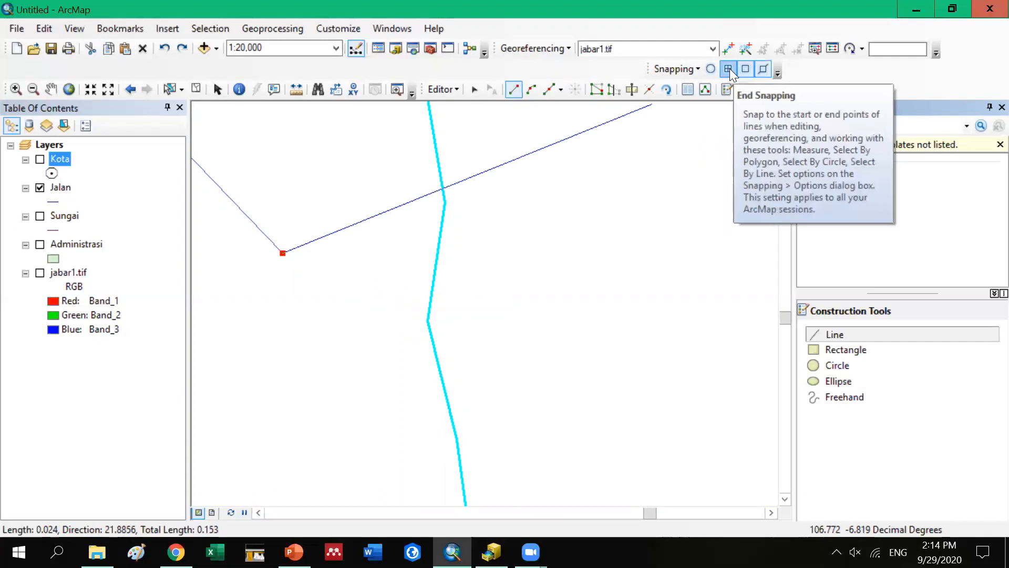
{"action": "left_click", "coordinate": [764, 71]}
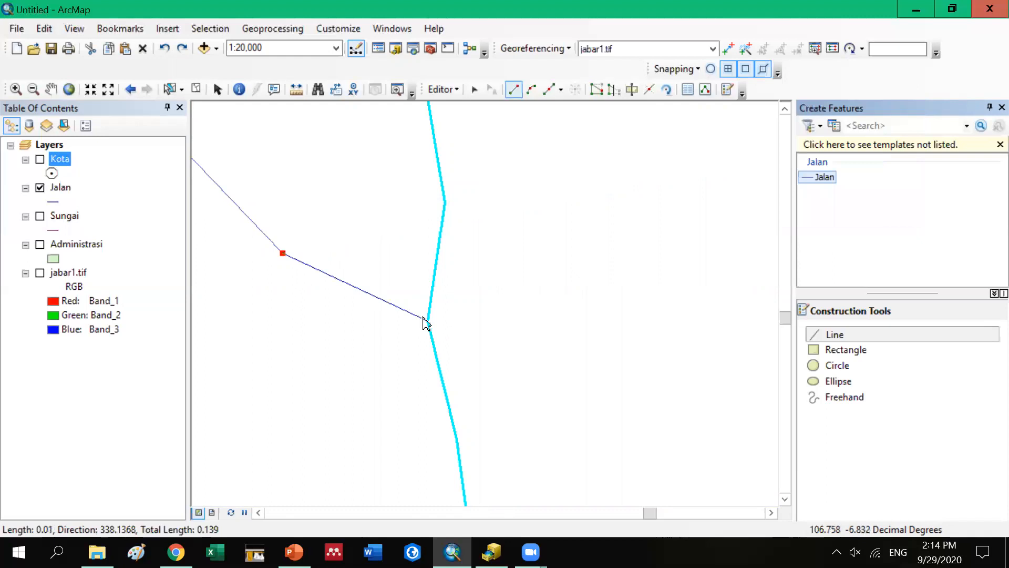
{"action": "right_click", "coordinate": [454, 199]}
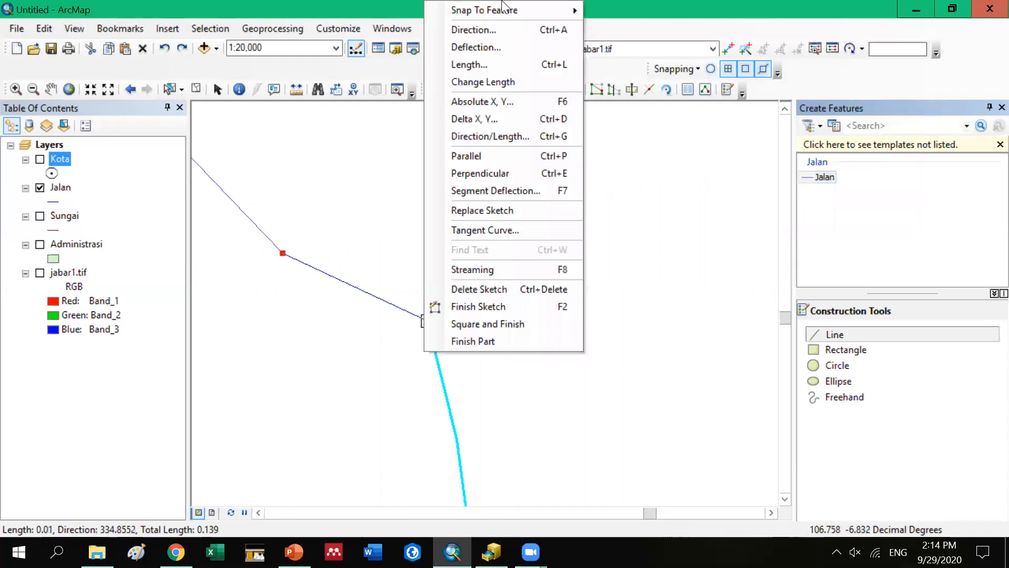
{"action": "mouse_move", "coordinate": [544, 10]}
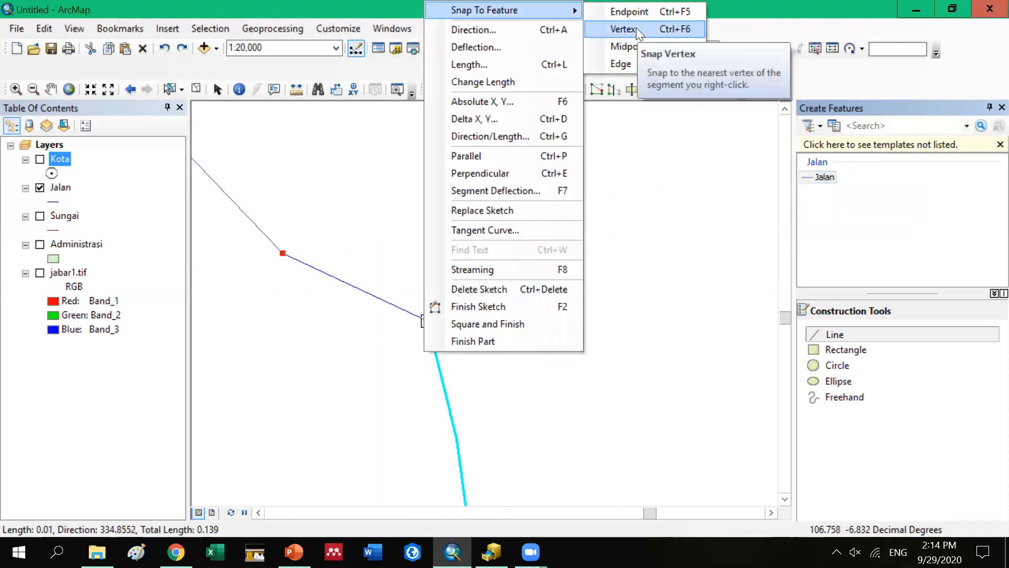
{"action": "left_click", "coordinate": [623, 29]}
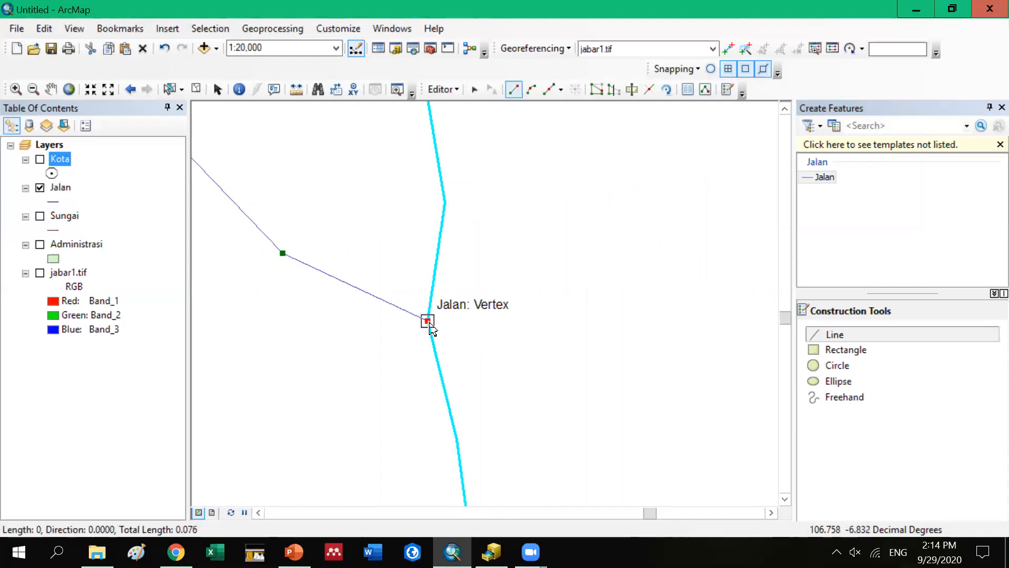
{"action": "left_click", "coordinate": [164, 49]}
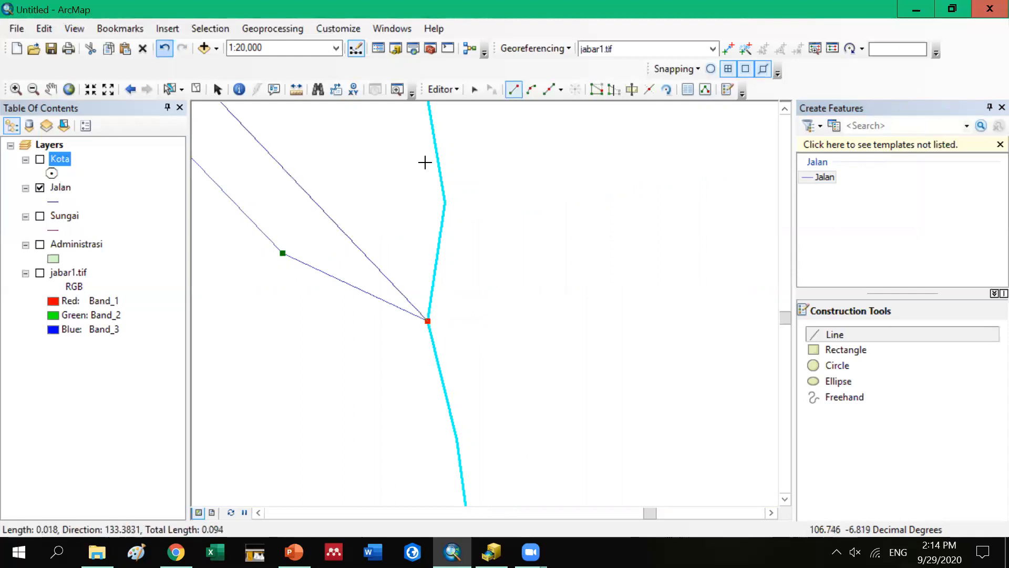
Try Snap To Feature Midpoint on the main road segment at Parungkuda, and undo the vertex
{"action": "right_click", "coordinate": [422, 319]}
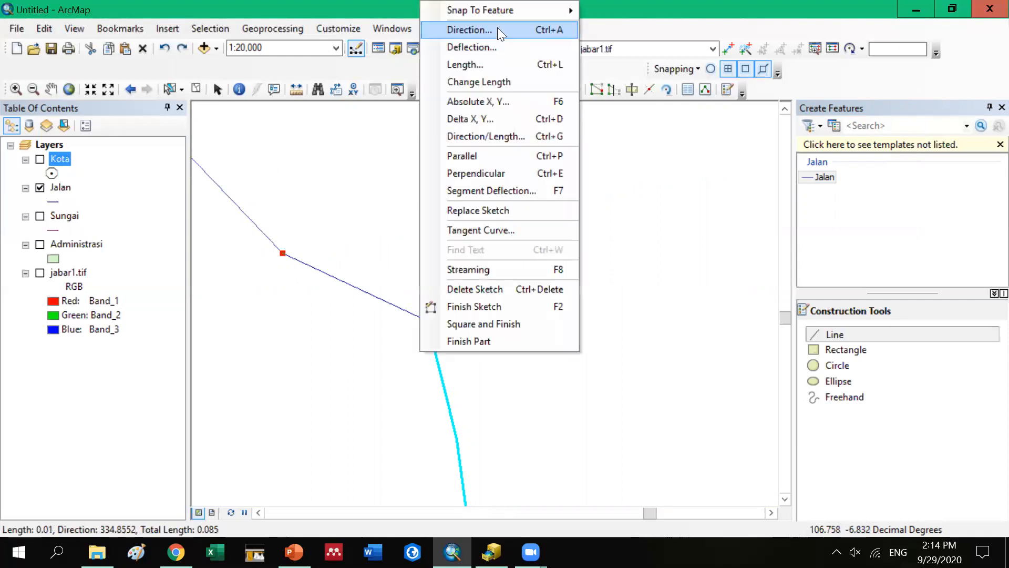
{"action": "mouse_move", "coordinate": [515, 11]}
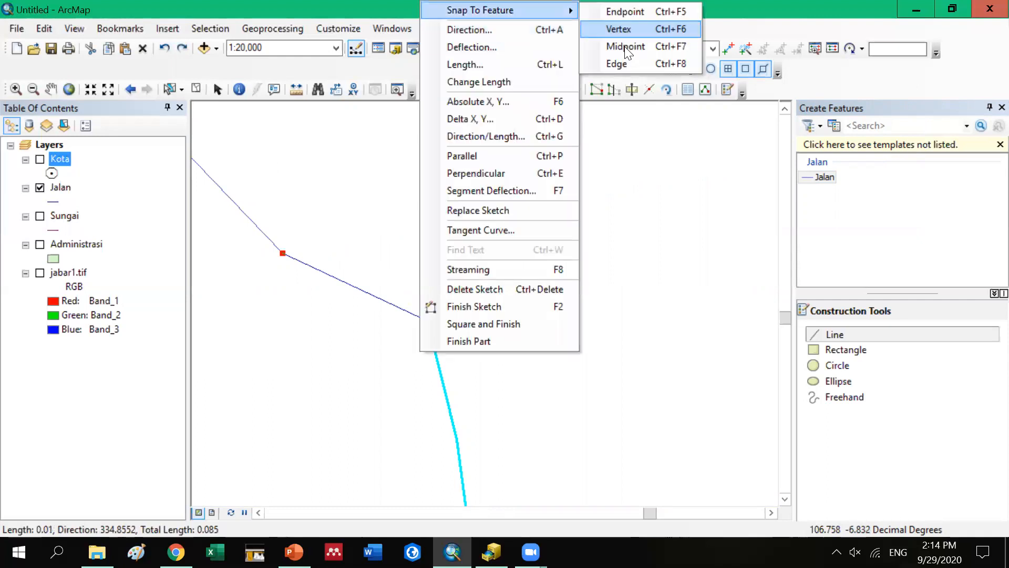
{"action": "left_click", "coordinate": [626, 47]}
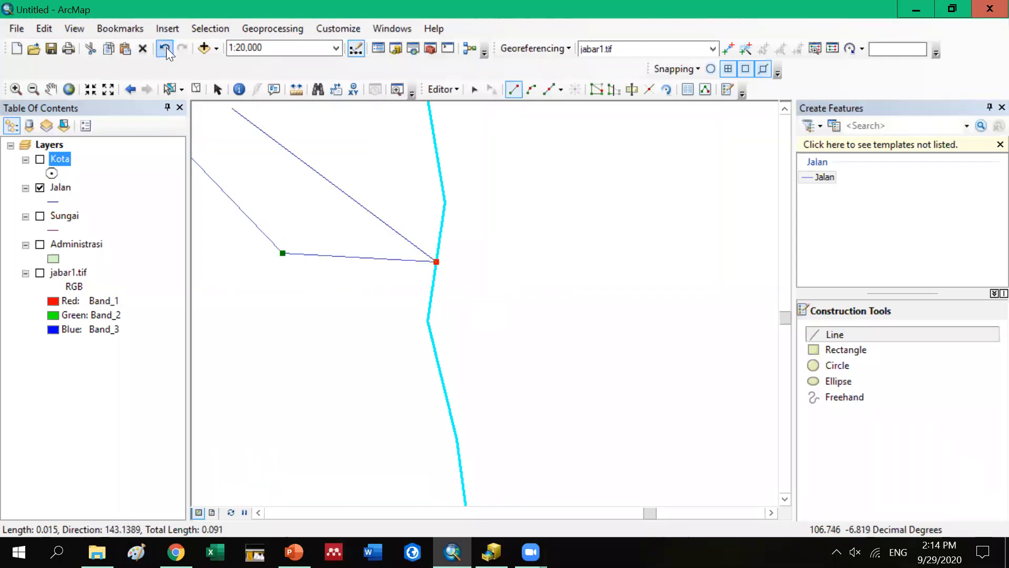
{"action": "key", "text": "ctrl+z"}
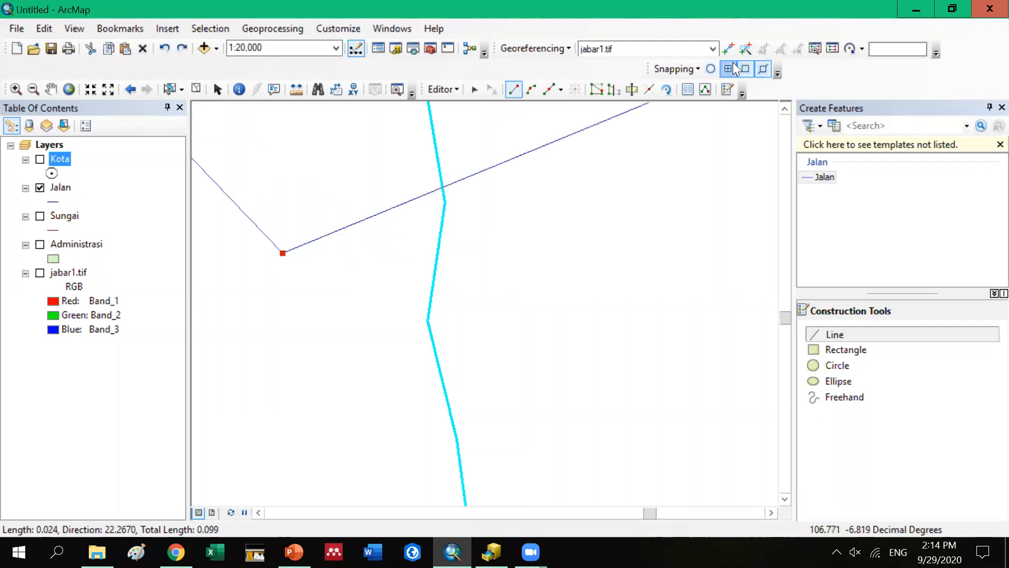
Snap the Jalan line to the edge of the main road at Parungkuda and finish the sketch with jabar1.tif shown again
{"action": "right_click", "coordinate": [423, 318]}
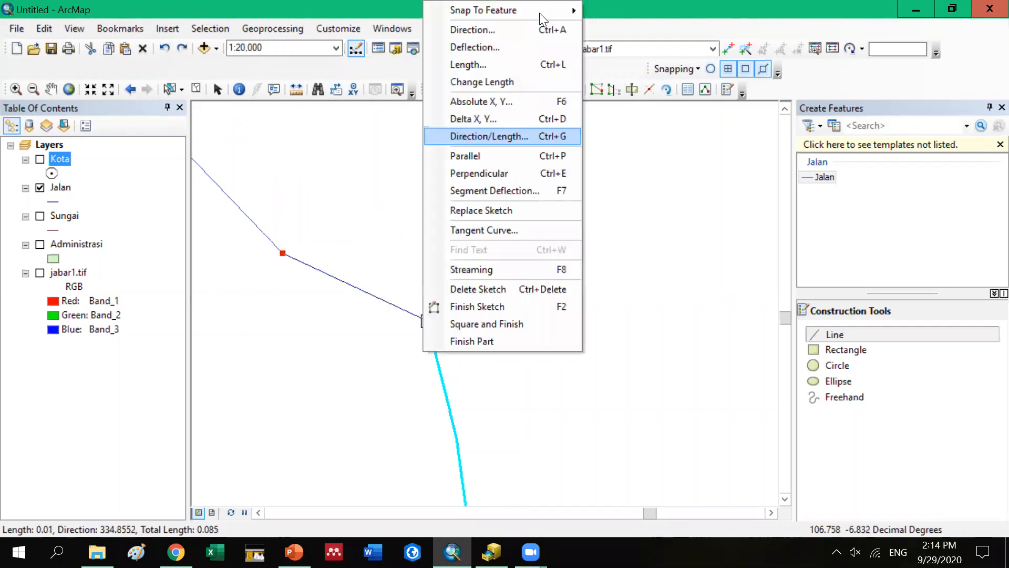
{"action": "mouse_move", "coordinate": [539, 13]}
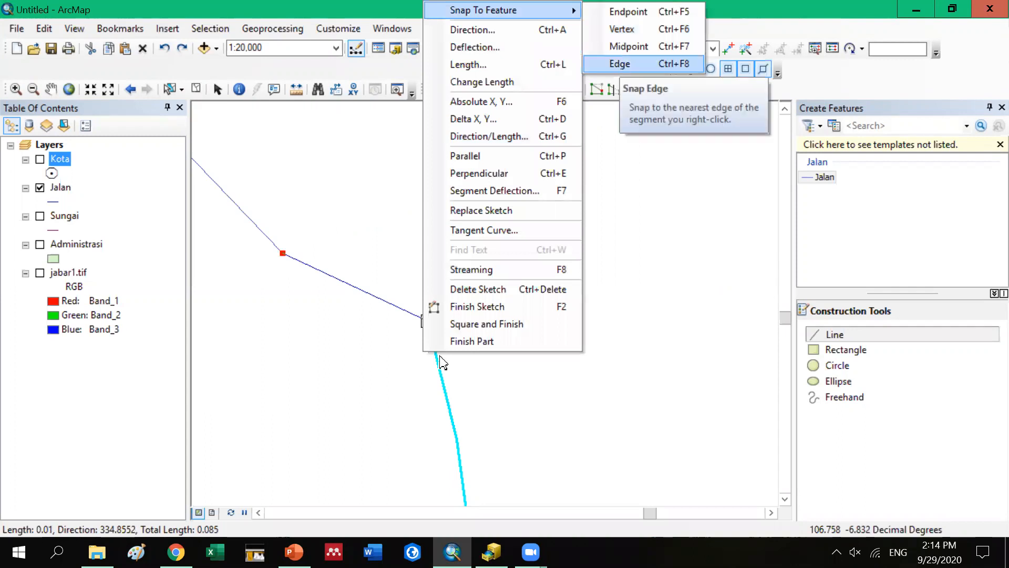
{"action": "left_click", "coordinate": [620, 63]}
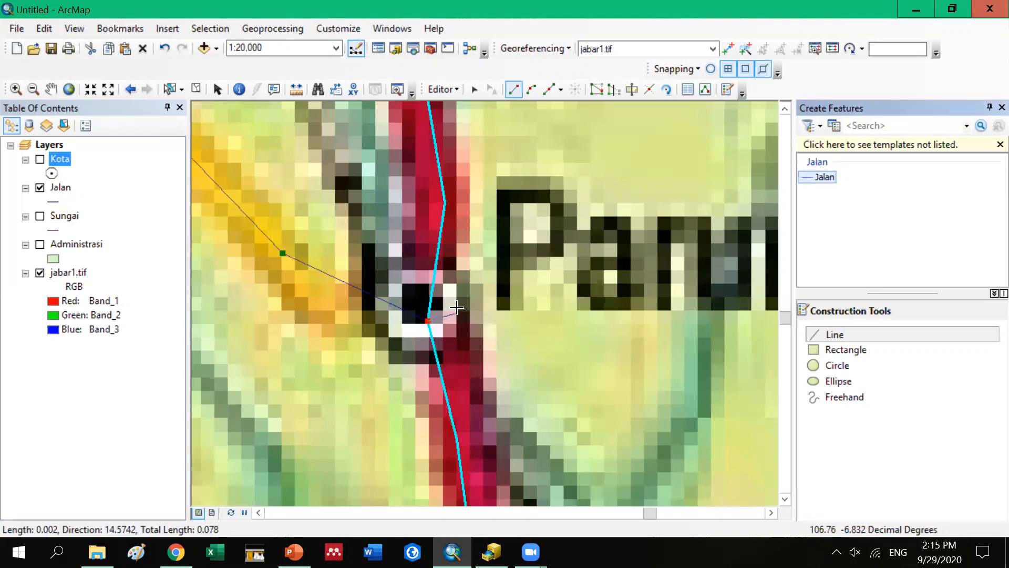
{"action": "scroll", "coordinate": [453, 336], "scroll_direction": "down", "scroll_amount": 1}
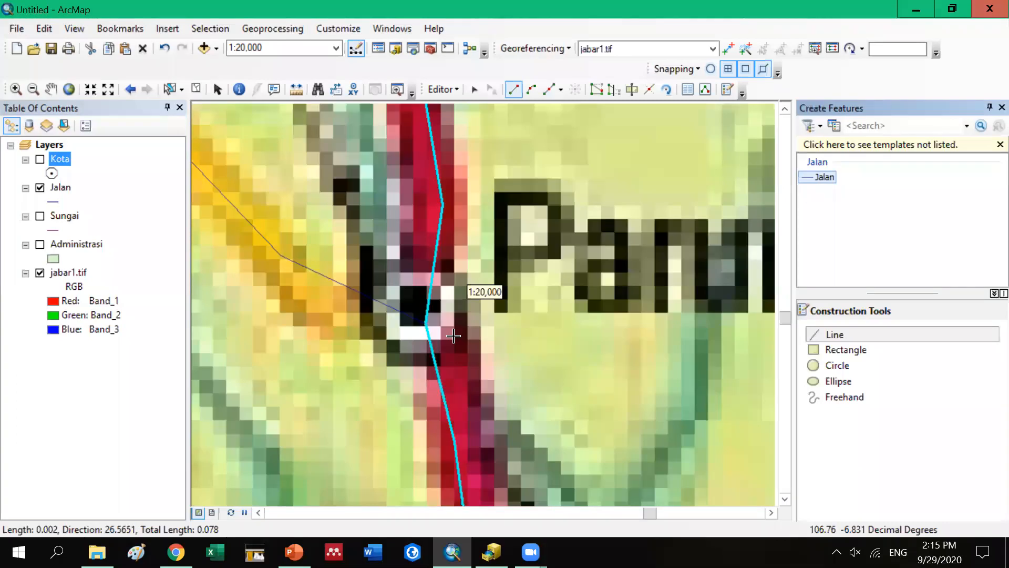
{"action": "scroll", "coordinate": [453, 335], "scroll_direction": "up", "scroll_amount": 2}
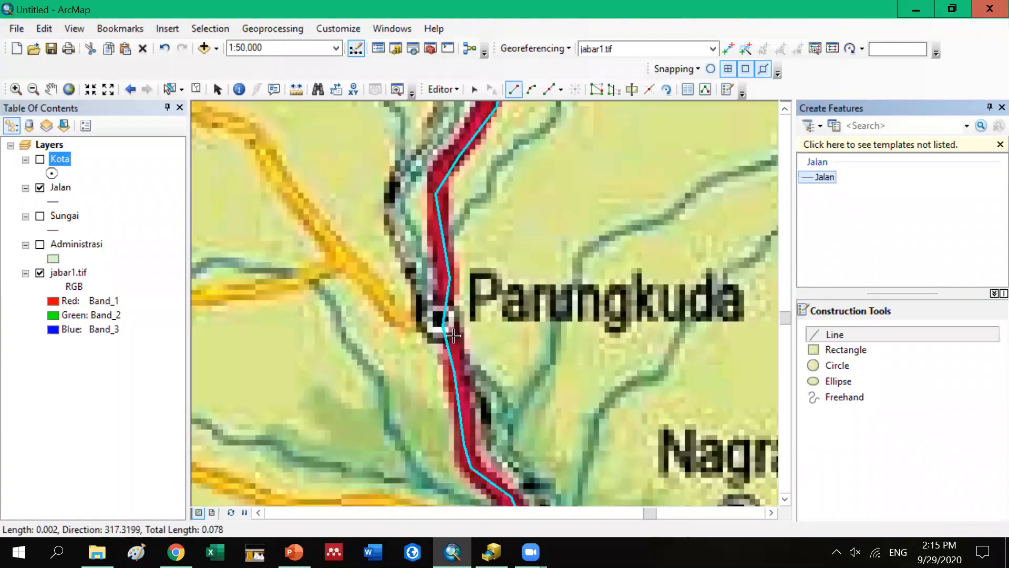
{"action": "scroll", "coordinate": [453, 335], "scroll_direction": "down", "scroll_amount": 1}
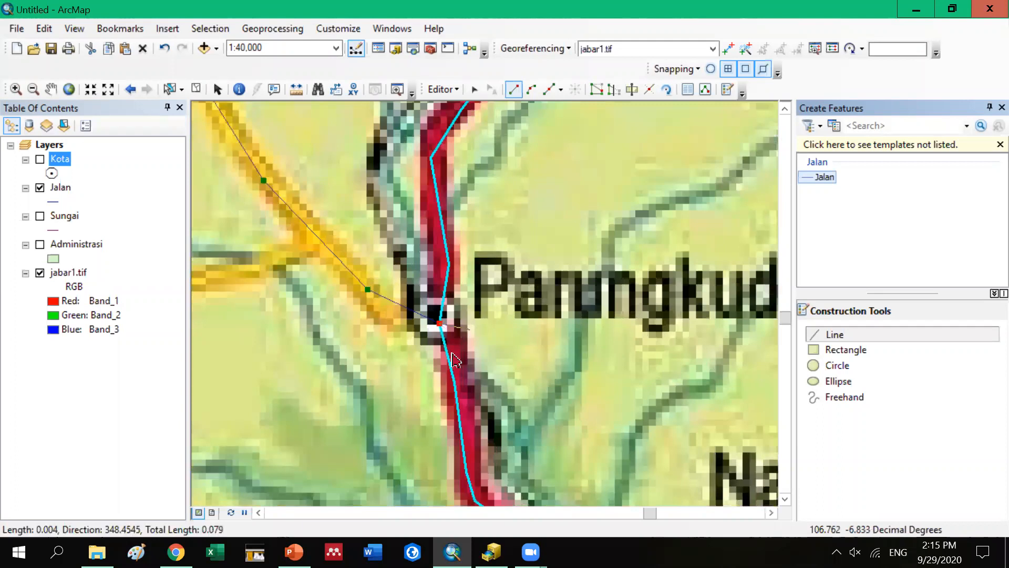
{"action": "double_click", "coordinate": [440, 324]}
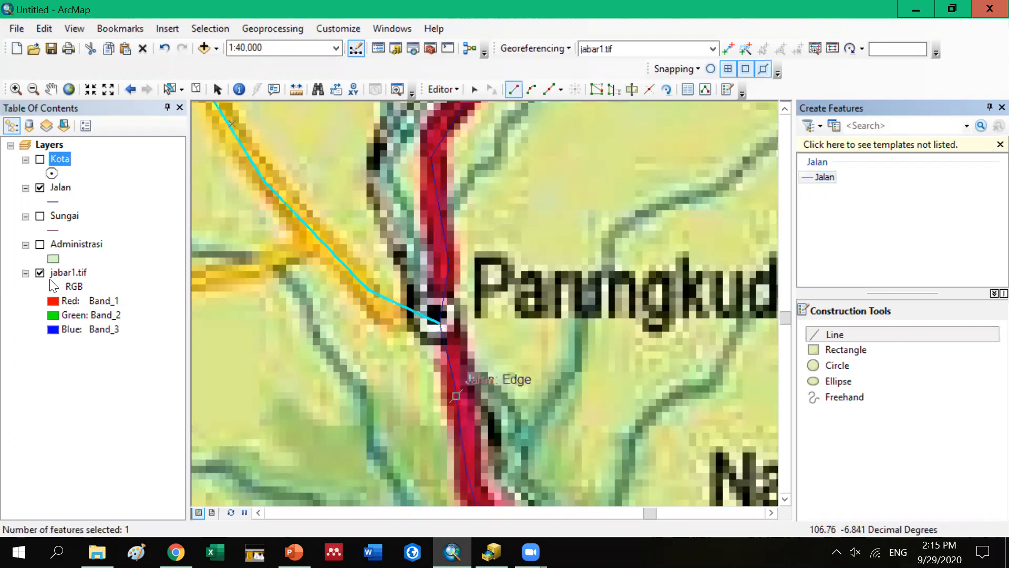
Zoom to the full extent of the jabar1.tif layer and inspect the road network around Cianjur and Bandung
{"action": "left_click", "coordinate": [65, 272]}
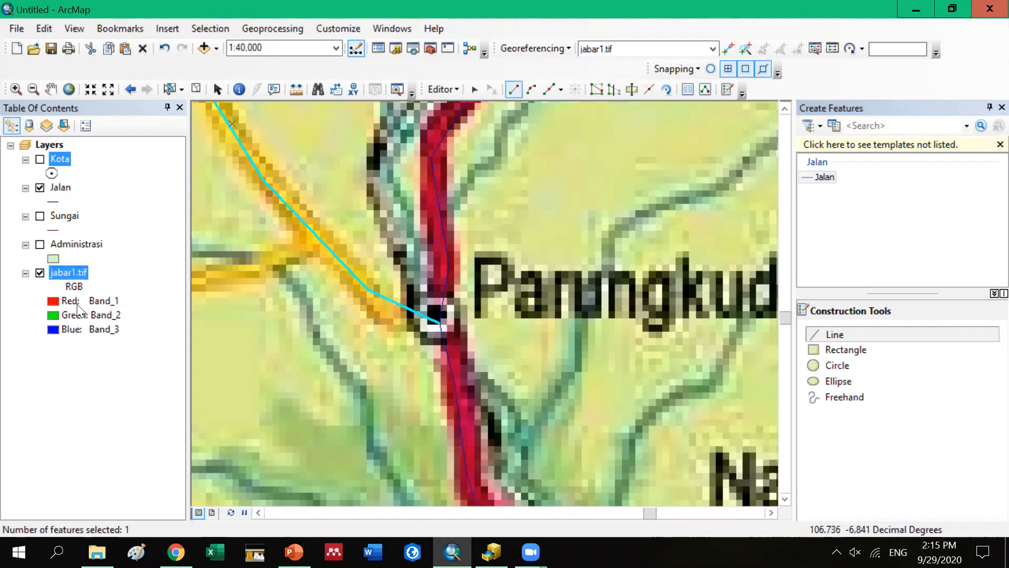
{"action": "right_click", "coordinate": [77, 272]}
{"action": "left_click", "coordinate": [113, 354]}
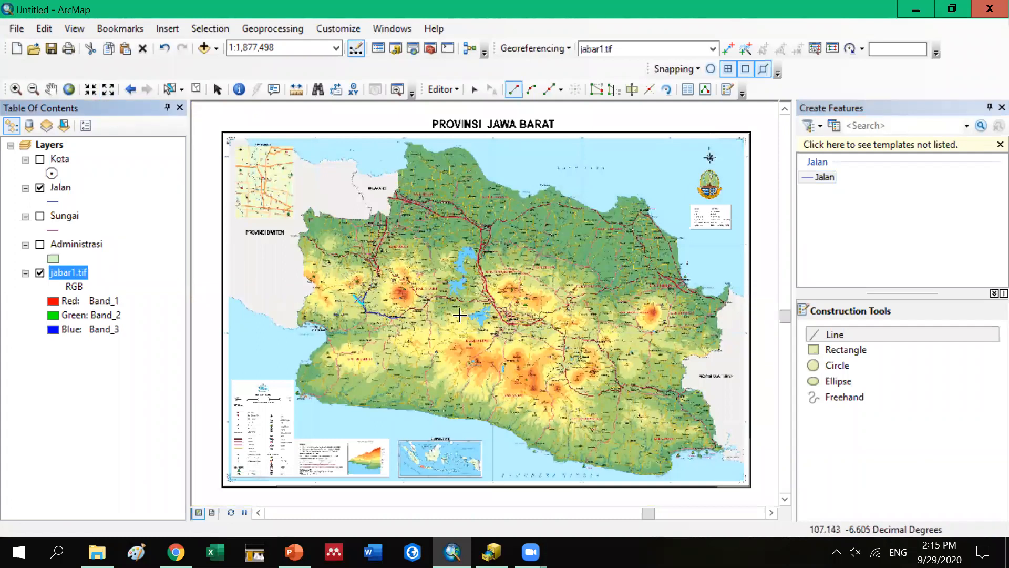
{"action": "scroll", "coordinate": [460, 314], "scroll_direction": "up", "scroll_amount": 1}
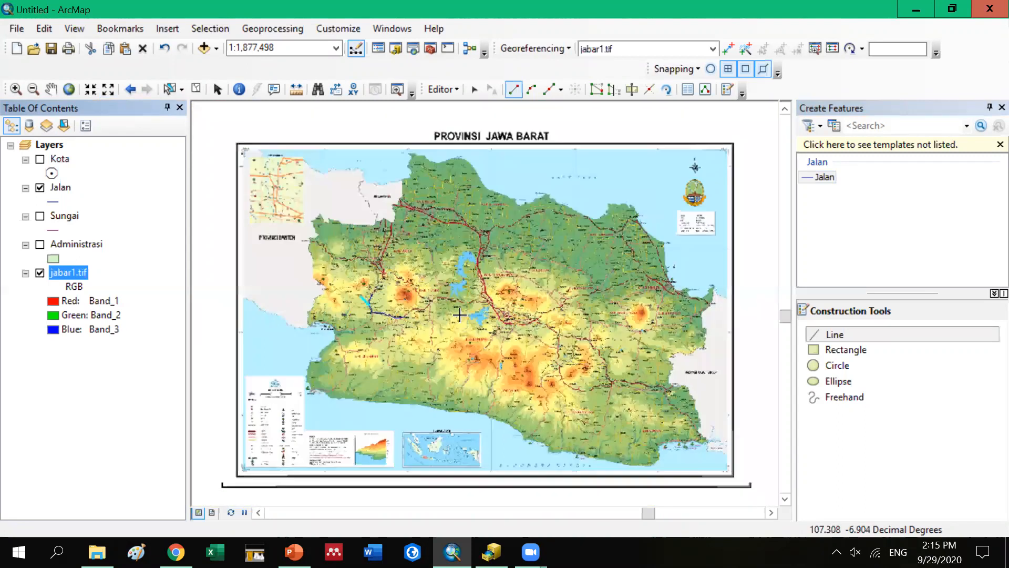
{"action": "scroll", "coordinate": [460, 315], "scroll_direction": "up", "scroll_amount": 2}
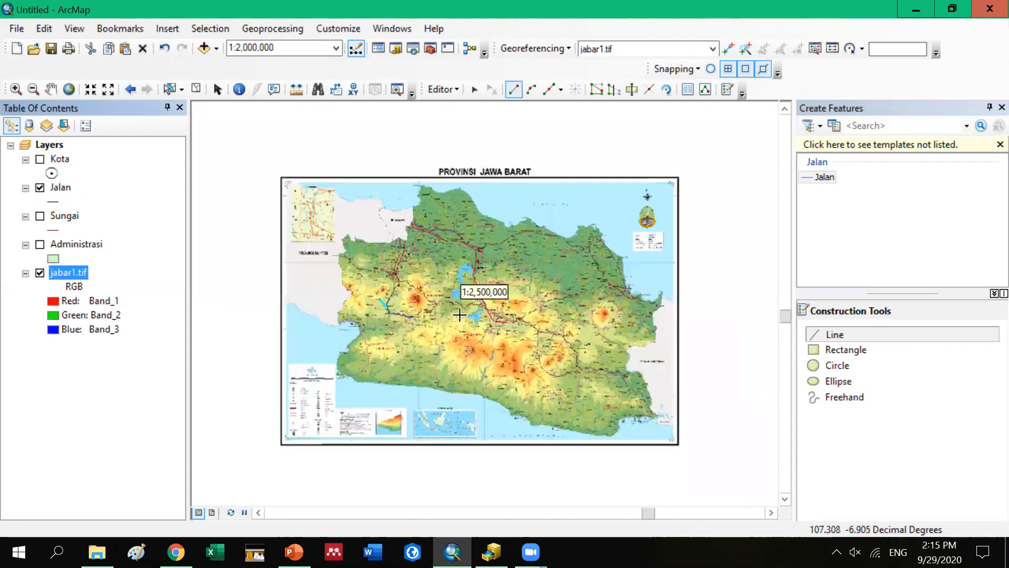
{"action": "scroll", "coordinate": [460, 315], "scroll_direction": "down", "scroll_amount": 5}
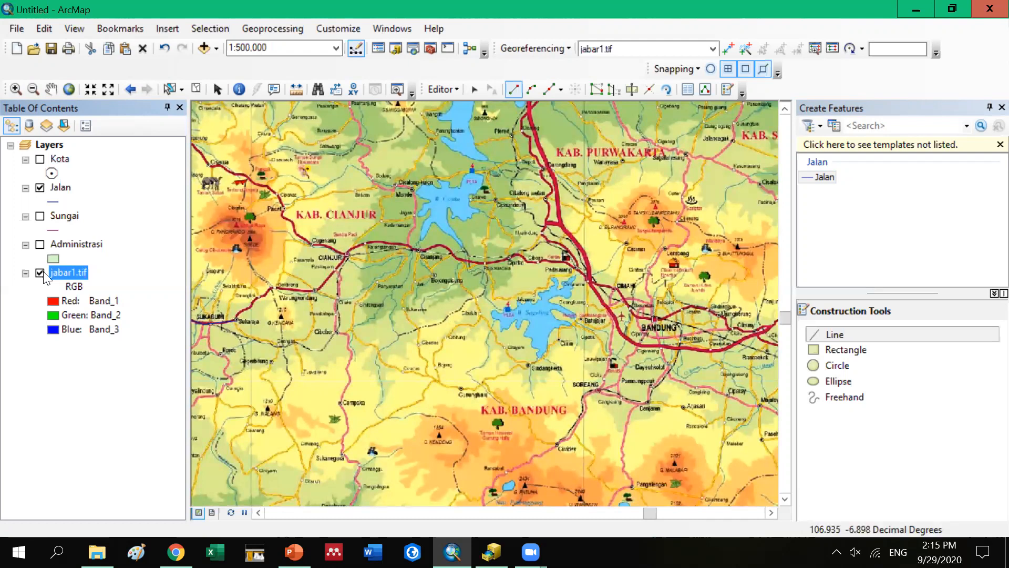
Examine the road network between Bogor, Cianjur and Sukabumi at several scales, closing in on the traced roads at Parungkuda and Cibadak
{"action": "left_click", "coordinate": [50, 88]}
{"action": "left_click_drag", "start_coordinate": [306, 298], "coordinate": [422, 330]}
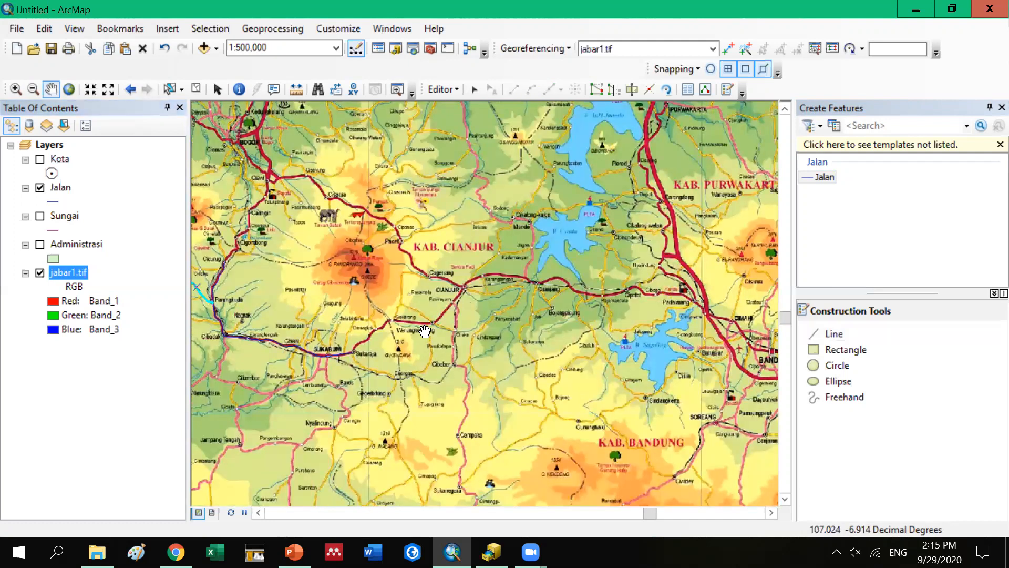
{"action": "scroll", "coordinate": [424, 330], "scroll_direction": "up", "scroll_amount": 2}
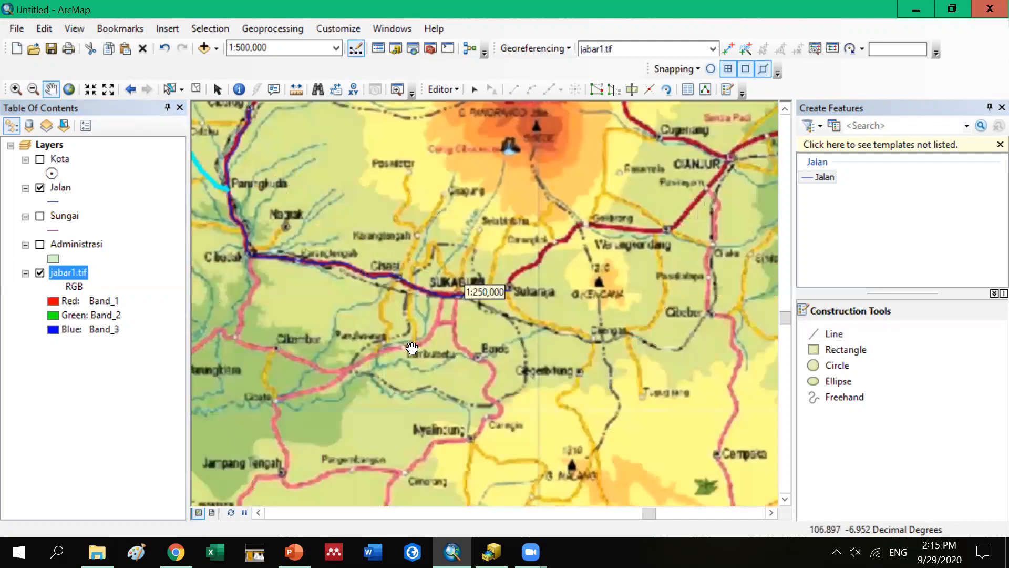
{"action": "scroll", "coordinate": [412, 348], "scroll_direction": "down", "scroll_amount": 3}
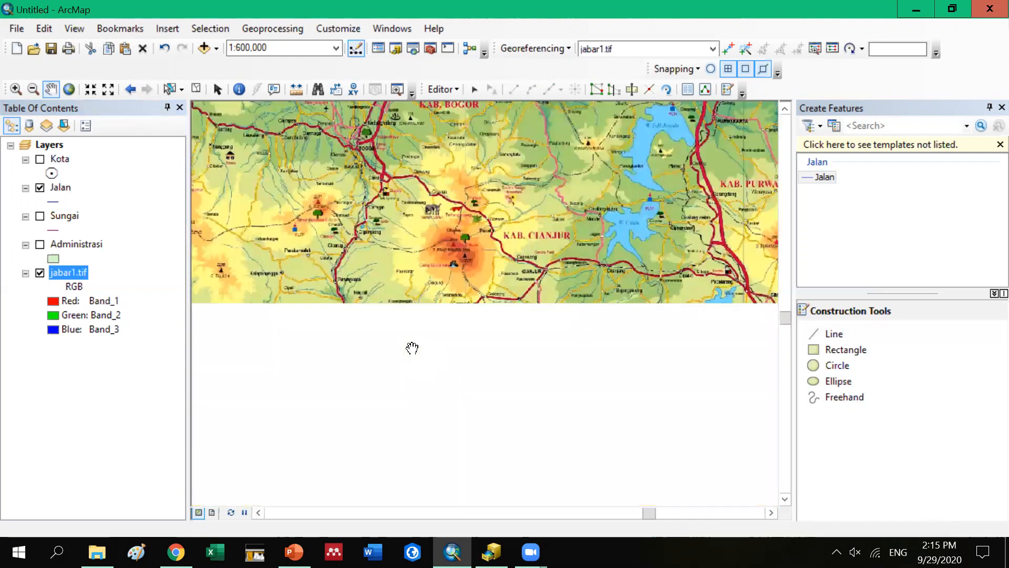
{"action": "scroll", "coordinate": [410, 259], "scroll_direction": "down", "scroll_amount": 2}
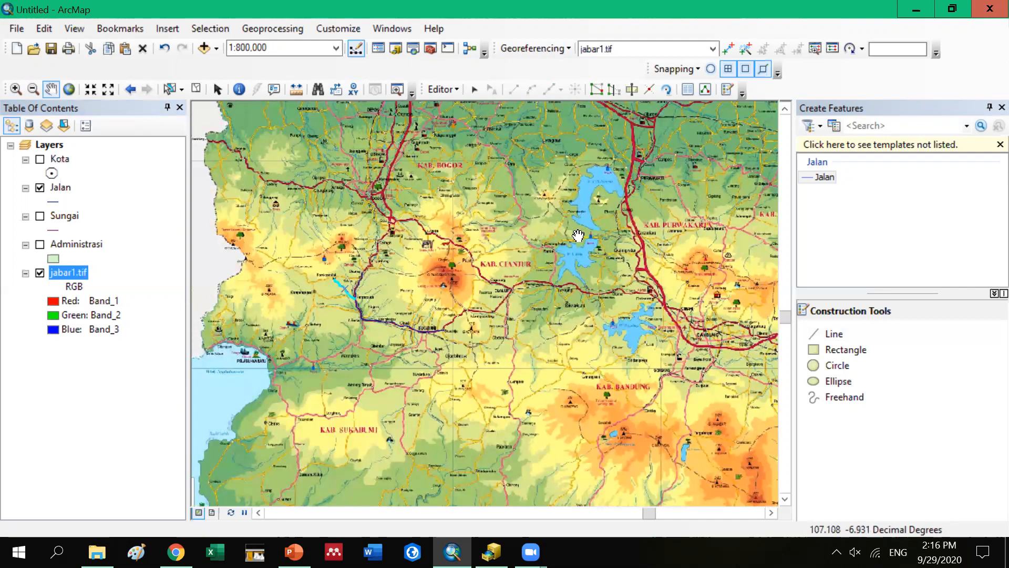
{"action": "scroll", "coordinate": [578, 235], "scroll_direction": "down", "scroll_amount": 1}
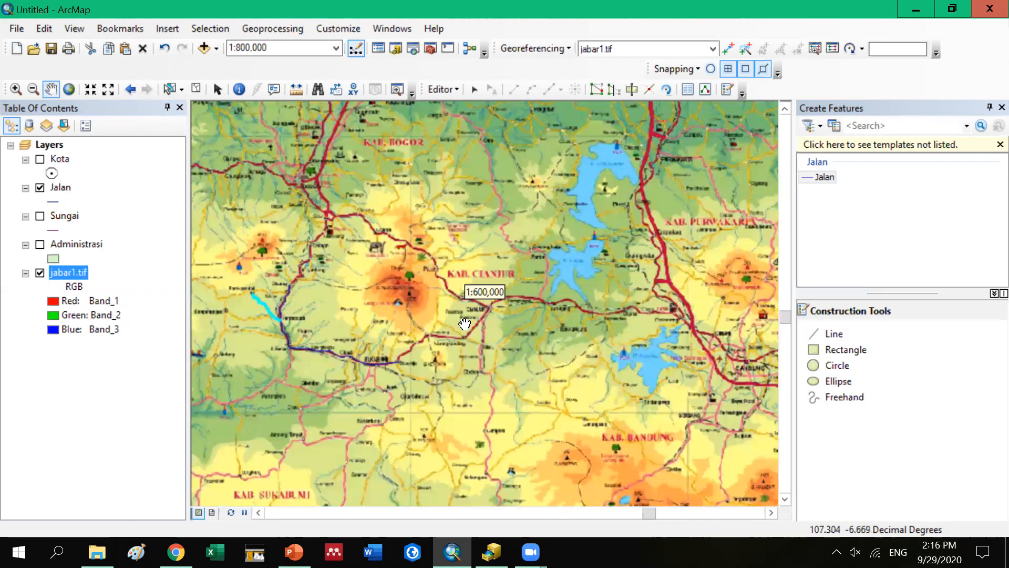
{"action": "scroll", "coordinate": [464, 323], "scroll_direction": "up", "scroll_amount": 2}
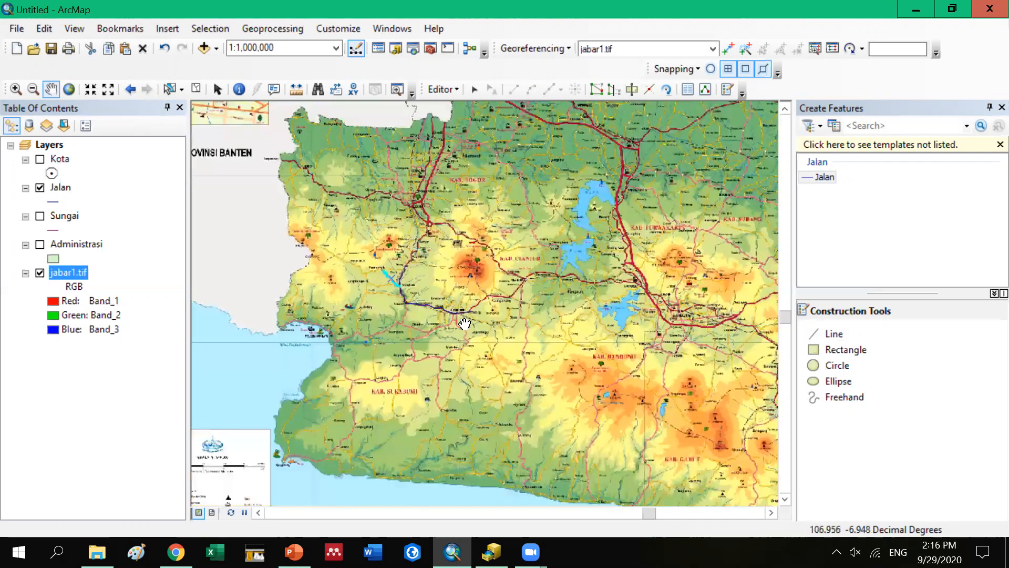
{"action": "scroll", "coordinate": [464, 323], "scroll_direction": "down", "scroll_amount": 1}
{"action": "scroll", "coordinate": [464, 323], "scroll_direction": "down", "scroll_amount": 1}
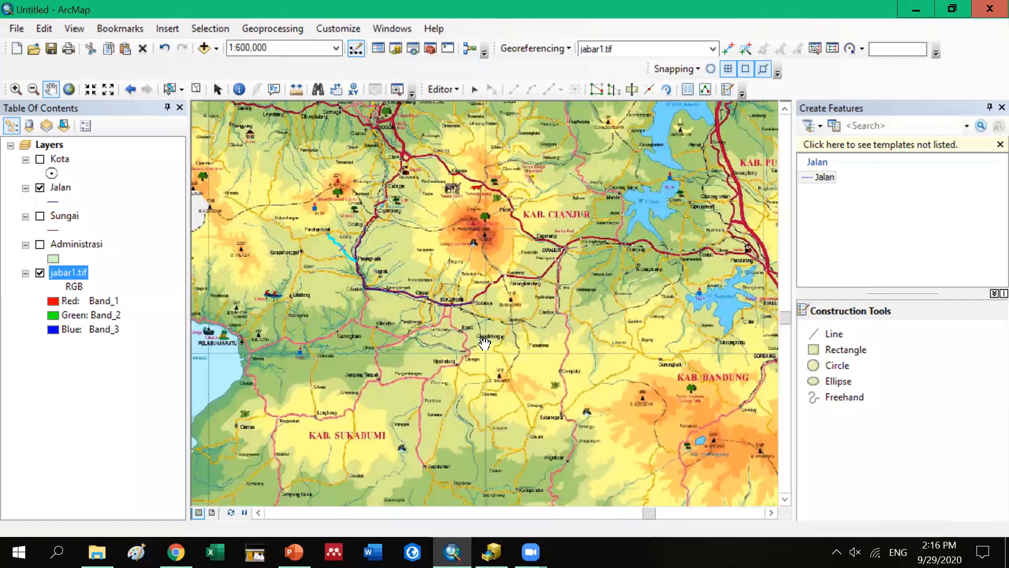
{"action": "scroll", "coordinate": [479, 340], "scroll_direction": "down", "scroll_amount": 1}
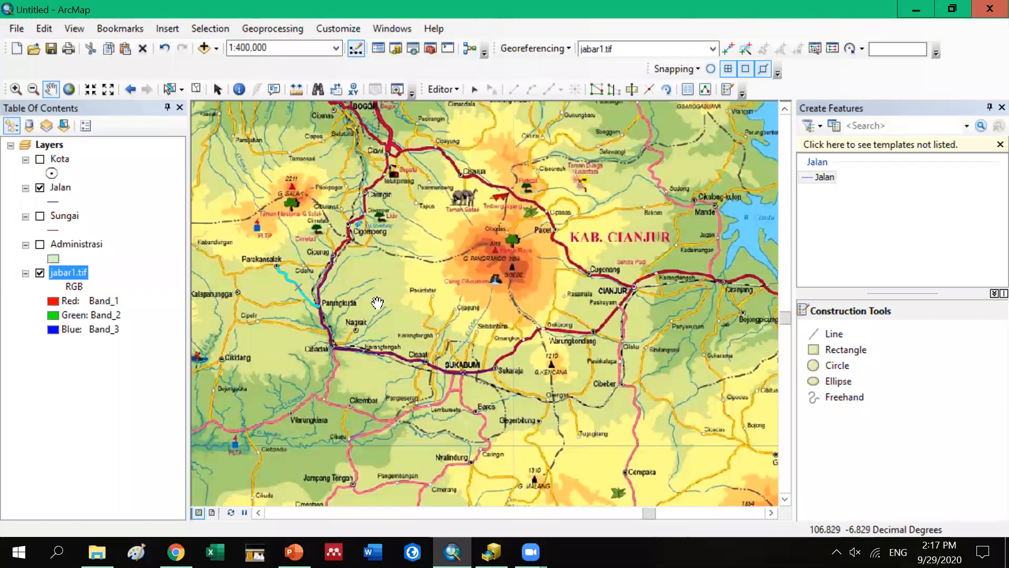
{"action": "left_click_drag", "start_coordinate": [472, 328], "coordinate": [470, 330]}
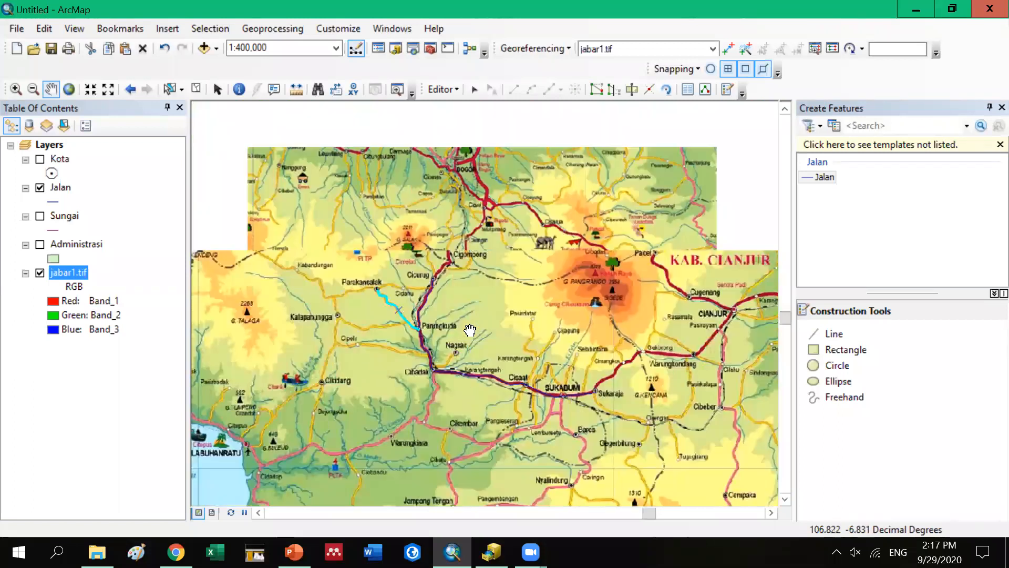
{"action": "scroll", "coordinate": [470, 330], "scroll_direction": "up", "scroll_amount": 2}
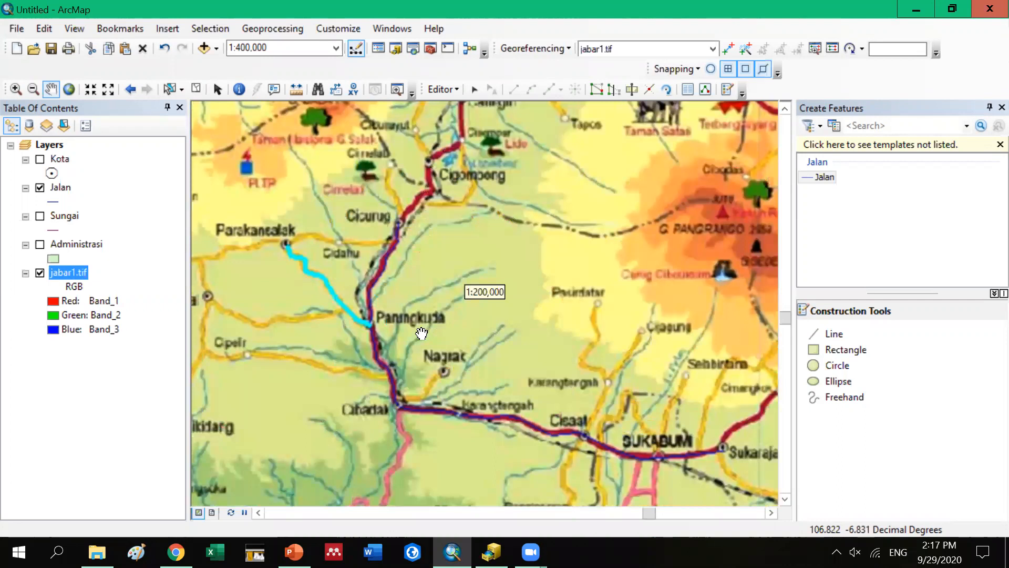
{"action": "scroll", "coordinate": [480, 293], "scroll_direction": "up", "scroll_amount": 1}
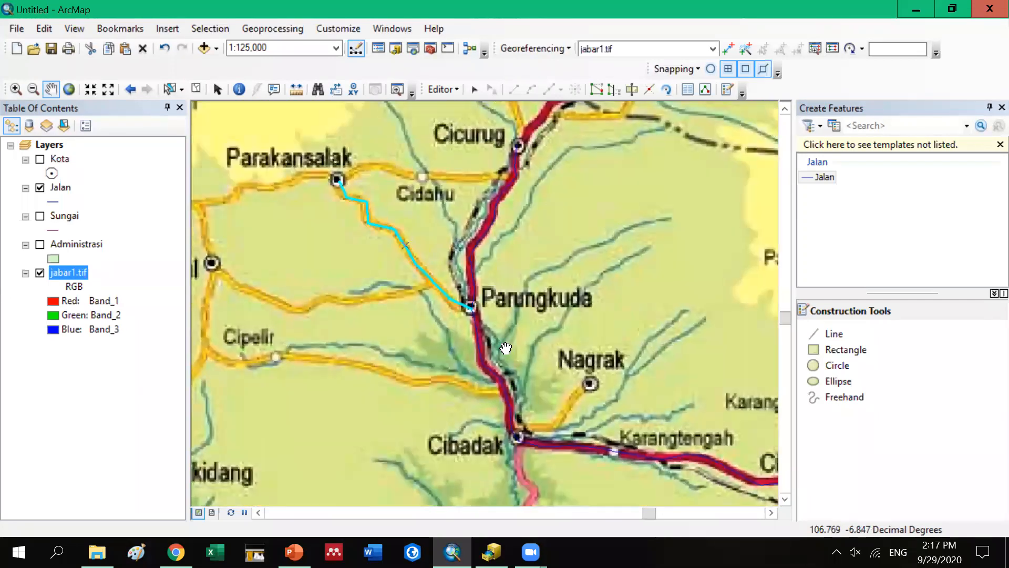
{"action": "scroll", "coordinate": [506, 348], "scroll_direction": "up", "scroll_amount": 1}
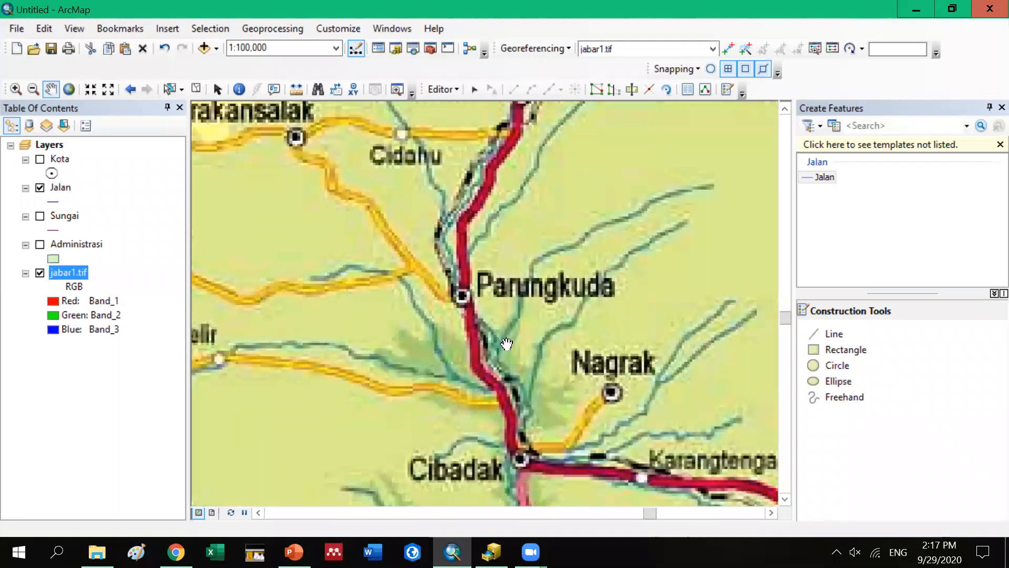
{"action": "scroll", "coordinate": [507, 344], "scroll_direction": "up", "scroll_amount": 1}
{"action": "scroll", "coordinate": [546, 371], "scroll_direction": "down", "scroll_amount": 2}
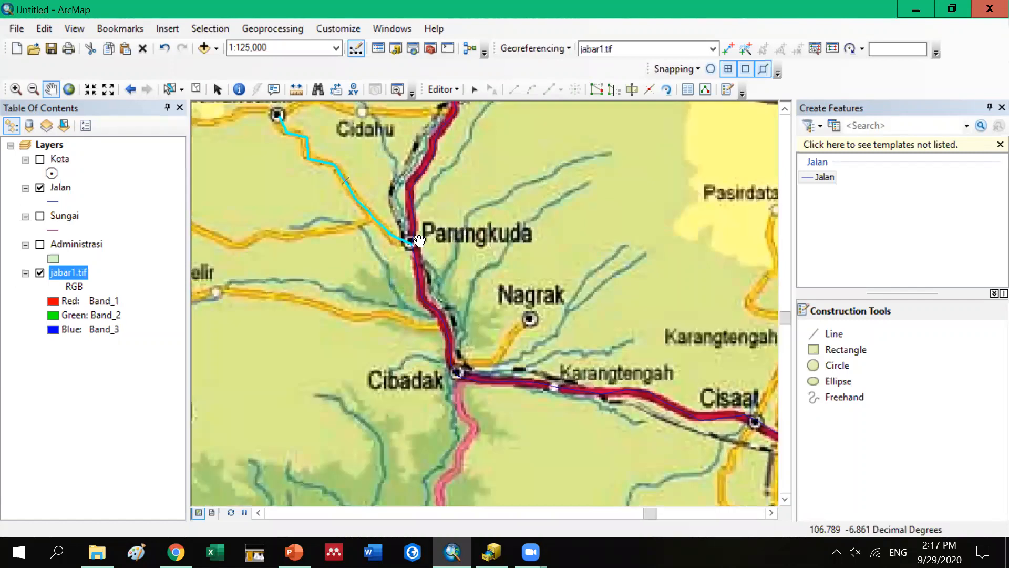
Trace the pink road from Cibadak south to the junction west of Cikembar as a Jalan line, starting snapped to the main road's vertex
{"action": "left_click_drag", "start_coordinate": [419, 241], "coordinate": [400, 211]}
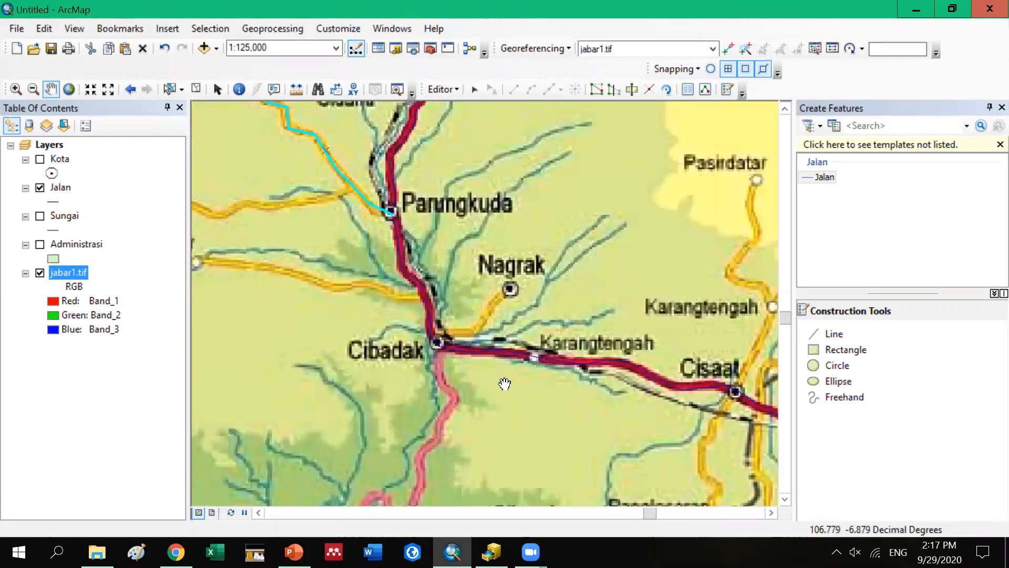
{"action": "left_click_drag", "start_coordinate": [402, 478], "coordinate": [359, 418]}
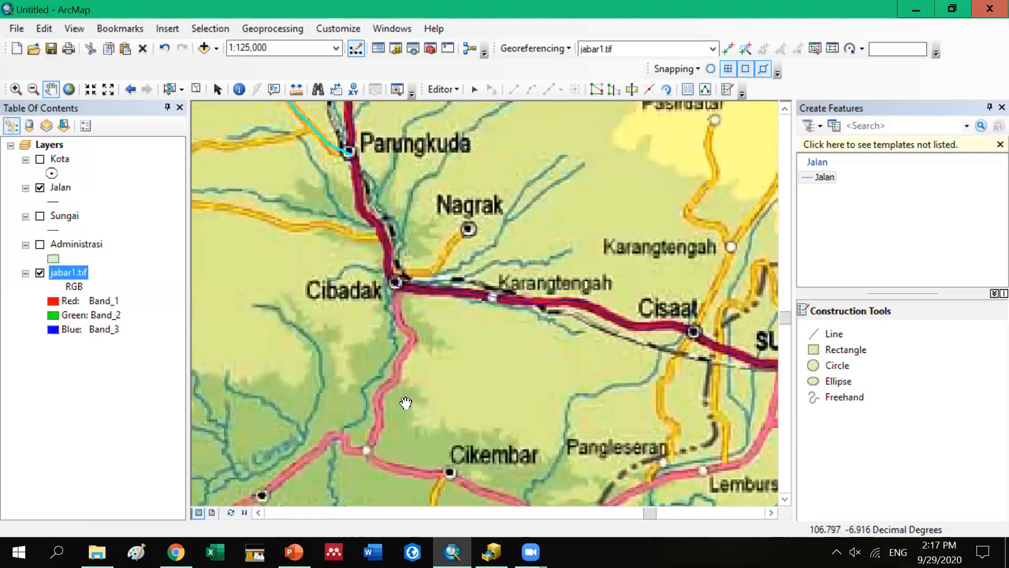
{"action": "scroll", "coordinate": [440, 341], "scroll_direction": "up", "scroll_amount": 1}
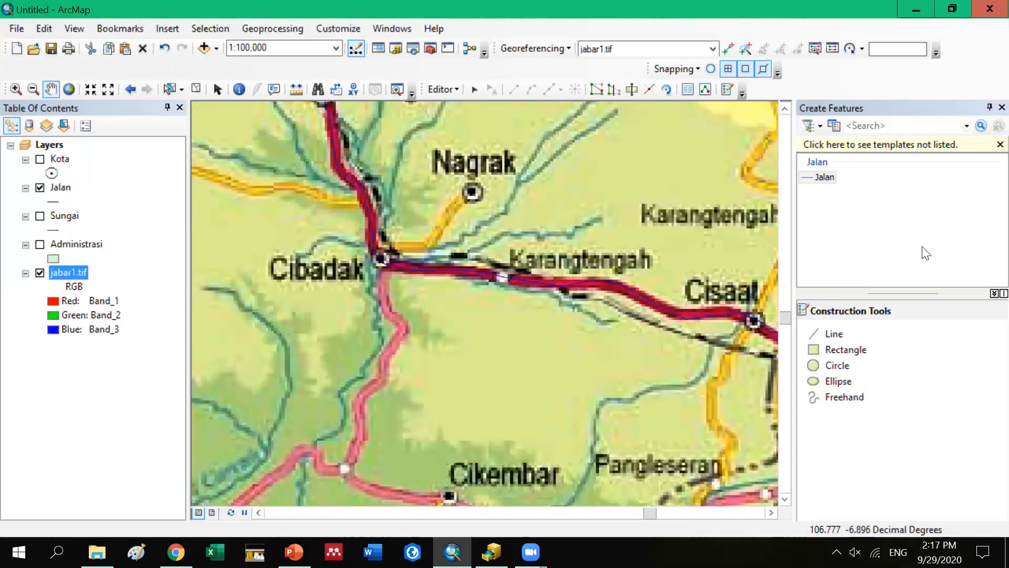
{"action": "left_click", "coordinate": [837, 337]}
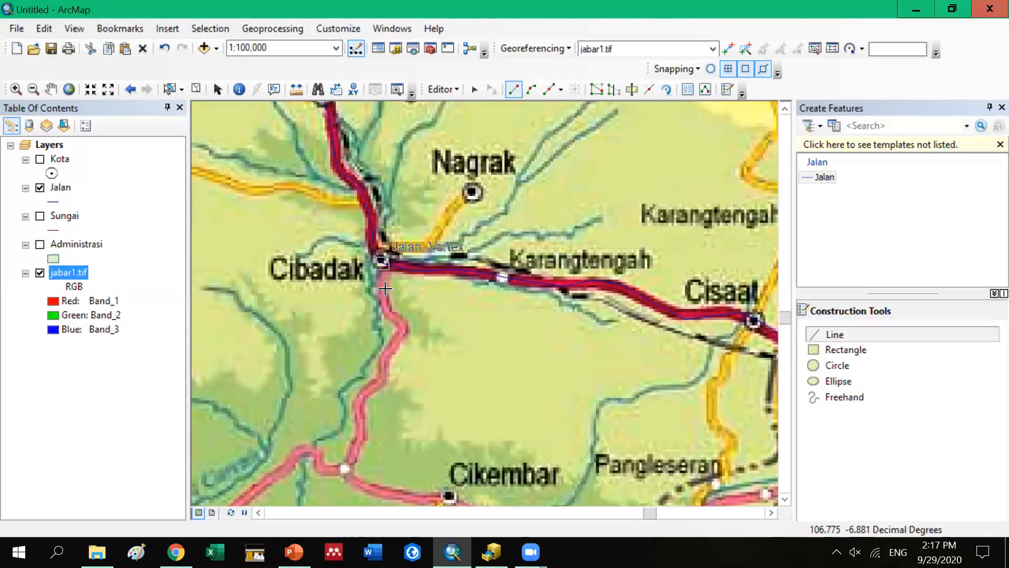
{"action": "left_click", "coordinate": [385, 288]}
{"action": "left_click", "coordinate": [384, 291]}
{"action": "left_click", "coordinate": [388, 314]}
{"action": "left_click", "coordinate": [406, 325]}
{"action": "left_click", "coordinate": [393, 344]}
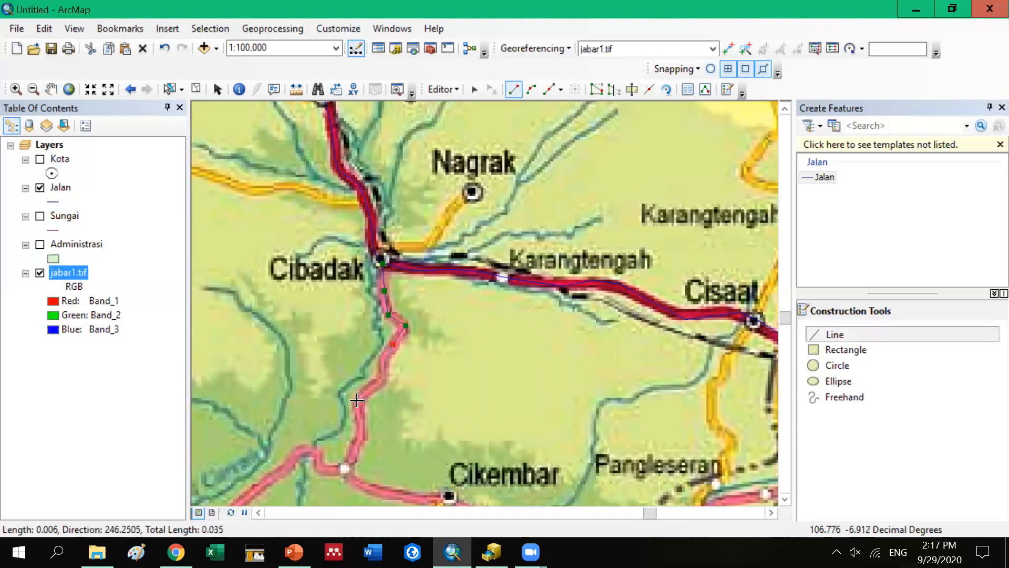
{"action": "left_click", "coordinate": [384, 364]}
{"action": "left_click", "coordinate": [380, 389]}
{"action": "left_click", "coordinate": [357, 403]}
{"action": "left_click", "coordinate": [366, 428]}
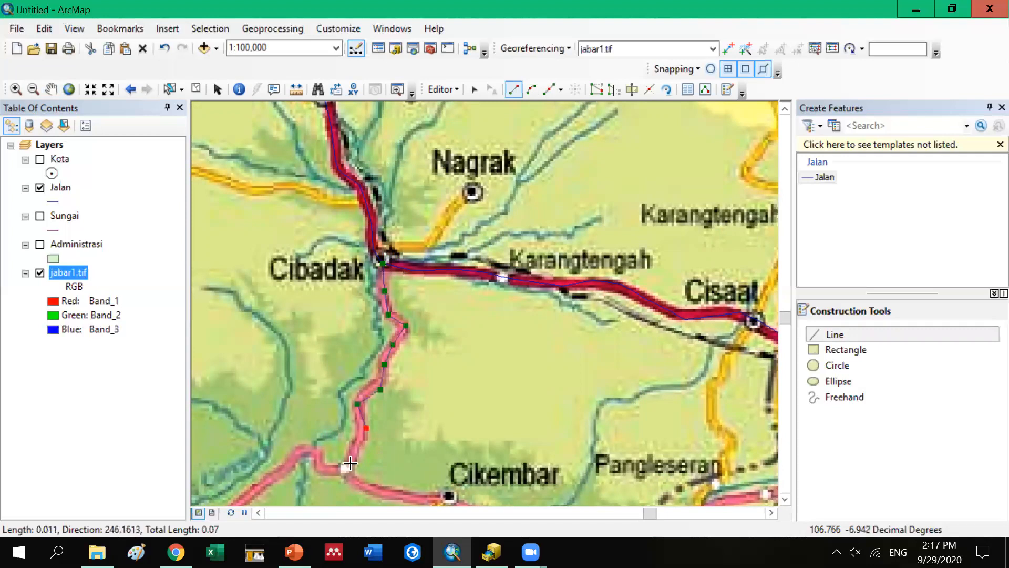
{"action": "left_click", "coordinate": [350, 464]}
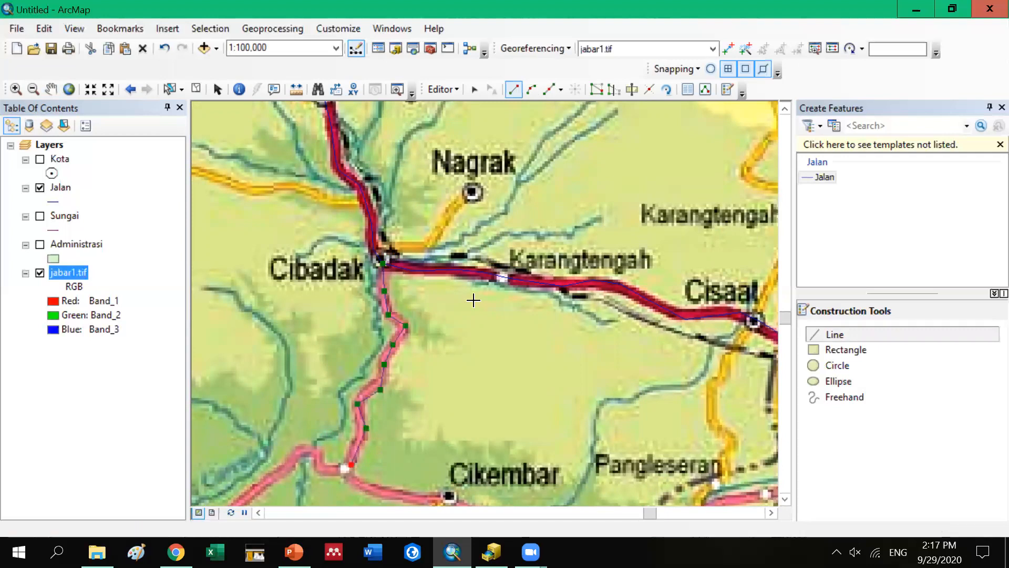
{"action": "key", "text": "F2"}
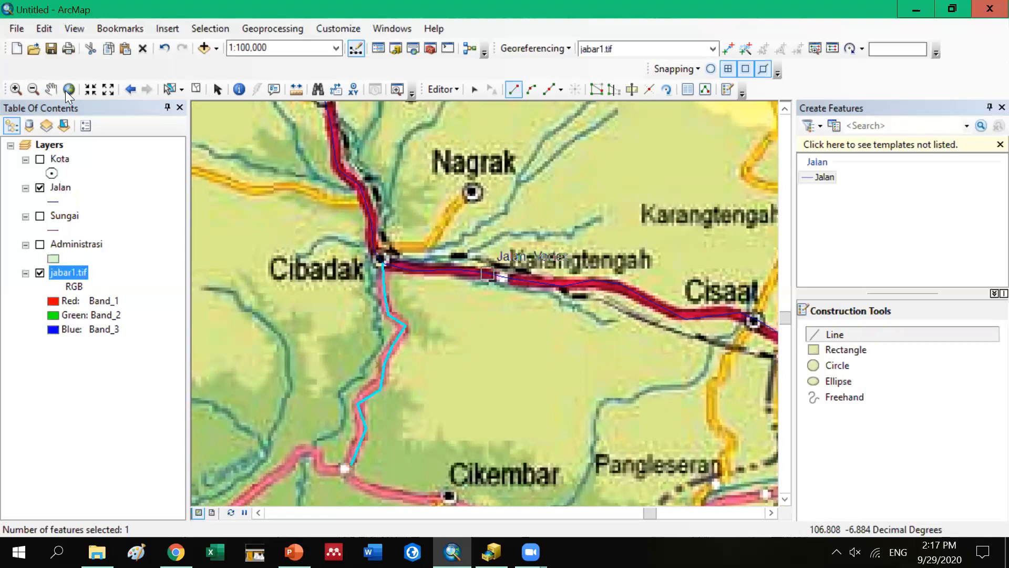
Trace the yellow road from Nagrak to Cibadak as a Jalan line, ending it on the existing main road
{"action": "left_click", "coordinate": [51, 89]}
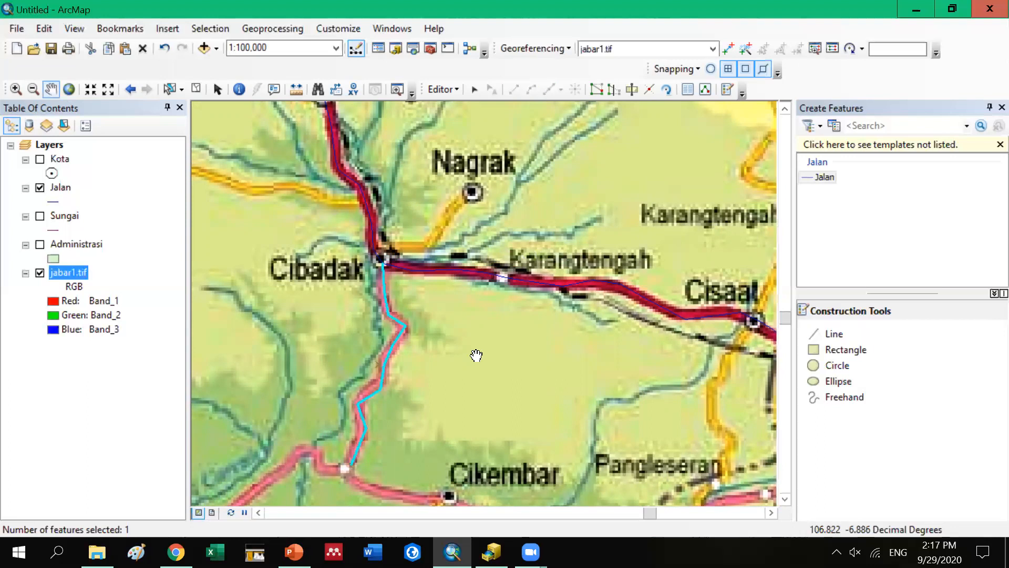
{"action": "left_click_drag", "start_coordinate": [548, 334], "coordinate": [422, 302]}
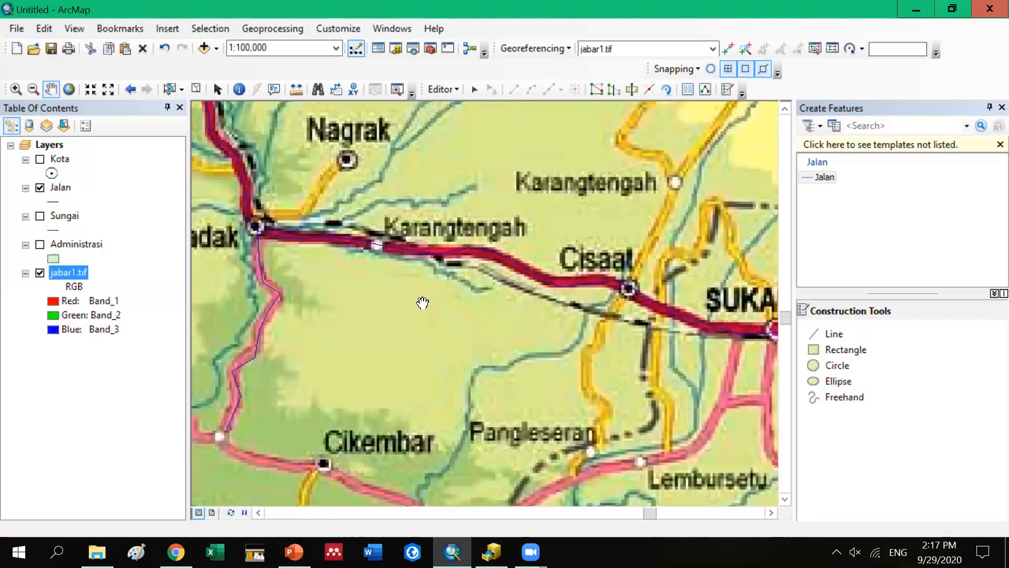
{"action": "left_click_drag", "start_coordinate": [445, 269], "coordinate": [522, 332]}
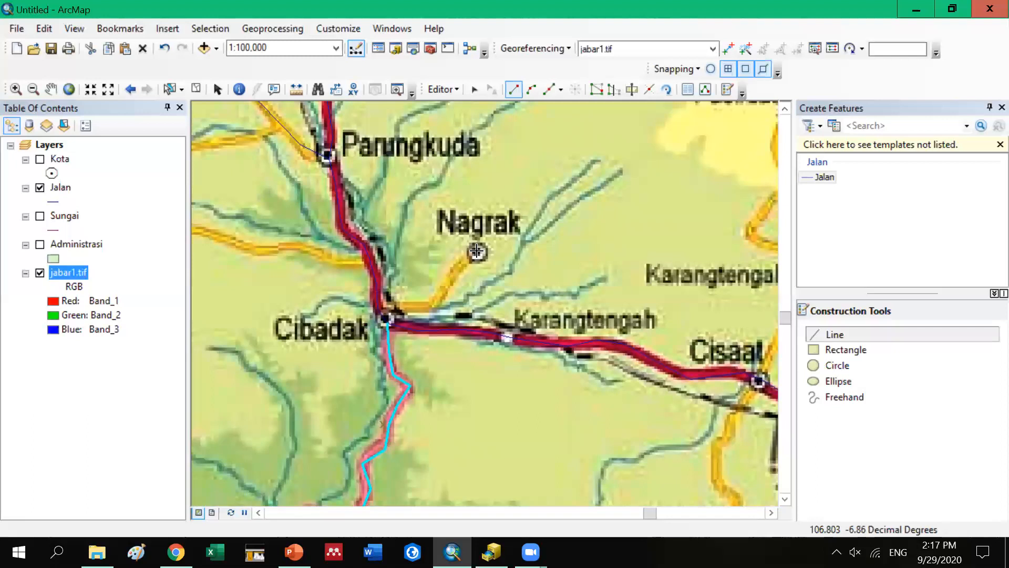
{"action": "left_click", "coordinate": [441, 298]}
{"action": "left_click", "coordinate": [433, 307]}
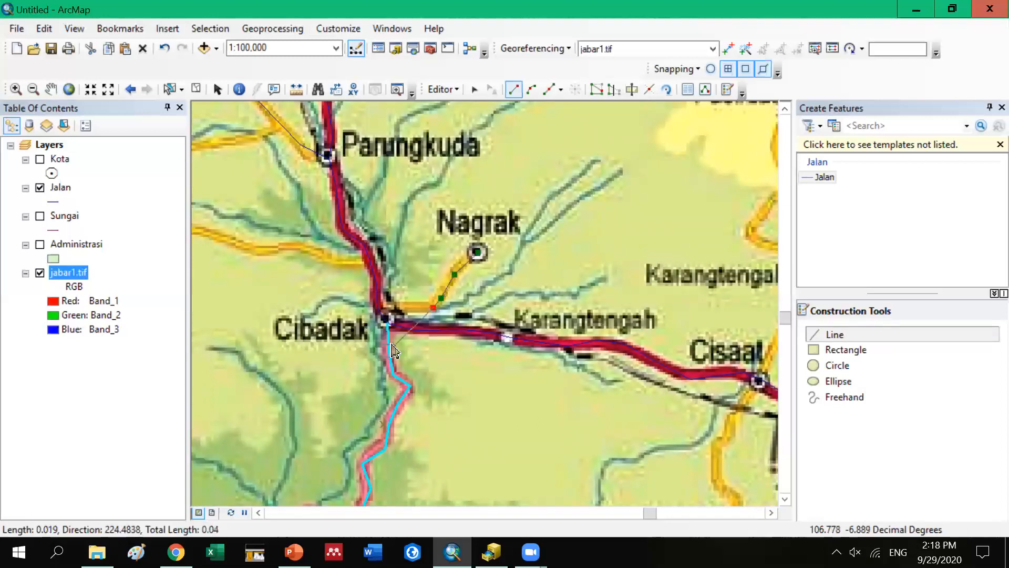
{"action": "double_click", "coordinate": [387, 324]}
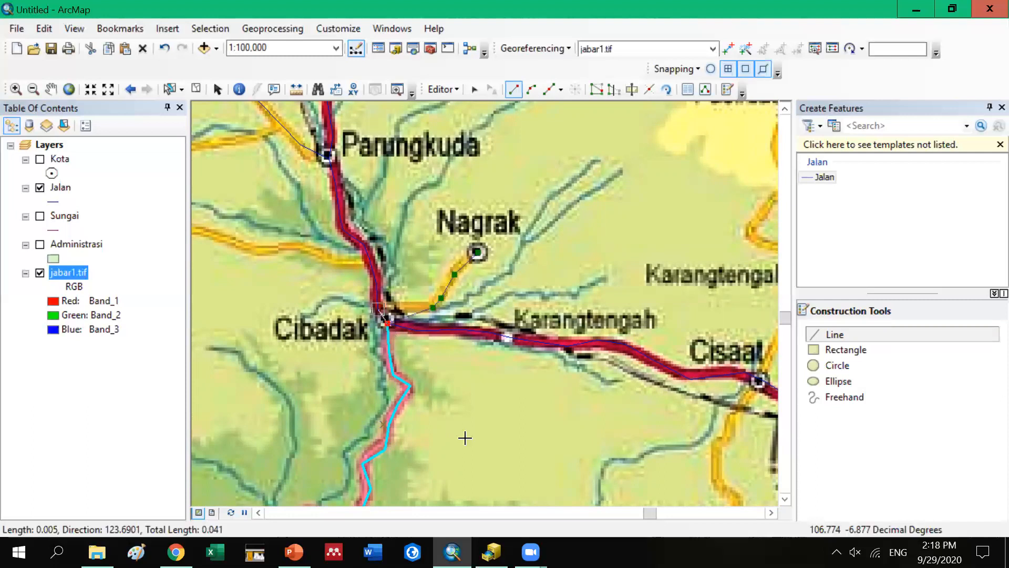
{"action": "key", "text": "F2"}
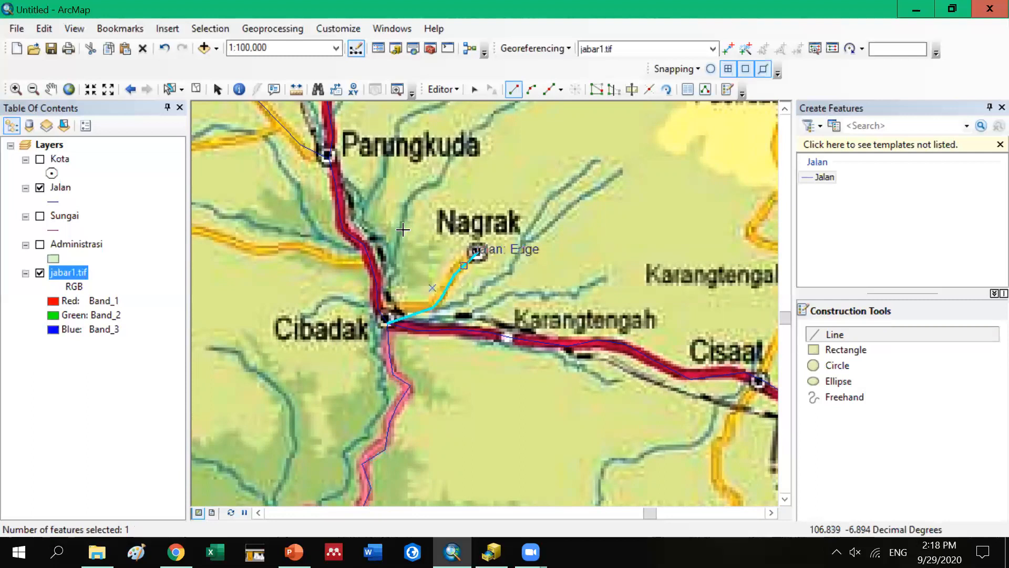
Hide the Jalan layer and show the Sungai layer over the Cibadak–Sukabumi area of the base map
{"action": "scroll", "coordinate": [487, 314], "scroll_direction": "up", "scroll_amount": 1}
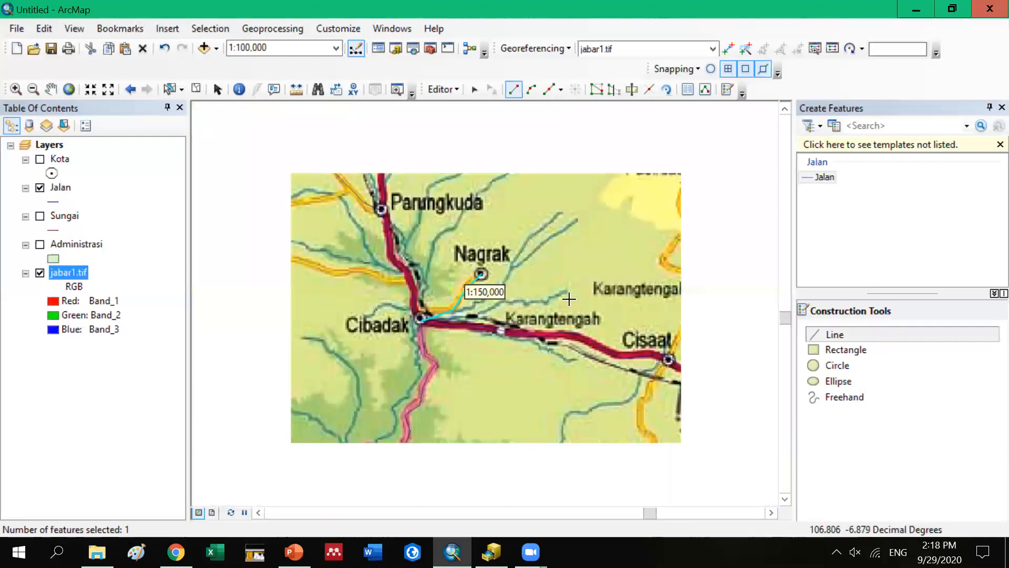
{"action": "left_click", "coordinate": [50, 89]}
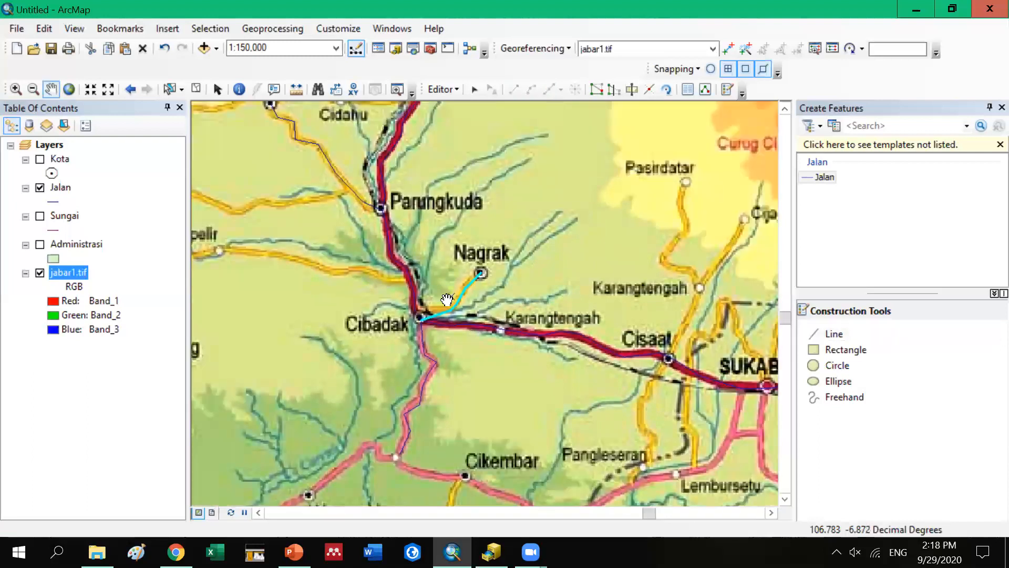
{"action": "left_click_drag", "start_coordinate": [579, 369], "coordinate": [428, 277]}
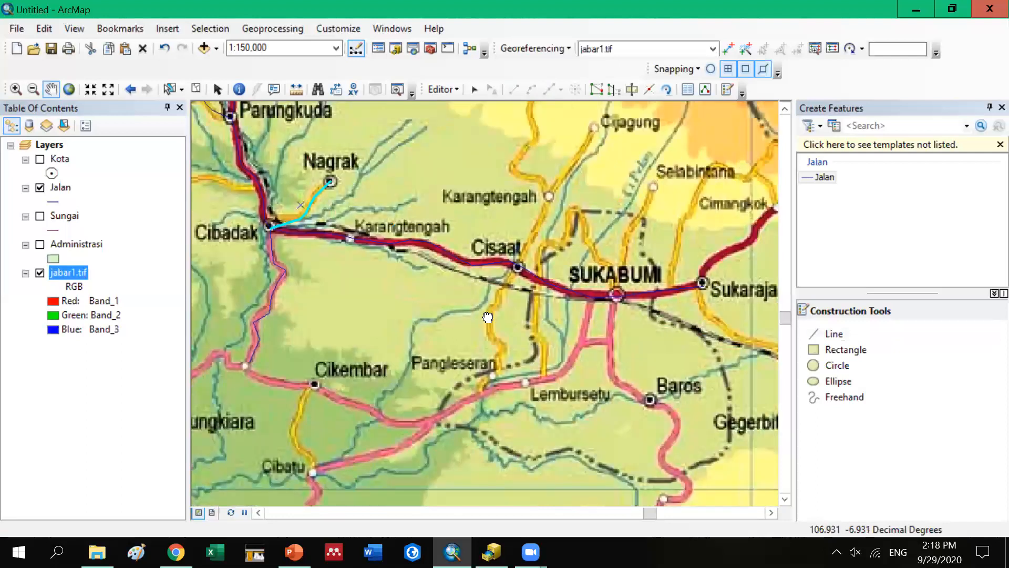
{"action": "left_click_drag", "start_coordinate": [650, 301], "coordinate": [629, 278]}
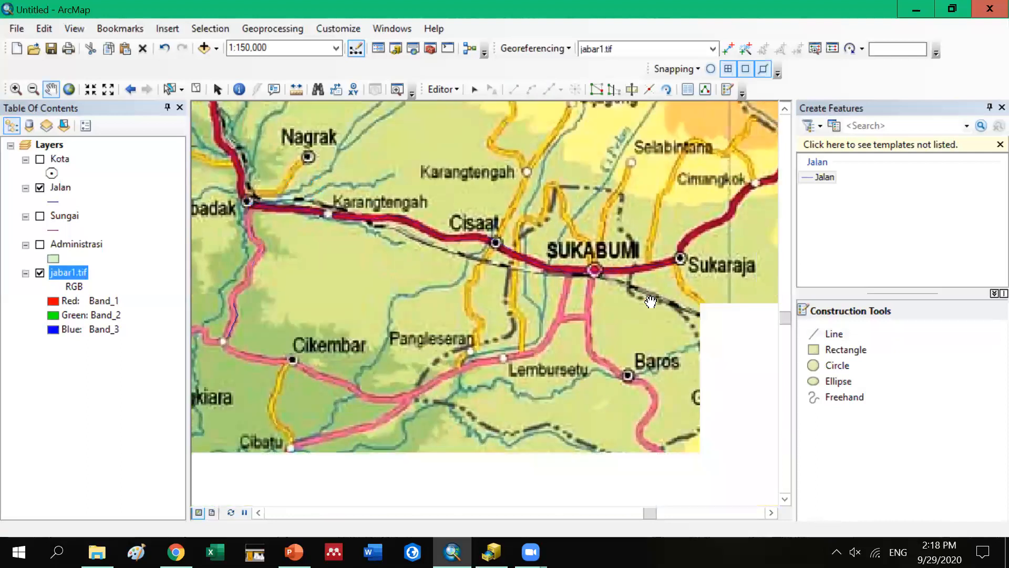
{"action": "left_click_drag", "start_coordinate": [313, 155], "coordinate": [400, 226]}
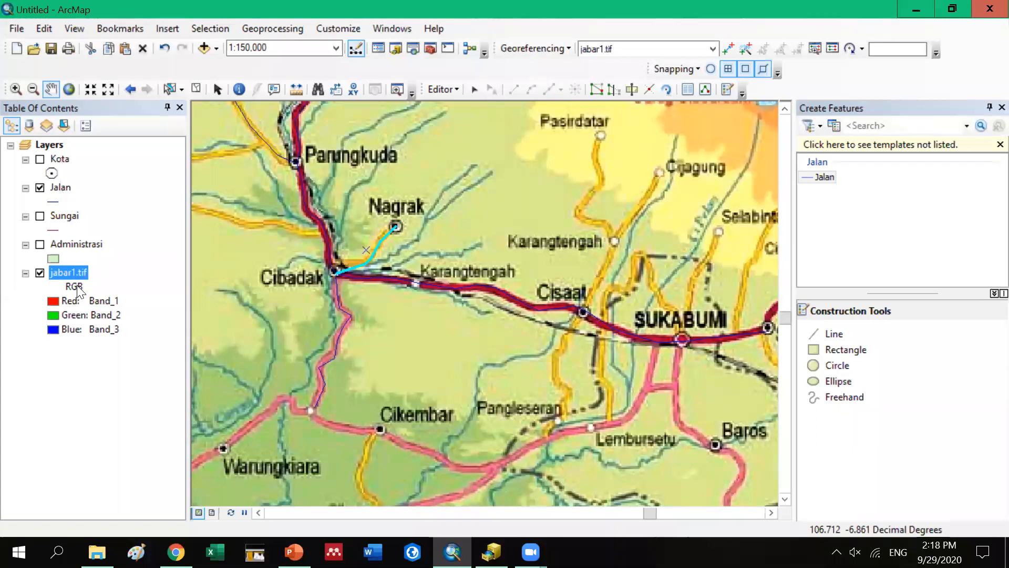
{"action": "left_click", "coordinate": [40, 188]}
{"action": "left_click", "coordinate": [40, 216]}
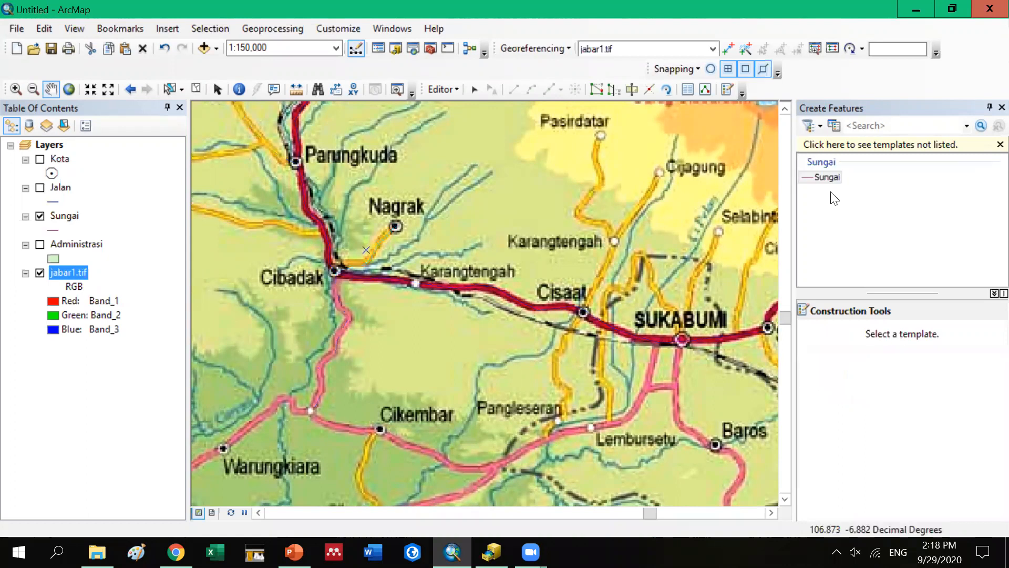
Trace the river from northeast of Parungkuda down to Cibadak and on to its western side as a Sungai line
{"action": "left_click", "coordinate": [831, 181]}
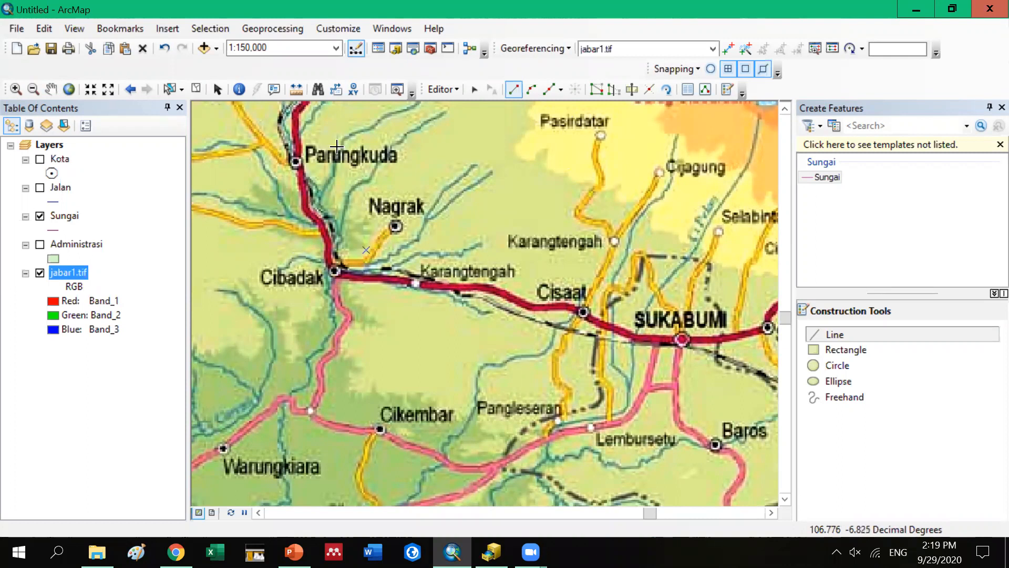
{"action": "left_click", "coordinate": [446, 109]}
{"action": "left_click", "coordinate": [409, 134]}
{"action": "left_click", "coordinate": [388, 146]}
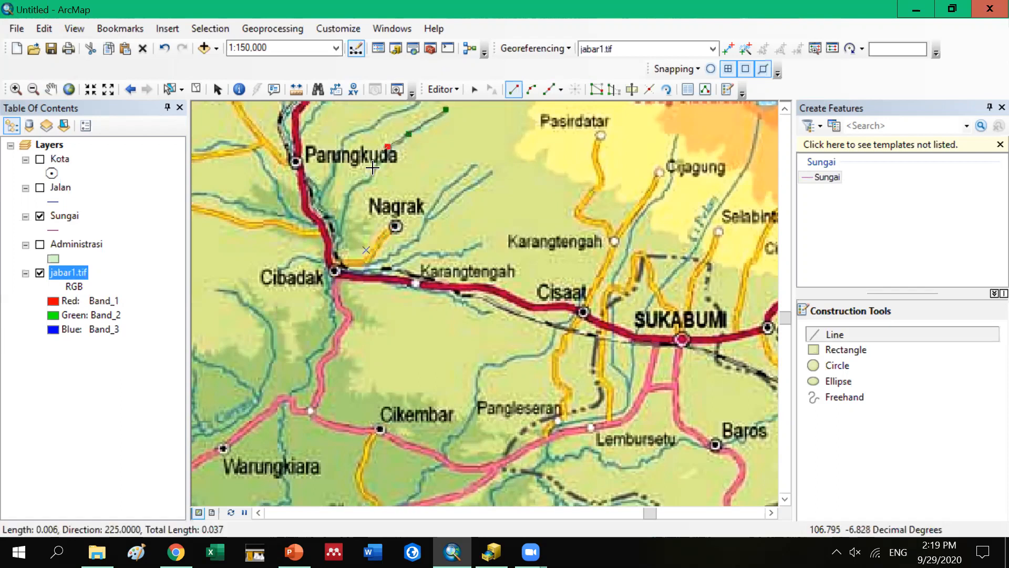
{"action": "left_click", "coordinate": [378, 156]}
{"action": "left_click", "coordinate": [373, 169]}
{"action": "left_click", "coordinate": [369, 179]}
{"action": "left_click", "coordinate": [351, 190]}
{"action": "left_click", "coordinate": [344, 205]}
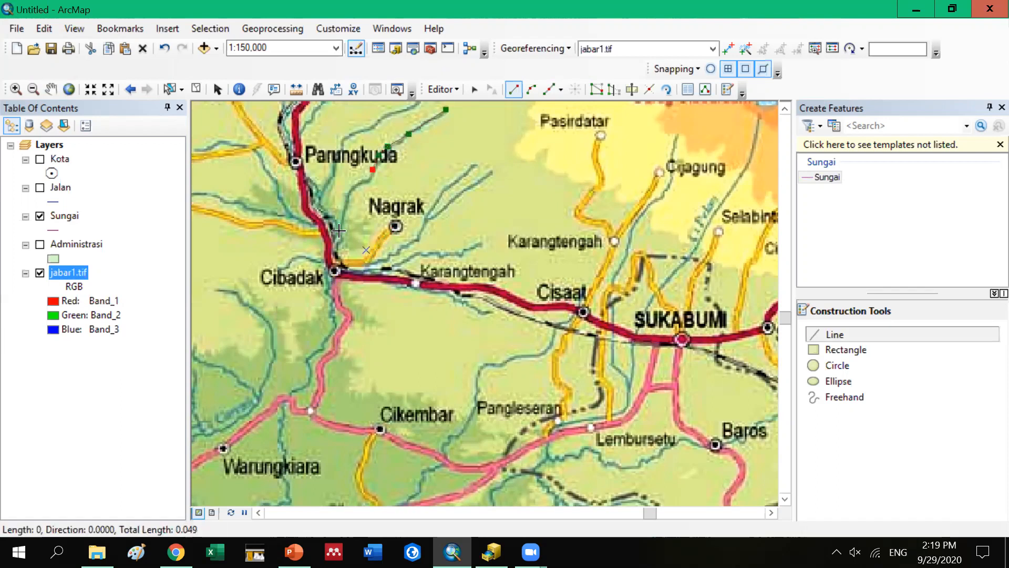
{"action": "left_click", "coordinate": [341, 232]}
{"action": "left_click", "coordinate": [335, 248]}
{"action": "left_click", "coordinate": [318, 261]}
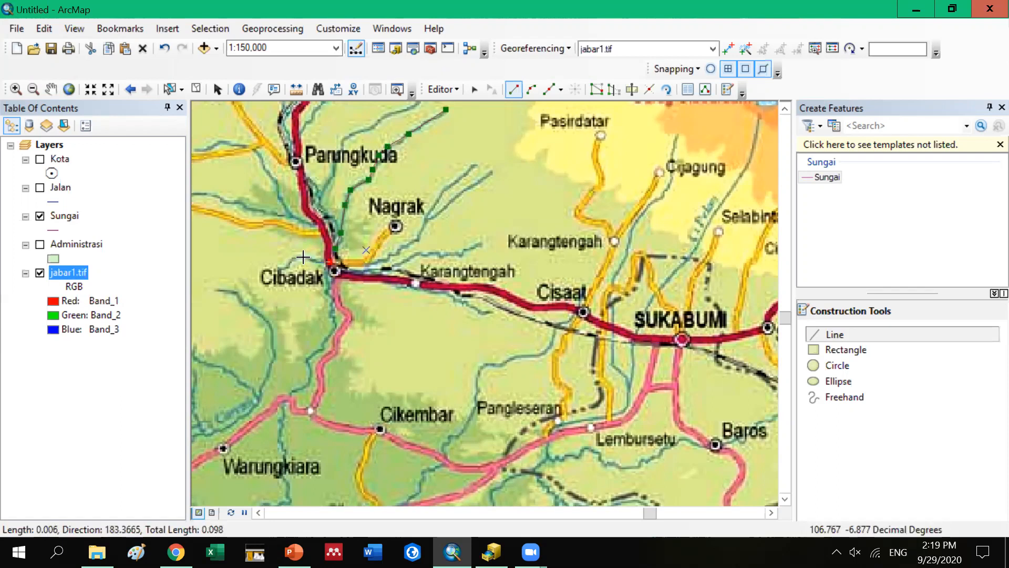
{"action": "left_click", "coordinate": [286, 262]}
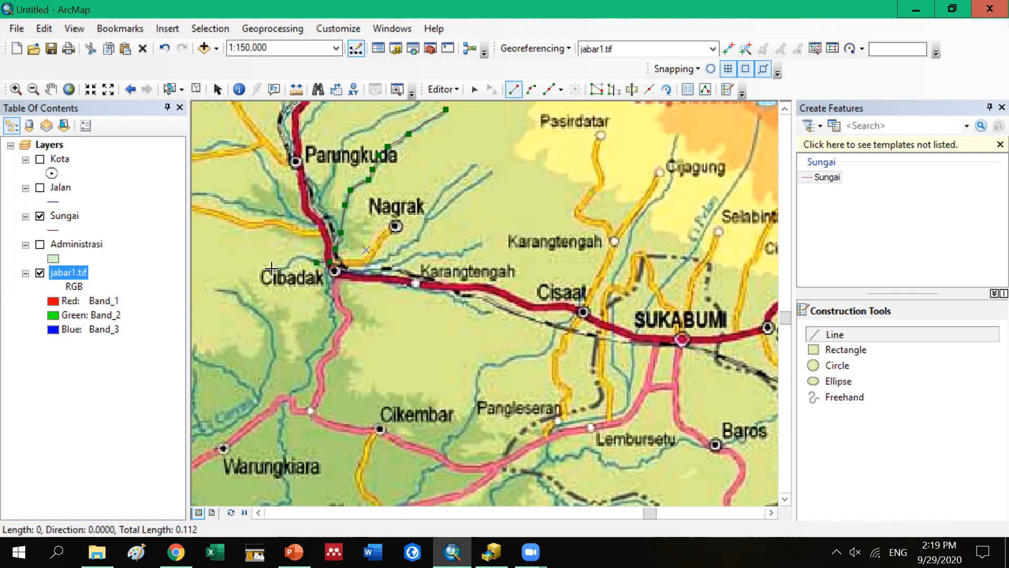
{"action": "left_click", "coordinate": [271, 269]}
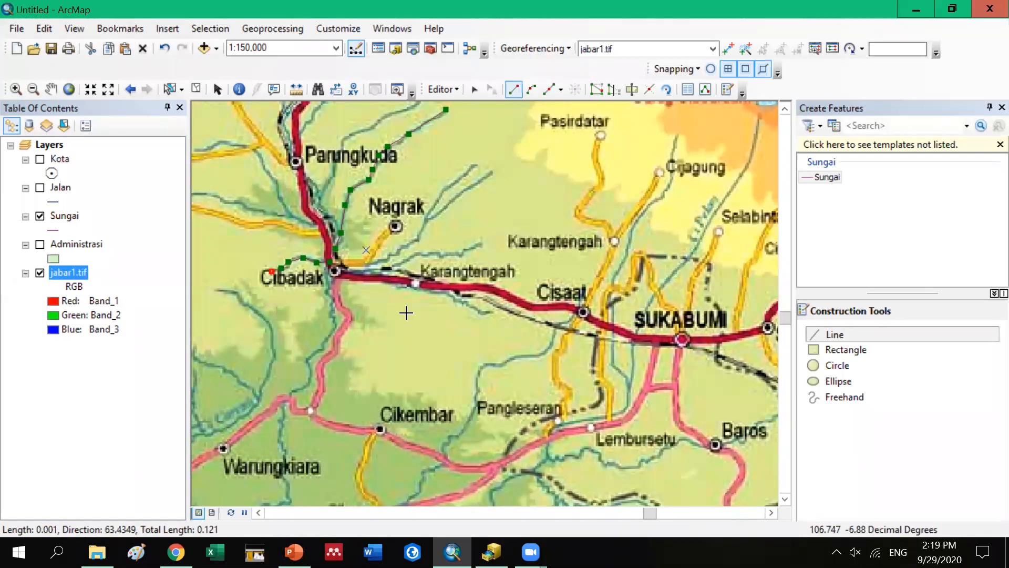
{"action": "key", "text": "F2"}
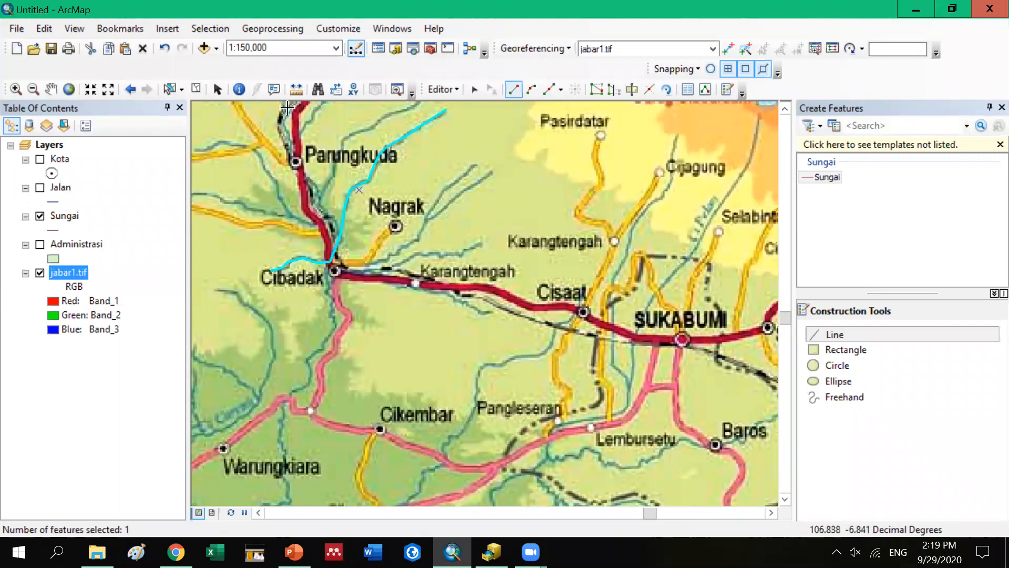
Trace the two upper river branches east of Nagrak as one Sungai line, passing through the point where they meet
{"action": "left_click", "coordinate": [474, 164]}
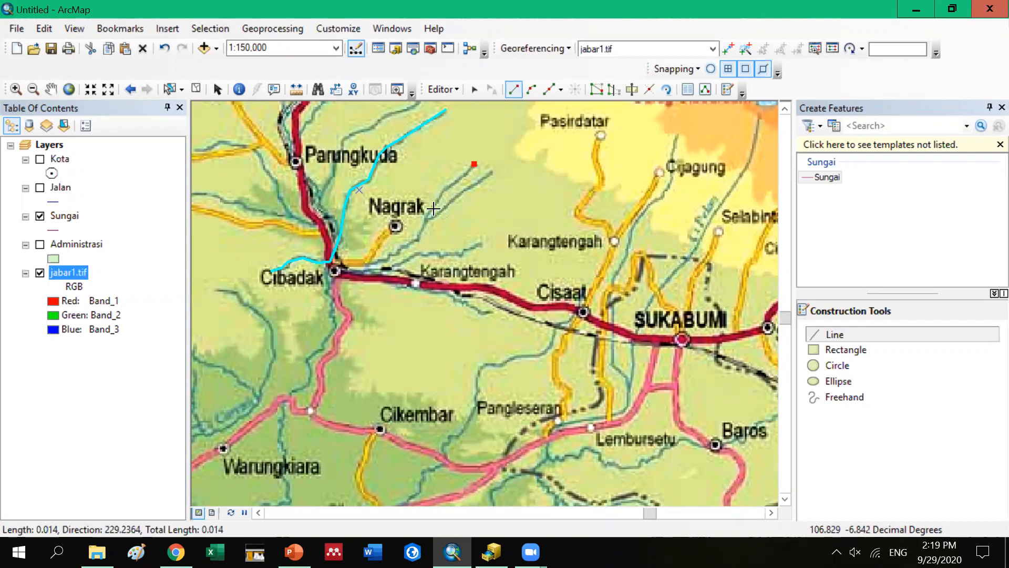
{"action": "left_click", "coordinate": [452, 183]}
{"action": "left_click", "coordinate": [441, 192]}
{"action": "left_click", "coordinate": [431, 211]}
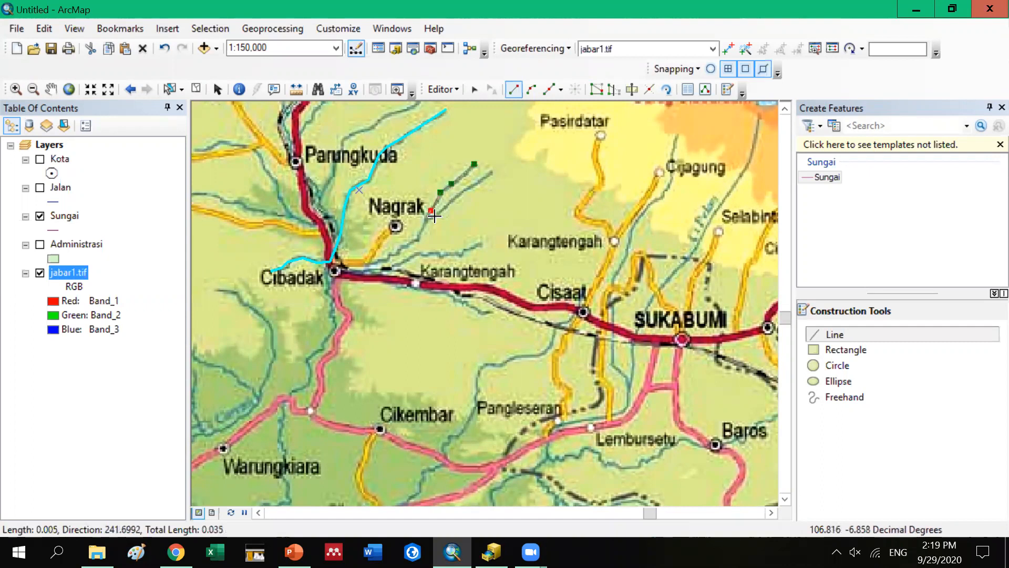
{"action": "left_click", "coordinate": [425, 221]}
{"action": "left_click", "coordinate": [439, 213]}
{"action": "left_click", "coordinate": [458, 197]}
{"action": "left_click", "coordinate": [472, 185]}
{"action": "double_click", "coordinate": [491, 169]}
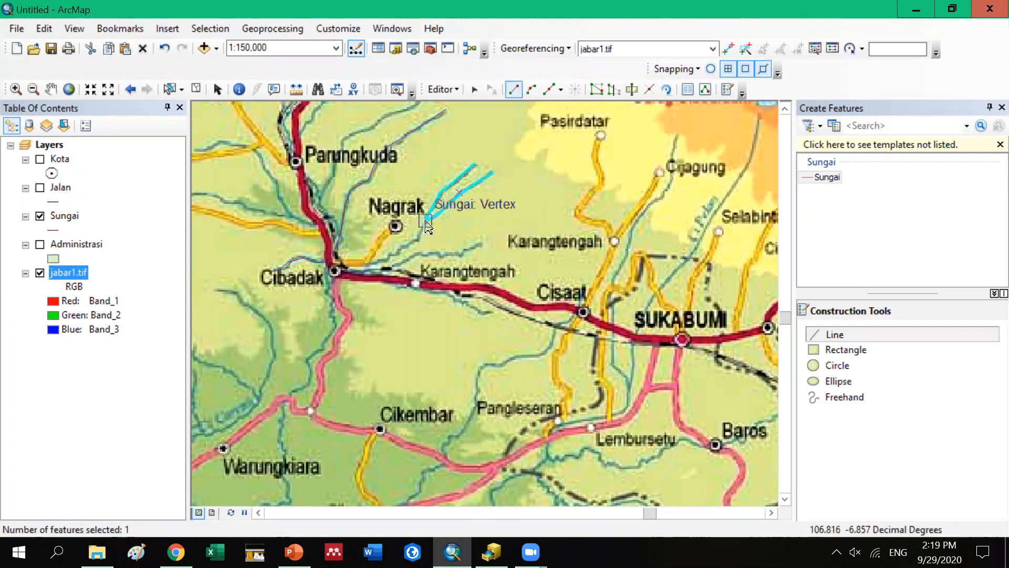
Trace the river from the fork vertex east of Nagrak to the west side of Cibadak as a Sungai line joining the earlier river
{"action": "left_click", "coordinate": [426, 221]}
{"action": "left_click", "coordinate": [420, 236]}
{"action": "left_click", "coordinate": [412, 243]}
{"action": "left_click", "coordinate": [400, 250]}
{"action": "left_click", "coordinate": [384, 258]}
{"action": "left_click", "coordinate": [374, 262]}
{"action": "left_click", "coordinate": [362, 265]}
{"action": "left_click", "coordinate": [329, 262]}
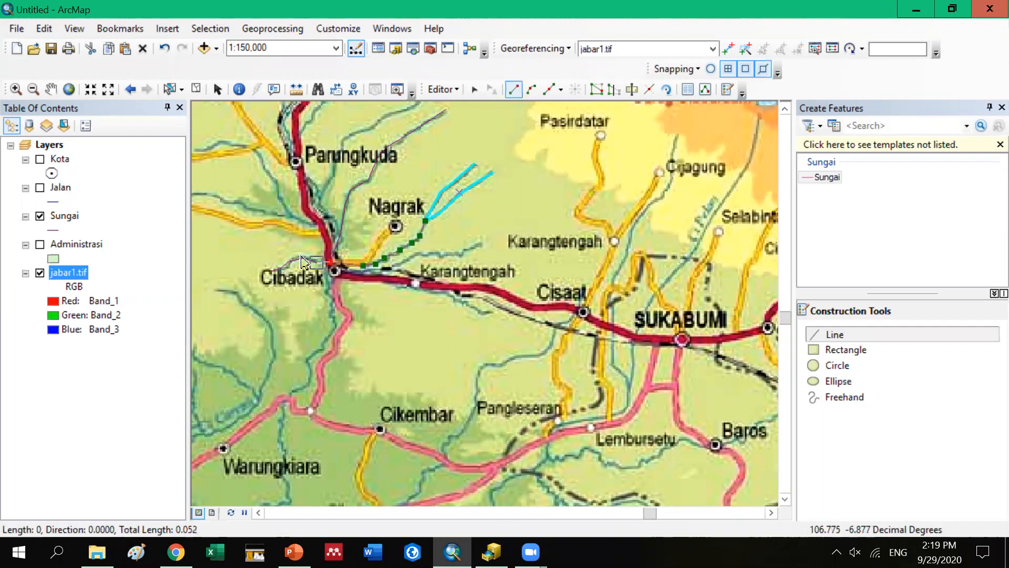
{"action": "left_click", "coordinate": [303, 258]}
{"action": "left_click", "coordinate": [289, 261]}
{"action": "double_click", "coordinate": [275, 268]}
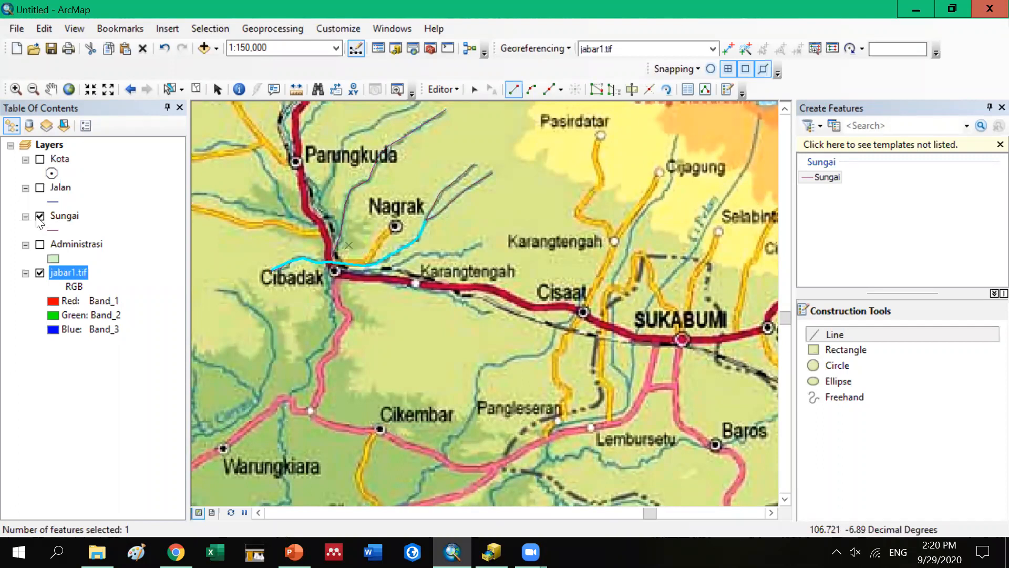
Hide the jabar1.tif base map and clear the selection to check the traced Sungai lines on their own
{"action": "left_click", "coordinate": [39, 274]}
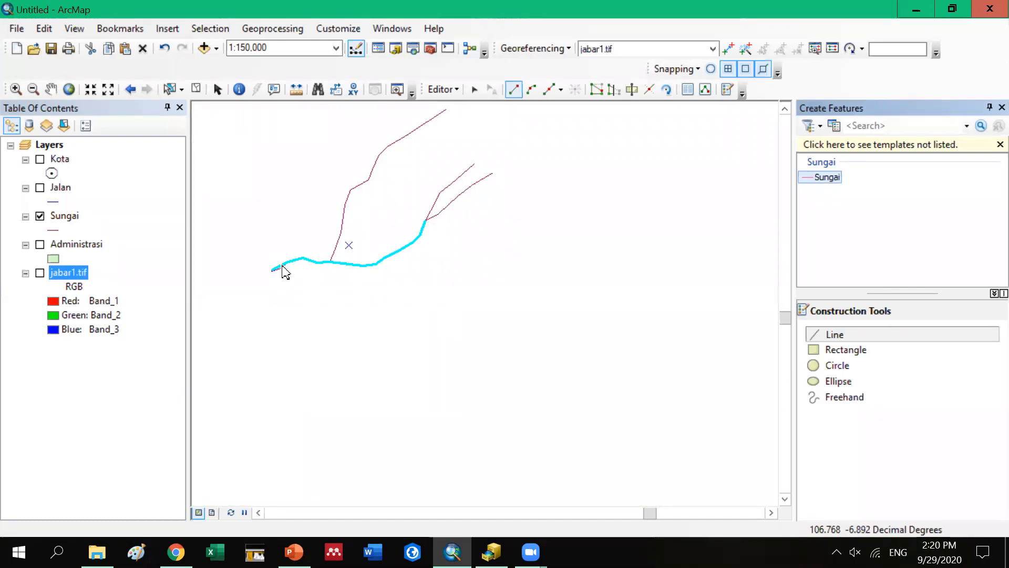
{"action": "left_click", "coordinate": [218, 89]}
{"action": "left_click", "coordinate": [181, 89]}
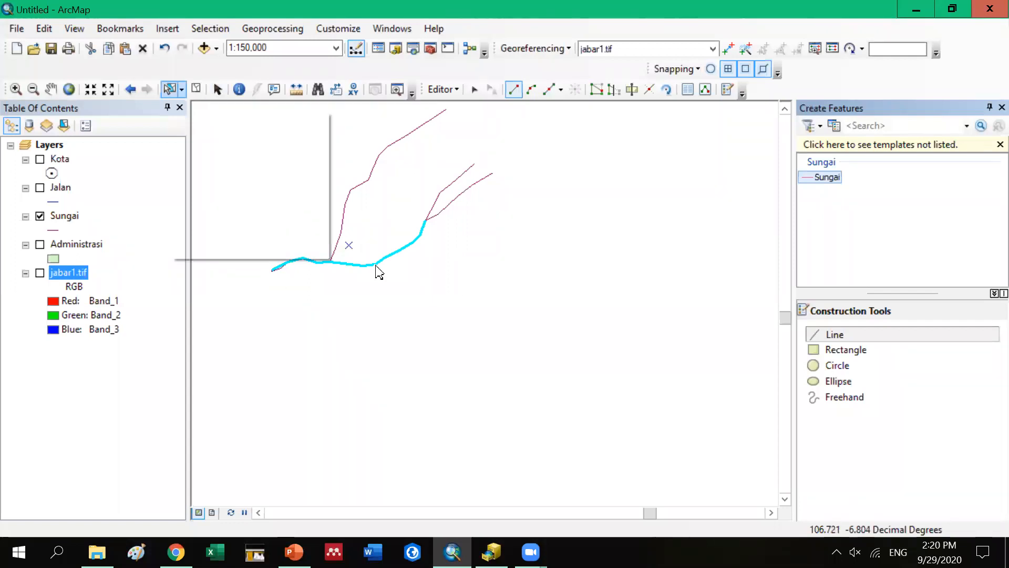
{"action": "left_click", "coordinate": [196, 89]}
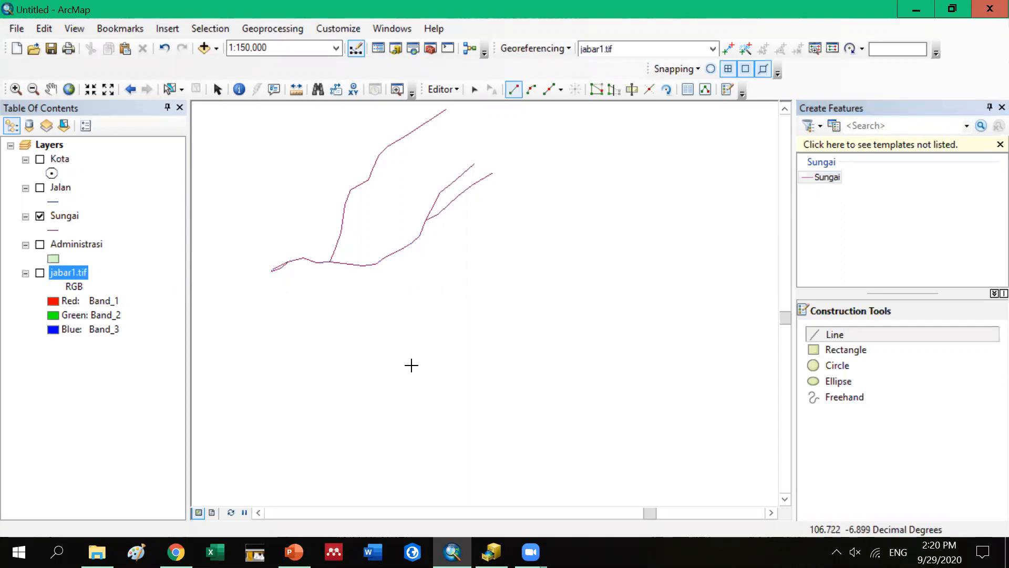
Hide the Sungai layer and show the Administrasi layer with the jabar1.tif base map centred on the Sukabumi city boundary
{"action": "left_click", "coordinate": [38, 219]}
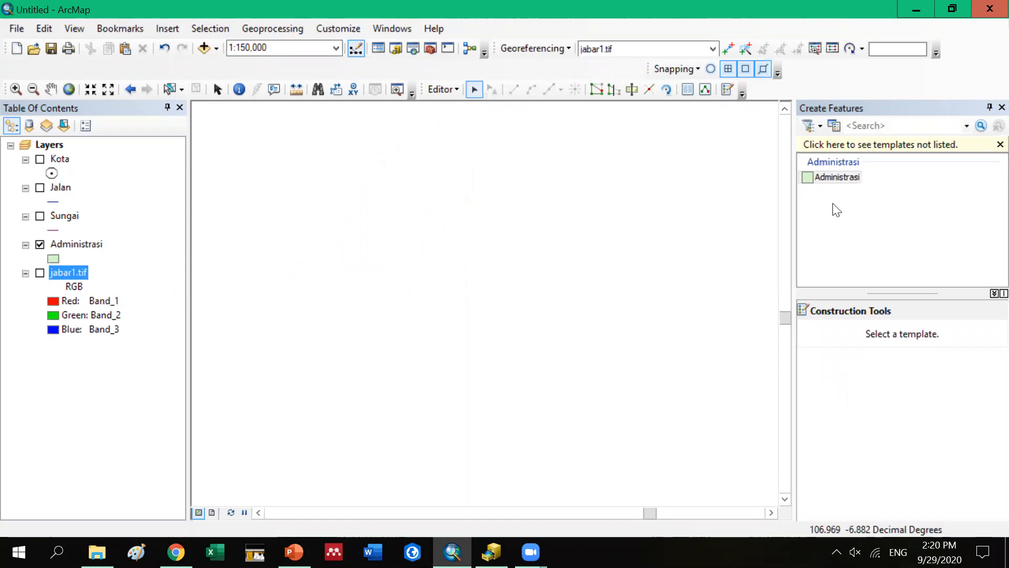
{"action": "left_click", "coordinate": [844, 177]}
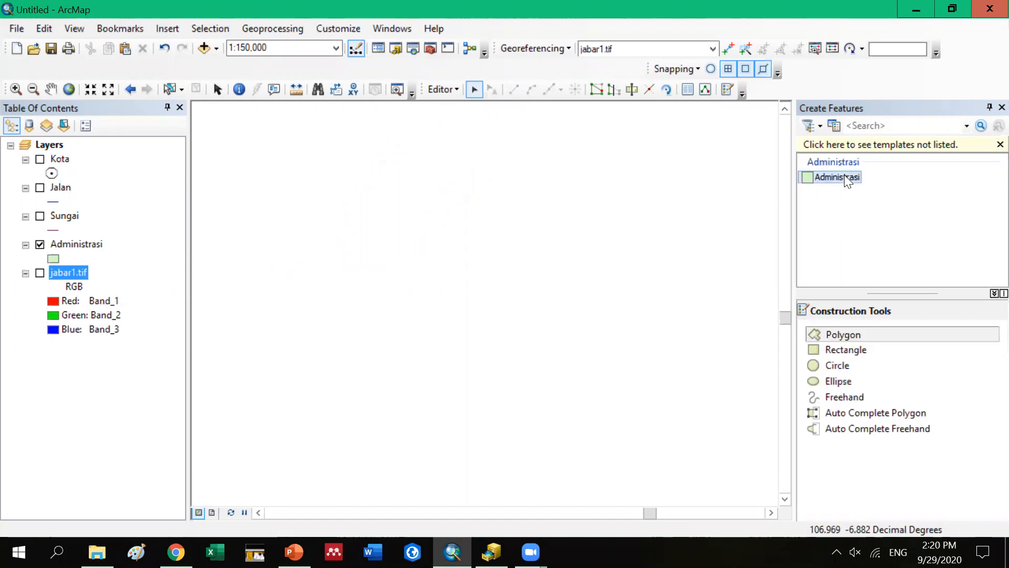
{"action": "left_click", "coordinate": [847, 335]}
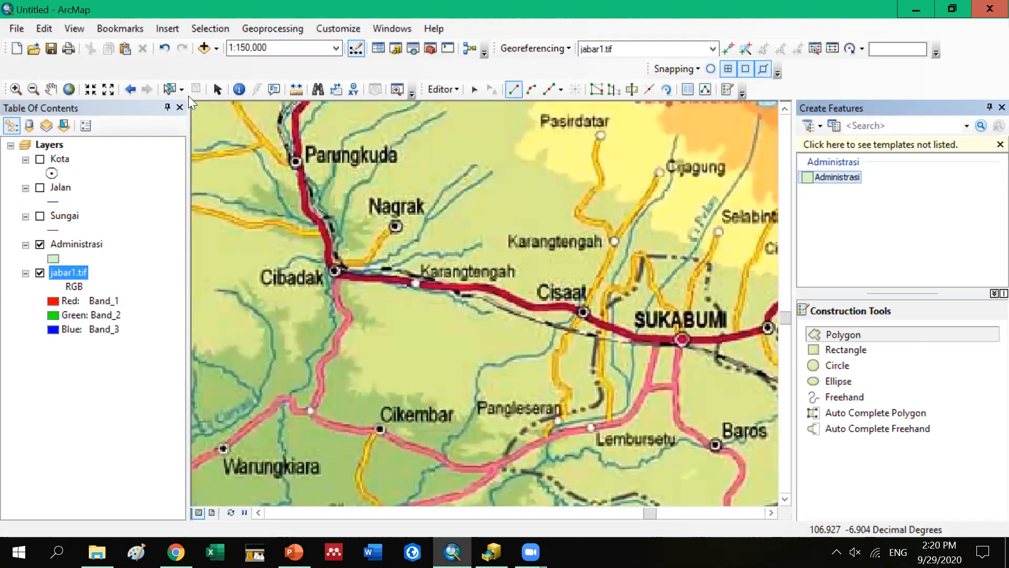
{"action": "left_click", "coordinate": [51, 89]}
{"action": "left_click_drag", "start_coordinate": [649, 349], "coordinate": [515, 241]}
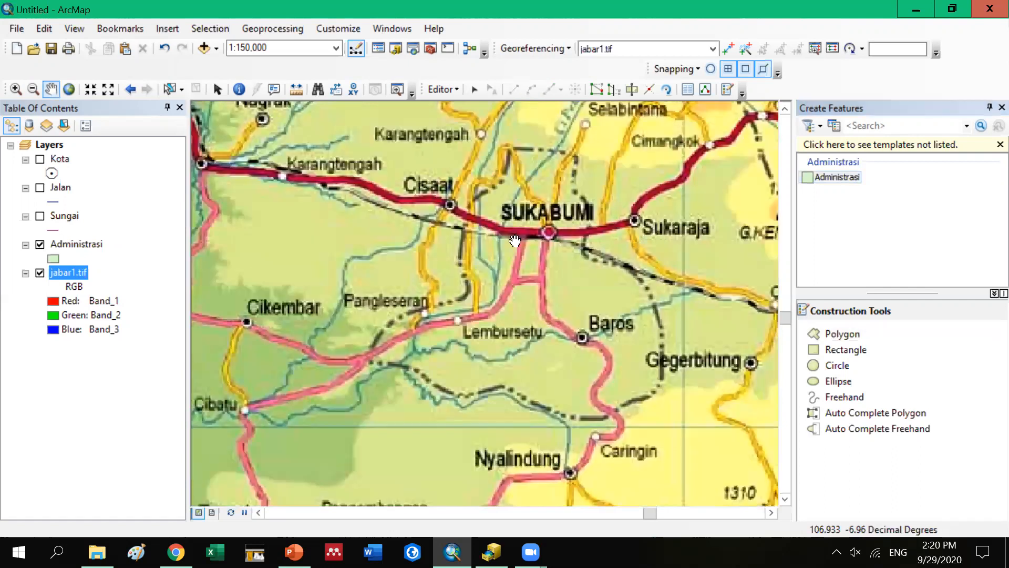
{"action": "left_click_drag", "start_coordinate": [616, 273], "coordinate": [585, 286]}
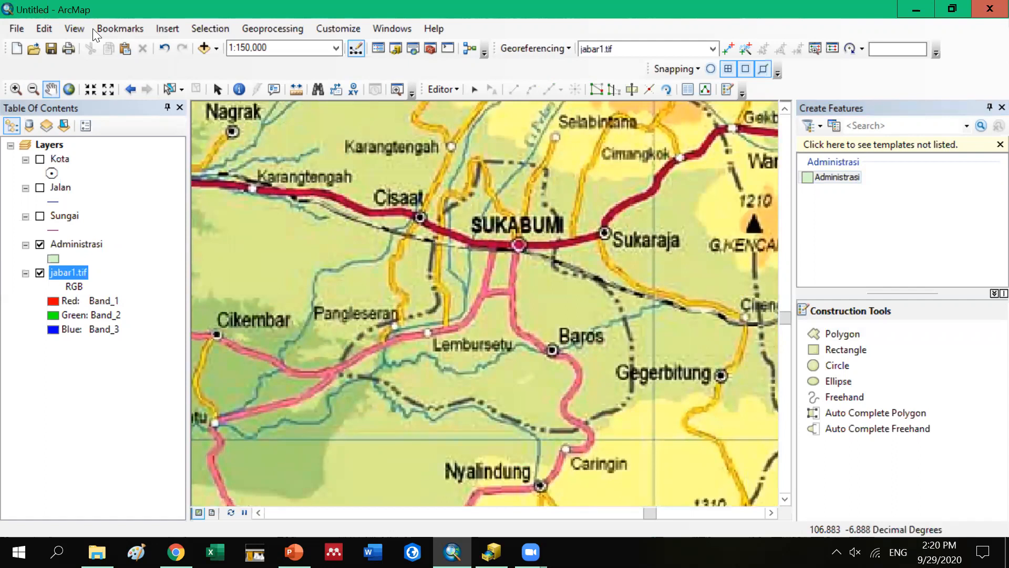
Start an Administrasi polygon at Sukabumi's northeast boundary corner and trace the dashed boundary along its east and south sides to the western tip
{"action": "left_click", "coordinate": [837, 337]}
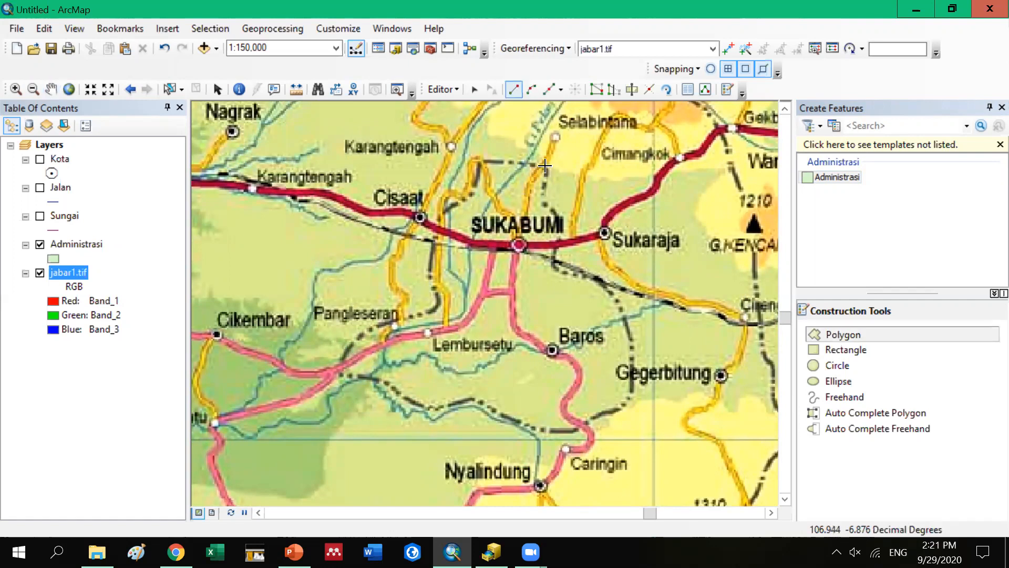
{"action": "left_click", "coordinate": [547, 170]}
{"action": "left_click", "coordinate": [543, 205]}
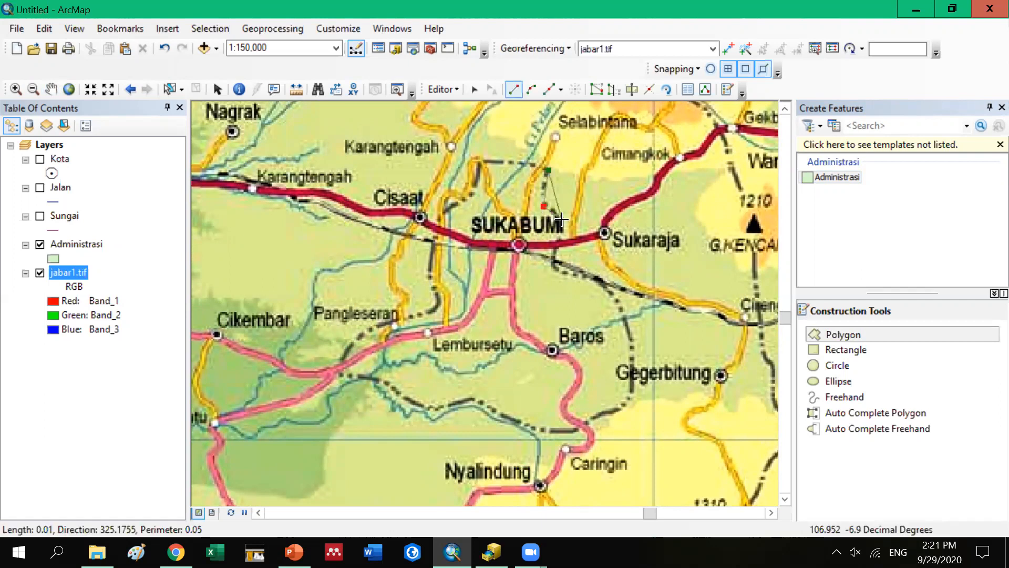
{"action": "left_click", "coordinate": [562, 220]}
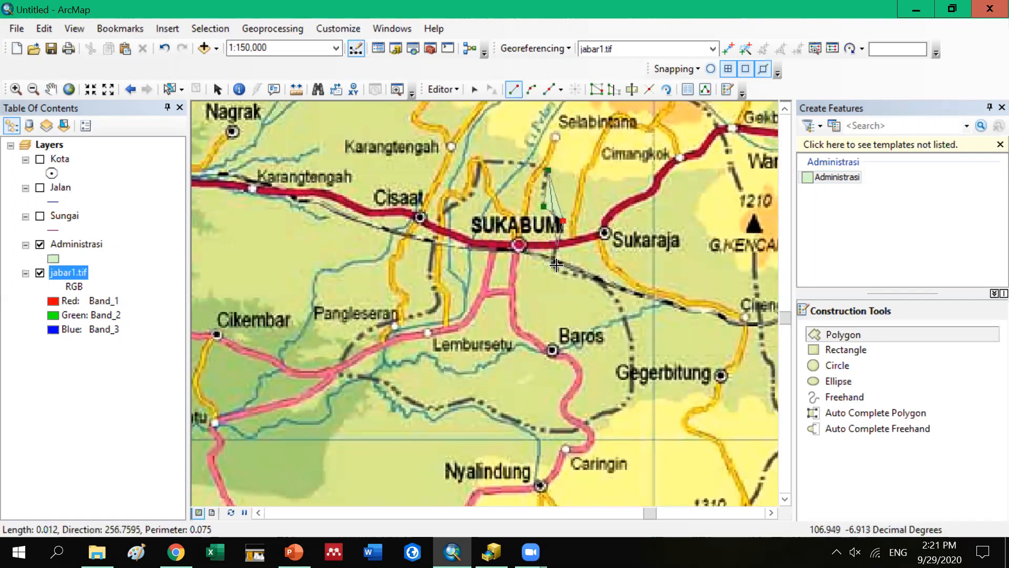
{"action": "left_click", "coordinate": [557, 247]}
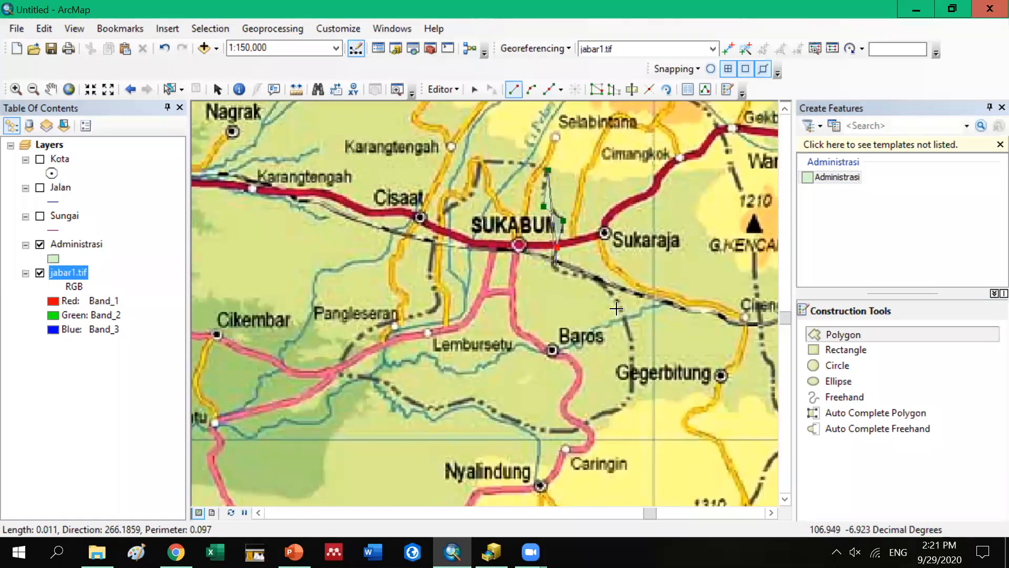
{"action": "left_click", "coordinate": [634, 348]}
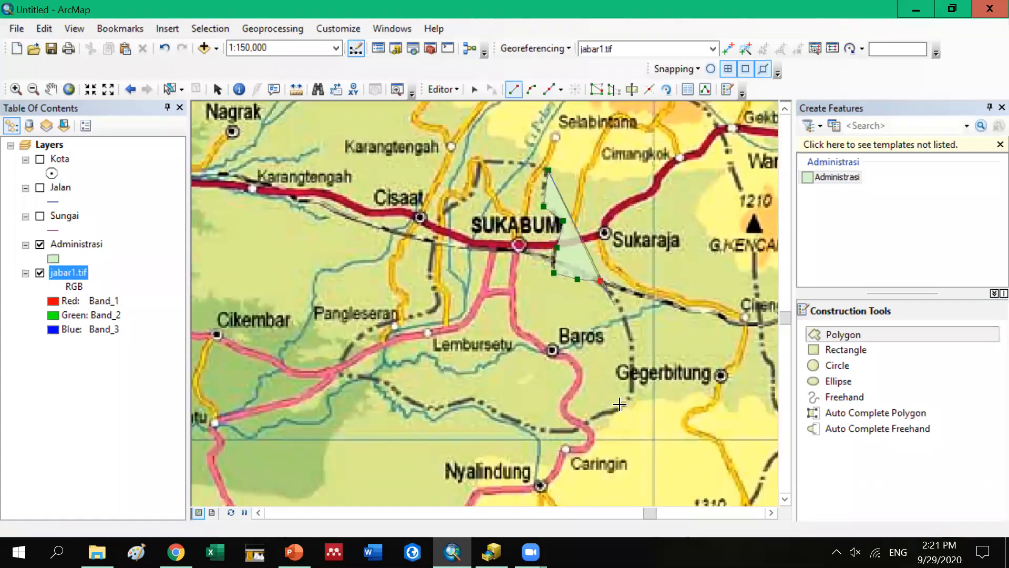
{"action": "left_click", "coordinate": [571, 431]}
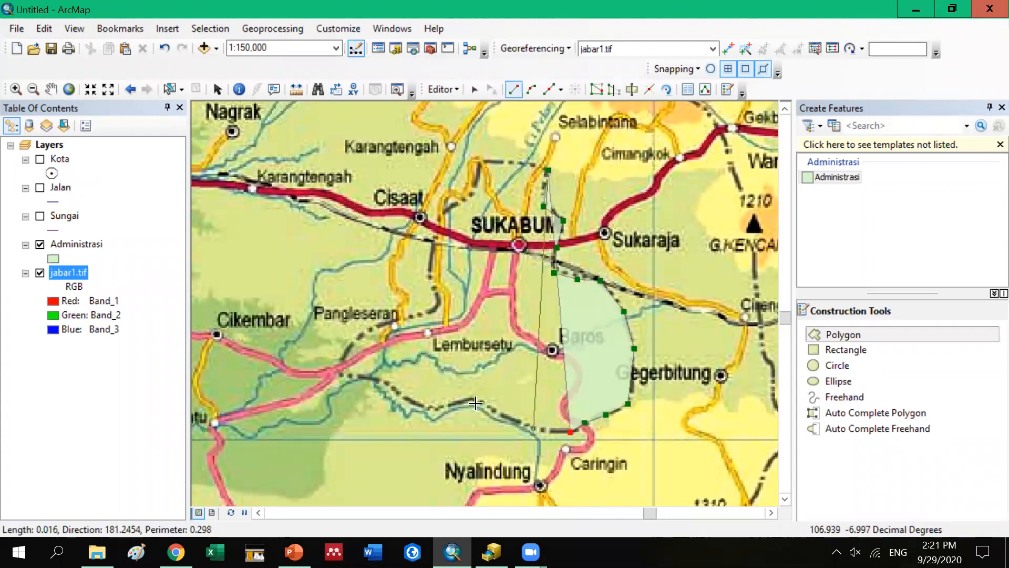
{"action": "left_click", "coordinate": [429, 407]}
{"action": "left_click", "coordinate": [408, 398]}
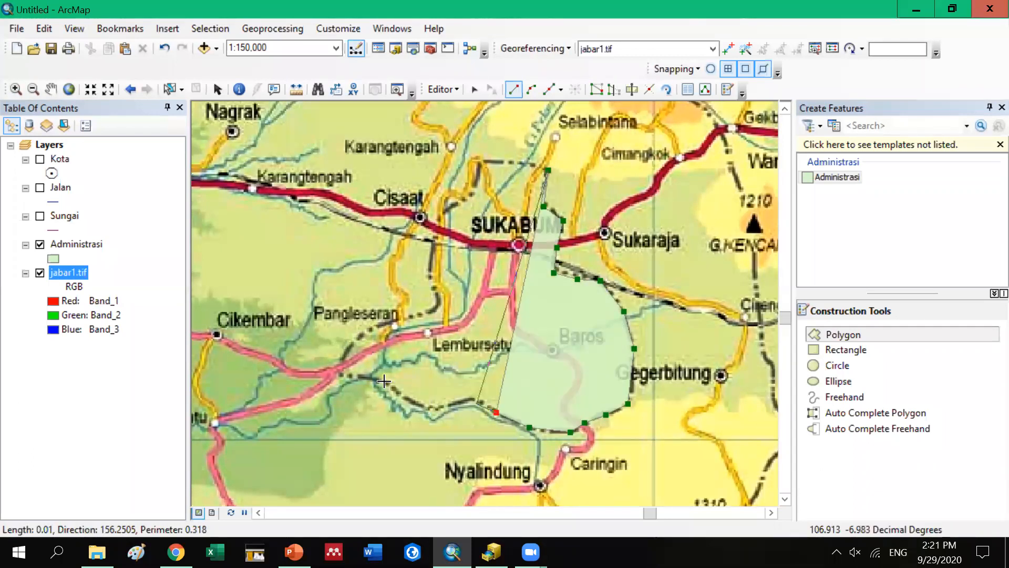
{"action": "left_click", "coordinate": [338, 366]}
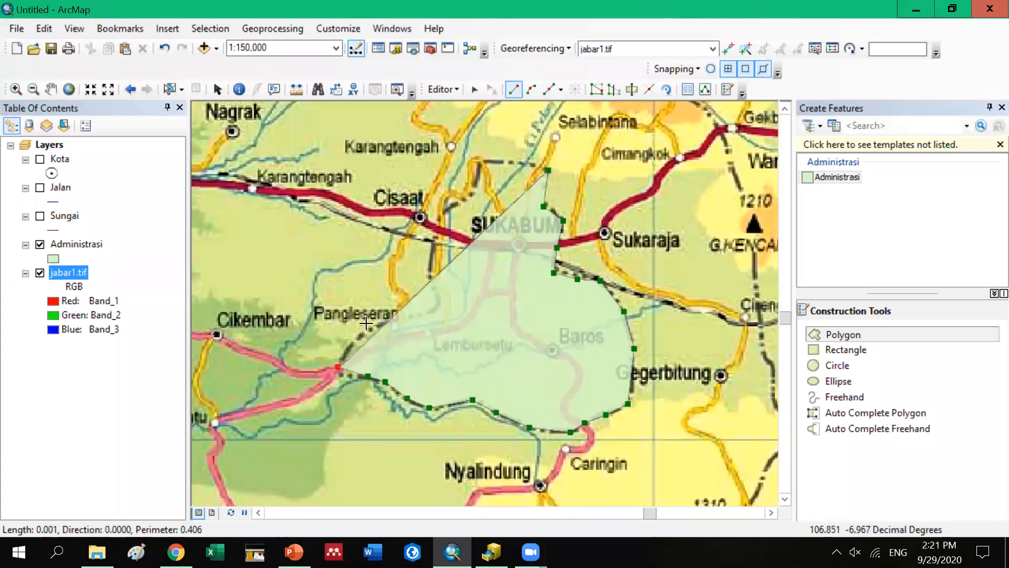
Continue the Sukabumi polygon along the boundary past Pangleseran towards Cisaat, and undo the misplaced vertex near Cisaat
{"action": "left_click", "coordinate": [375, 325]}
{"action": "left_click", "coordinate": [406, 316]}
{"action": "left_click", "coordinate": [429, 309]}
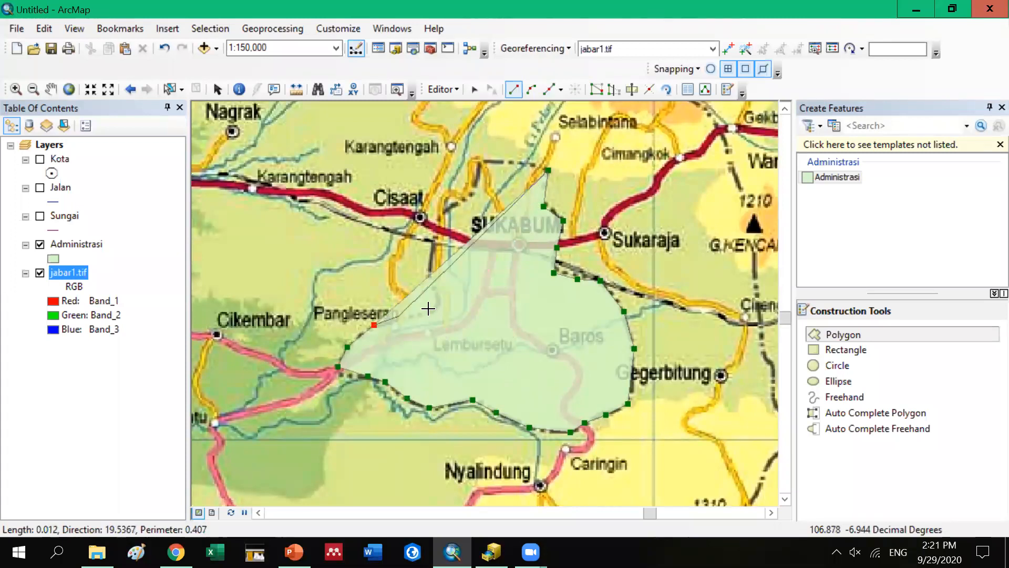
{"action": "left_click", "coordinate": [444, 299]}
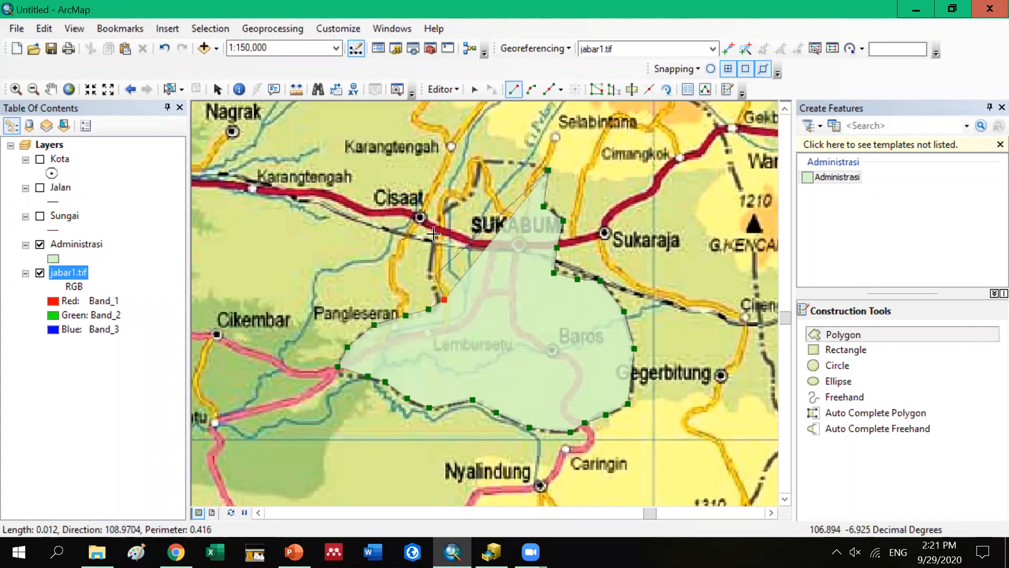
{"action": "left_click", "coordinate": [433, 272]}
{"action": "left_click", "coordinate": [427, 232]}
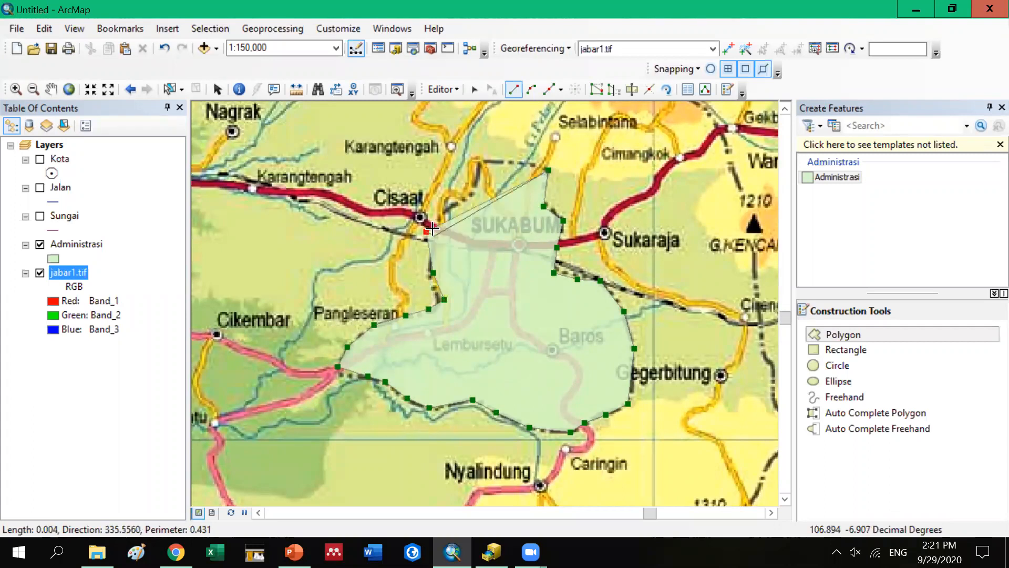
{"action": "left_click", "coordinate": [166, 48]}
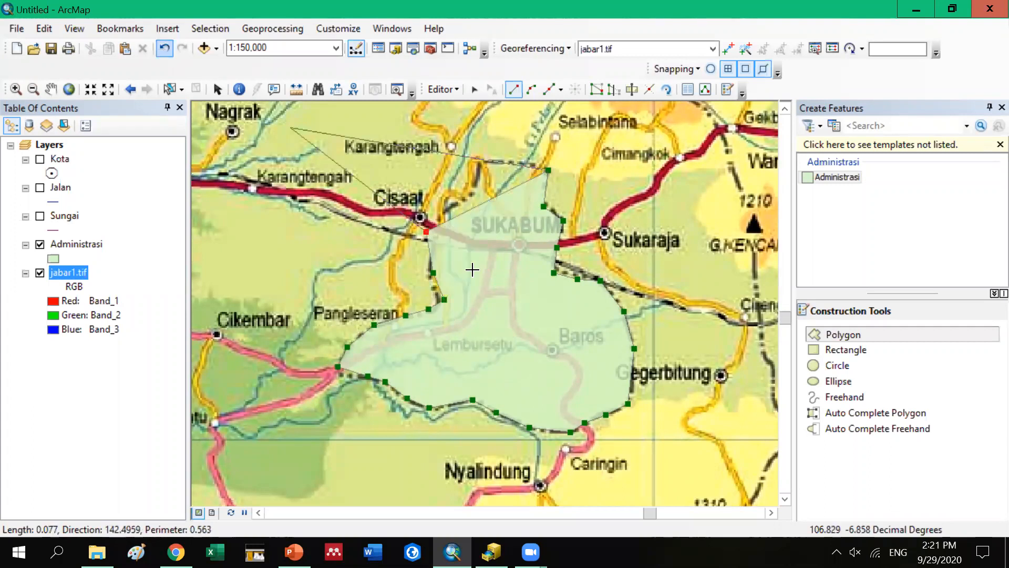
Finish the Sukabumi polygon along the northwest and north boundary back to its starting corner, and hide the jabar1.tif base map
{"action": "left_click", "coordinate": [435, 241]}
{"action": "left_click", "coordinate": [439, 225]}
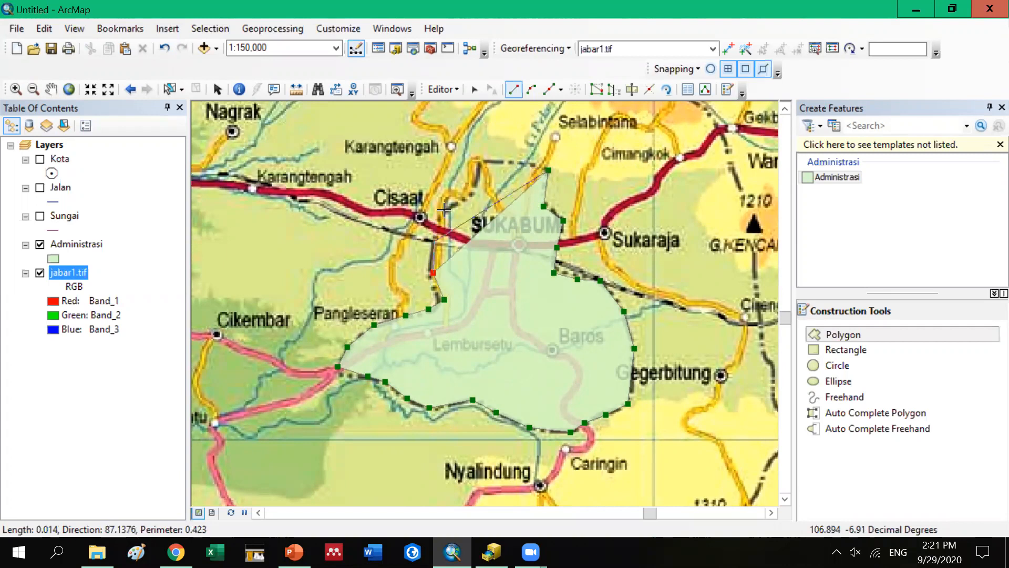
{"action": "left_click", "coordinate": [446, 211]}
{"action": "left_click", "coordinate": [458, 202]}
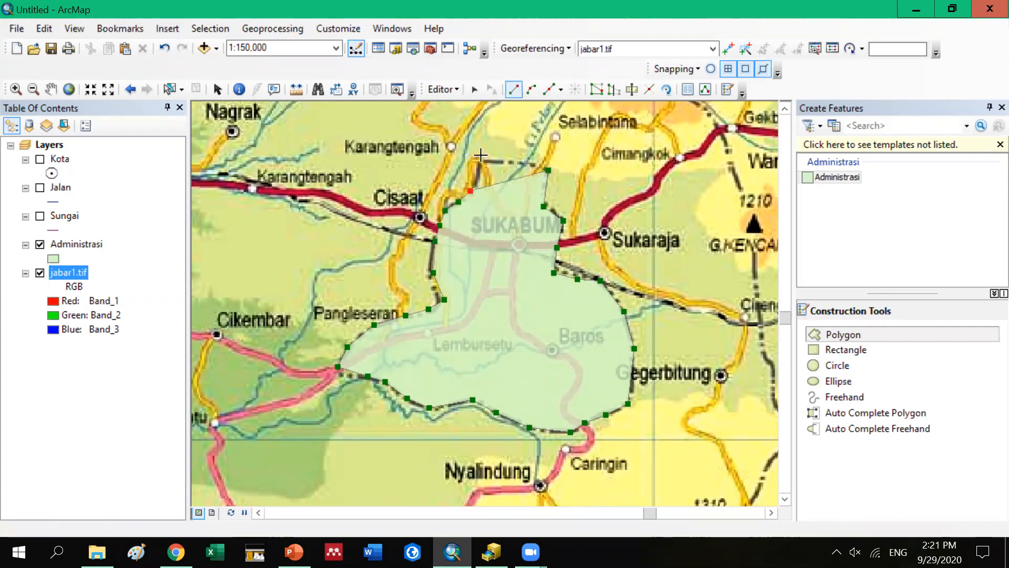
{"action": "left_click", "coordinate": [470, 191]}
{"action": "left_click", "coordinate": [477, 171]}
{"action": "left_click", "coordinate": [482, 156]}
{"action": "left_click", "coordinate": [529, 163]}
{"action": "left_click", "coordinate": [549, 170]}
{"action": "key", "text": "F2"}
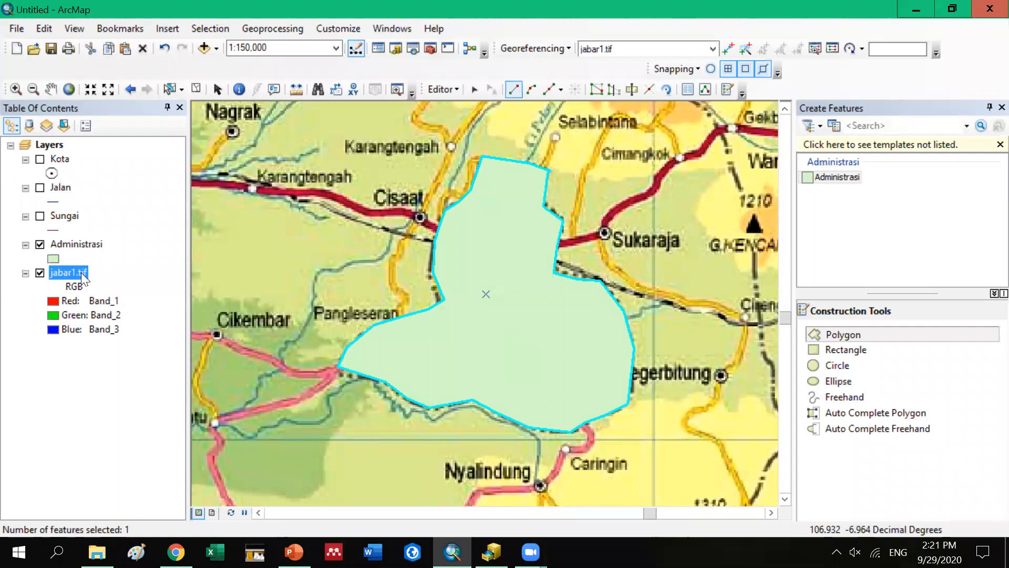
{"action": "left_click", "coordinate": [40, 271]}
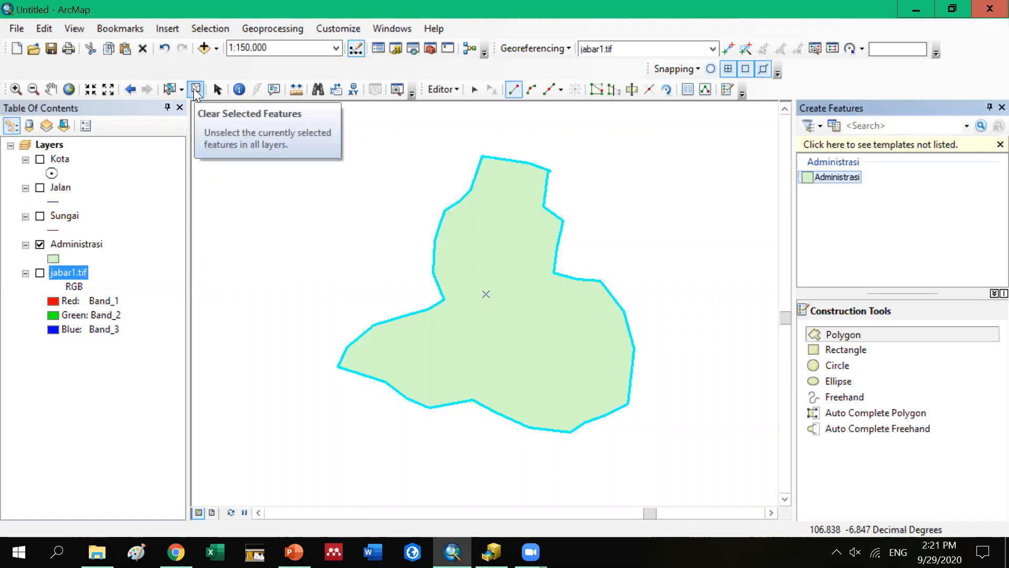
Clear the selected features and display the Kota, Jalan and Sungai layers together with the Administrasi polygon
{"action": "left_click", "coordinate": [196, 89]}
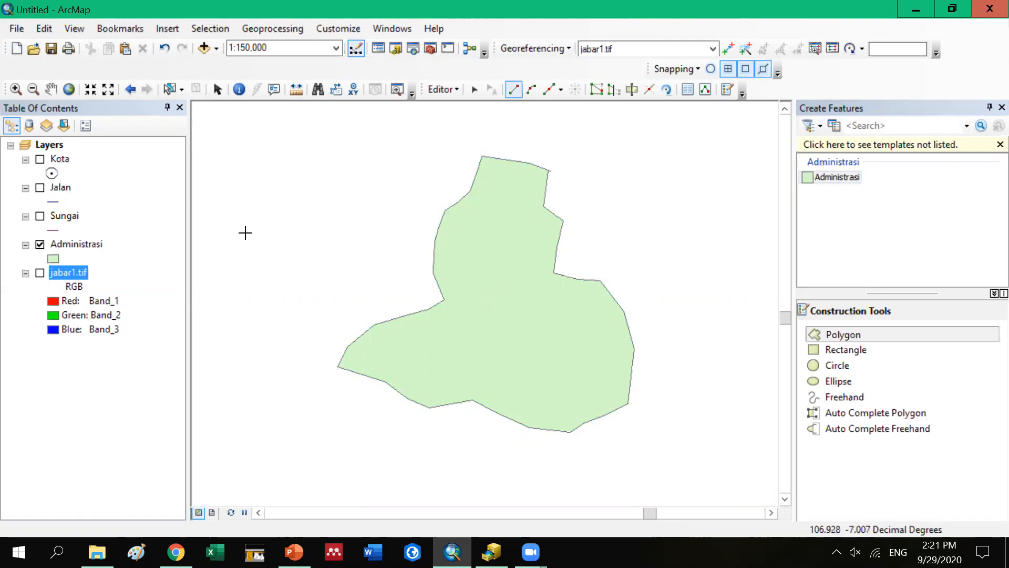
{"action": "left_click", "coordinate": [40, 159]}
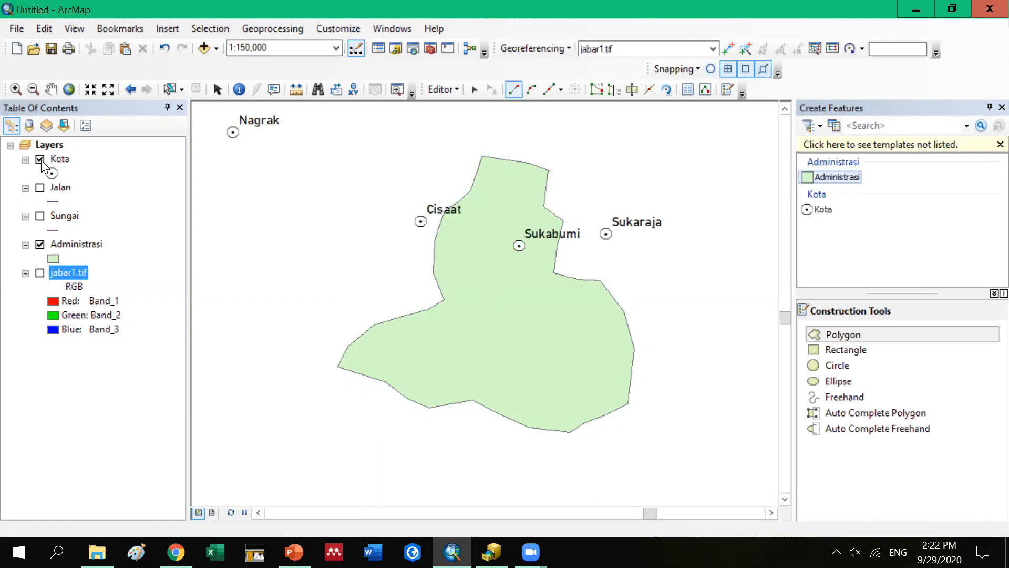
{"action": "left_click", "coordinate": [40, 188]}
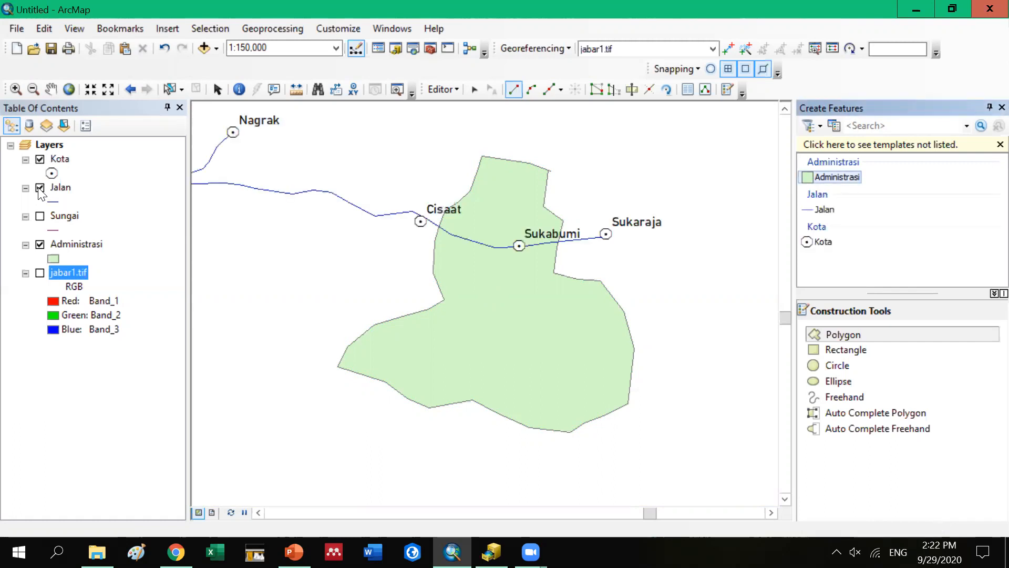
{"action": "left_click", "coordinate": [40, 217]}
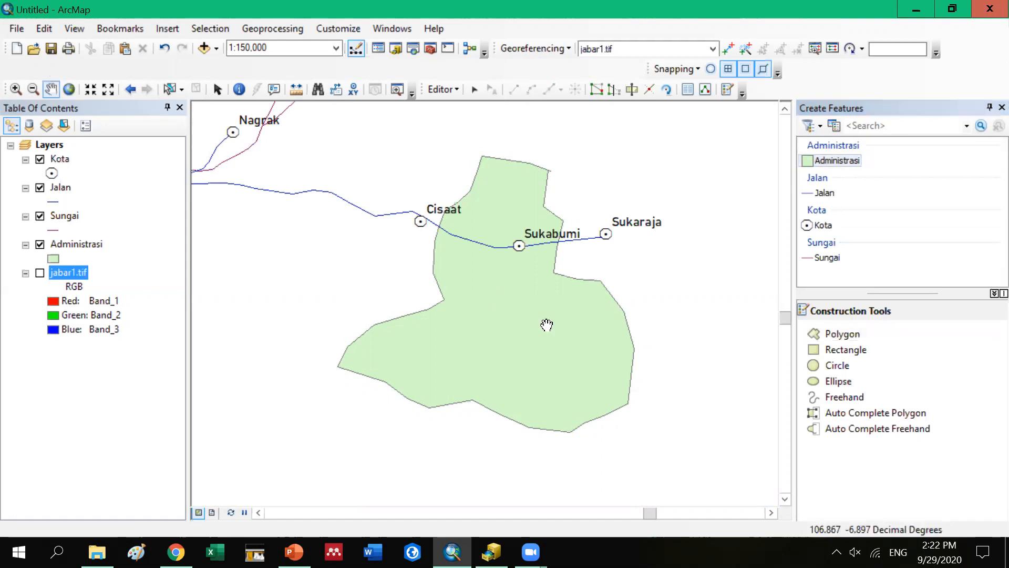
{"action": "left_click_drag", "start_coordinate": [457, 281], "coordinate": [624, 418]}
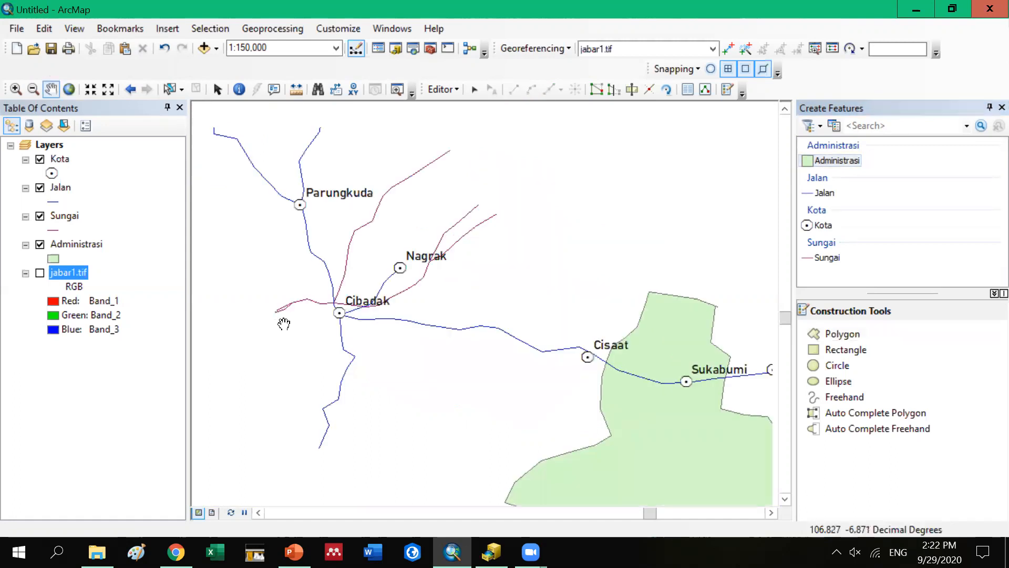
{"action": "left_click_drag", "start_coordinate": [395, 280], "coordinate": [440, 322]}
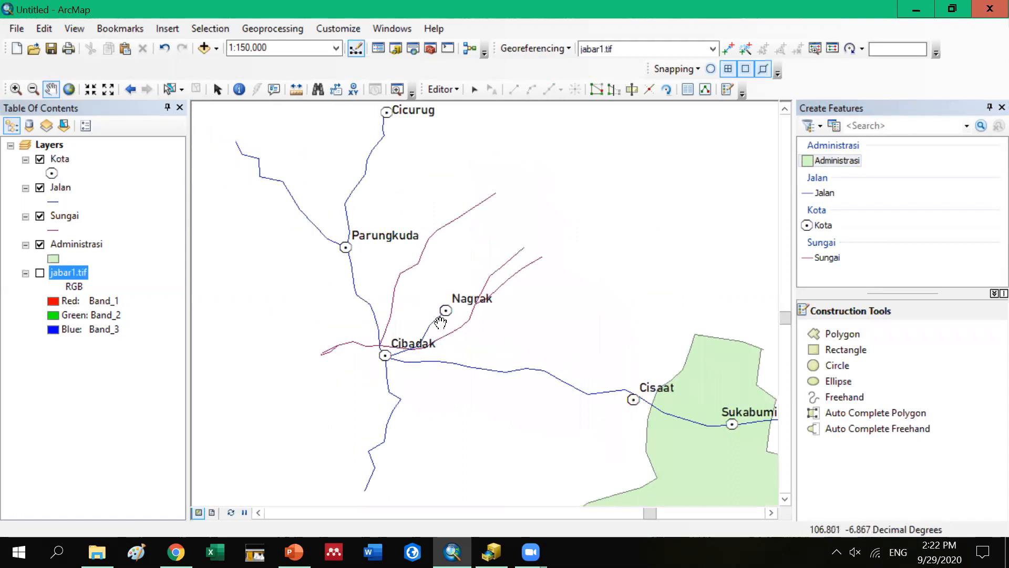
{"action": "left_click_drag", "start_coordinate": [532, 248], "coordinate": [531, 273]}
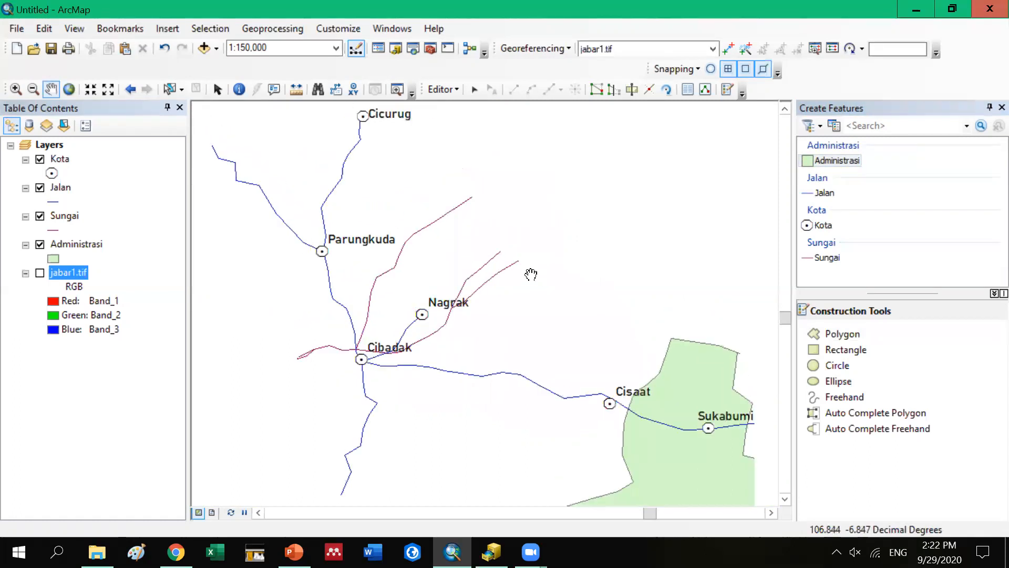
{"action": "left_click_drag", "start_coordinate": [596, 353], "coordinate": [590, 348]}
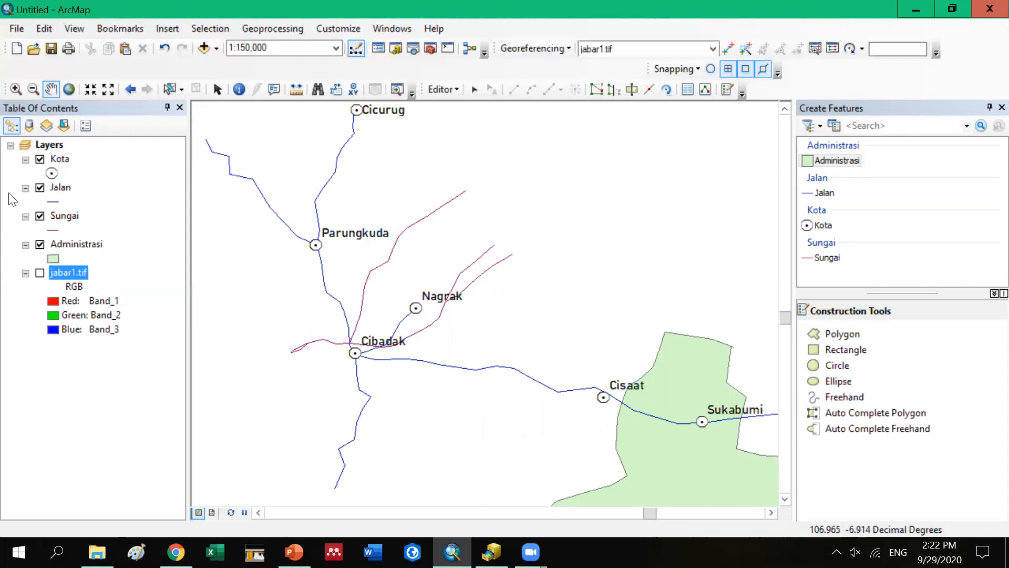
Change the line symbol of the Jalan layer to the ESRI Highway style
{"action": "left_click", "coordinate": [53, 203]}
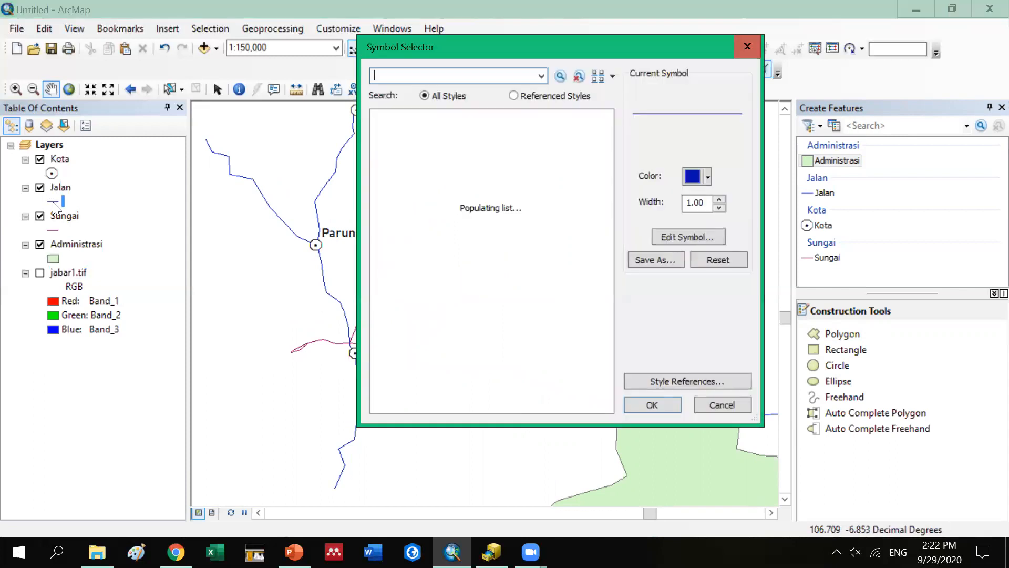
{"action": "left_click", "coordinate": [398, 144]}
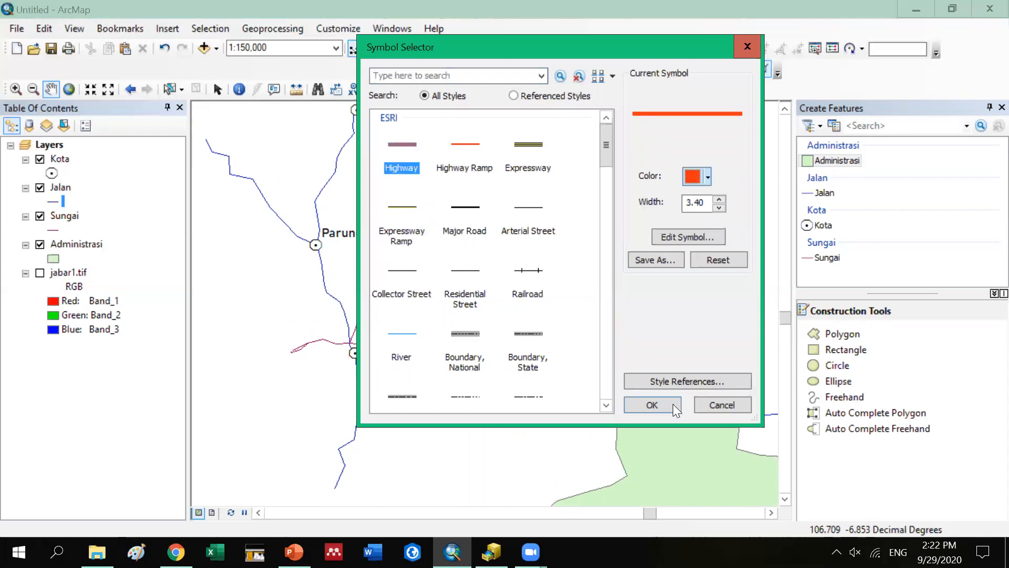
{"action": "left_click", "coordinate": [652, 405]}
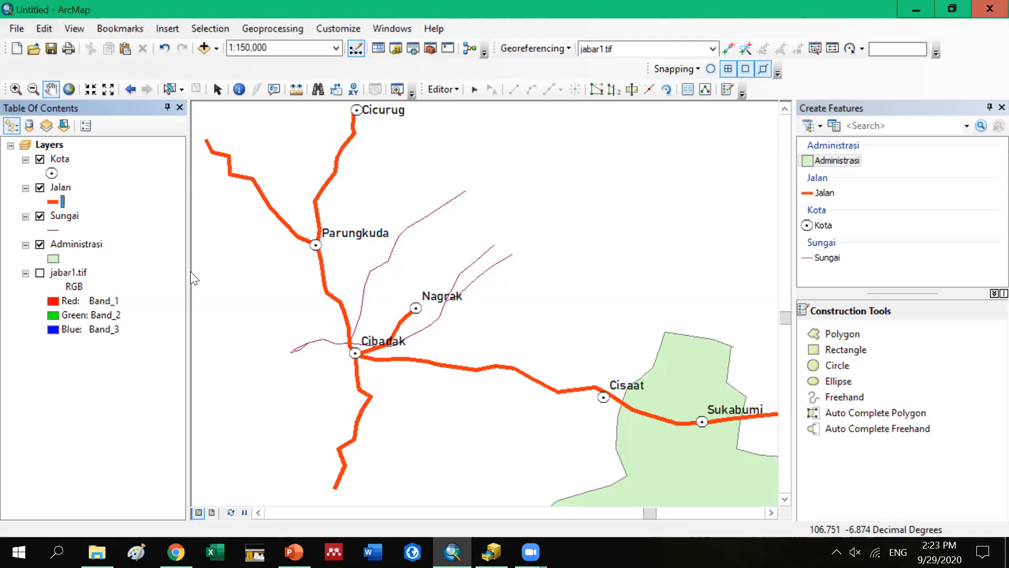
Apply the River line symbol to the Sungai layer and set its width to 2
{"action": "left_click", "coordinate": [60, 197]}
{"action": "left_click", "coordinate": [56, 227]}
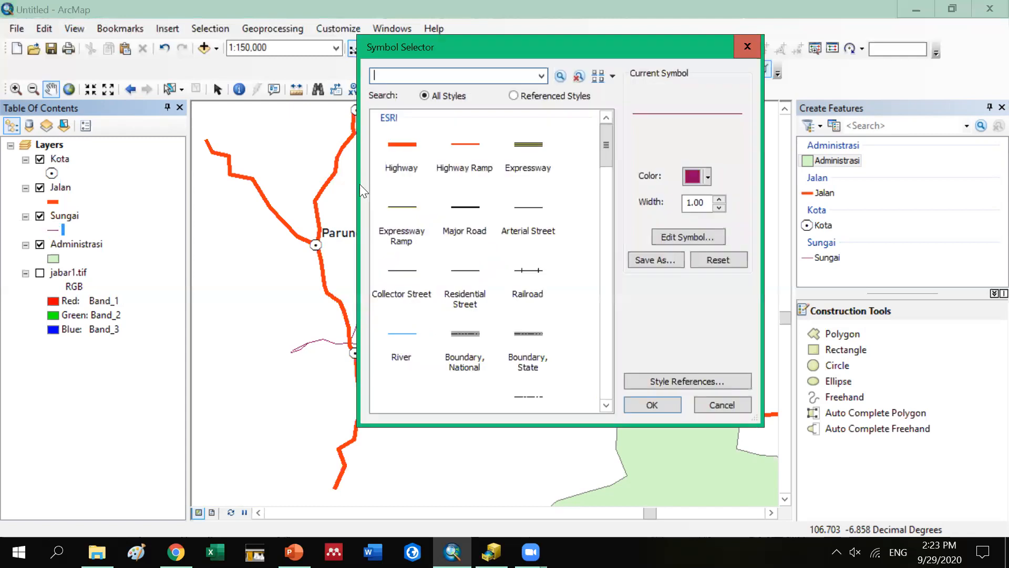
{"action": "left_click", "coordinate": [409, 344]}
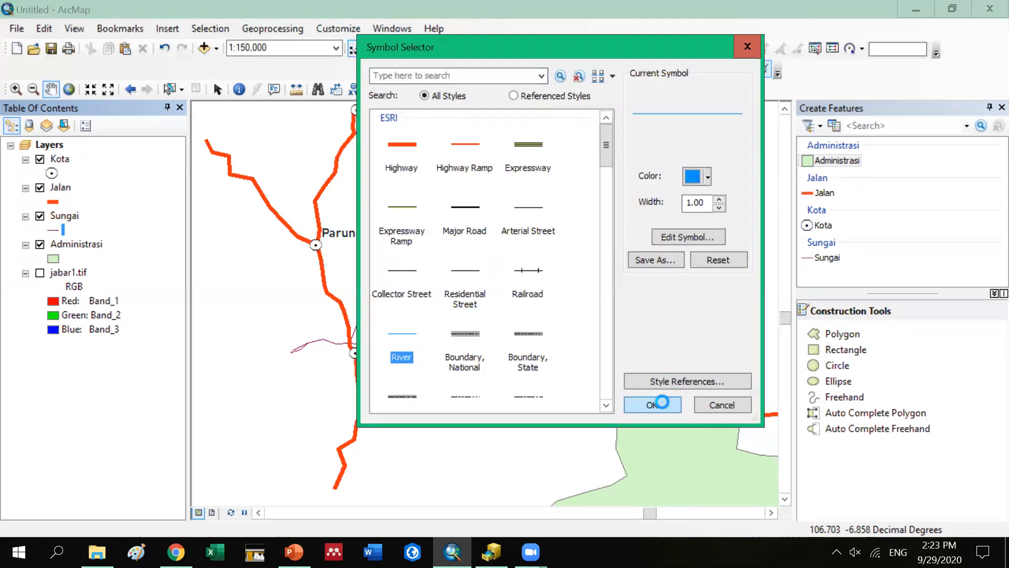
{"action": "left_click", "coordinate": [662, 402]}
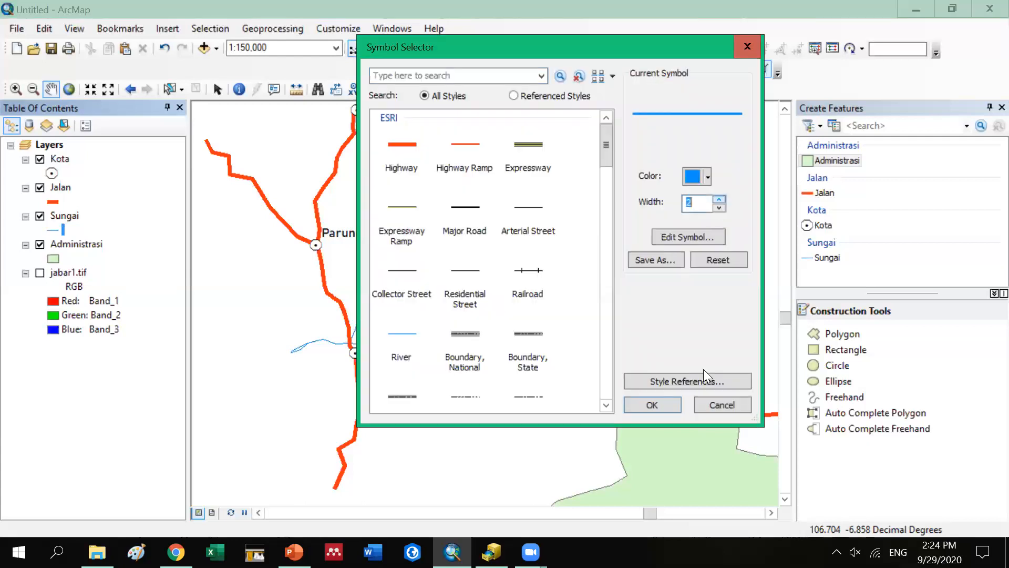
{"action": "left_click", "coordinate": [669, 405]}
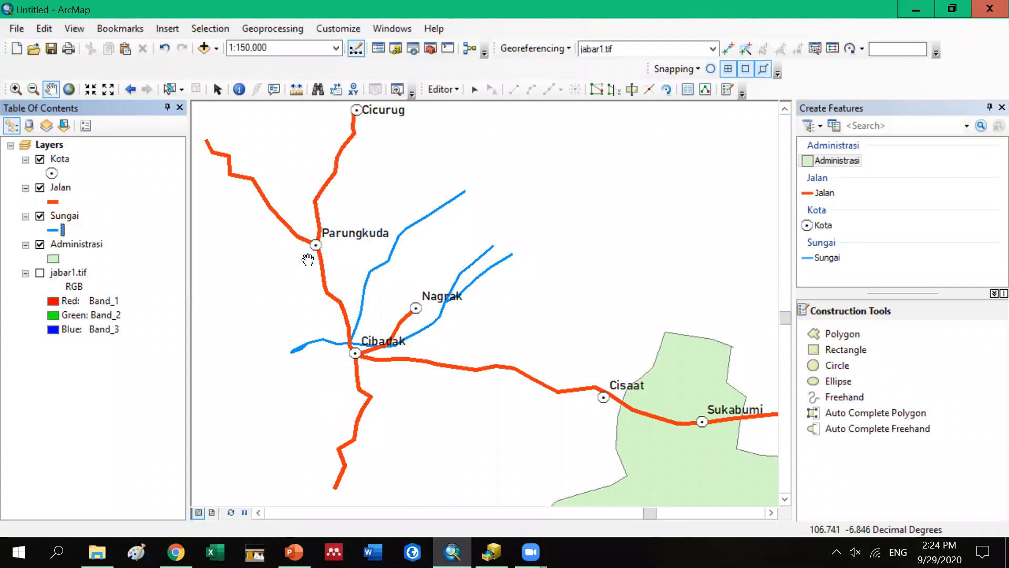
Change the Administrasi layer's polygon symbol to Hollow so only the boundary outline is drawn
{"action": "left_click", "coordinate": [53, 259]}
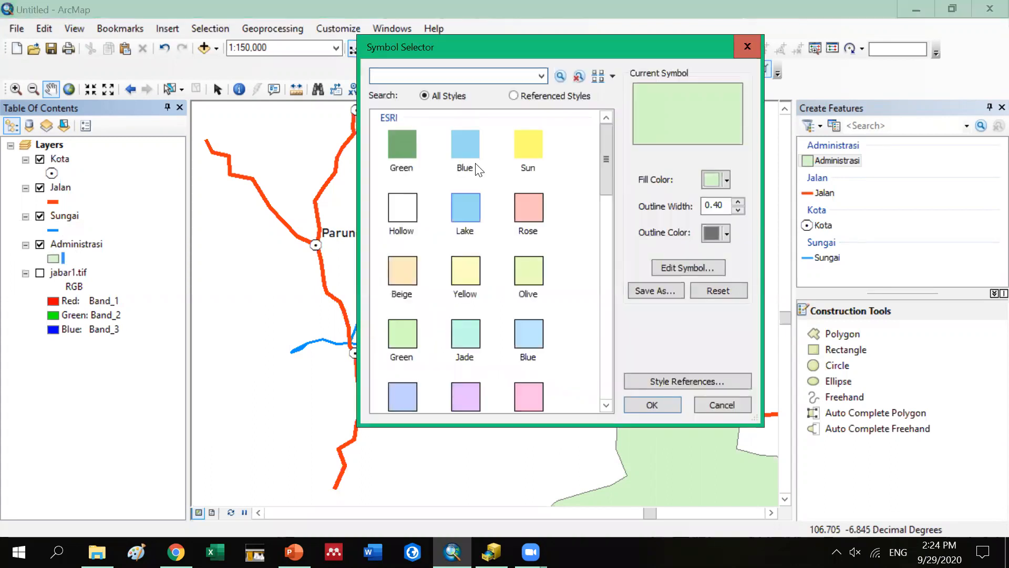
{"action": "left_click", "coordinate": [409, 212]}
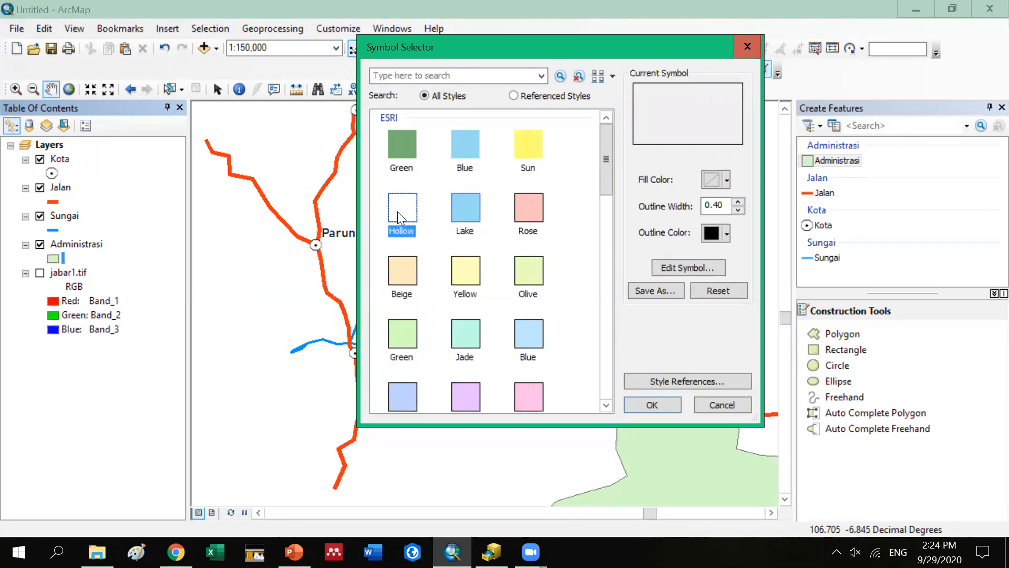
{"action": "left_click", "coordinate": [672, 407]}
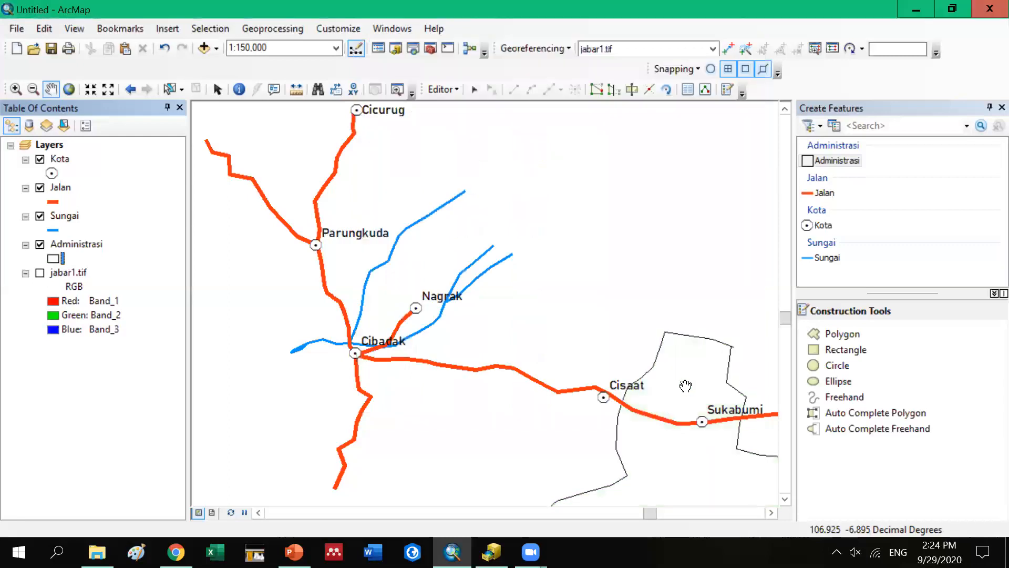
{"action": "left_click_drag", "start_coordinate": [685, 386], "coordinate": [592, 248]}
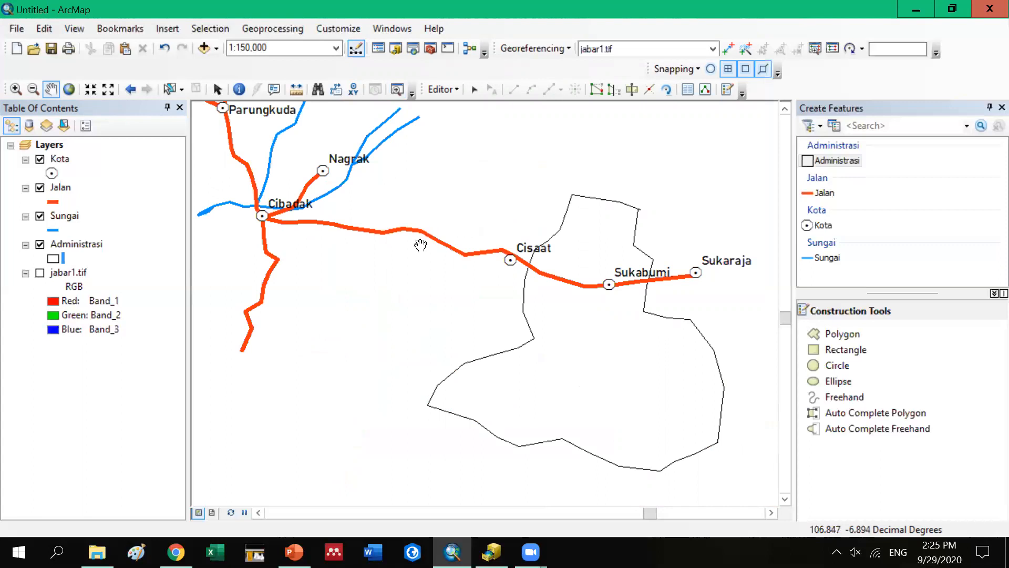
Save the edits to the digitized layers and stop the editing session
{"action": "left_click", "coordinate": [457, 90]}
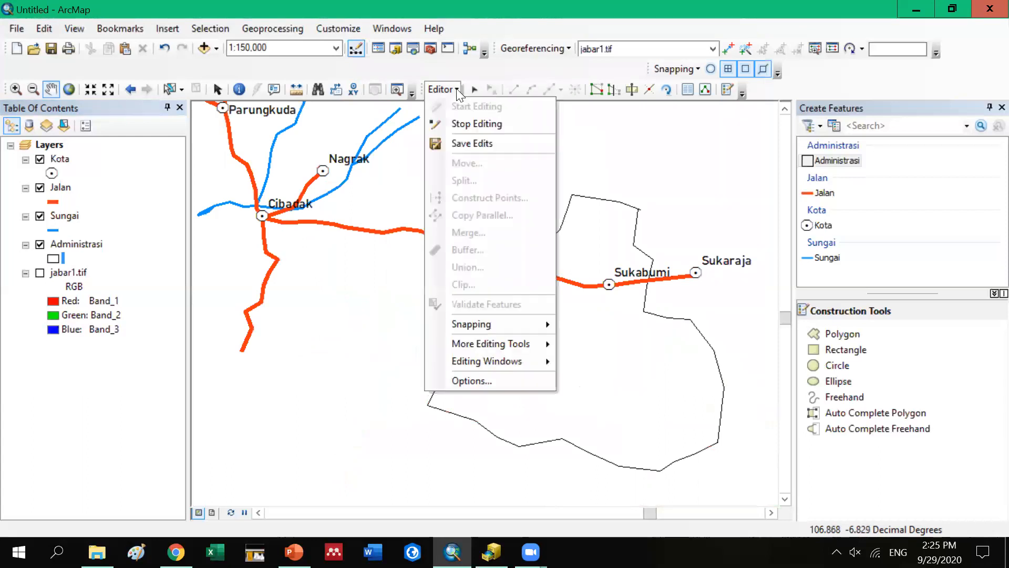
{"action": "left_click", "coordinate": [469, 144]}
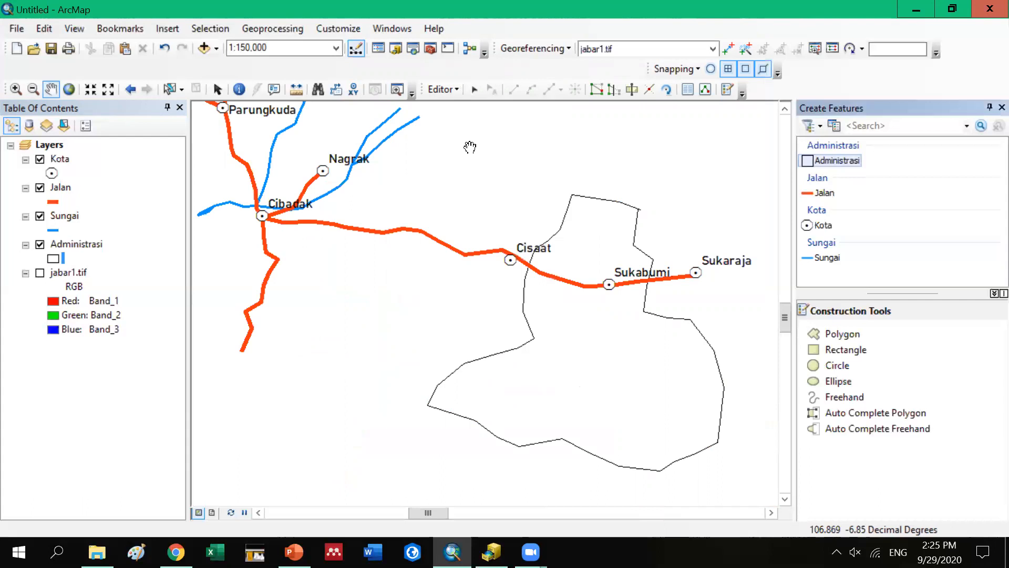
{"action": "left_click", "coordinate": [459, 89]}
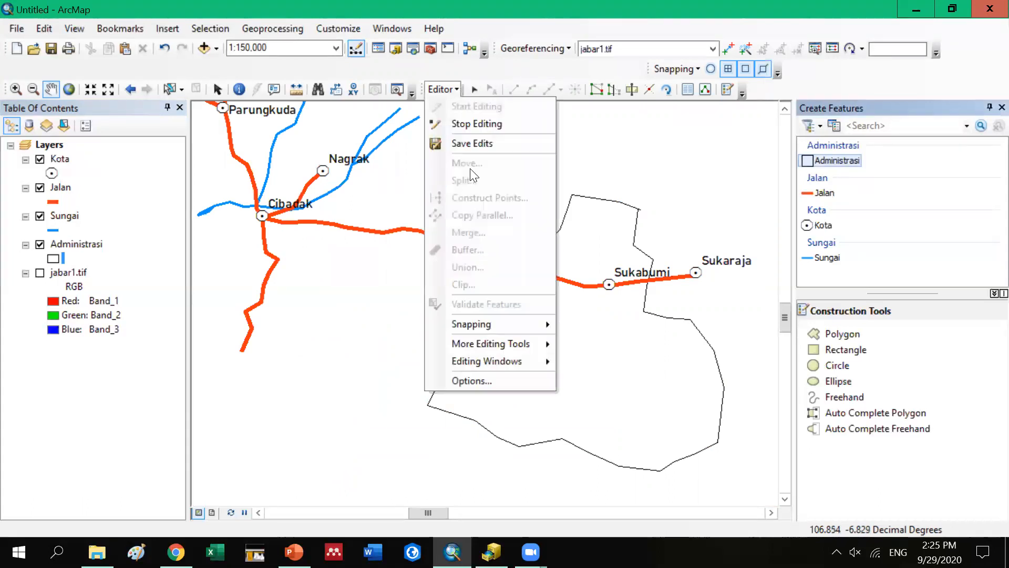
{"action": "left_click", "coordinate": [469, 124]}
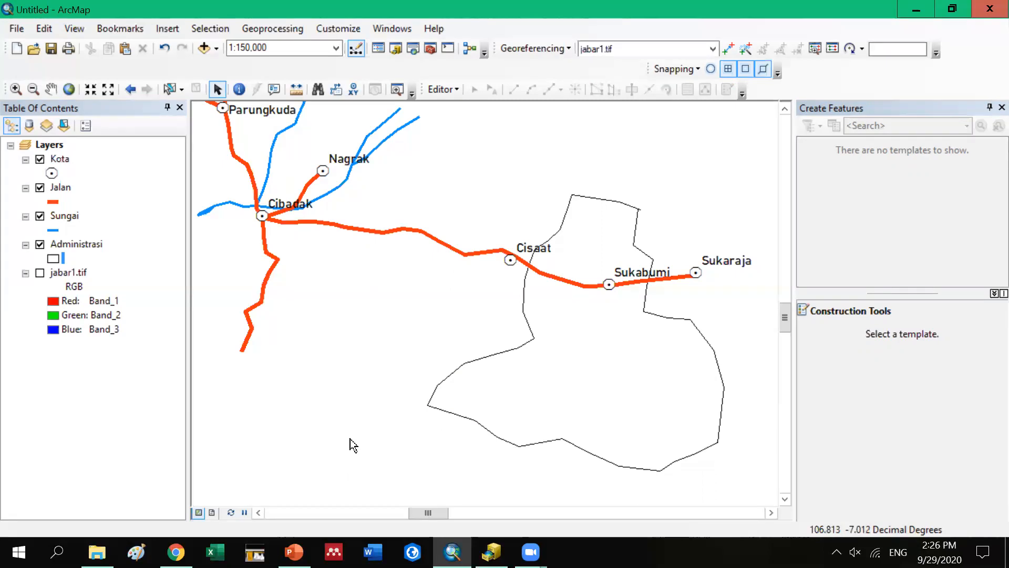
Switch to the PowerPoint presentation and review the slides on on-screen digitizing and on starting an edit session
{"action": "left_click", "coordinate": [294, 551]}
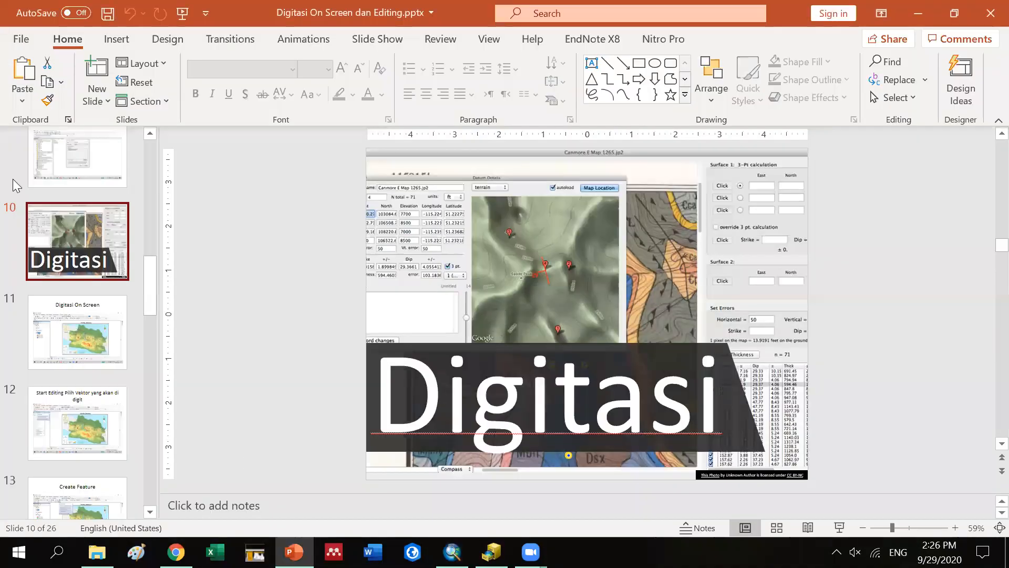
{"action": "left_click", "coordinate": [100, 337]}
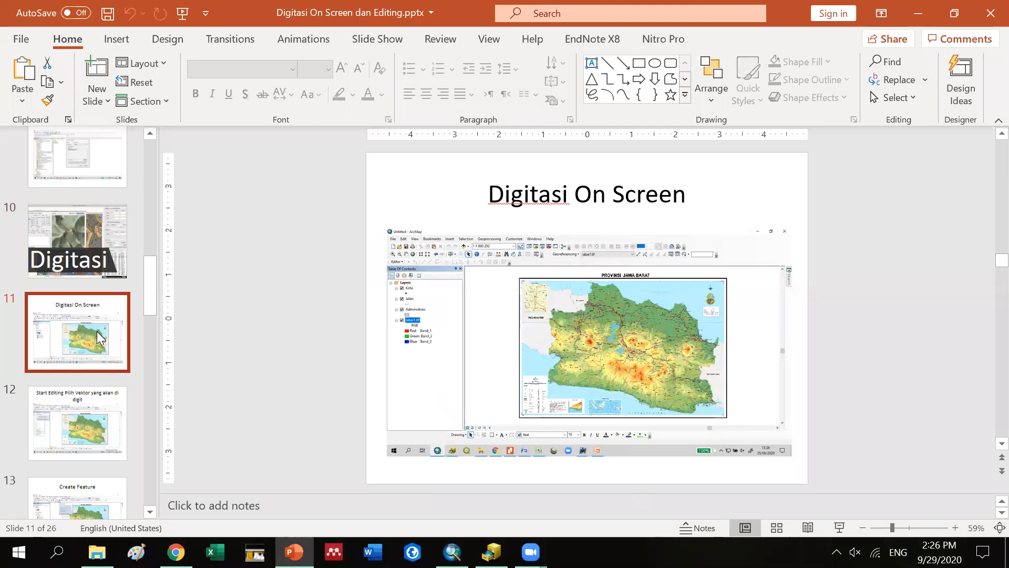
{"action": "key", "text": "Down"}
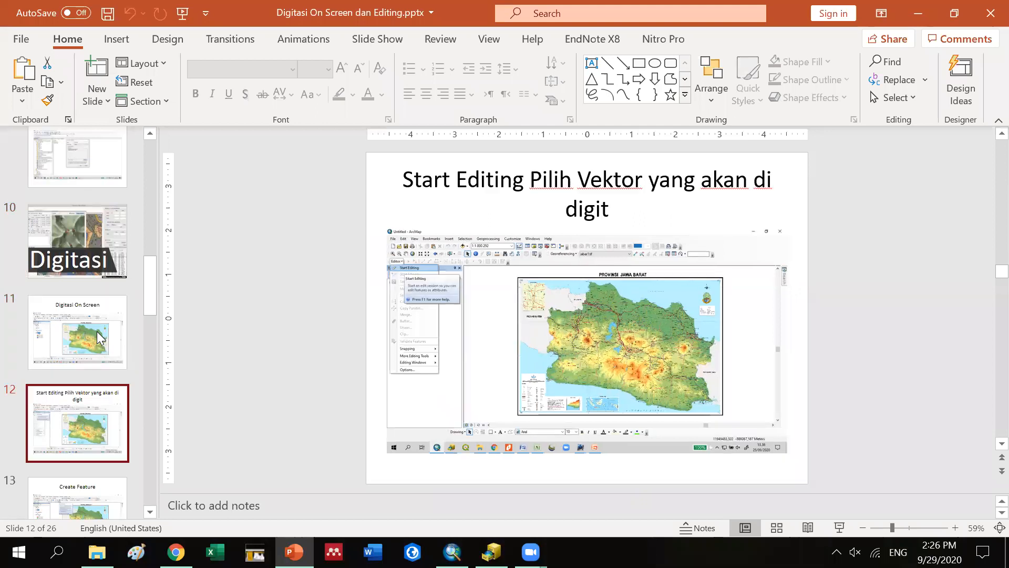
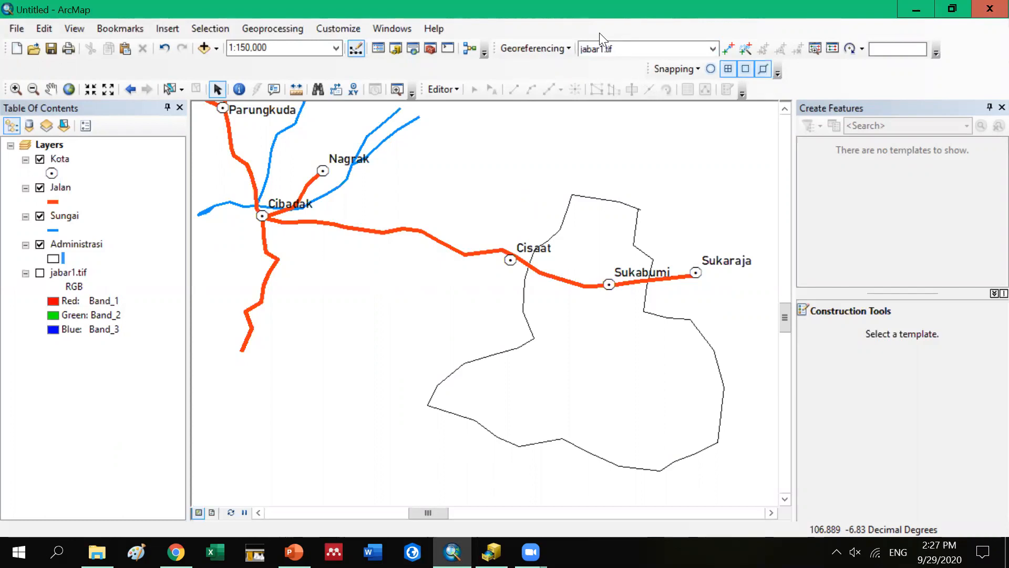
Show the Advanced Editing toolbar in ArcMap and dock it beside the Snapping toolbar
{"action": "right_click", "coordinate": [599, 33]}
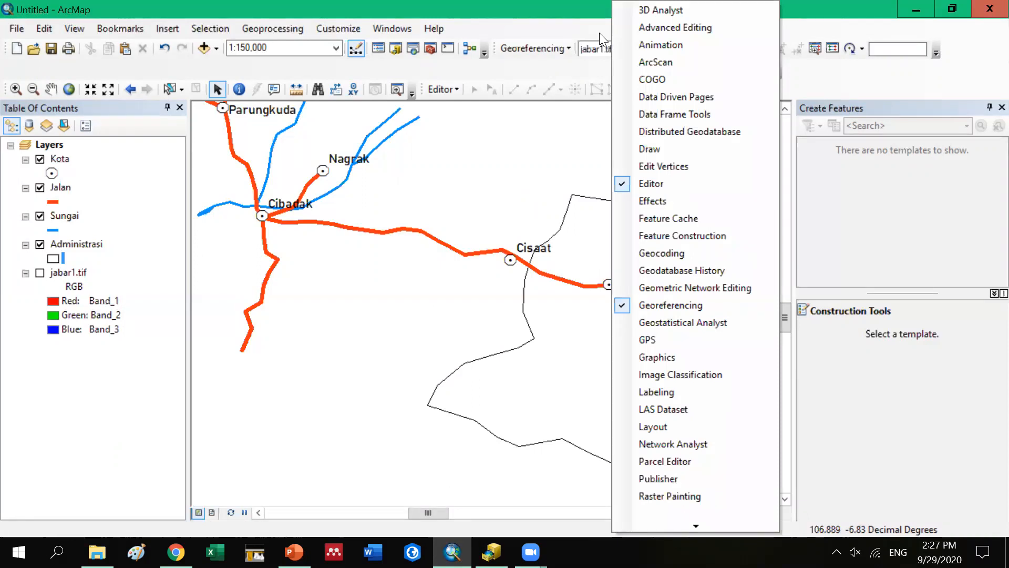
{"action": "left_click", "coordinate": [641, 27]}
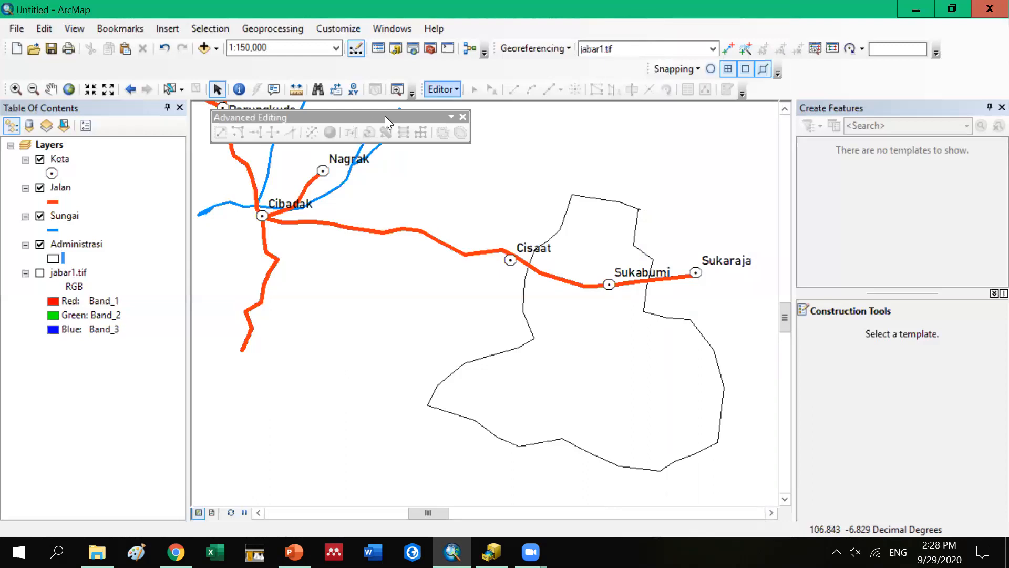
{"action": "left_click_drag", "start_coordinate": [385, 116], "coordinate": [380, 162]}
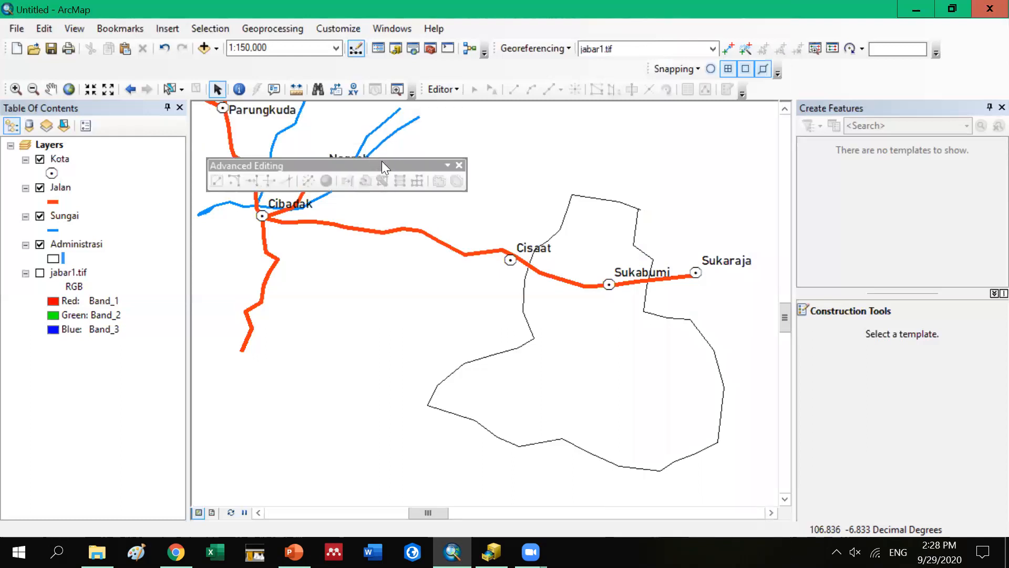
{"action": "double_click", "coordinate": [382, 160]}
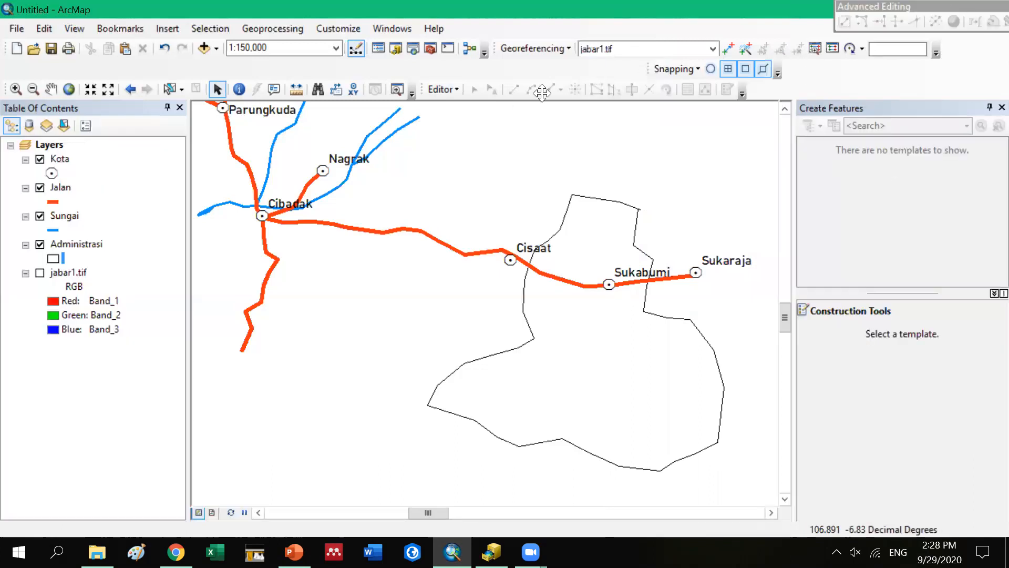
{"action": "left_click_drag", "start_coordinate": [541, 70], "coordinate": [556, 71]}
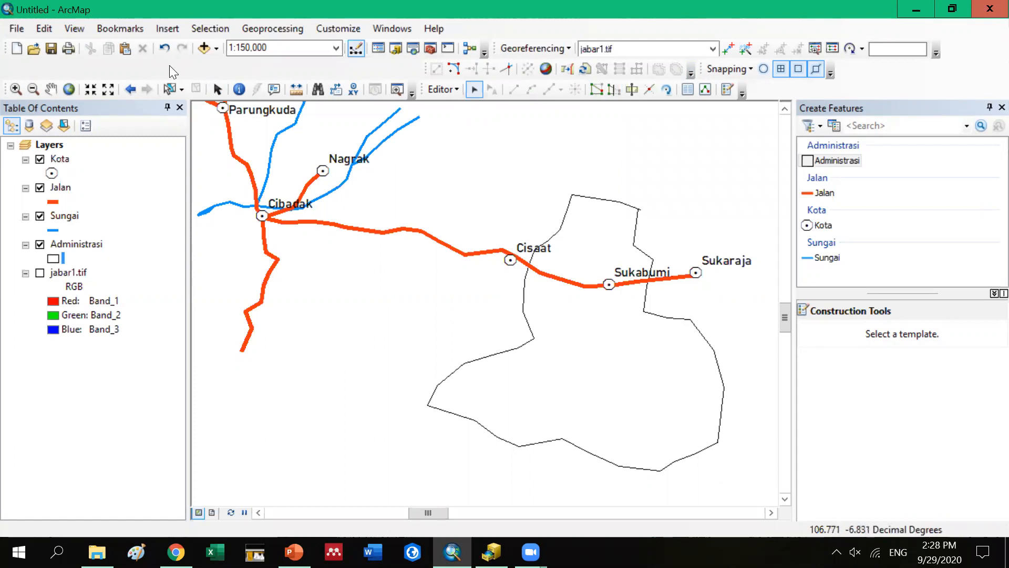
Turn on the jabar1.tif base map and inspect the doubled end of the river line near the Cibadak label
{"action": "left_click", "coordinate": [51, 89]}
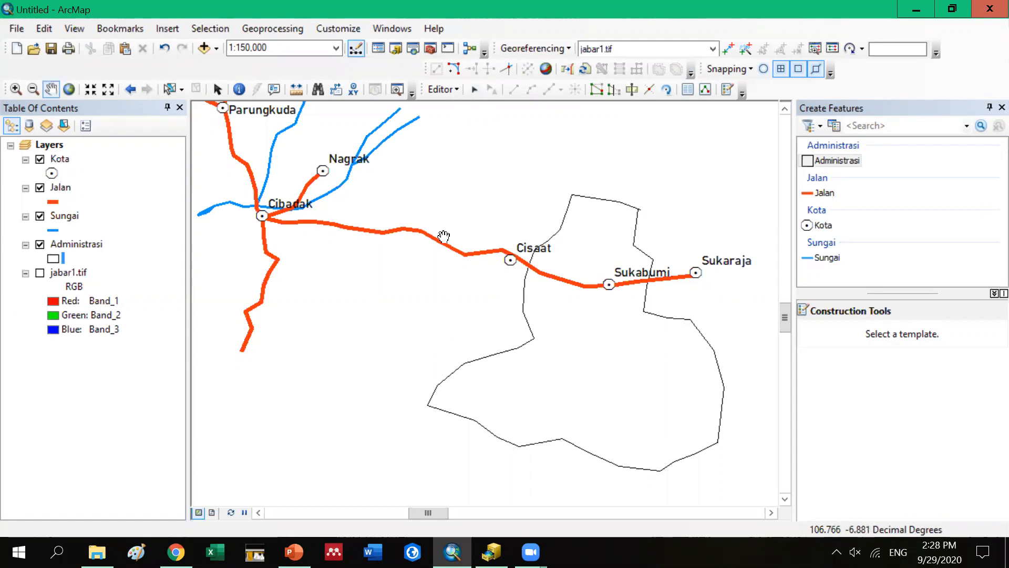
{"action": "scroll", "coordinate": [444, 234], "scroll_direction": "up", "scroll_amount": 2}
{"action": "scroll", "coordinate": [523, 259], "scroll_direction": "down", "scroll_amount": 3}
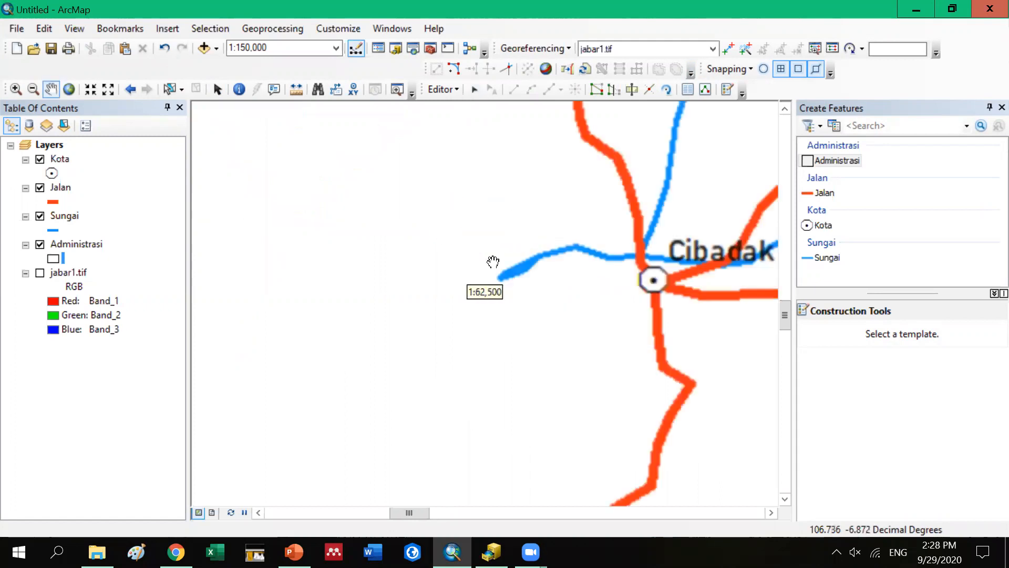
{"action": "scroll", "coordinate": [491, 277], "scroll_direction": "down", "scroll_amount": 4}
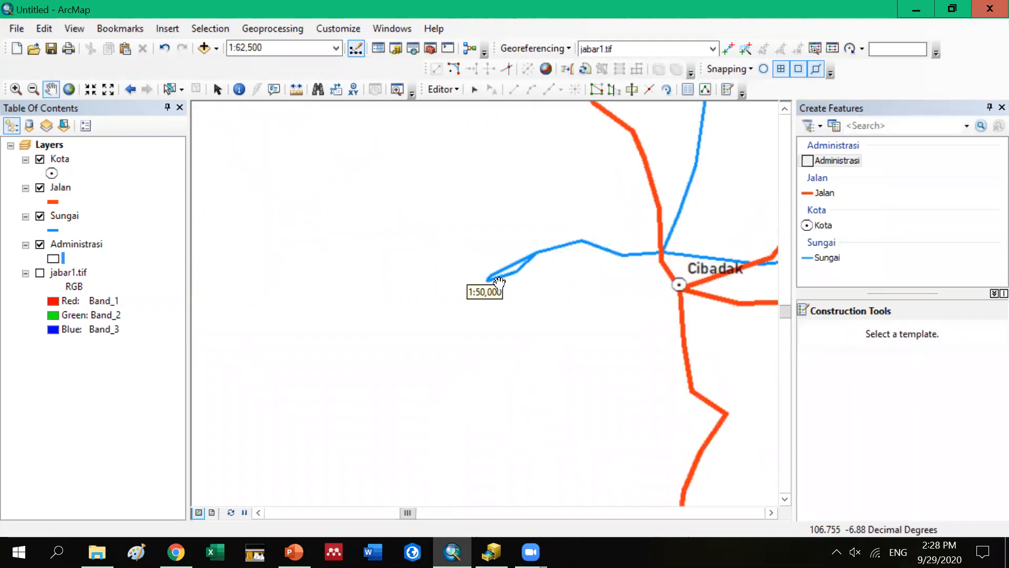
{"action": "scroll", "coordinate": [489, 266], "scroll_direction": "down", "scroll_amount": 1}
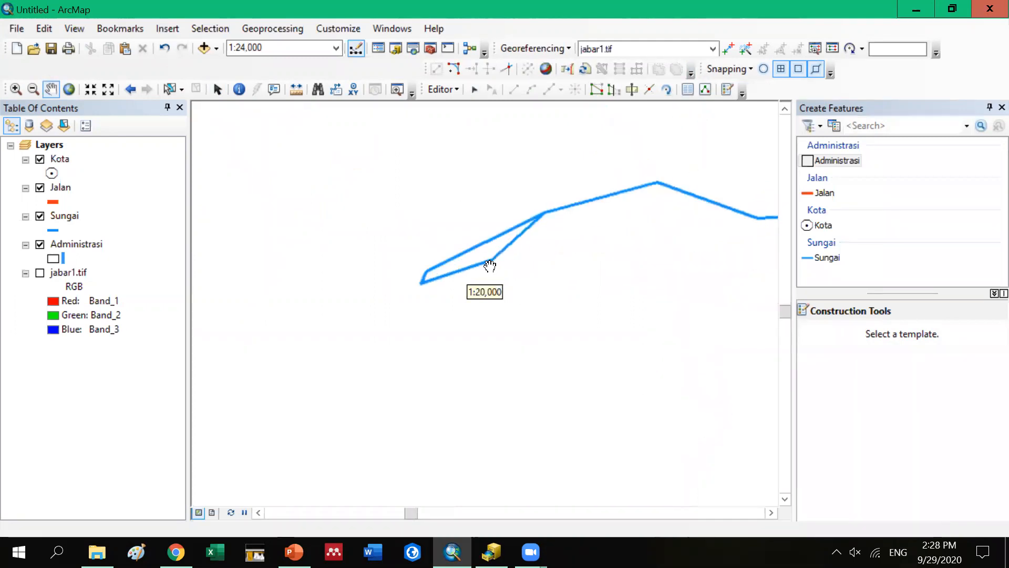
{"action": "left_click", "coordinate": [40, 272]}
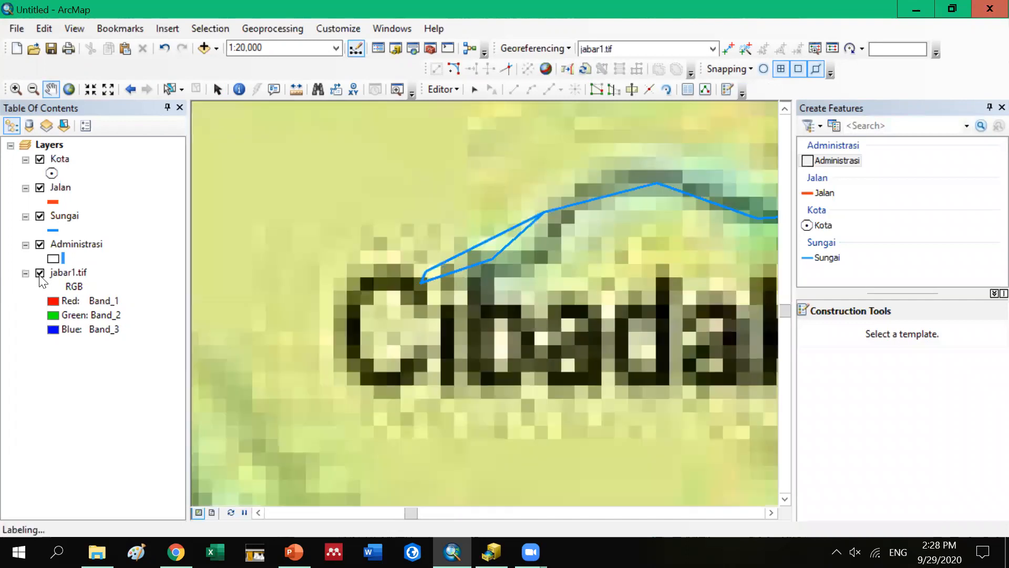
{"action": "scroll", "coordinate": [401, 284], "scroll_direction": "down", "scroll_amount": 2}
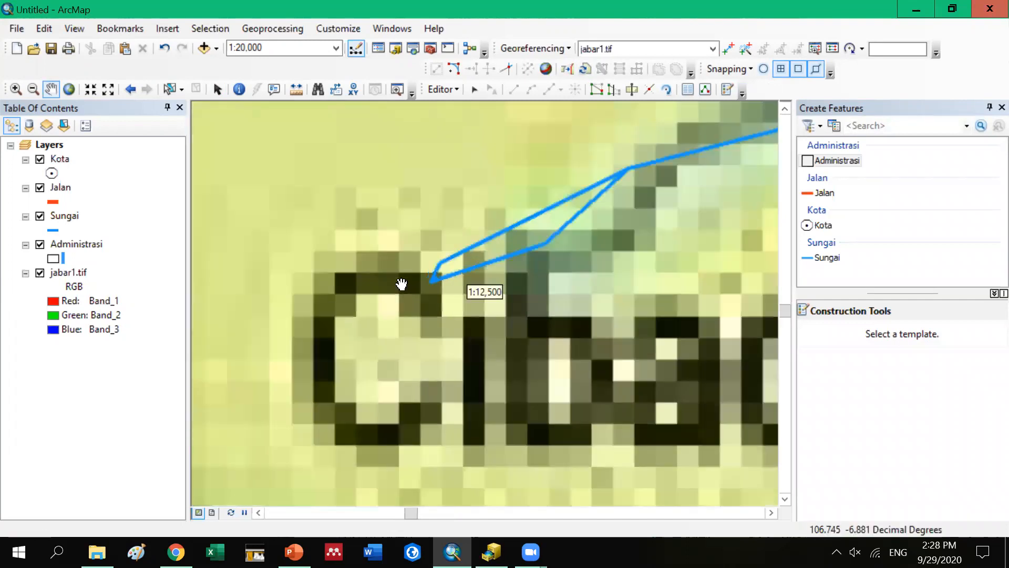
{"action": "scroll", "coordinate": [402, 284], "scroll_direction": "up", "scroll_amount": 5}
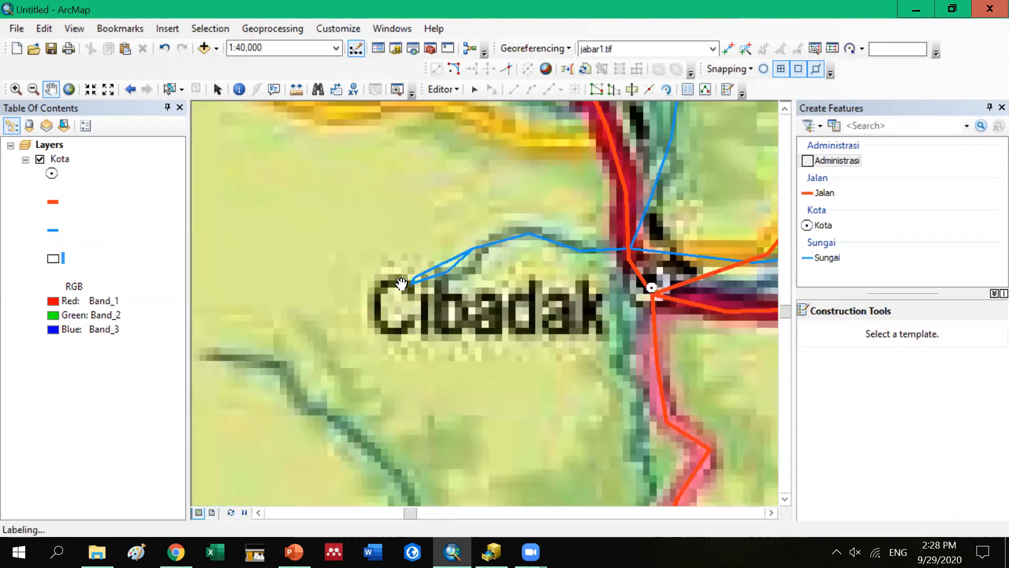
{"action": "scroll", "coordinate": [402, 284], "scroll_direction": "up", "scroll_amount": 1}
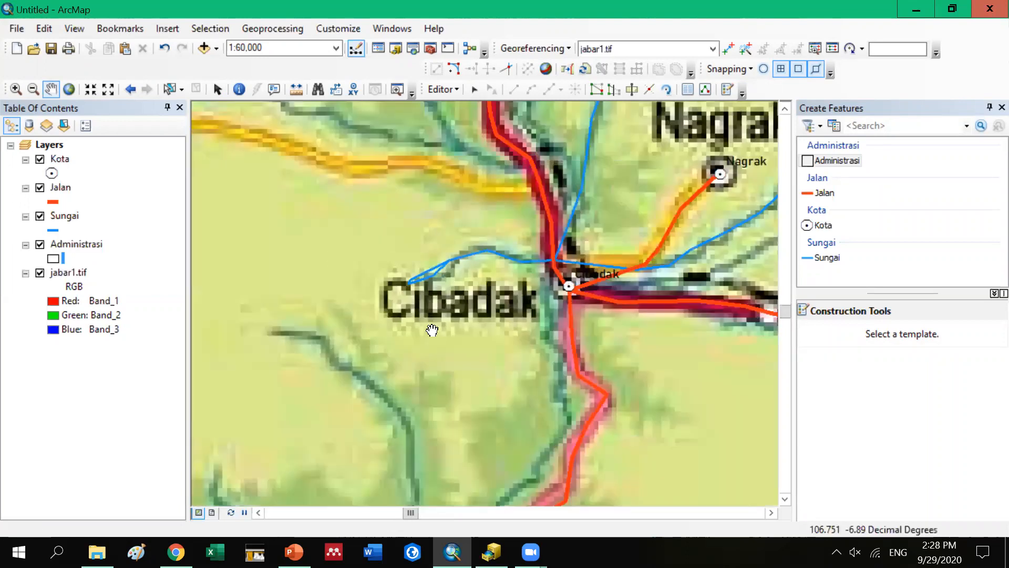
{"action": "scroll", "coordinate": [431, 329], "scroll_direction": "down", "scroll_amount": 1}
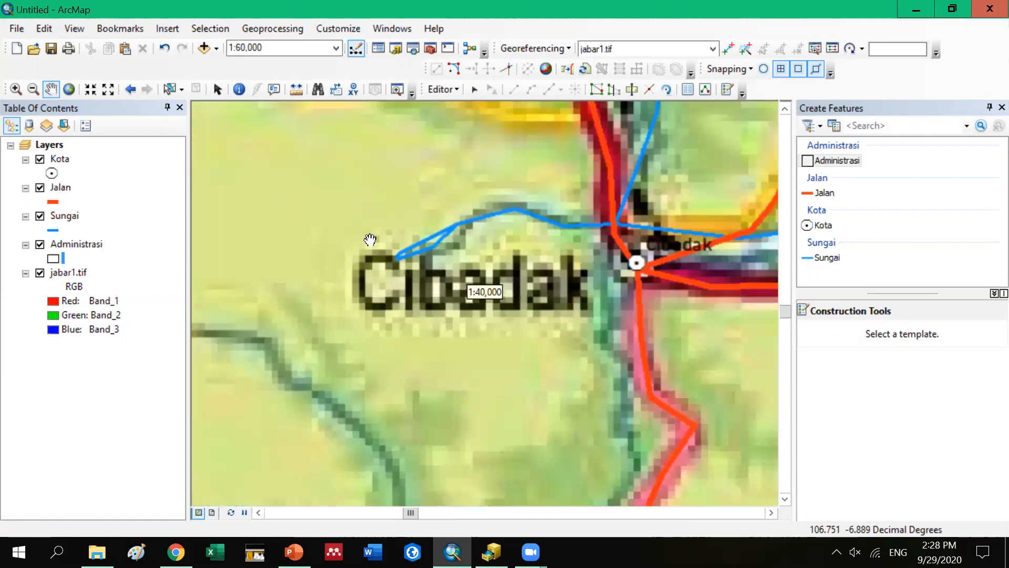
{"action": "scroll", "coordinate": [451, 164], "scroll_direction": "down", "scroll_amount": 1}
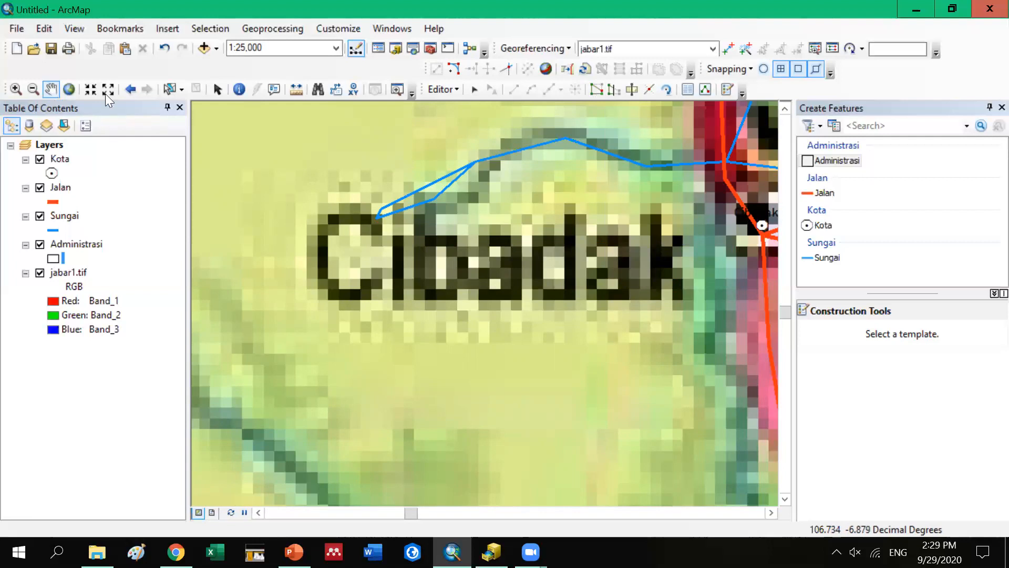
Select the Sungai line that follows the river near Cibadak and trim off the overlapping line with the Trim tool
{"action": "left_click", "coordinate": [168, 90]}
{"action": "left_click", "coordinate": [51, 88]}
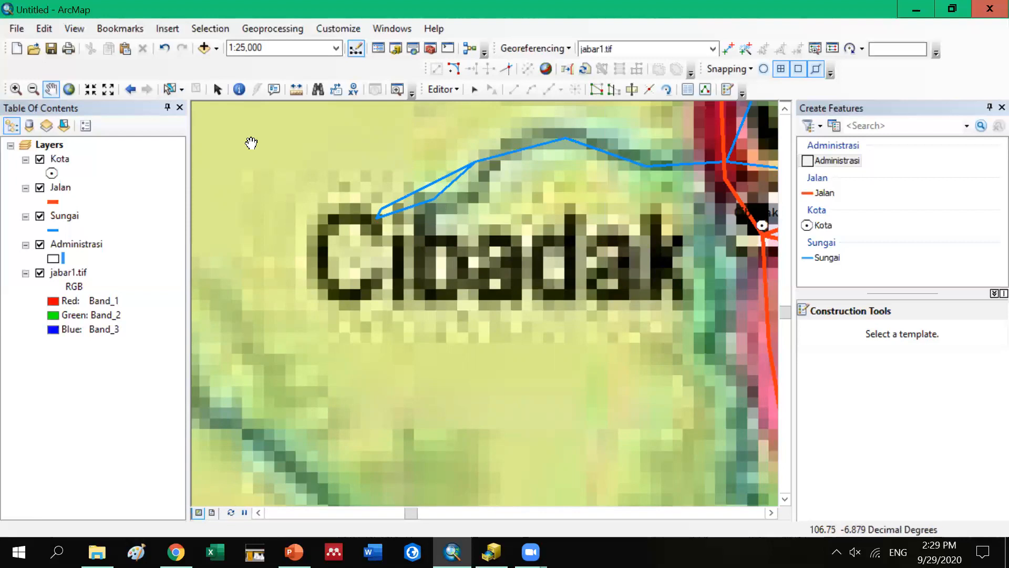
{"action": "left_click", "coordinate": [167, 90]}
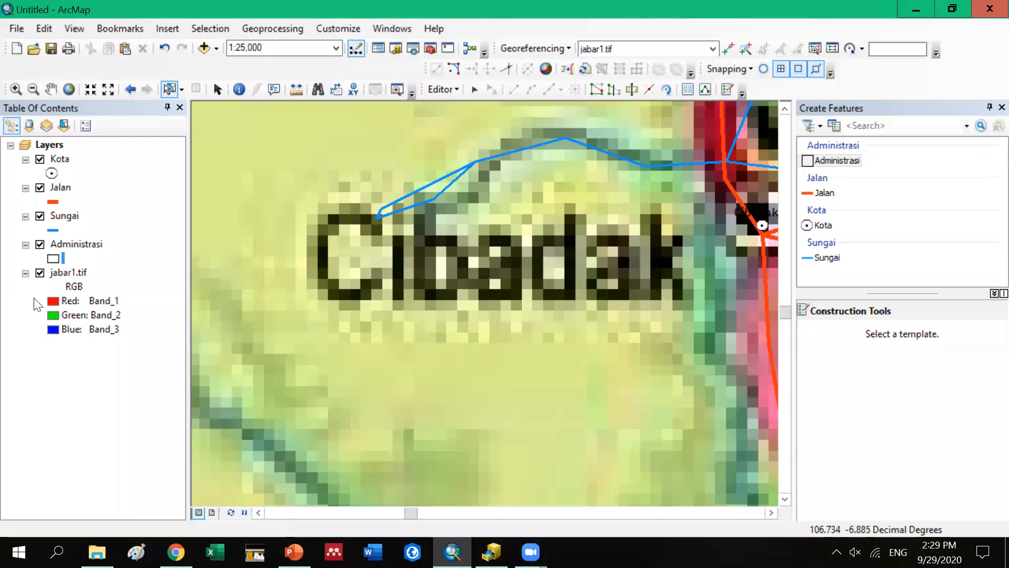
{"action": "scroll", "coordinate": [461, 286], "scroll_direction": "up", "scroll_amount": 4}
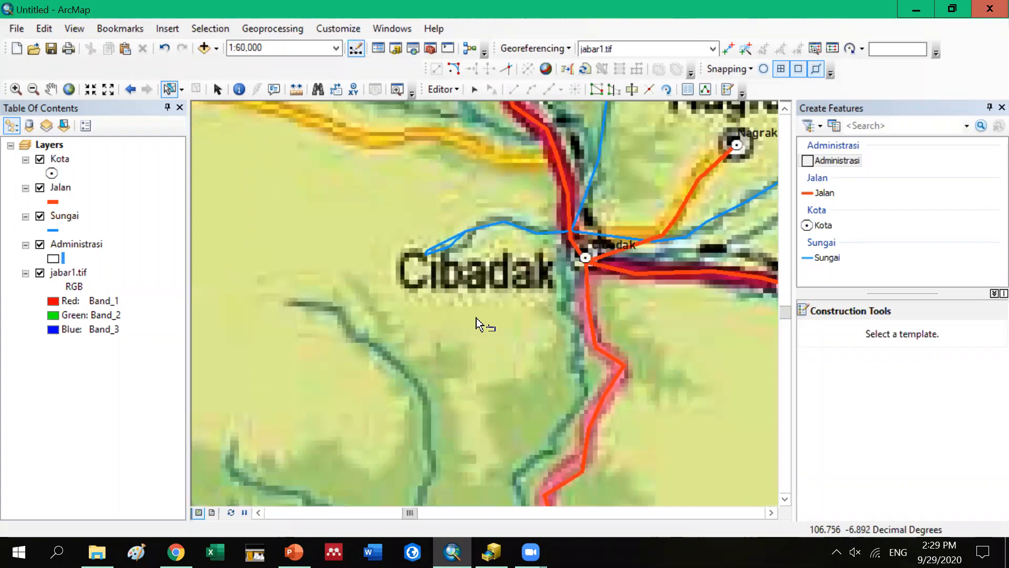
{"action": "scroll", "coordinate": [446, 283], "scroll_direction": "down", "scroll_amount": 2}
{"action": "scroll", "coordinate": [446, 280], "scroll_direction": "down", "scroll_amount": 2}
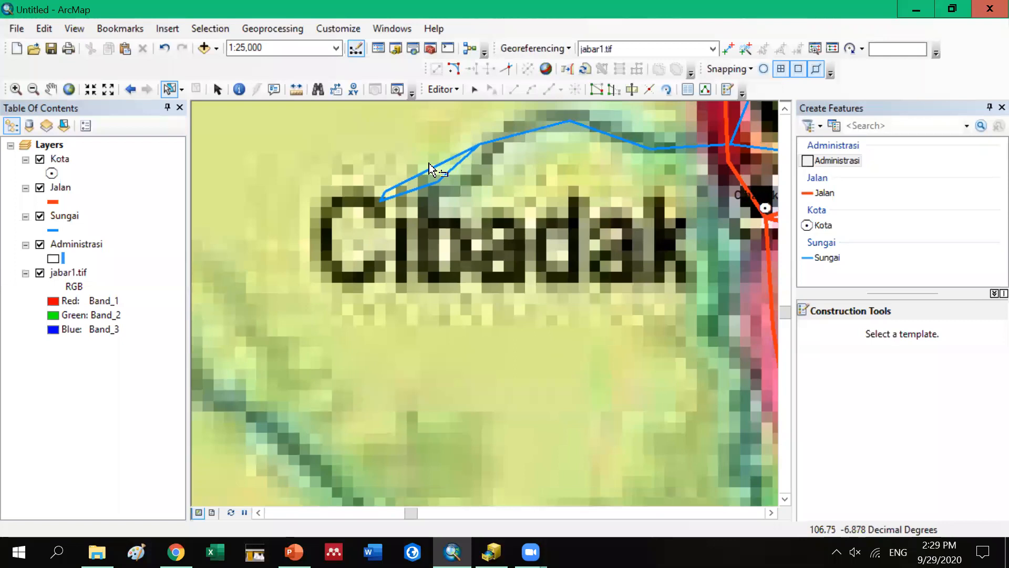
{"action": "scroll", "coordinate": [448, 205], "scroll_direction": "down", "scroll_amount": 1}
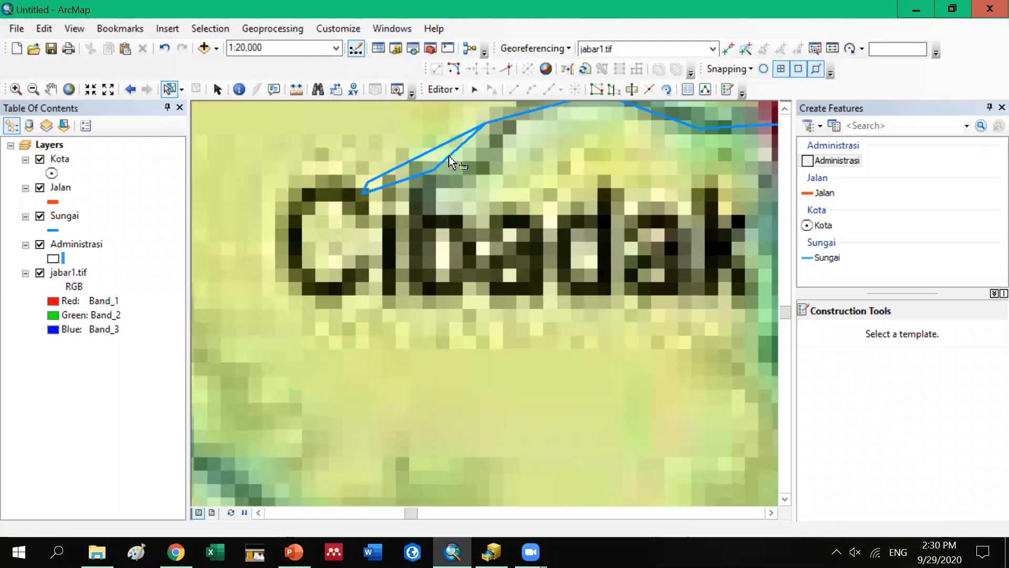
{"action": "left_click", "coordinate": [449, 156]}
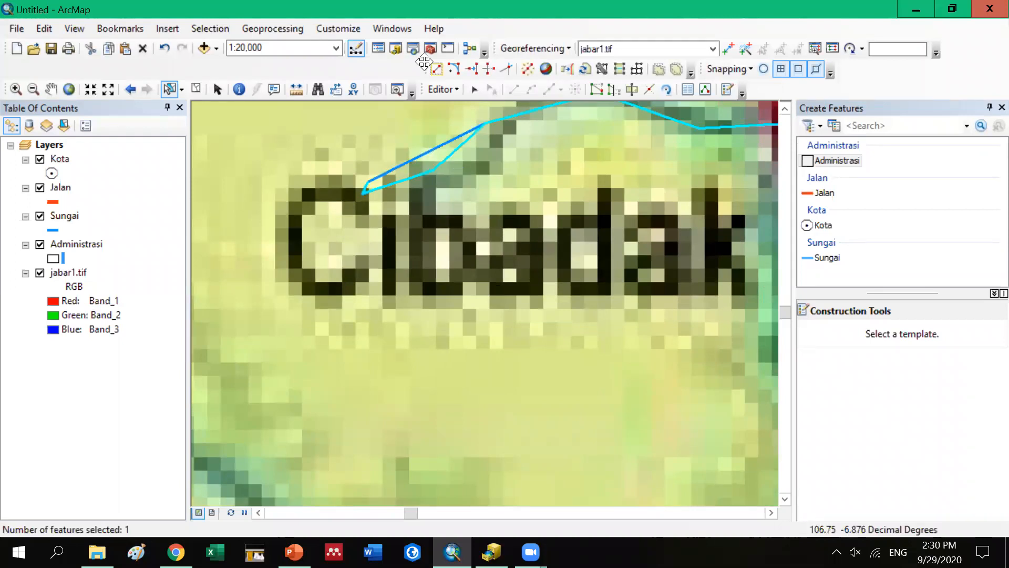
{"action": "left_click", "coordinate": [490, 70]}
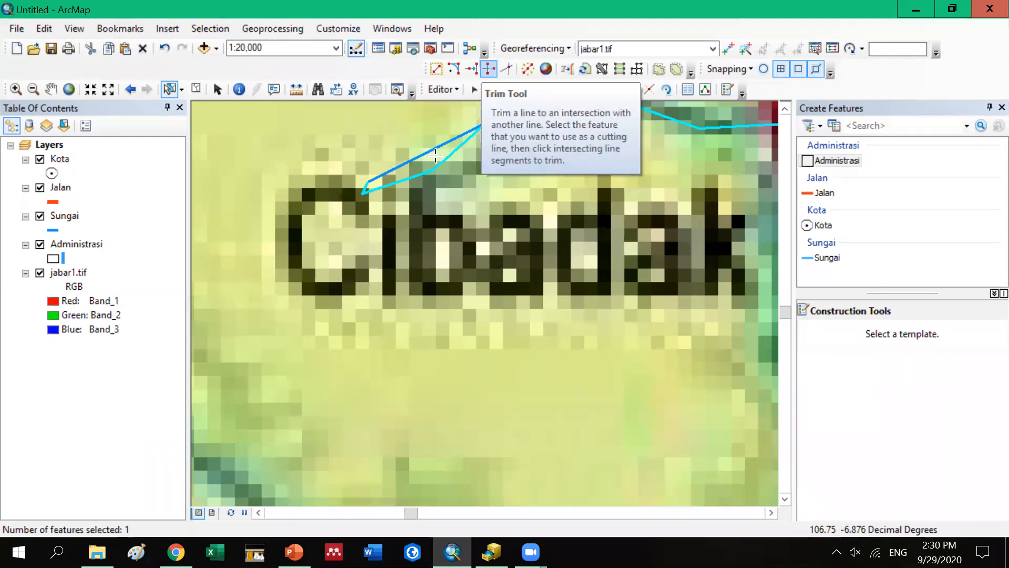
{"action": "left_click", "coordinate": [431, 229]}
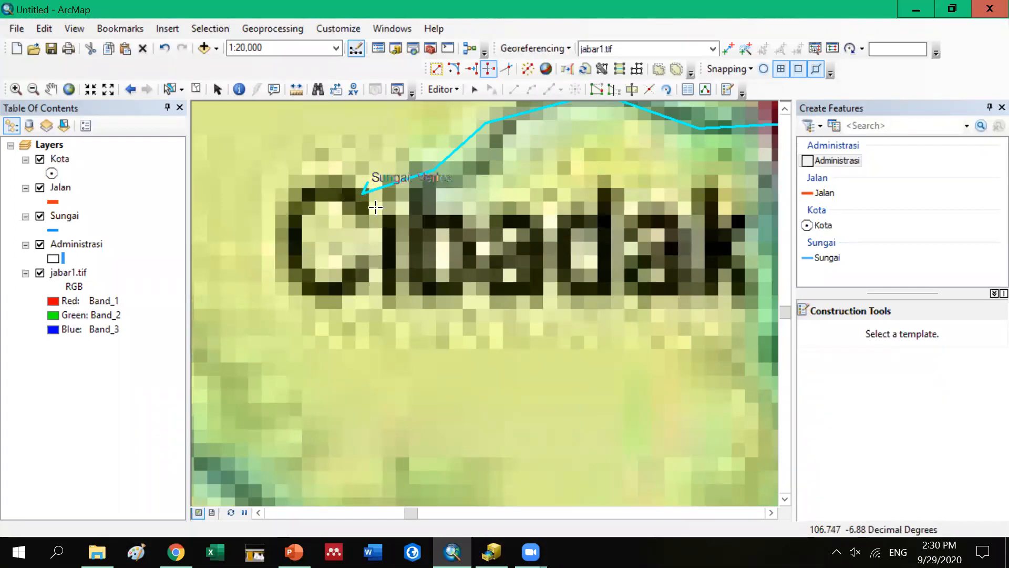
Try to reshape the selected river's hooked end with the Reshape Feature tool, and undo the sketched vertices
{"action": "left_click", "coordinate": [613, 91]}
{"action": "left_click", "coordinate": [358, 191]}
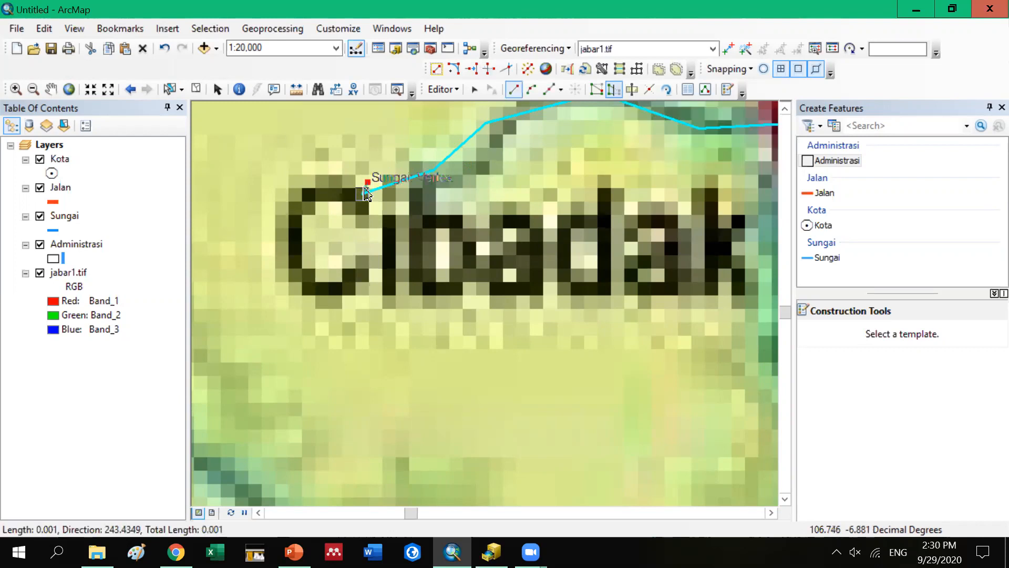
{"action": "double_click", "coordinate": [371, 189]}
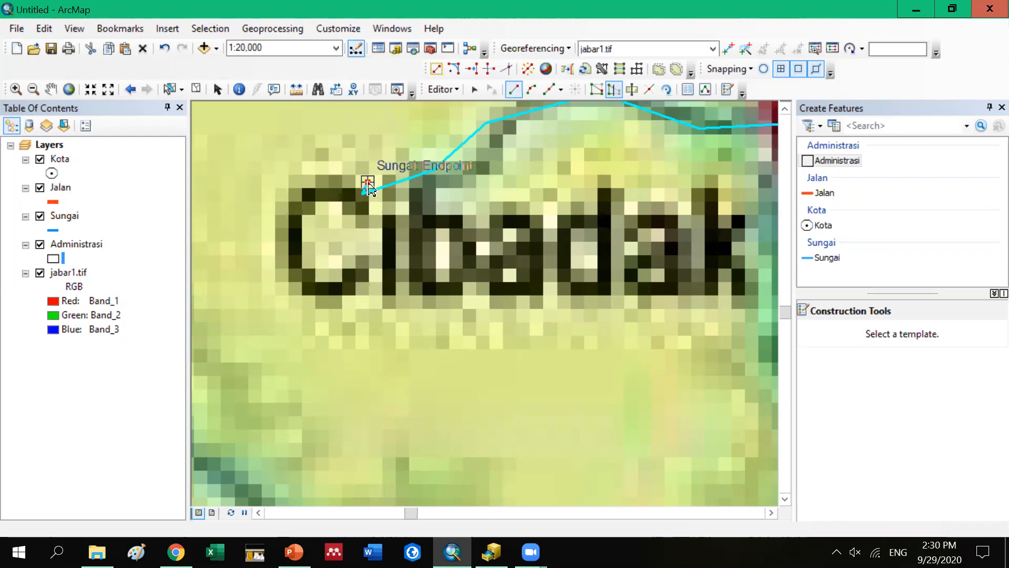
{"action": "left_click", "coordinate": [370, 192]}
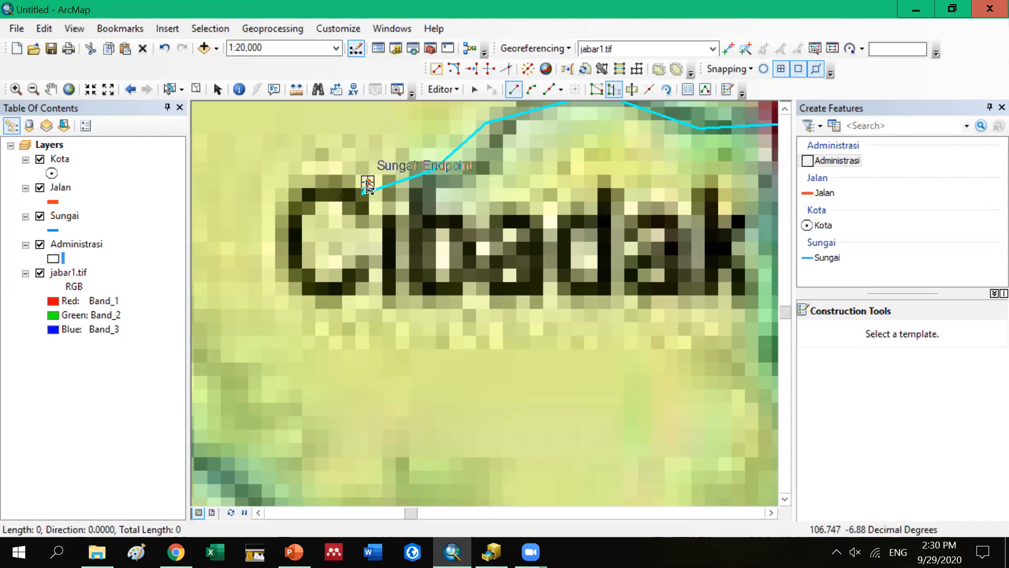
{"action": "left_click", "coordinate": [349, 198]}
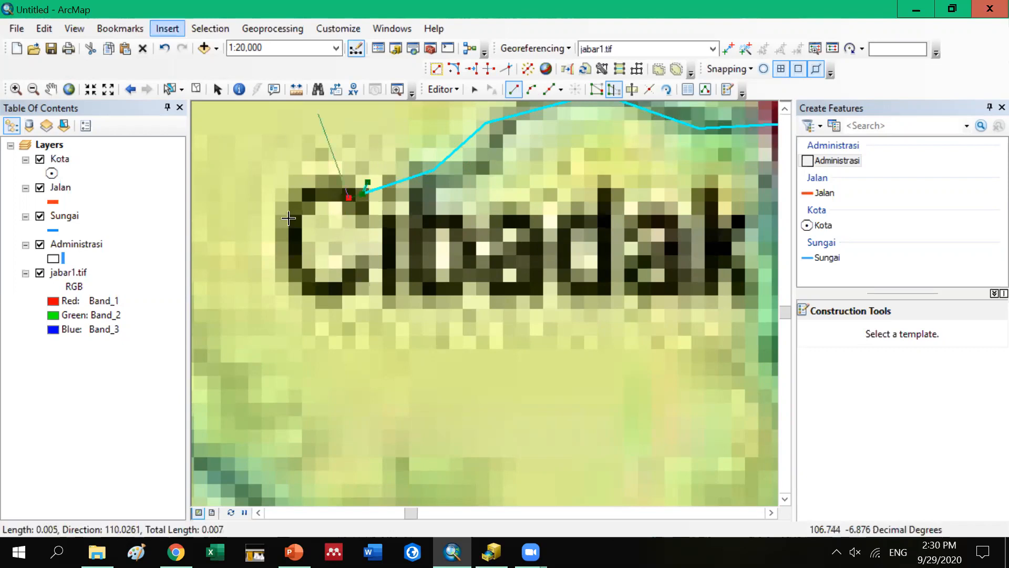
{"action": "left_click", "coordinate": [163, 50]}
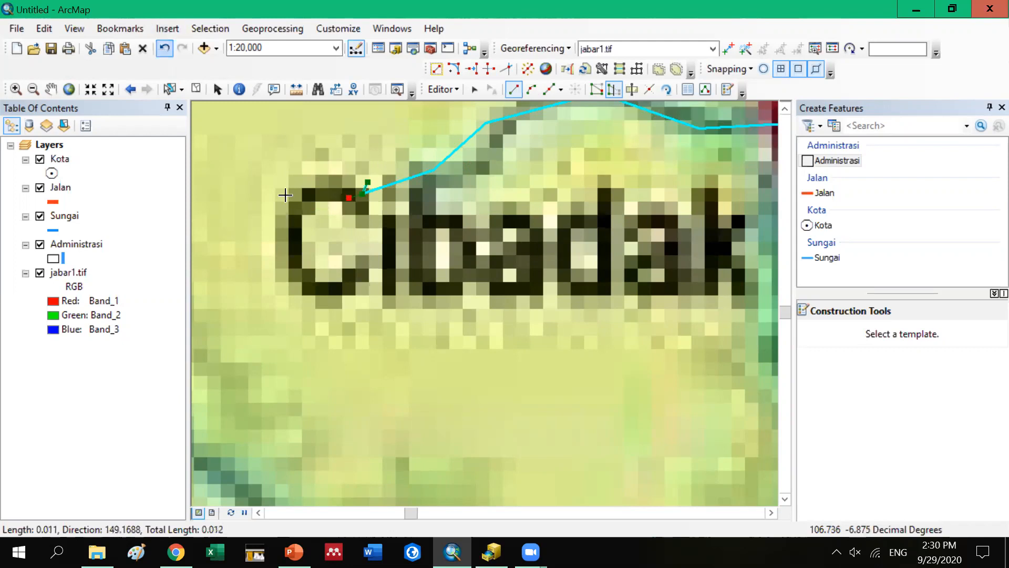
{"action": "left_click", "coordinate": [169, 47]}
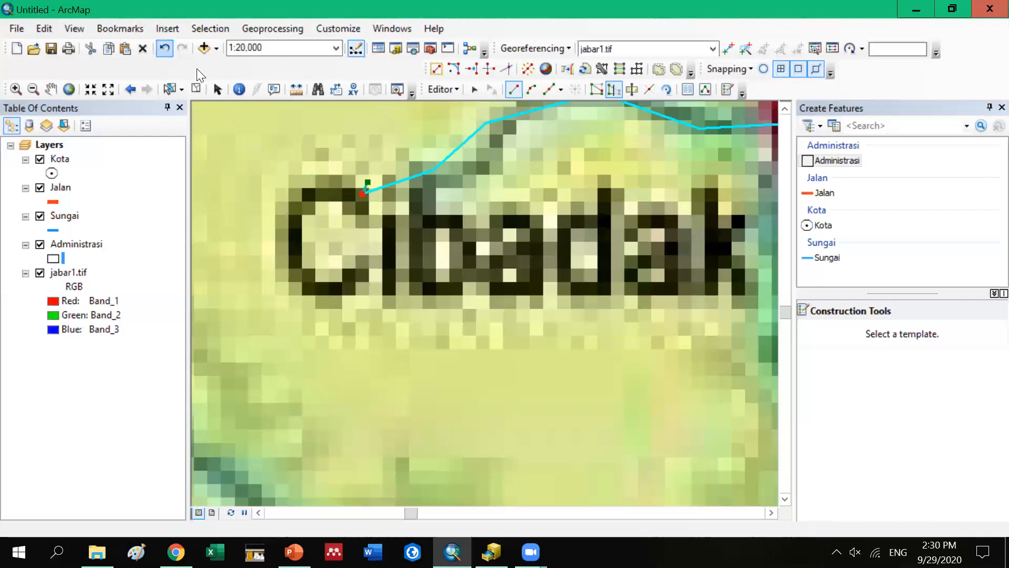
{"action": "key", "text": "ctrl+z"}
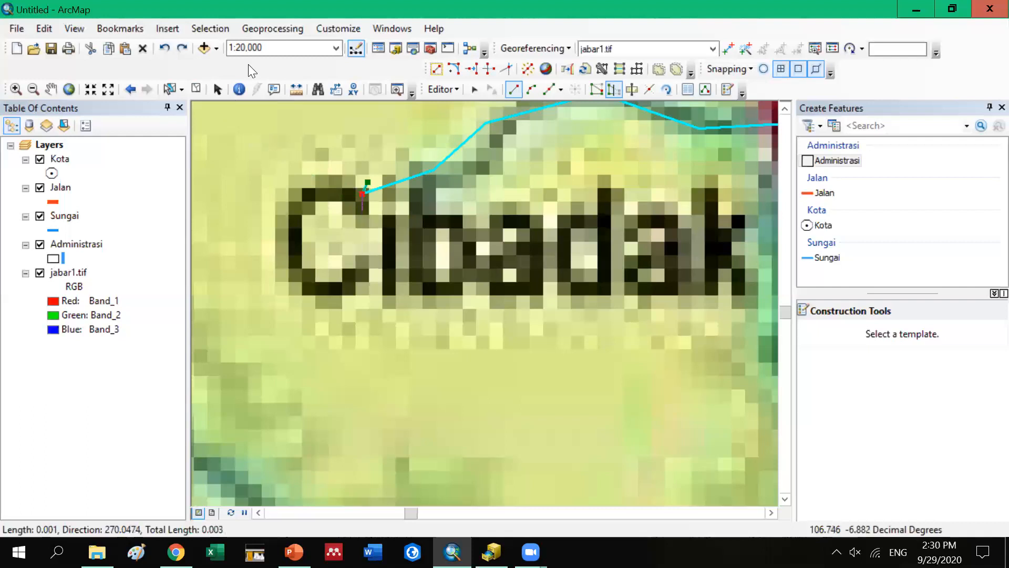
{"action": "left_click", "coordinate": [165, 51]}
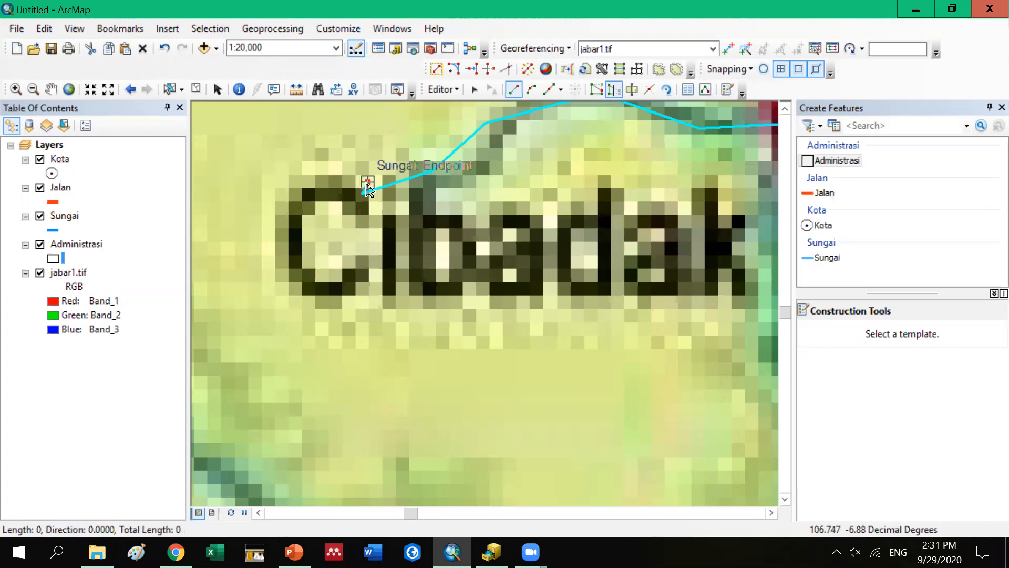
Try reshaping the river's end with a sketch from its endpoint using the Vertex snap option, and undo the reshape
{"action": "right_click", "coordinate": [367, 185]}
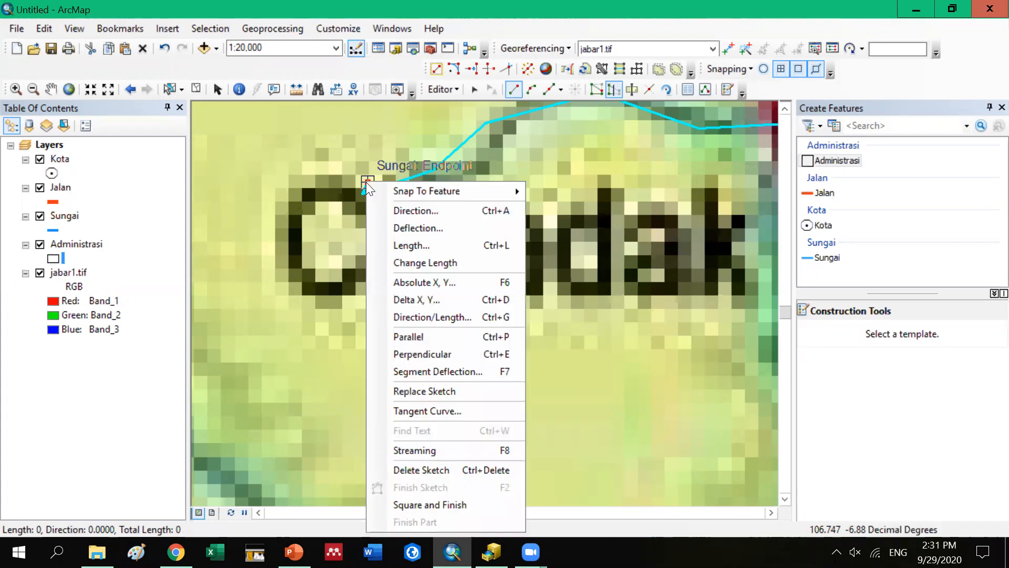
{"action": "mouse_move", "coordinate": [367, 182]}
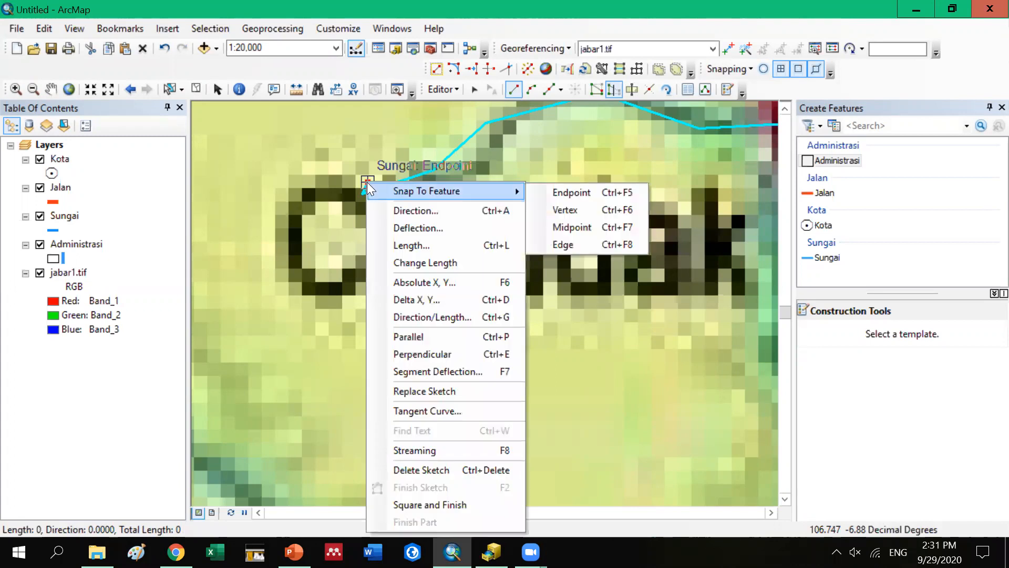
{"action": "left_click", "coordinate": [563, 210]}
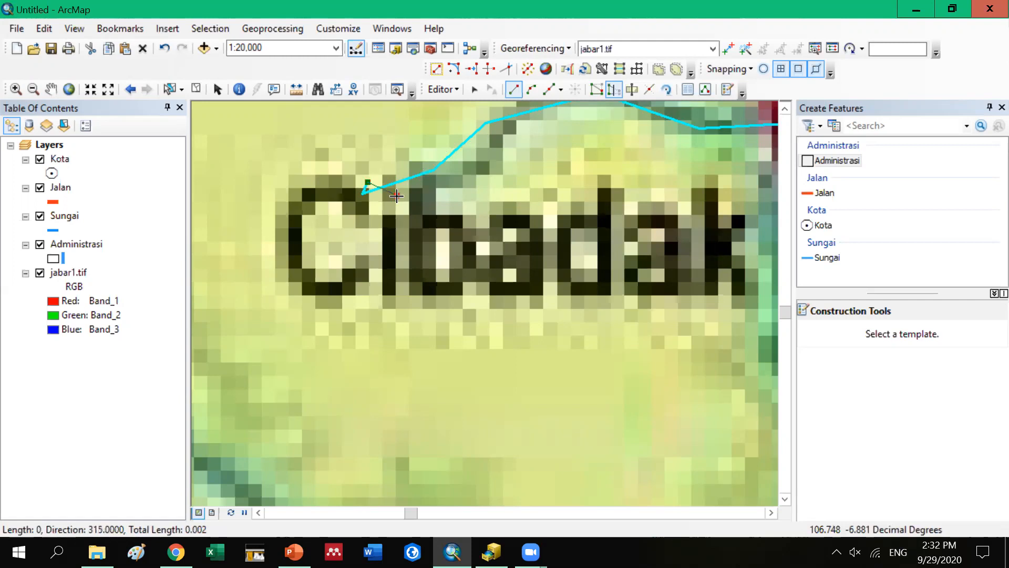
{"action": "double_click", "coordinate": [396, 196]}
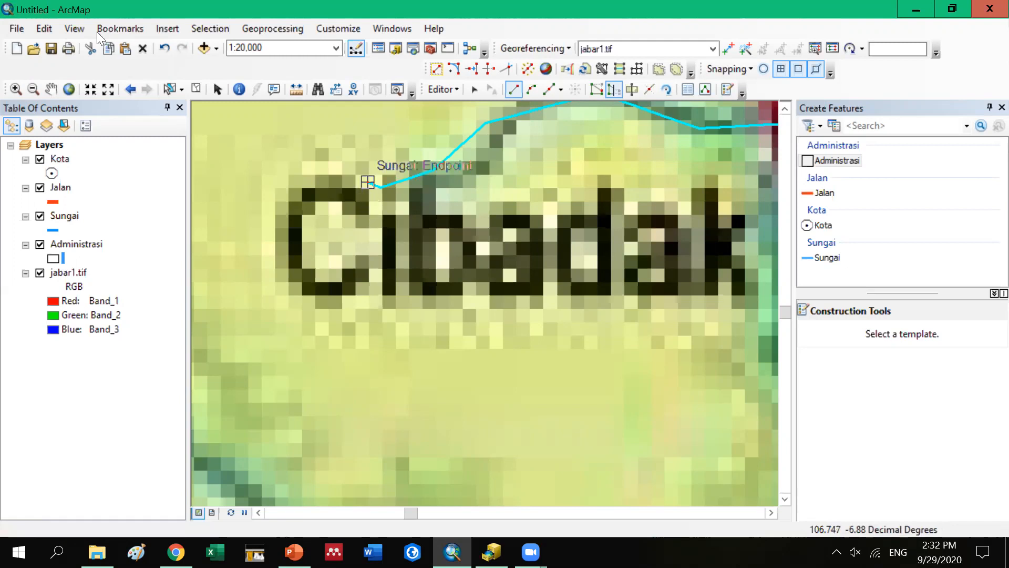
{"action": "left_click", "coordinate": [160, 49]}
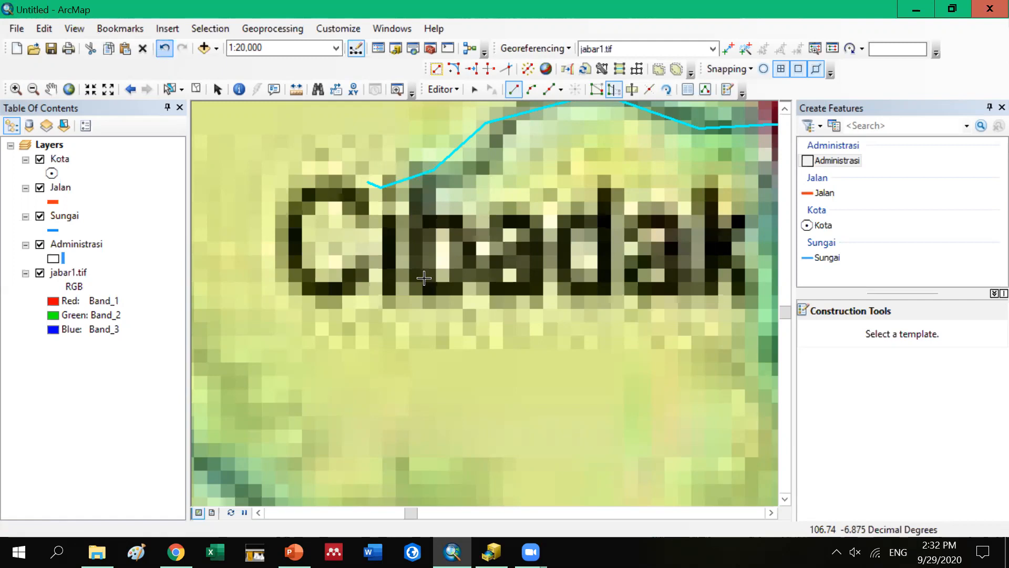
Try to reshape the river's short hook with a sketch running from its endpoint to the neighbouring vertex
{"action": "left_click", "coordinate": [368, 184]}
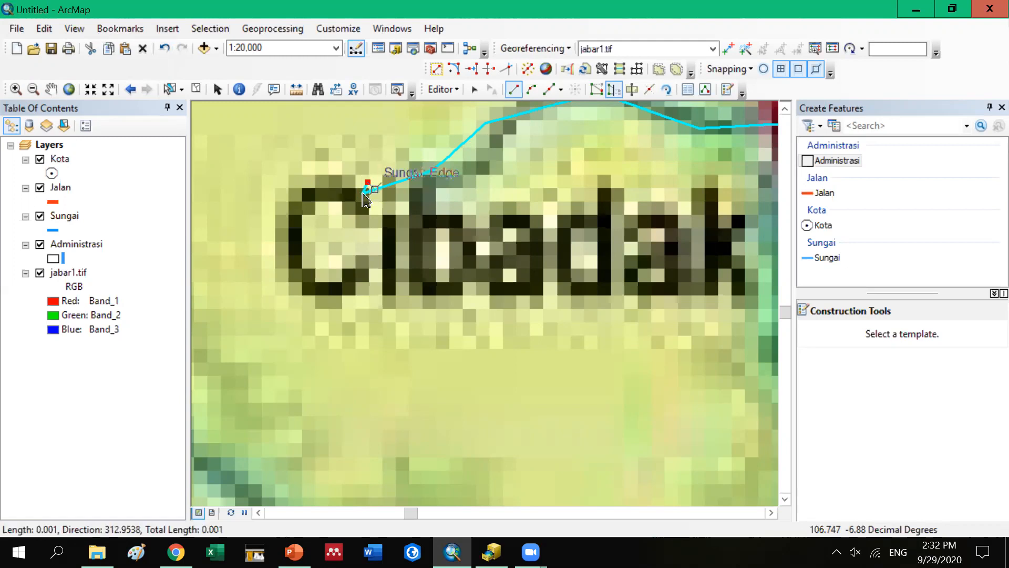
{"action": "double_click", "coordinate": [362, 193]}
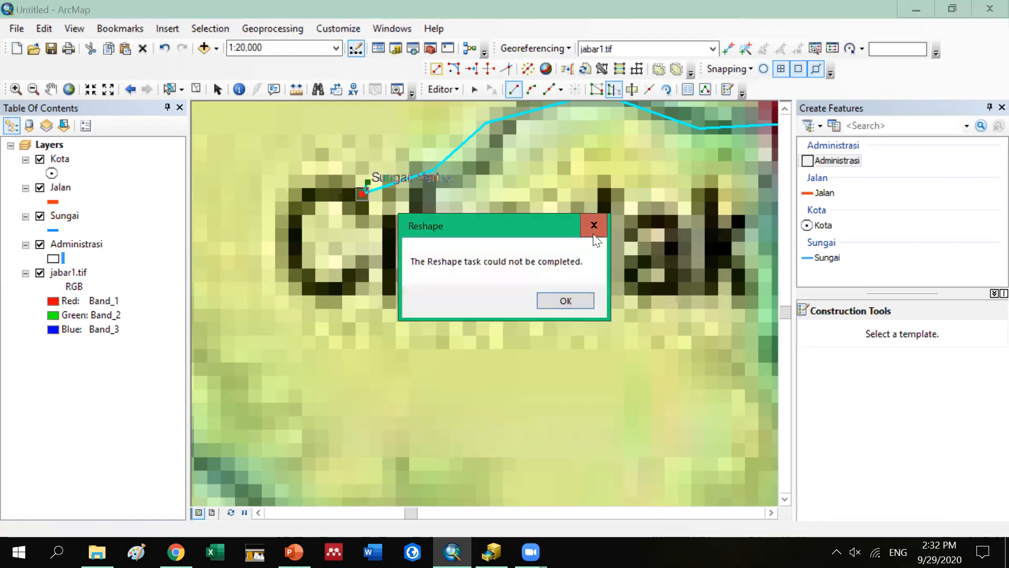
{"action": "key", "text": "Return"}
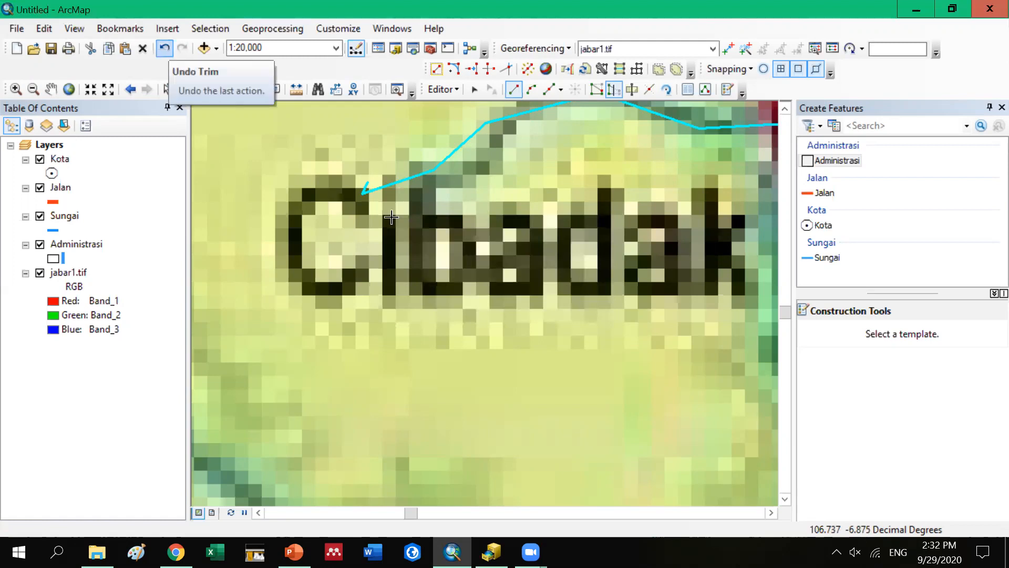
Try once more to reshape the hooked river end above the Cibadak label, snapping the sketch to the line's end vertices
{"action": "left_click", "coordinate": [454, 69]}
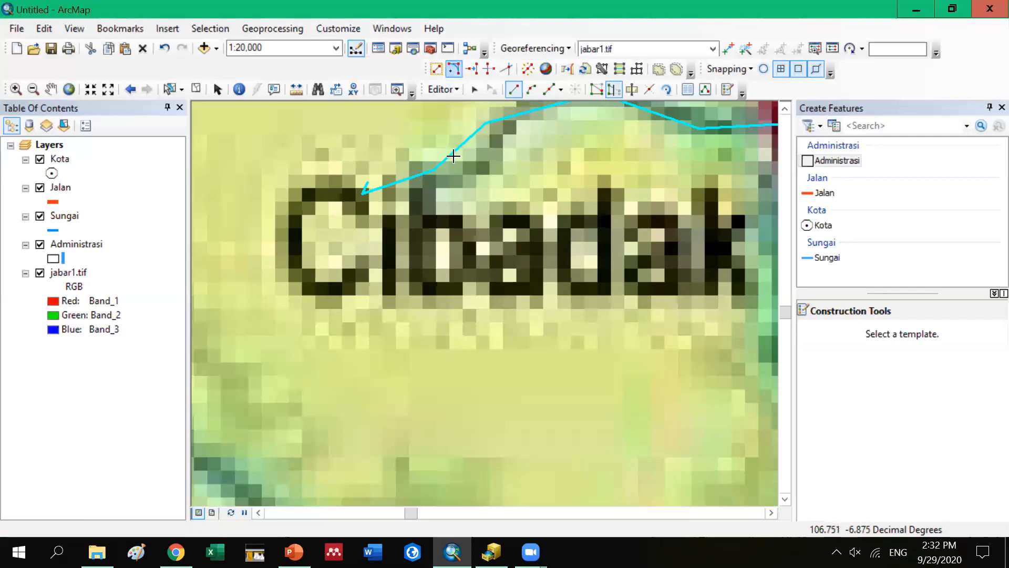
{"action": "left_click", "coordinate": [515, 90]}
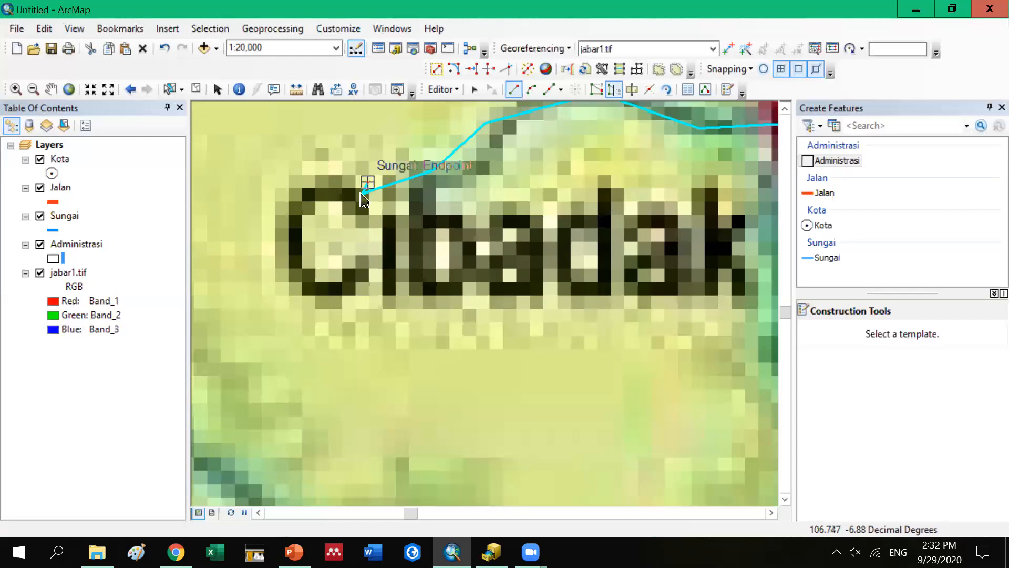
{"action": "left_click", "coordinate": [361, 193]}
{"action": "left_click", "coordinate": [363, 194]}
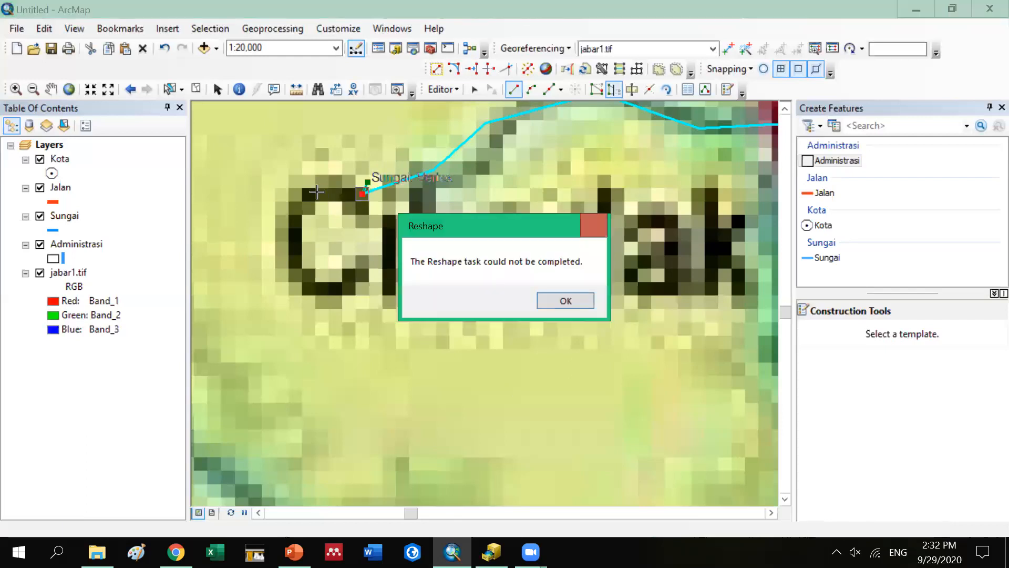
{"action": "key", "text": "Return"}
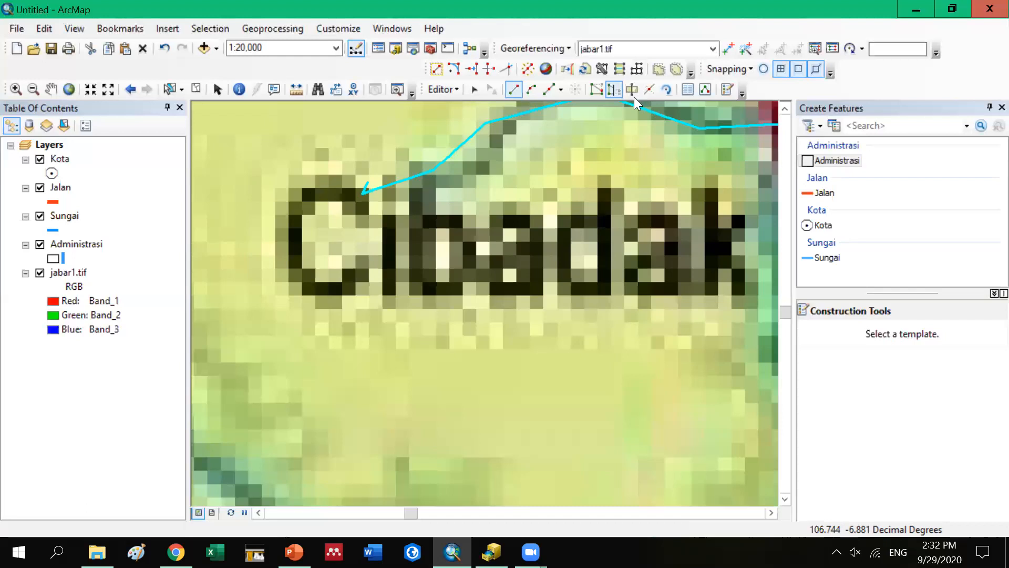
{"action": "left_click", "coordinate": [651, 90]}
{"action": "left_click", "coordinate": [50, 90]}
{"action": "scroll", "coordinate": [423, 363], "scroll_direction": "down", "scroll_amount": 1}
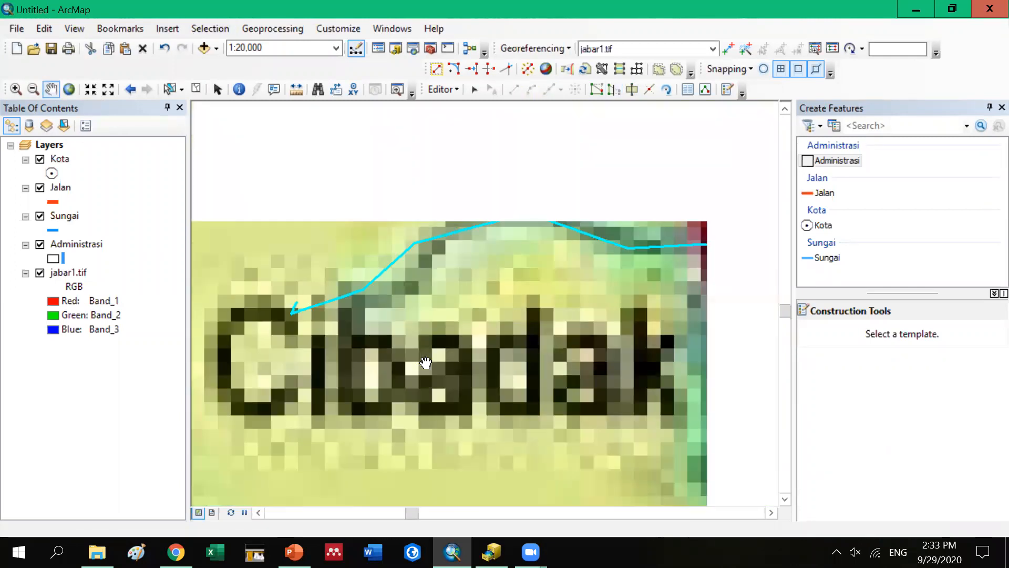
{"action": "scroll", "coordinate": [424, 364], "scroll_direction": "down", "scroll_amount": 1}
{"action": "scroll", "coordinate": [424, 365], "scroll_direction": "up", "scroll_amount": 2}
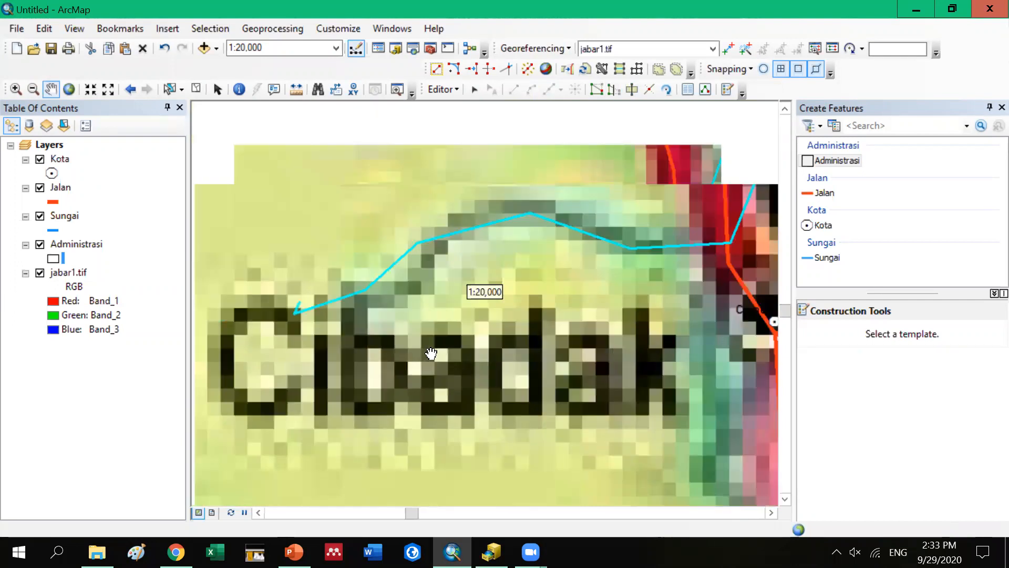
{"action": "scroll", "coordinate": [431, 353], "scroll_direction": "down", "scroll_amount": 1}
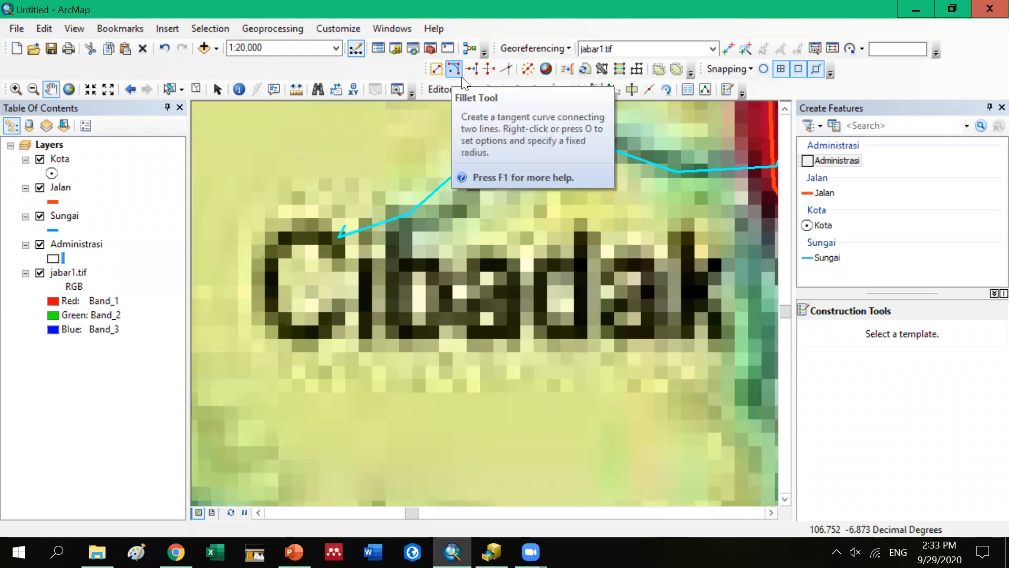
{"action": "left_click", "coordinate": [489, 74]}
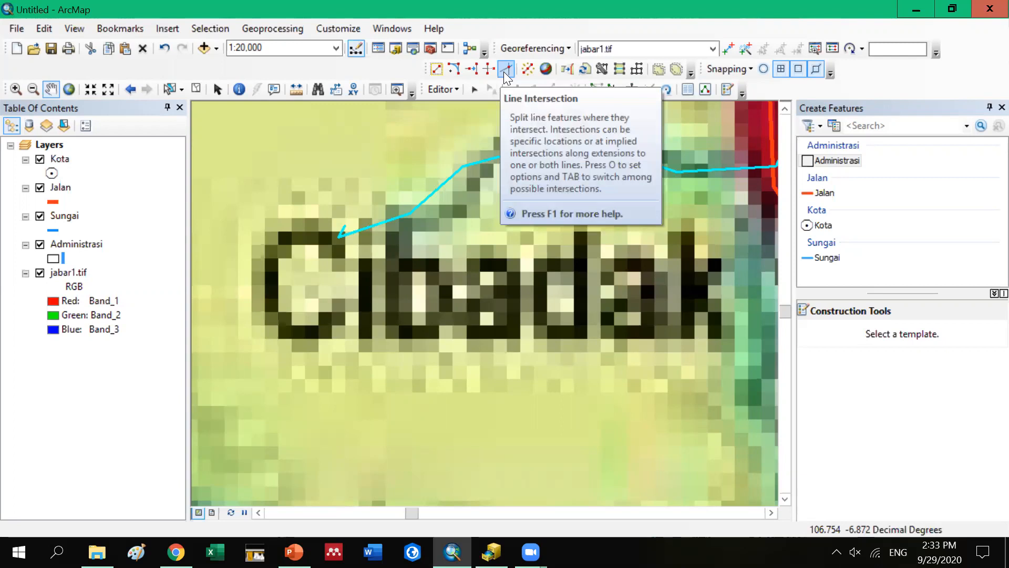
{"action": "left_click", "coordinate": [505, 71]}
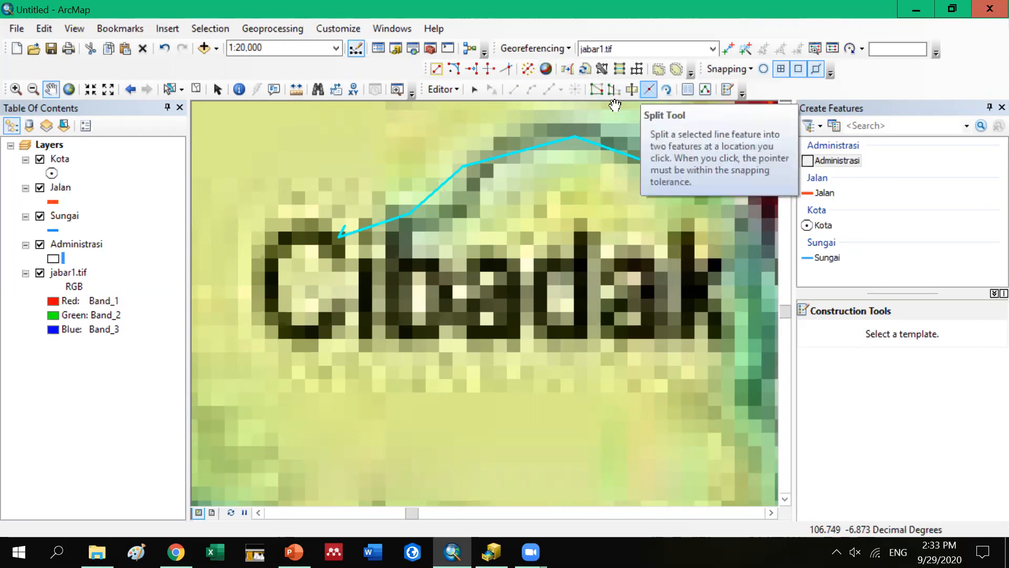
Edit the vertices of the river near Cibadak, moving its hooked end vertex outward to straighten the line, and finish the sketch
{"action": "left_click", "coordinate": [168, 91]}
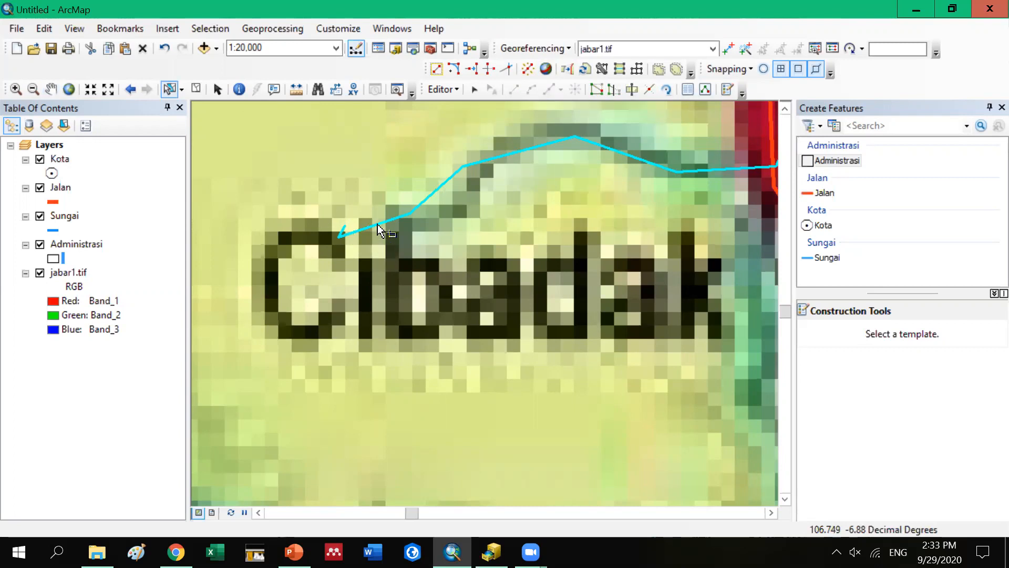
{"action": "left_click", "coordinate": [342, 229]}
{"action": "left_click", "coordinate": [343, 227]}
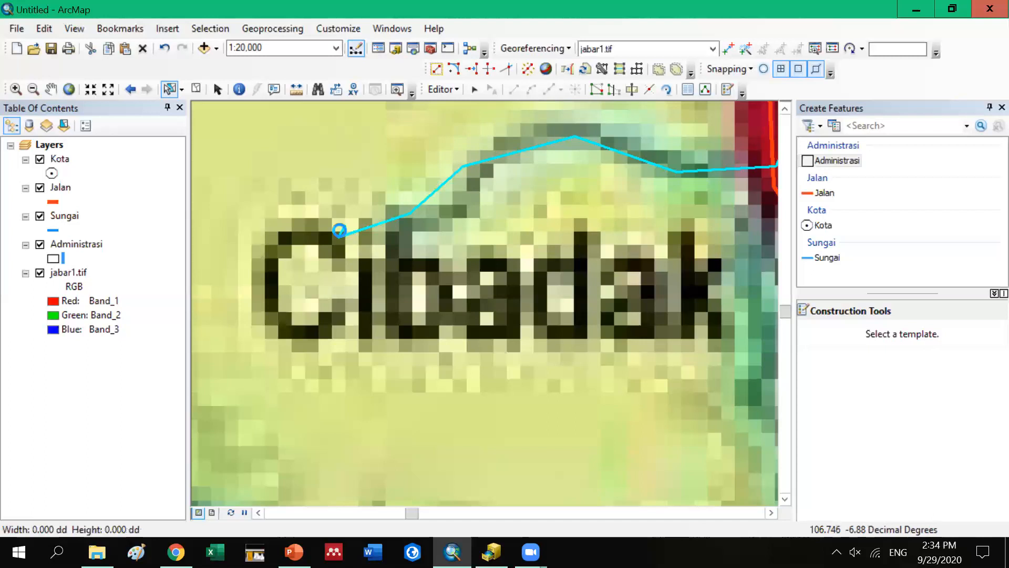
{"action": "left_click", "coordinate": [600, 90]}
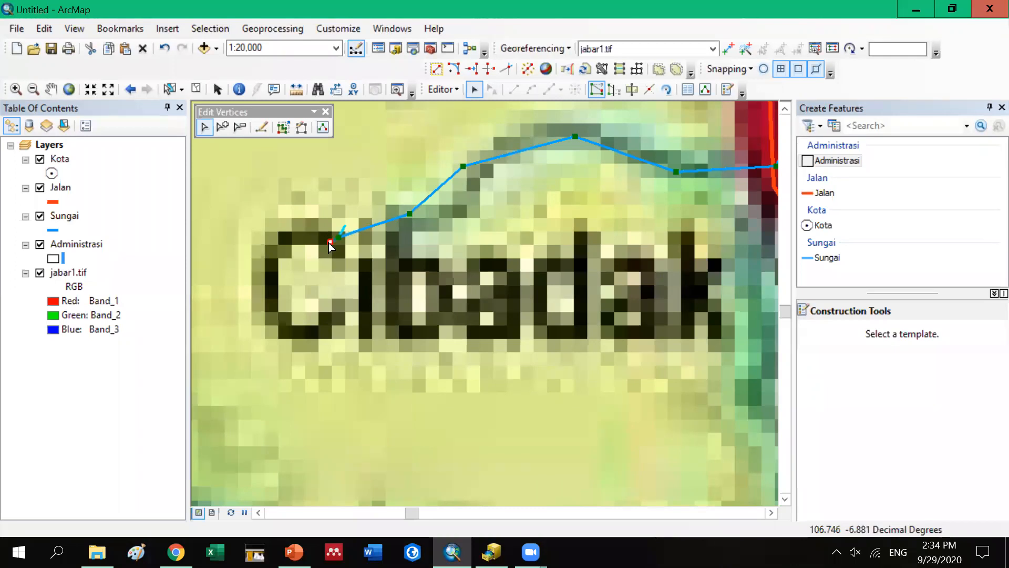
{"action": "left_click", "coordinate": [241, 131]}
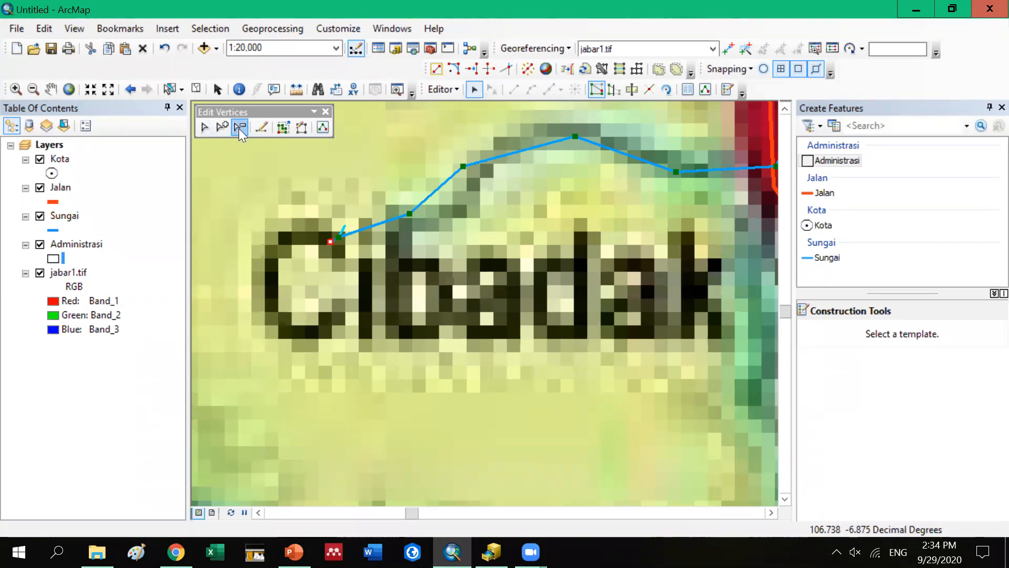
{"action": "right_click", "coordinate": [332, 241]}
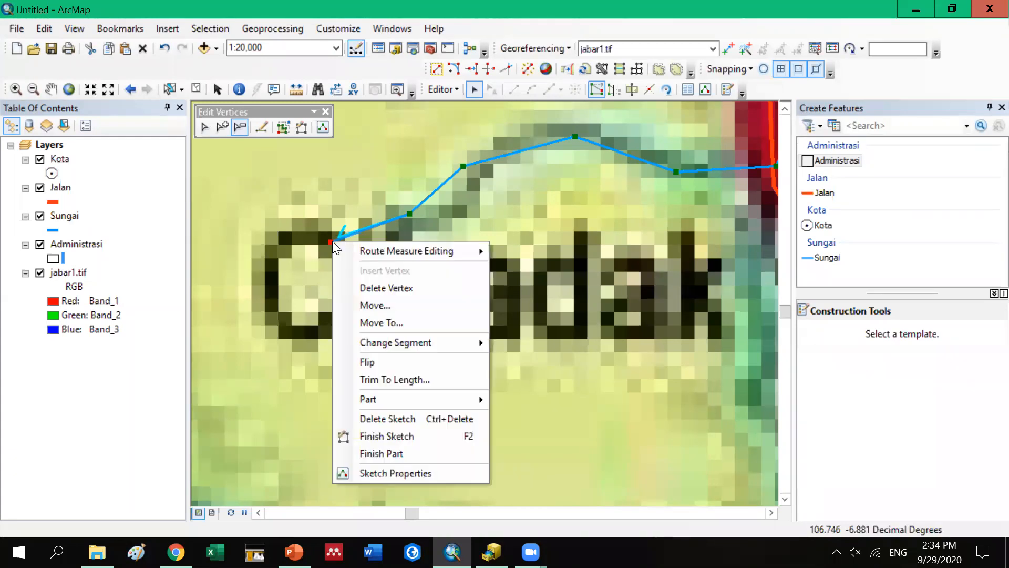
{"action": "left_click", "coordinate": [390, 435]}
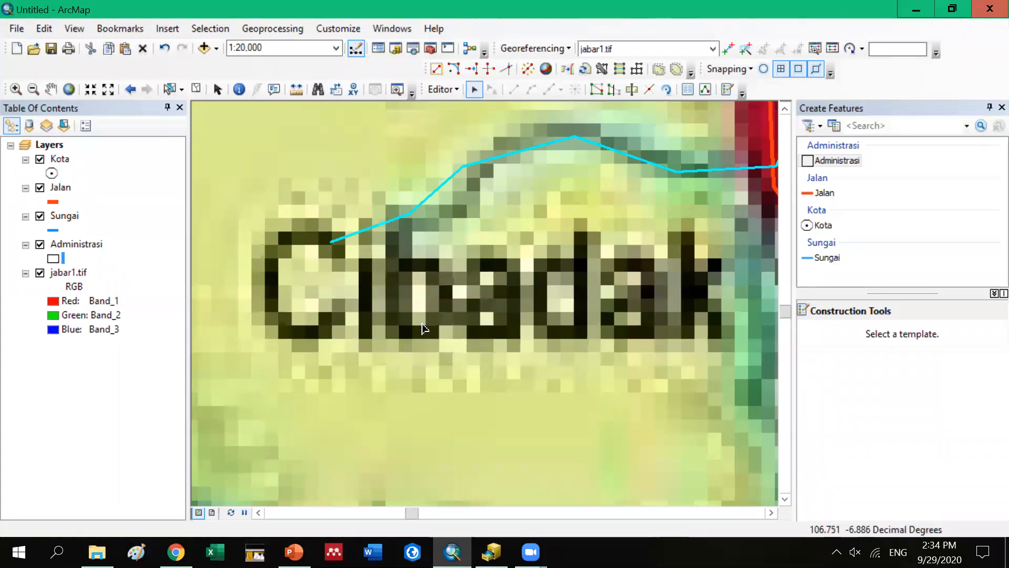
{"action": "left_click", "coordinate": [614, 89]}
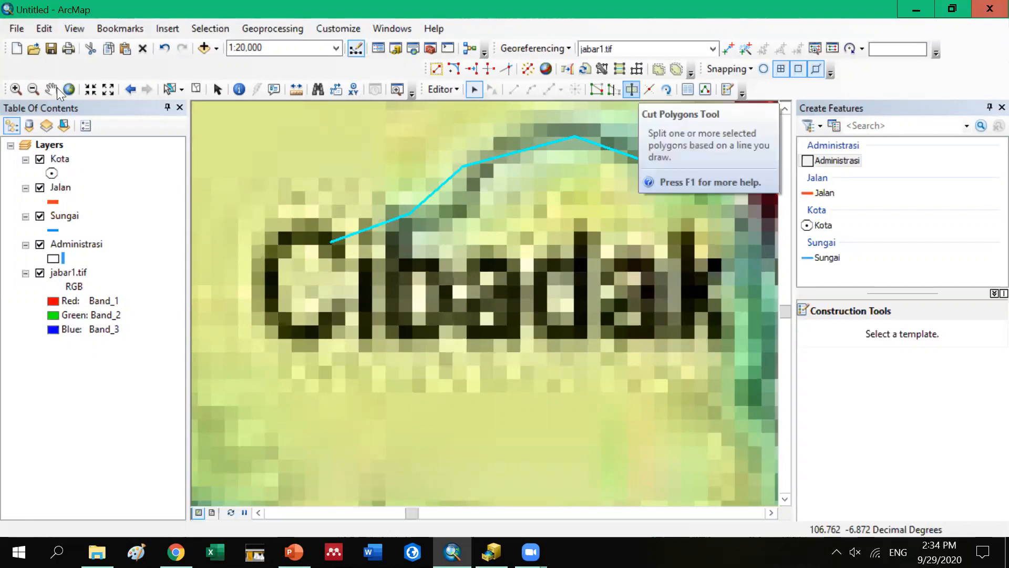
{"action": "left_click_drag", "start_coordinate": [581, 292], "coordinate": [520, 322]}
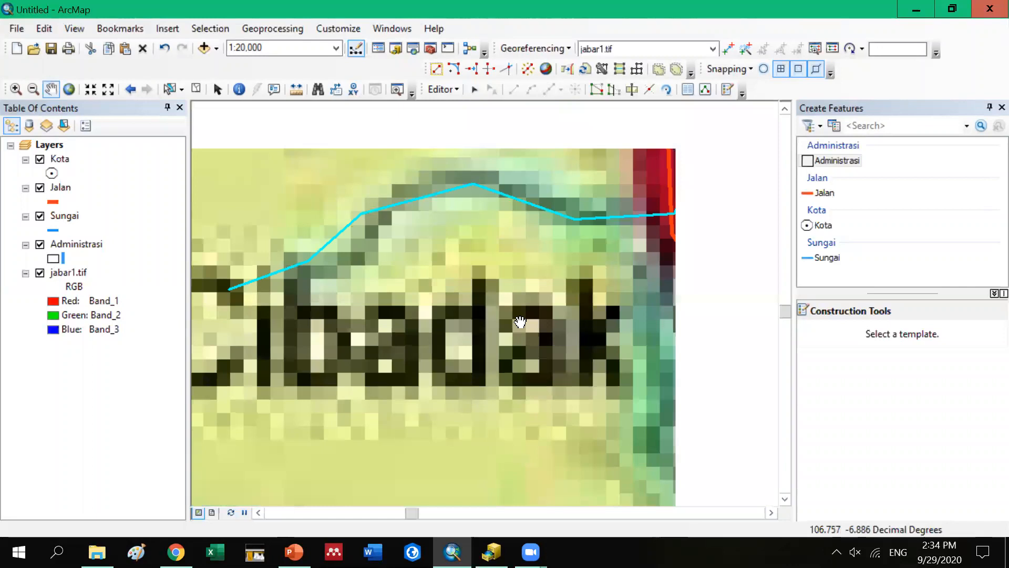
{"action": "scroll", "coordinate": [520, 322], "scroll_direction": "up", "scroll_amount": 3}
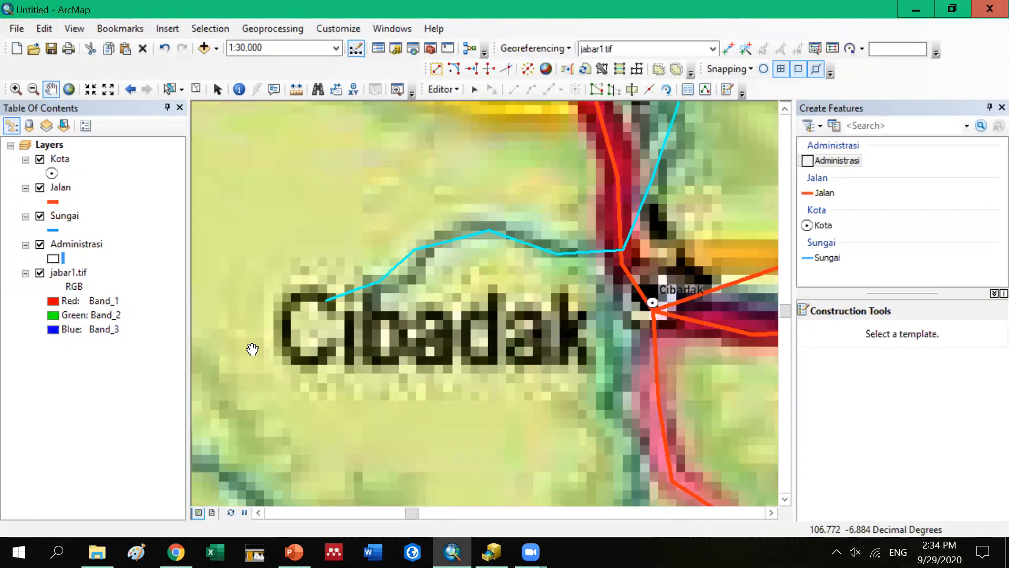
{"action": "left_click_drag", "start_coordinate": [328, 304], "coordinate": [223, 362]}
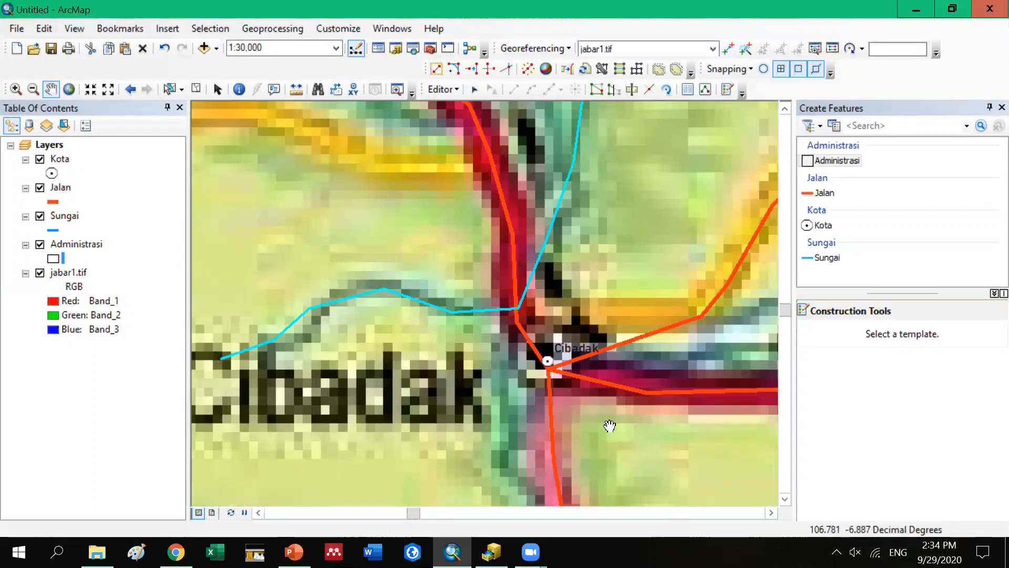
{"action": "scroll", "coordinate": [573, 390], "scroll_direction": "up", "scroll_amount": 2}
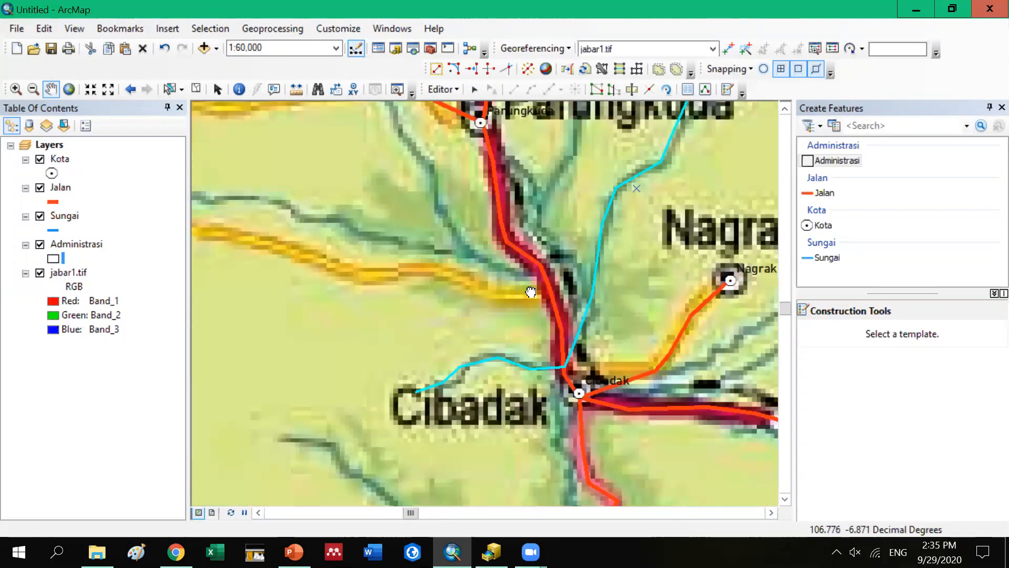
{"action": "left_click_drag", "start_coordinate": [556, 387], "coordinate": [464, 345]}
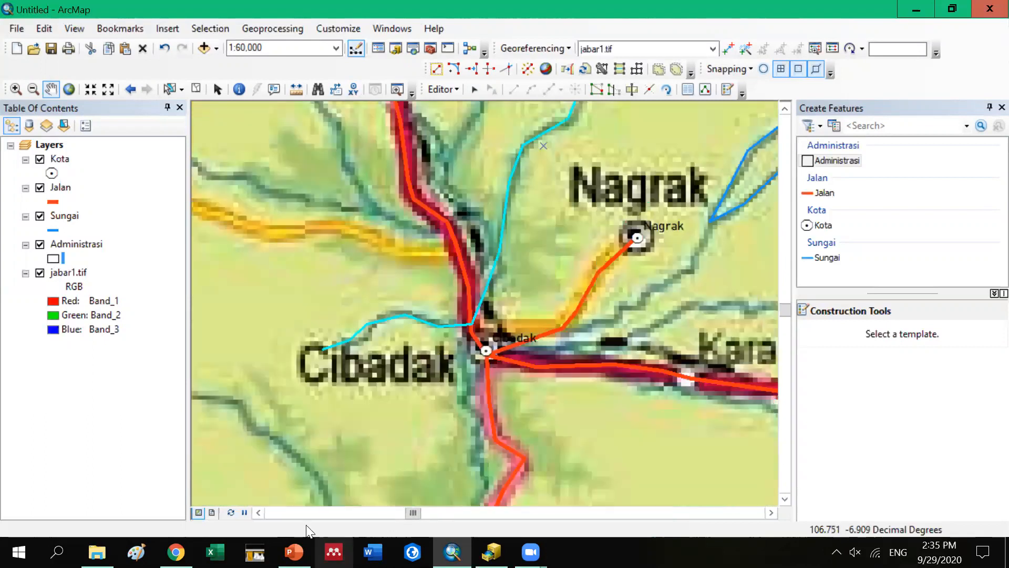
Switch to the PowerPoint presentation and show the "Kesalahan Kesalahan" slide on undershoot and overshoot
{"action": "key", "text": "alt+Tab"}
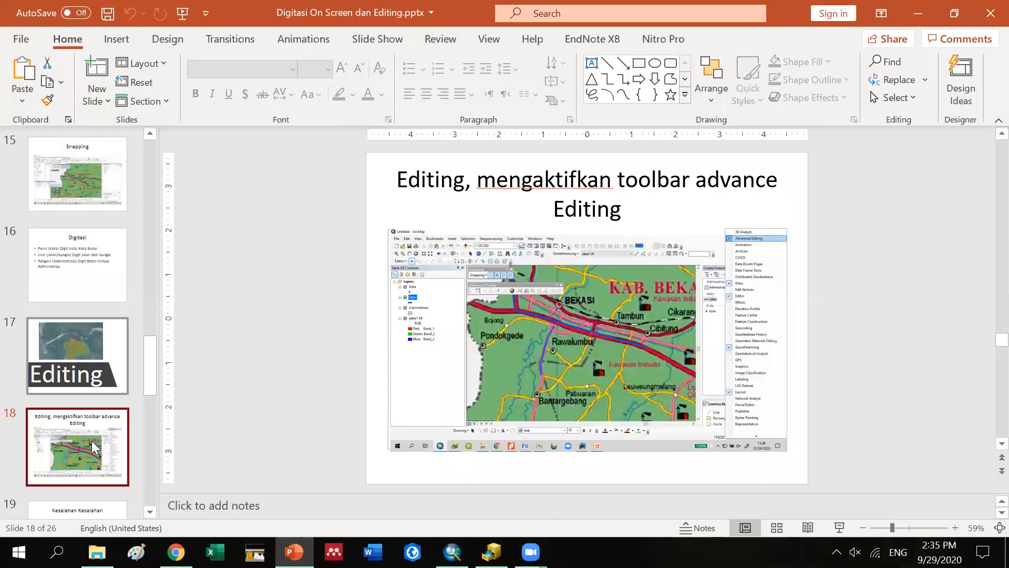
{"action": "key", "text": "Down"}
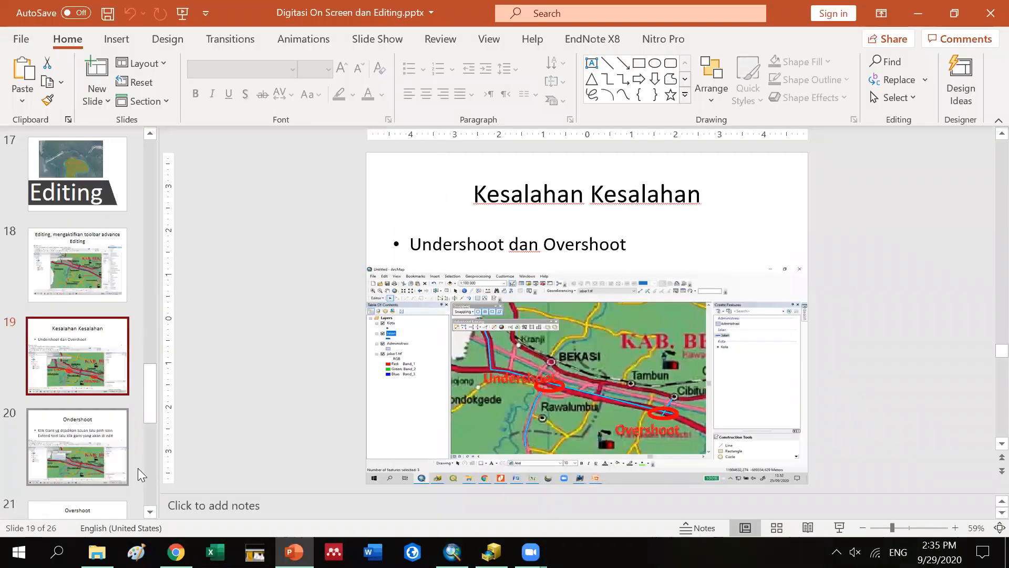
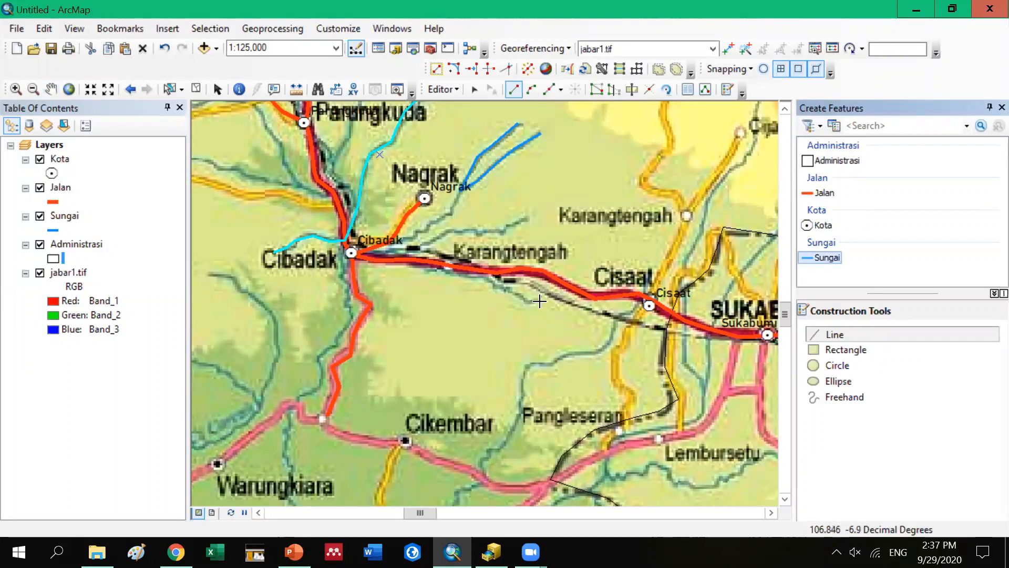
Digitize a short Sungai line along the stream south of Karangtengah, ending it short of the main road
{"action": "left_click", "coordinate": [540, 300]}
{"action": "left_click", "coordinate": [526, 304]}
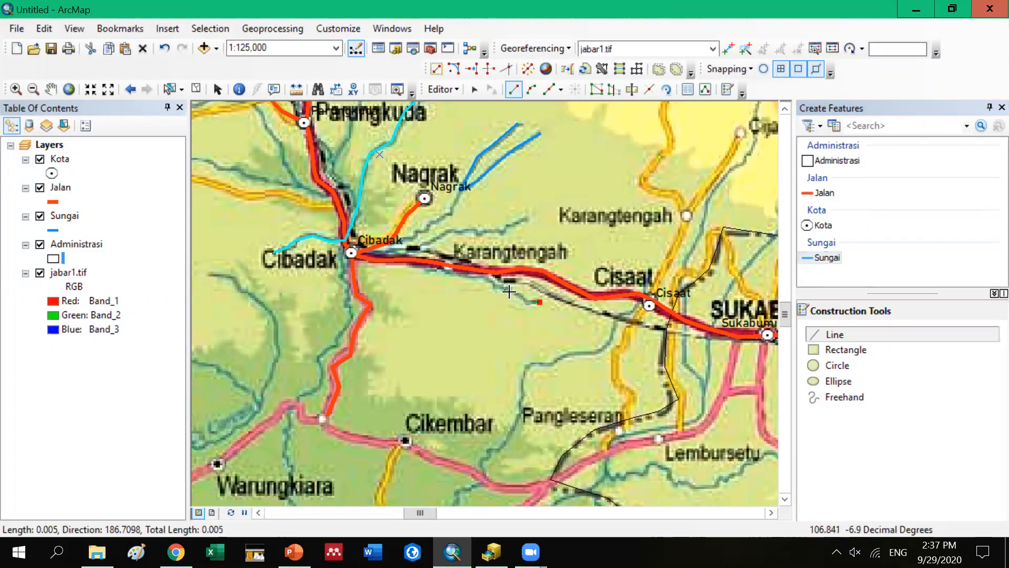
{"action": "left_click", "coordinate": [509, 293]}
{"action": "left_click", "coordinate": [485, 272]}
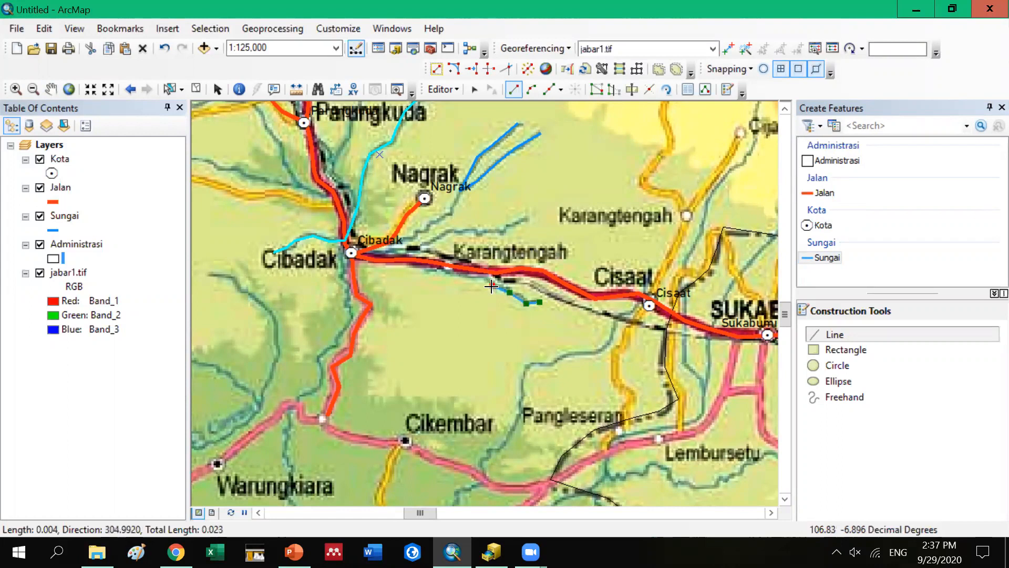
{"action": "double_click", "coordinate": [492, 286]}
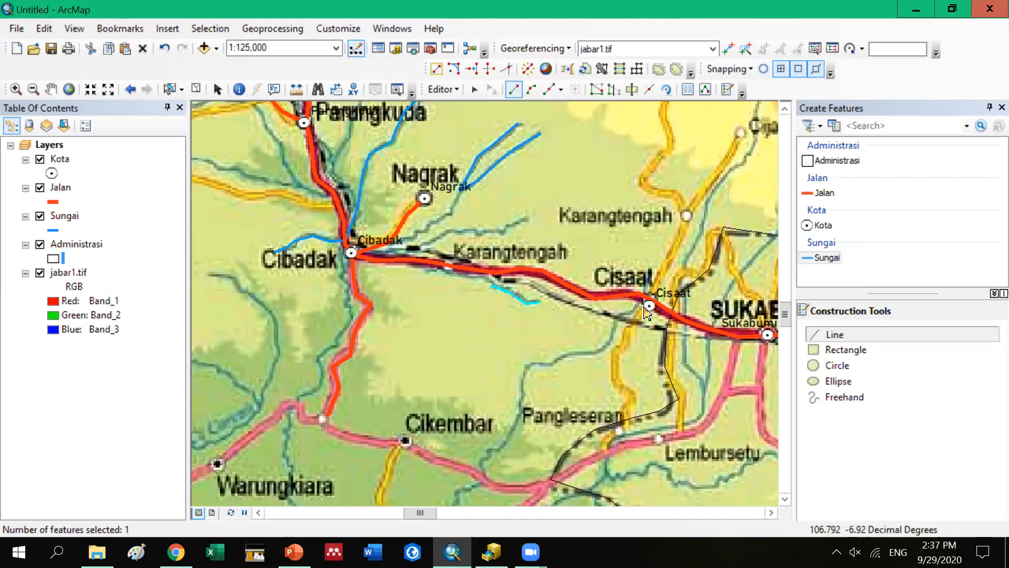
Digitize a second Sungai line along the stream southwest of Cisaat, running it past the main road as an overshoot
{"action": "left_click", "coordinate": [593, 354]}
{"action": "left_click", "coordinate": [613, 337]}
{"action": "left_click", "coordinate": [615, 321]}
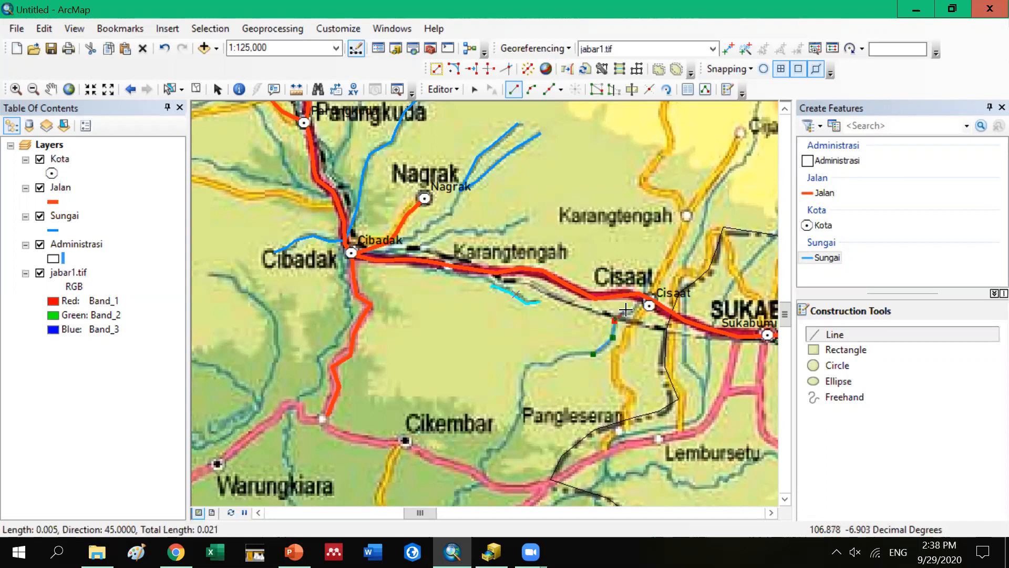
{"action": "left_click", "coordinate": [657, 283]}
{"action": "key", "text": "F2"}
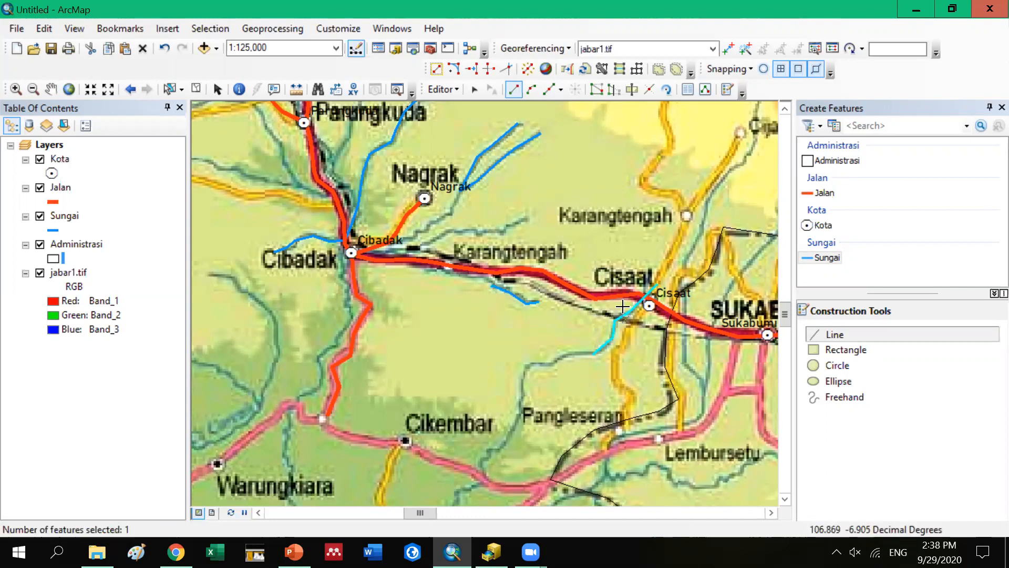
Hide the jabar1.tif, Administrasi and Kota layers, leaving only Jalan and Sungai displayed around the two new river lines
{"action": "left_click", "coordinate": [52, 89]}
{"action": "scroll", "coordinate": [425, 277], "scroll_direction": "up", "scroll_amount": 4}
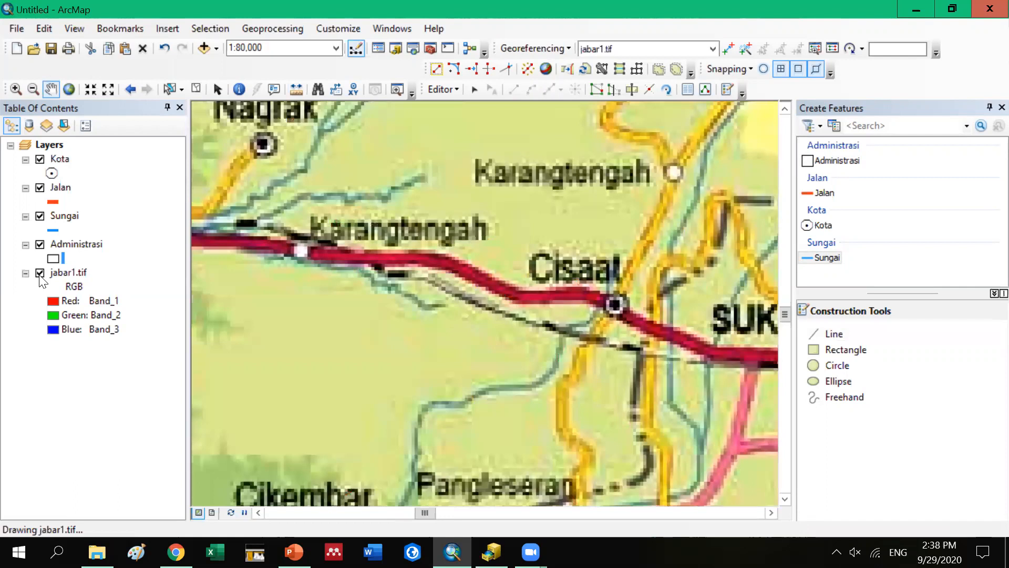
{"action": "left_click", "coordinate": [39, 272]}
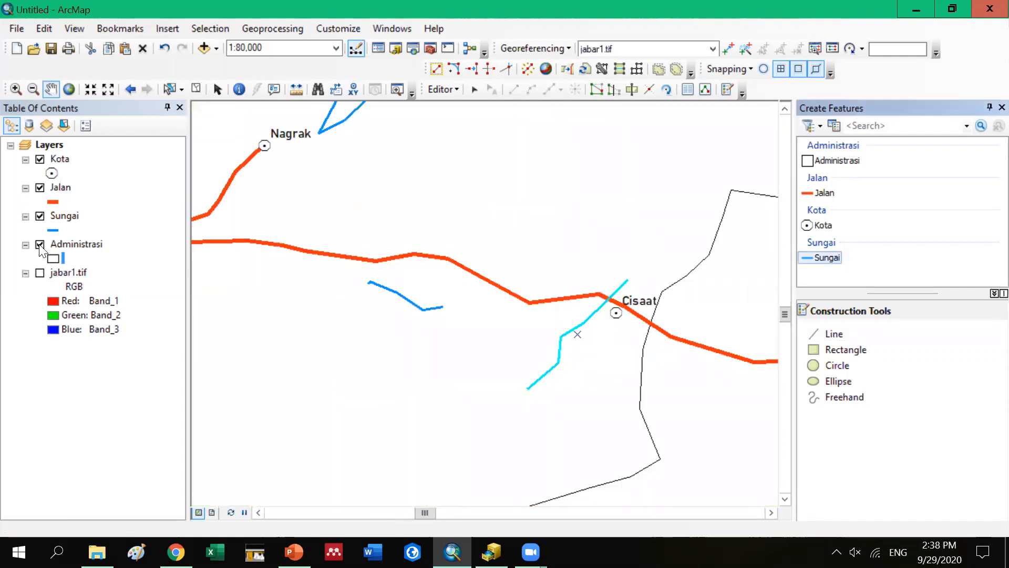
{"action": "left_click", "coordinate": [39, 245]}
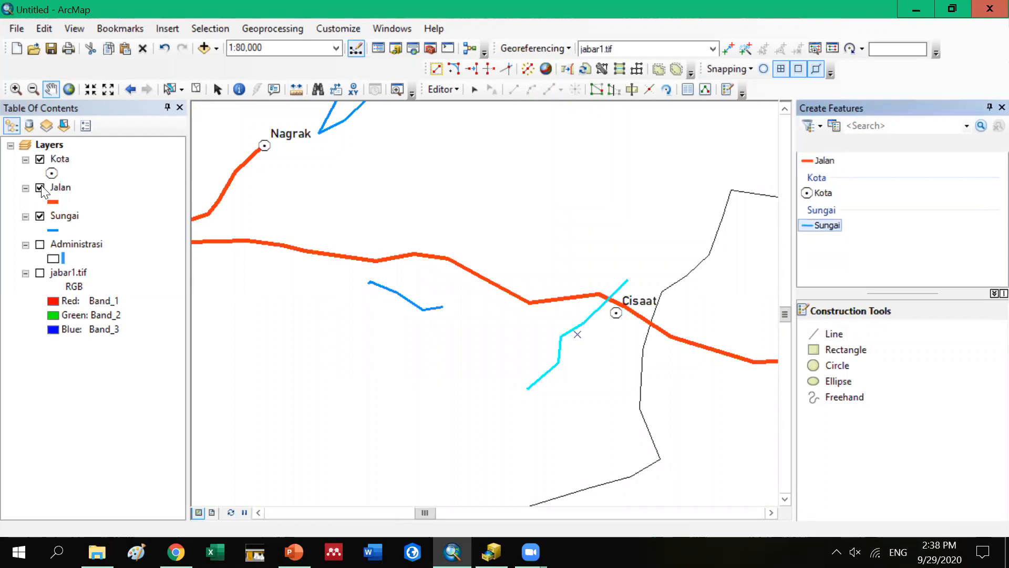
{"action": "left_click", "coordinate": [40, 161]}
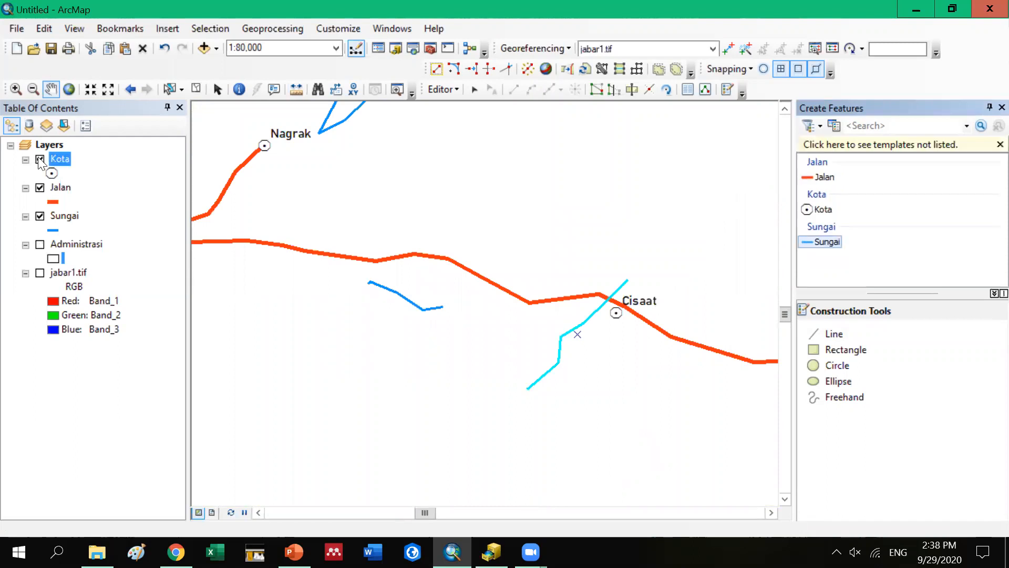
{"action": "left_click", "coordinate": [39, 160]}
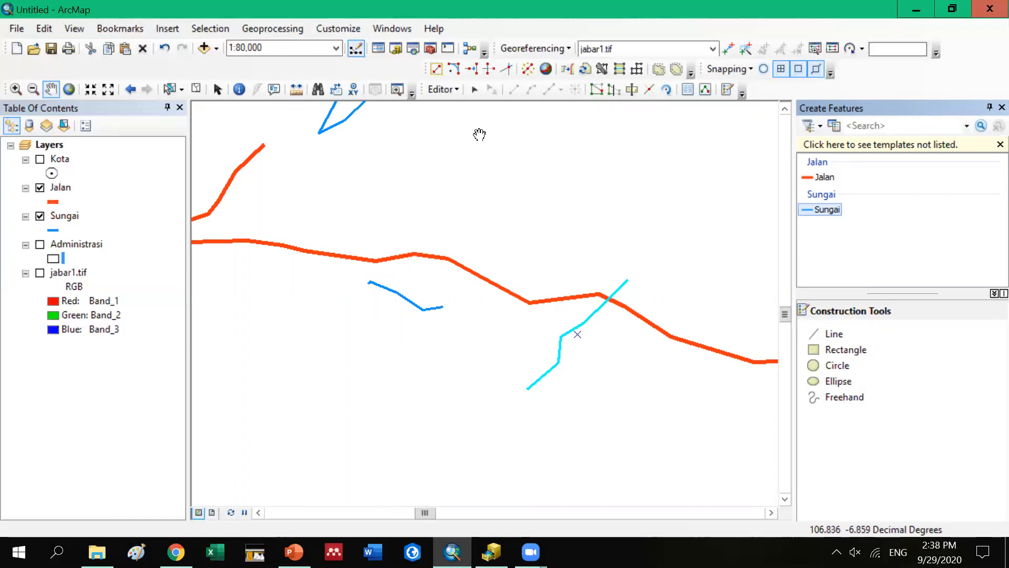
Select the main Jalan line and try to extend the short Sungai line's western end to it with the Extend tool
{"action": "left_click", "coordinate": [473, 70]}
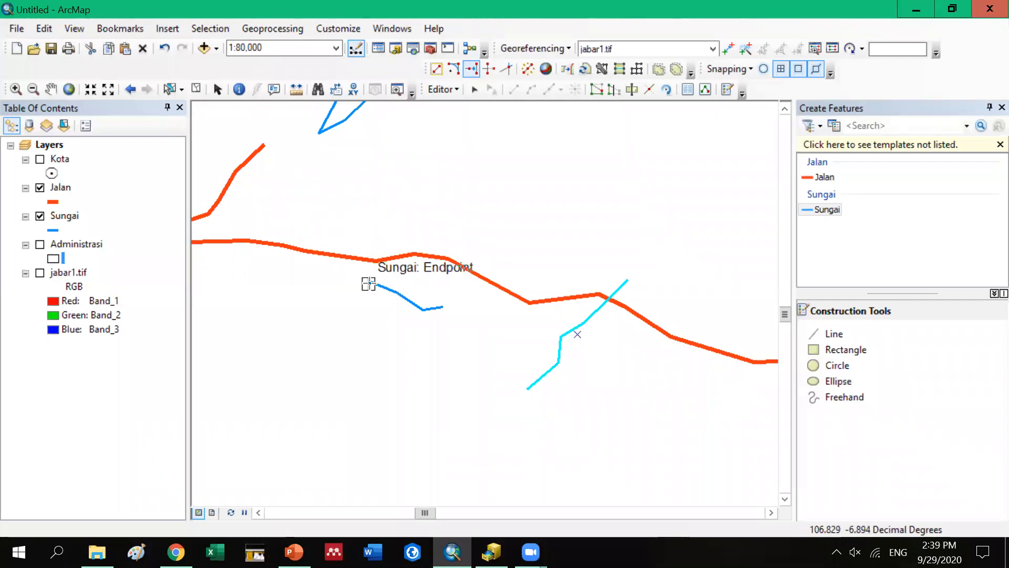
{"action": "left_click", "coordinate": [170, 91]}
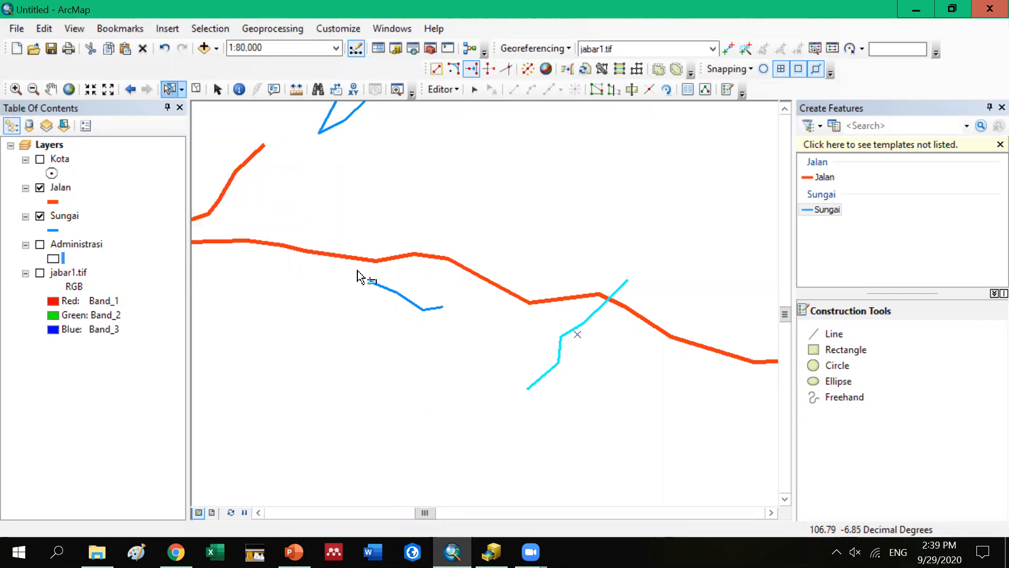
{"action": "left_click", "coordinate": [388, 261]}
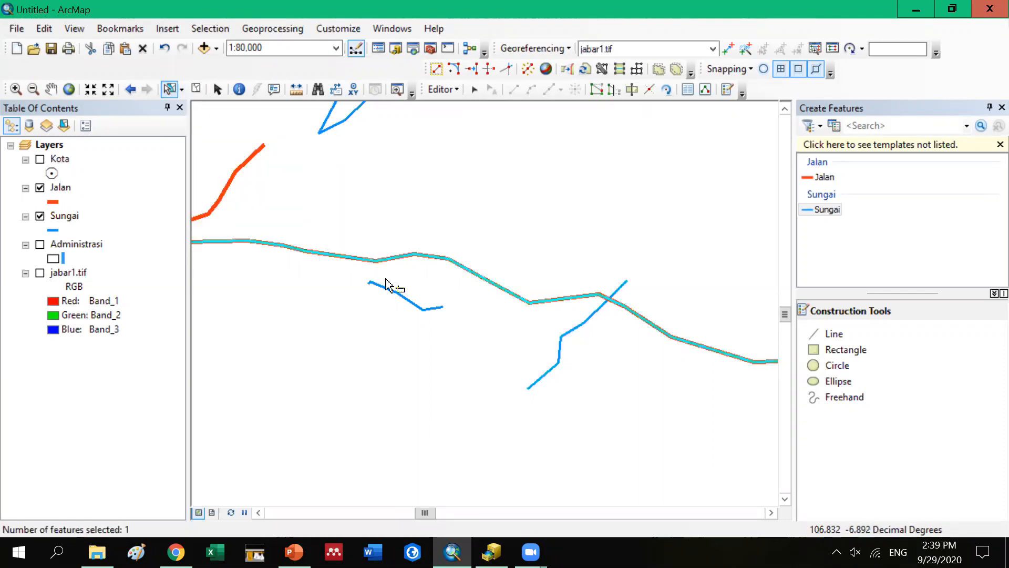
{"action": "left_click", "coordinate": [473, 70]}
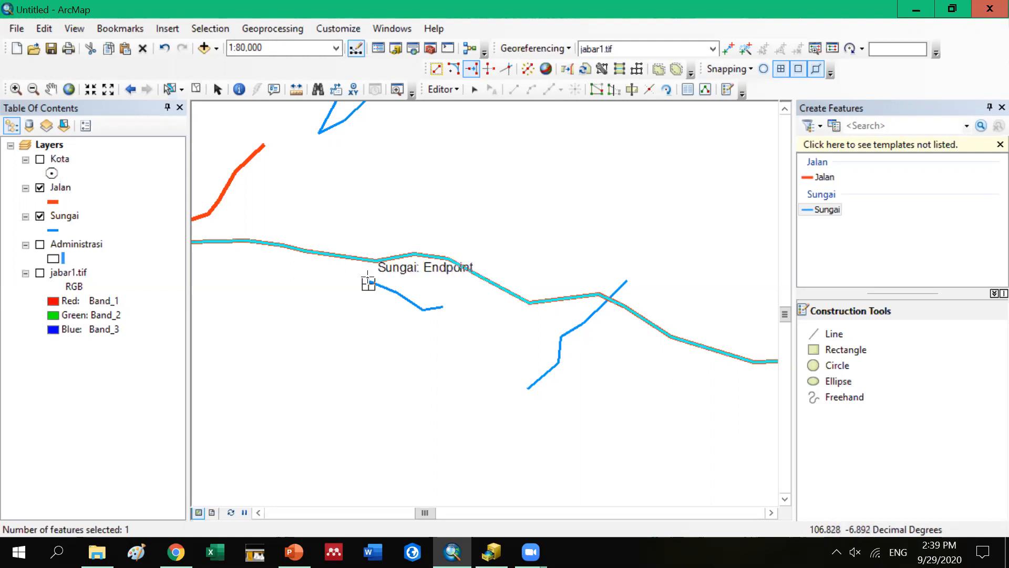
{"action": "left_click", "coordinate": [471, 69]}
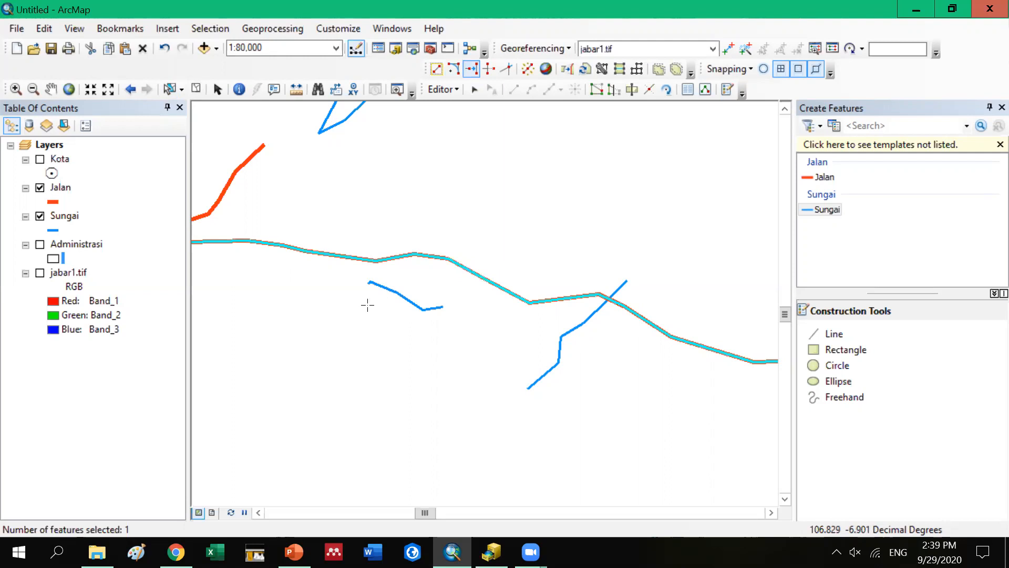
{"action": "left_click", "coordinate": [488, 72]}
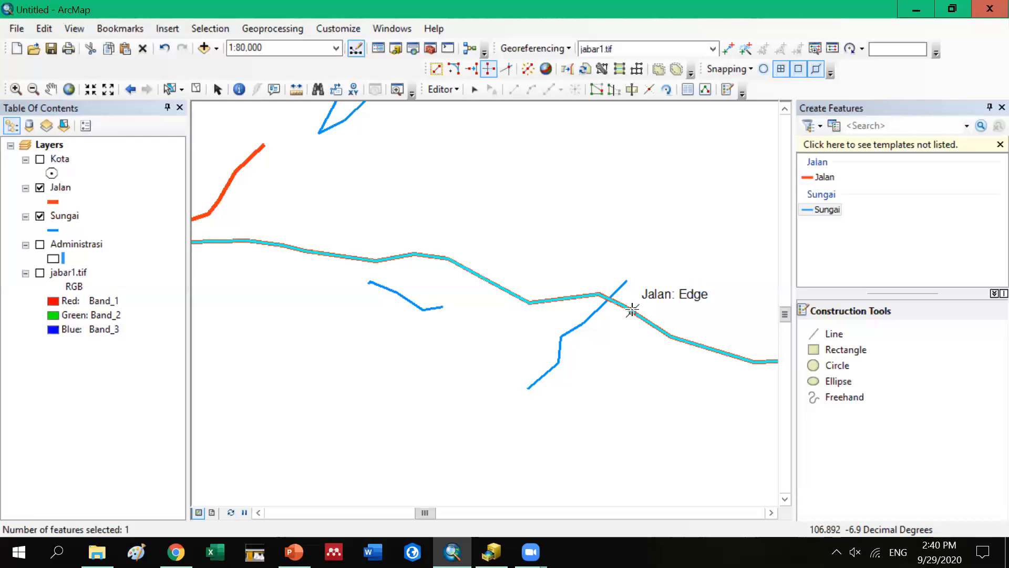
{"action": "left_click", "coordinate": [836, 336]}
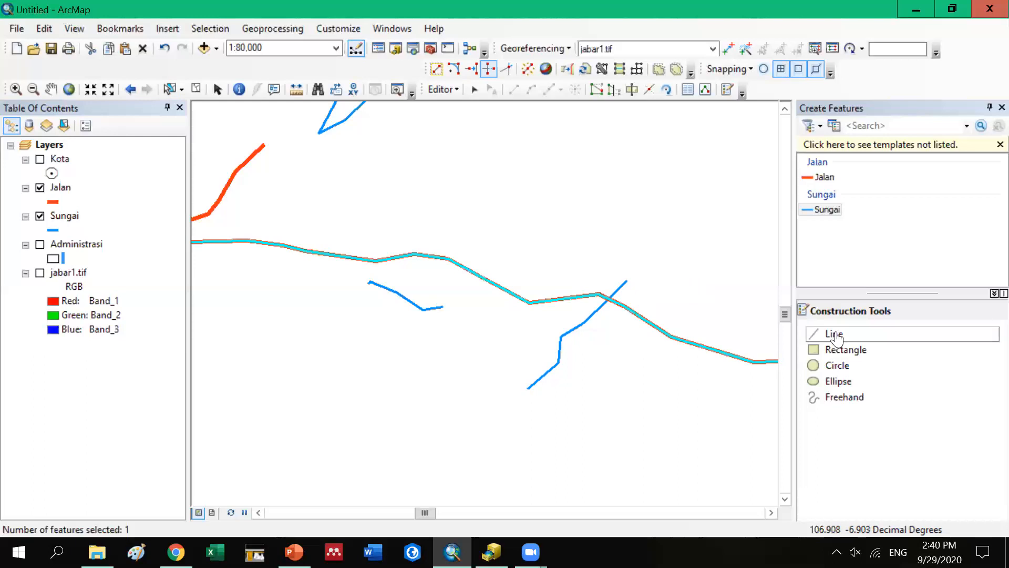
{"action": "left_click", "coordinate": [837, 338]}
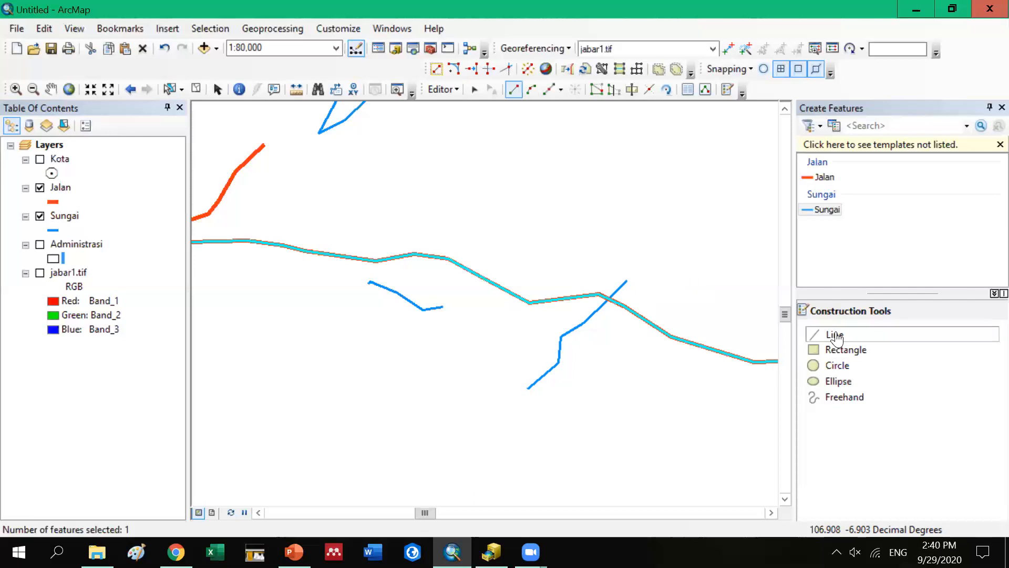
{"action": "left_click", "coordinate": [599, 294]}
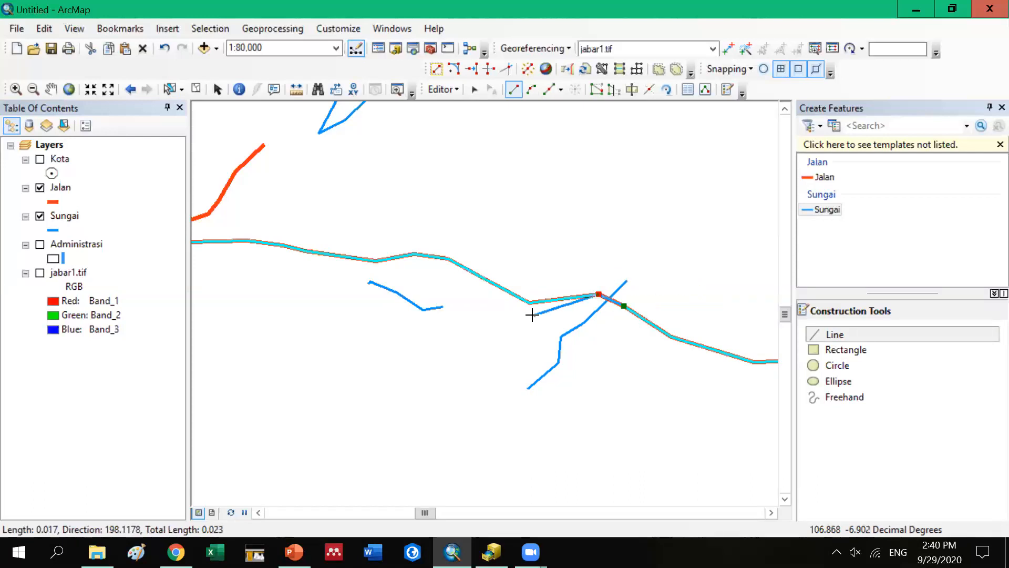
{"action": "left_click", "coordinate": [165, 48]}
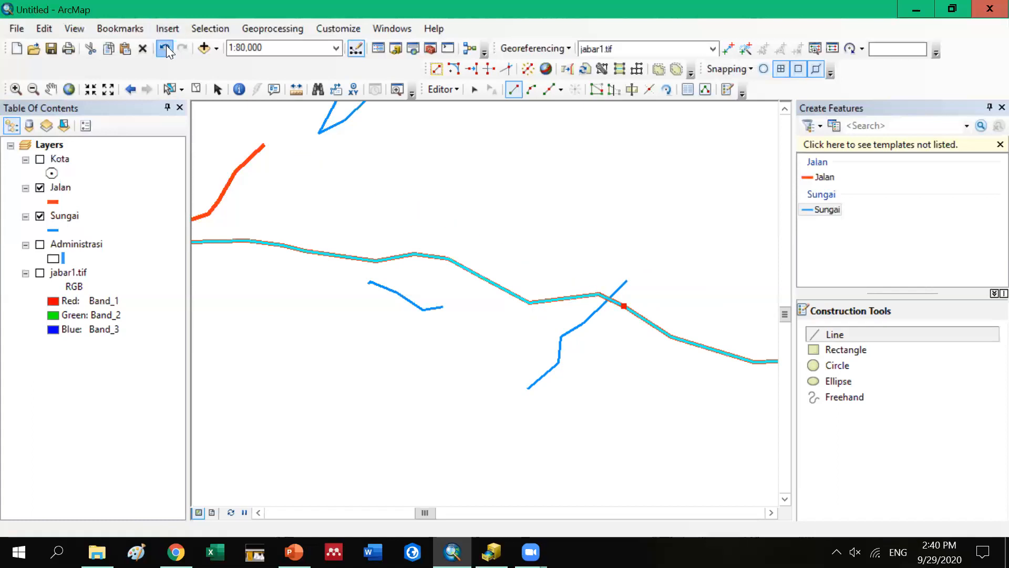
Select the main Jalan line and trim off the part of the second Sungai line that overshoots it
{"action": "left_click", "coordinate": [170, 89]}
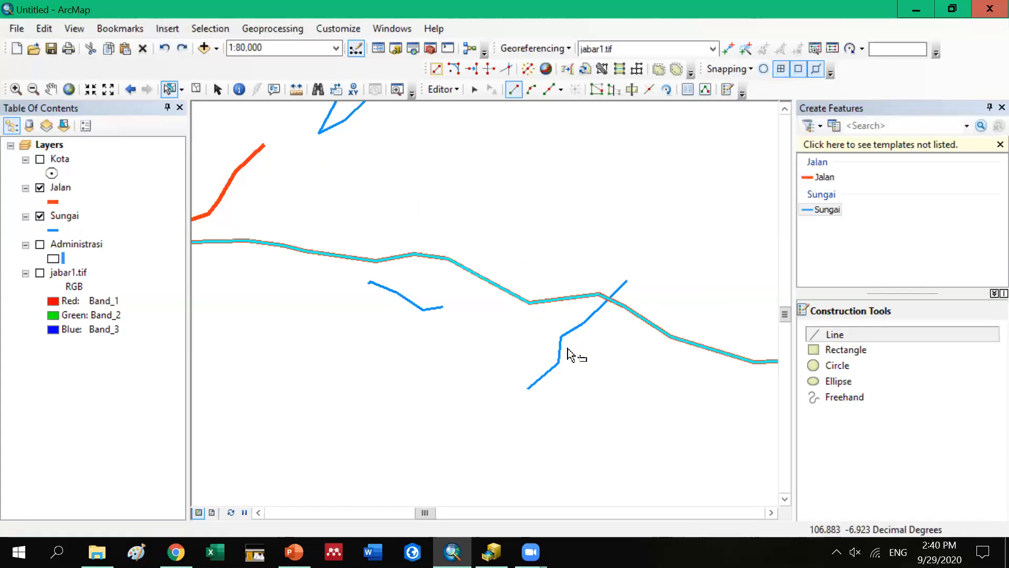
{"action": "left_click", "coordinate": [568, 305]}
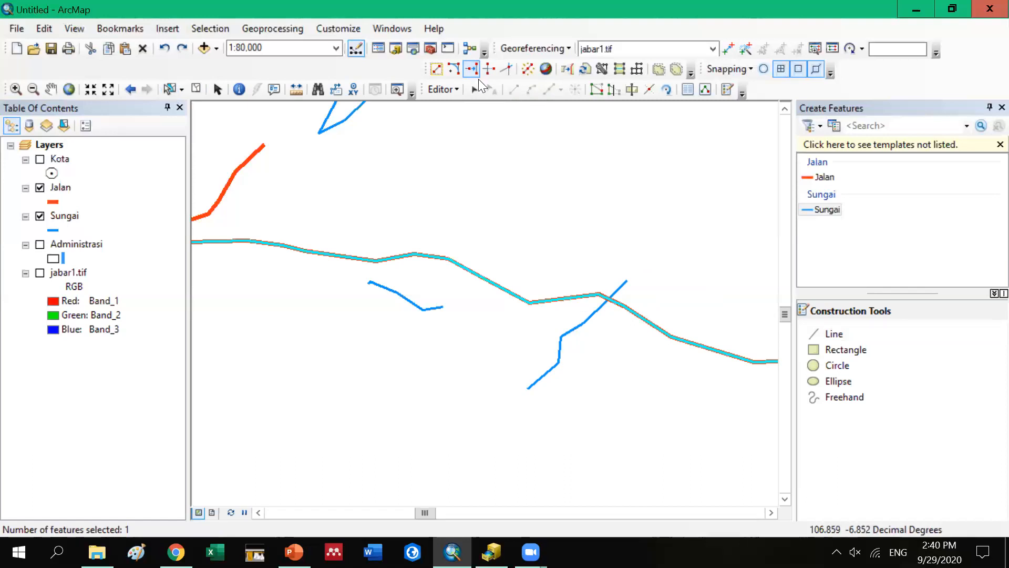
{"action": "left_click", "coordinate": [471, 69]}
{"action": "left_click", "coordinate": [485, 72]}
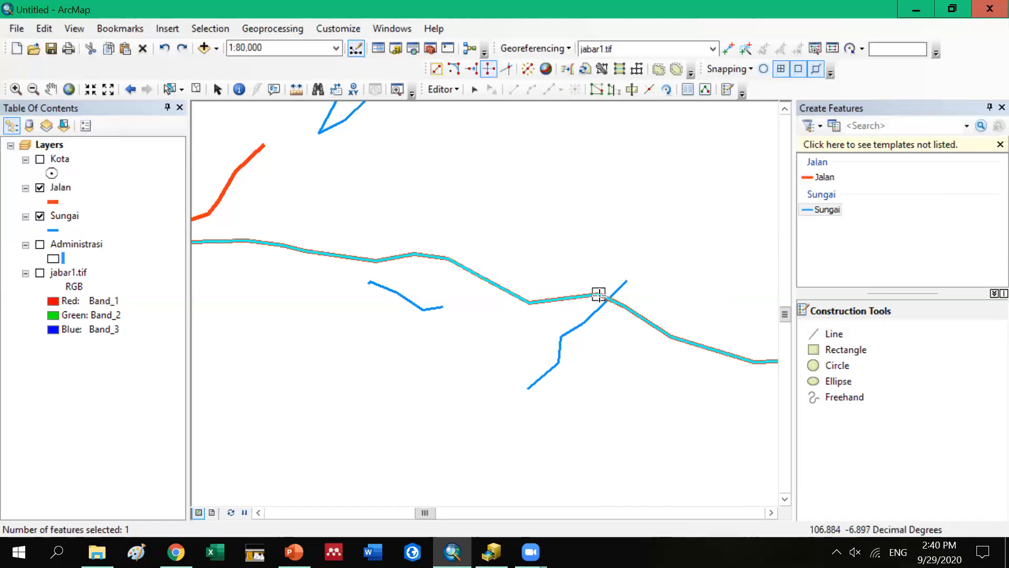
{"action": "left_click", "coordinate": [489, 69]}
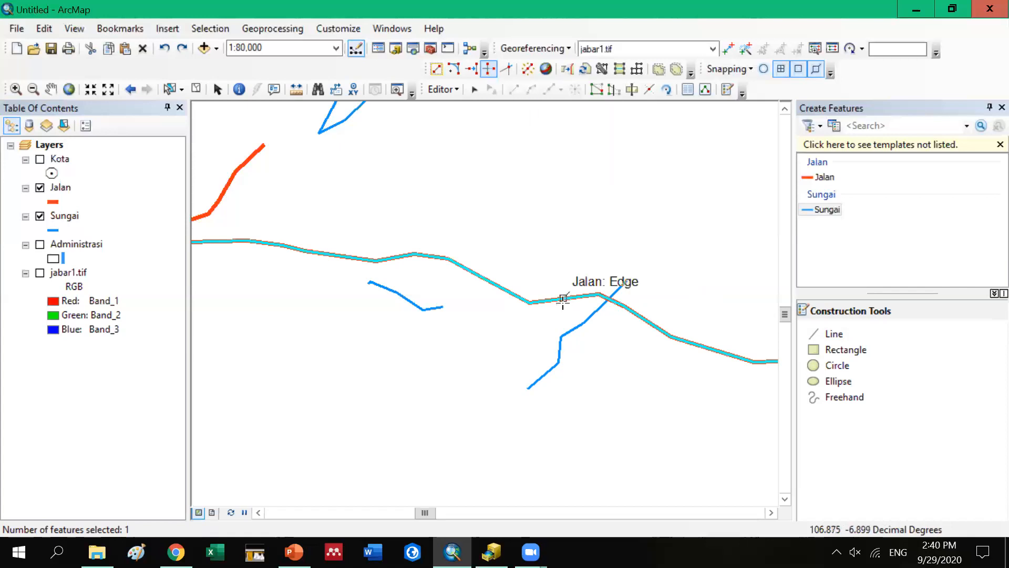
{"action": "left_click", "coordinate": [613, 291]}
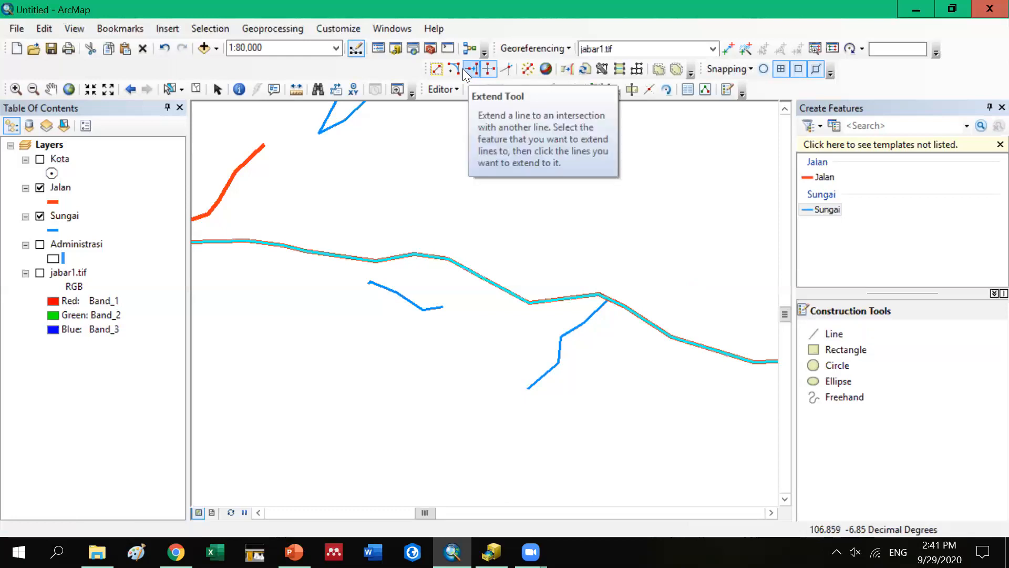
Try to extend the eastern end of the short Sungai line to the main road, and undo that extension
{"action": "left_click", "coordinate": [470, 74]}
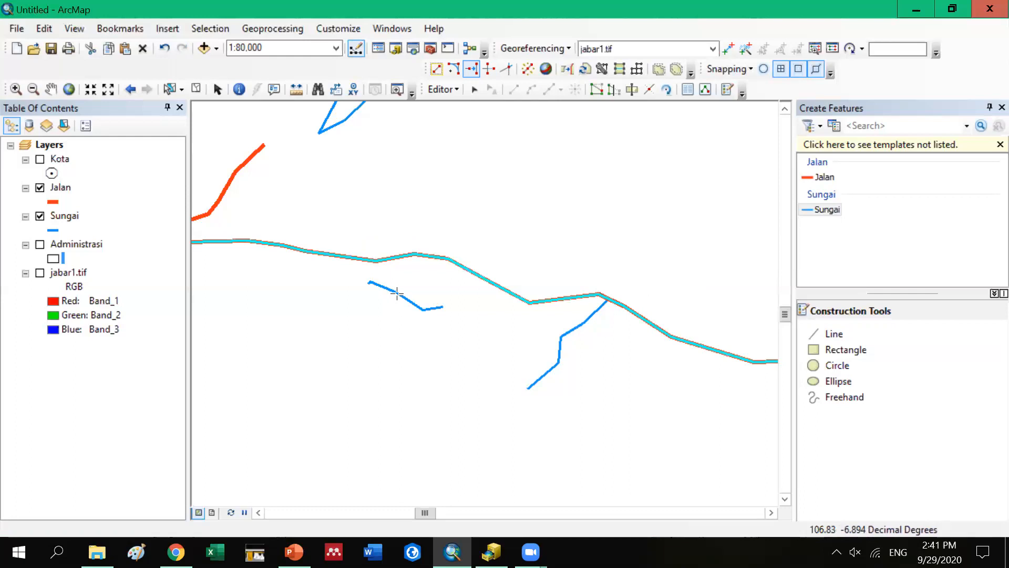
{"action": "left_click", "coordinate": [426, 308]}
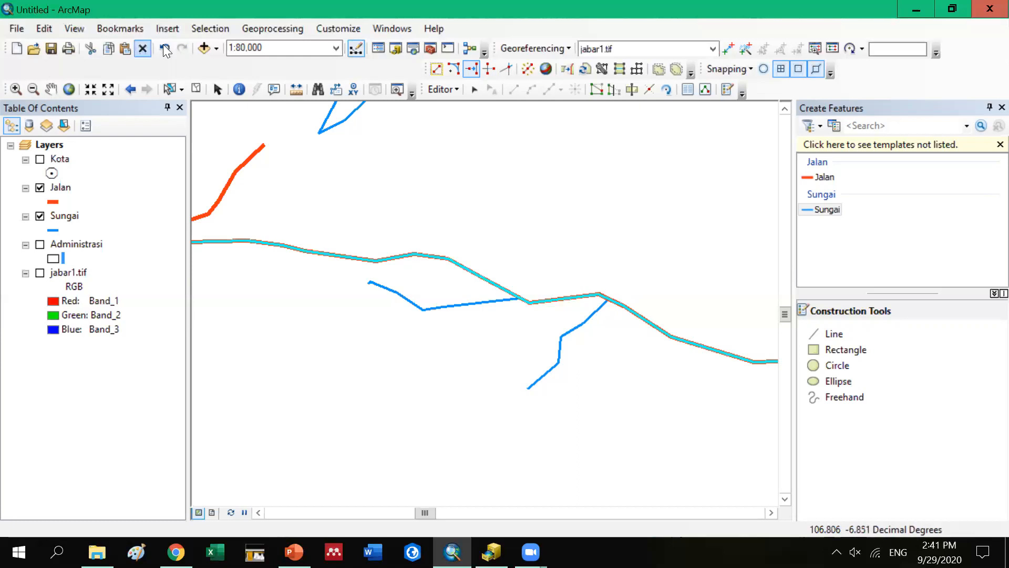
{"action": "key", "text": "ctrl+z"}
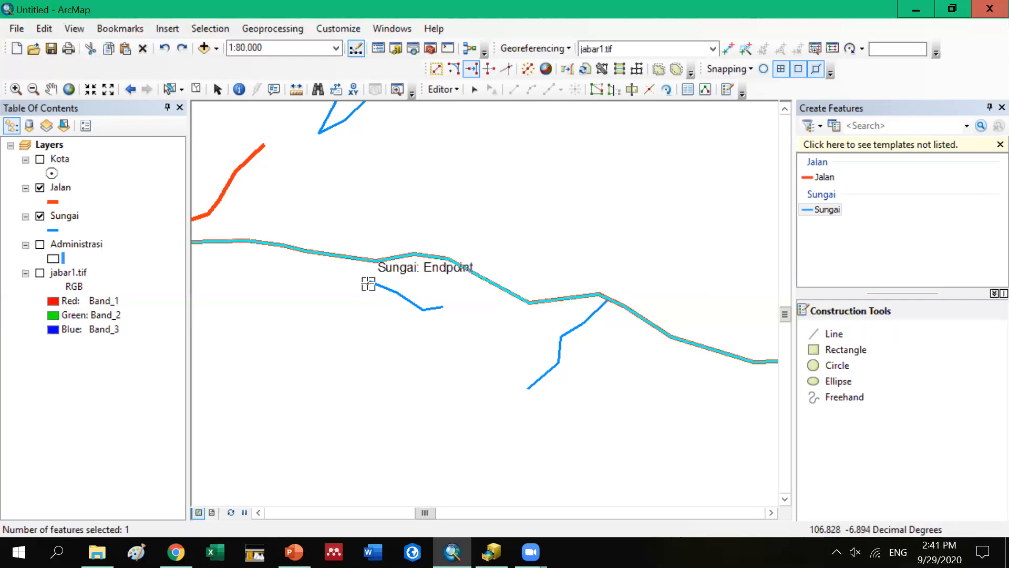
Try to extend the short Sungai line to the main road from its hooked western endpoint
{"action": "left_click", "coordinate": [369, 284]}
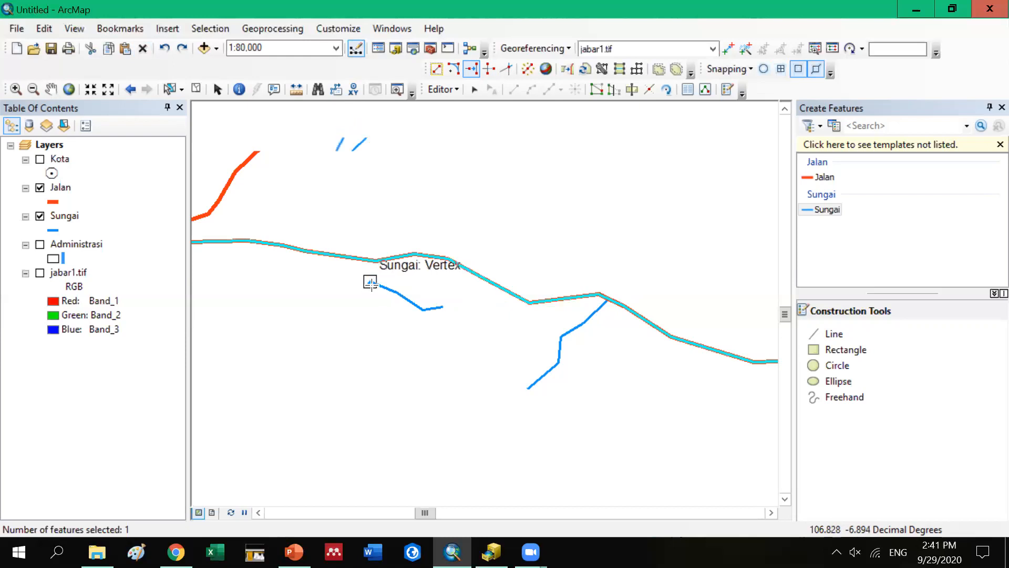
{"action": "scroll", "coordinate": [370, 284], "scroll_direction": "down", "scroll_amount": 2}
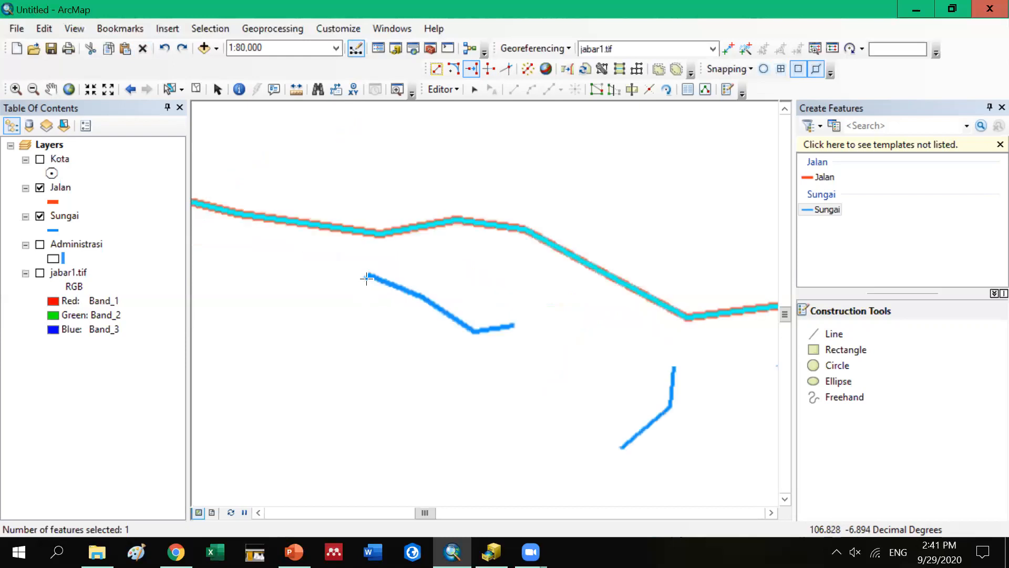
{"action": "scroll", "coordinate": [367, 279], "scroll_direction": "down", "scroll_amount": 2}
{"action": "scroll", "coordinate": [371, 270], "scroll_direction": "down", "scroll_amount": 1}
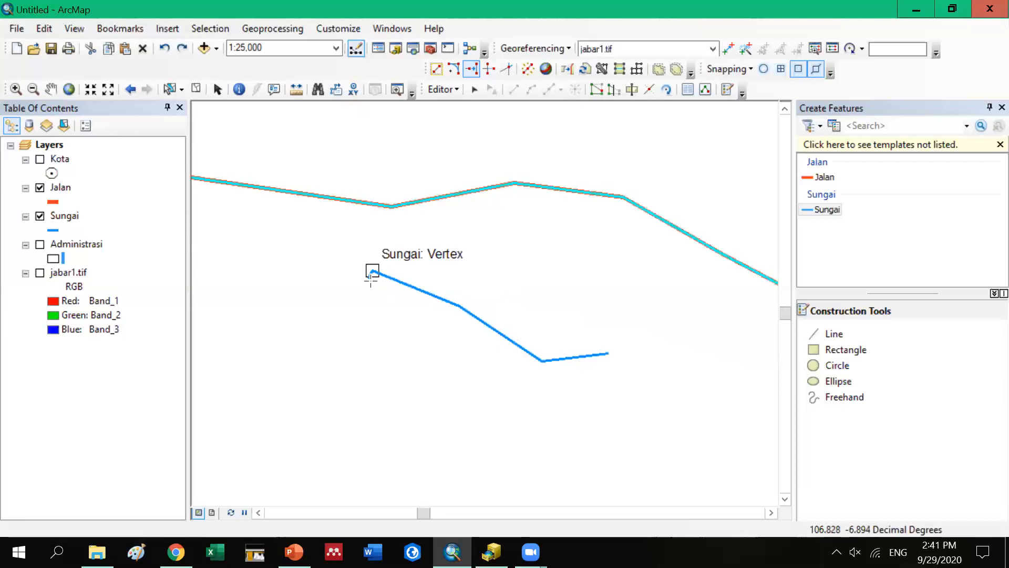
{"action": "left_click", "coordinate": [371, 278]}
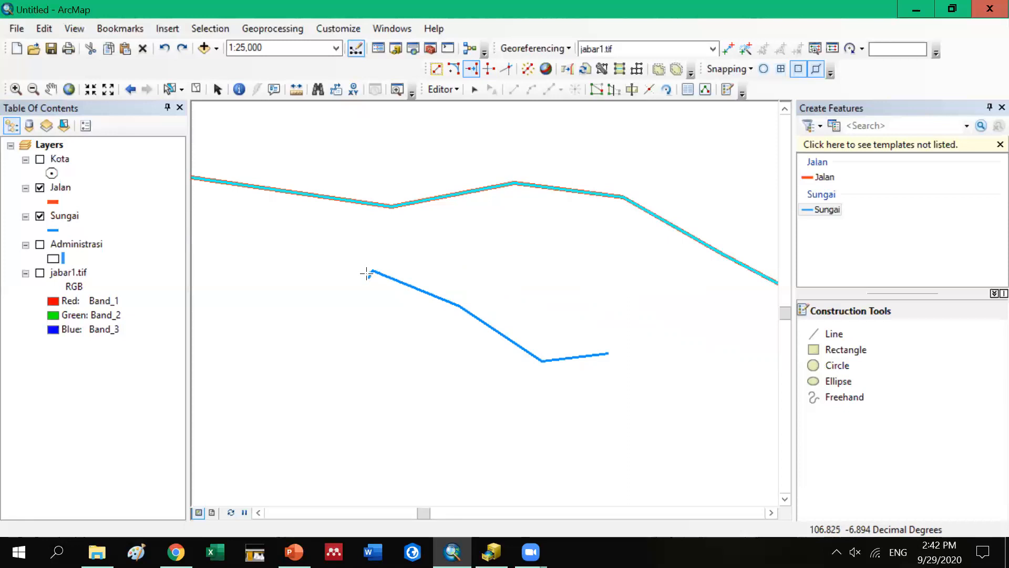
{"action": "scroll", "coordinate": [367, 274], "scroll_direction": "down", "scroll_amount": 1}
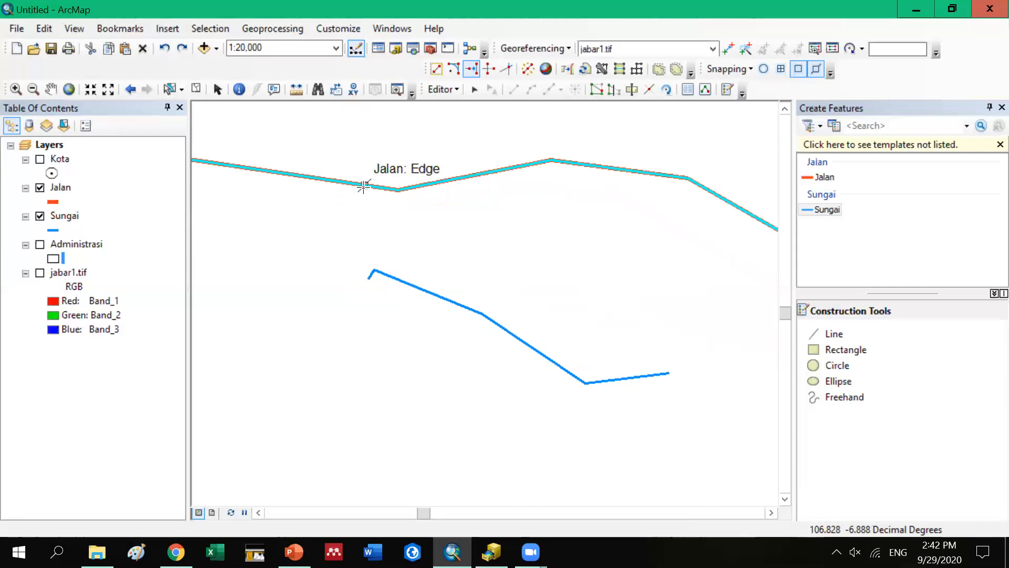
Leave the road's vertex editing and select the short Sungai line with the Edit tool
{"action": "left_click", "coordinate": [473, 90]}
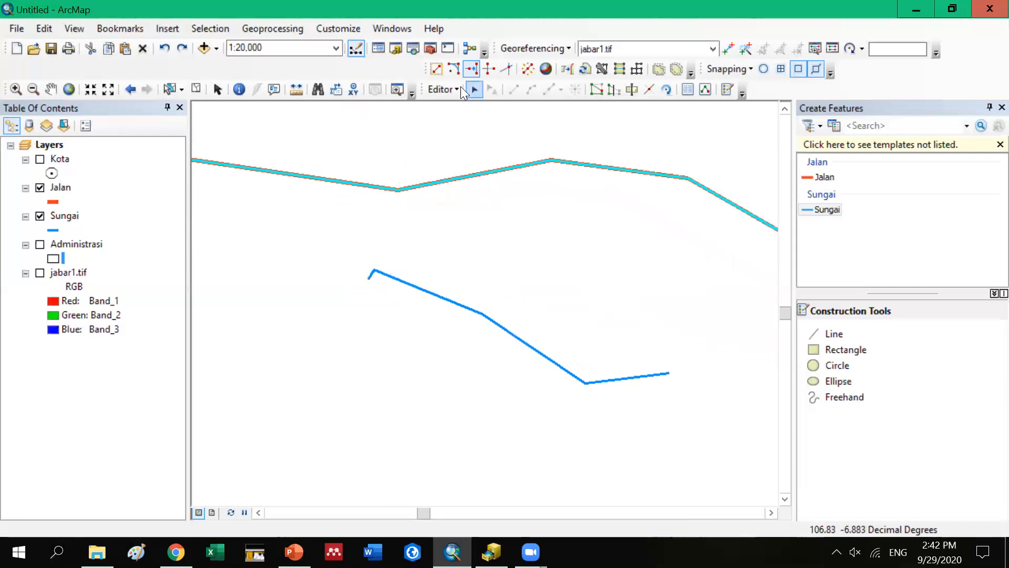
{"action": "left_click", "coordinate": [614, 90]}
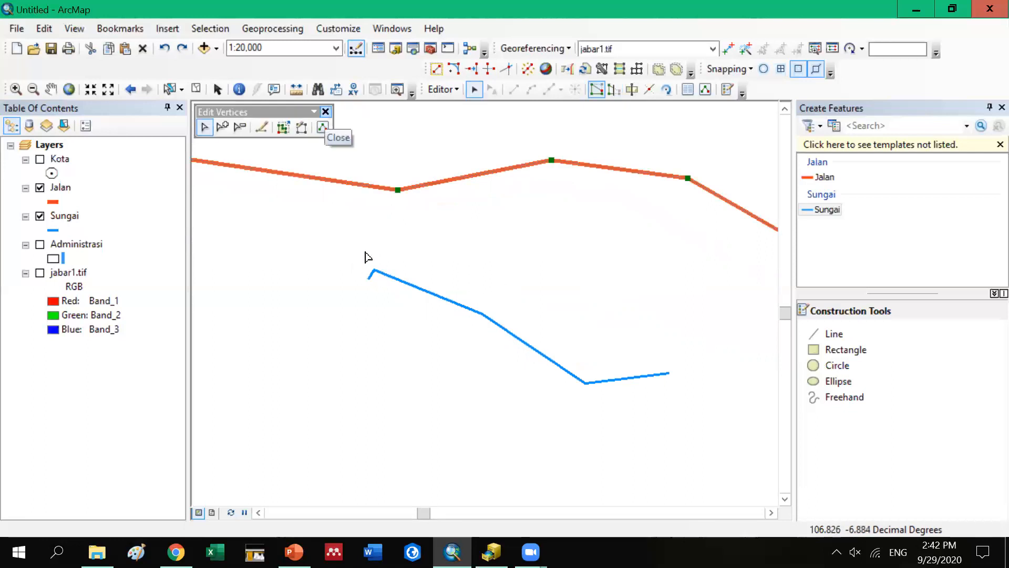
{"action": "left_click", "coordinate": [325, 113]}
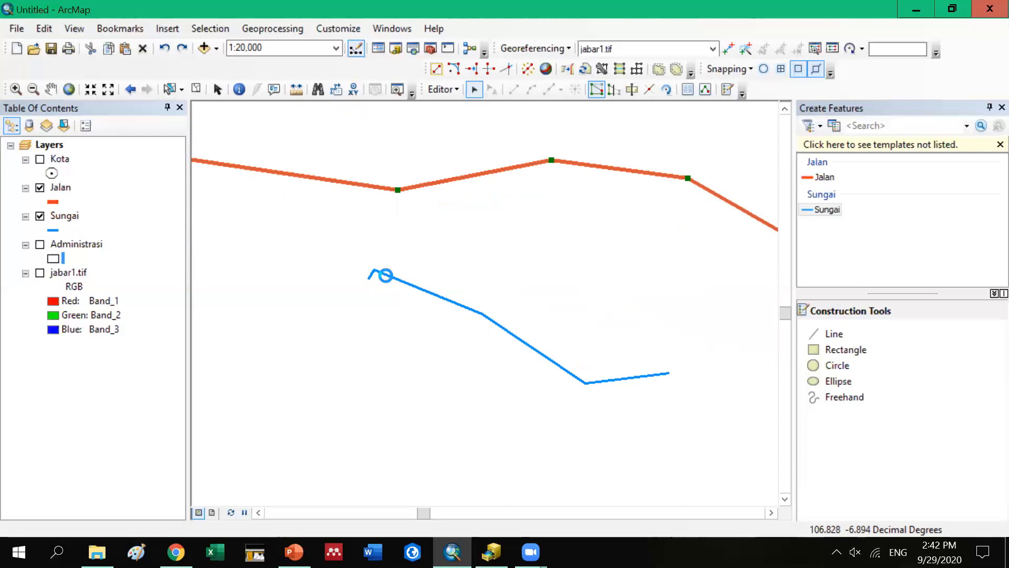
{"action": "left_click", "coordinate": [386, 279]}
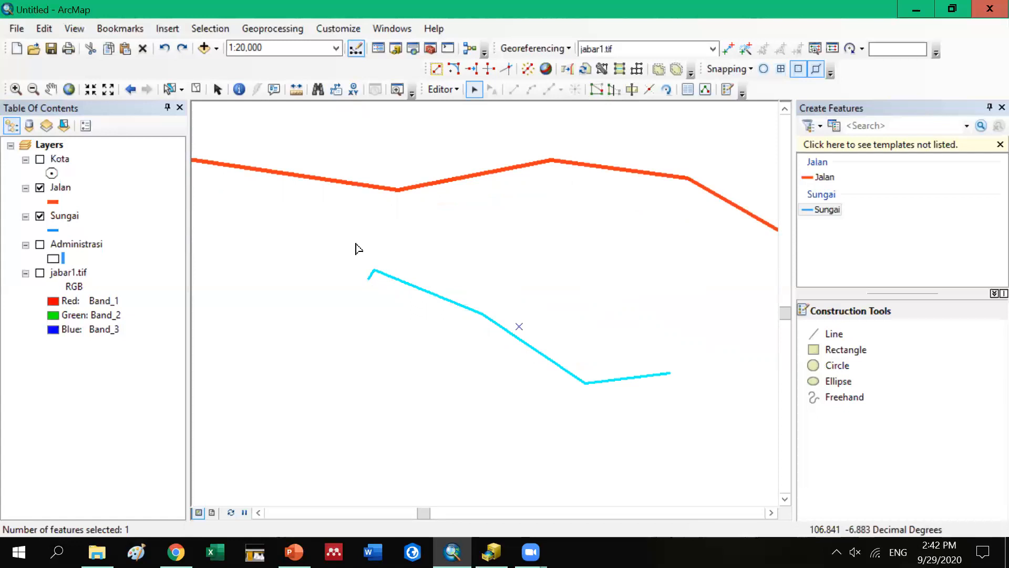
Try to move the western end vertex of the short Sungai line, and undo the shift of the whole line
{"action": "left_click", "coordinate": [369, 280]}
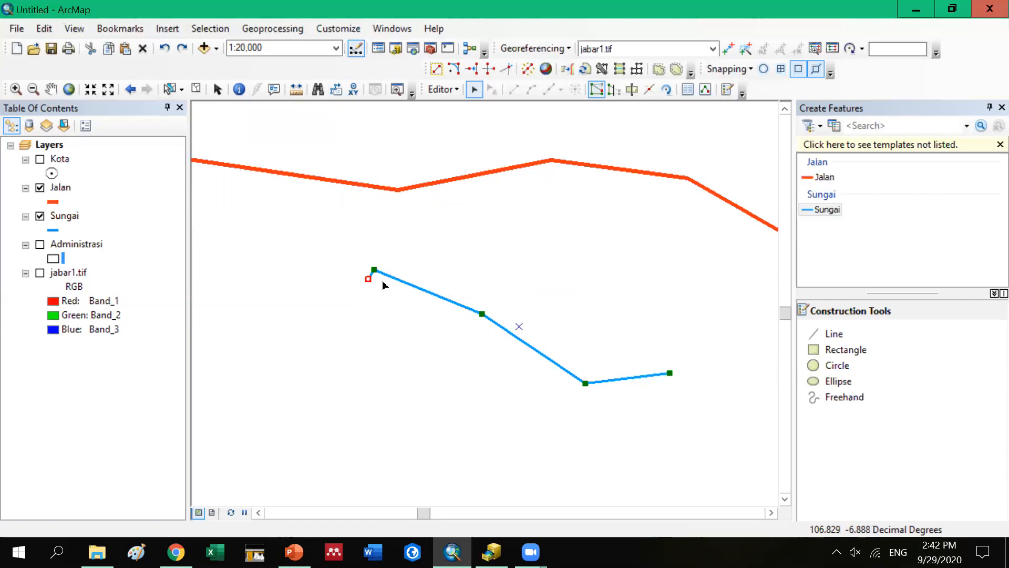
{"action": "key", "text": "F2"}
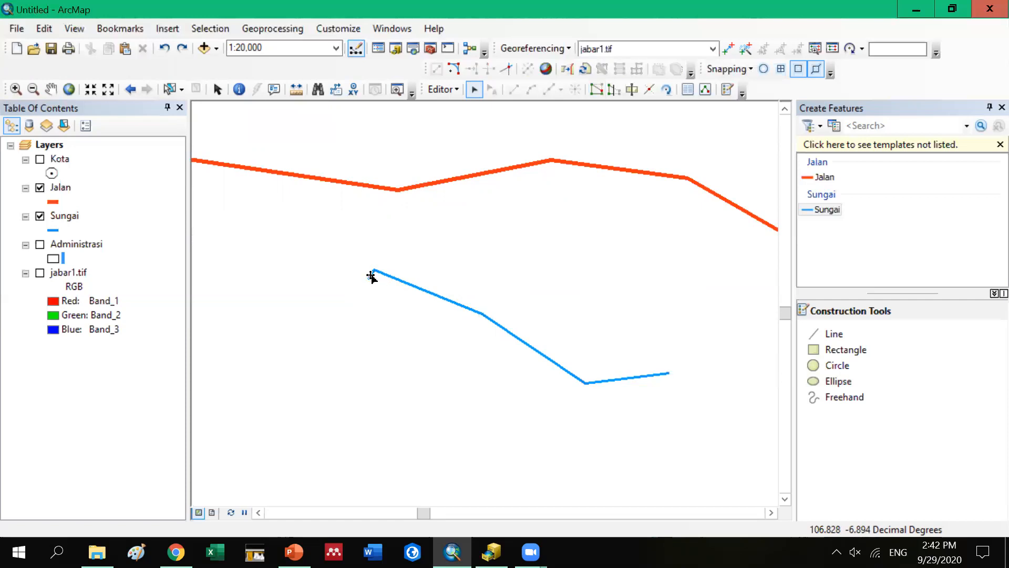
{"action": "left_click", "coordinate": [372, 276]}
{"action": "mouse_move", "coordinate": [369, 276]}
{"action": "left_mouse_down"}
{"action": "mouse_move", "coordinate": [364, 260]}
{"action": "mouse_move", "coordinate": [384, 266]}
{"action": "left_mouse_up"}
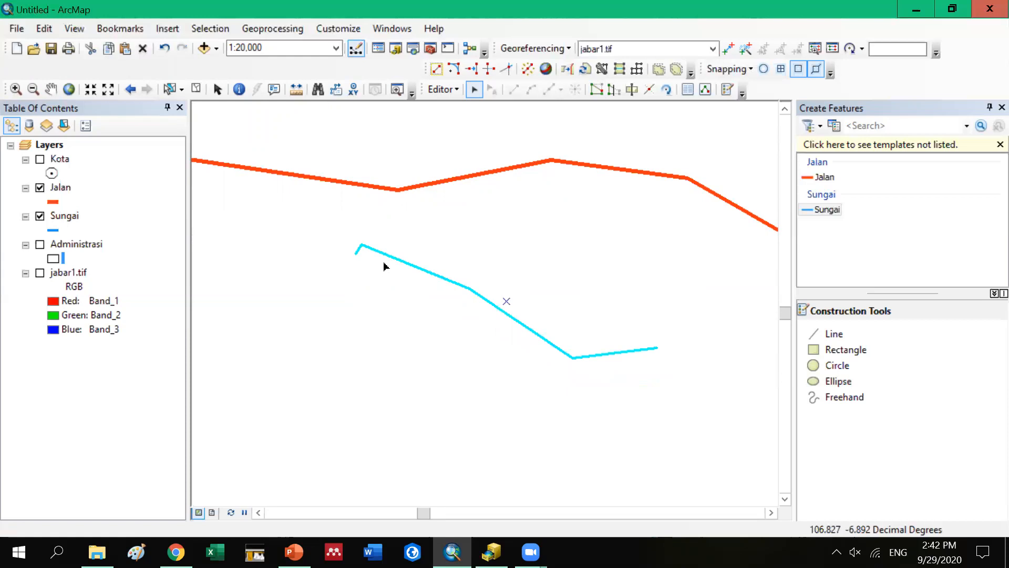
{"action": "left_click", "coordinate": [165, 48]}
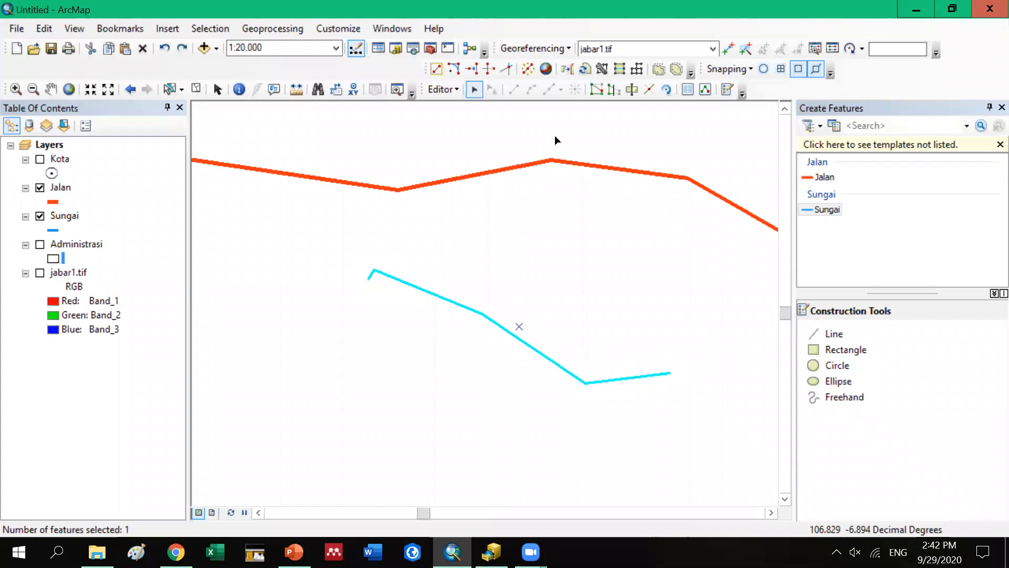
Open the short Sungai line for vertex editing and try the Add Vertex, Delete Vertex and Continue Feature tools
{"action": "double_click", "coordinate": [368, 278]}
{"action": "left_click", "coordinate": [239, 129]}
{"action": "left_click", "coordinate": [223, 129]}
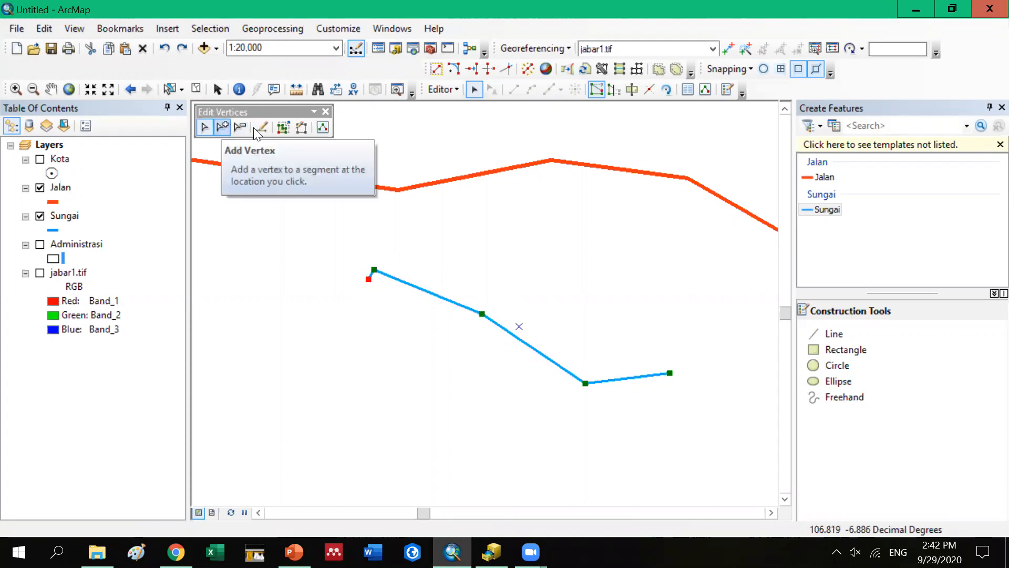
{"action": "left_click", "coordinate": [239, 127]}
{"action": "left_click", "coordinate": [262, 128]}
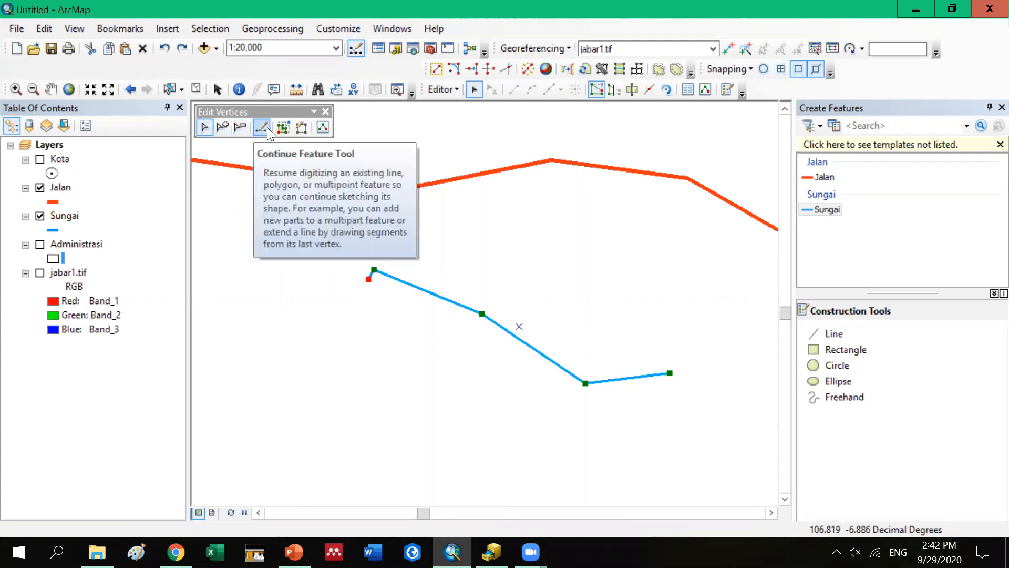
{"action": "left_click", "coordinate": [241, 129]}
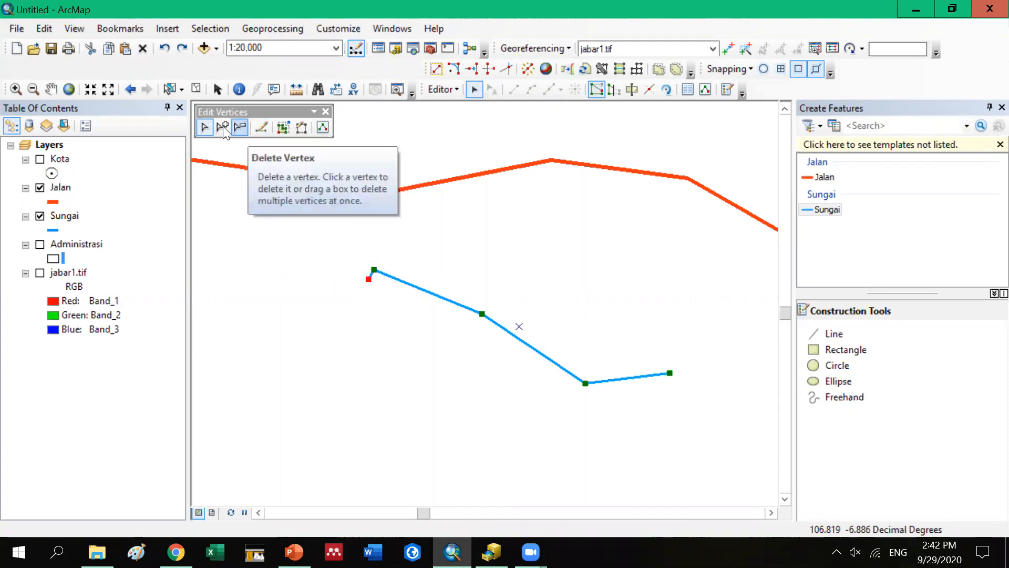
{"action": "left_click", "coordinate": [223, 128]}
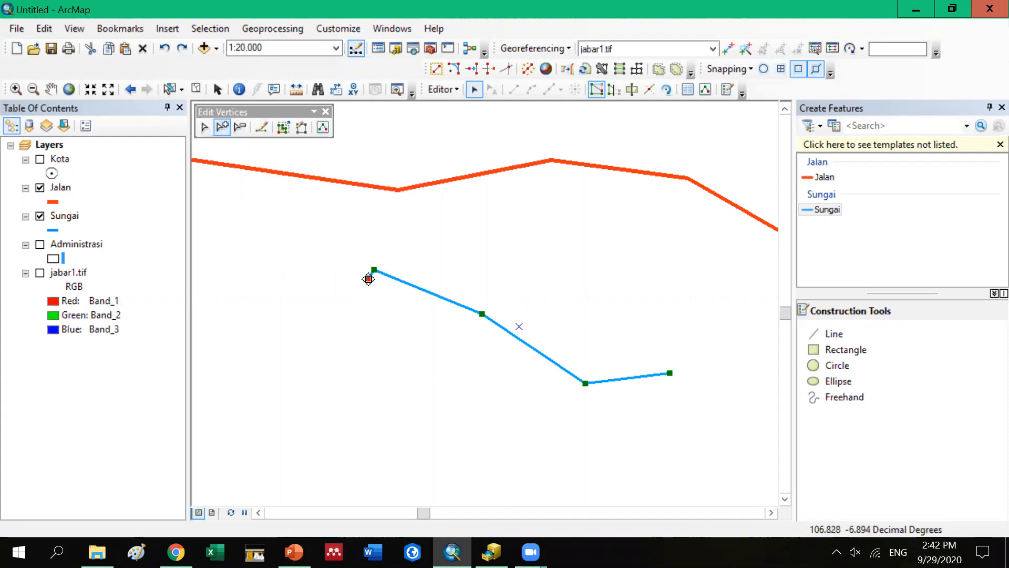
{"action": "key", "text": "Escape"}
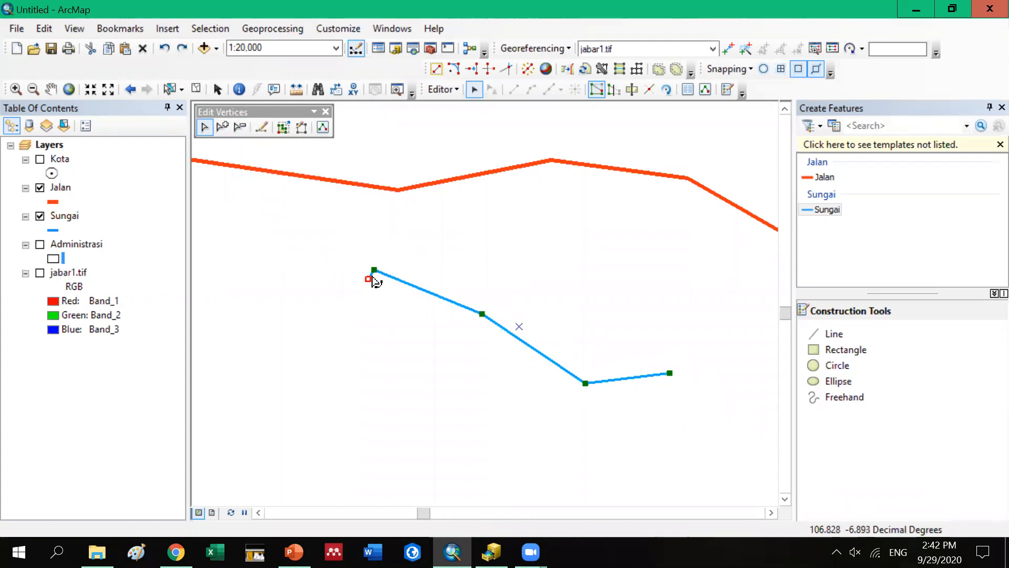
{"action": "left_click", "coordinate": [371, 284]}
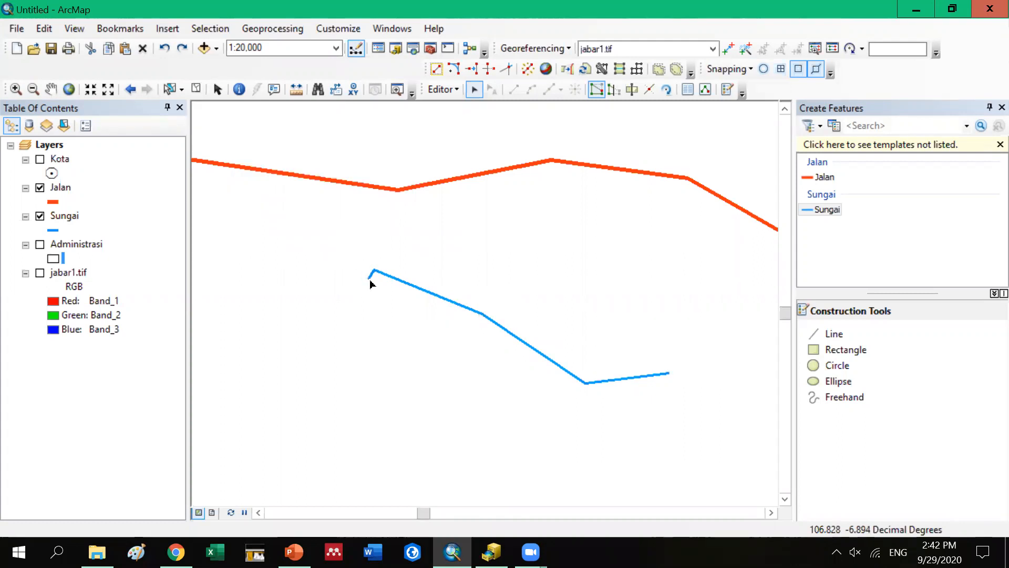
Select the short Sungai line with the hooked western end and delete it
{"action": "left_click", "coordinate": [368, 279]}
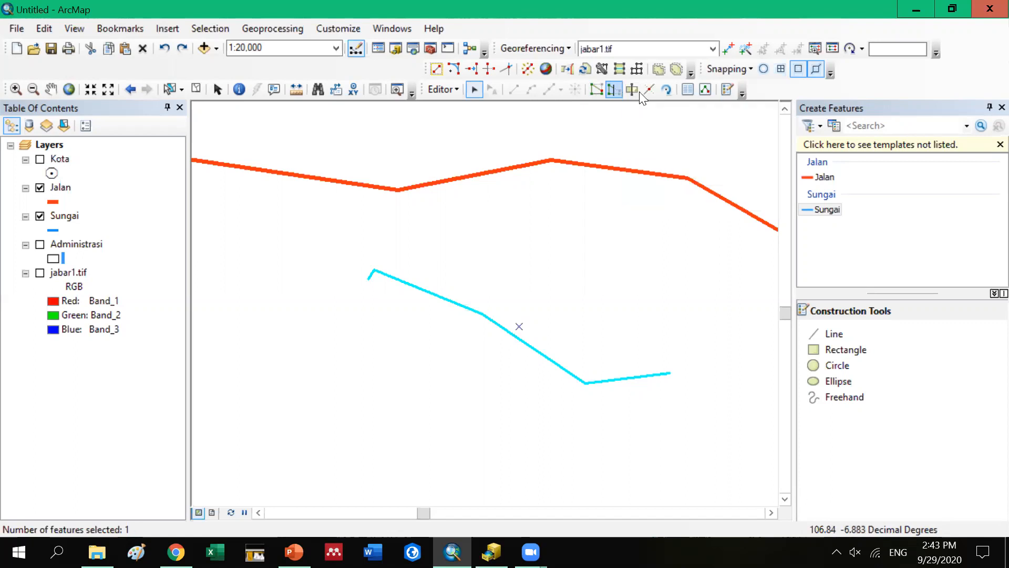
{"action": "left_click", "coordinate": [611, 90]}
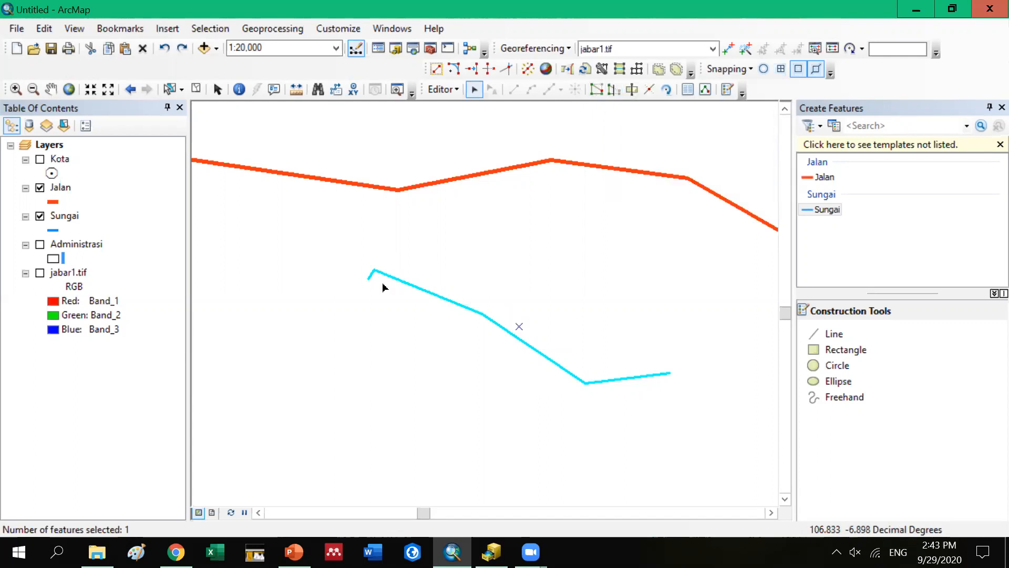
{"action": "left_click", "coordinate": [416, 352]}
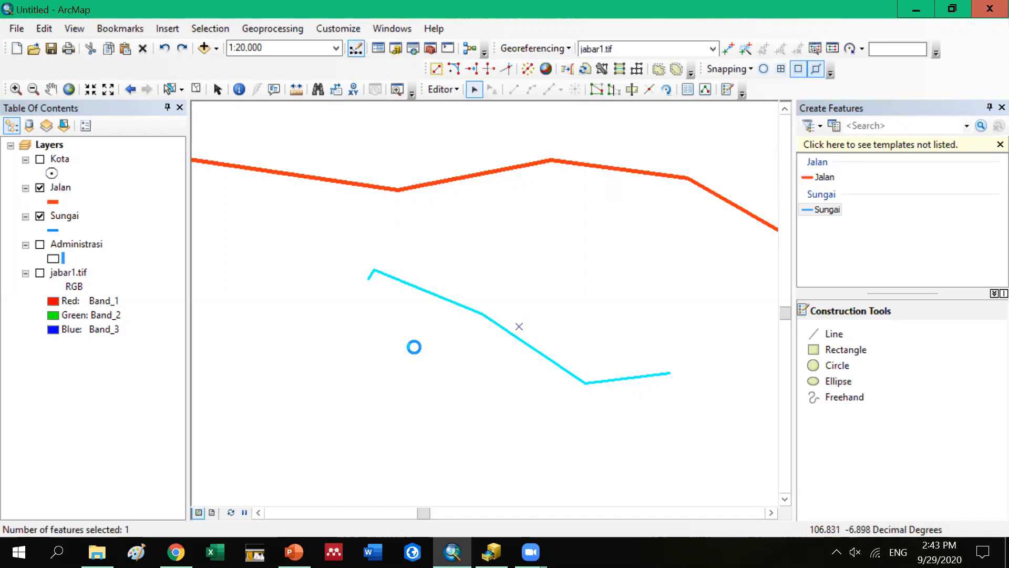
{"action": "left_click", "coordinate": [384, 277]}
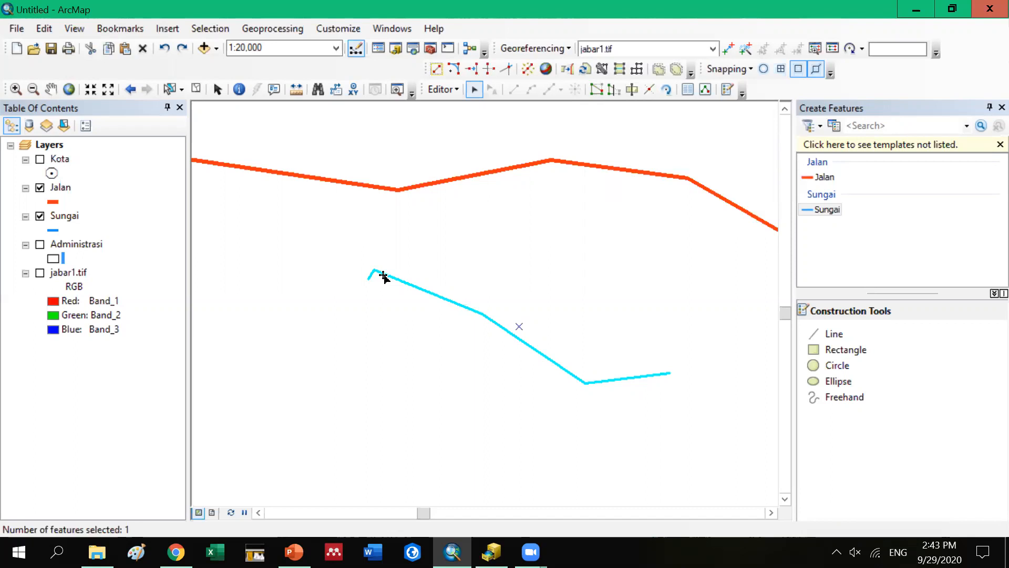
{"action": "key", "text": "Delete"}
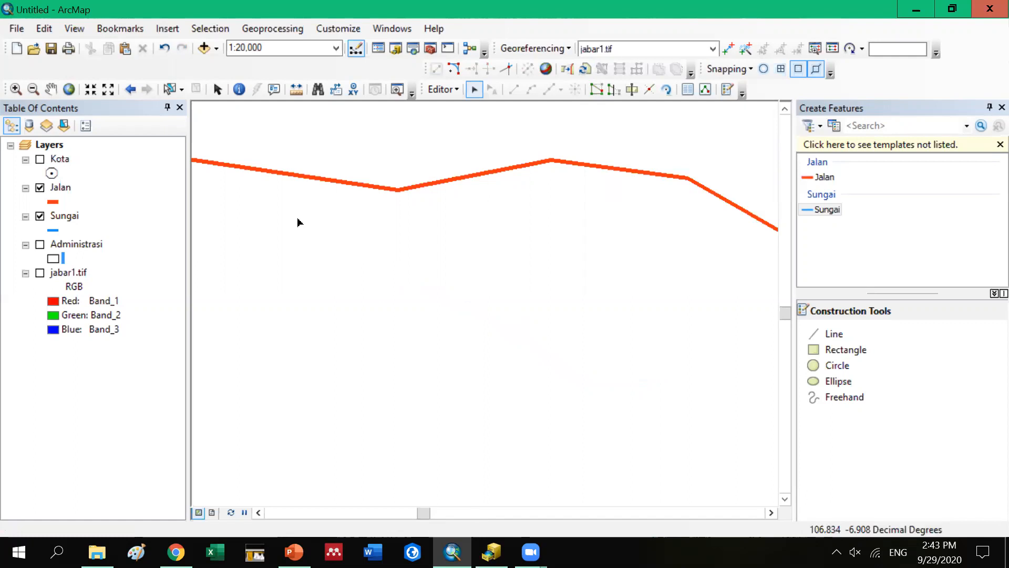
Delete the Sungai line that meets the main road farther east, south of the road
{"action": "left_click", "coordinate": [51, 89]}
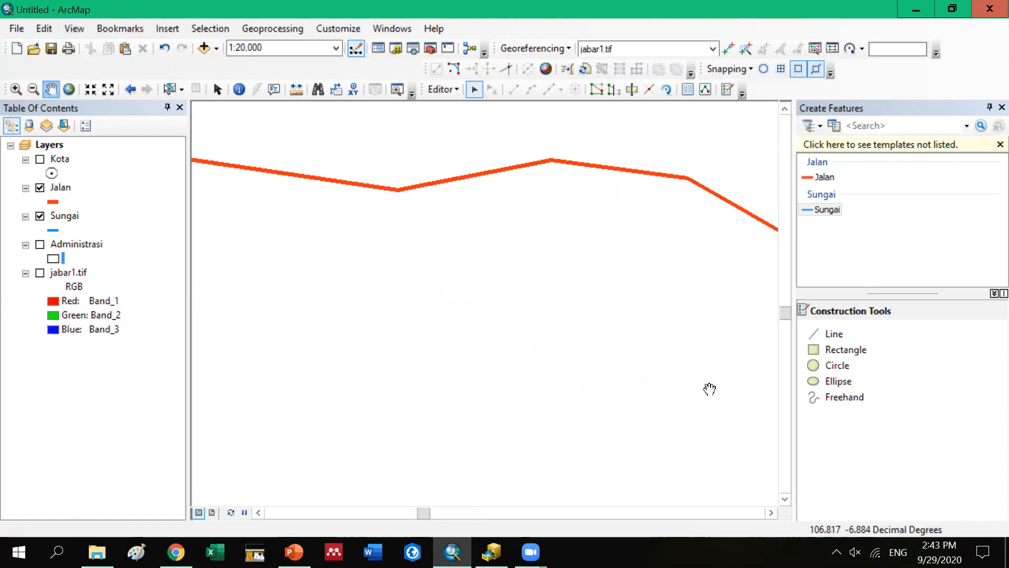
{"action": "scroll", "coordinate": [620, 369], "scroll_direction": "up", "scroll_amount": 2}
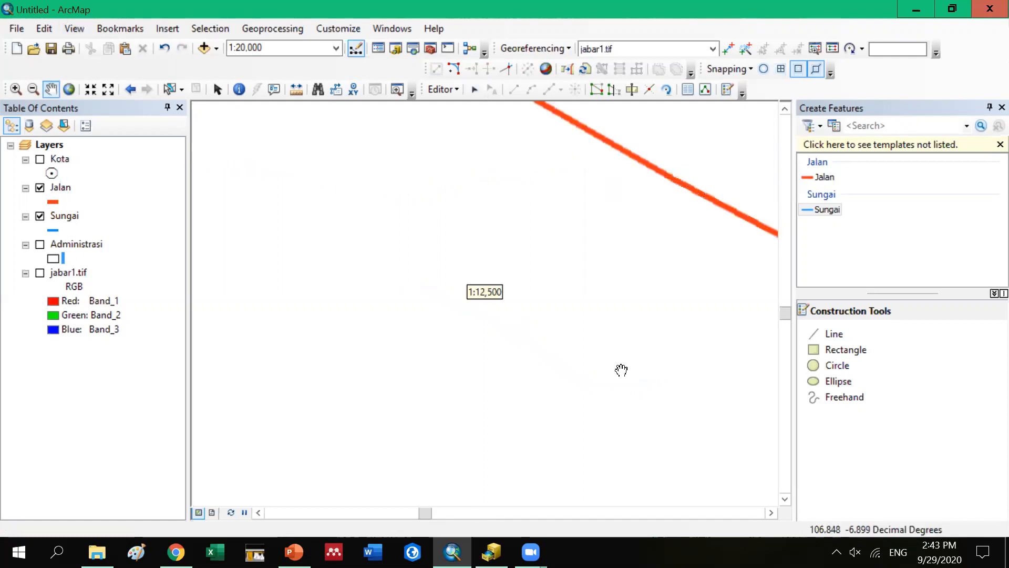
{"action": "scroll", "coordinate": [426, 347], "scroll_direction": "up", "scroll_amount": 1}
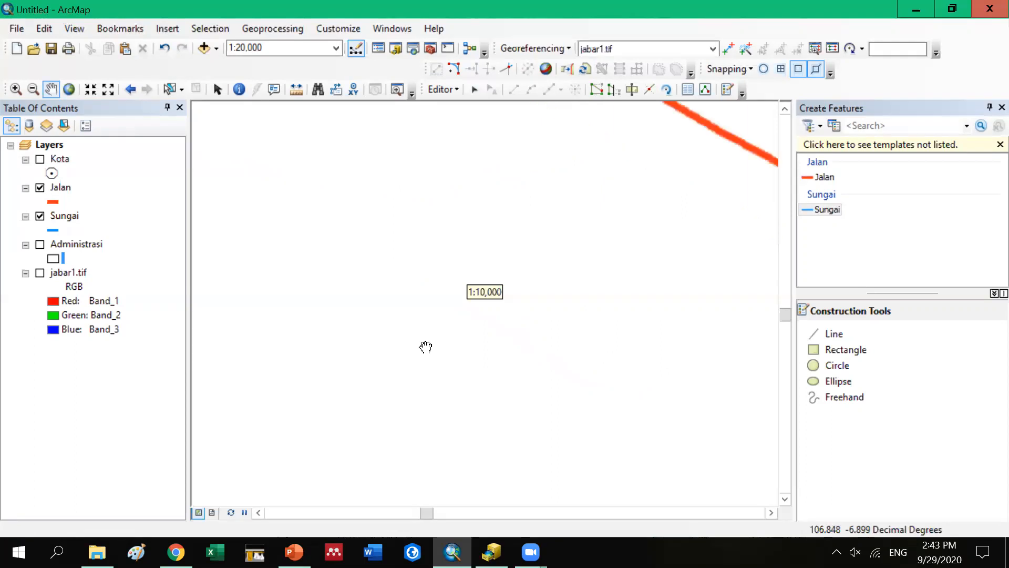
{"action": "scroll", "coordinate": [426, 347], "scroll_direction": "up", "scroll_amount": 1}
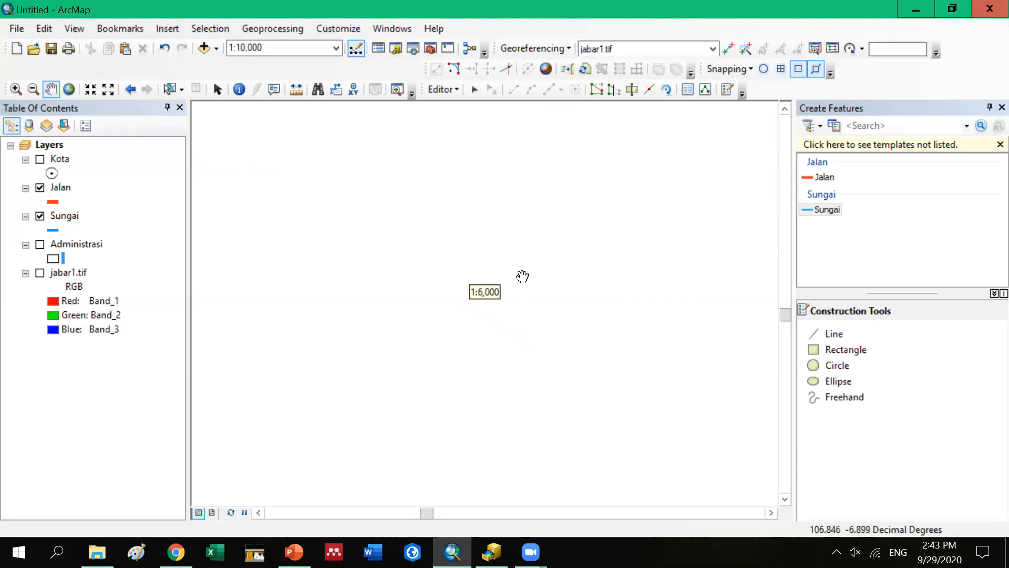
{"action": "left_click_drag", "start_coordinate": [632, 348], "coordinate": [426, 313]}
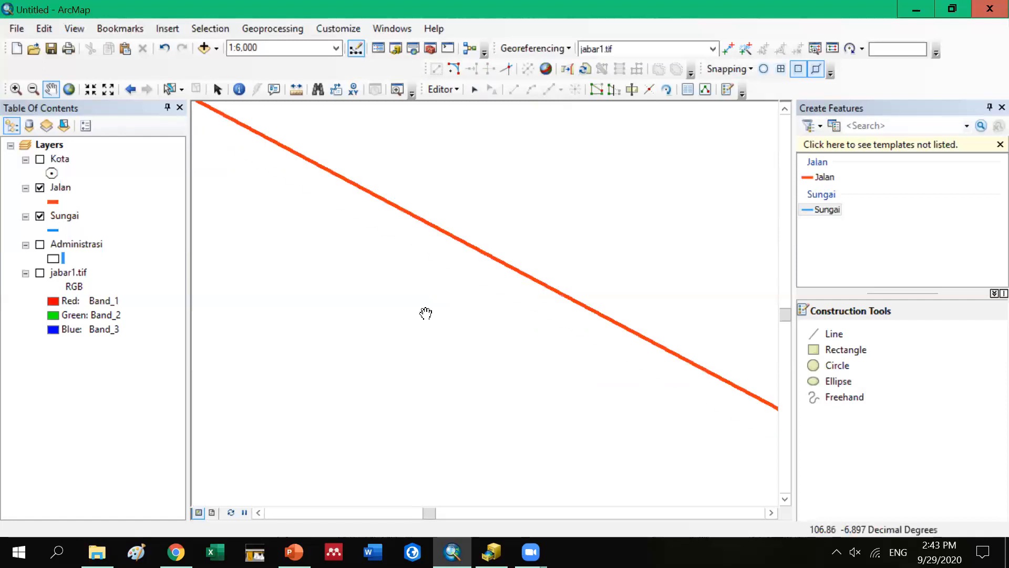
{"action": "scroll", "coordinate": [428, 331], "scroll_direction": "up", "scroll_amount": 2}
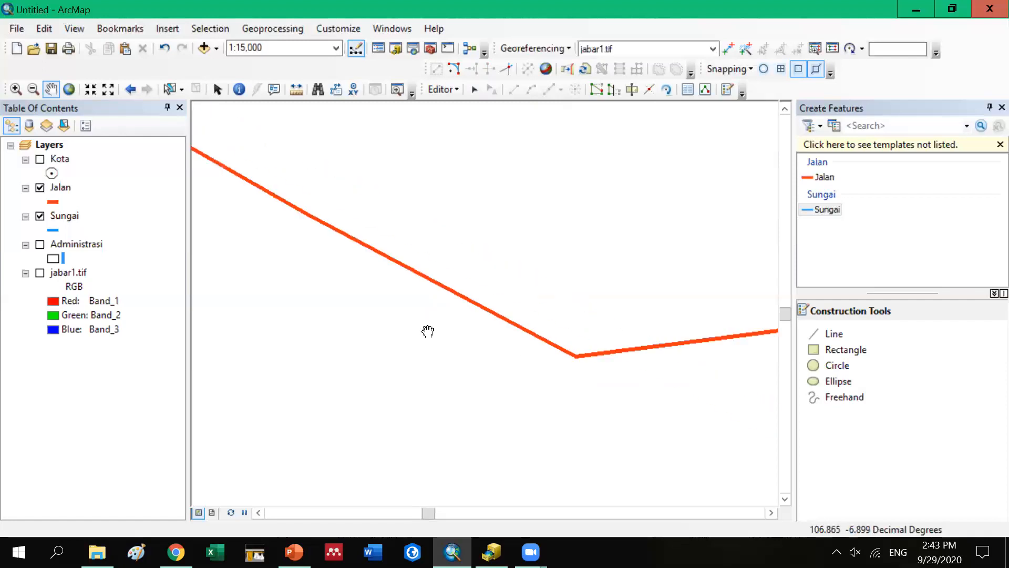
{"action": "scroll", "coordinate": [543, 374], "scroll_direction": "up", "scroll_amount": 1}
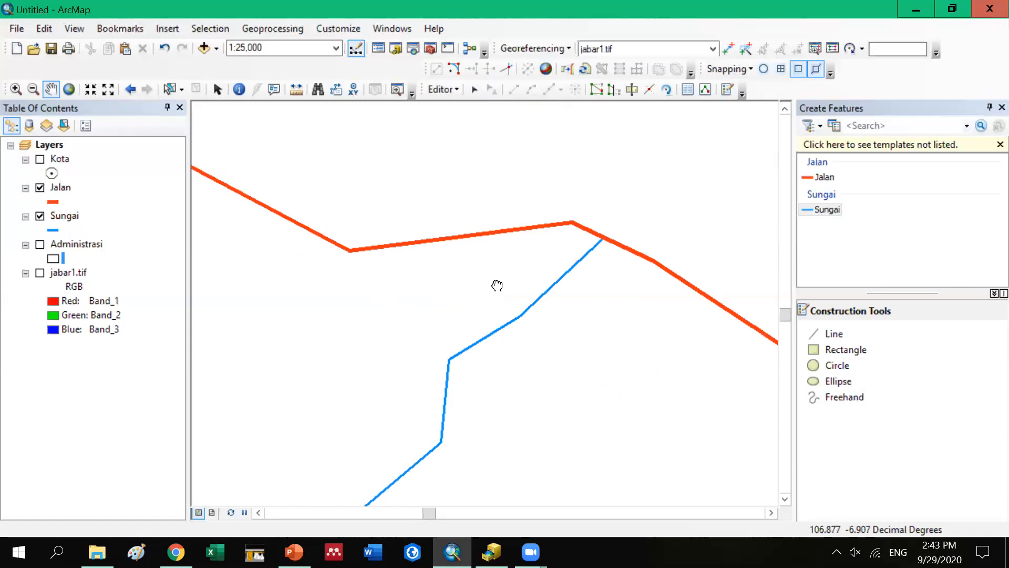
{"action": "left_click_drag", "start_coordinate": [267, 194], "coordinate": [281, 110]}
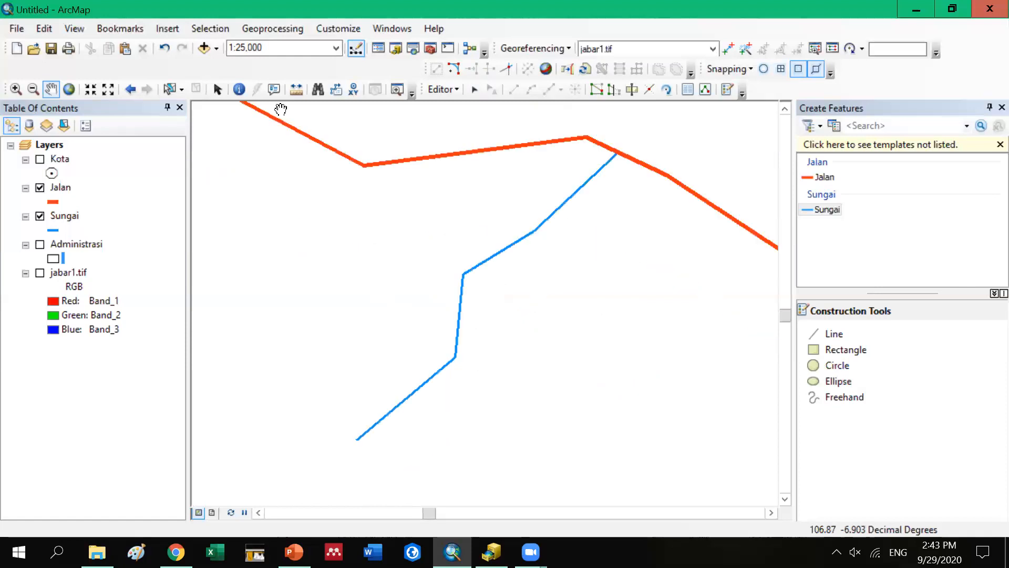
{"action": "left_click", "coordinate": [273, 92]}
{"action": "left_click", "coordinate": [173, 91]}
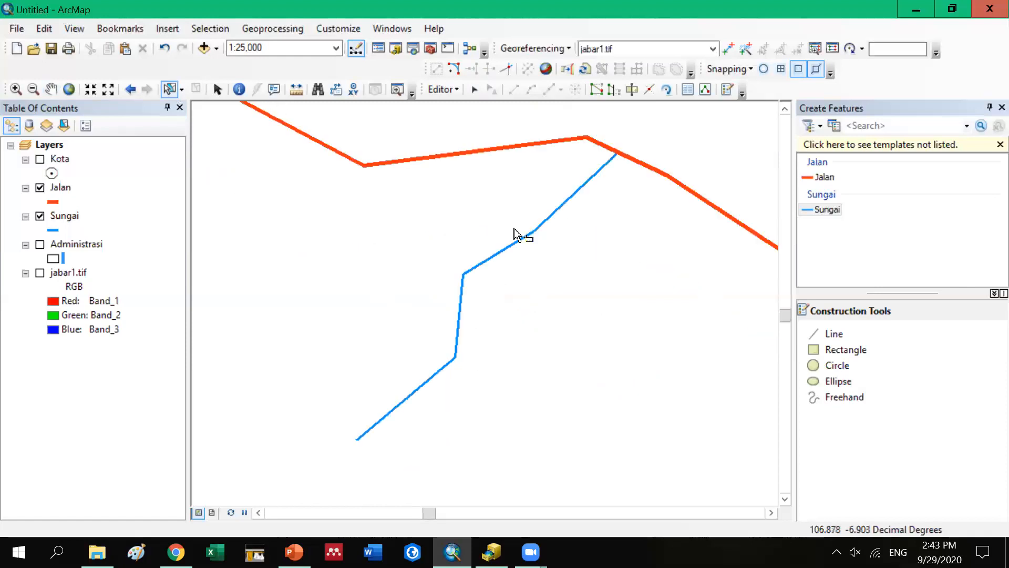
{"action": "left_click", "coordinate": [523, 242]}
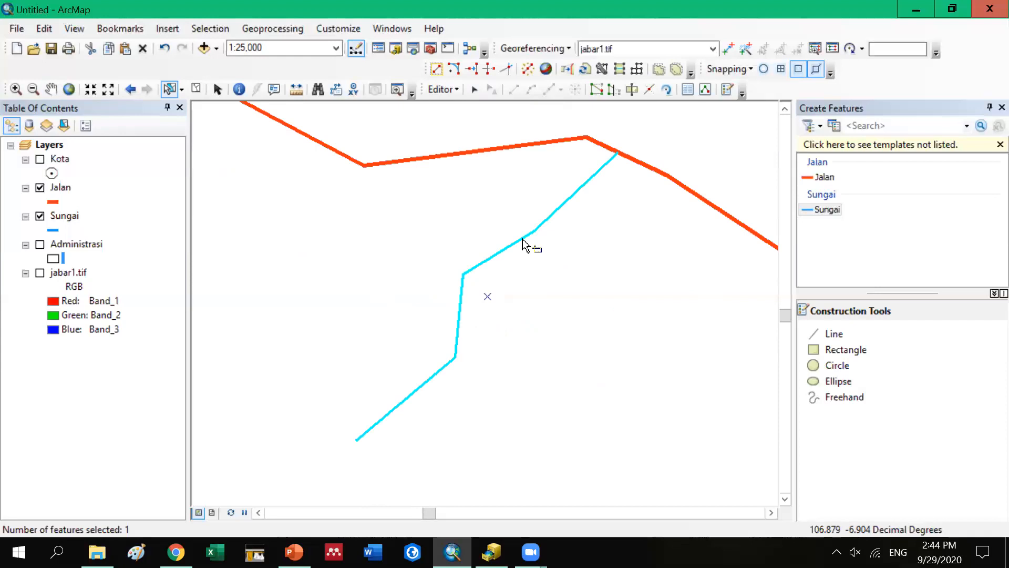
{"action": "key", "text": "Delete"}
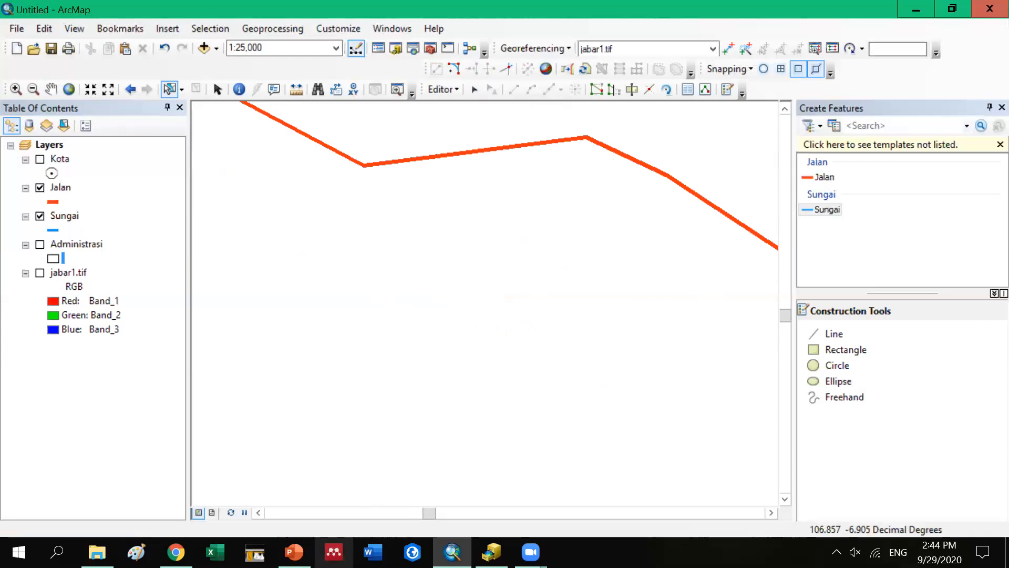
Switch to the PowerPoint presentation, examine the "Memotong Poligon" slide on cutting polygons, and return to ArcMap
{"action": "key", "text": "alt+Tab"}
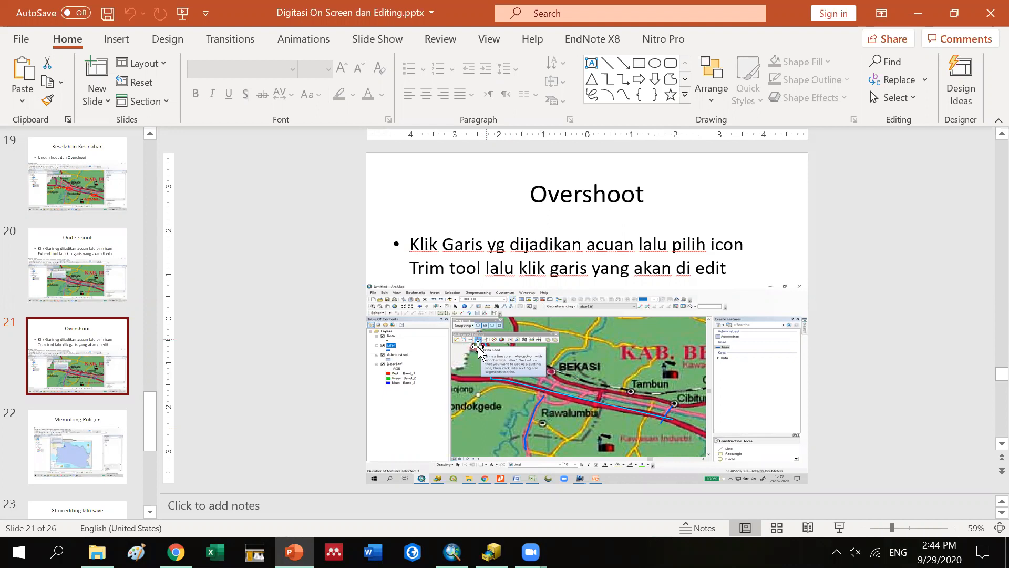
{"action": "left_click", "coordinate": [78, 437]}
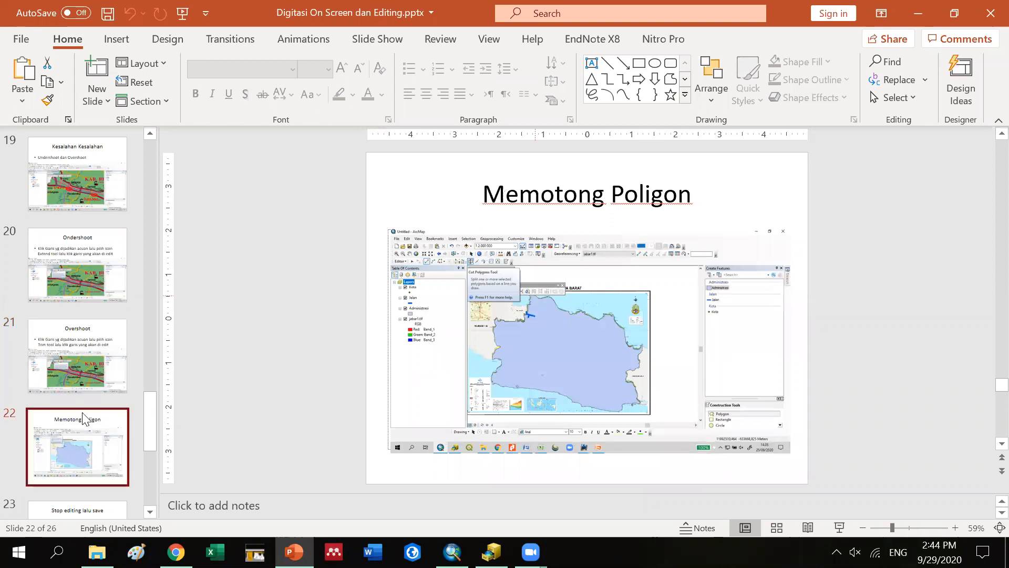
{"action": "scroll", "coordinate": [82, 412], "scroll_direction": "down", "scroll_amount": 1}
{"action": "scroll", "coordinate": [82, 412], "scroll_direction": "down", "scroll_amount": 1}
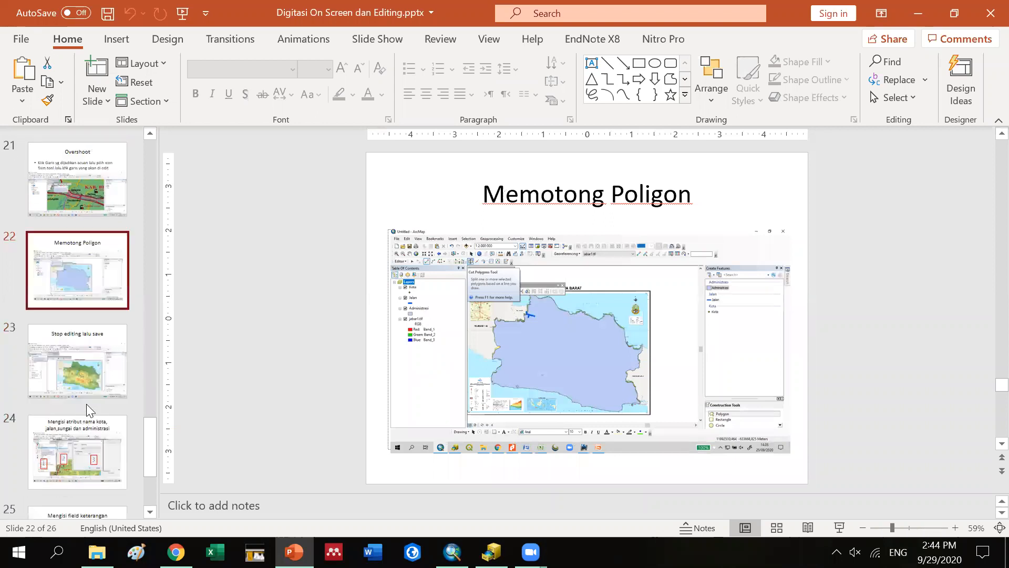
{"action": "left_click", "coordinate": [105, 276]}
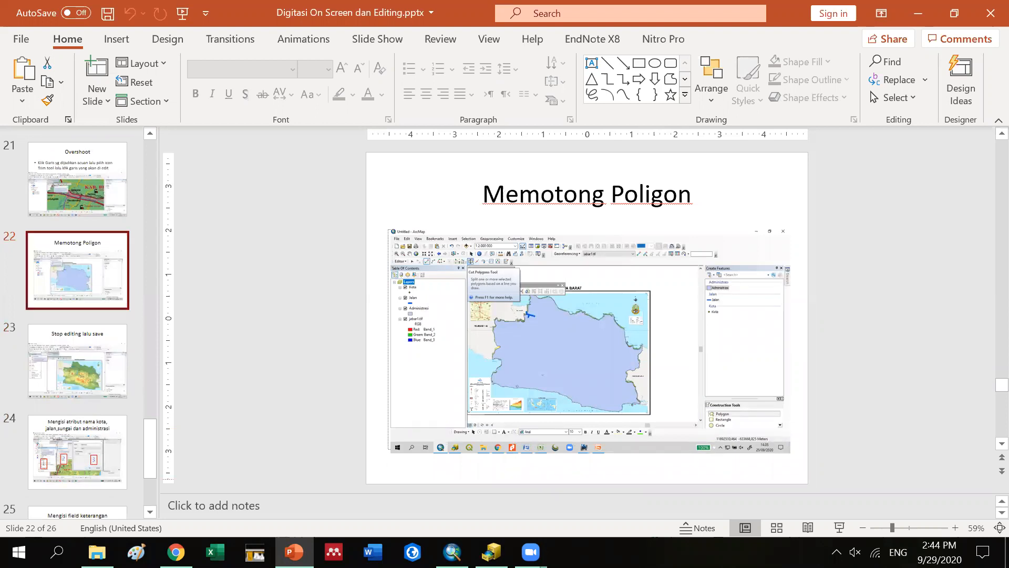
{"action": "key", "text": "alt+Tab"}
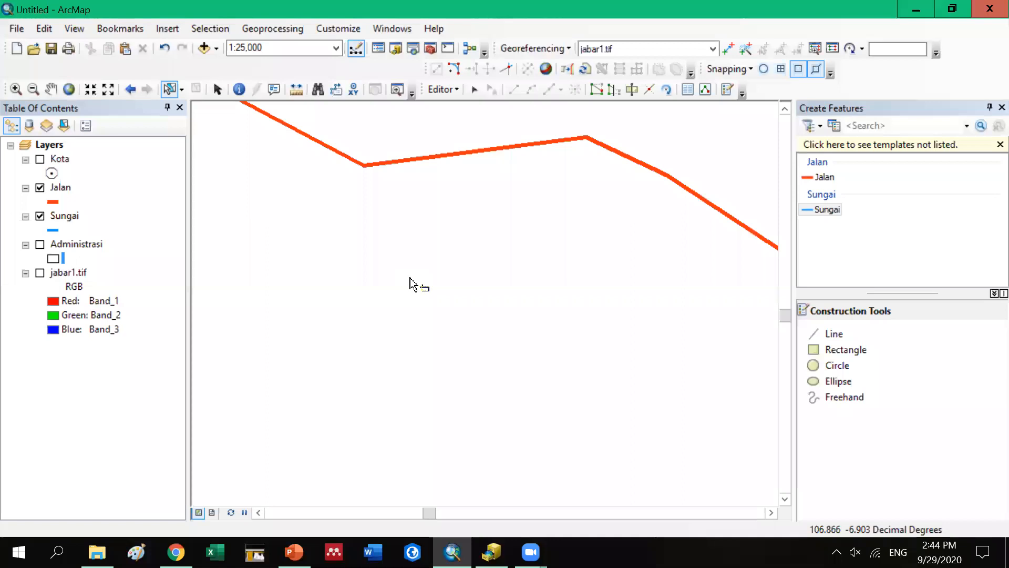
Display the Administrasi layer together with the Jalan and Sungai layers at 1:150,000
{"action": "scroll", "coordinate": [409, 284], "scroll_direction": "down", "scroll_amount": 3}
{"action": "scroll", "coordinate": [410, 284], "scroll_direction": "up", "scroll_amount": 7}
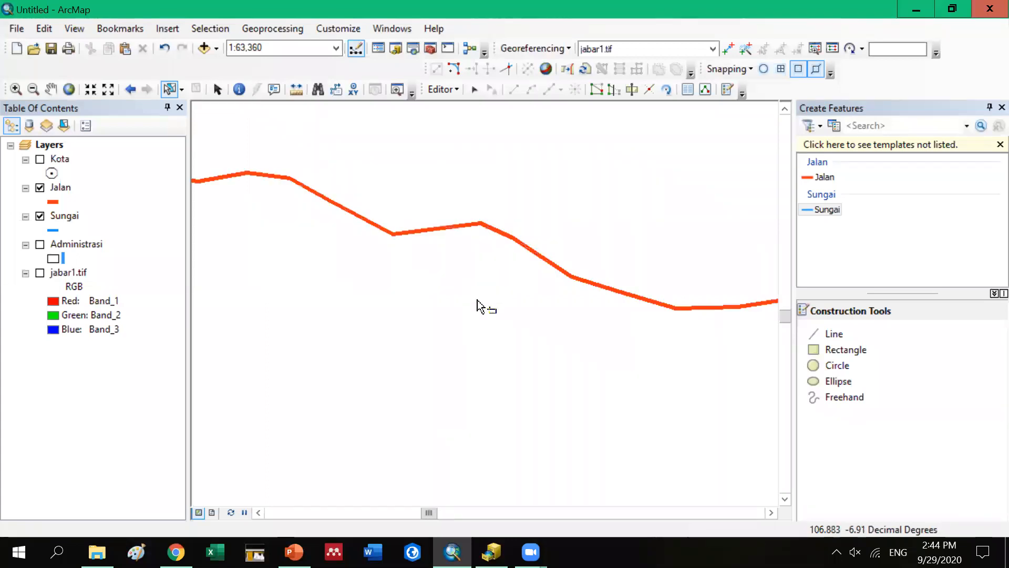
{"action": "scroll", "coordinate": [478, 306], "scroll_direction": "up", "scroll_amount": 4}
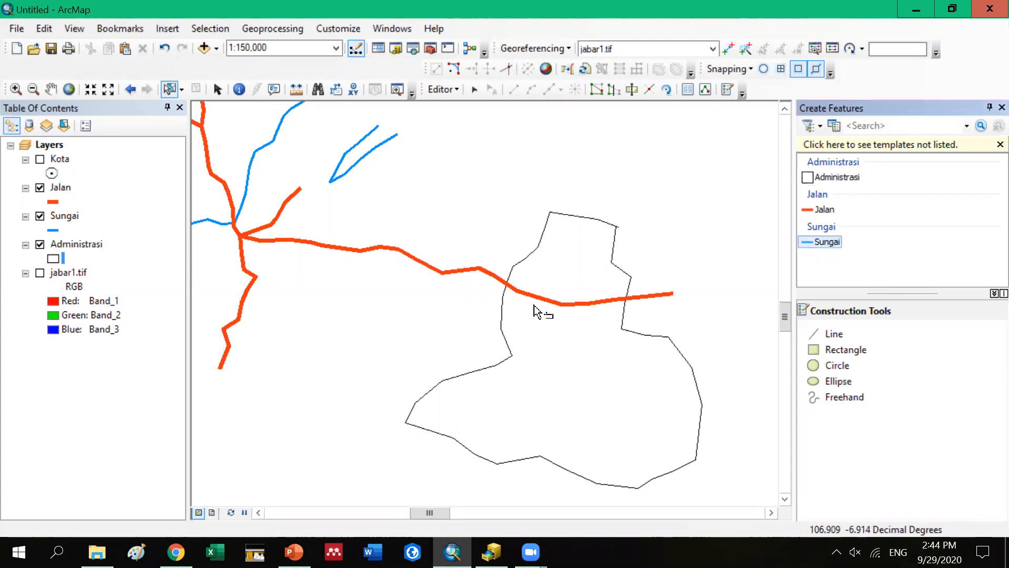
Select the Administrasi polygon and the crossing main road with a selection box, and clear that selection
{"action": "scroll", "coordinate": [535, 310], "scroll_direction": "up", "scroll_amount": 1}
{"action": "scroll", "coordinate": [535, 305], "scroll_direction": "up", "scroll_amount": 2}
{"action": "left_click_drag", "start_coordinate": [509, 261], "coordinate": [554, 306]}
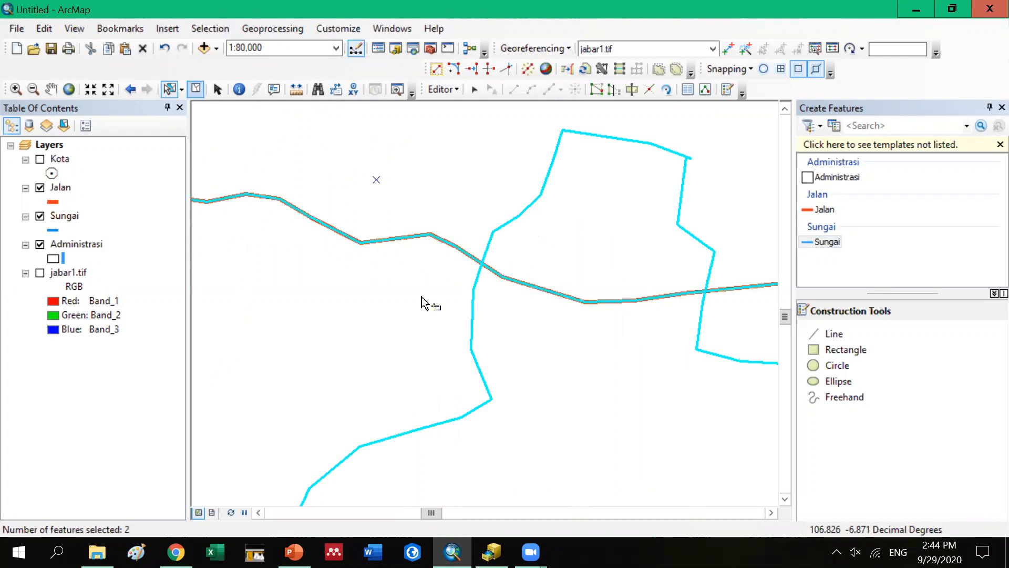
{"action": "left_click", "coordinate": [195, 89]}
Display the whole Administrasi polygon and the crossing main road at 1:125,000
{"action": "left_click", "coordinate": [59, 89]}
{"action": "left_click_drag", "start_coordinate": [720, 442], "coordinate": [607, 311]}
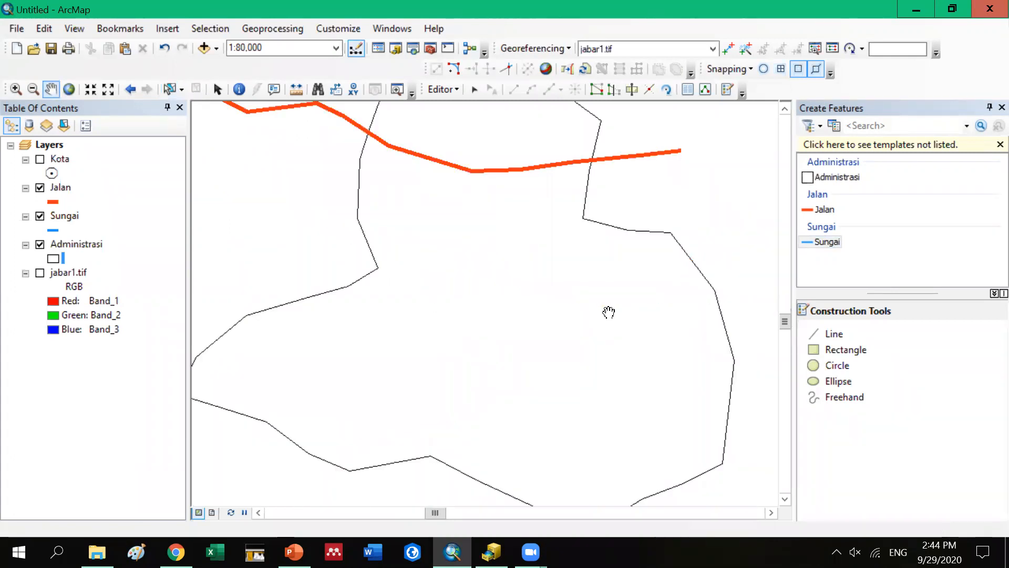
{"action": "scroll", "coordinate": [609, 313], "scroll_direction": "down", "scroll_amount": 1}
{"action": "scroll", "coordinate": [609, 313], "scroll_direction": "up", "scroll_amount": 1}
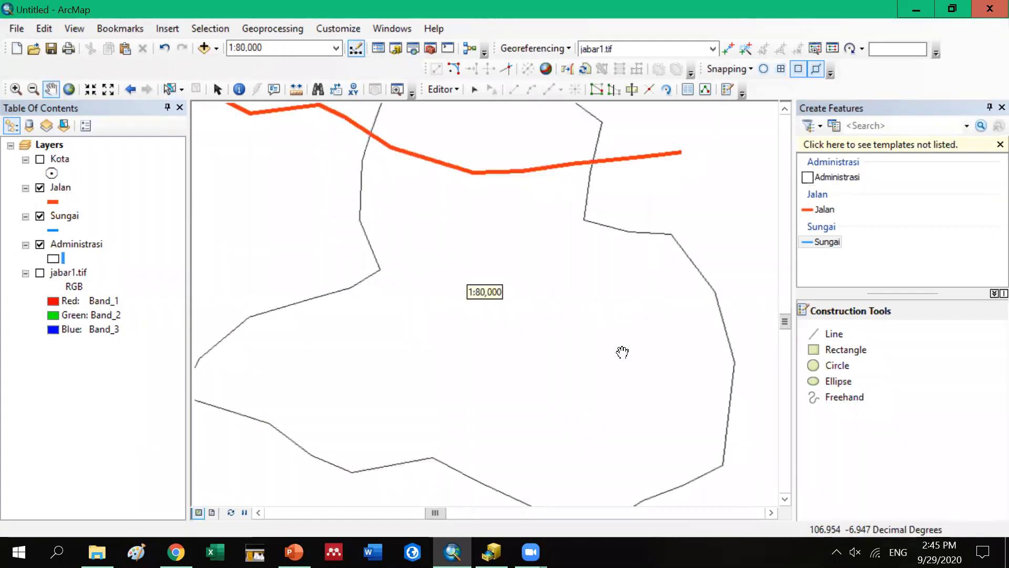
{"action": "scroll", "coordinate": [623, 353], "scroll_direction": "up", "scroll_amount": 2}
{"action": "left_click_drag", "start_coordinate": [605, 331], "coordinate": [573, 341]}
{"action": "scroll", "coordinate": [573, 341], "scroll_direction": "down", "scroll_amount": 1}
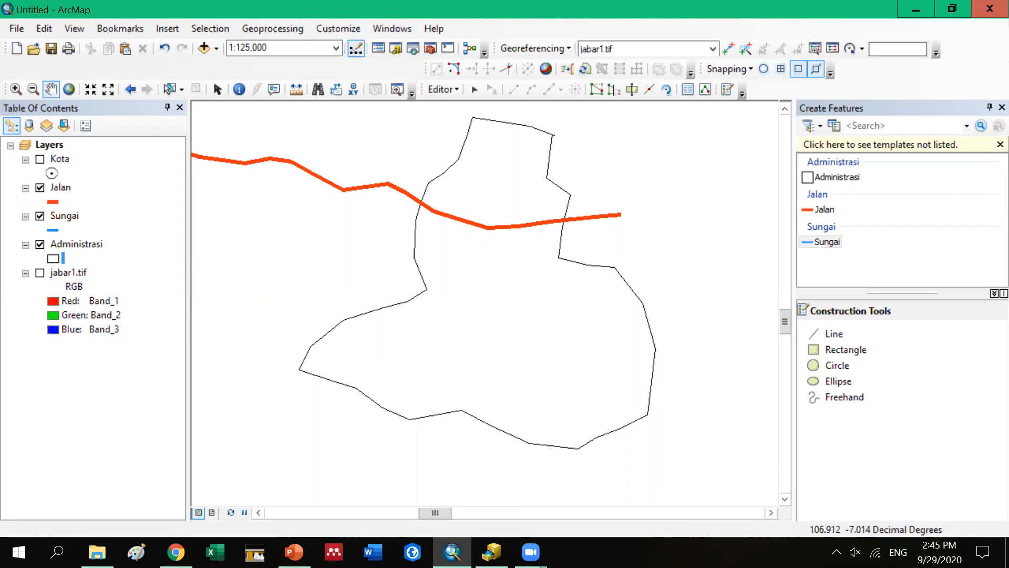
{"action": "key", "text": "alt+Tab"}
{"action": "left_click", "coordinate": [635, 98]}
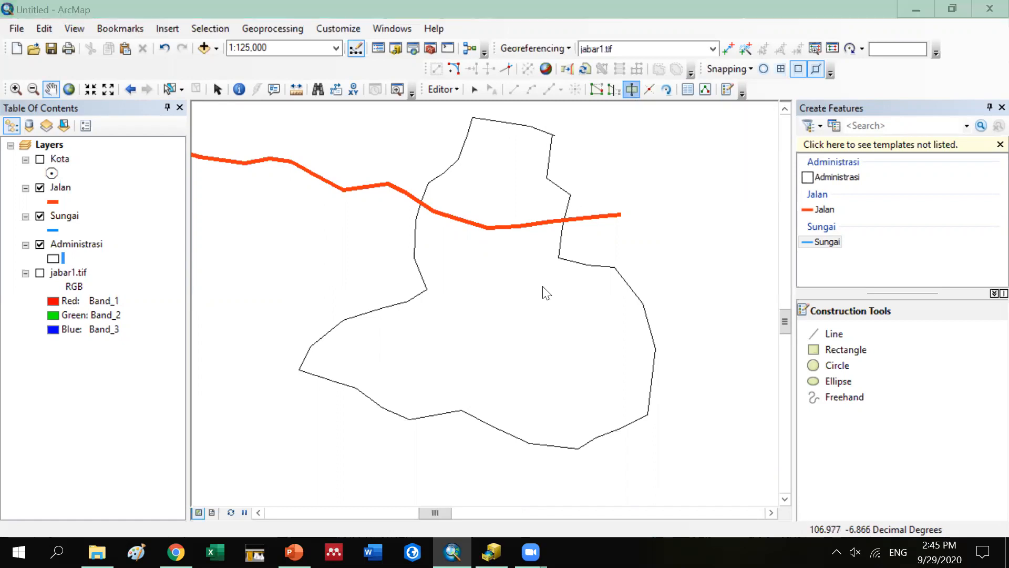
{"action": "left_click", "coordinate": [548, 251]}
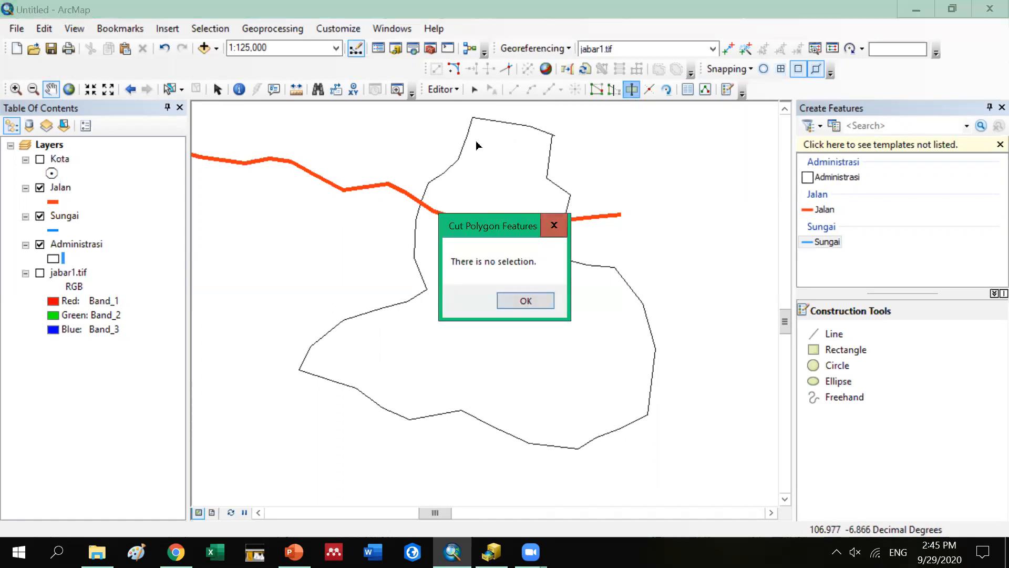
{"action": "key", "text": "Return"}
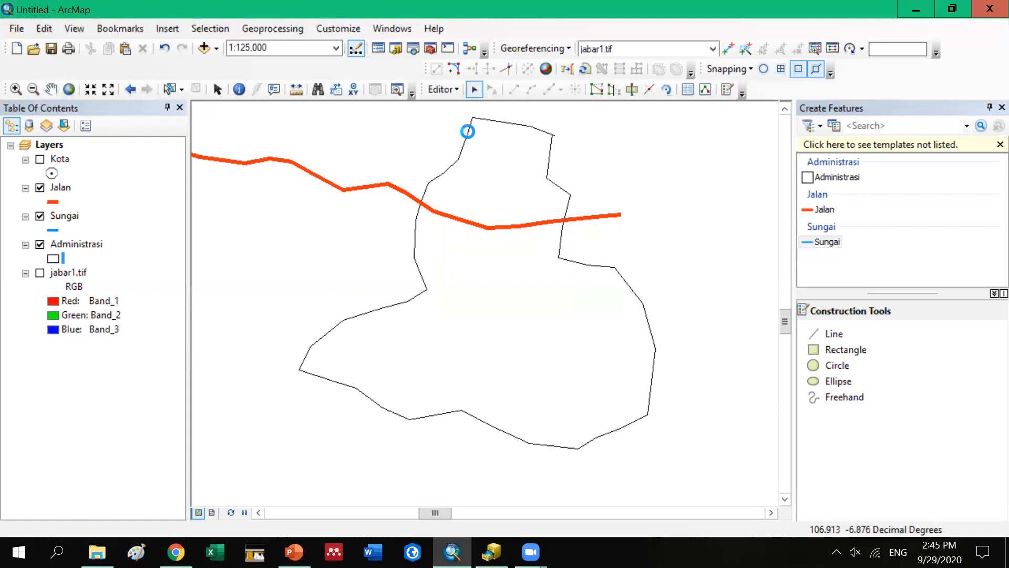
Select the Administrasi polygon and cut it in two along the river running from east of Baros to the southwestern boundary
{"action": "left_click", "coordinate": [467, 131]}
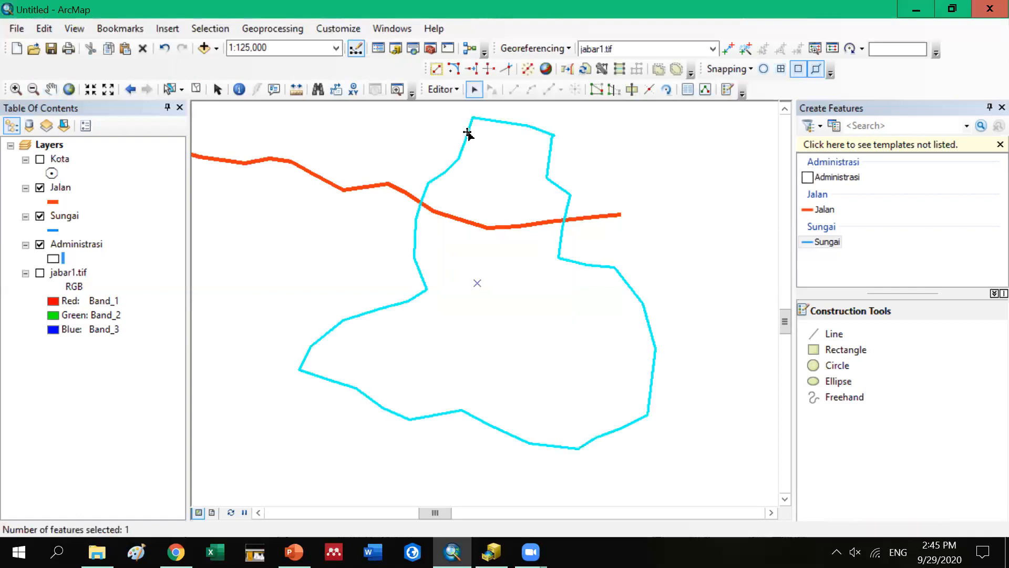
{"action": "left_click", "coordinate": [632, 90]}
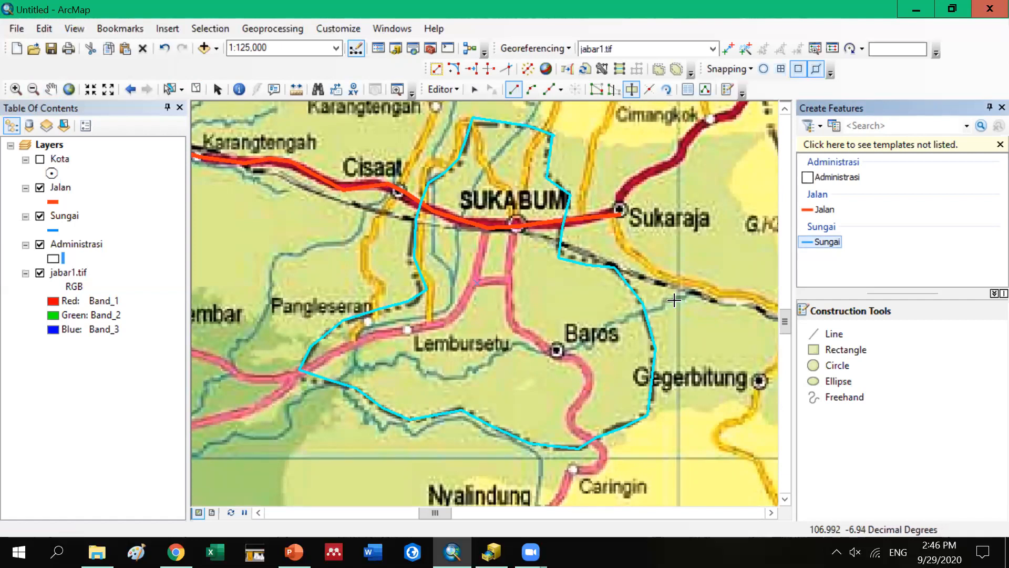
{"action": "left_click", "coordinate": [597, 328]}
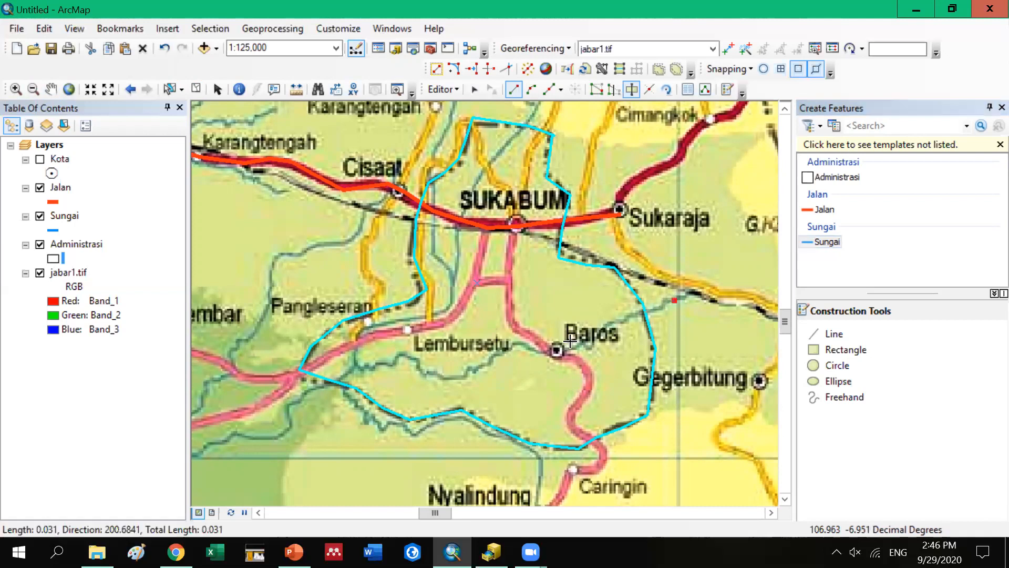
{"action": "left_click", "coordinate": [572, 350]}
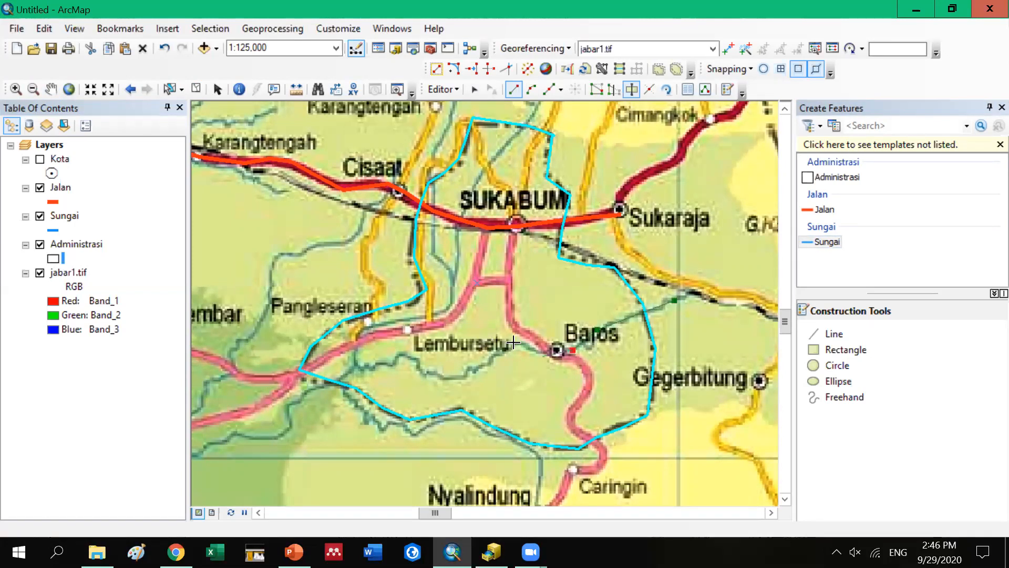
{"action": "left_click", "coordinate": [539, 352]}
{"action": "left_click", "coordinate": [459, 378]}
{"action": "left_click", "coordinate": [436, 379]}
{"action": "left_click", "coordinate": [366, 369]}
{"action": "left_click", "coordinate": [350, 371]}
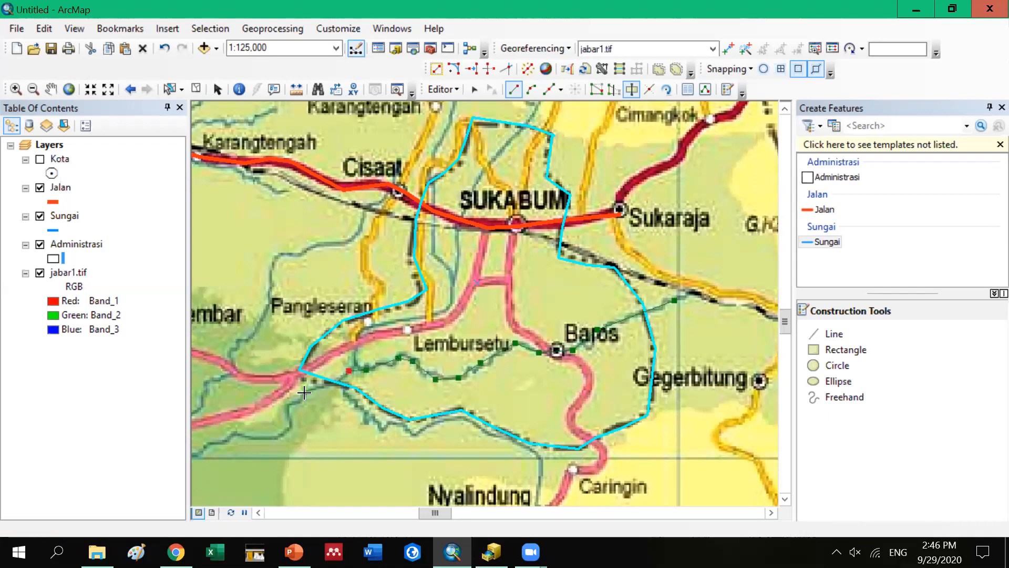
{"action": "left_click", "coordinate": [303, 392]}
{"action": "double_click", "coordinate": [304, 392]}
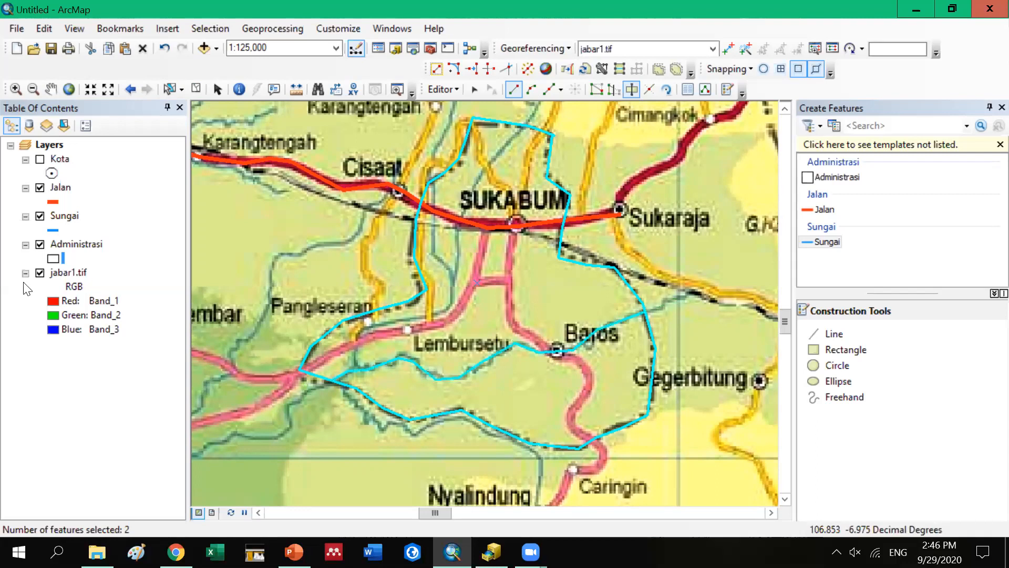
Cut the southern Administrasi piece along the pink road from Caringin north past Baros
{"action": "left_click", "coordinate": [40, 273]}
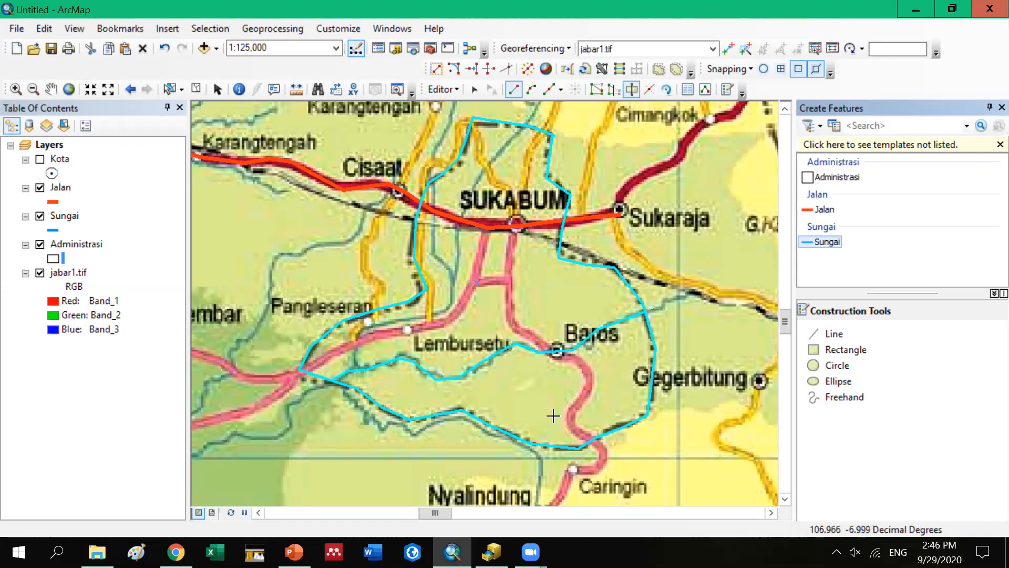
{"action": "left_click", "coordinate": [588, 389]}
{"action": "left_click", "coordinate": [580, 363]}
{"action": "left_click", "coordinate": [546, 352]}
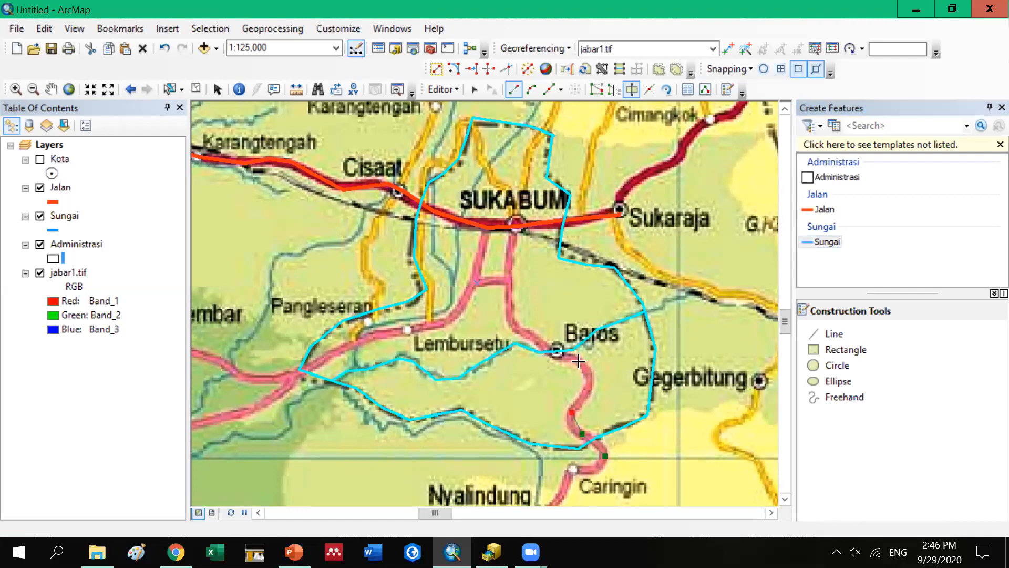
{"action": "left_click", "coordinate": [520, 328]}
{"action": "left_click", "coordinate": [506, 300]}
{"action": "left_click", "coordinate": [509, 267]}
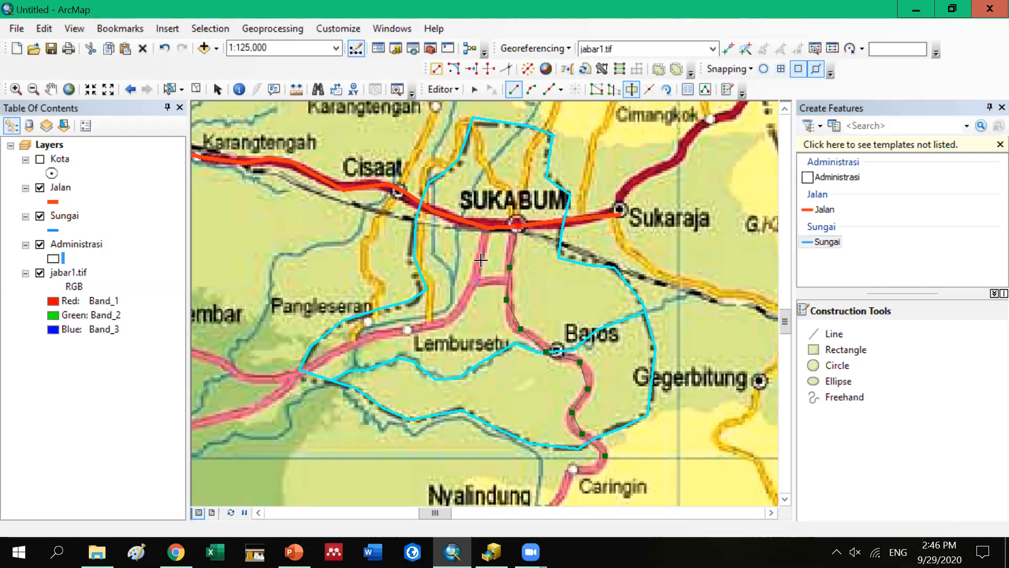
{"action": "double_click", "coordinate": [567, 395]}
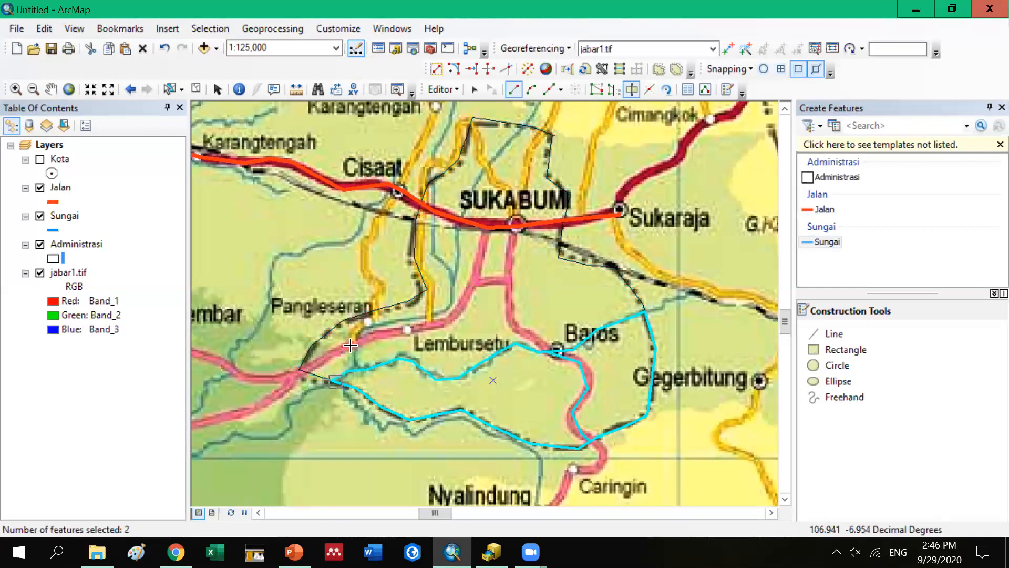
Try to cut the selected polygons along the pink road through Lembursetu, continuing on the main road toward Sukaraja
{"action": "left_click", "coordinate": [280, 377]}
{"action": "left_click", "coordinate": [333, 350]}
{"action": "left_click", "coordinate": [359, 338]}
{"action": "left_click", "coordinate": [396, 333]}
{"action": "left_click", "coordinate": [424, 328]}
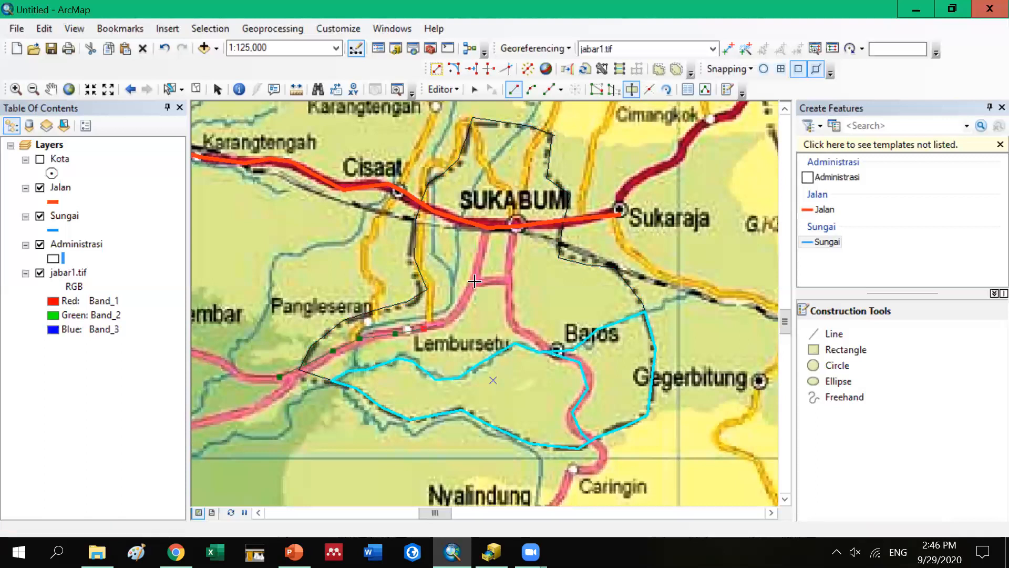
{"action": "double_click", "coordinate": [493, 216]}
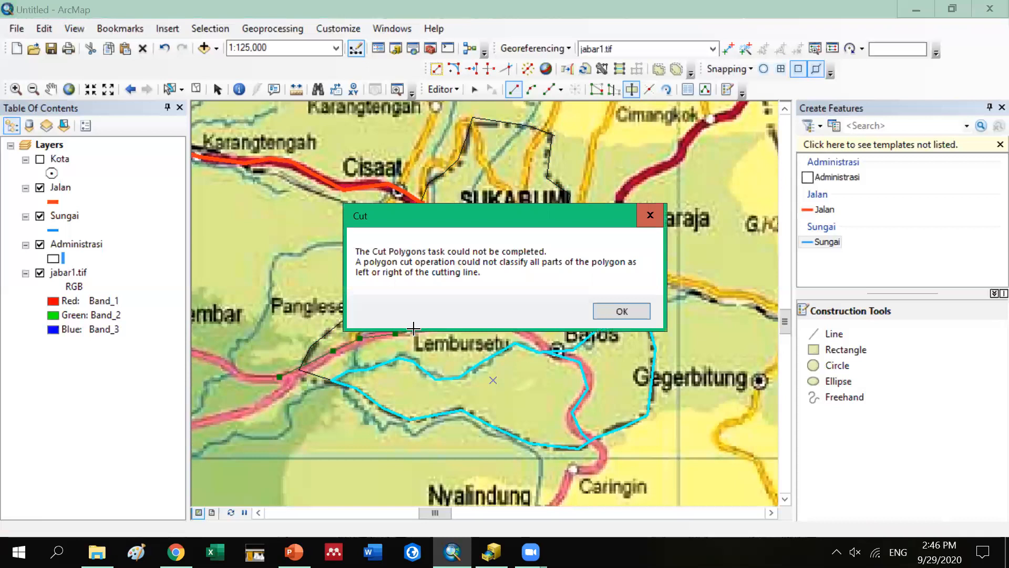
{"action": "key", "text": "Return"}
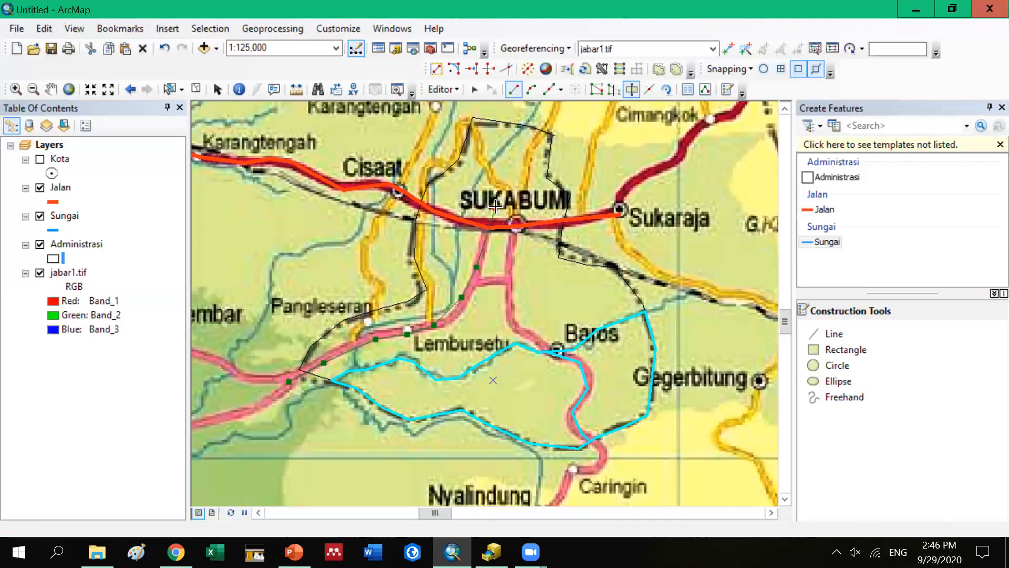
{"action": "double_click", "coordinate": [608, 225]}
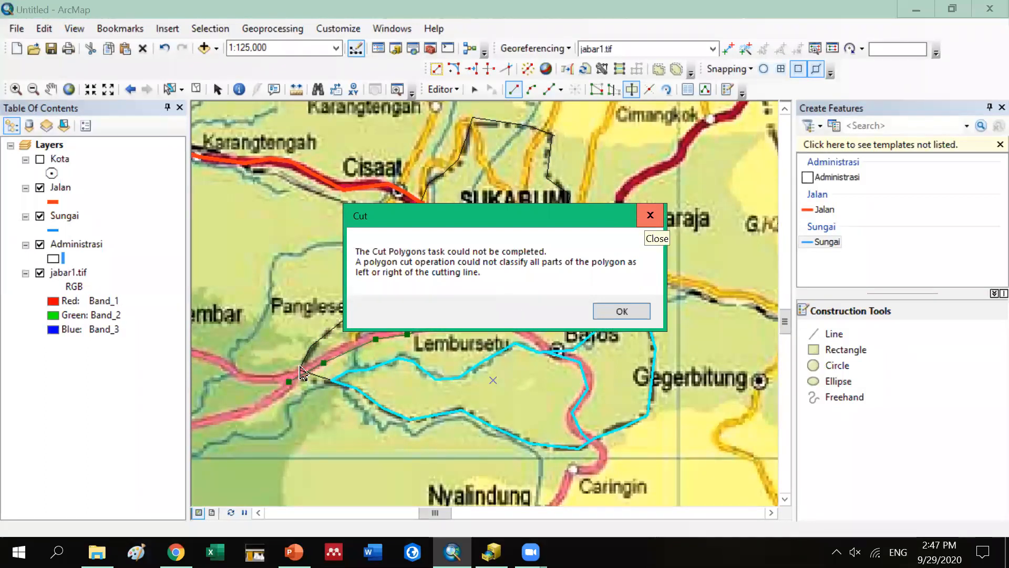
{"action": "key", "text": "Return"}
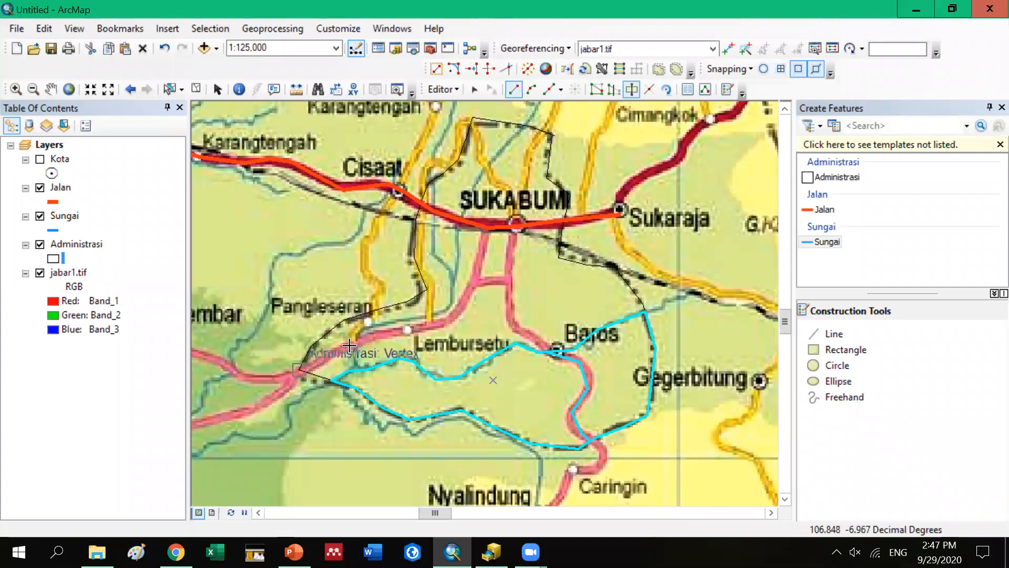
Try to cut the selected polygons along the pink road through Lembursetu, ending at the Jalan vertex near Cisaat
{"action": "left_click", "coordinate": [290, 379]}
{"action": "left_click", "coordinate": [442, 318]}
{"action": "left_click", "coordinate": [458, 305]}
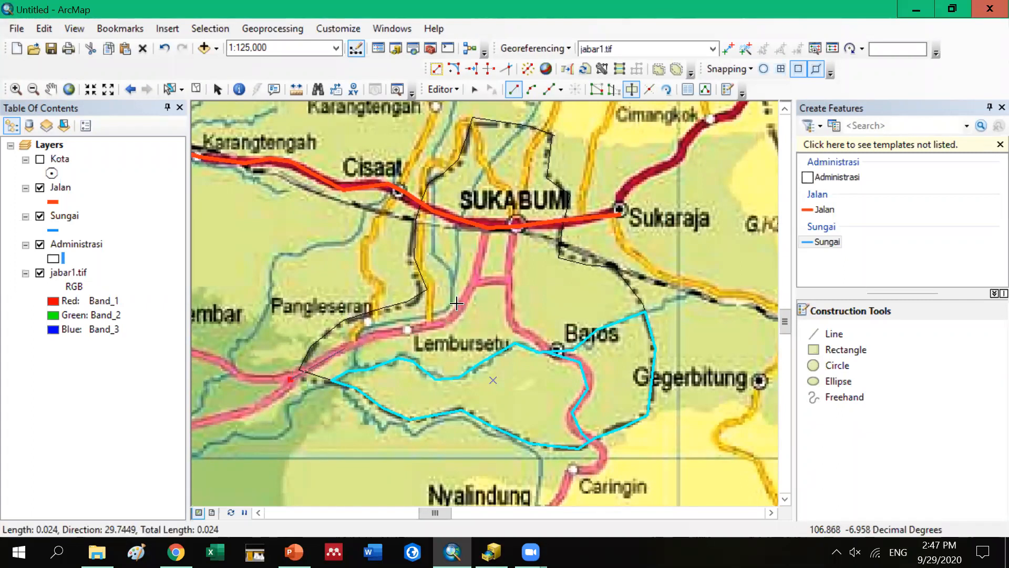
{"action": "left_click", "coordinate": [474, 277]}
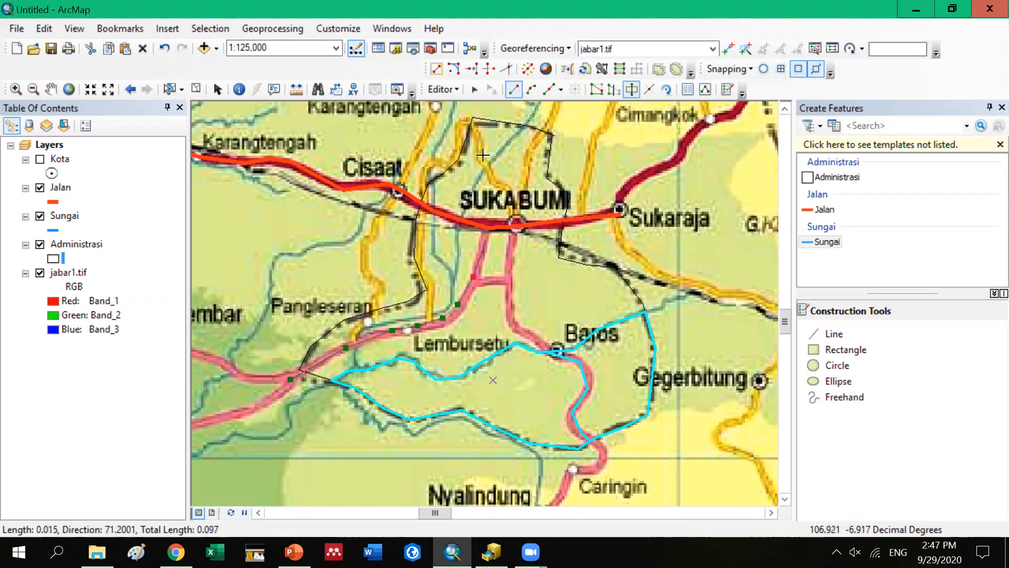
{"action": "left_click", "coordinate": [490, 231]}
{"action": "double_click", "coordinate": [403, 191]}
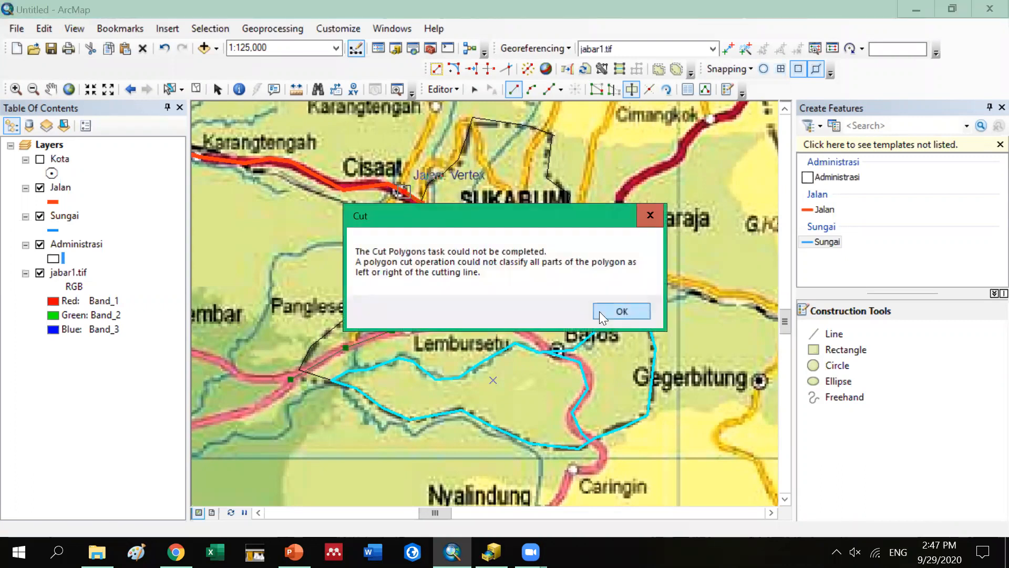
{"action": "left_click", "coordinate": [598, 311]}
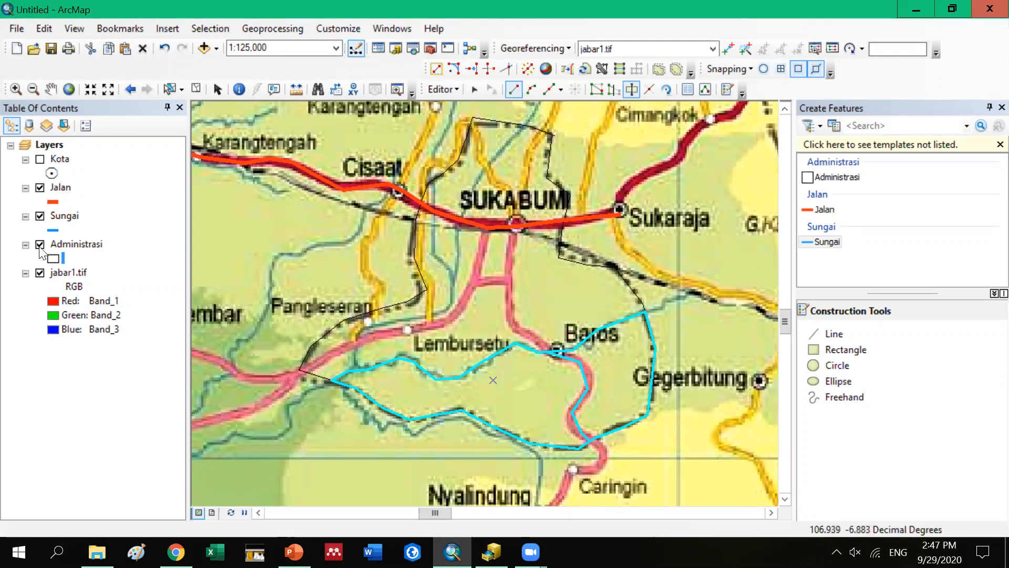
Hide the jabar1.tif image and clear the selection of the southern Administrasi pieces
{"action": "left_click", "coordinate": [40, 273]}
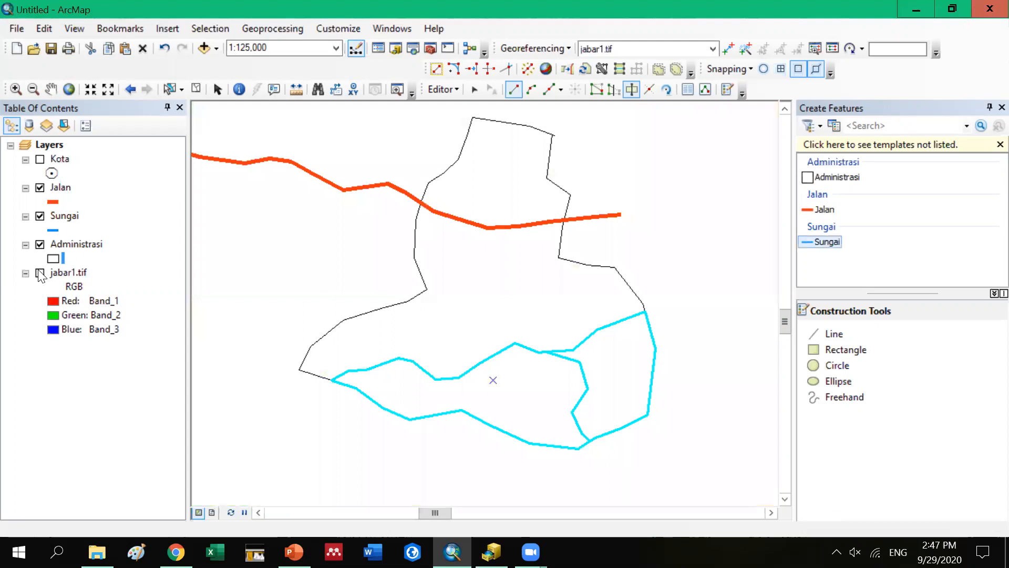
{"action": "left_click", "coordinate": [170, 89]}
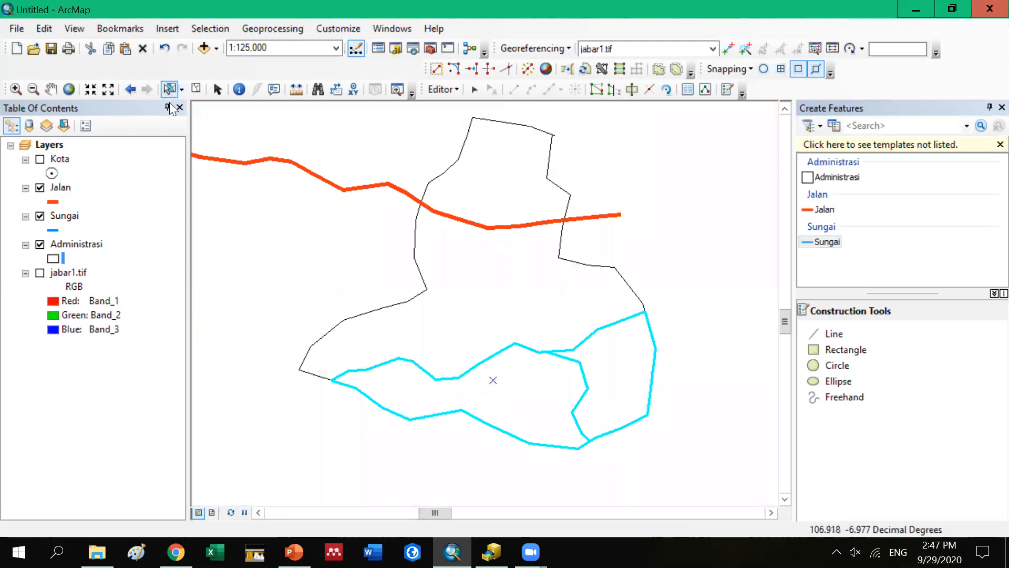
{"action": "left_click", "coordinate": [557, 449]}
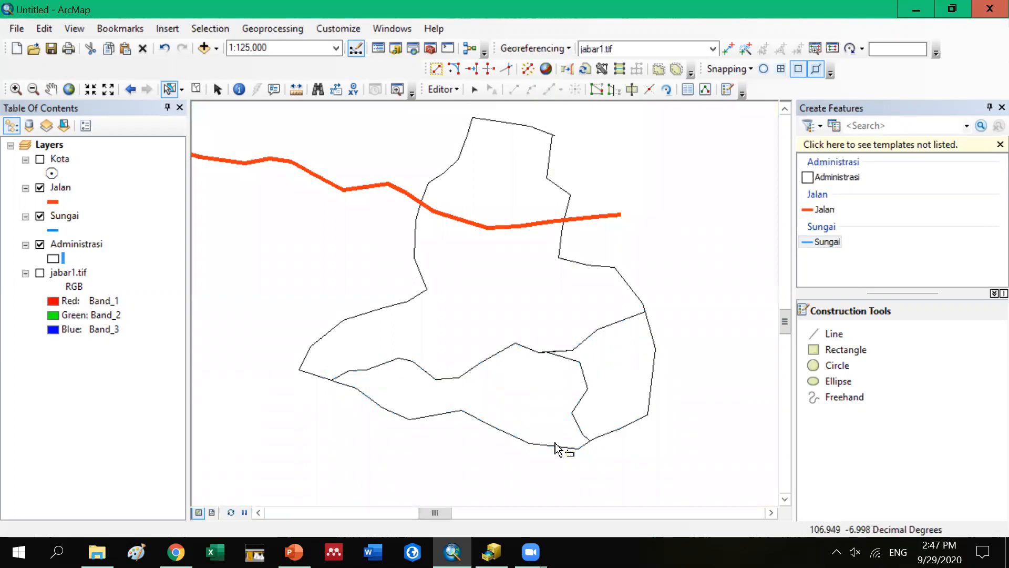
Select the cut Administrasi pieces in turn to examine the northern, southwestern and southeastern polygons
{"action": "left_click", "coordinate": [521, 346]}
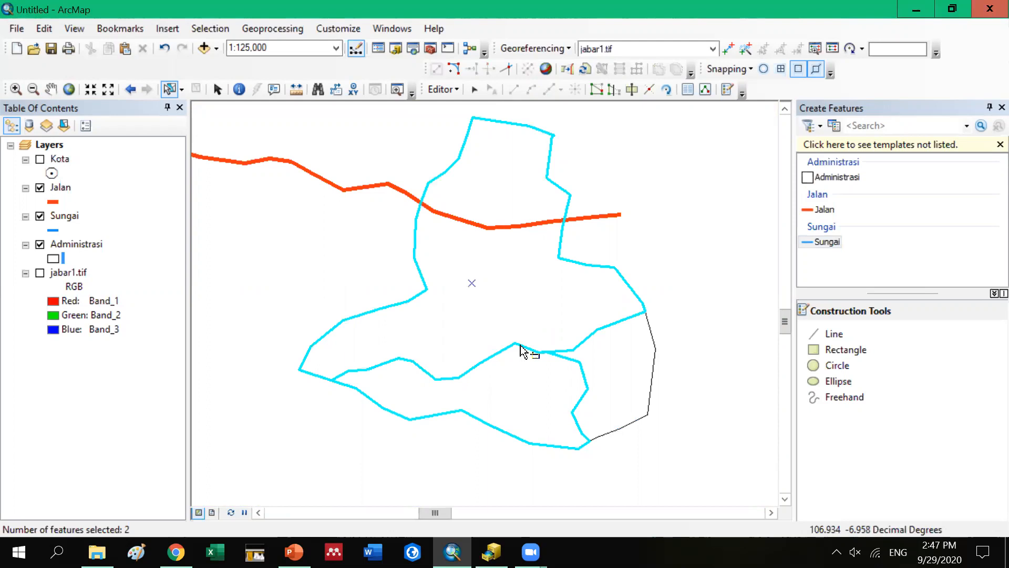
{"action": "left_click", "coordinate": [172, 88]}
{"action": "left_click", "coordinate": [517, 448]}
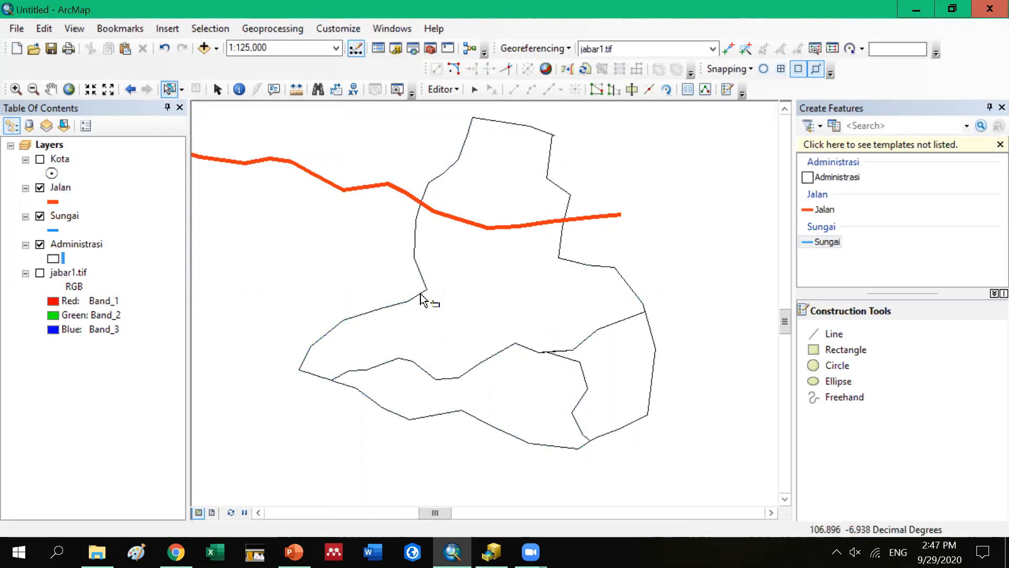
{"action": "left_click", "coordinate": [478, 162]}
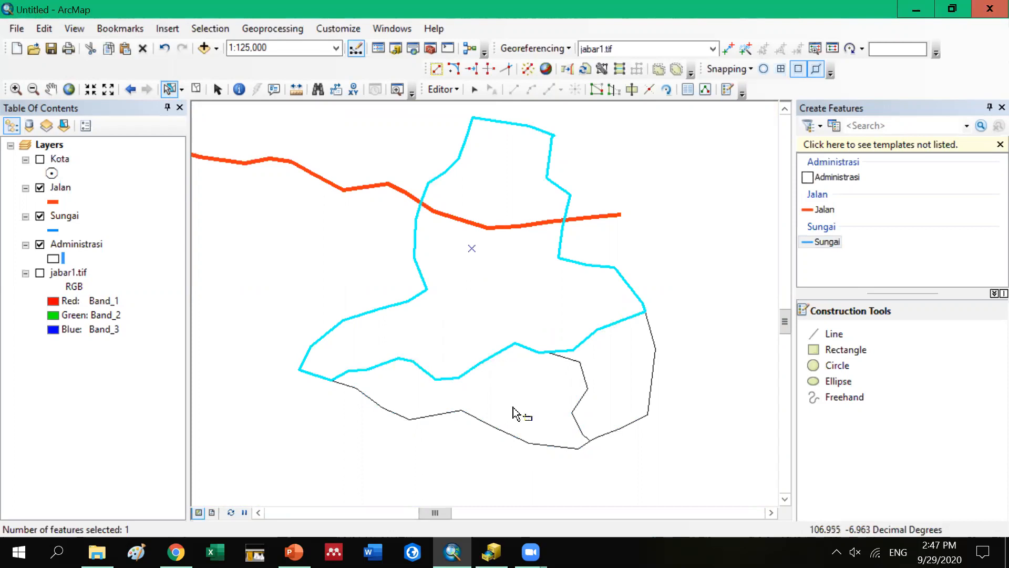
{"action": "left_click", "coordinate": [601, 339]}
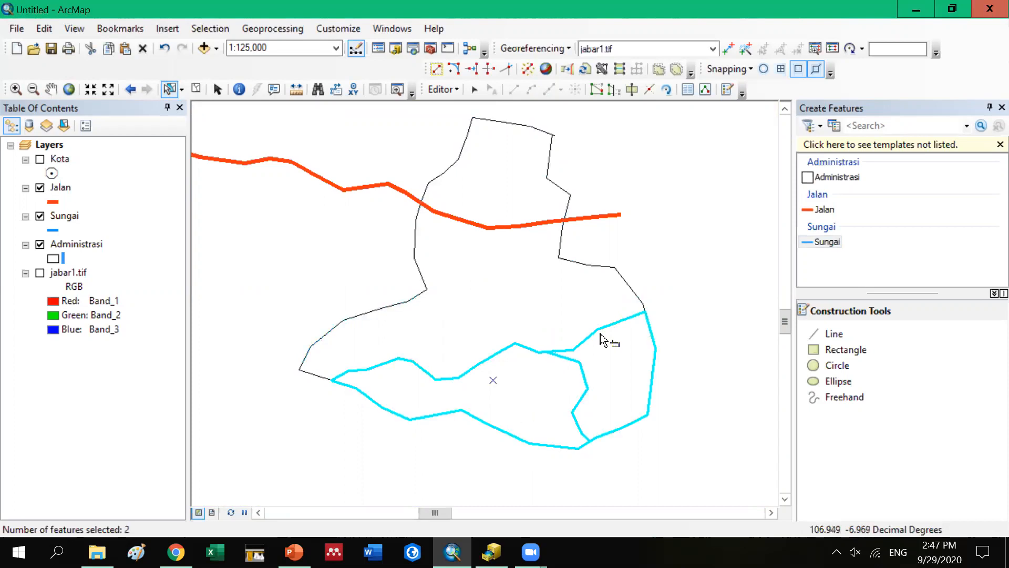
{"action": "left_click", "coordinate": [514, 351]}
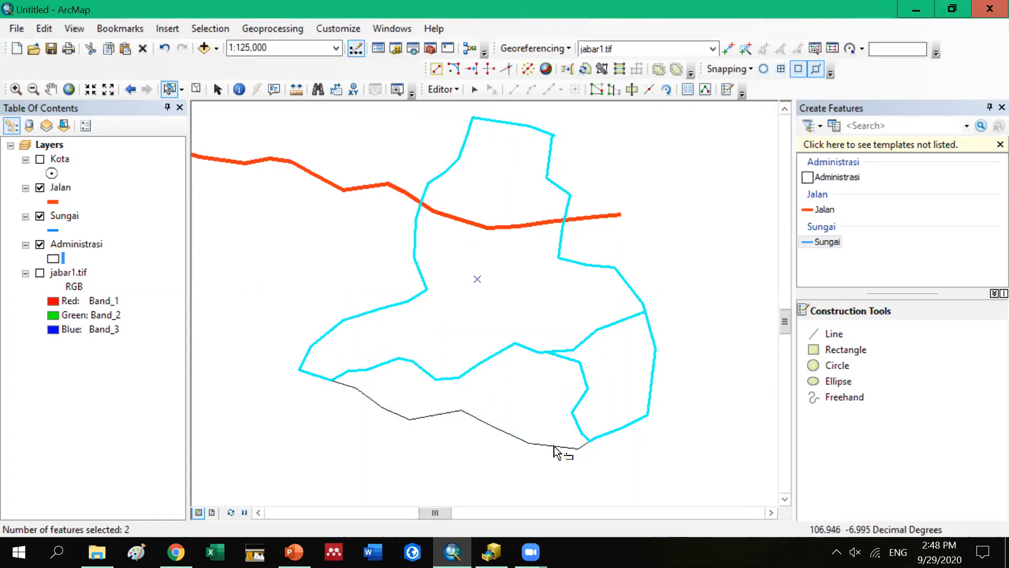
{"action": "left_click", "coordinate": [424, 389]}
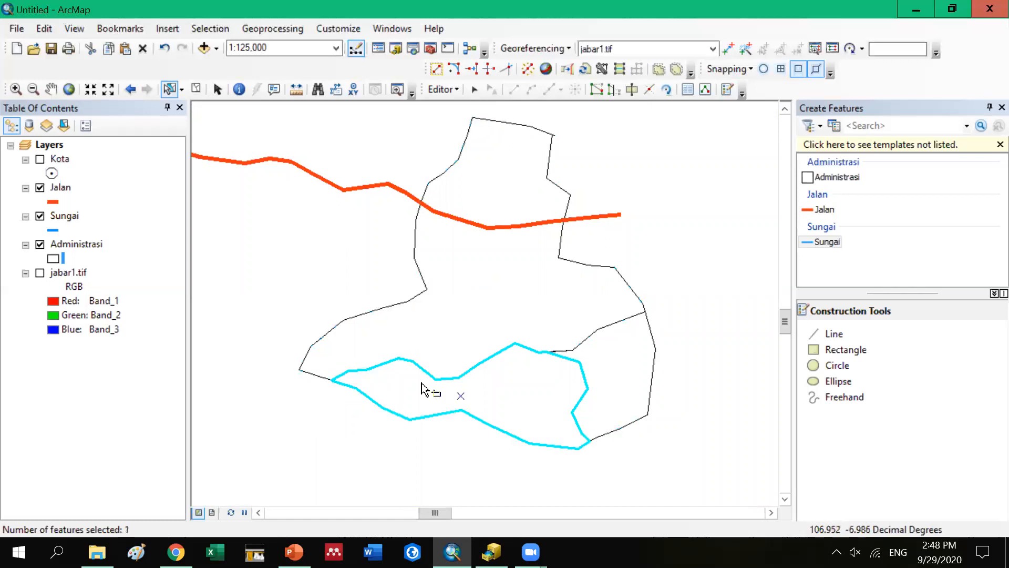
{"action": "left_click", "coordinate": [601, 386]}
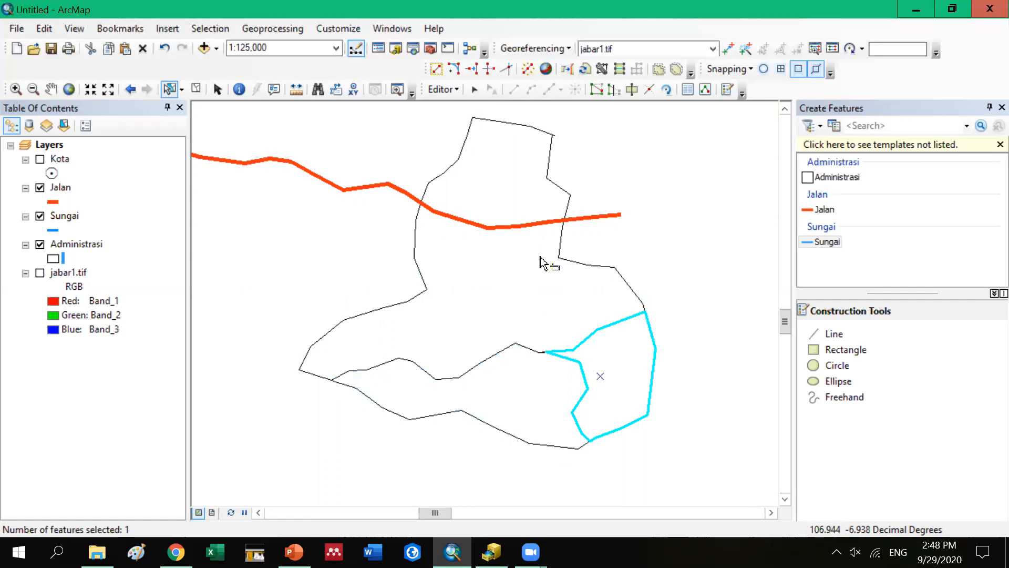
Select each cut Administrasi polygon in turn and compare the southern cut lines with the jabar1.tif image
{"action": "left_click", "coordinate": [541, 263]}
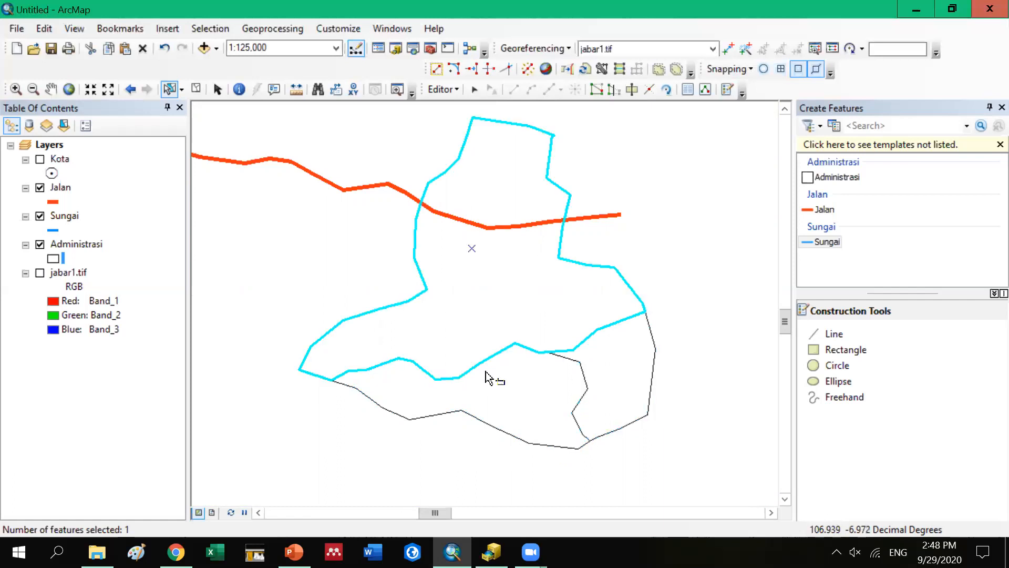
{"action": "left_click", "coordinate": [533, 395]}
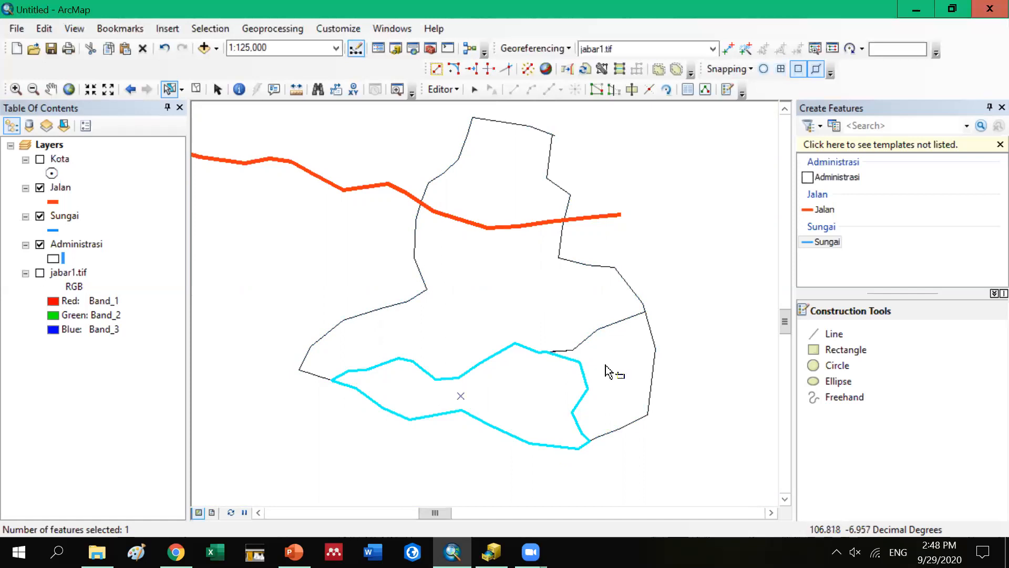
{"action": "left_click", "coordinate": [40, 273]}
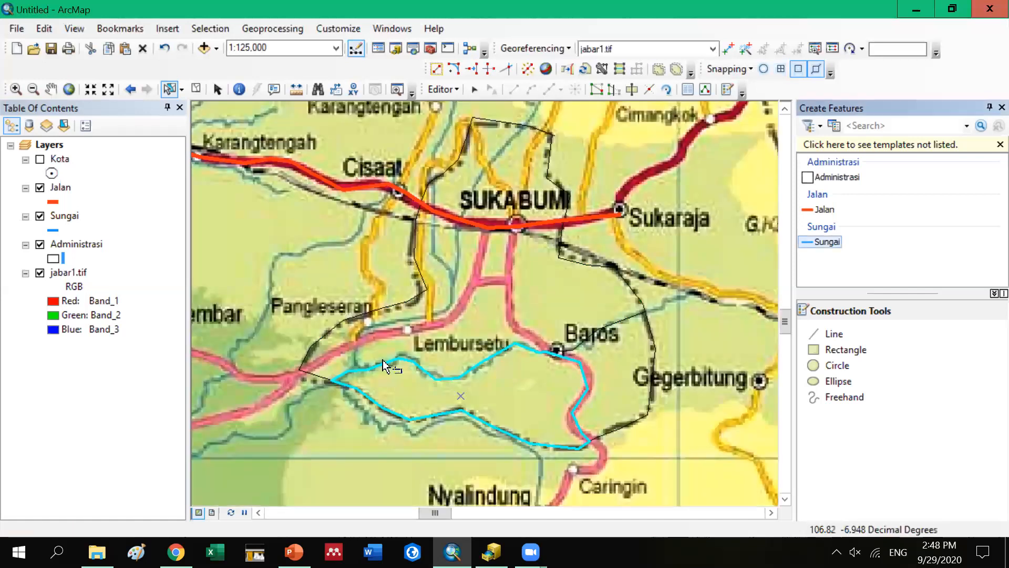
{"action": "left_click", "coordinate": [39, 272]}
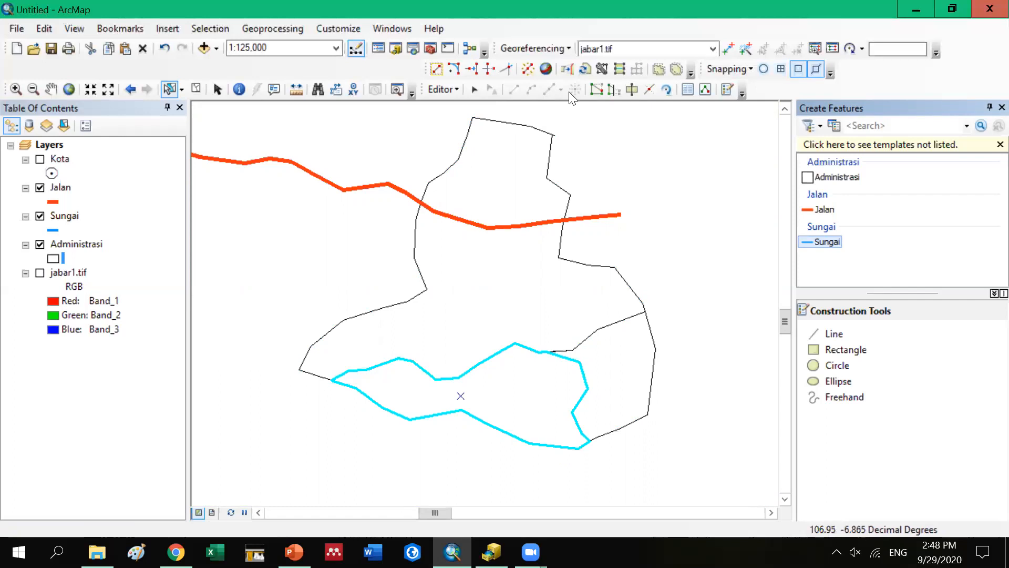
{"action": "left_click", "coordinate": [545, 300]}
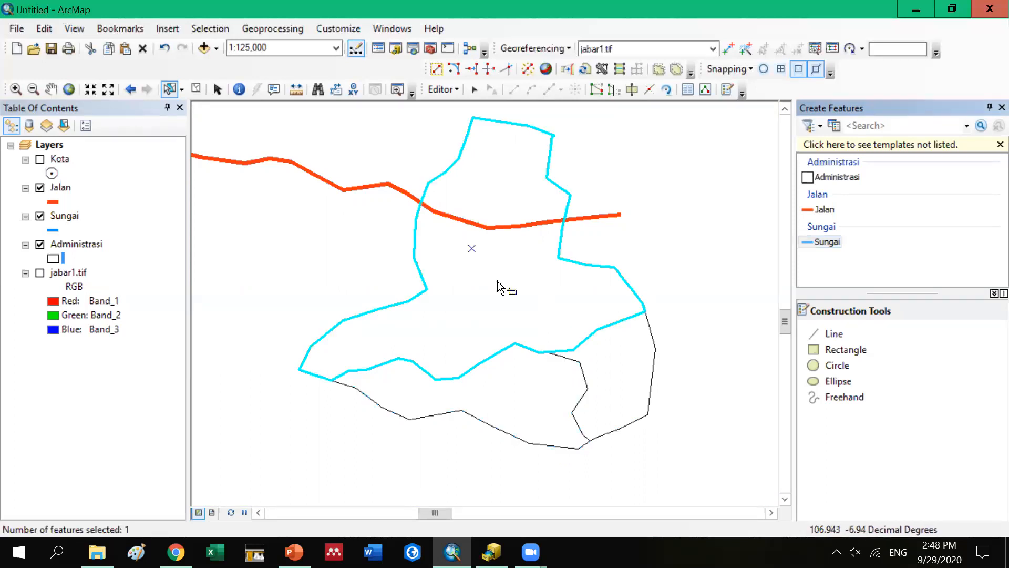
{"action": "left_click", "coordinate": [609, 379]}
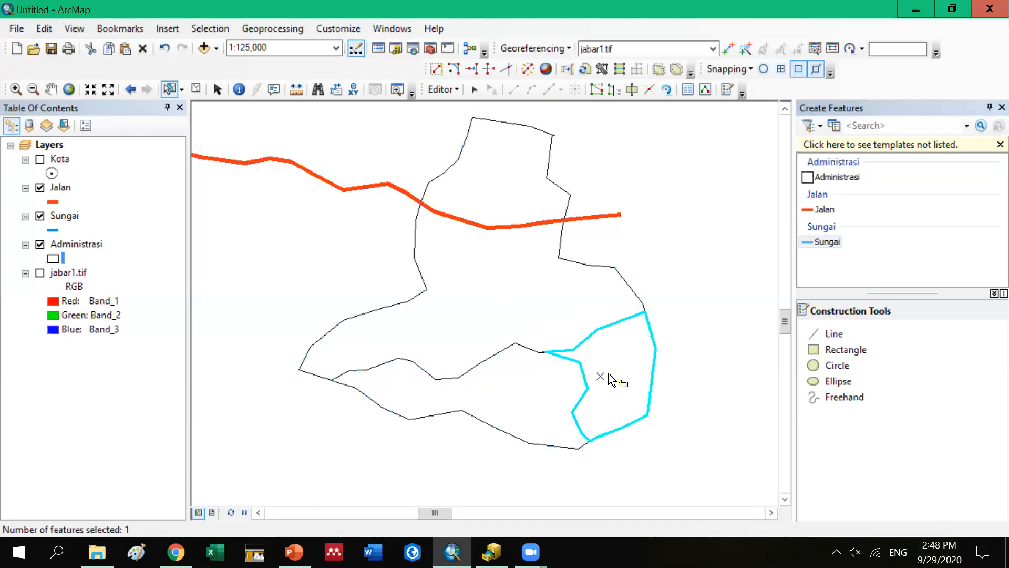
{"action": "left_click", "coordinate": [547, 395]}
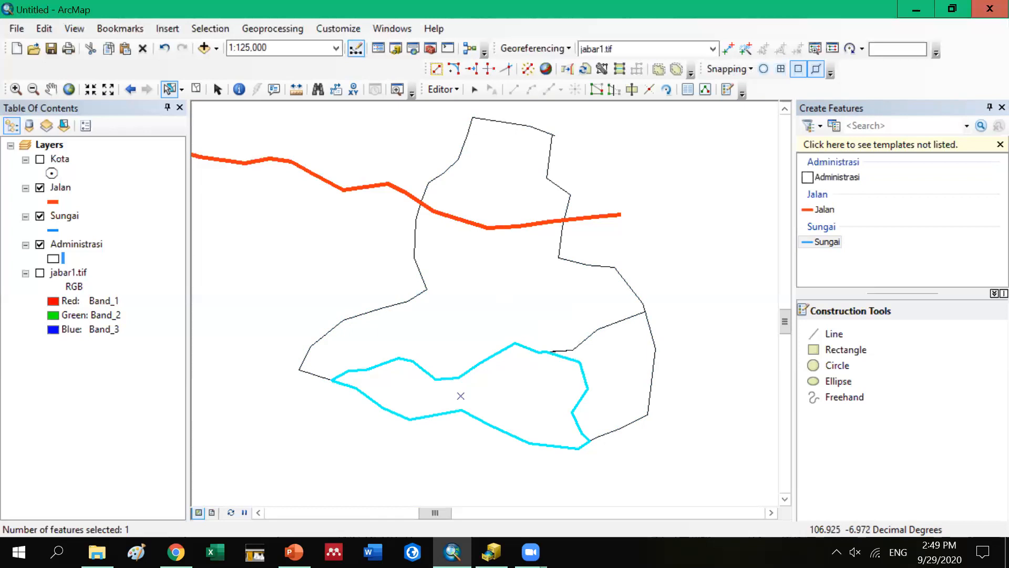
Switch to the PowerPoint presentation and open slide 23, "Stop editing lalu save"
{"action": "mouse_move", "coordinate": [294, 552]}
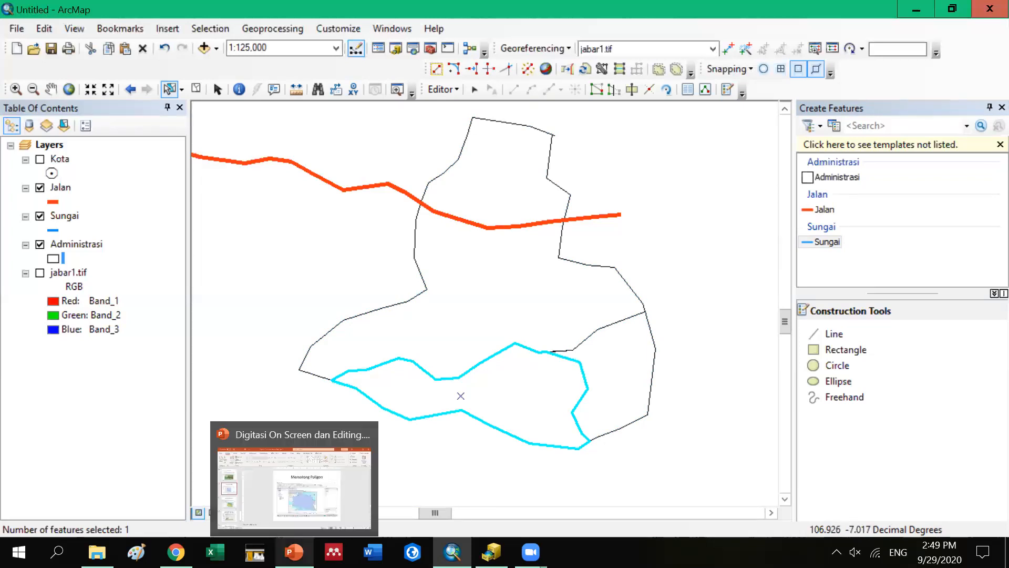
{"action": "left_click", "coordinate": [294, 552]}
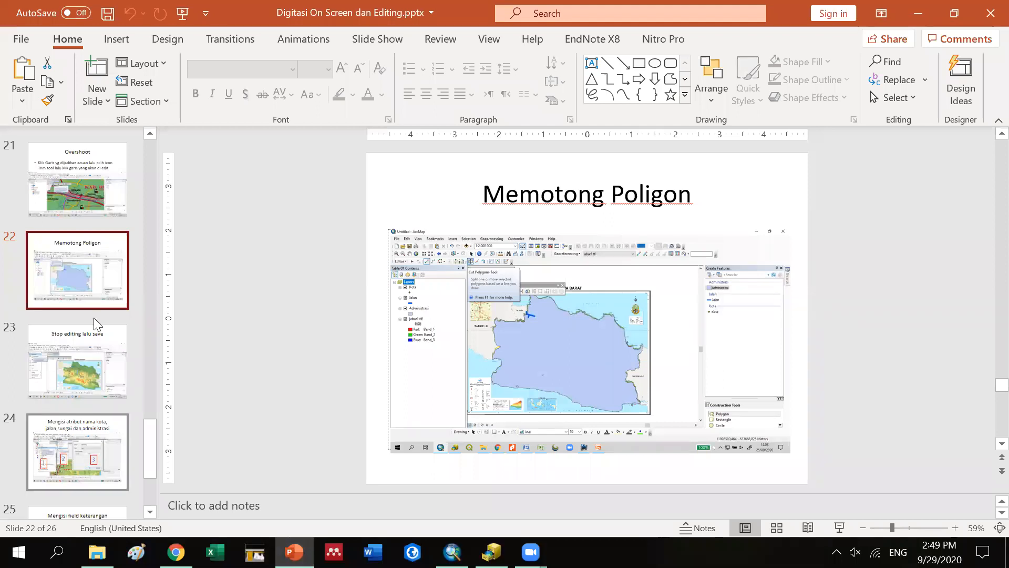
{"action": "scroll", "coordinate": [88, 251], "scroll_direction": "down", "scroll_amount": 3}
{"action": "left_click", "coordinate": [89, 250]}
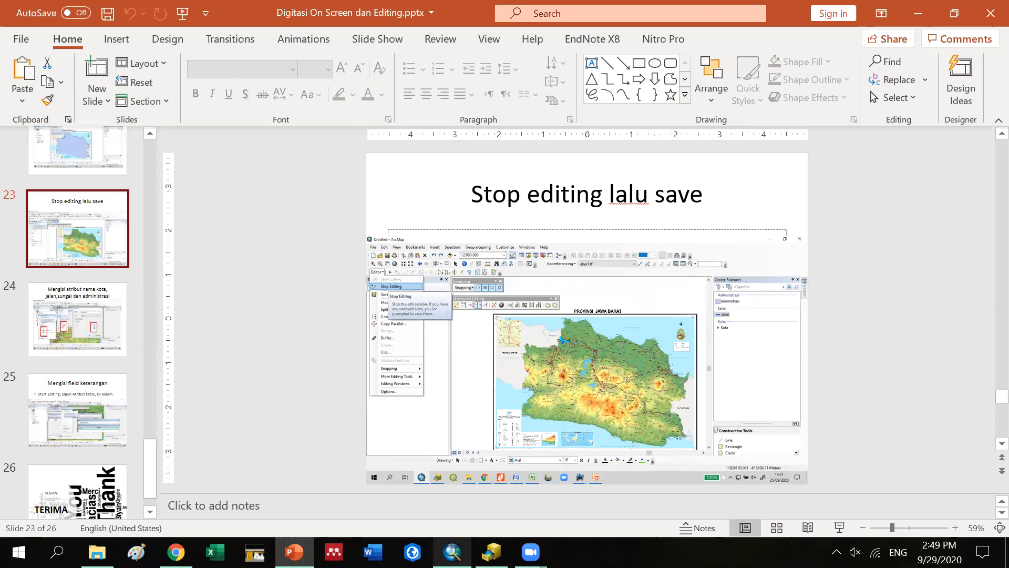
Switch back to ArcMap and stop the edit session on the digitized layers
{"action": "key", "text": "alt+Tab"}
{"action": "left_click", "coordinate": [455, 95]}
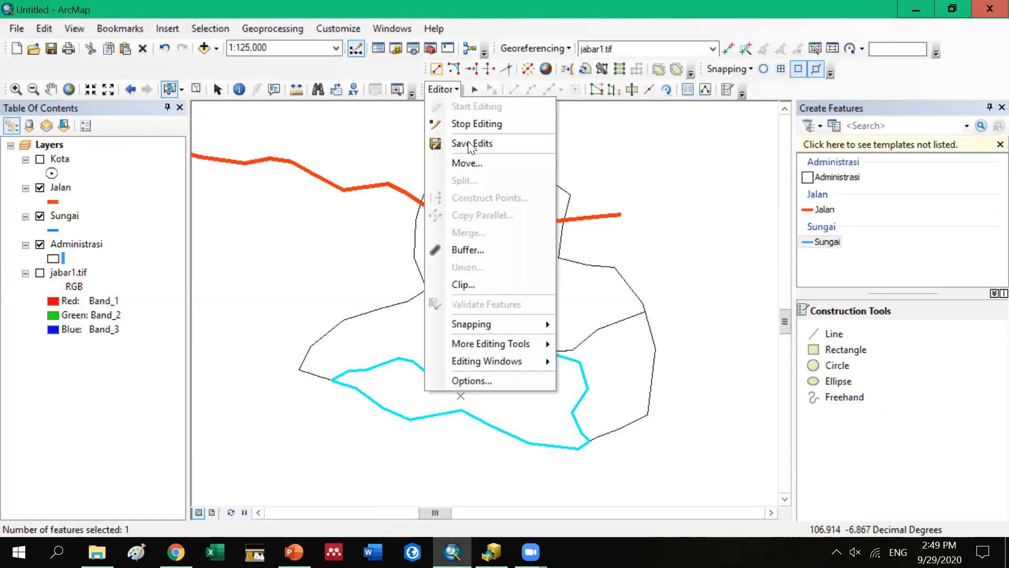
{"action": "left_click", "coordinate": [457, 96]}
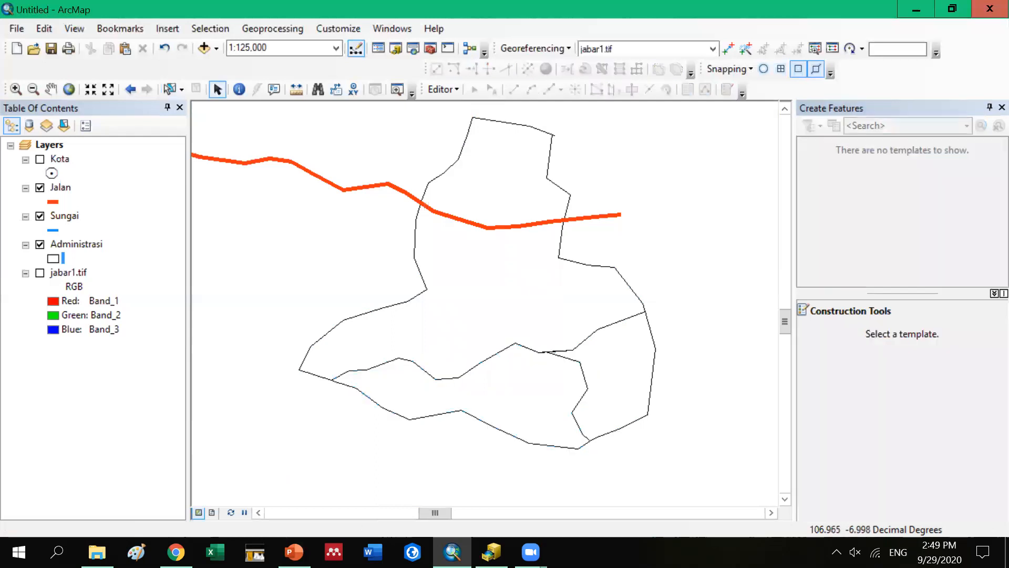
Switch to PowerPoint and review slides 24 and 25 on filling in attributes, continuing to the closing slide
{"action": "key", "text": "alt+Tab"}
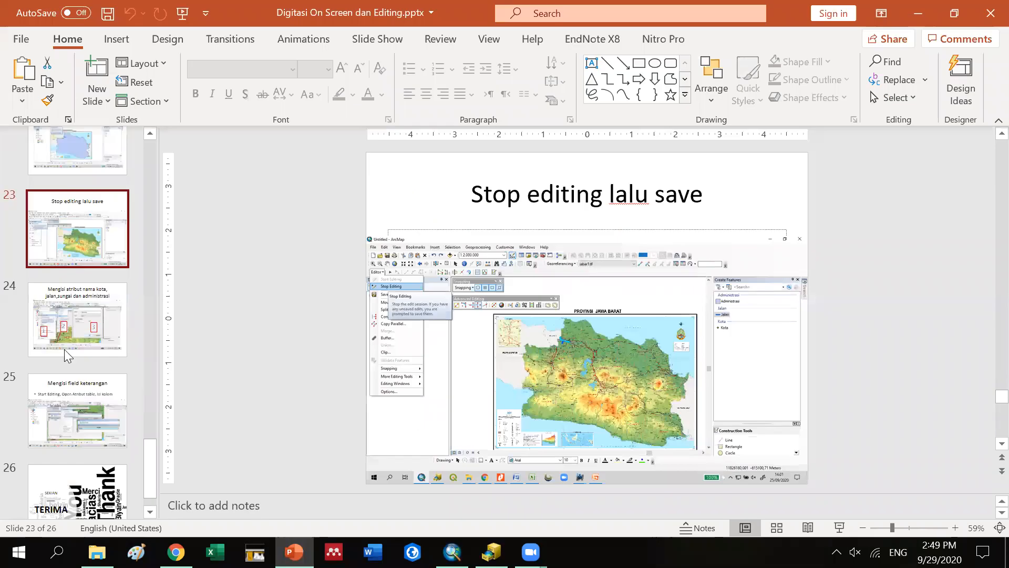
{"action": "left_click", "coordinate": [78, 296]}
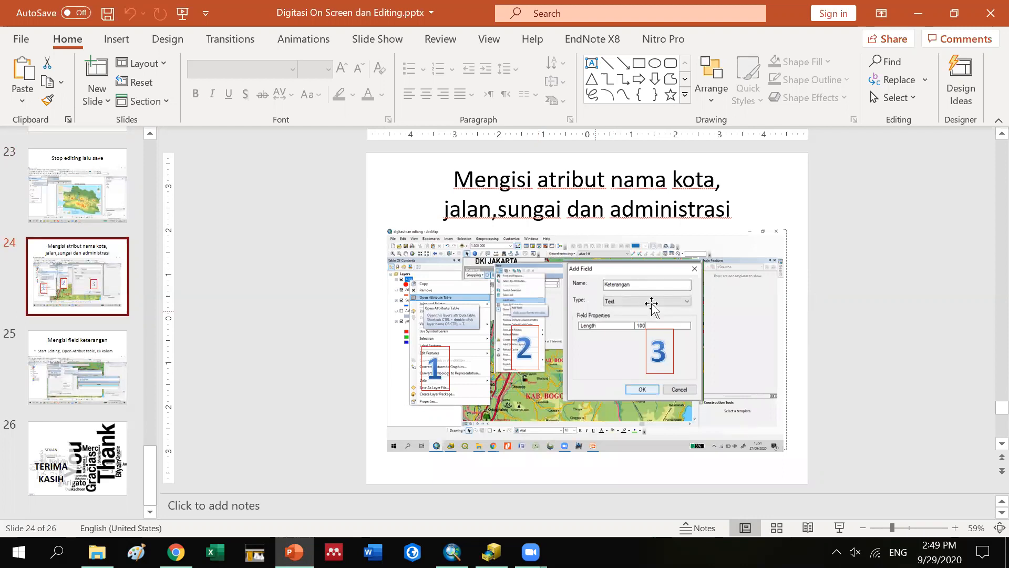
{"action": "left_click", "coordinate": [90, 311]}
{"action": "left_click", "coordinate": [84, 349]}
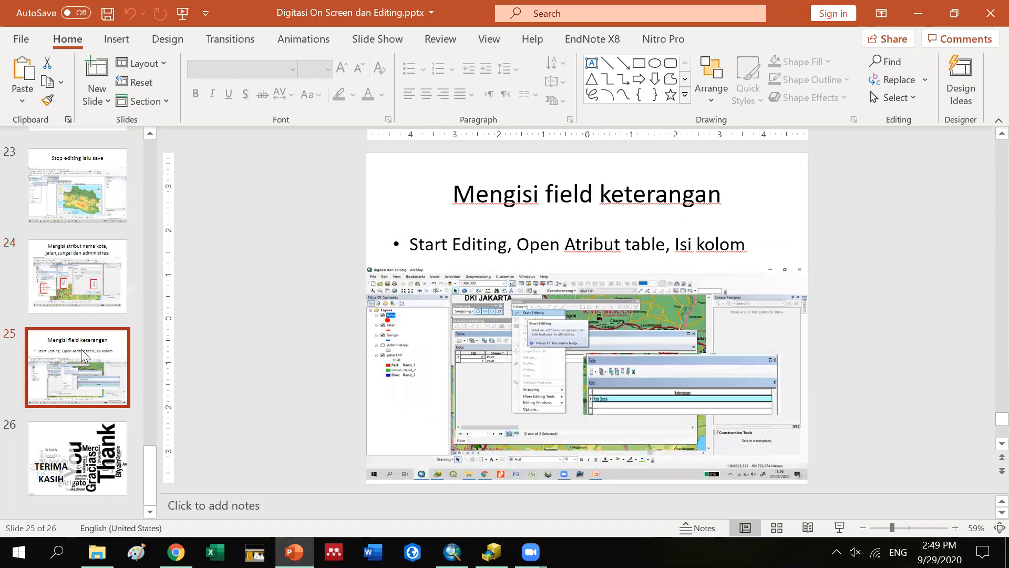
{"action": "left_click", "coordinate": [656, 405]}
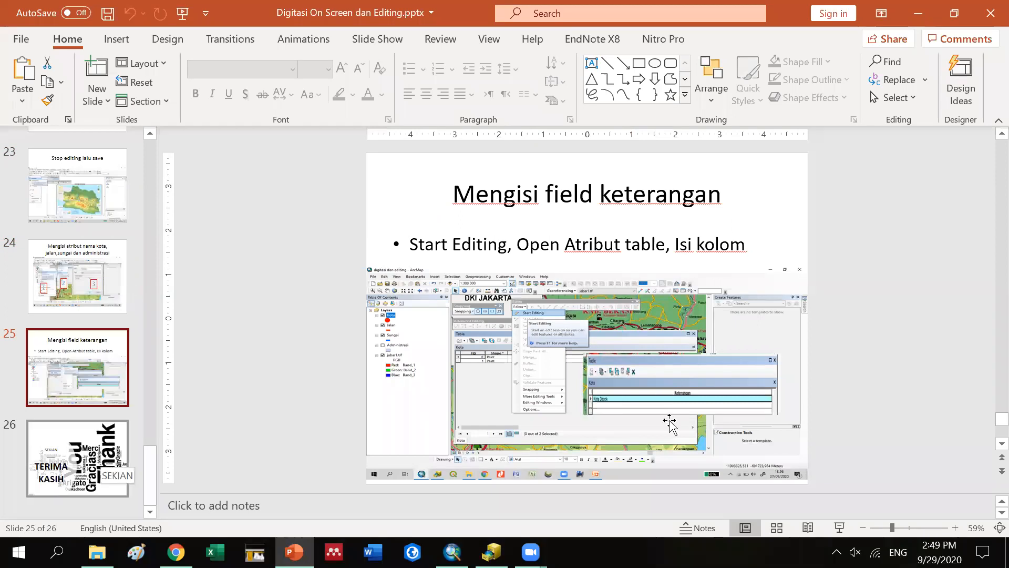
{"action": "scroll", "coordinate": [669, 420], "scroll_direction": "down", "scroll_amount": 1}
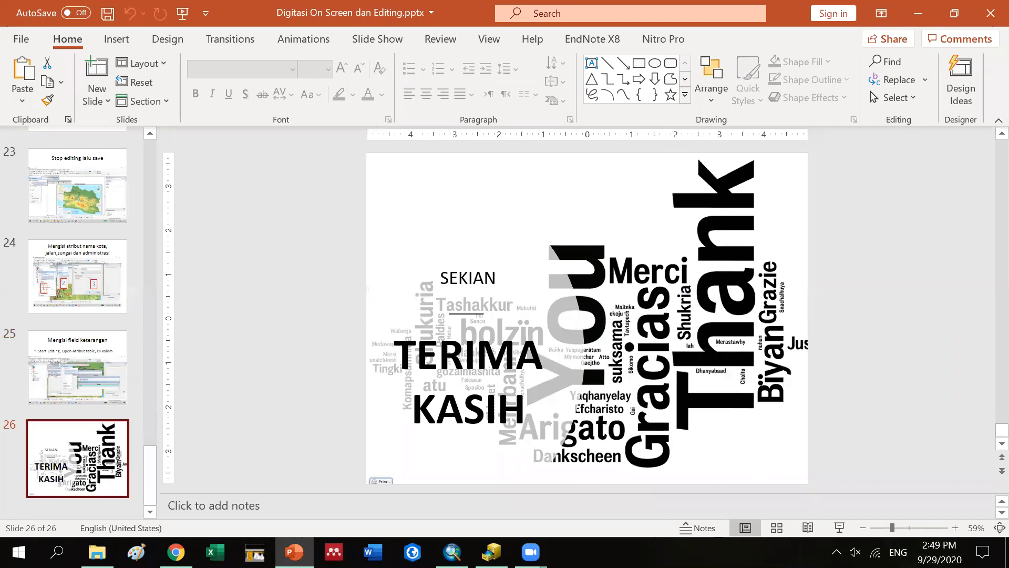
Switch back to ArcMap, display the jabar1.tif image and zoom to its full extent
{"action": "key", "text": "alt+Tab"}
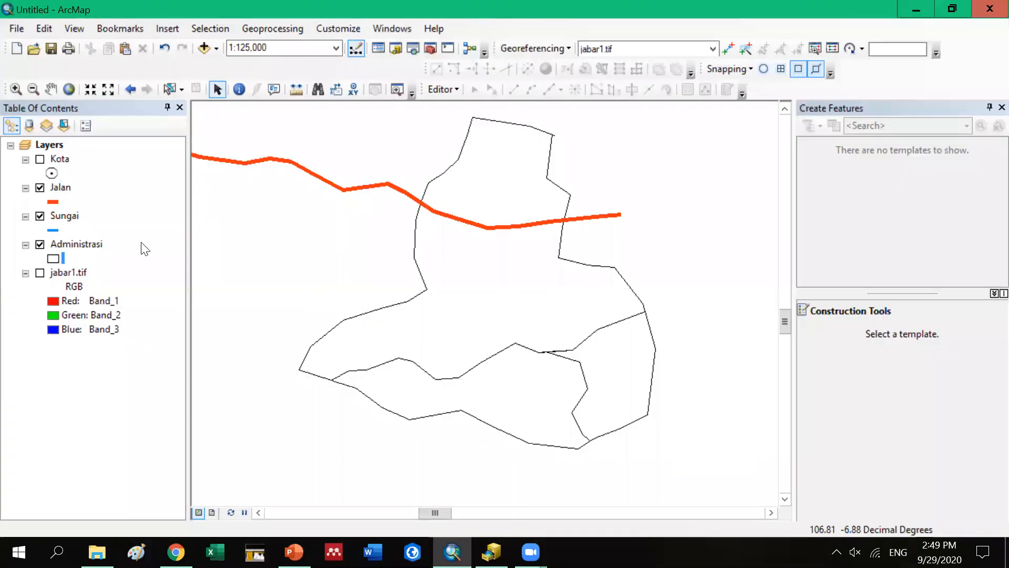
{"action": "left_click", "coordinate": [41, 273]}
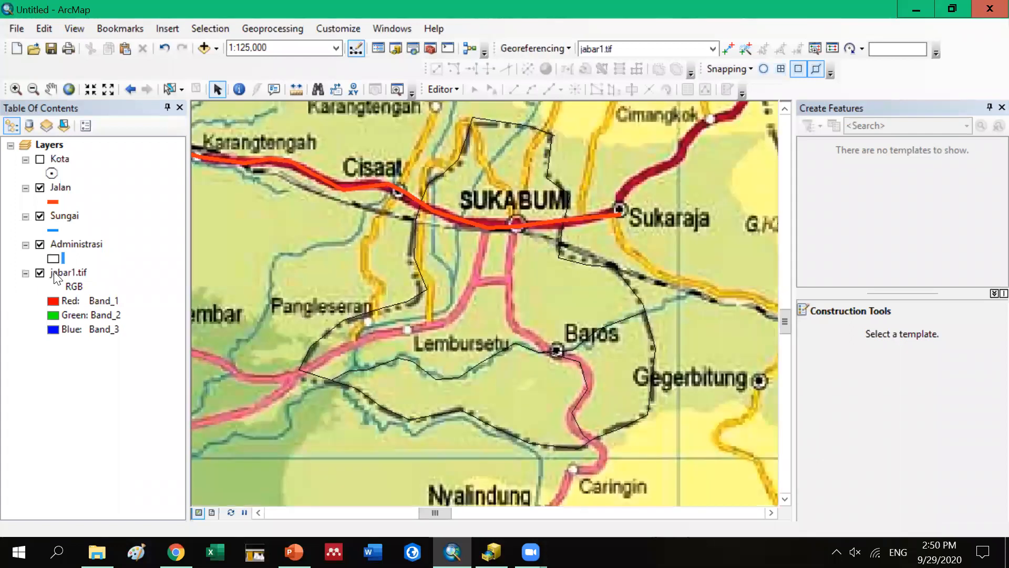
{"action": "right_click", "coordinate": [54, 273]}
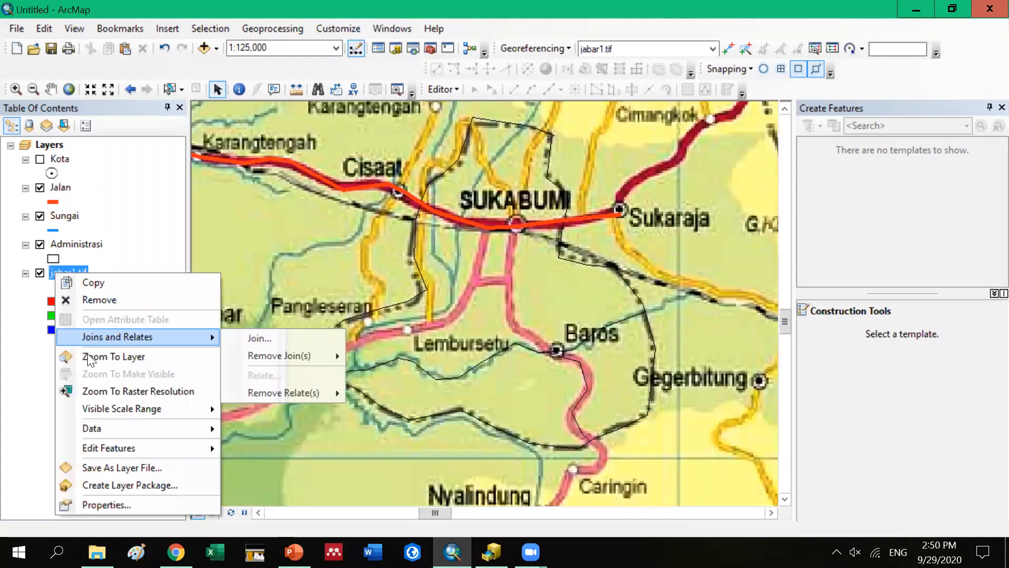
{"action": "left_click", "coordinate": [90, 358]}
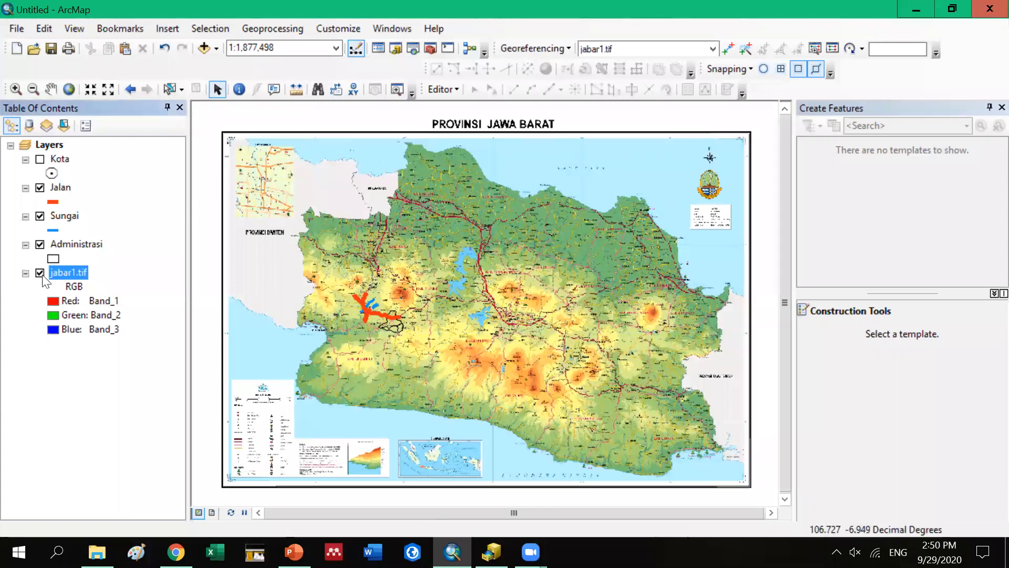
Inspect the digitized roads, rivers and boundaries around Cibadak and Sukabumi, and hide the jabar1.tif image
{"action": "left_click", "coordinate": [52, 89]}
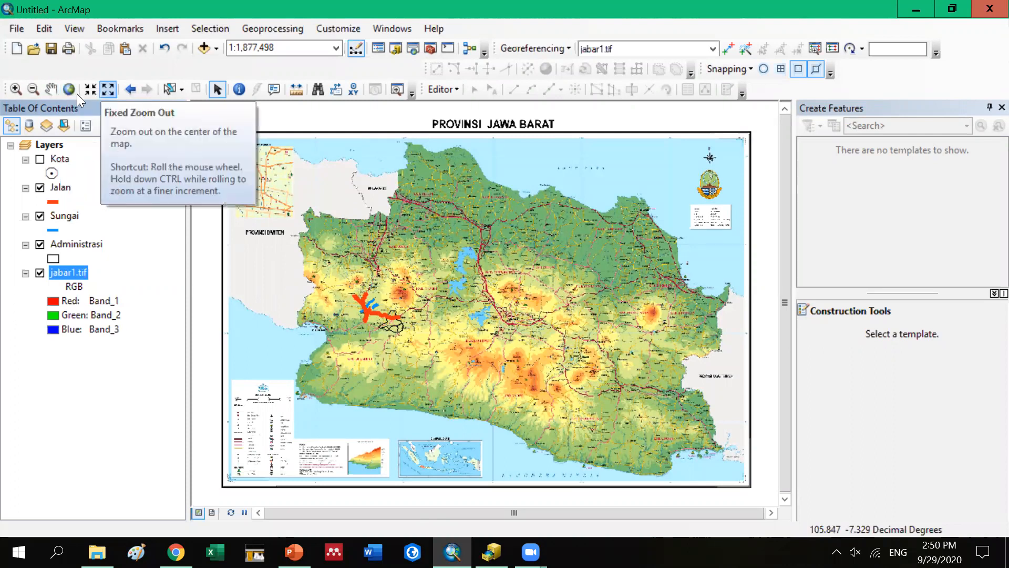
{"action": "left_click", "coordinate": [94, 85]}
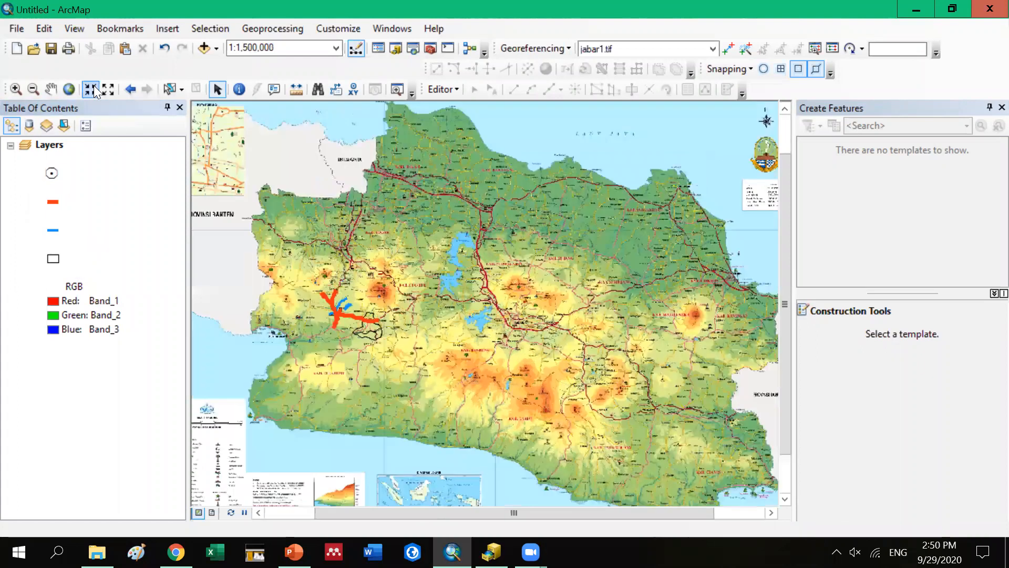
{"action": "left_click", "coordinate": [94, 85]}
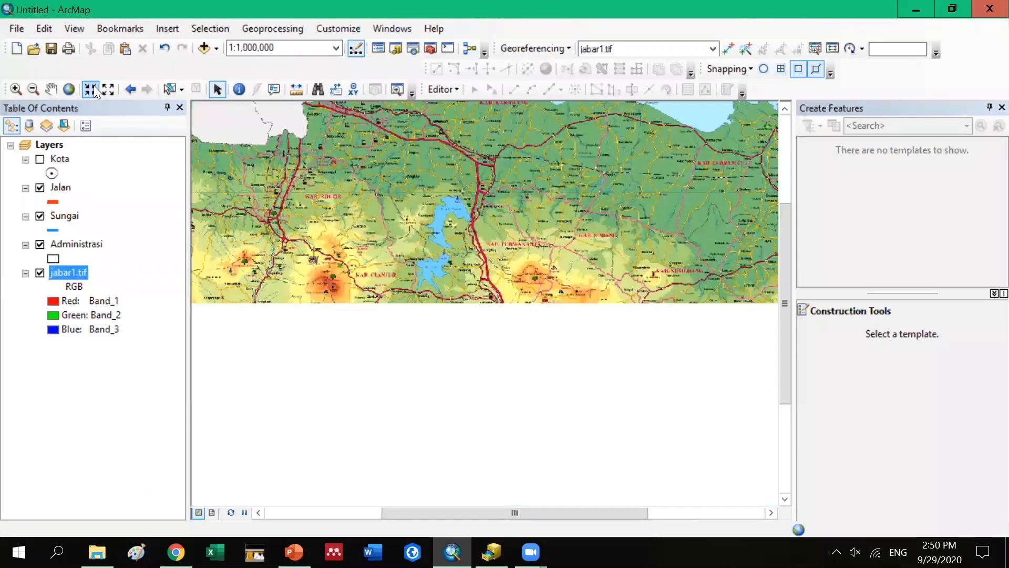
{"action": "left_click", "coordinate": [93, 85]}
{"action": "left_click", "coordinate": [51, 88]}
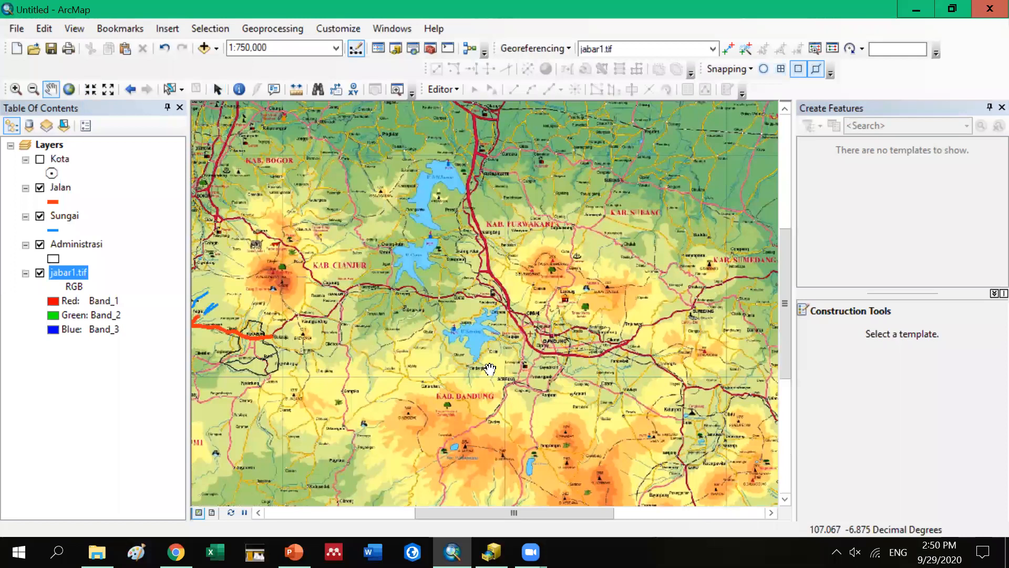
{"action": "left_click_drag", "start_coordinate": [464, 313], "coordinate": [722, 379]}
{"action": "left_click_drag", "start_coordinate": [487, 347], "coordinate": [494, 245]}
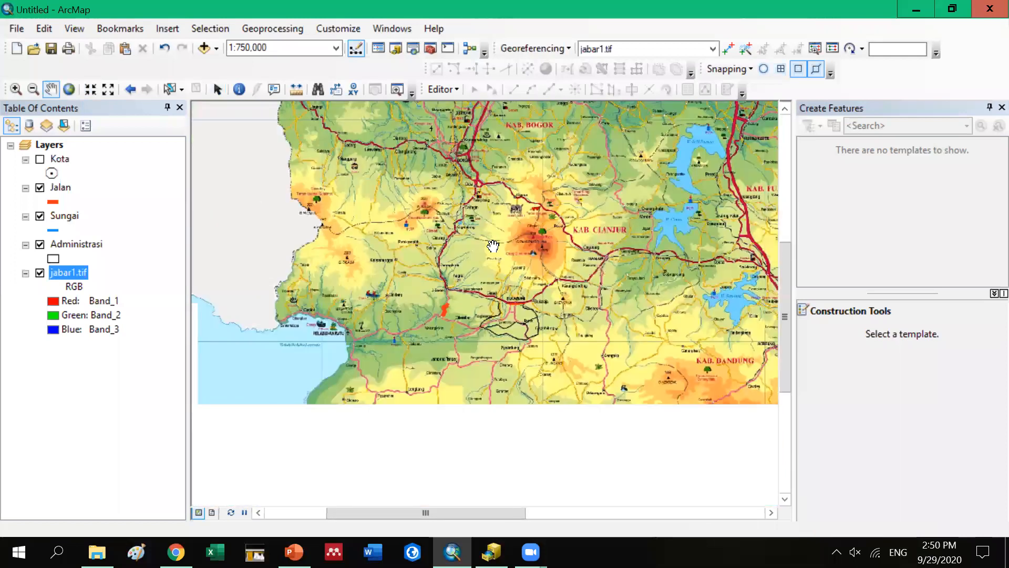
{"action": "scroll", "coordinate": [480, 294], "scroll_direction": "up", "scroll_amount": 4}
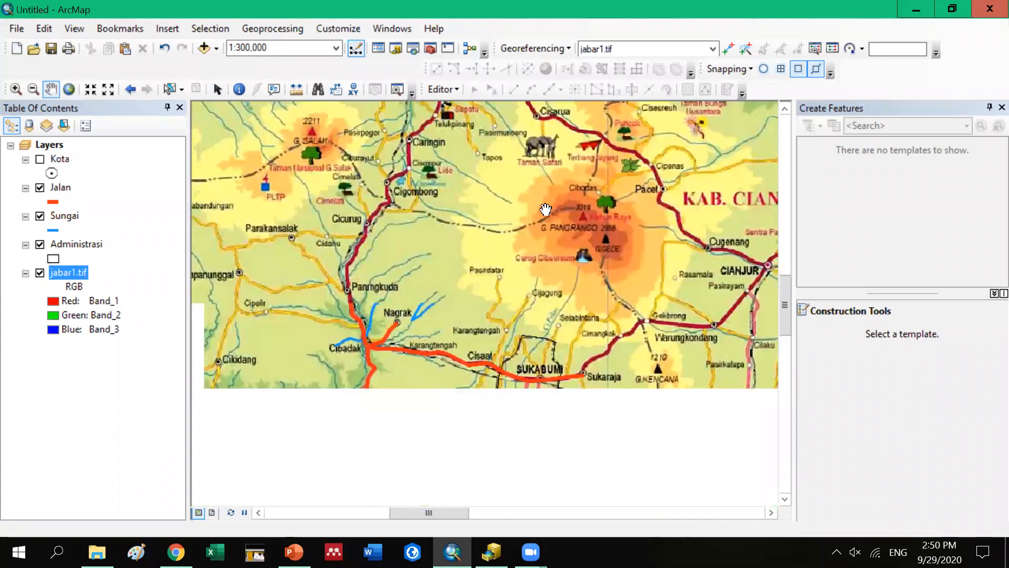
{"action": "left_click_drag", "start_coordinate": [521, 311], "coordinate": [547, 229]}
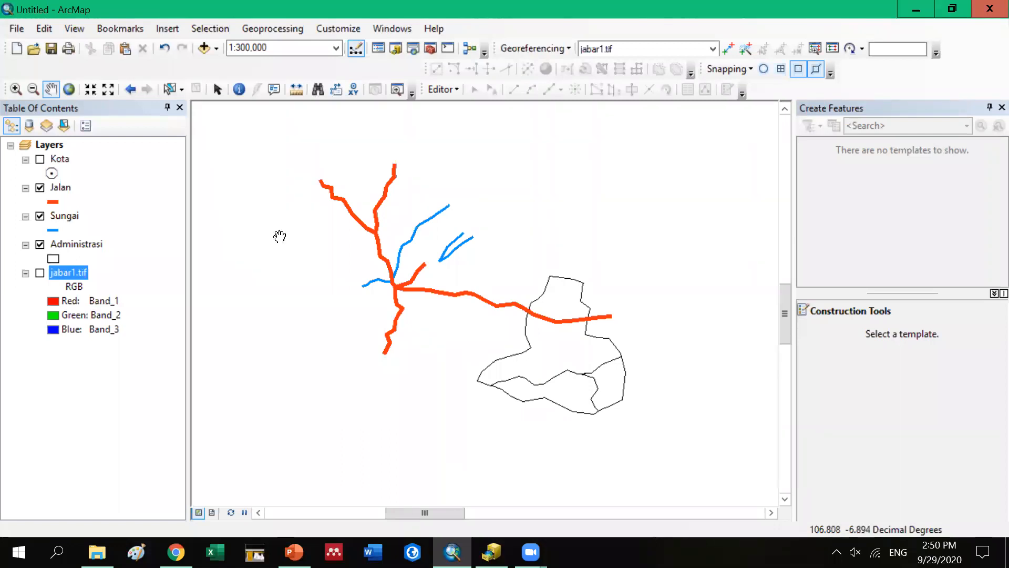
Display the Kota layer together with the digitized roads, rivers and boundaries
{"action": "left_click", "coordinate": [40, 159]}
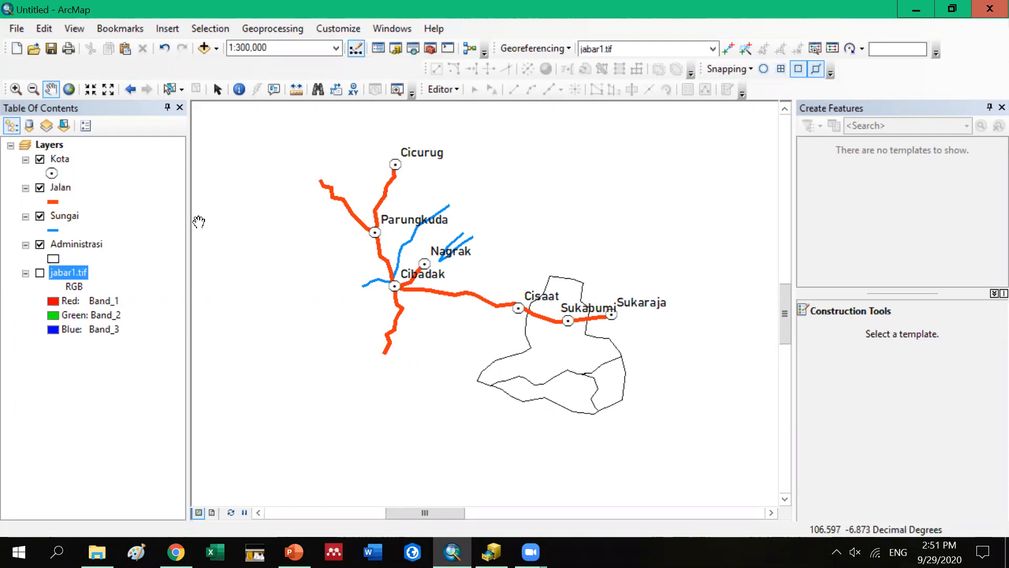
{"action": "left_click", "coordinate": [443, 89]}
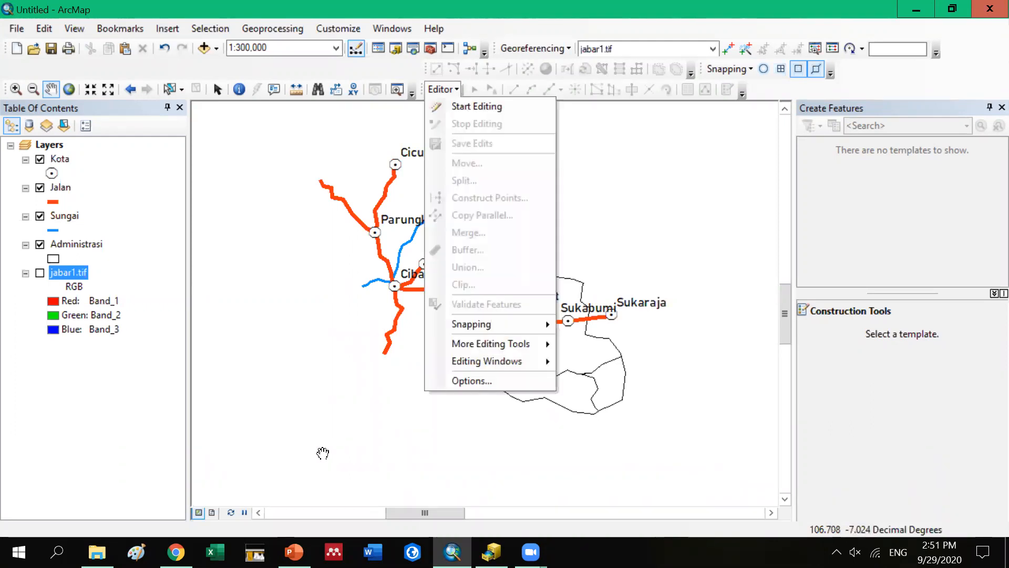
{"action": "left_click_drag", "start_coordinate": [323, 453], "coordinate": [500, 318]}
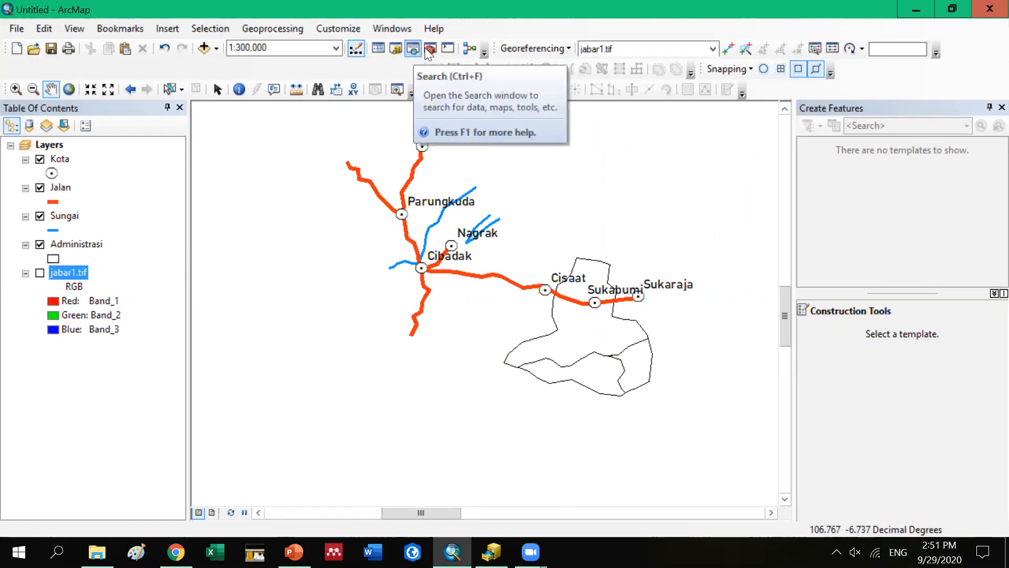
Open the Catalog window and move it clear of the digitized features
{"action": "left_click", "coordinate": [397, 47]}
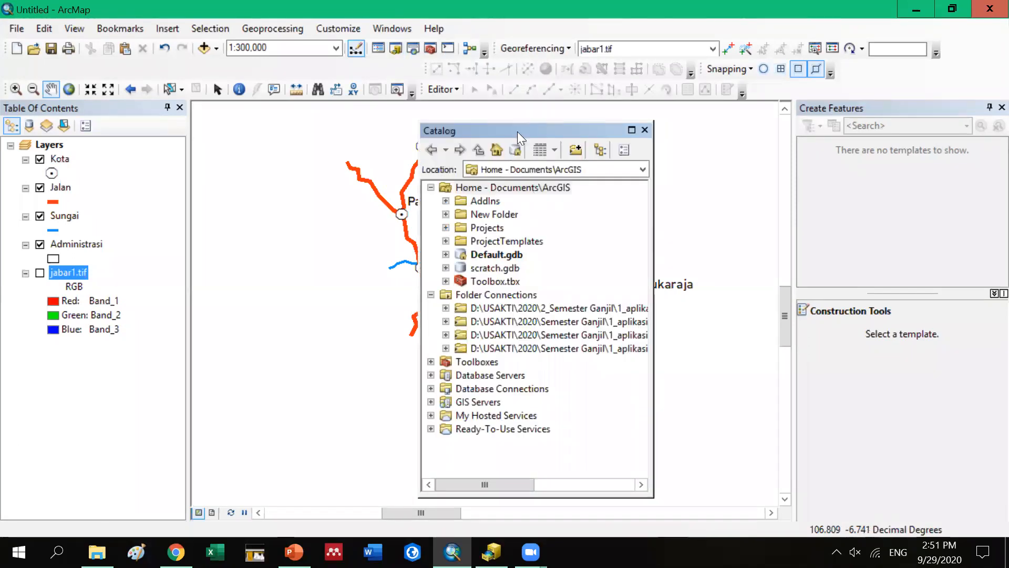
{"action": "left_click_drag", "start_coordinate": [545, 136], "coordinate": [660, 123]}
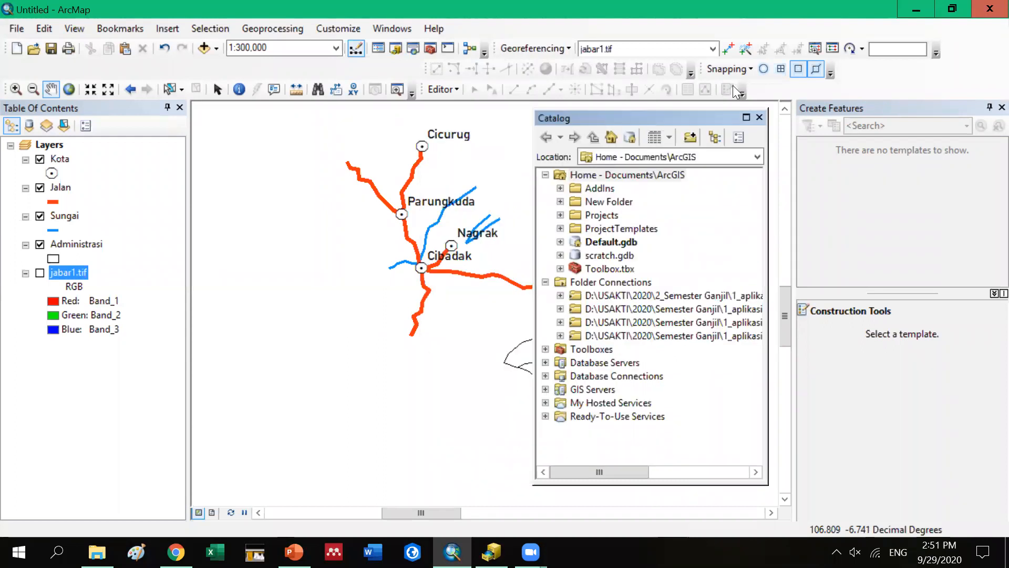
{"action": "left_click_drag", "start_coordinate": [732, 85], "coordinate": [856, 82]}
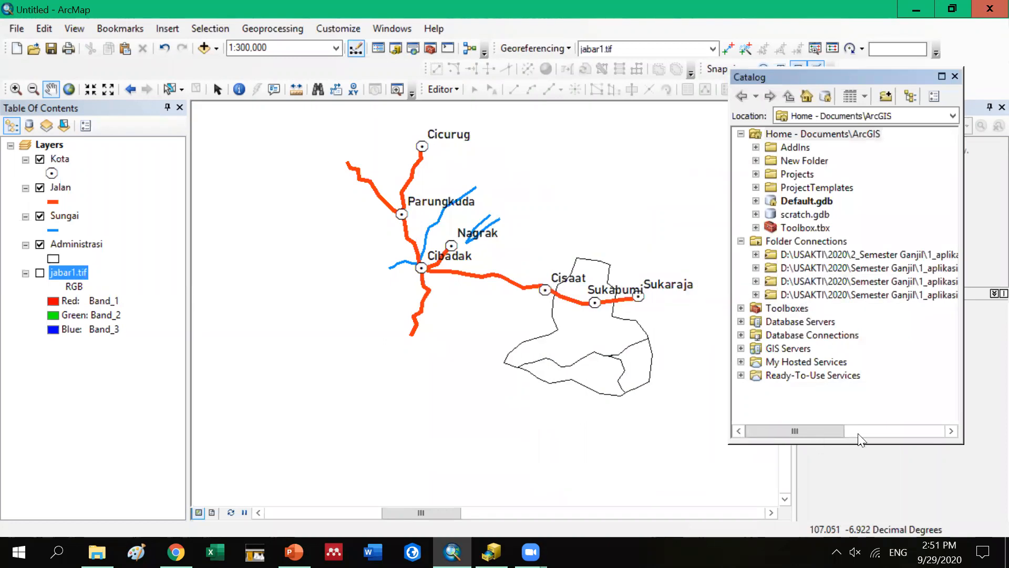
Review the folder connections listed in the Catalog window, including their full paths, and close the window
{"action": "left_click", "coordinate": [897, 430]}
{"action": "left_click", "coordinate": [902, 431]}
{"action": "left_click_drag", "start_coordinate": [905, 428], "coordinate": [754, 434]}
{"action": "left_click", "coordinate": [825, 287]}
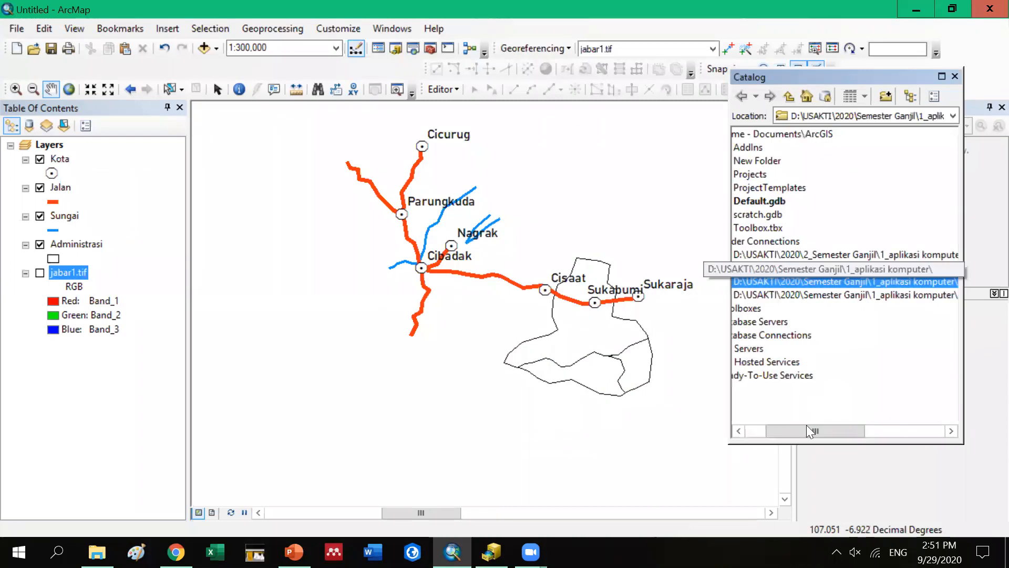
{"action": "left_click_drag", "start_coordinate": [826, 426], "coordinate": [794, 416]}
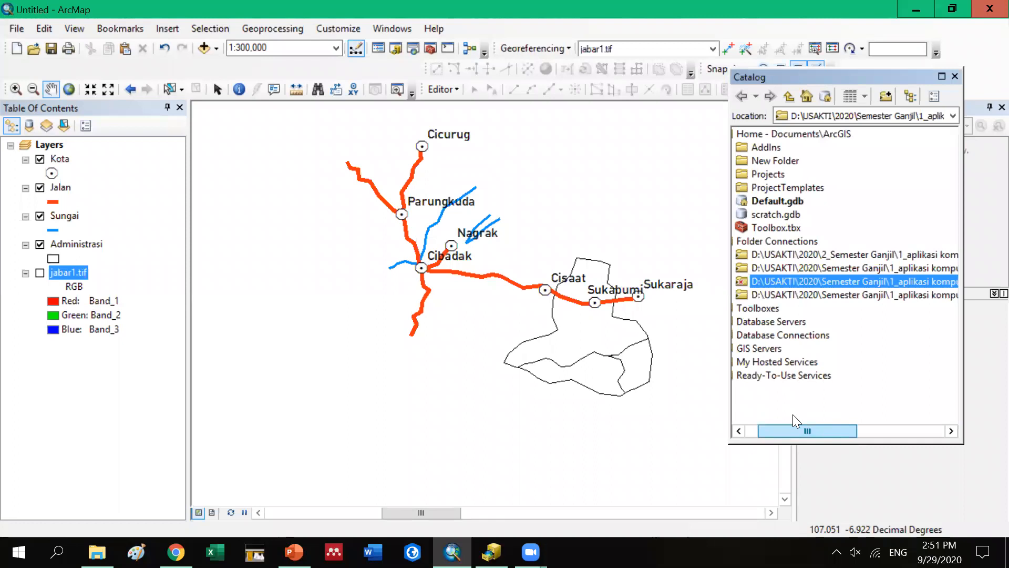
{"action": "scroll", "coordinate": [790, 289], "scroll_direction": "left", "scroll_amount": 2}
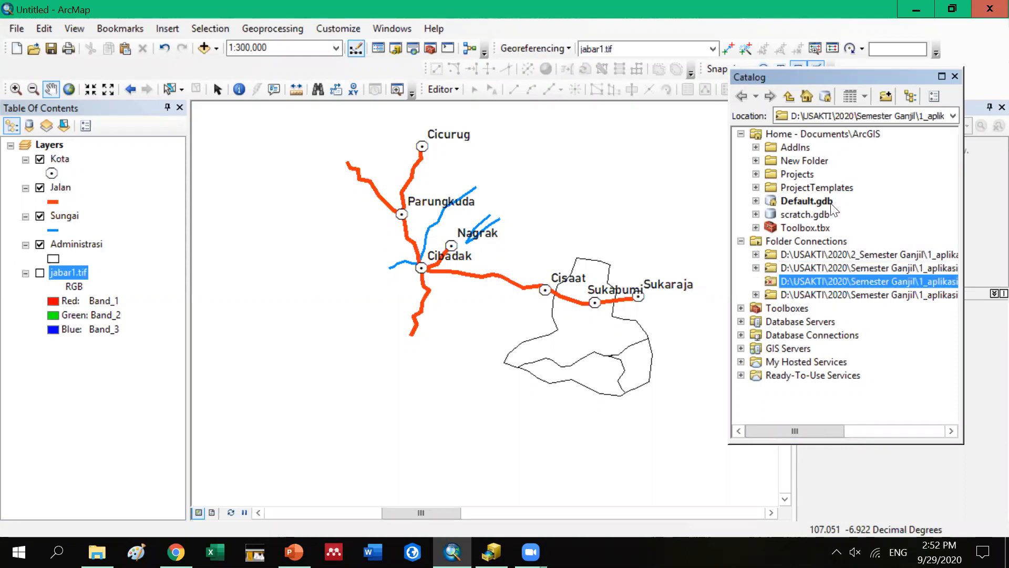
{"action": "left_click", "coordinate": [908, 430]}
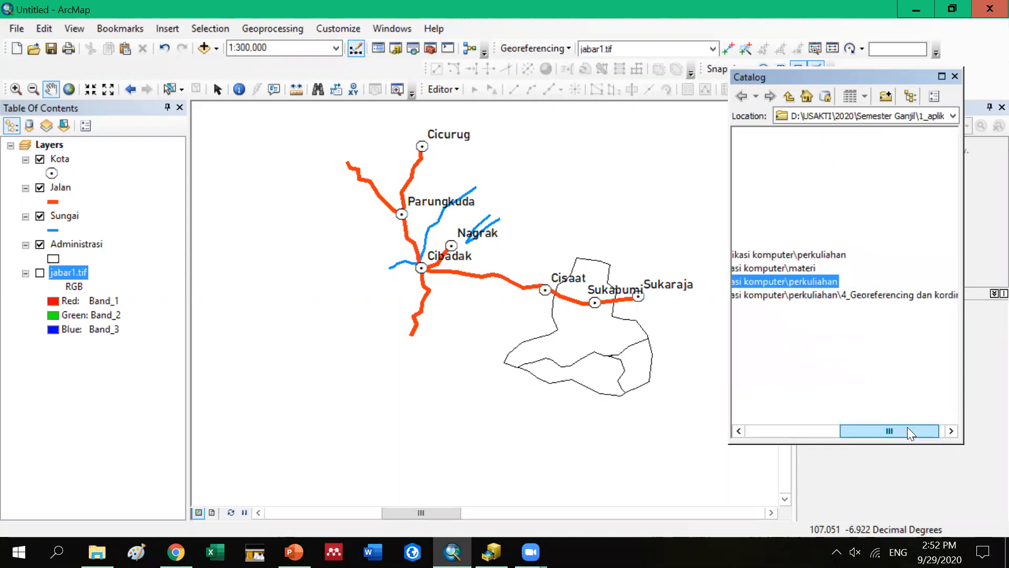
{"action": "left_click", "coordinate": [821, 435]}
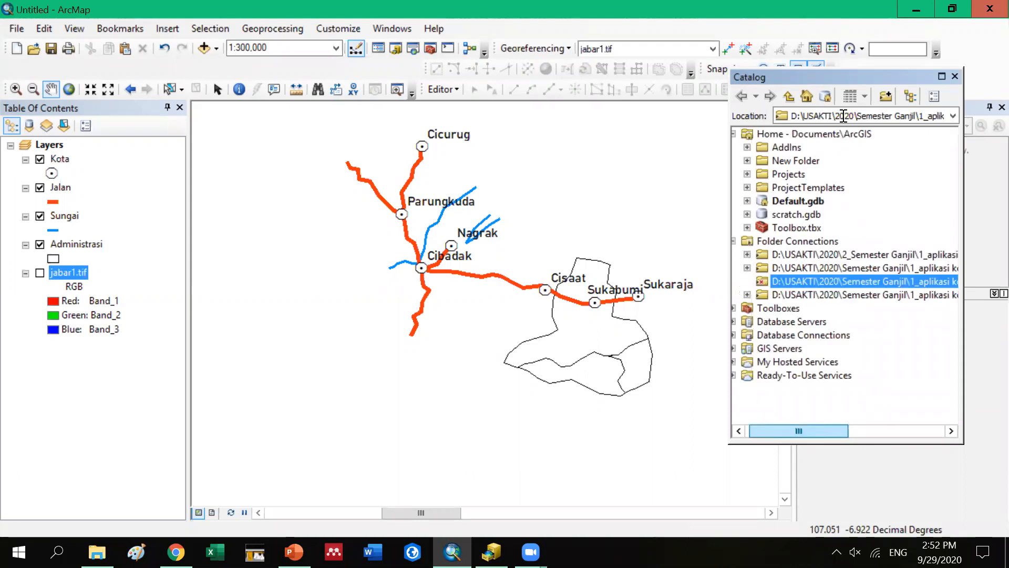
{"action": "left_click", "coordinate": [954, 77]}
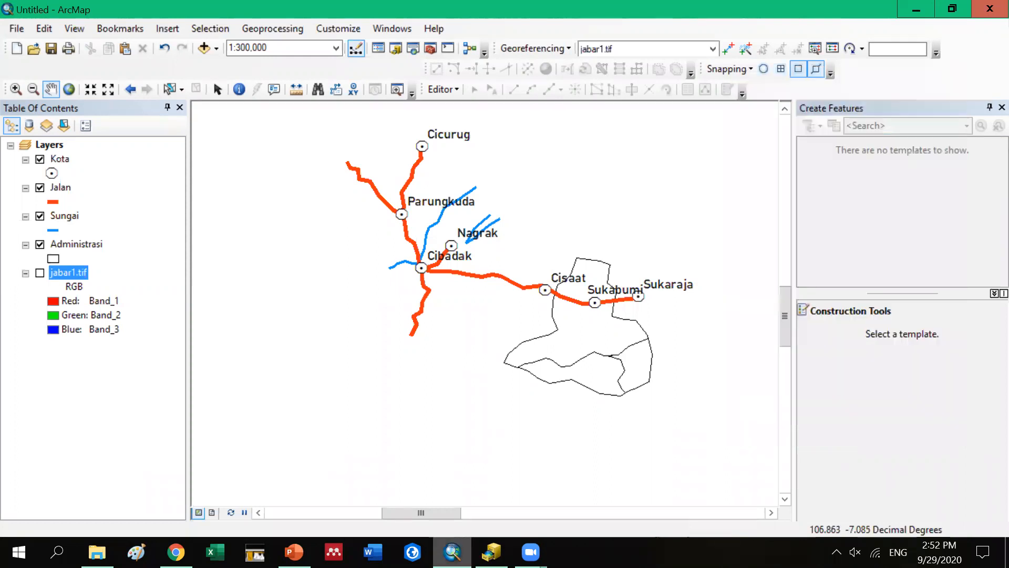
Switch to ArcCatalog and examine Kota.shp in the prak_kls_B folder through its preview and contents views
{"action": "key", "text": "alt+Tab"}
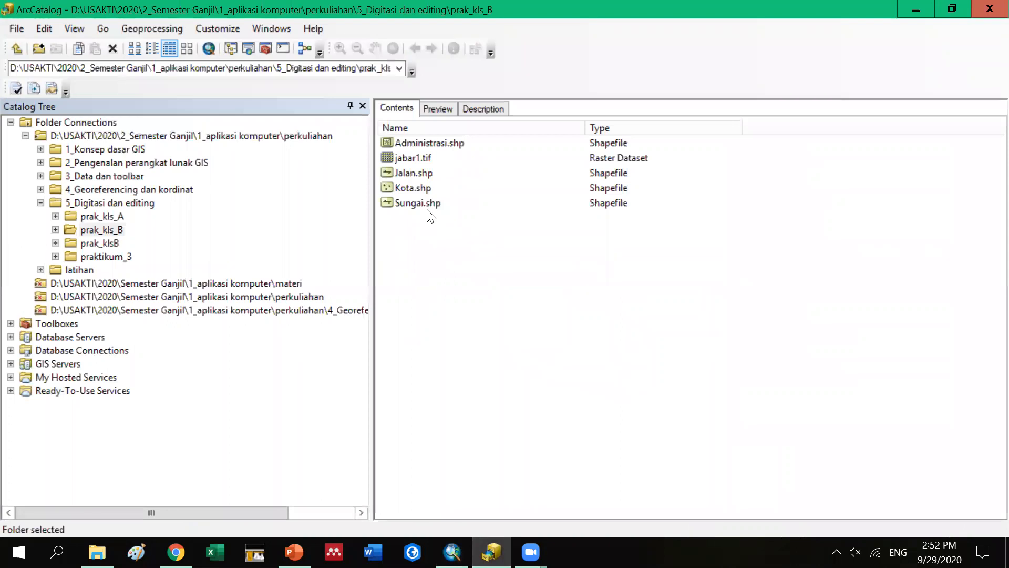
{"action": "left_click", "coordinate": [439, 145]}
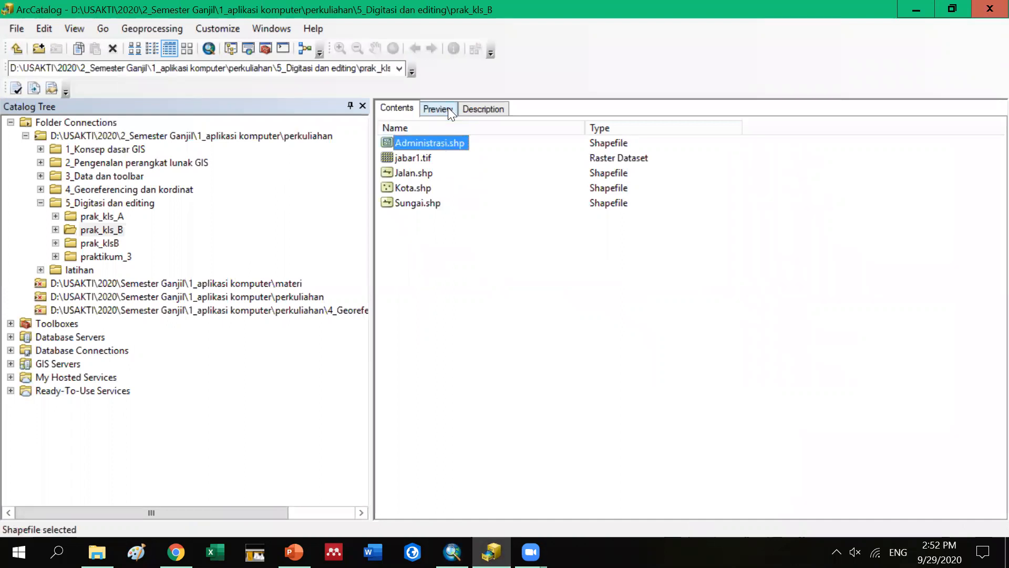
{"action": "double_click", "coordinate": [413, 192]}
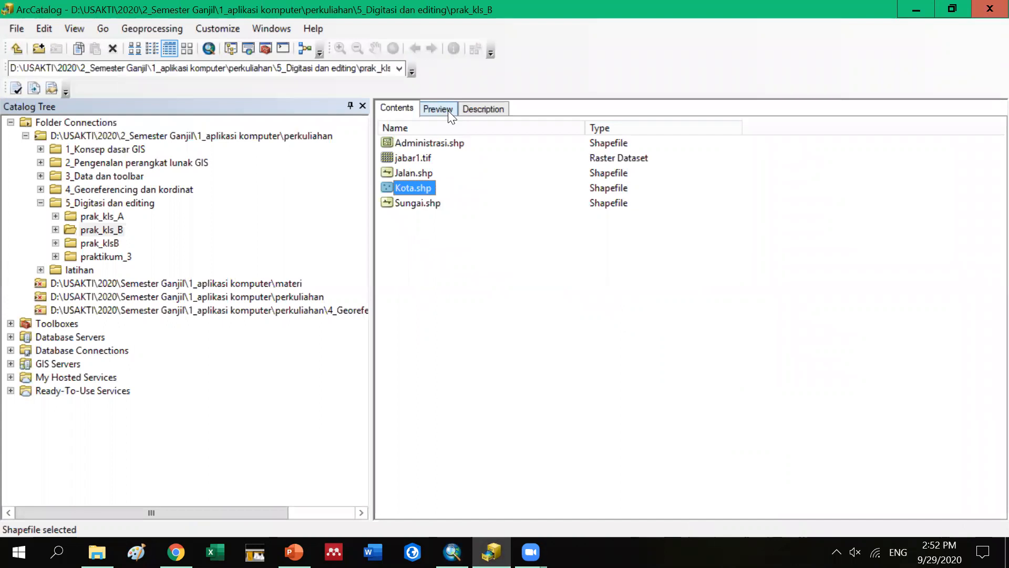
{"action": "left_click", "coordinate": [467, 108]}
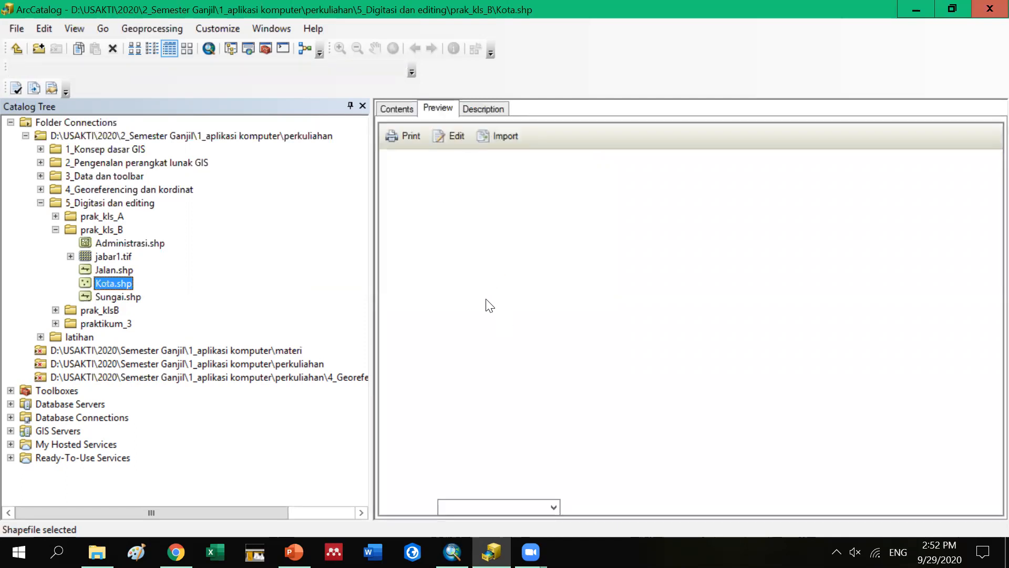
{"action": "left_click", "coordinate": [397, 108]}
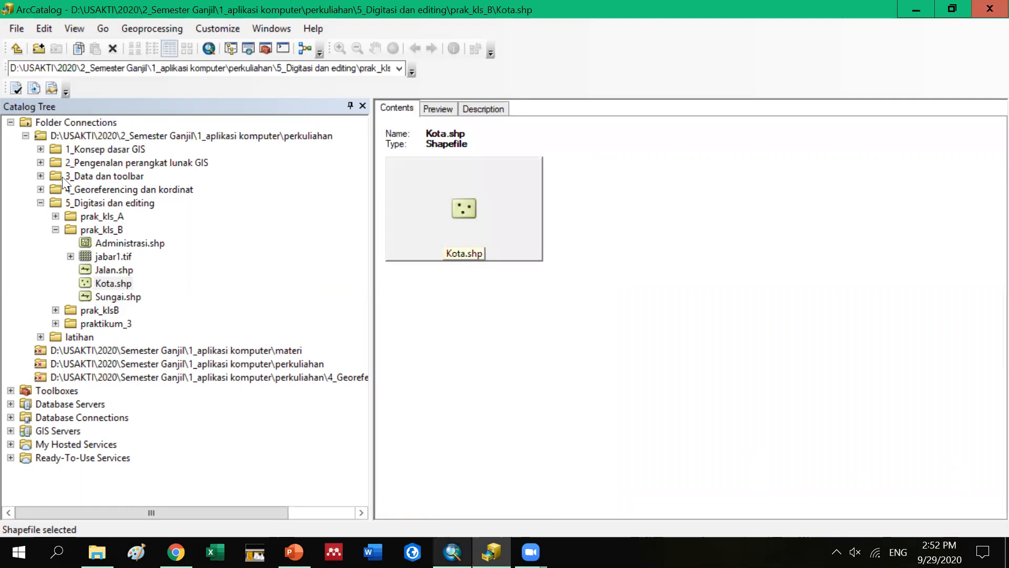
Switch back to ArcMap and view the attribute tables of the Kota and Jalan layers, closing them when done
{"action": "key", "text": "alt+Tab"}
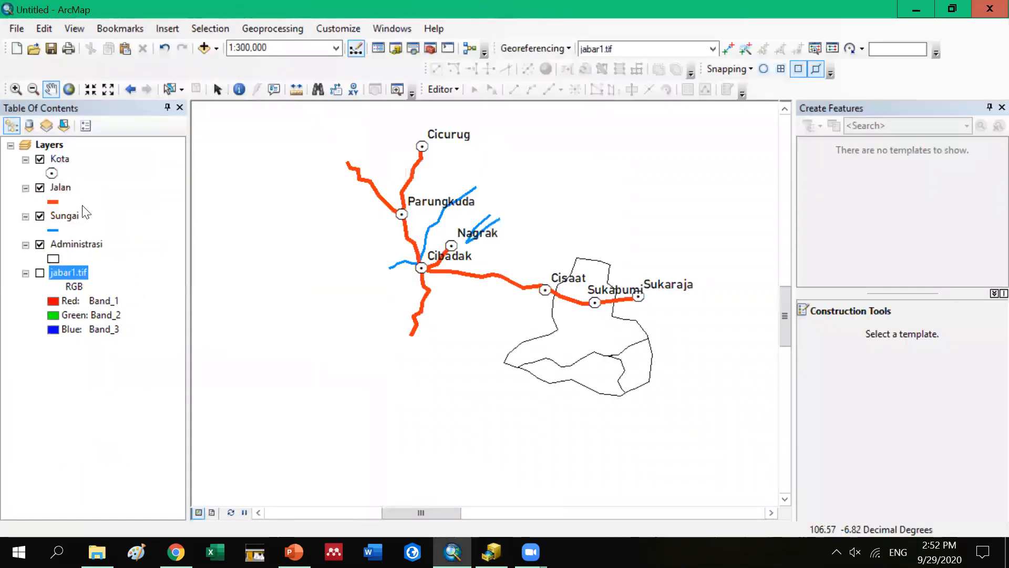
{"action": "right_click", "coordinate": [60, 158]}
{"action": "left_click", "coordinate": [142, 198]}
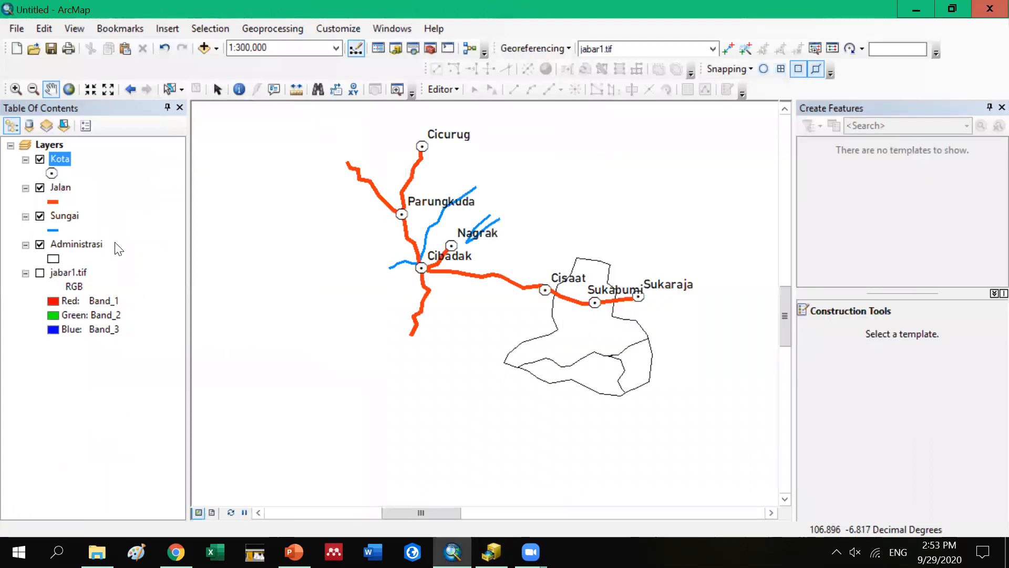
{"action": "right_click", "coordinate": [60, 188]}
{"action": "left_click", "coordinate": [202, 237]}
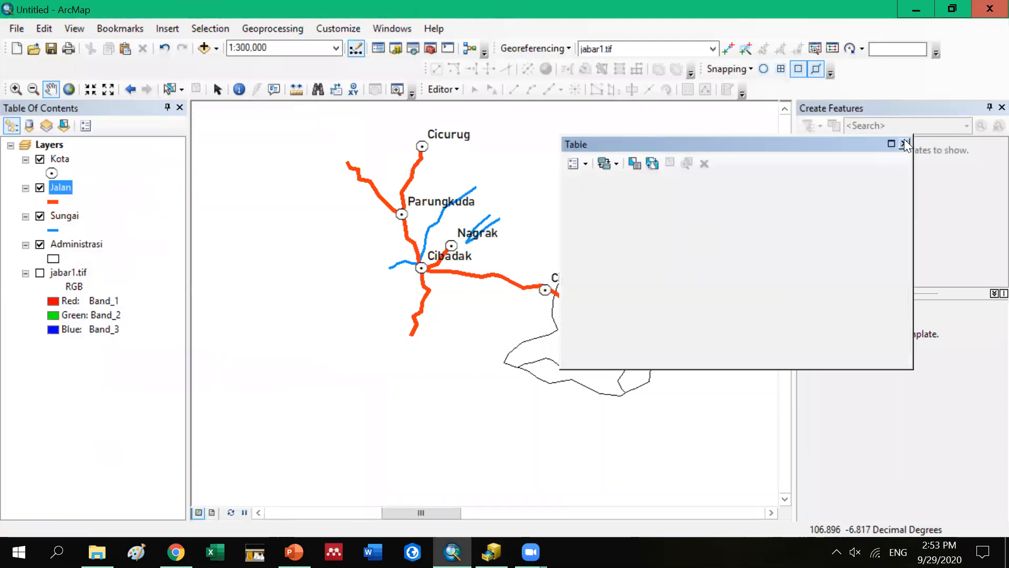
{"action": "left_click", "coordinate": [905, 146]}
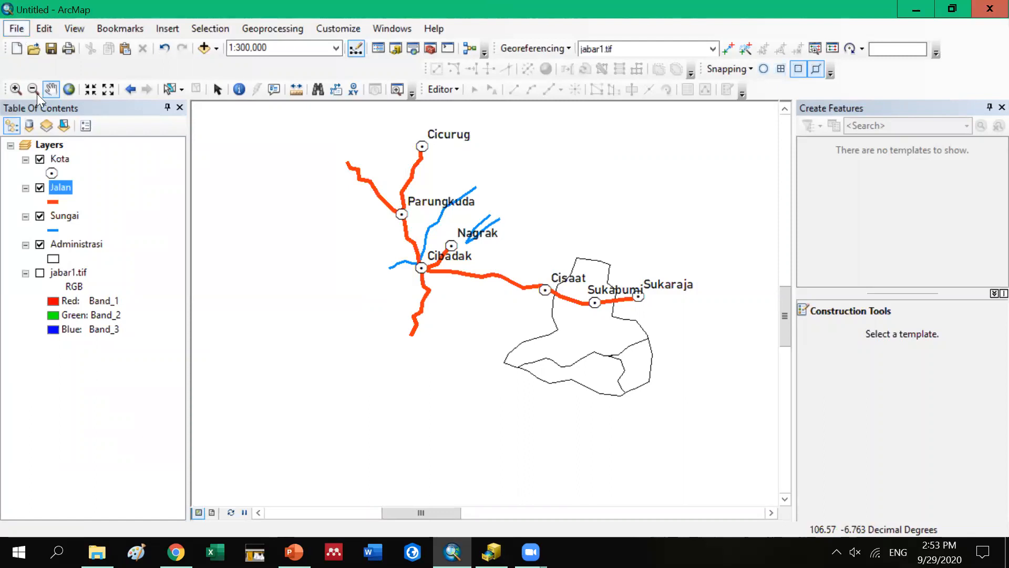
Start saving the map under a new name and select the Data (D:) drive as the location
{"action": "key", "text": "alt+f"}
{"action": "key", "text": "Down"}
{"action": "key", "text": "Down"}
{"action": "key", "text": "Down"}
{"action": "key", "text": "Down"}
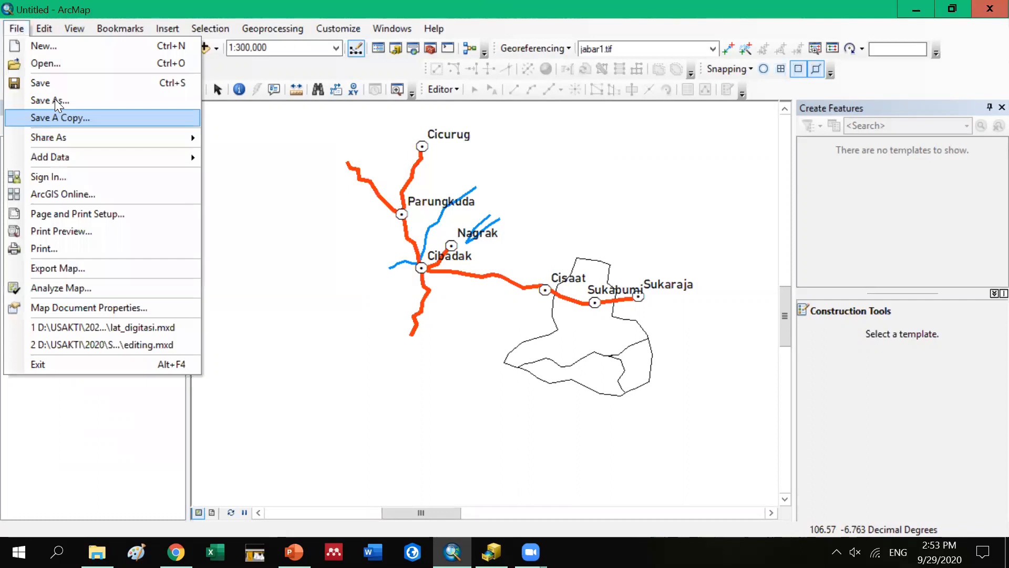
{"action": "key", "text": "Return"}
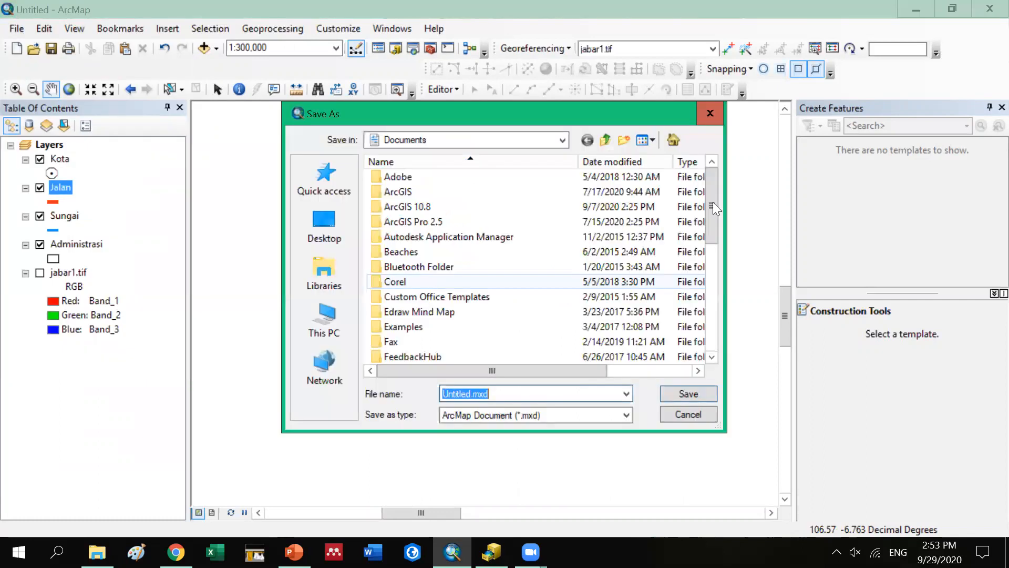
{"action": "left_click", "coordinate": [710, 320]}
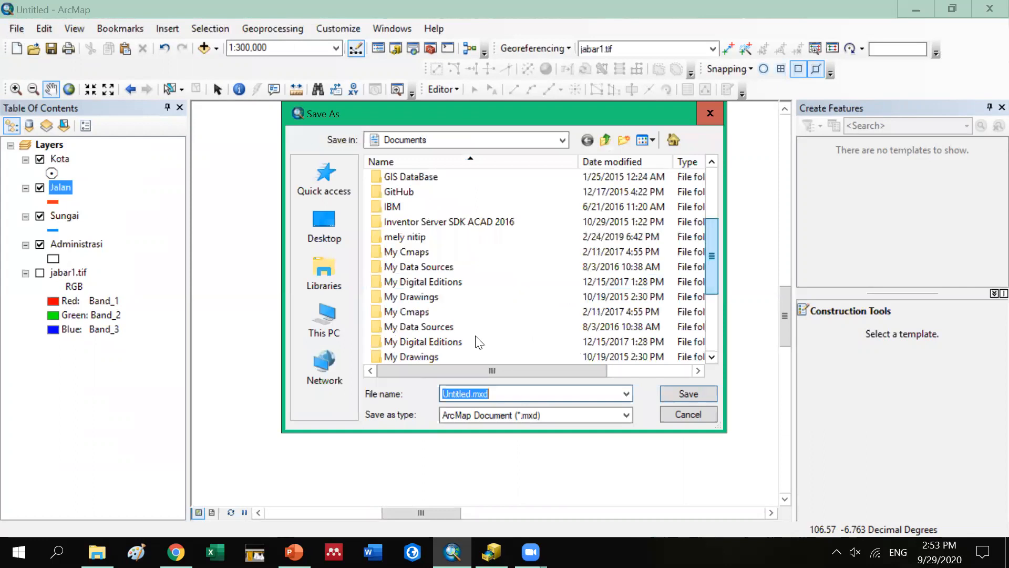
{"action": "scroll", "coordinate": [466, 319], "scroll_direction": "down", "scroll_amount": 2}
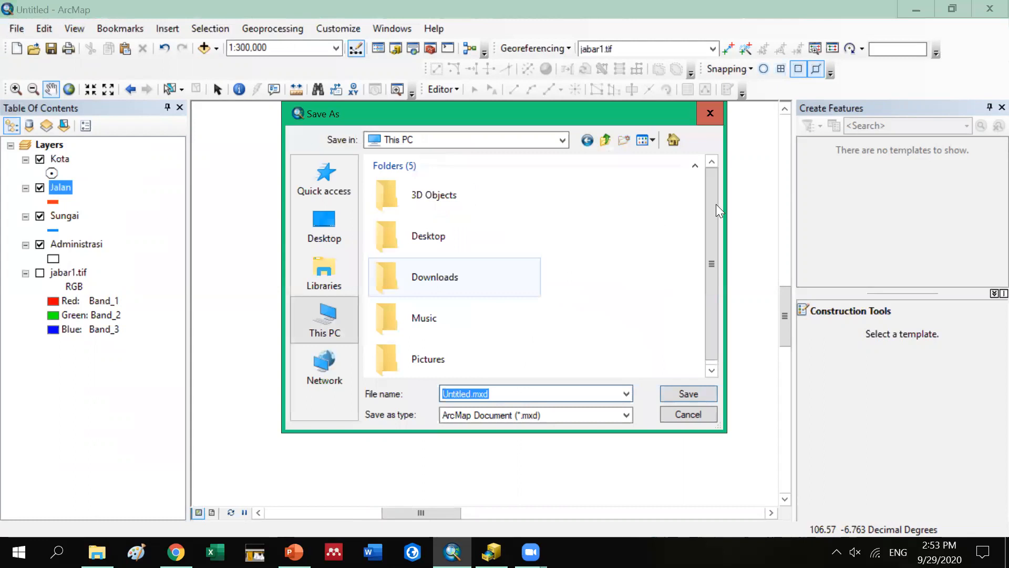
{"action": "scroll", "coordinate": [687, 322], "scroll_direction": "down", "scroll_amount": 5}
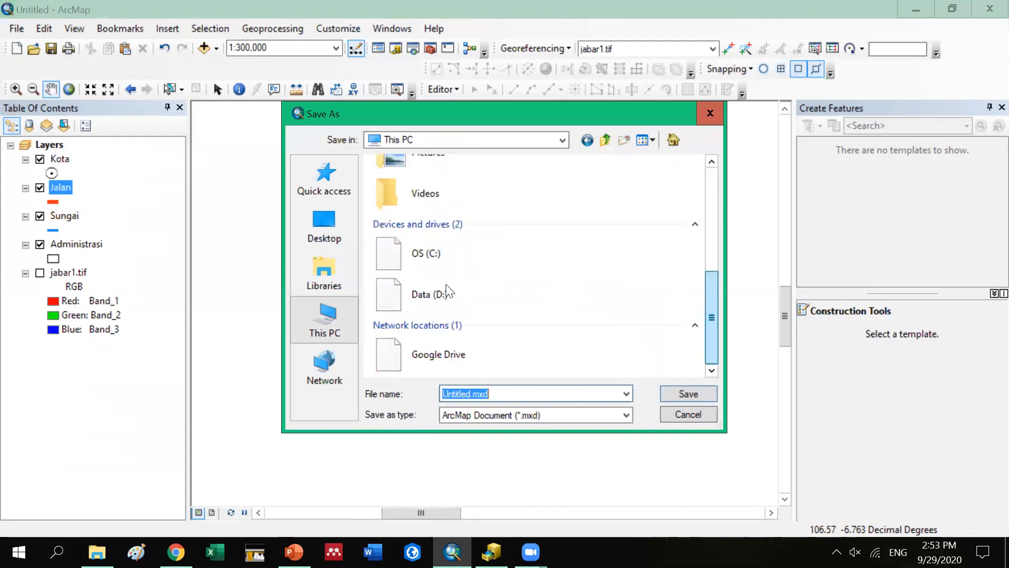
{"action": "left_click", "coordinate": [431, 294]}
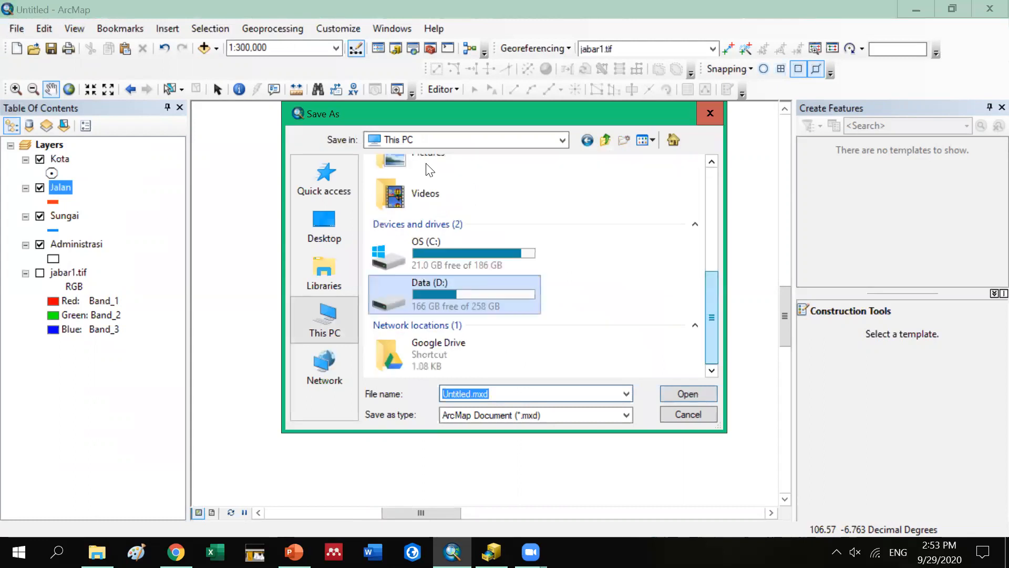
Set the save location to USAKTI\2020\2_Semester Ganjil\1_aplikasi komputer\perkuliahan\5_Digitasi dan editing\prak_kls_B on drive D
{"action": "double_click", "coordinate": [394, 315]}
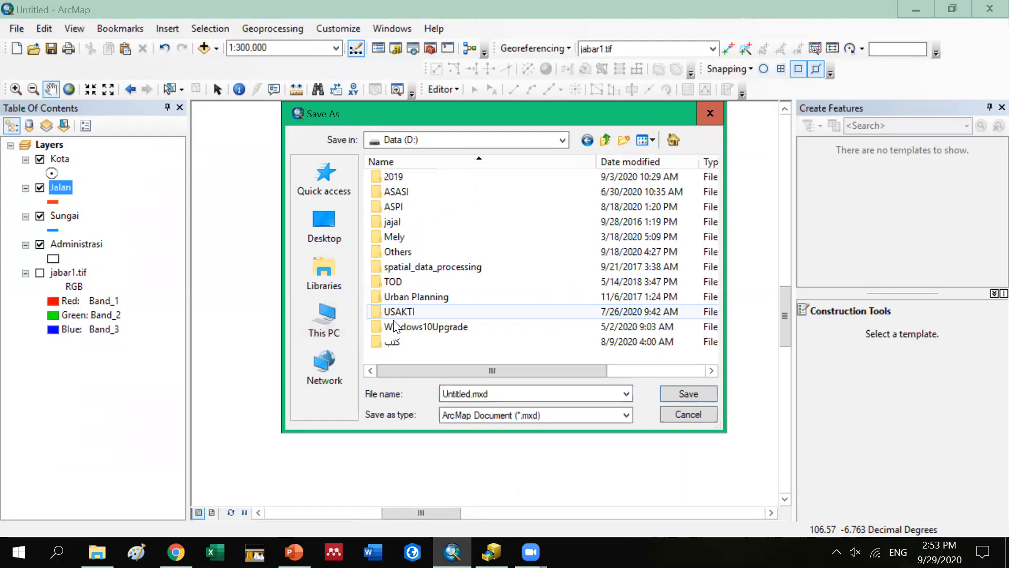
{"action": "key", "text": "Return"}
{"action": "double_click", "coordinate": [405, 176]}
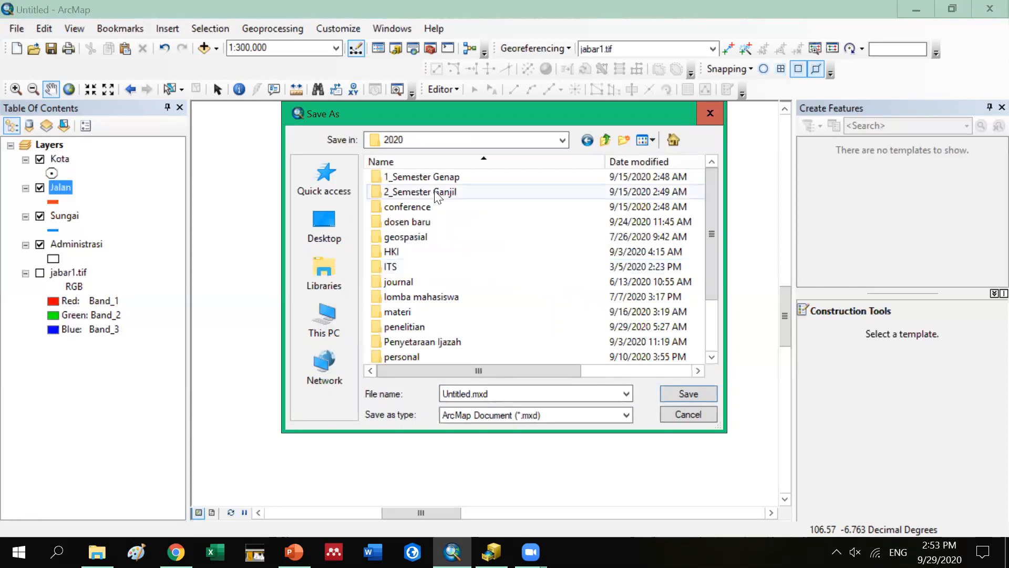
{"action": "double_click", "coordinate": [437, 193]}
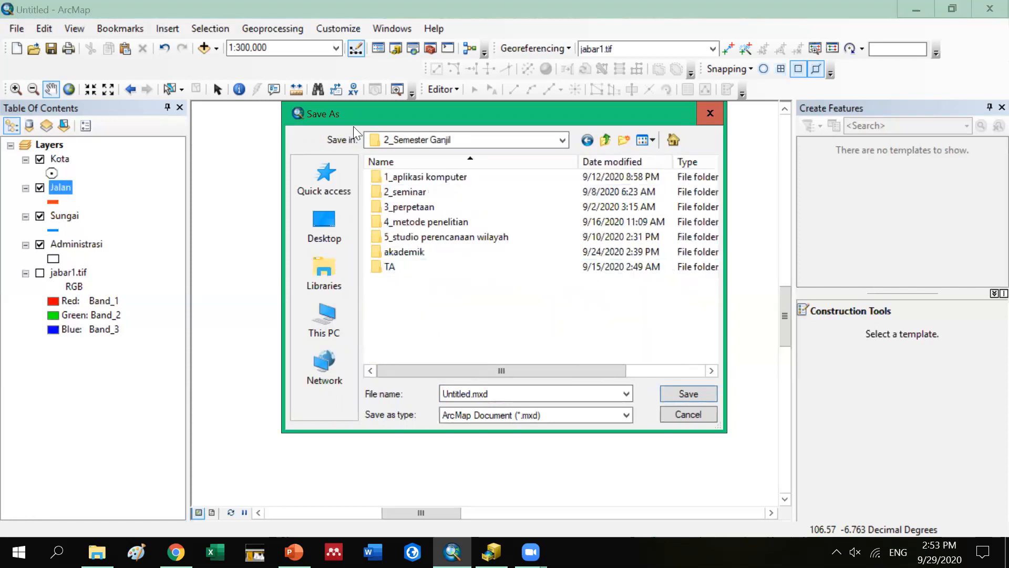
{"action": "double_click", "coordinate": [420, 177]}
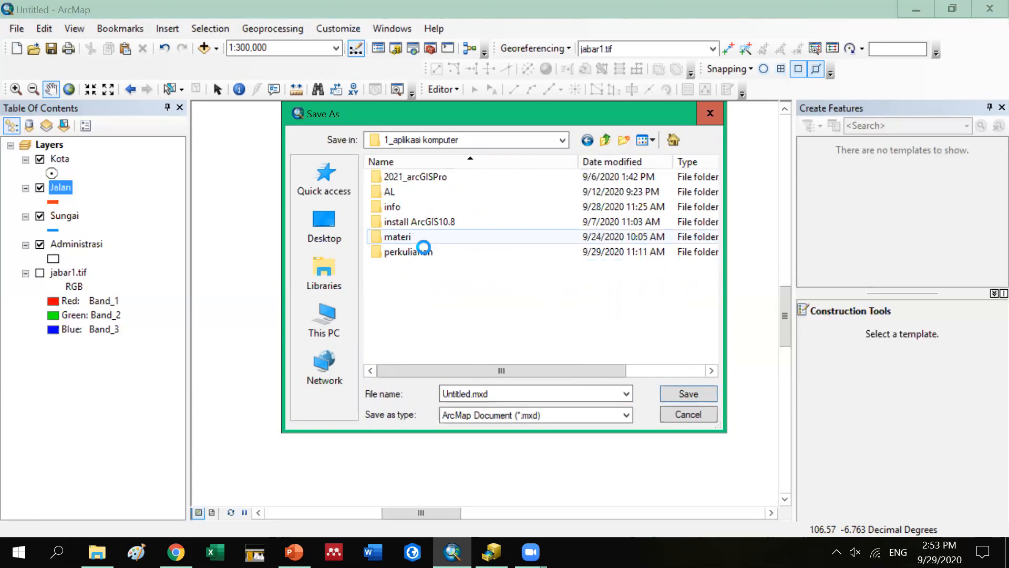
{"action": "double_click", "coordinate": [424, 251]}
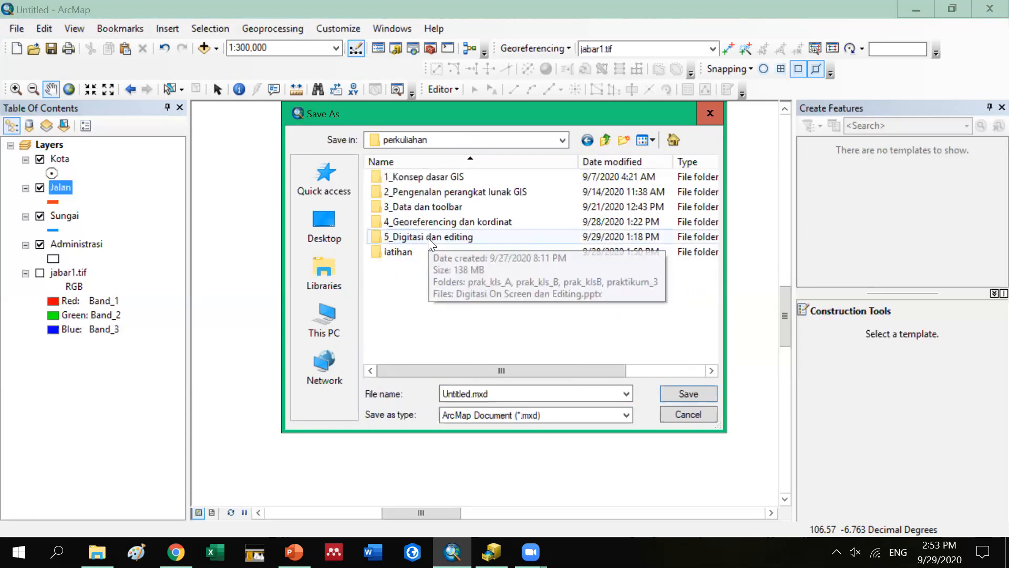
{"action": "double_click", "coordinate": [428, 237]}
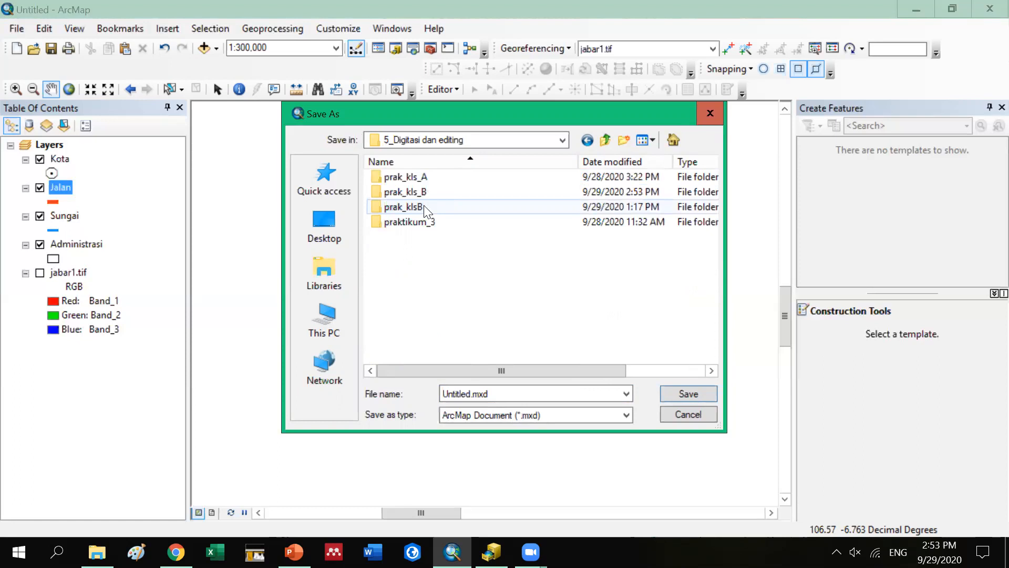
{"action": "double_click", "coordinate": [425, 192]}
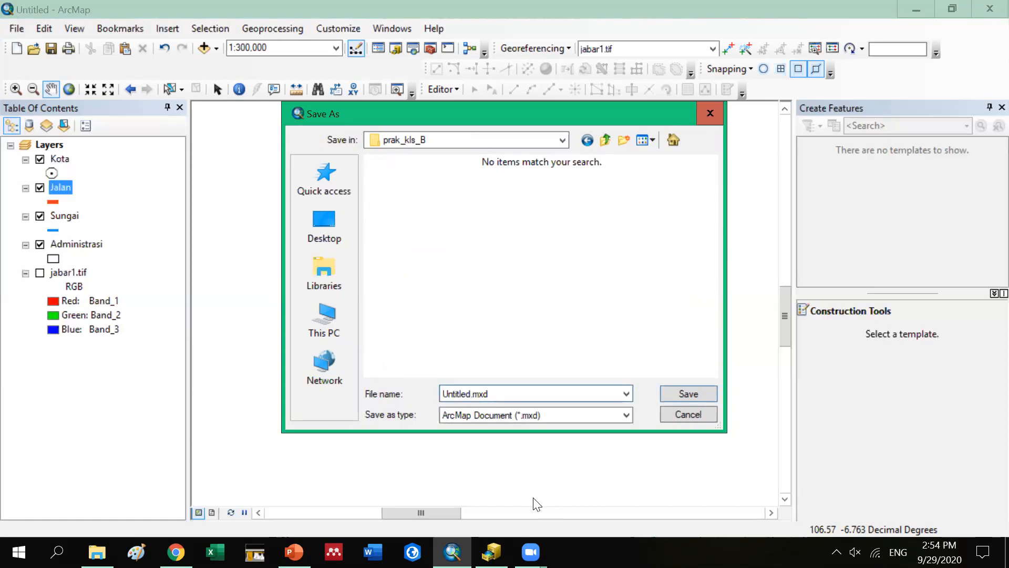
Save the map document as praktikum3.mxd and close ArcMap
{"action": "key", "text": "Delete"}
{"action": "type", "text": "praktikum3"}
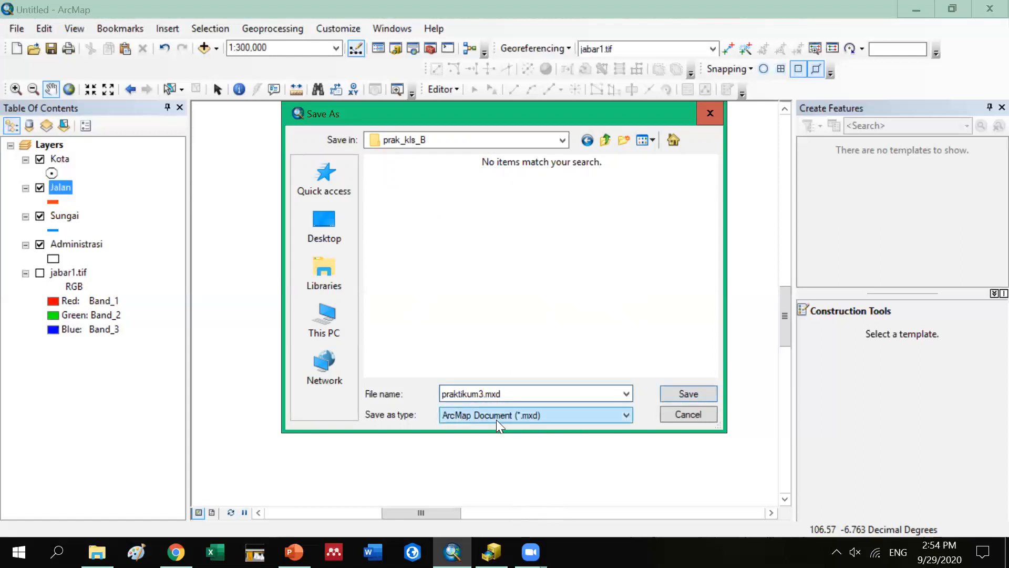
{"action": "left_click", "coordinate": [675, 394]}
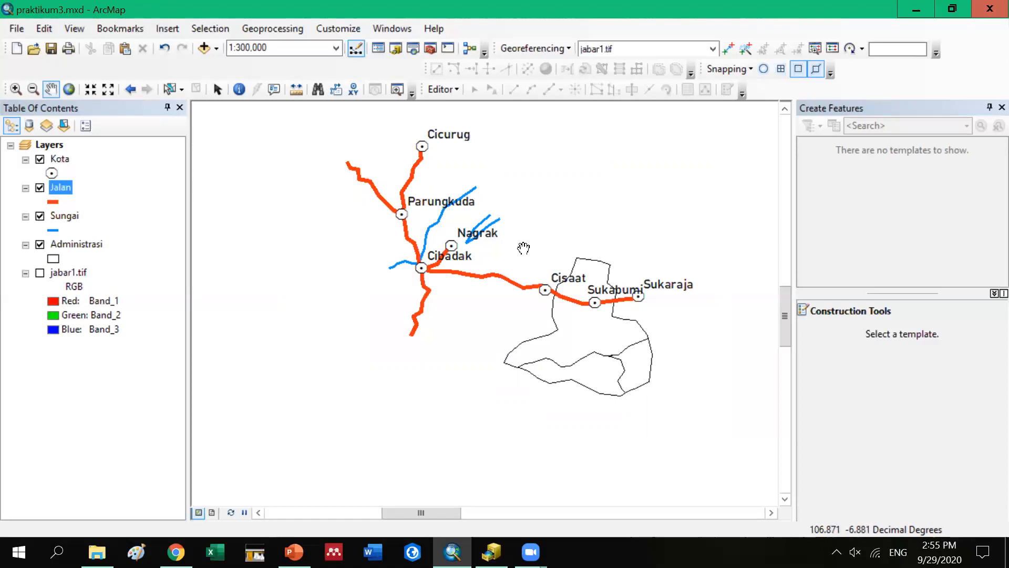
{"action": "left_click", "coordinate": [987, 14]}
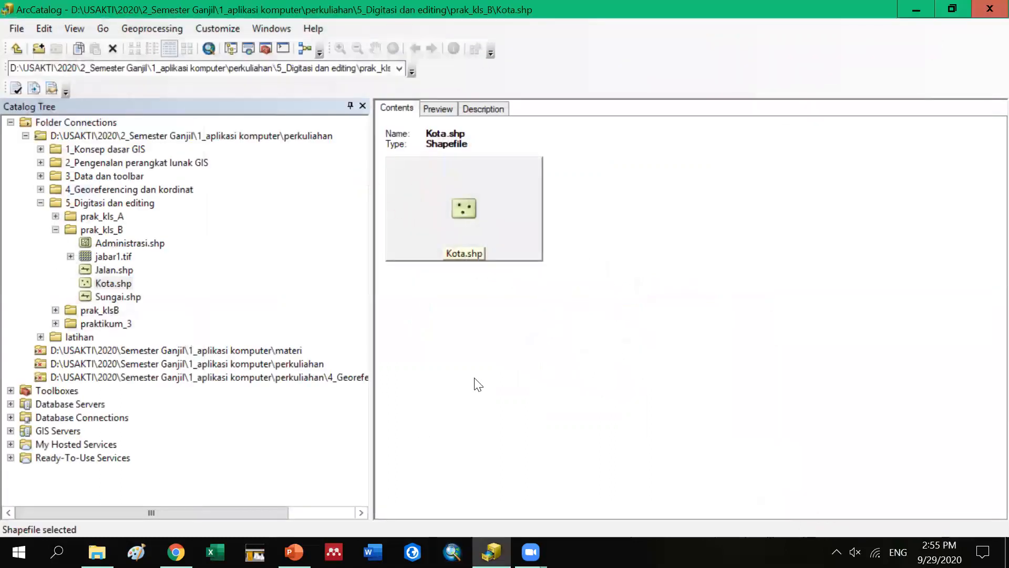
Switch to File Explorer and open the USAKTI\2020 folder on the Data (D:) drive
{"action": "left_click", "coordinate": [97, 552]}
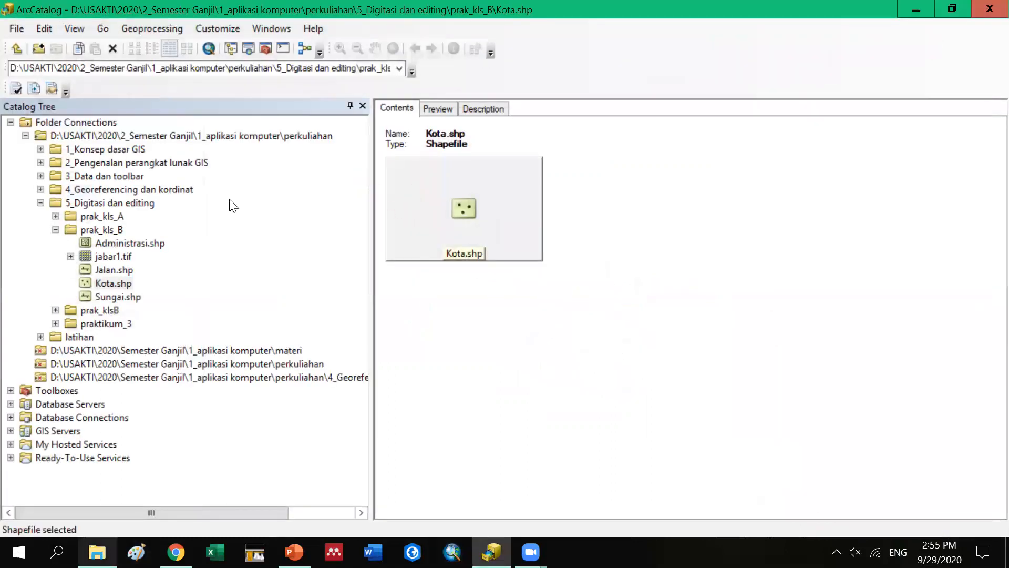
{"action": "left_click", "coordinate": [55, 451]}
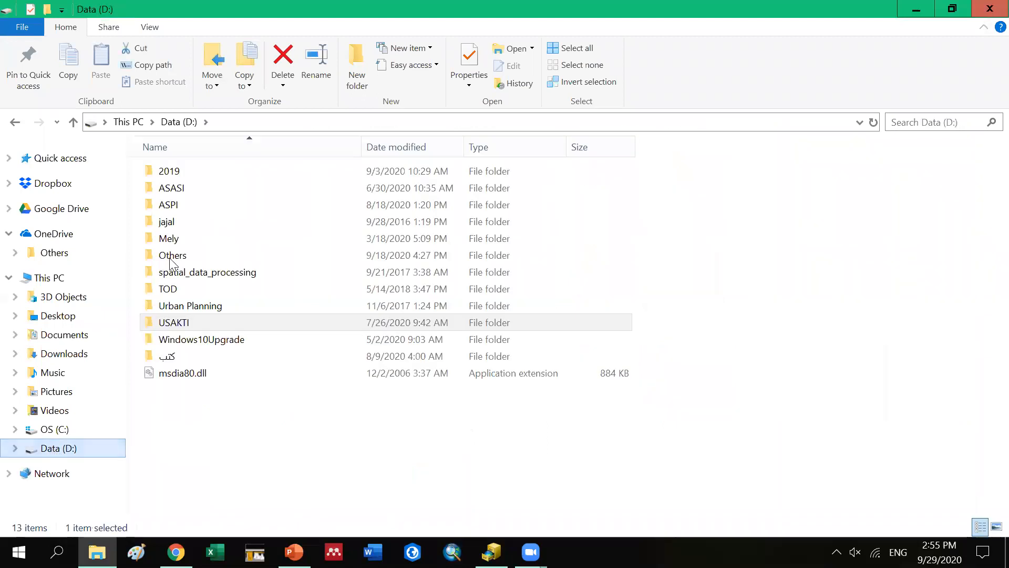
{"action": "left_click", "coordinate": [167, 325]}
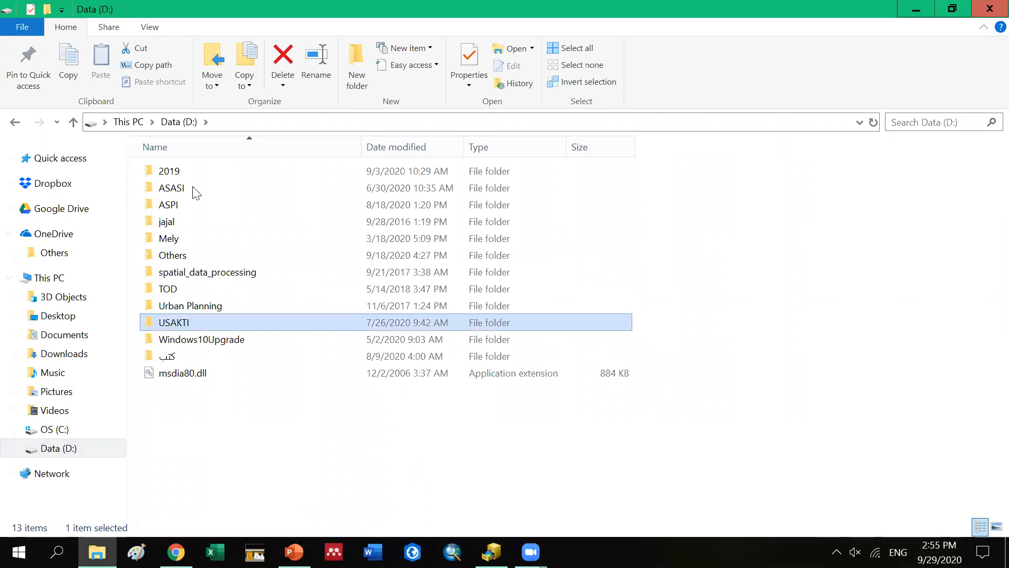
{"action": "key", "text": "Return"}
{"action": "double_click", "coordinate": [202, 176]}
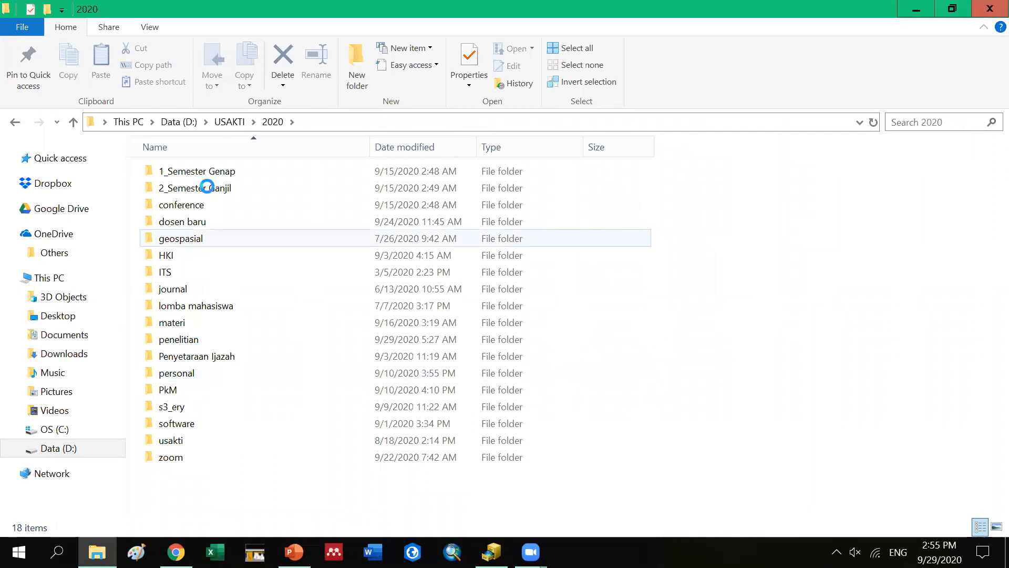
Open the subfolder 2_Semester Ganjil\1_aplikasi komputer\perkuliahan\5_Digitasi dan editing\prak_kls_B to locate the saved files
{"action": "left_click", "coordinate": [208, 187]}
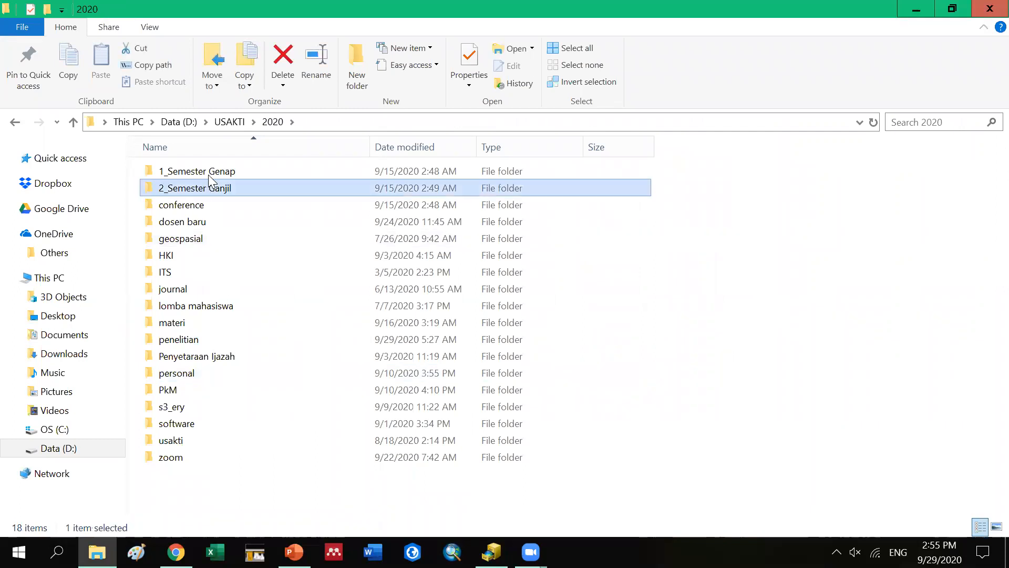
{"action": "key", "text": "Return"}
{"action": "double_click", "coordinate": [210, 177]}
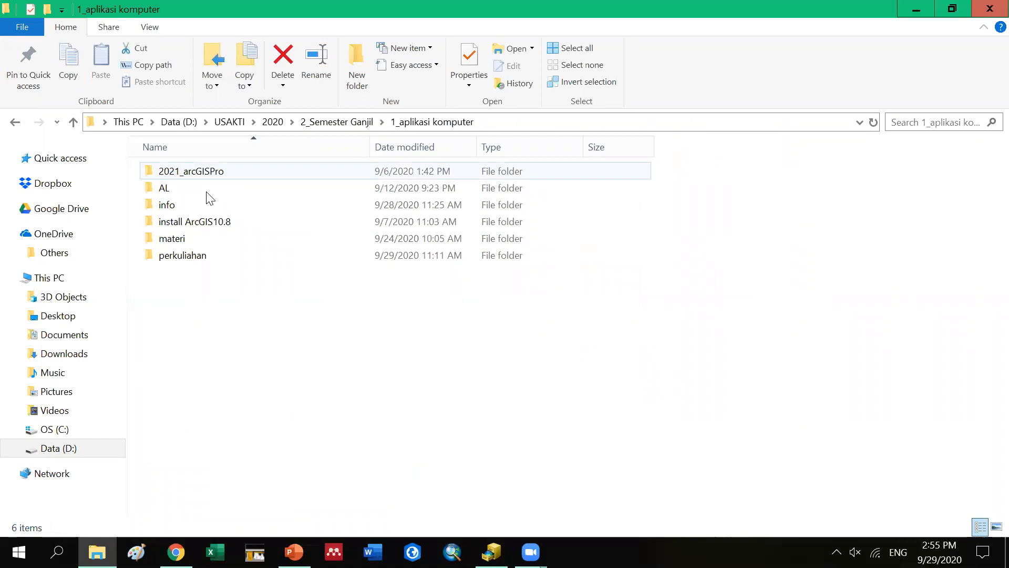
{"action": "double_click", "coordinate": [192, 255]}
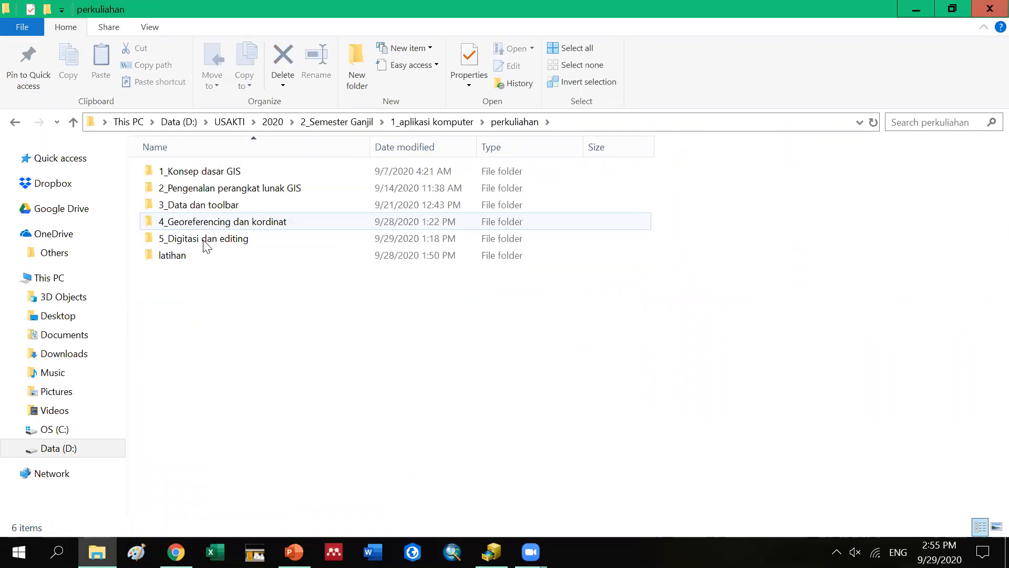
{"action": "left_click", "coordinate": [208, 240]}
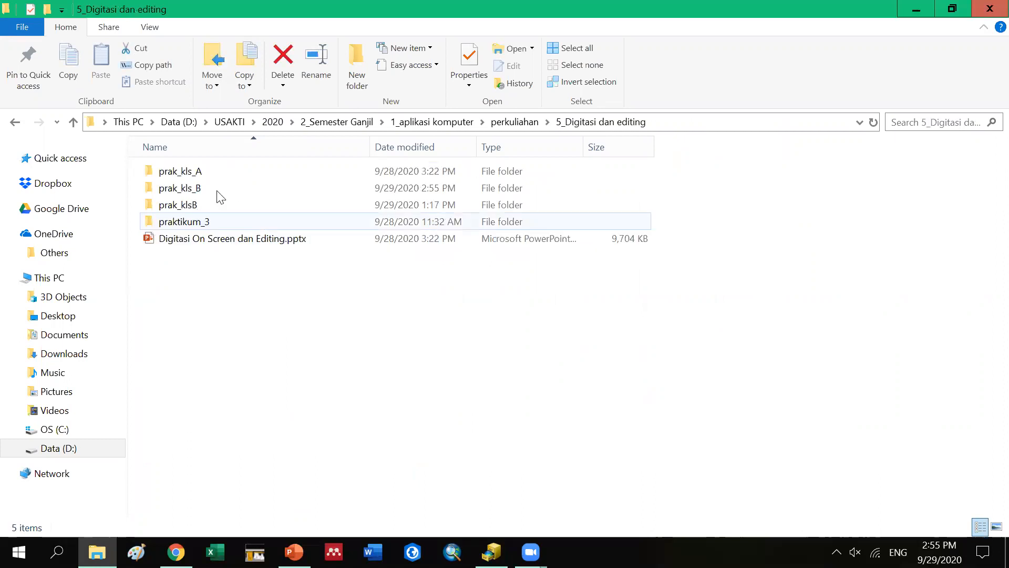
{"action": "double_click", "coordinate": [217, 189]}
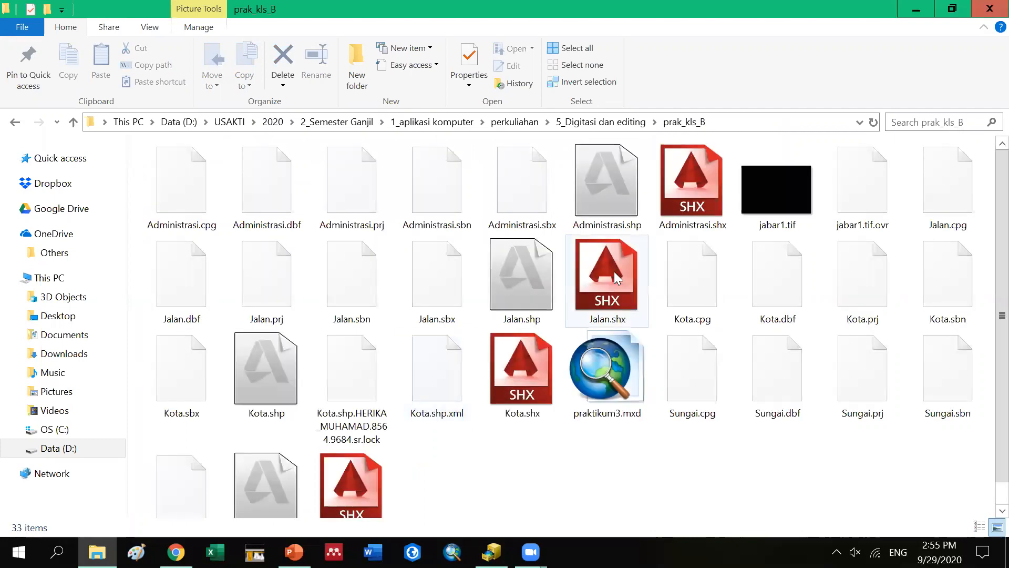
Open praktikum3.mxd in ArcMap to check the saved map, and switch to the Digitasi On Screen dan Editing.pptx presentation in PowerPoint
{"action": "double_click", "coordinate": [626, 402]}
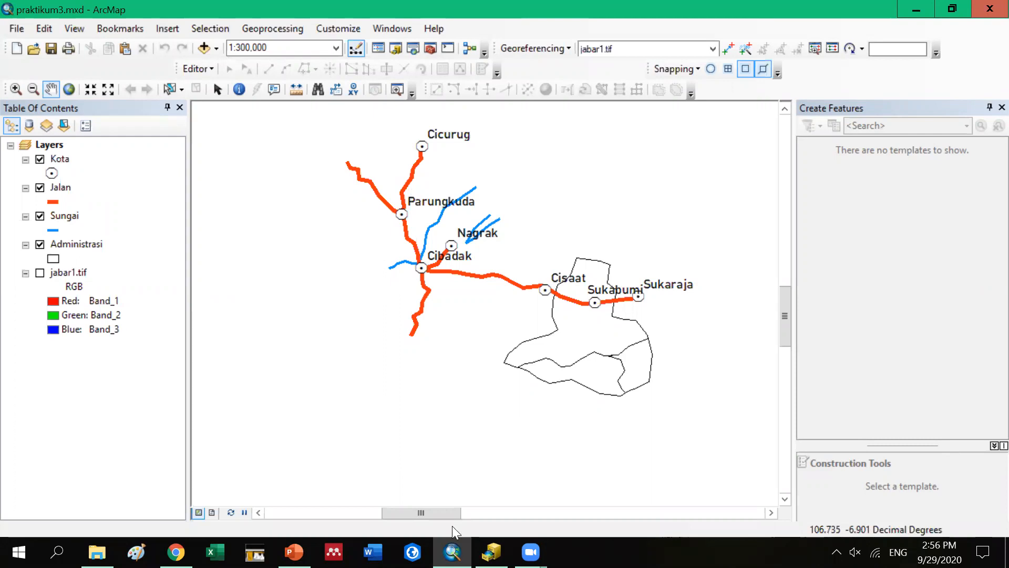
{"action": "mouse_move", "coordinate": [452, 552]}
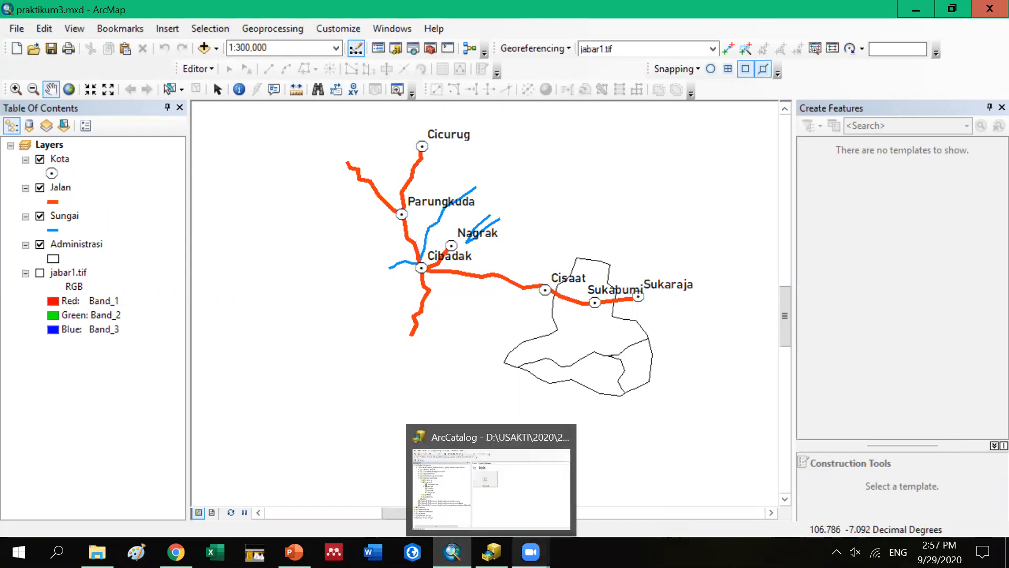
{"action": "left_click", "coordinate": [294, 552]}
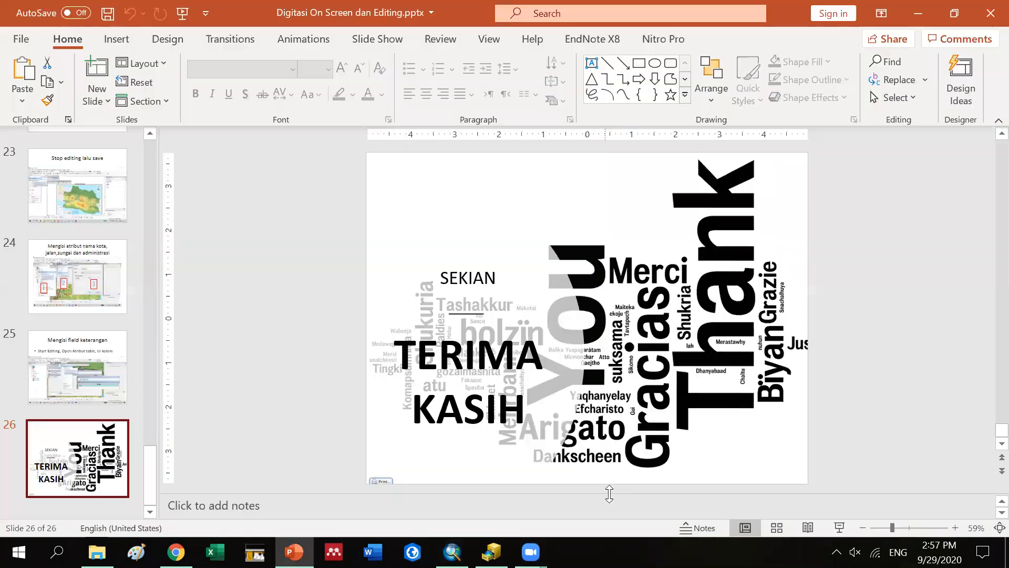